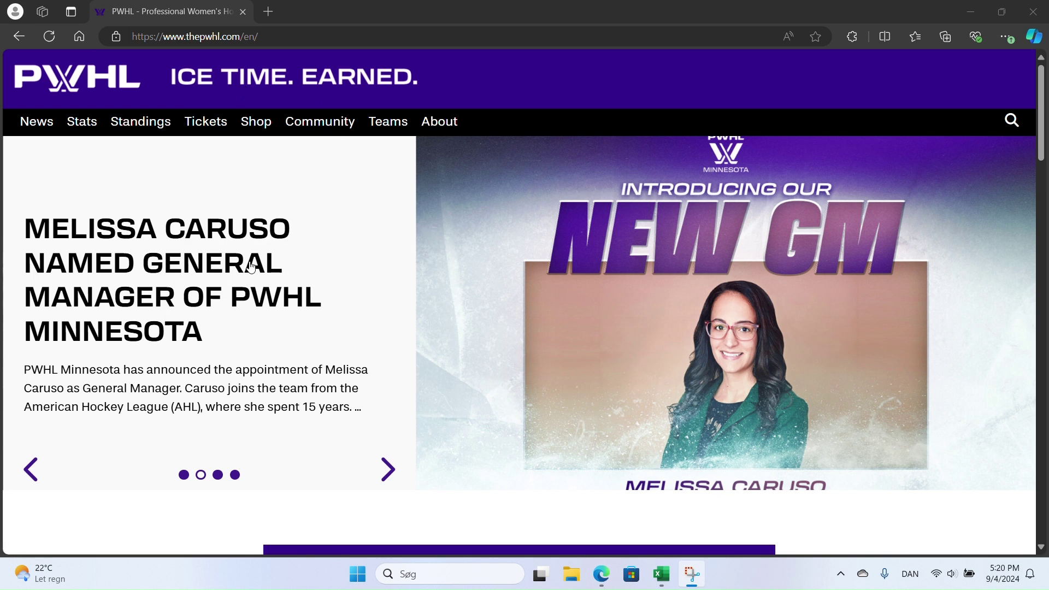
- Open the PWHL Boston team site in a new tab from the Teams list
mouse_move(206, 121)
mouse_move(397, 133)
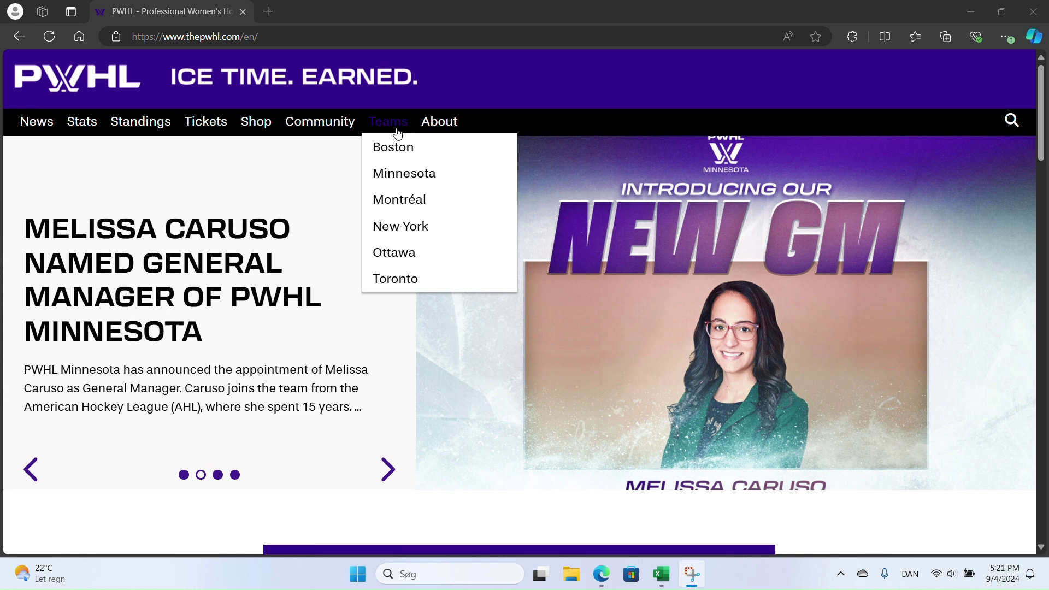
click(407, 158)
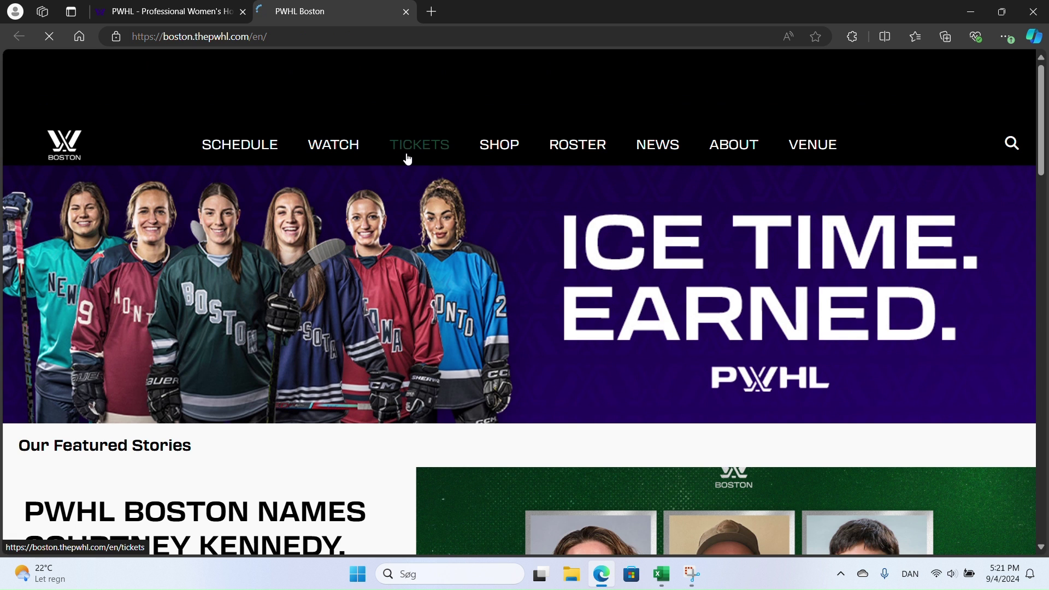
- Show the Boston schedule for All Teams in 2024 Regular Season and check the URL's season number
click(254, 151)
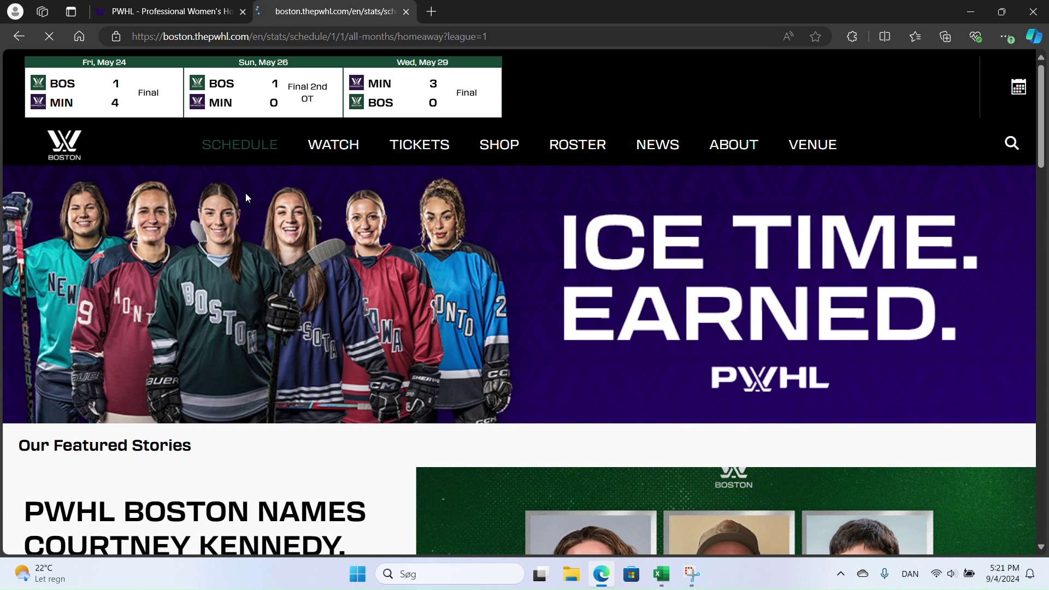
scroll(398, 283, down, 6)
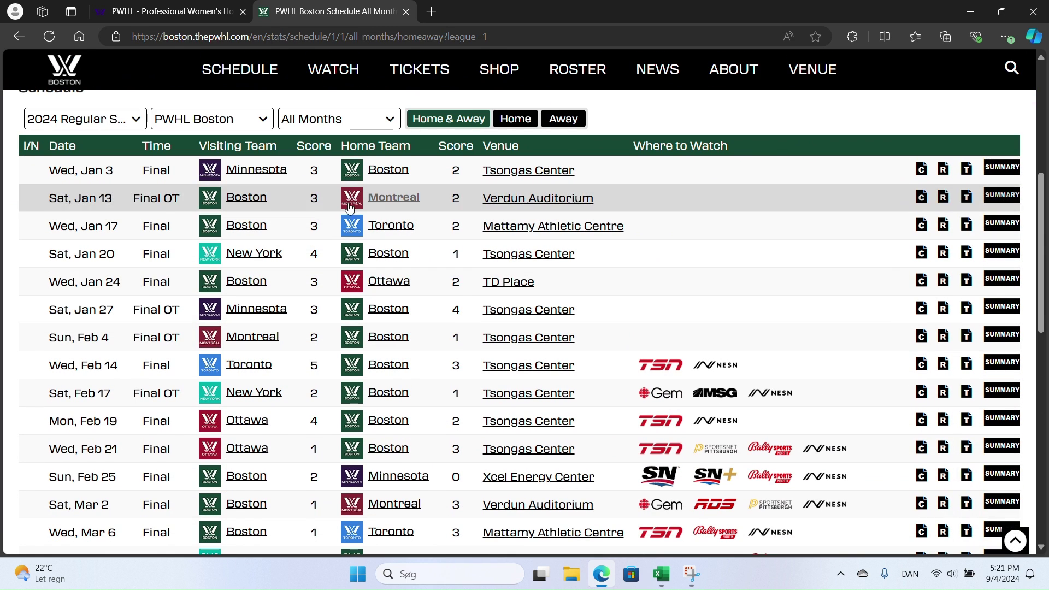
click(262, 120)
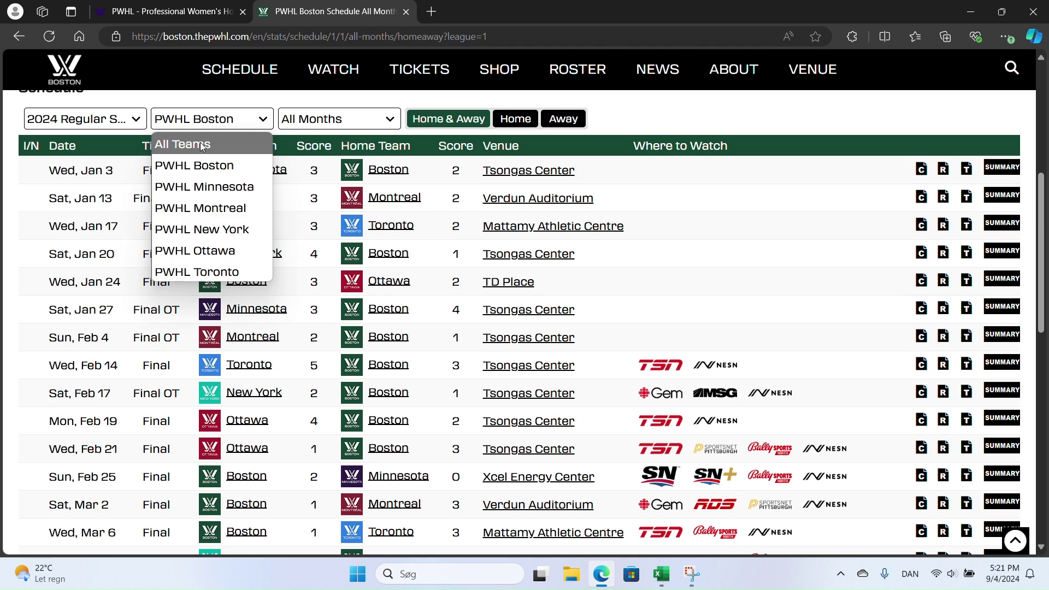
click(200, 143)
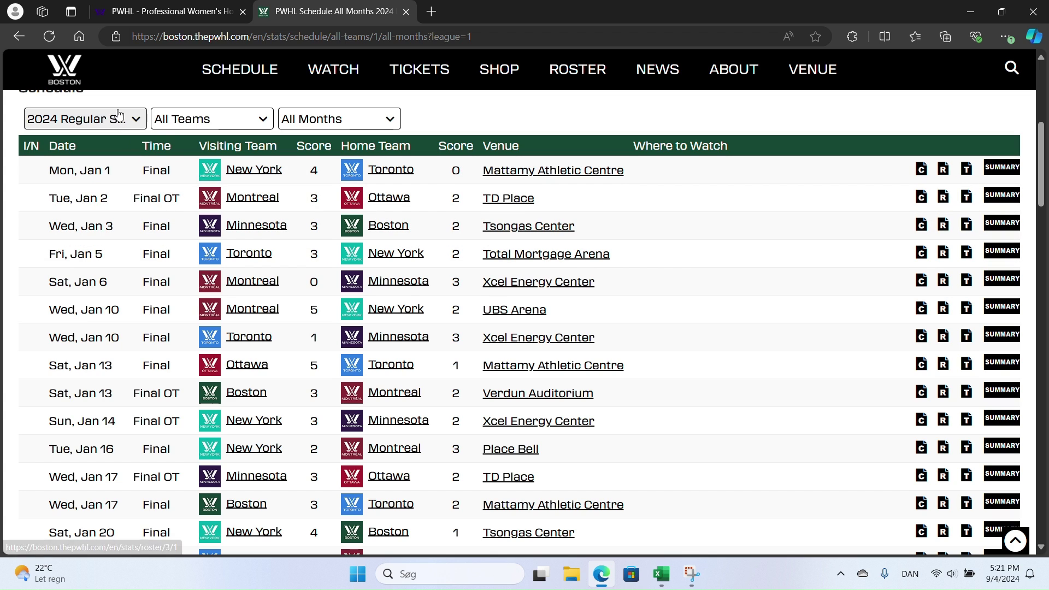
click(136, 121)
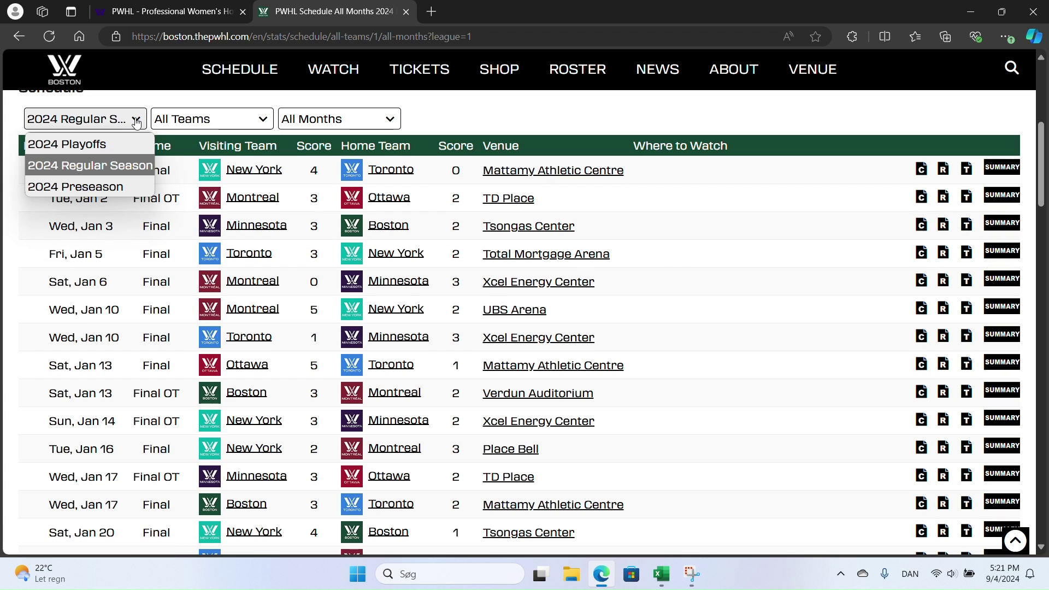
click(118, 168)
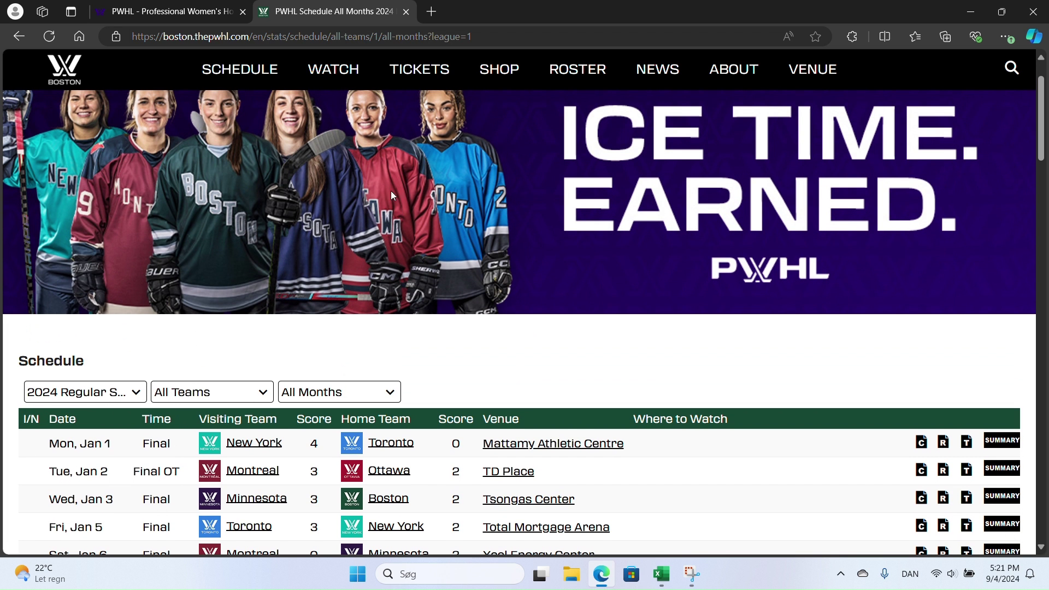
click(380, 37)
click(379, 37)
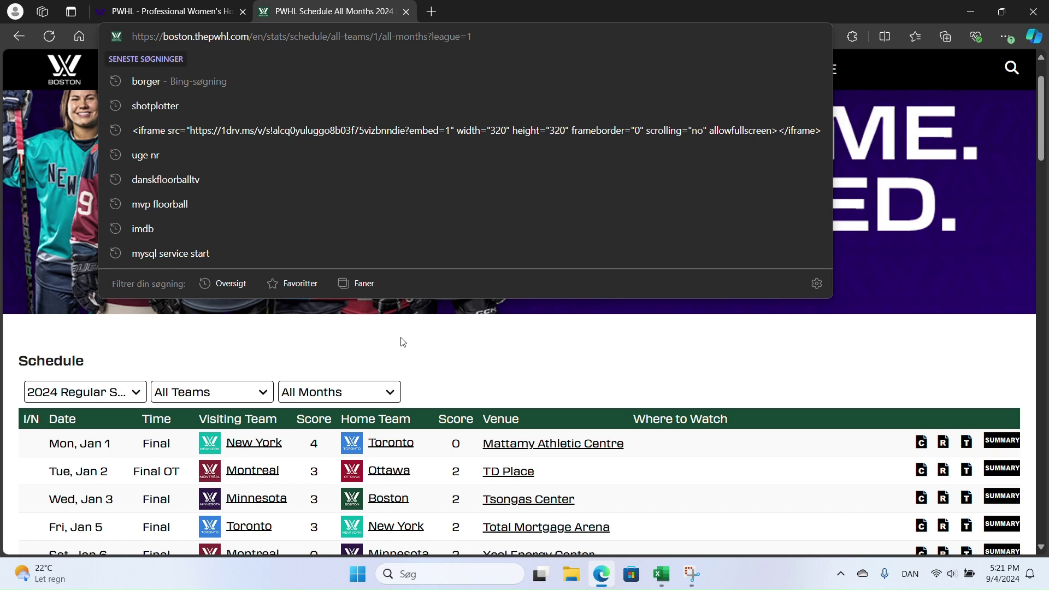
- Compare the 2024 Preseason and Playoffs schedules, then return to 2024 Regular Season and examine the URL
click(112, 402)
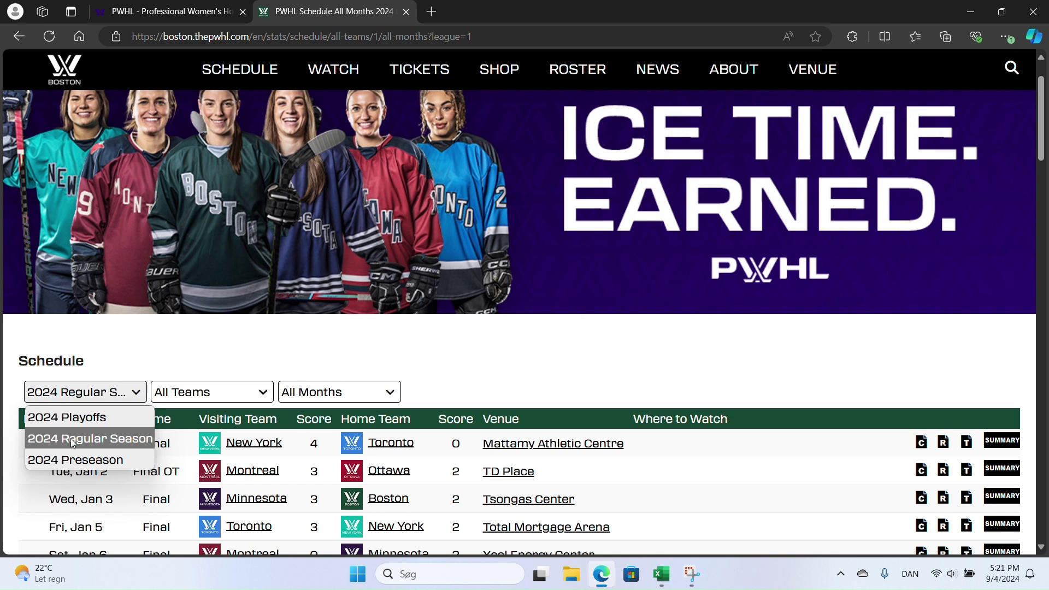
click(74, 461)
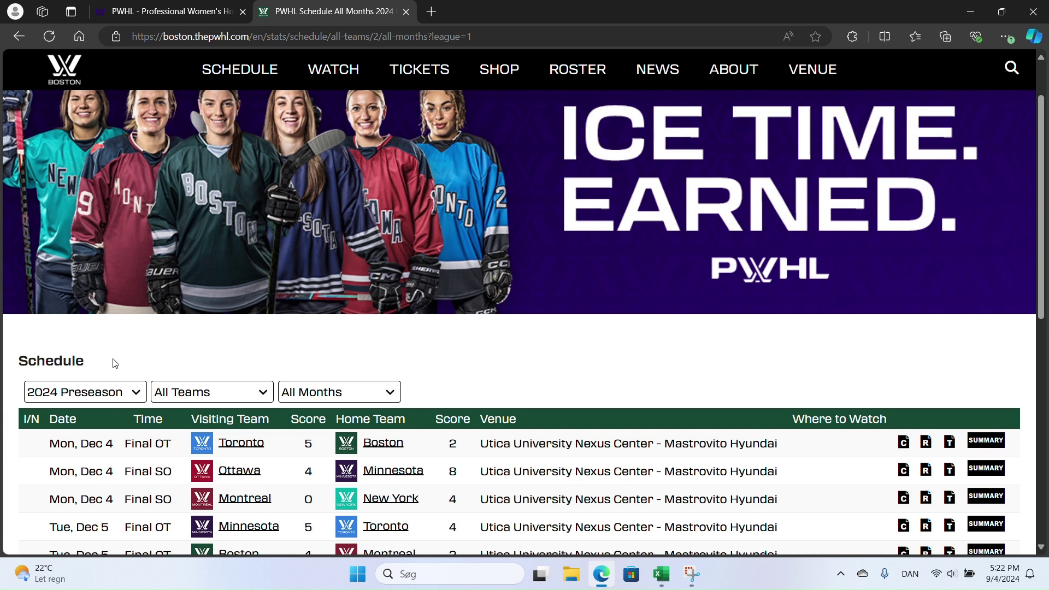
click(111, 404)
click(106, 416)
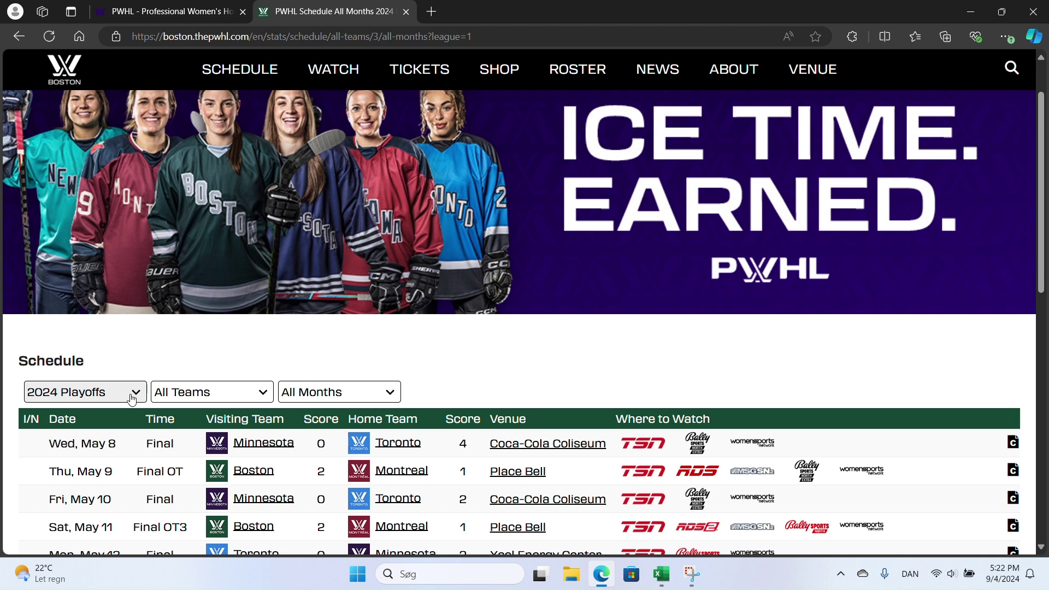
scroll(494, 376, down, 5)
scroll(501, 378, up, 5)
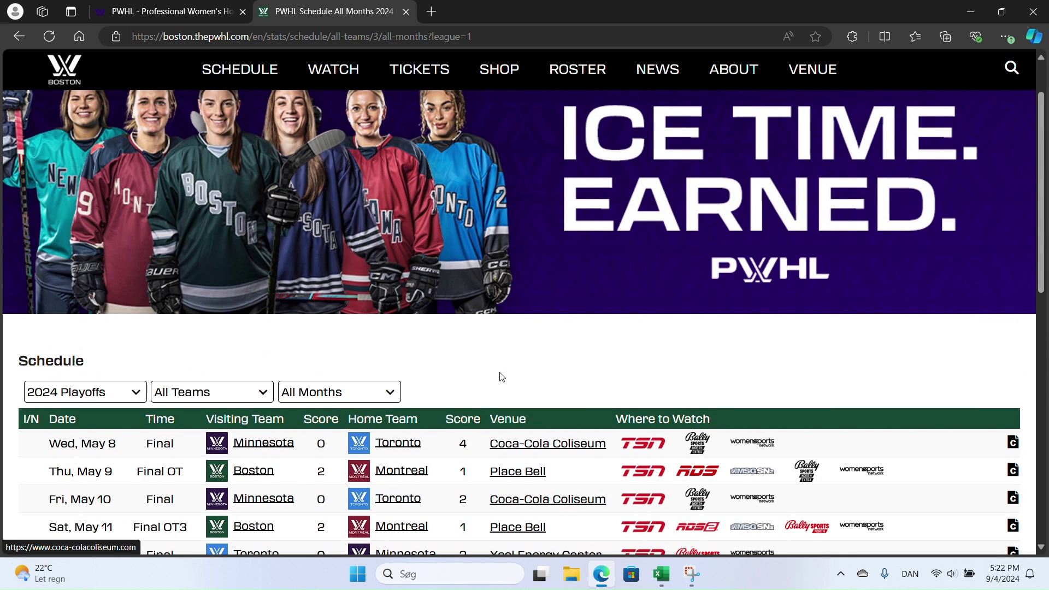
click(117, 392)
click(106, 443)
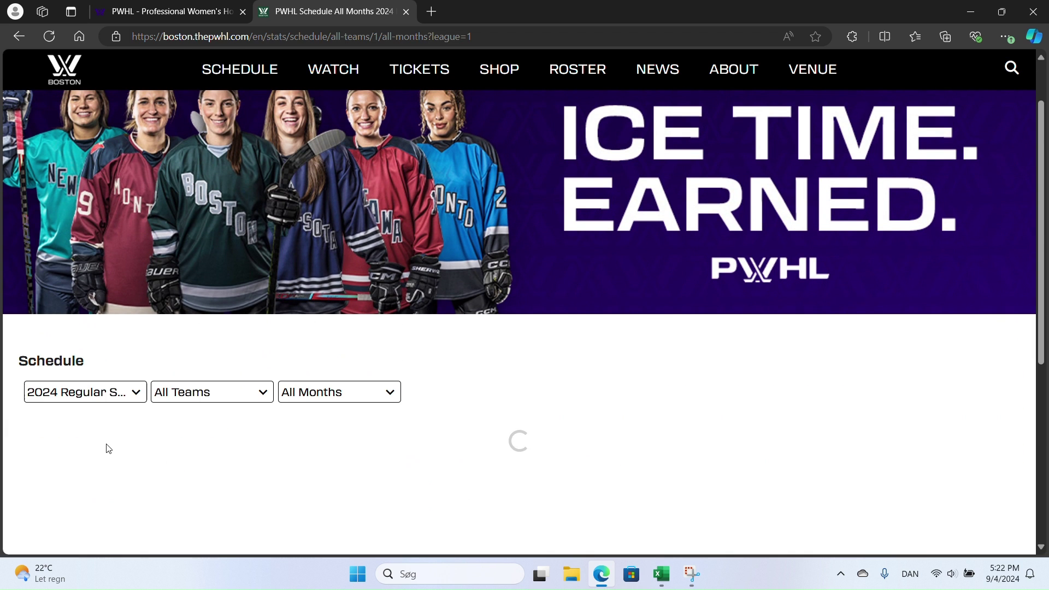
scroll(650, 407, down, 3)
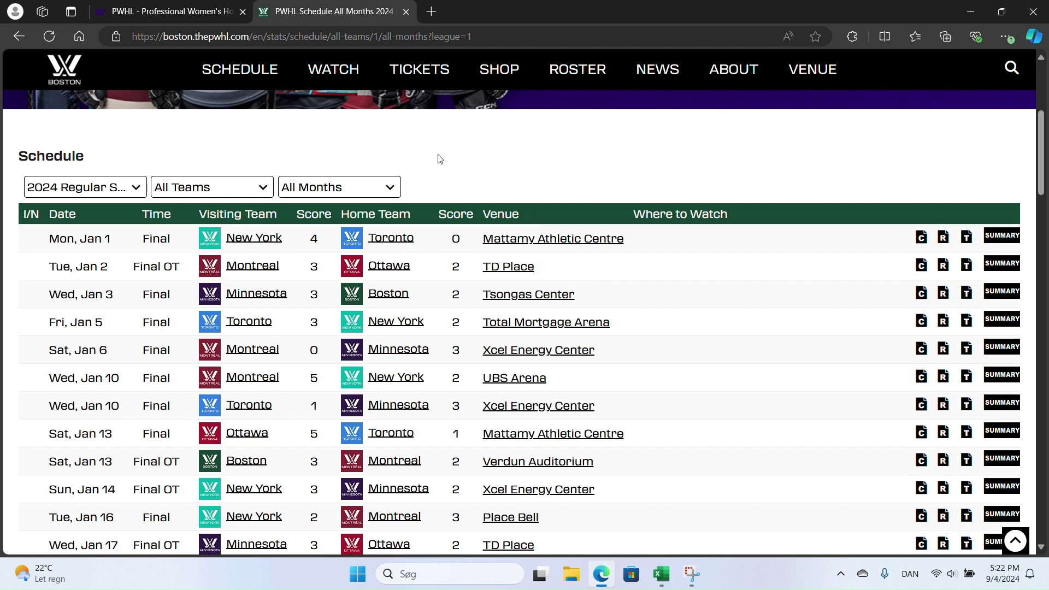
click(271, 39)
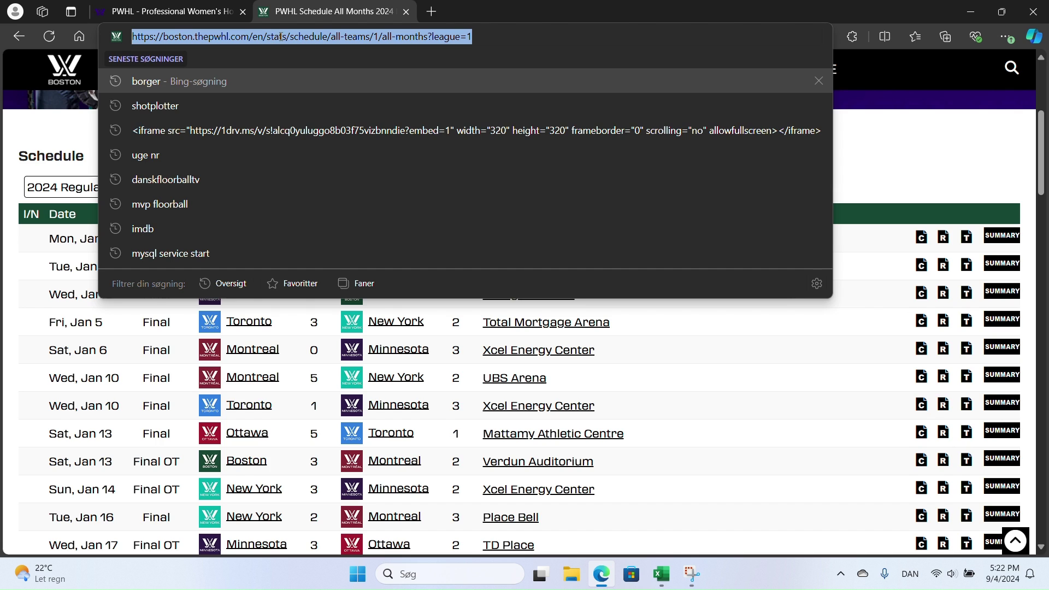
click(942, 168)
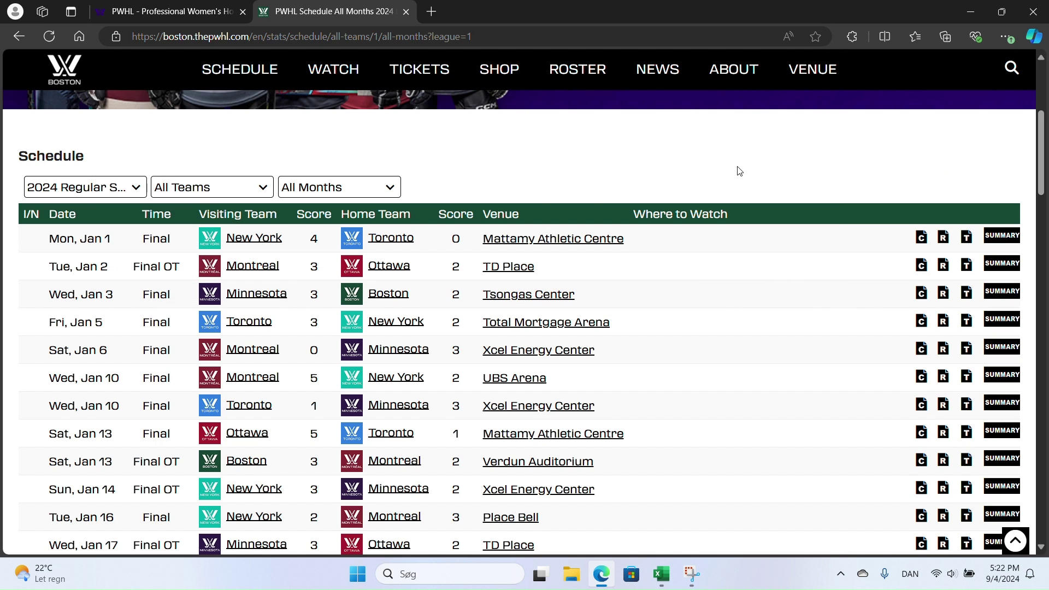
- Open DevTools on the Network panel, filter to JS requests, and reload the page
right_click(461, 165)
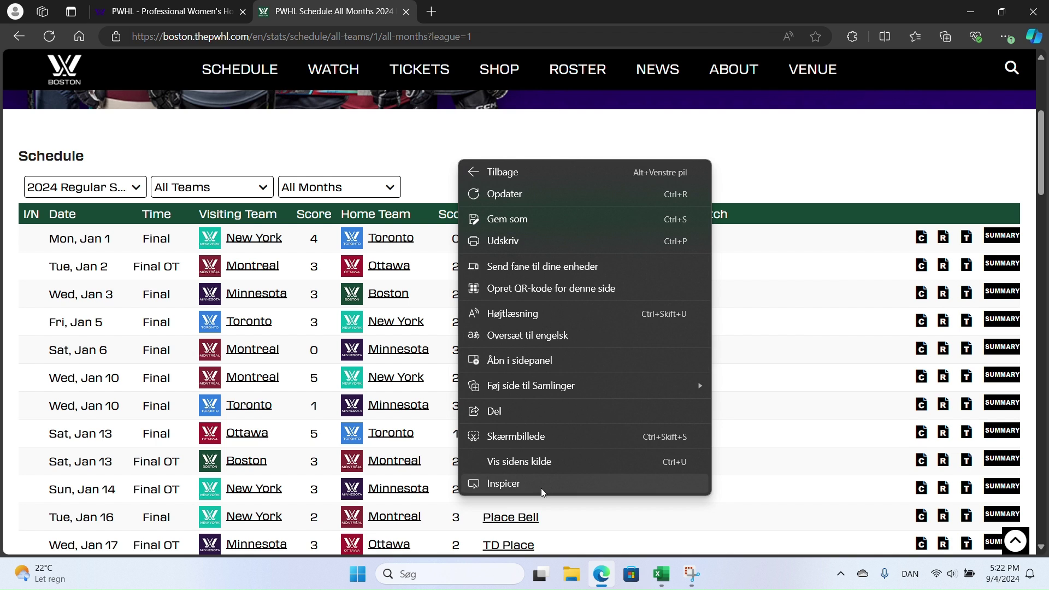
click(514, 484)
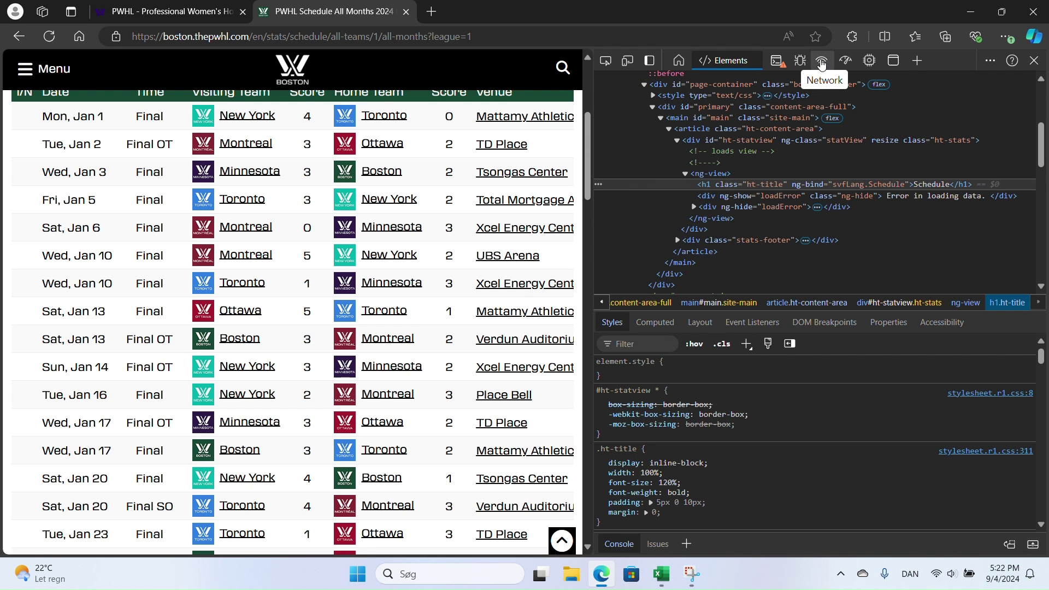
click(821, 62)
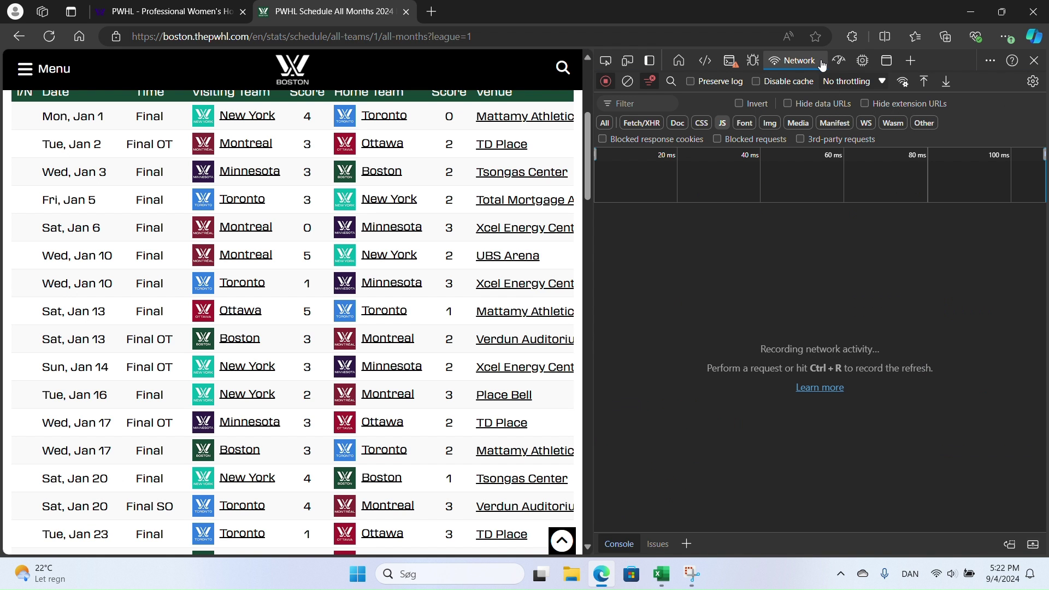
click(723, 123)
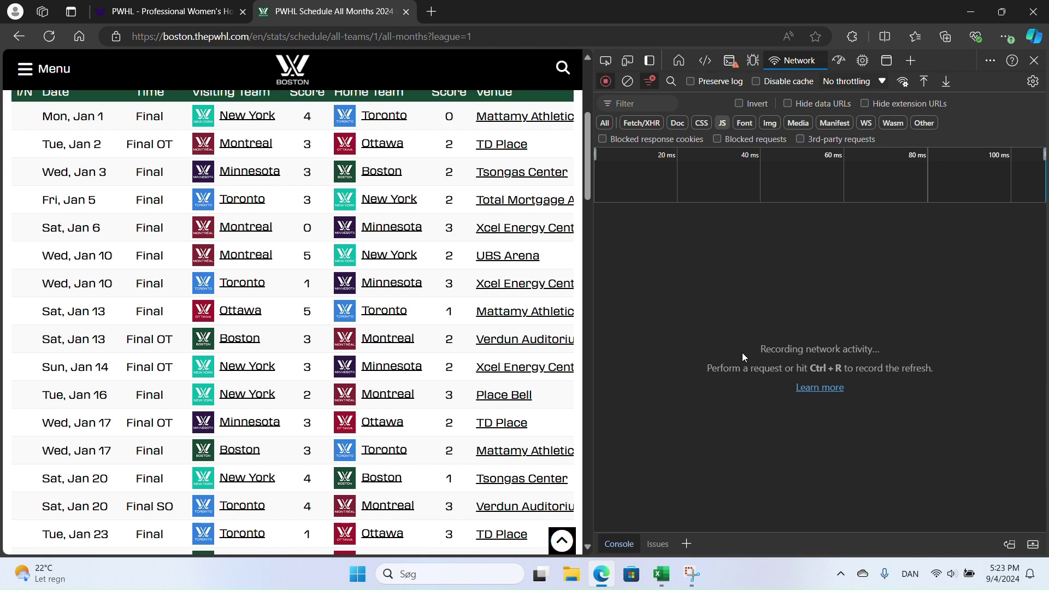
click(44, 41)
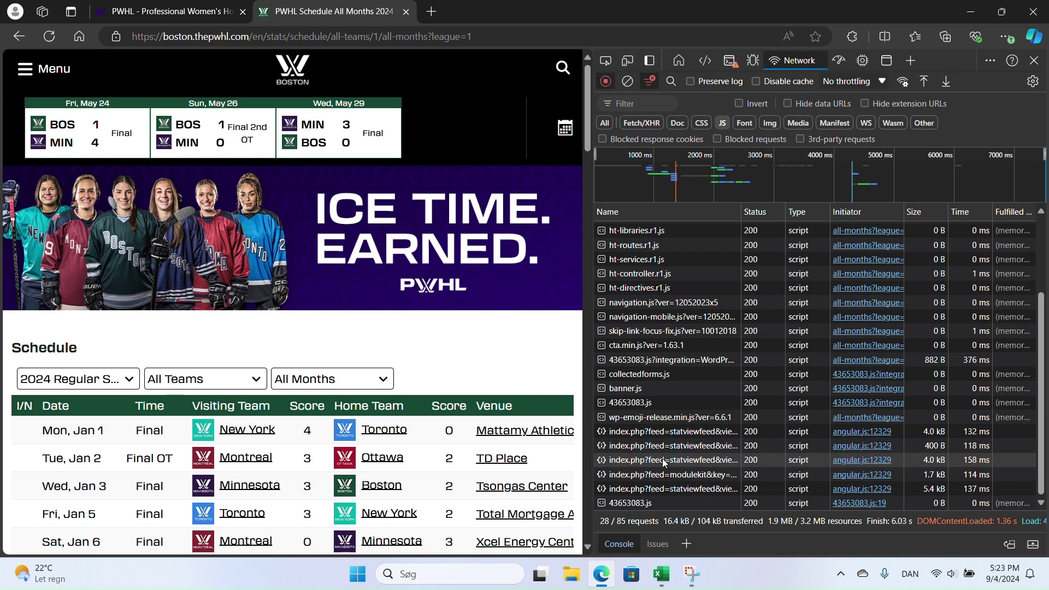
- Find the schedule index.php?feed=statviewfeed request and select its full Request URL
click(661, 433)
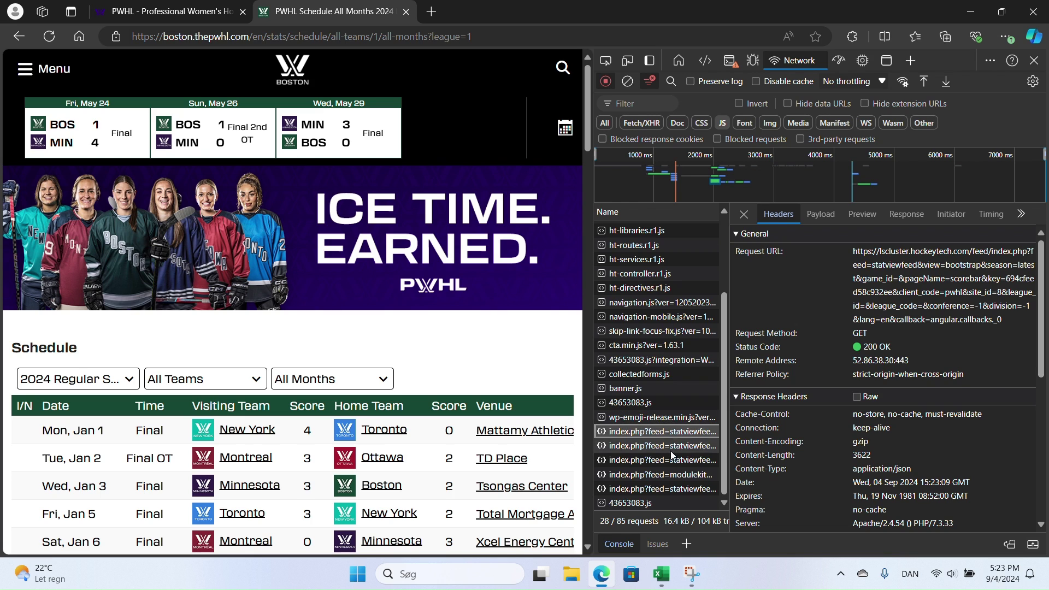
click(661, 488)
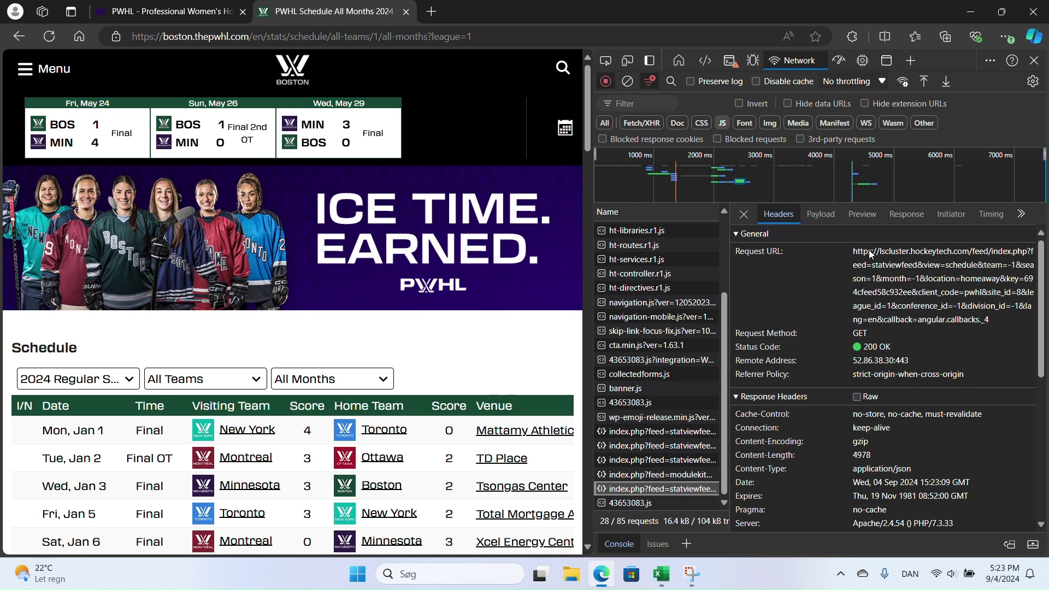
drag(853, 252, 877, 323)
key(ctrl+c)
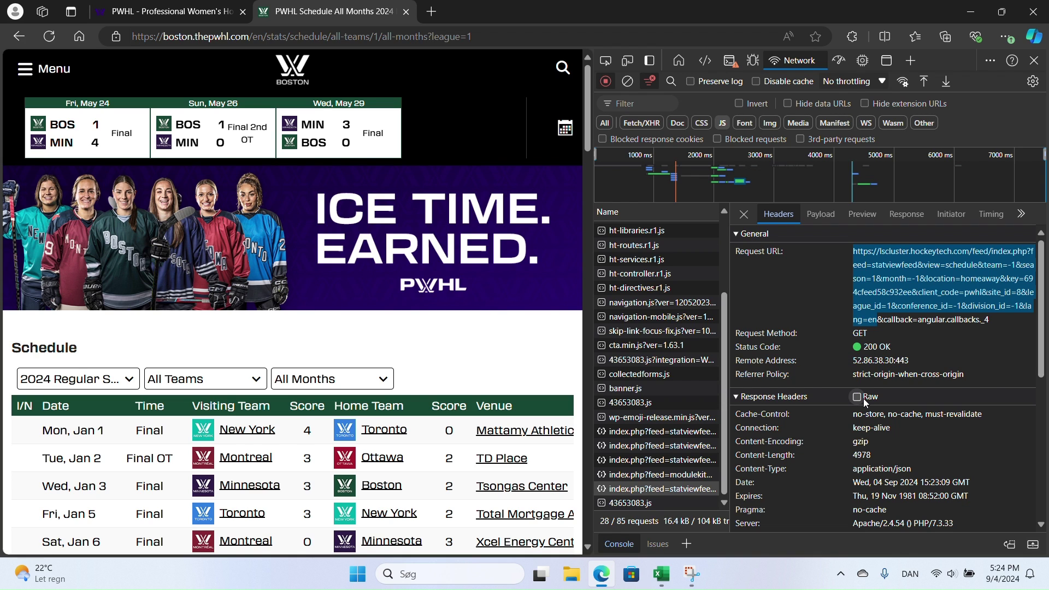
- Load the copied schedule feed URL in a new tab and scroll through its JSON
click(431, 12)
click(317, 35)
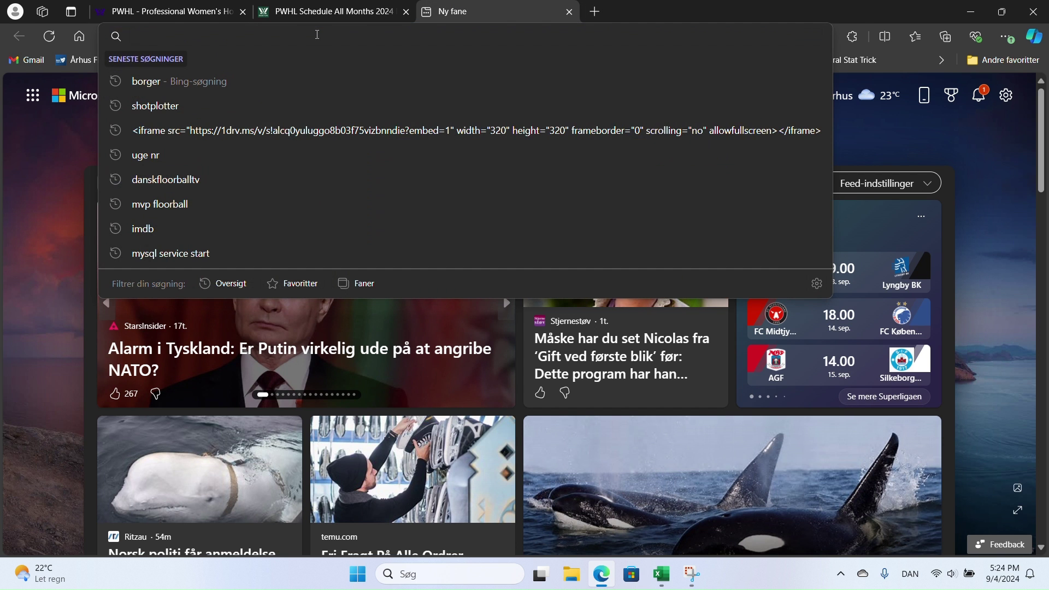
key(ctrl+v)
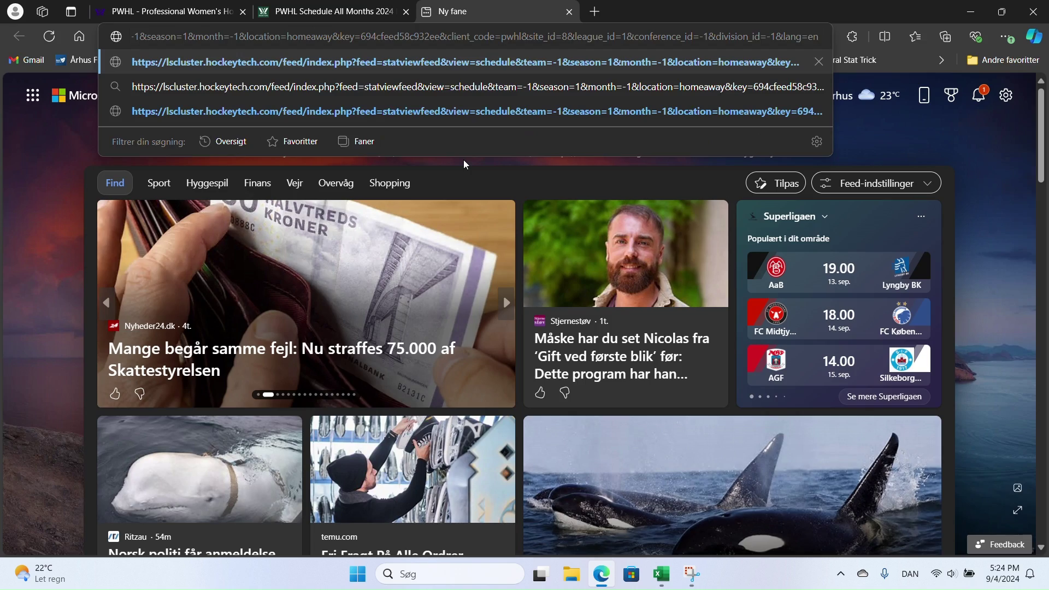
key(Return)
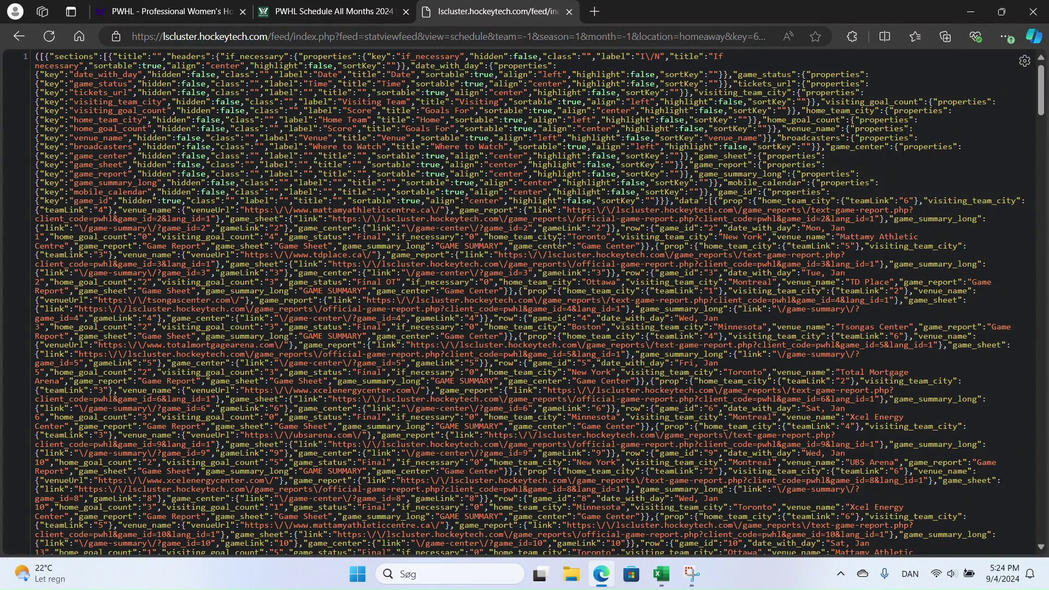
scroll(556, 241, down, 3)
scroll(556, 241, down, 20)
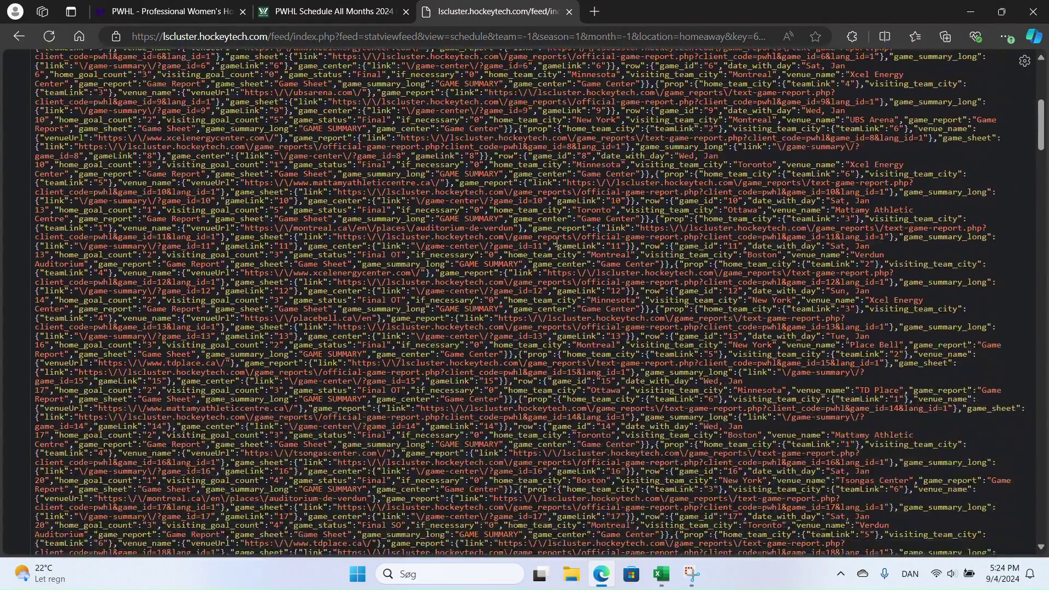
scroll(556, 241, down, 20)
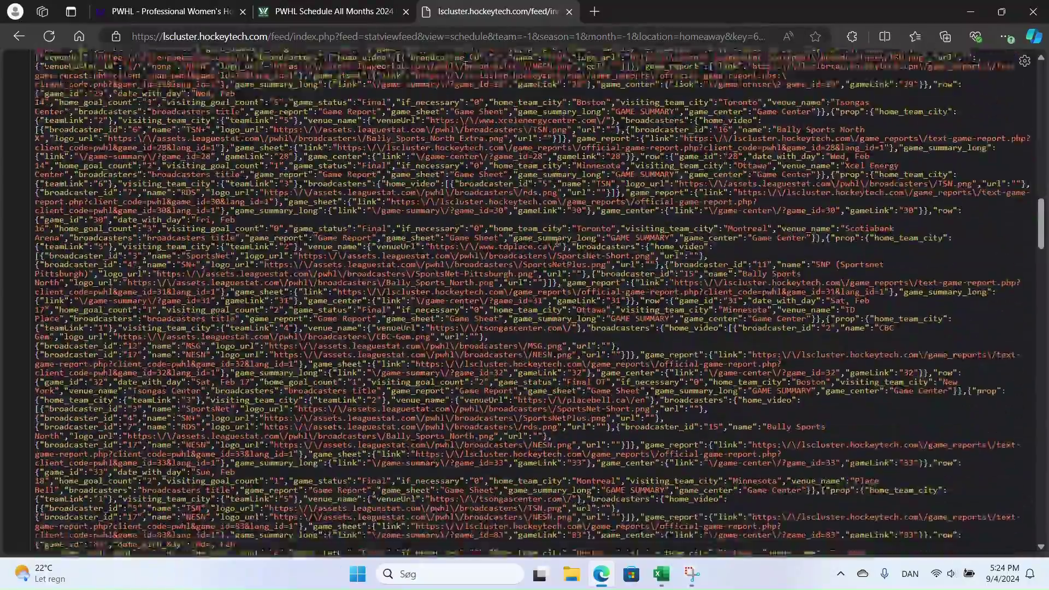
scroll(556, 241, up, 20)
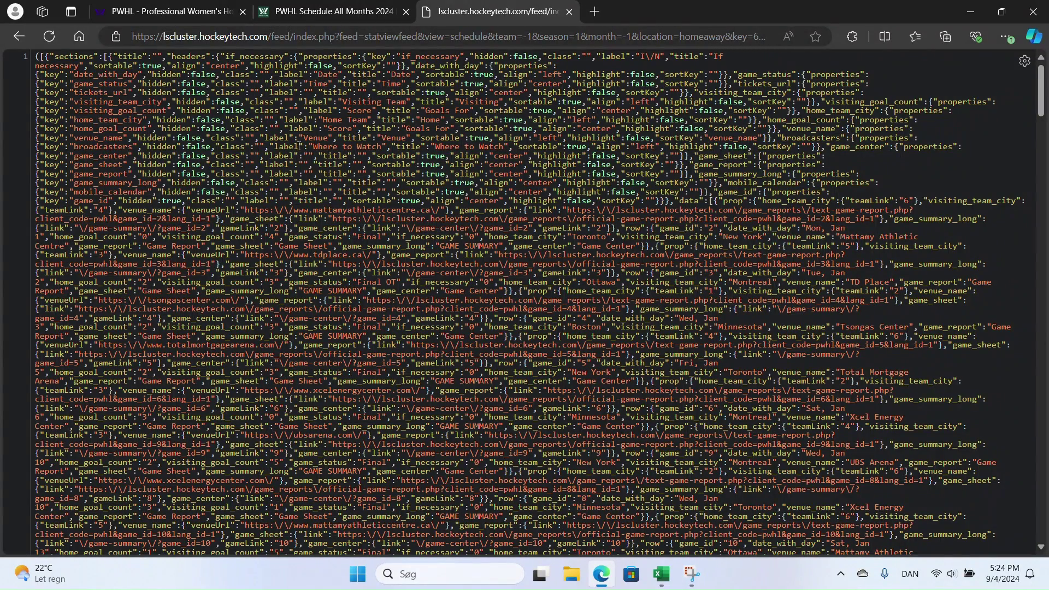
- Browse the raw JSON to see where the game data ends
click(35, 58)
scroll(29, 59, down, 4)
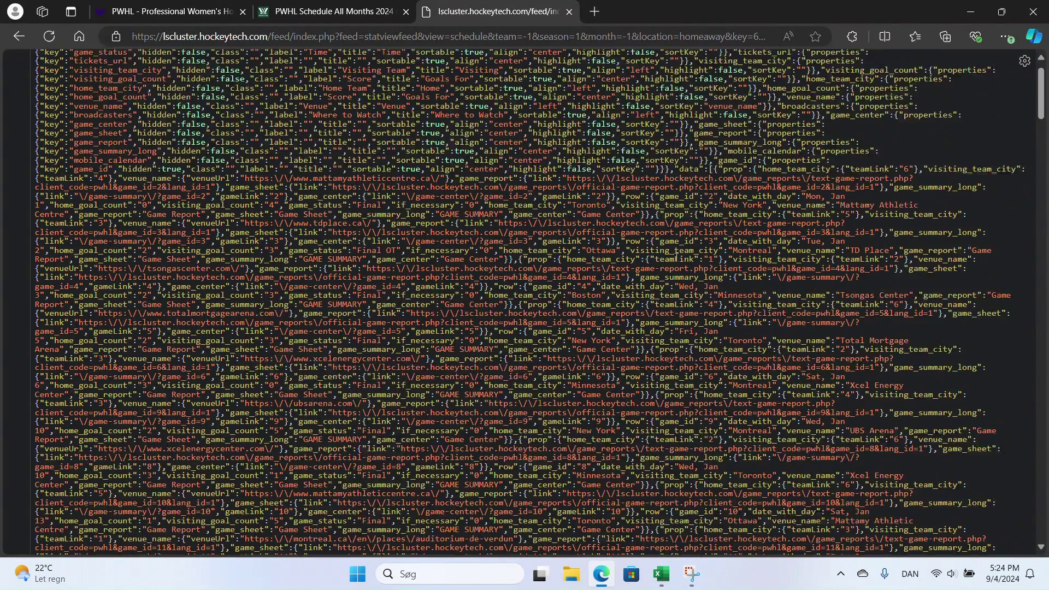
drag(1040, 114, 1028, 532)
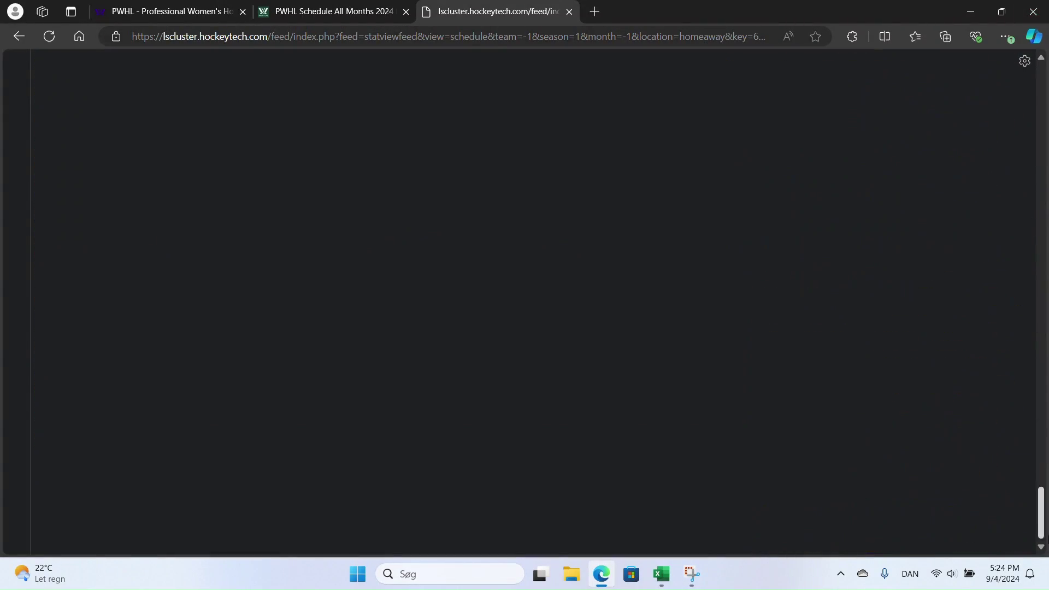
scroll(819, 417, down, 1)
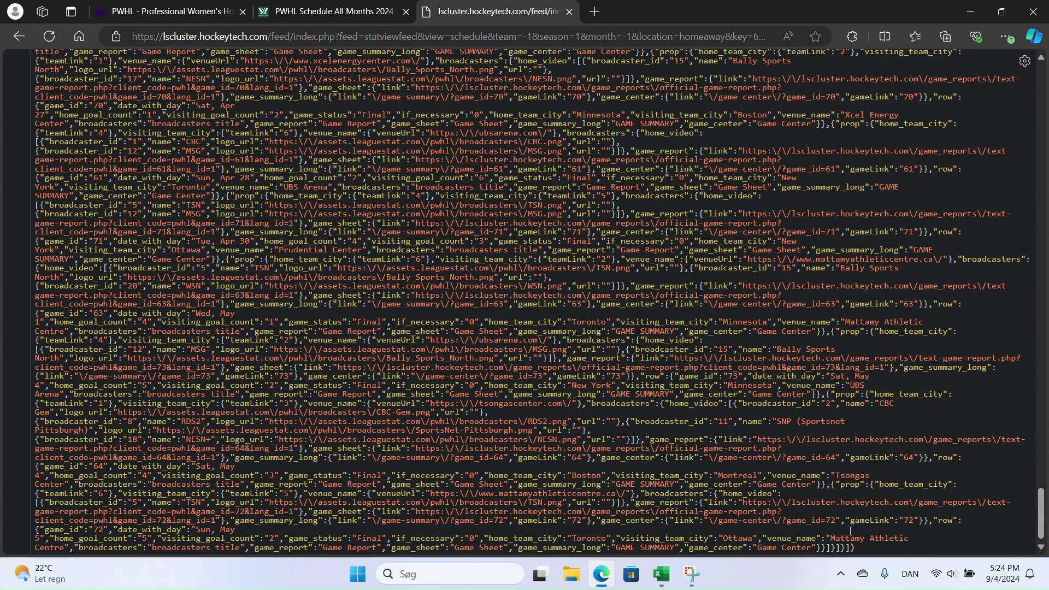
click(863, 550)
drag(1043, 520, 1043, 54)
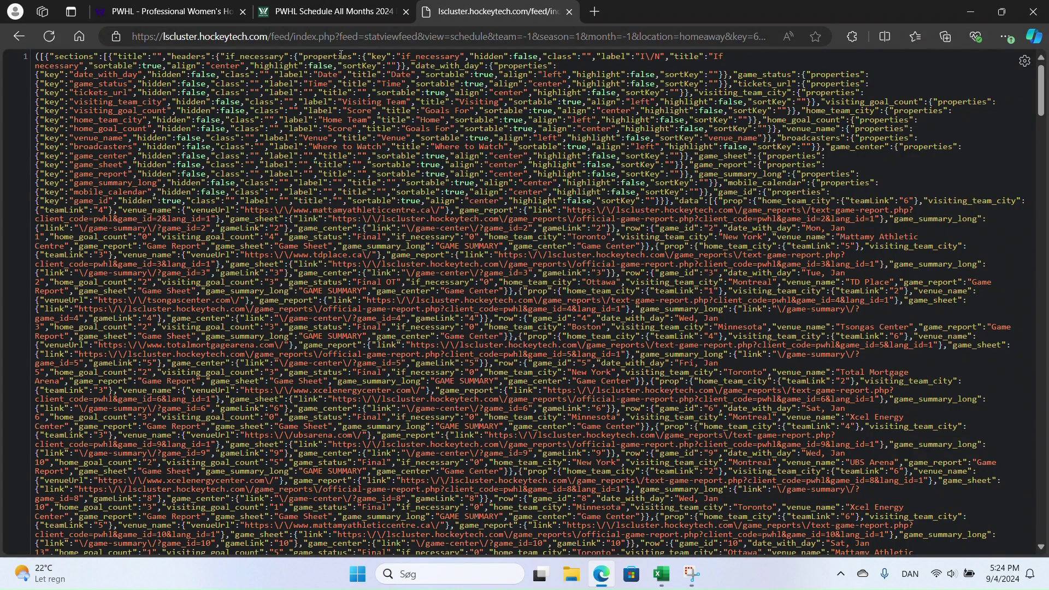
- Change season=1 to season=3 in the feed URL and load the new data
click(349, 36)
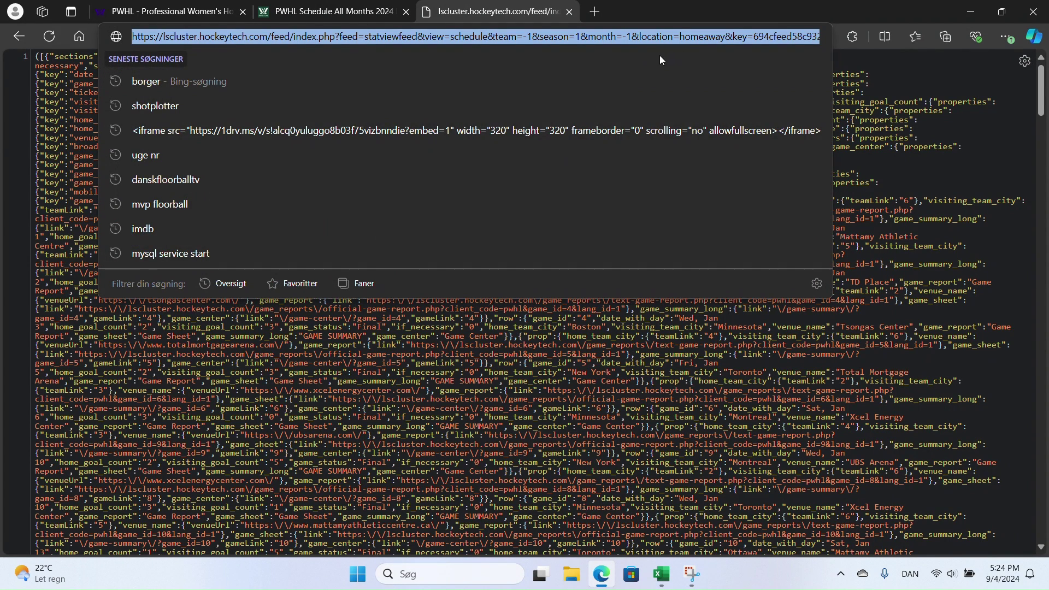
click(640, 38)
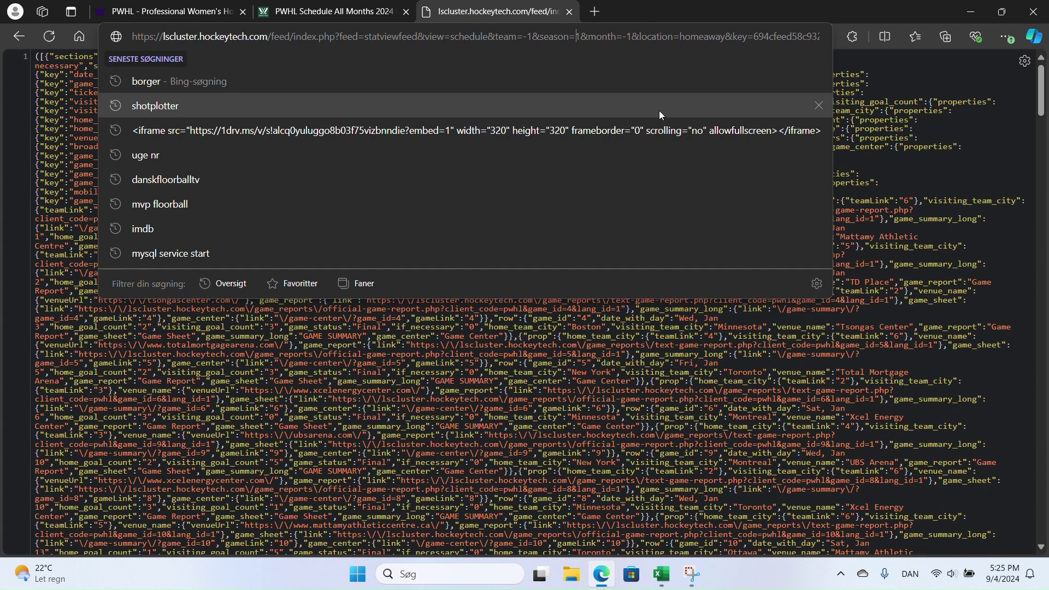
key(BackSpace)
text(3)
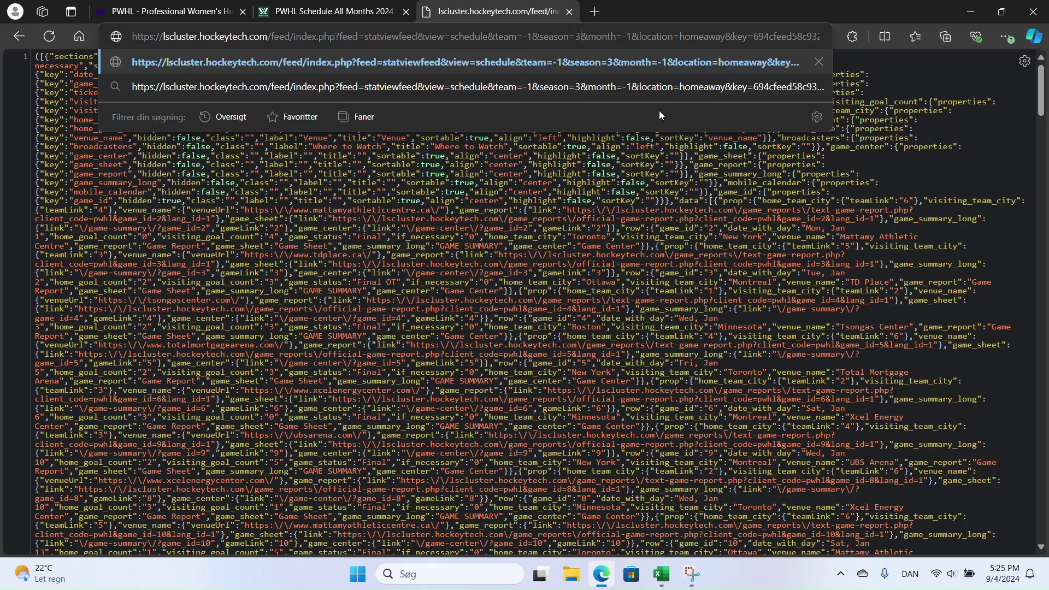
key(Return)
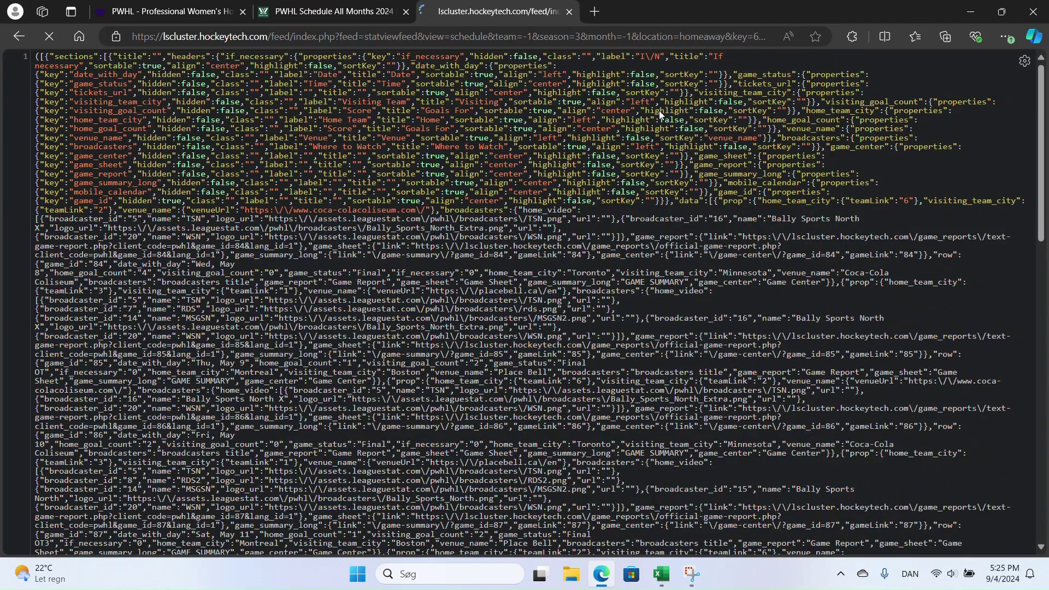
scroll(640, 265, down, 15)
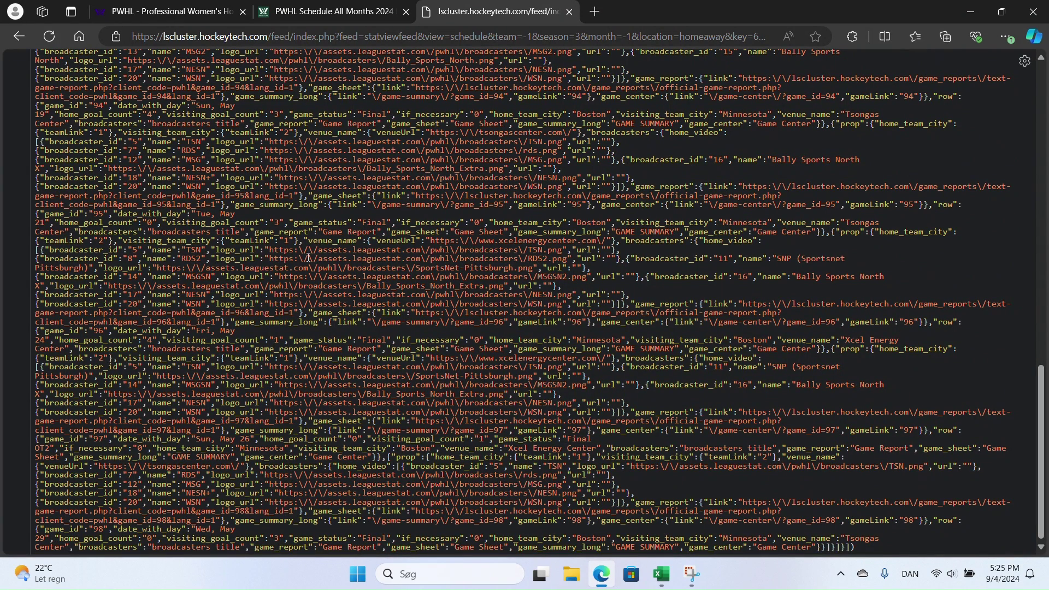
click(661, 583)
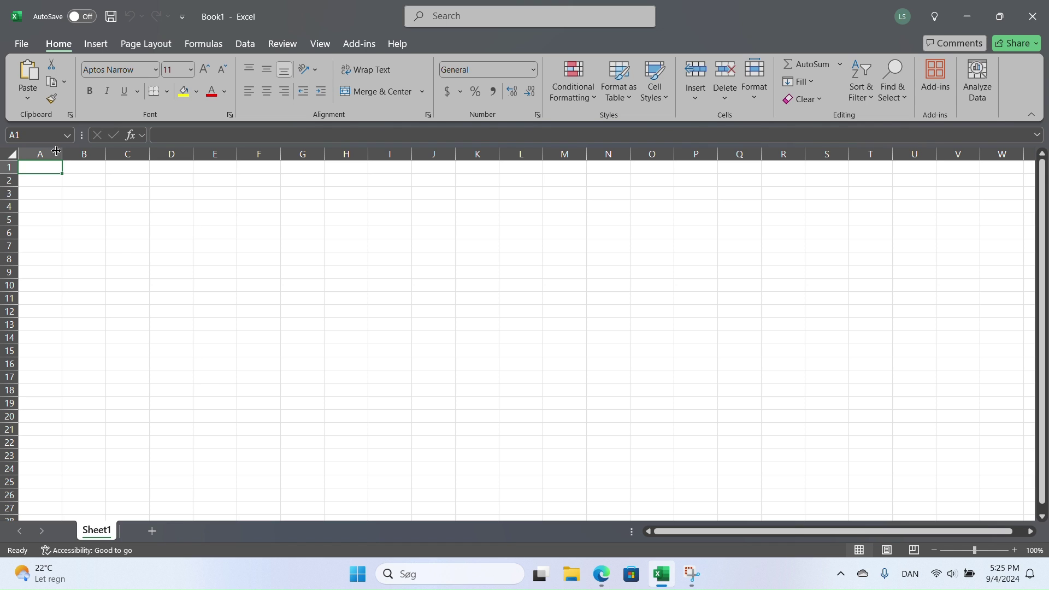
- Widen column A and enter the SeasonId header with values 1 and 3
drag(62, 155, 68, 155)
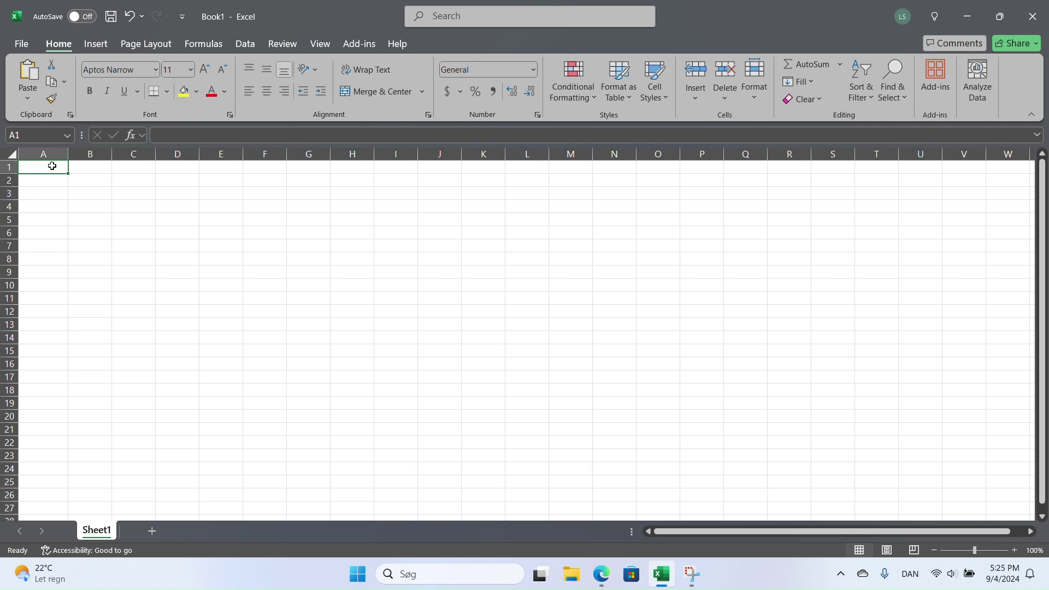
text(Season)
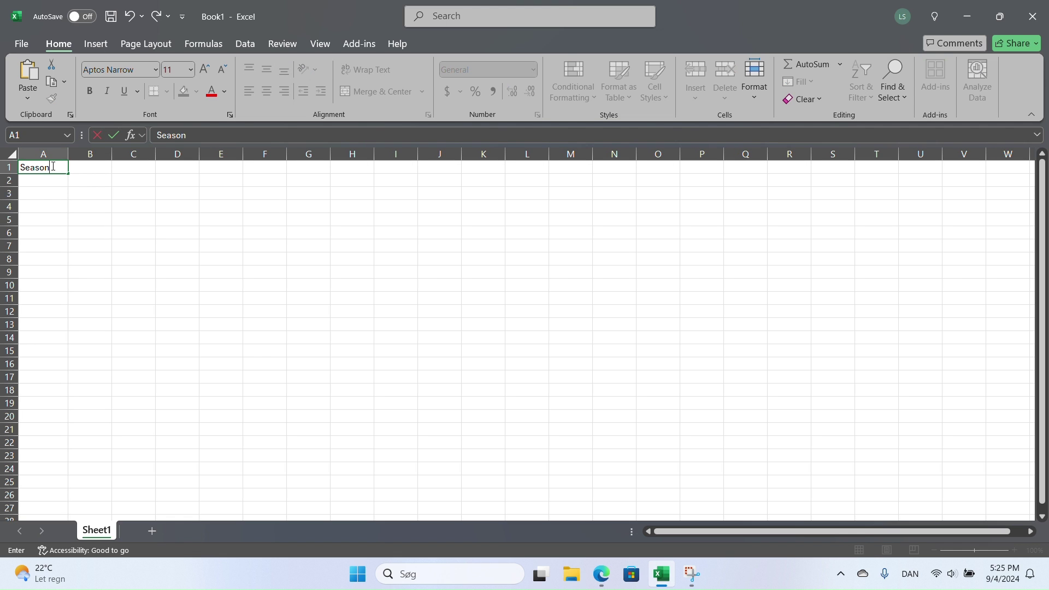
text(Id)
key(Return)
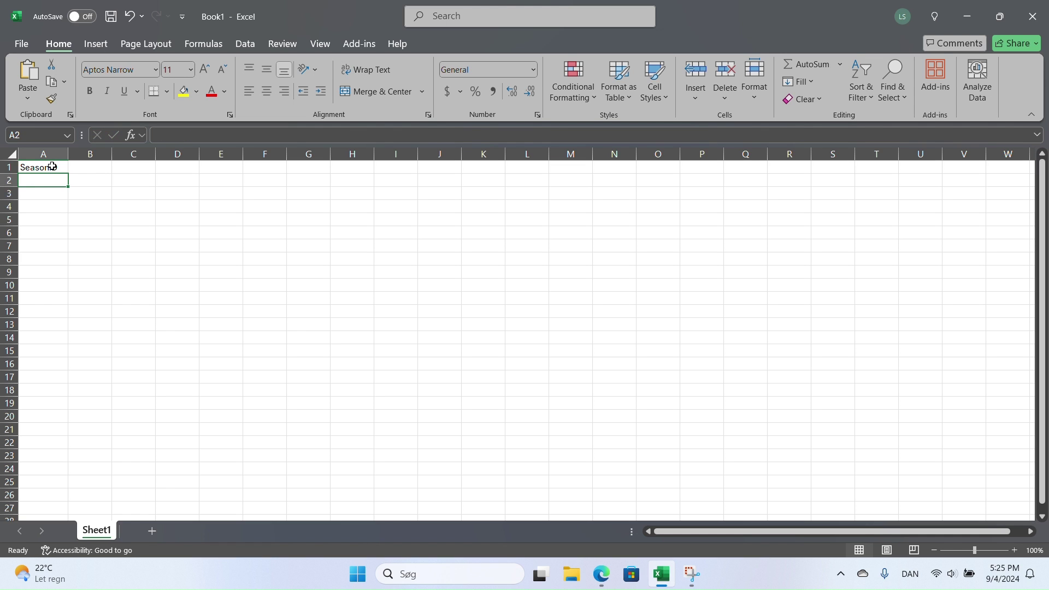
text(1)
key(Return)
text(3)
key(Return)
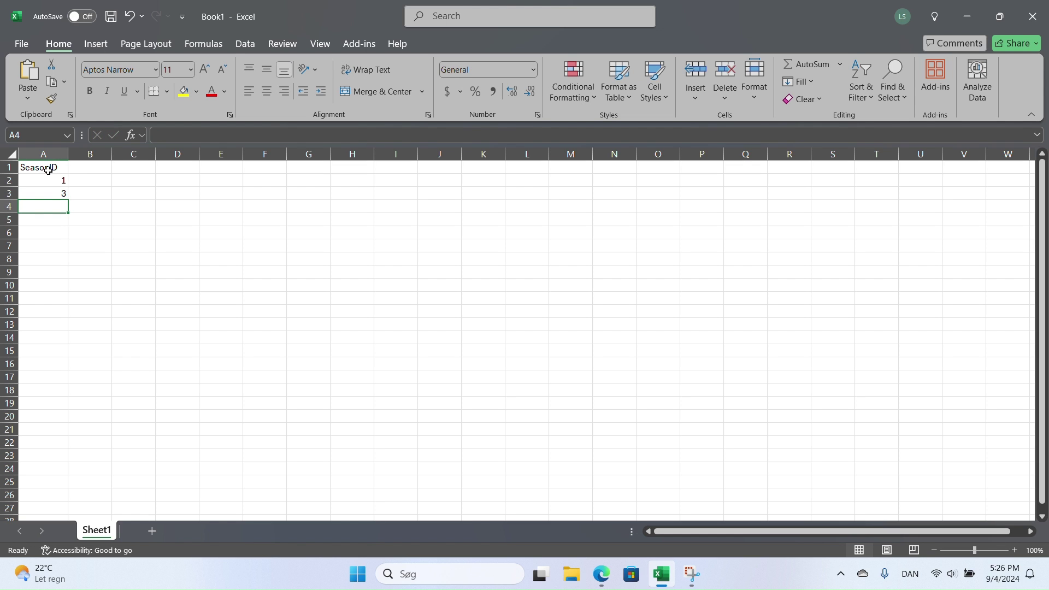
click(50, 181)
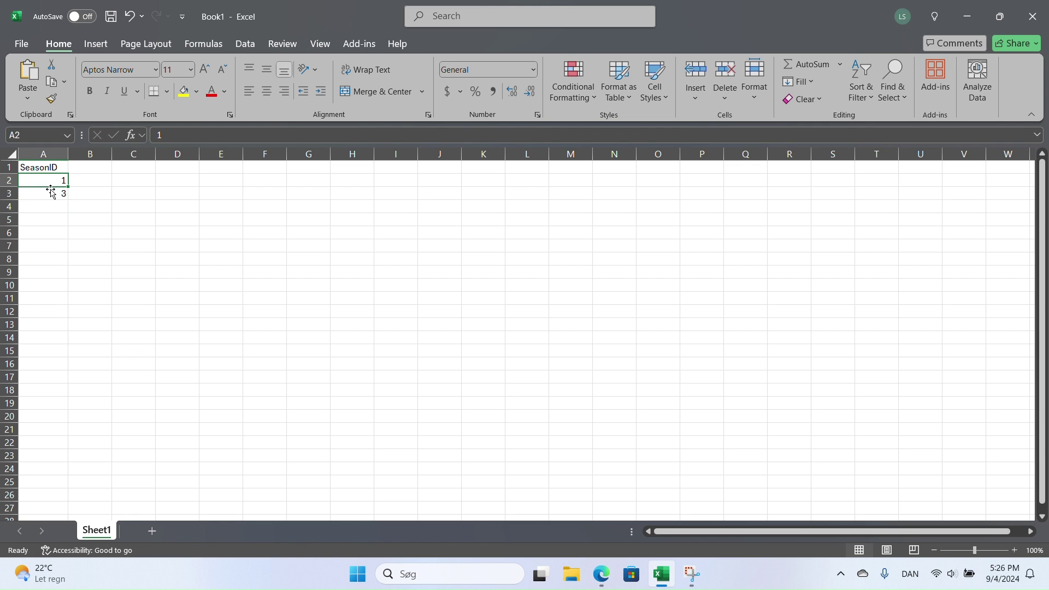
drag(51, 184, 47, 192)
- Add a Season header in B1 with 20232024 for both season rows
click(98, 167)
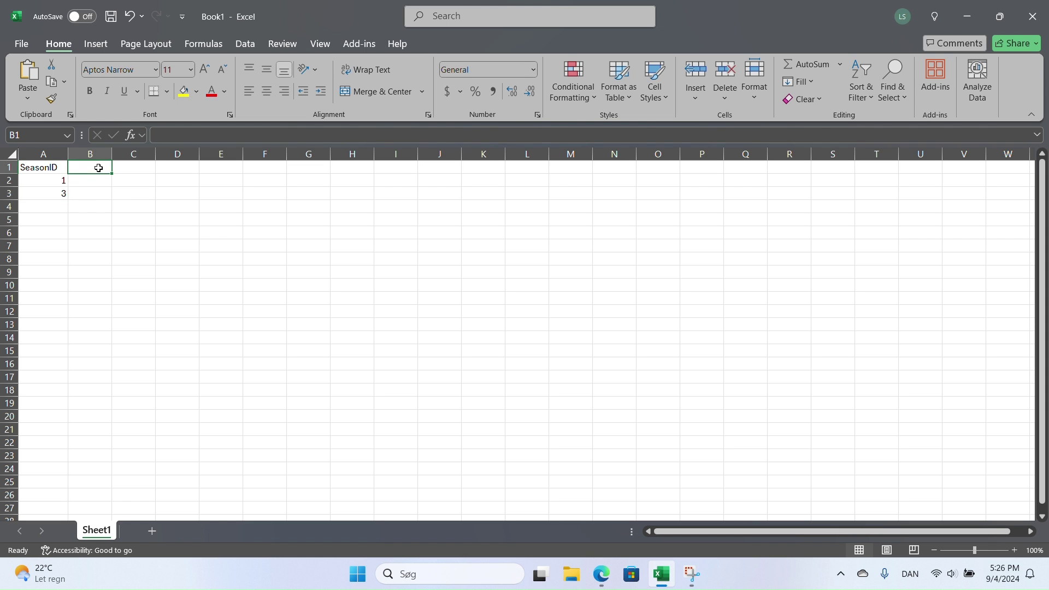
text(Season)
key(Return)
text(20232024)
key(Return)
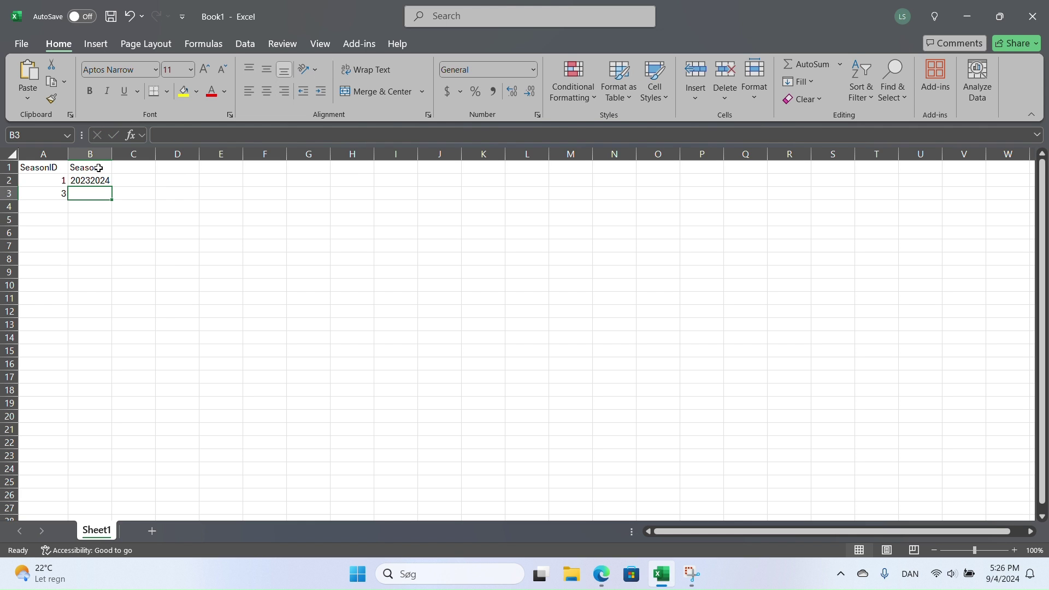
key(Up)
key(ctrl+c)
key(Down)
key(ctrl+v)
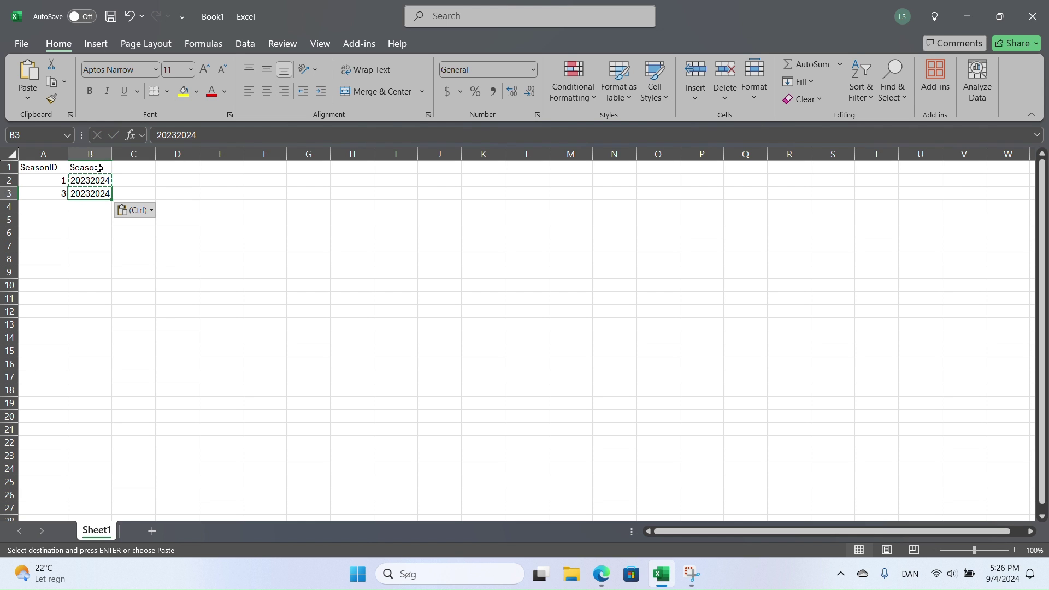
click(93, 183)
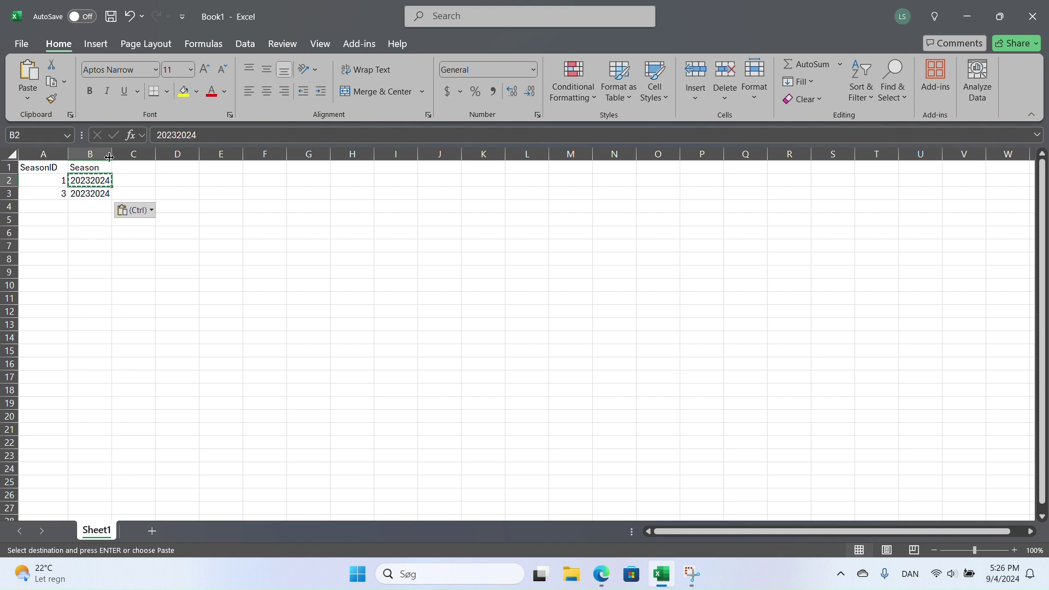
click(121, 169)
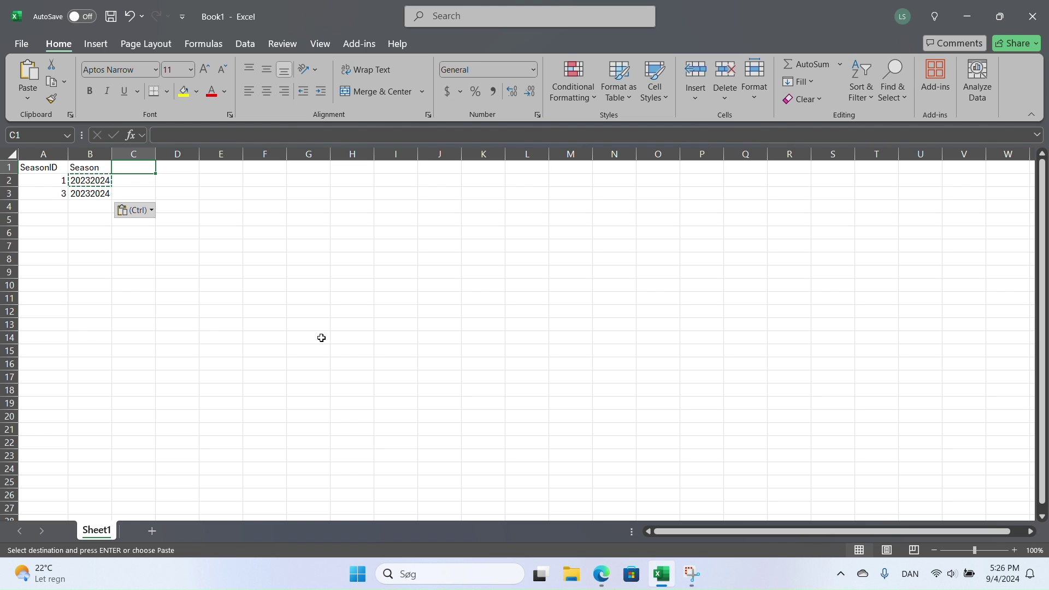
- Add a SeasonStage column labelling season 1 Regular and season 3 Playoffs
text(SeasonStage)
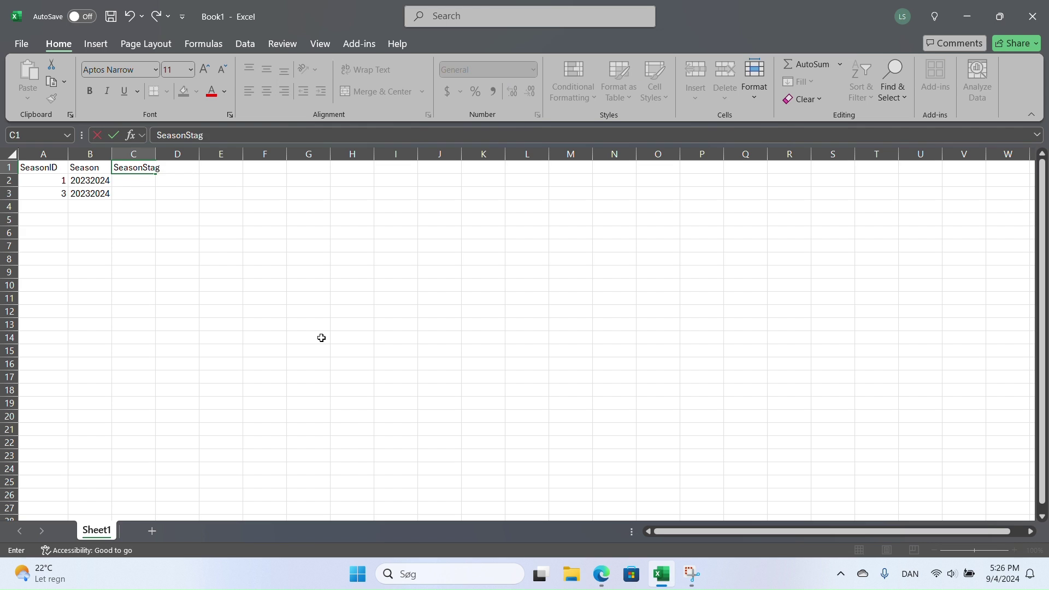
key(Return)
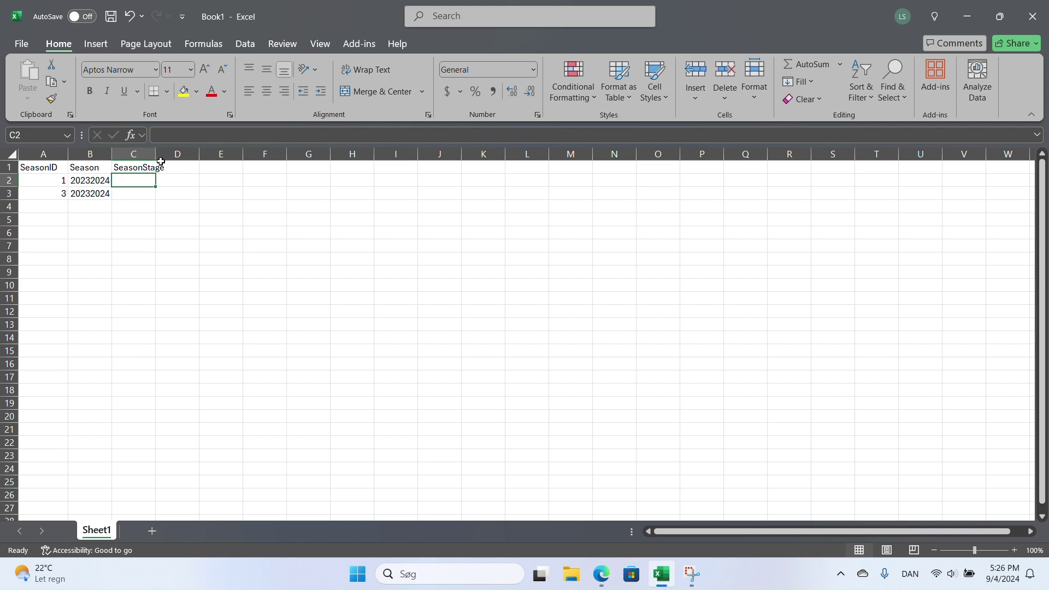
drag(161, 150, 186, 149)
click(32, 181)
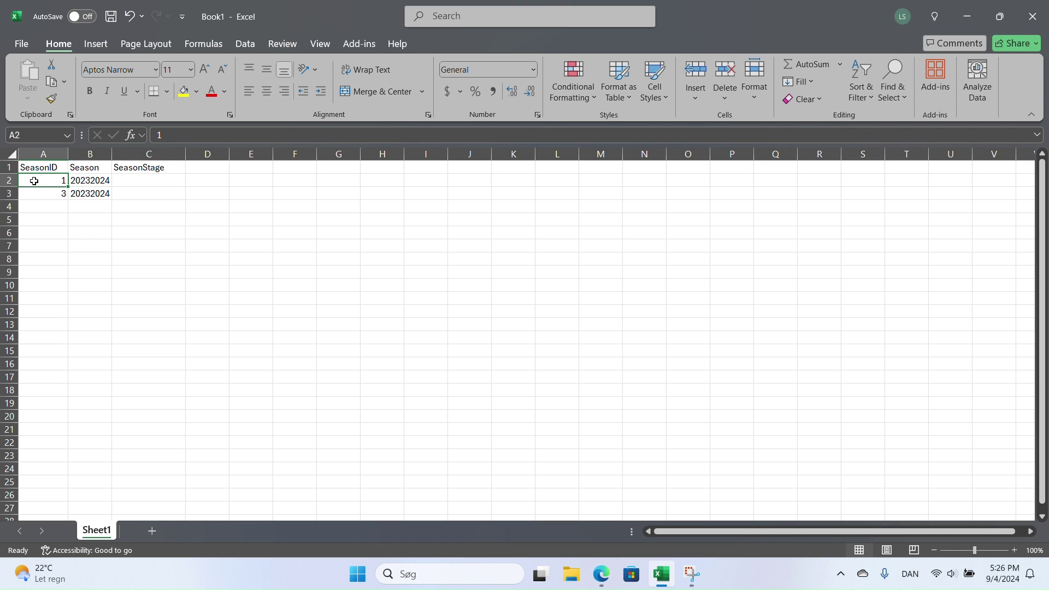
click(127, 181)
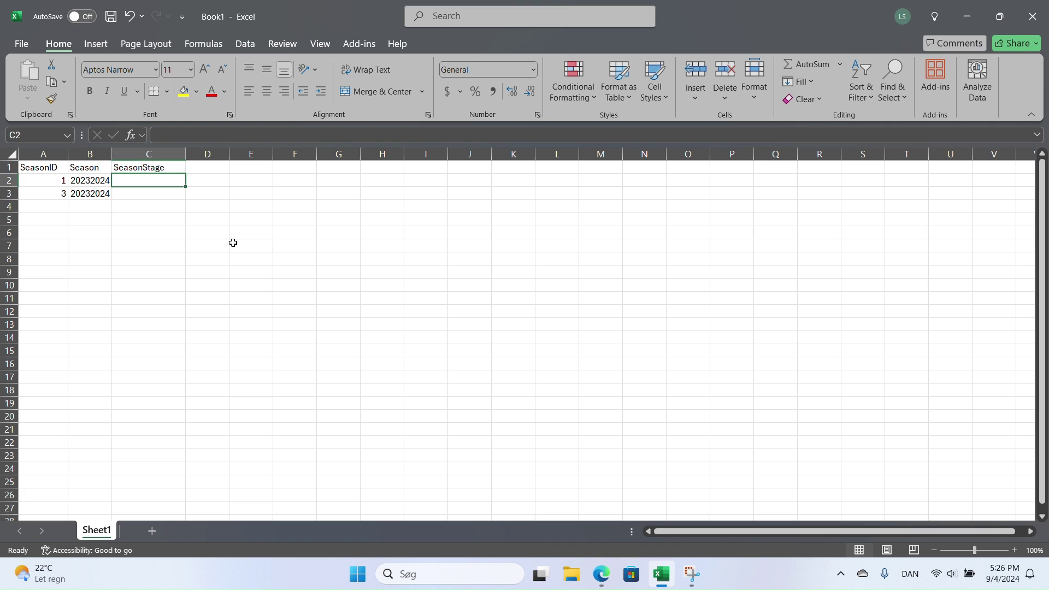
text(Regular)
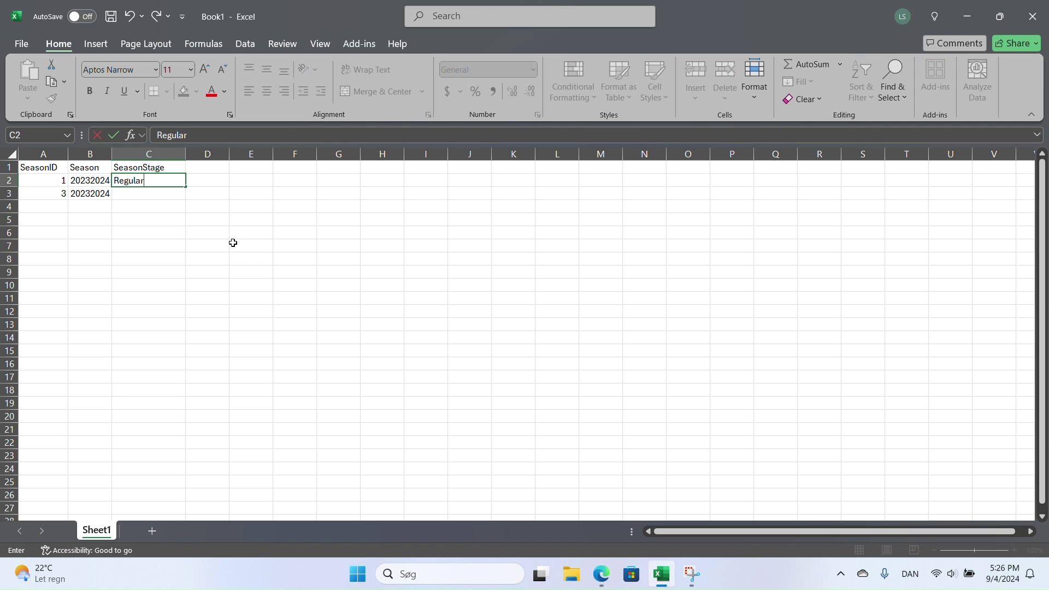
key(Return)
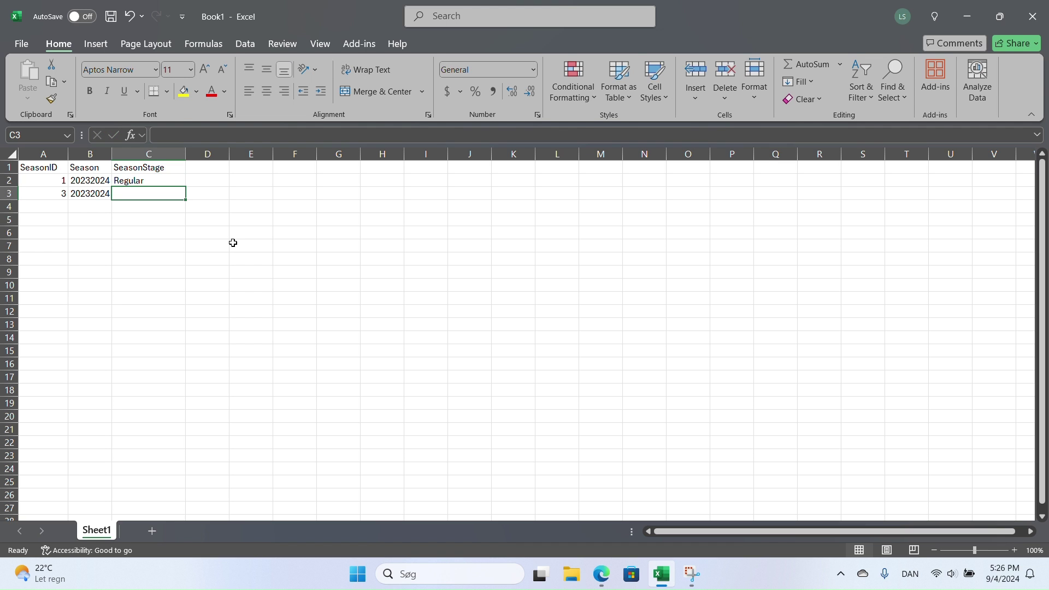
text(Play)
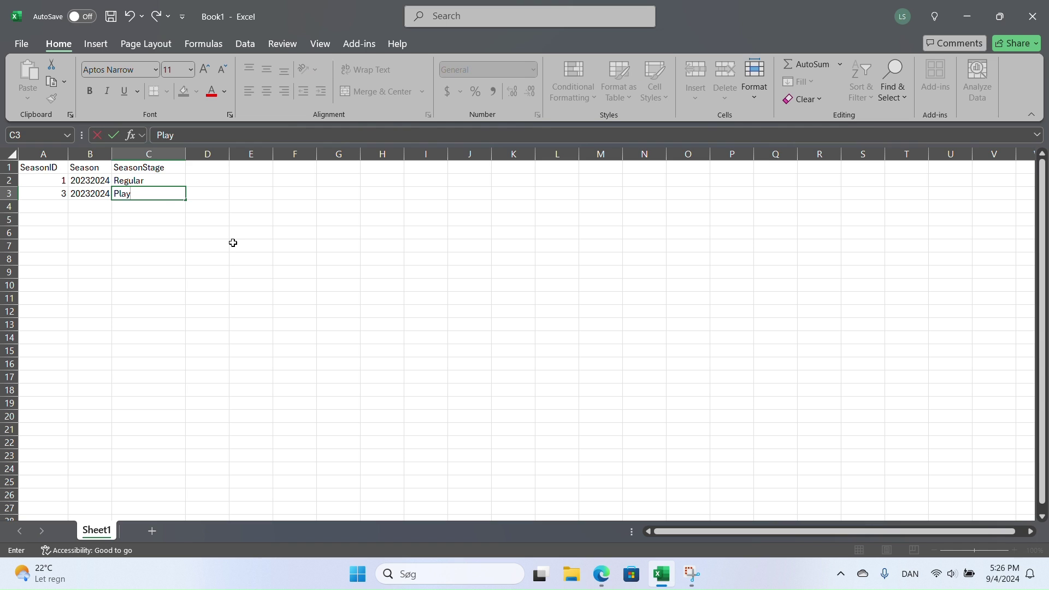
text(oo)
text(ffs)
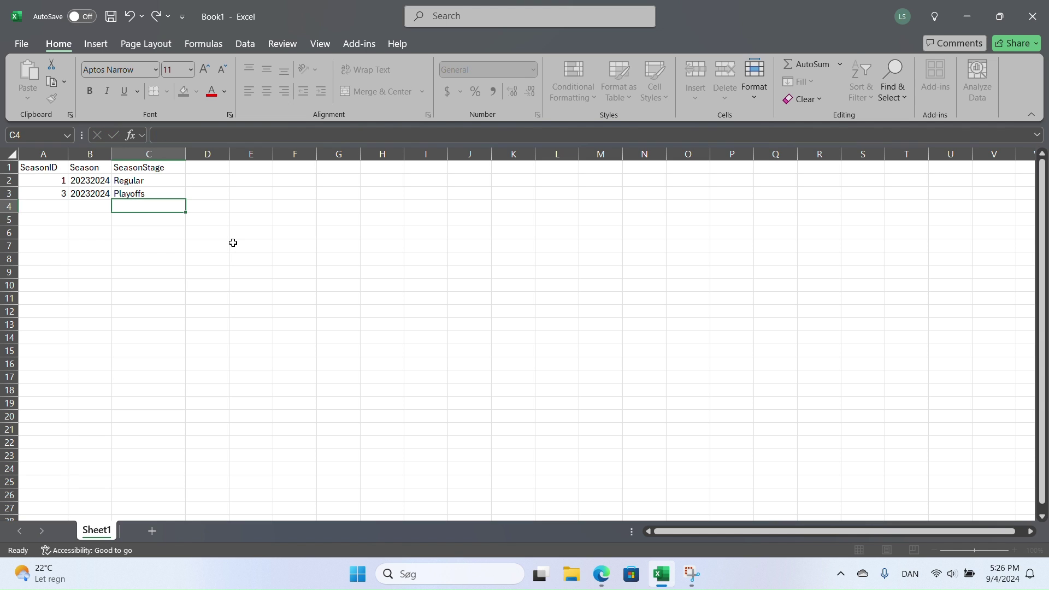
key(Return)
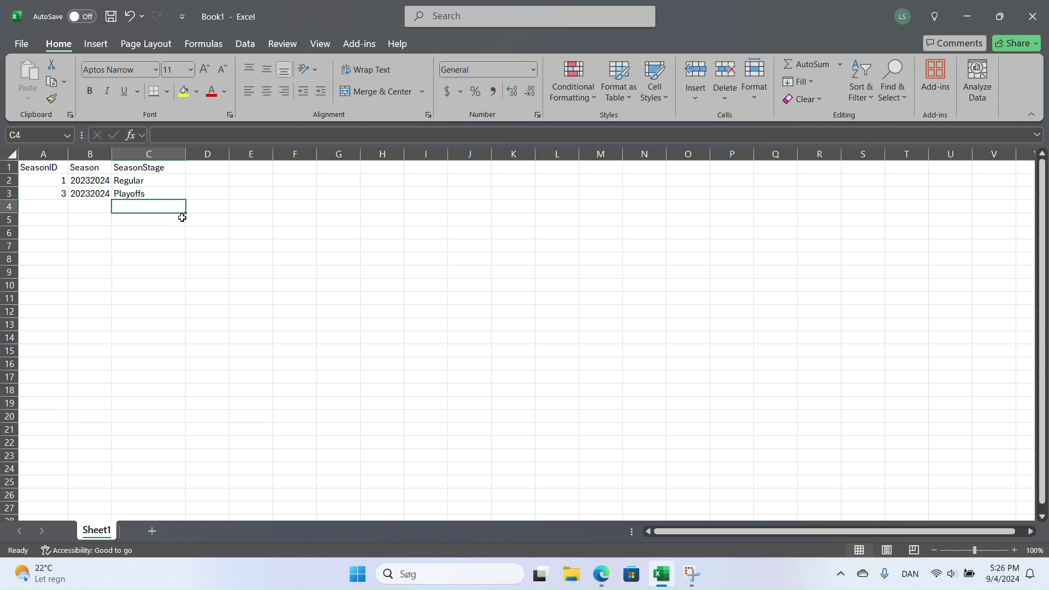
click(57, 206)
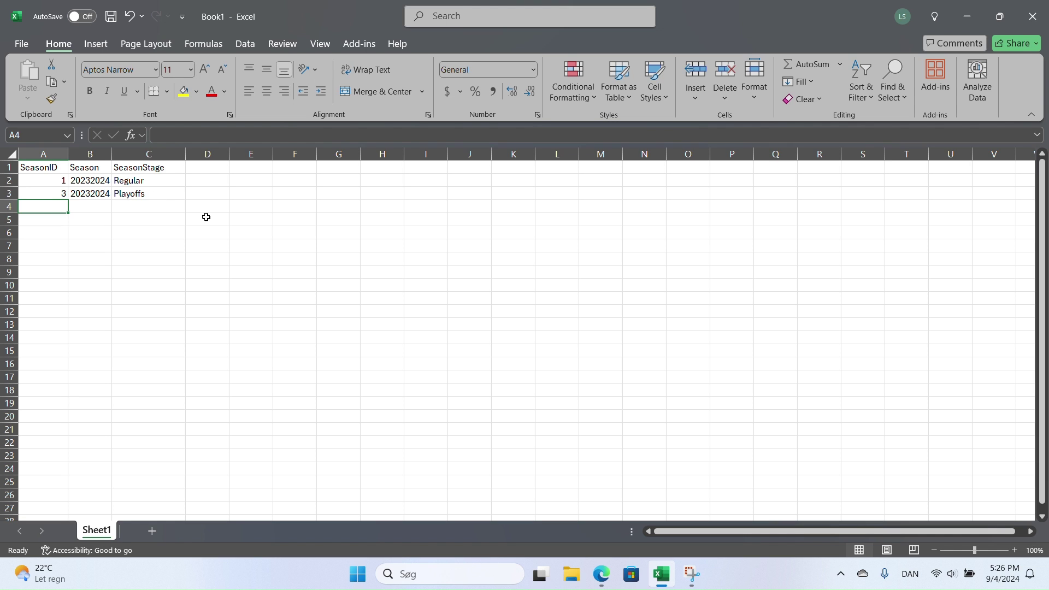
drag(185, 154, 168, 155)
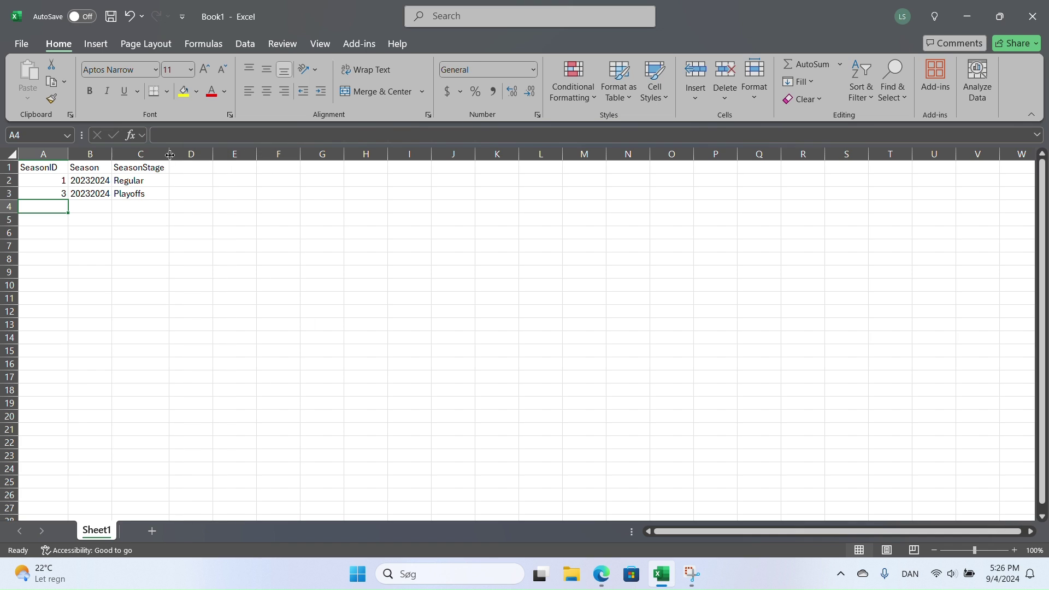
click(79, 205)
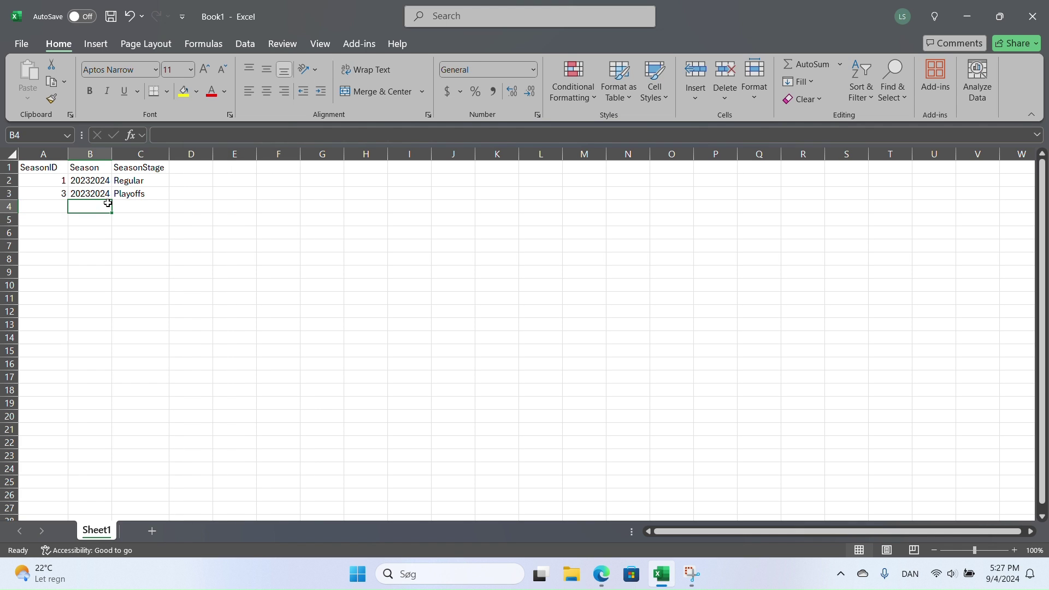
click(135, 203)
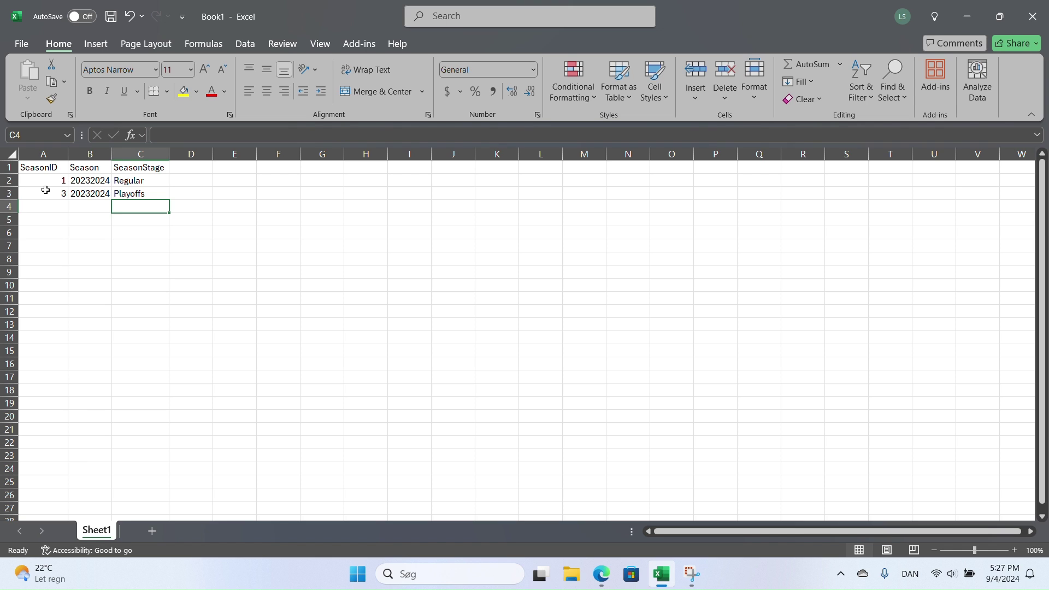
- Enter a Link heading in D1 and widen column D across the sheet
drag(55, 180, 41, 340)
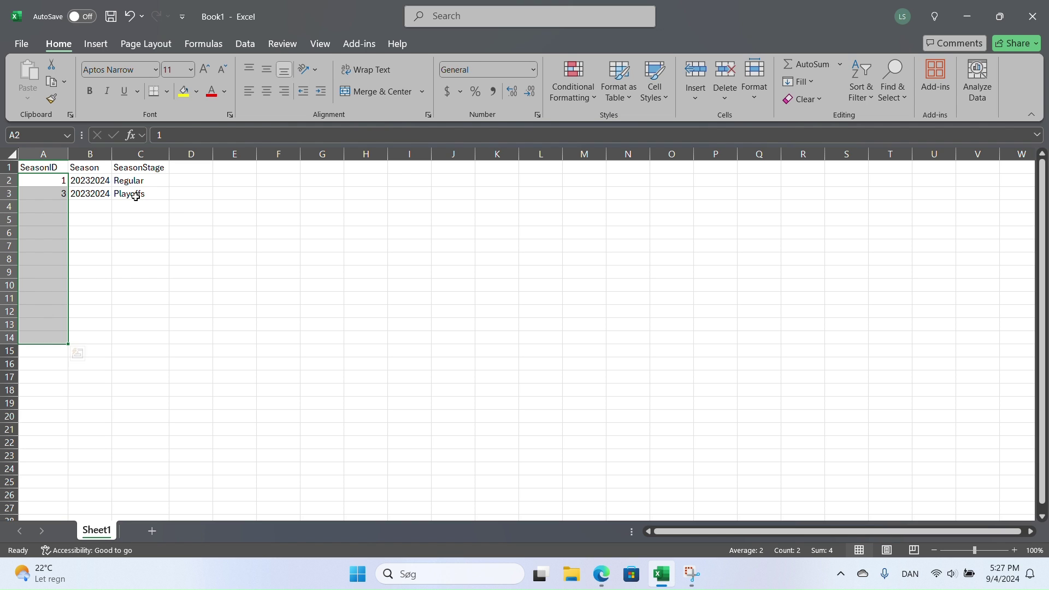
click(185, 167)
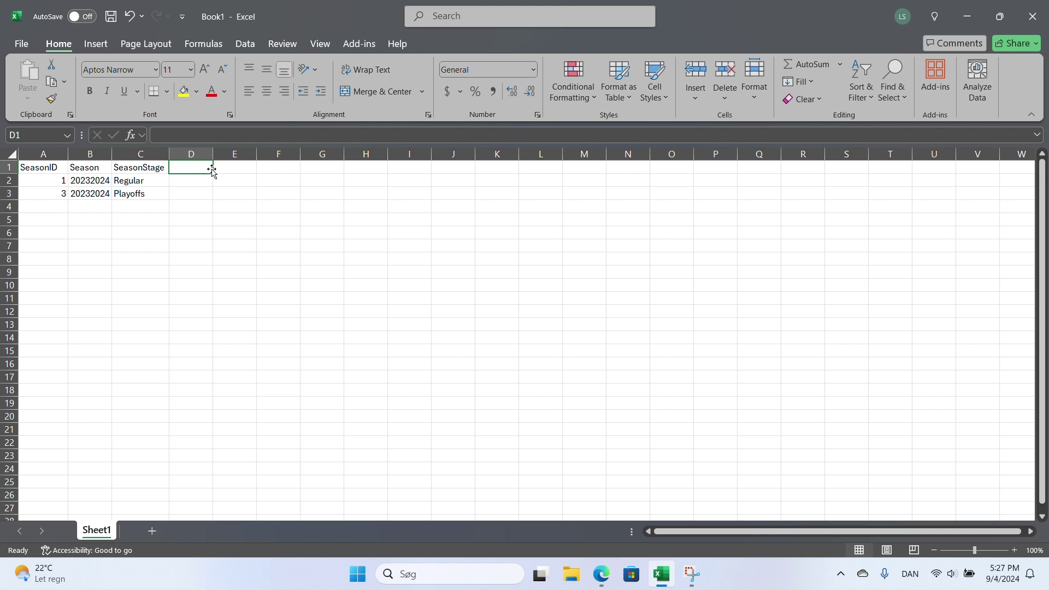
text(Link)
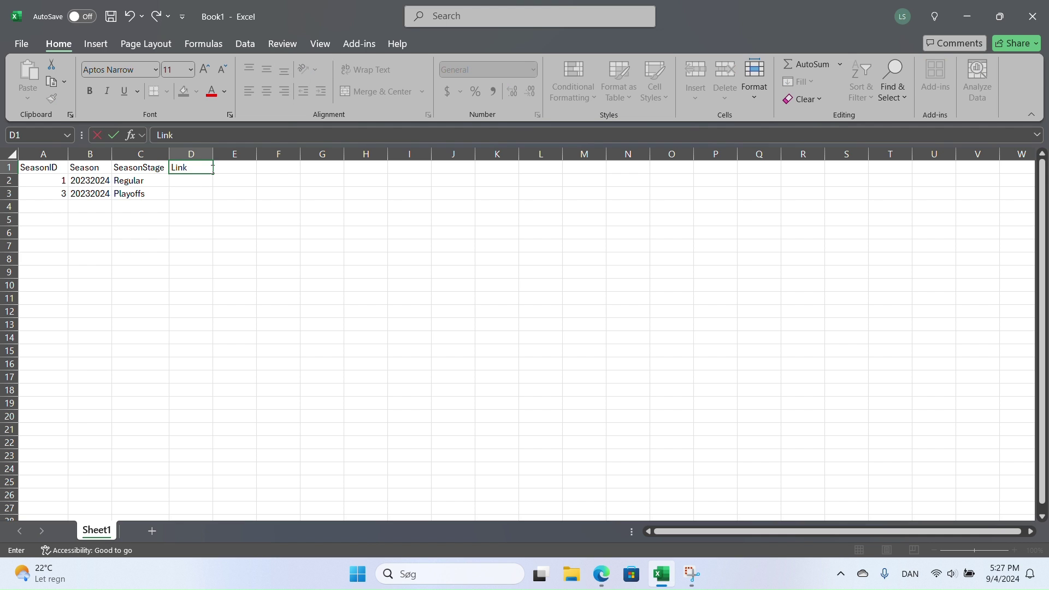
key(Return)
drag(213, 153, 1034, 154)
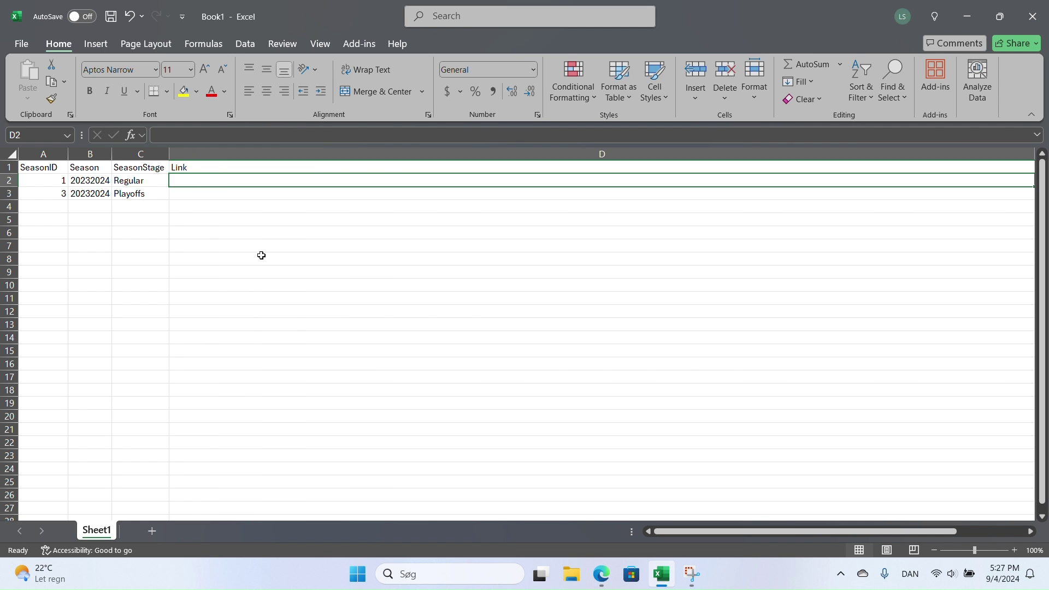
- Copy the season=3 schedule feed's web address from Edge
click(614, 580)
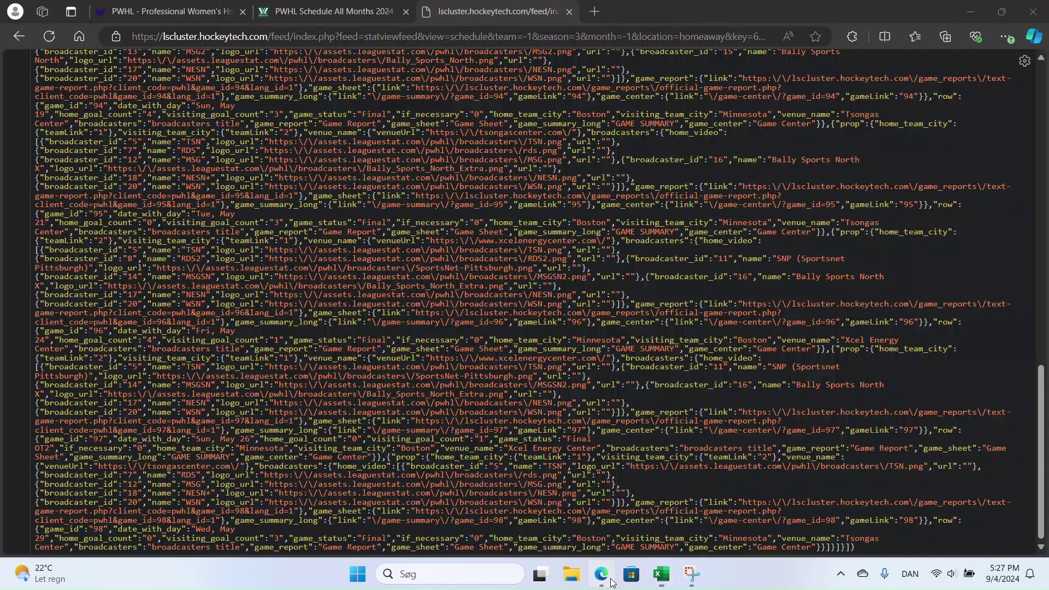
click(364, 39)
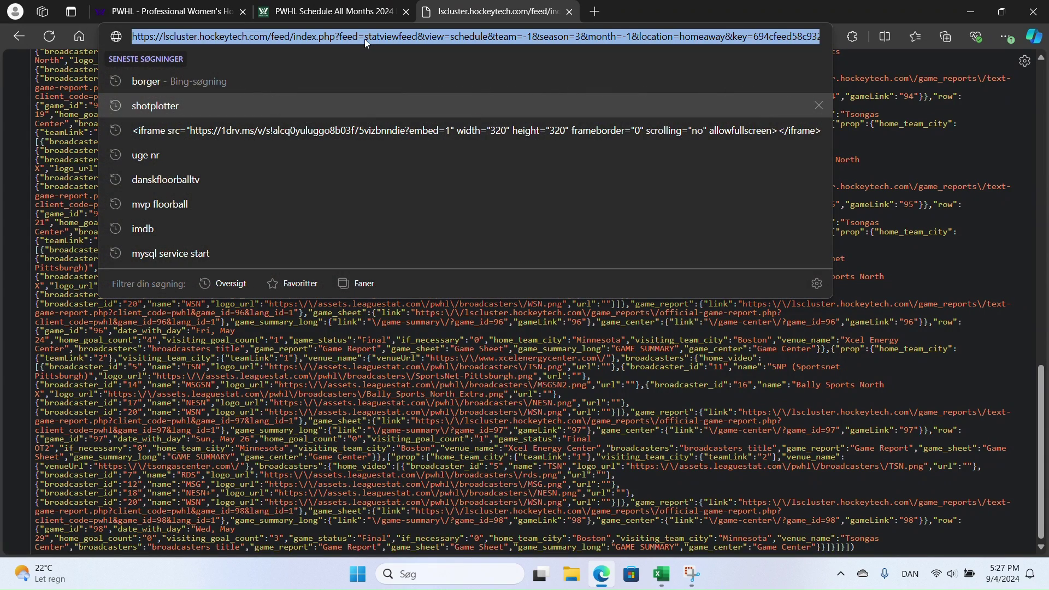
click(603, 580)
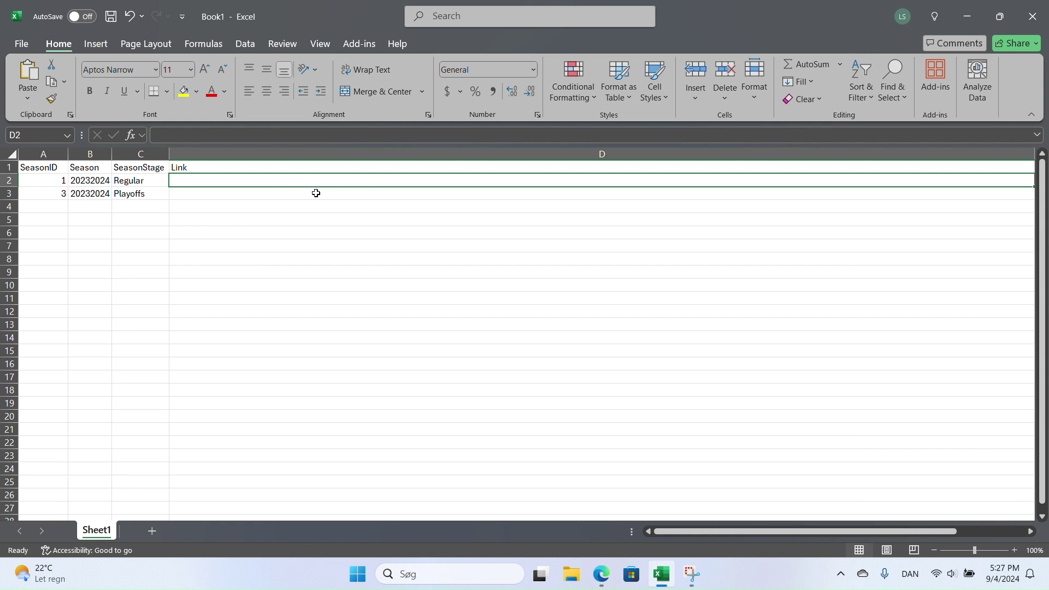
- Format the season data A1:D3 as a light-style table with headers
click(48, 179)
click(46, 165)
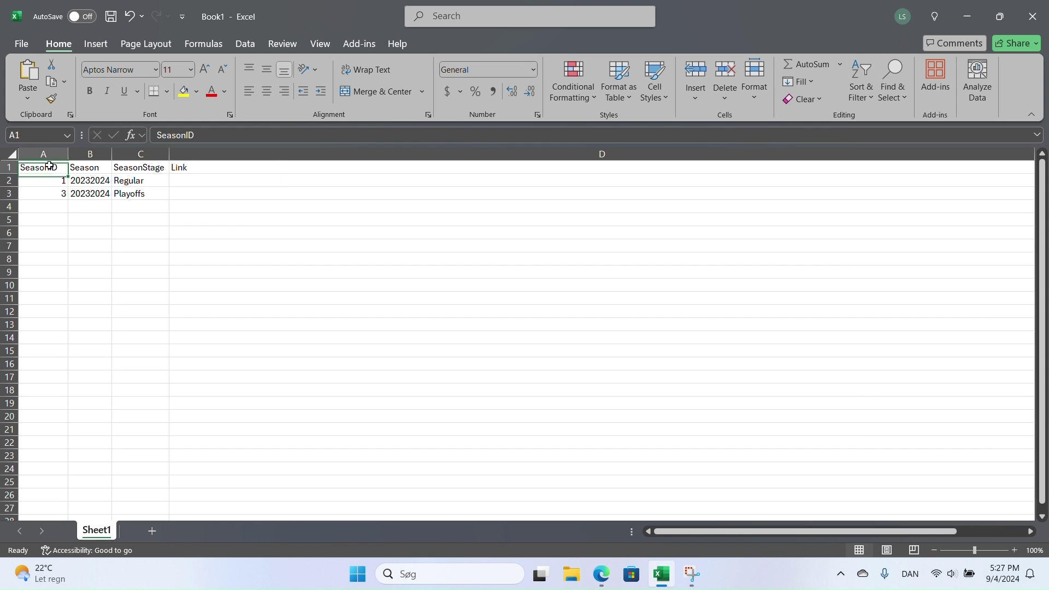
key(ctrl+a)
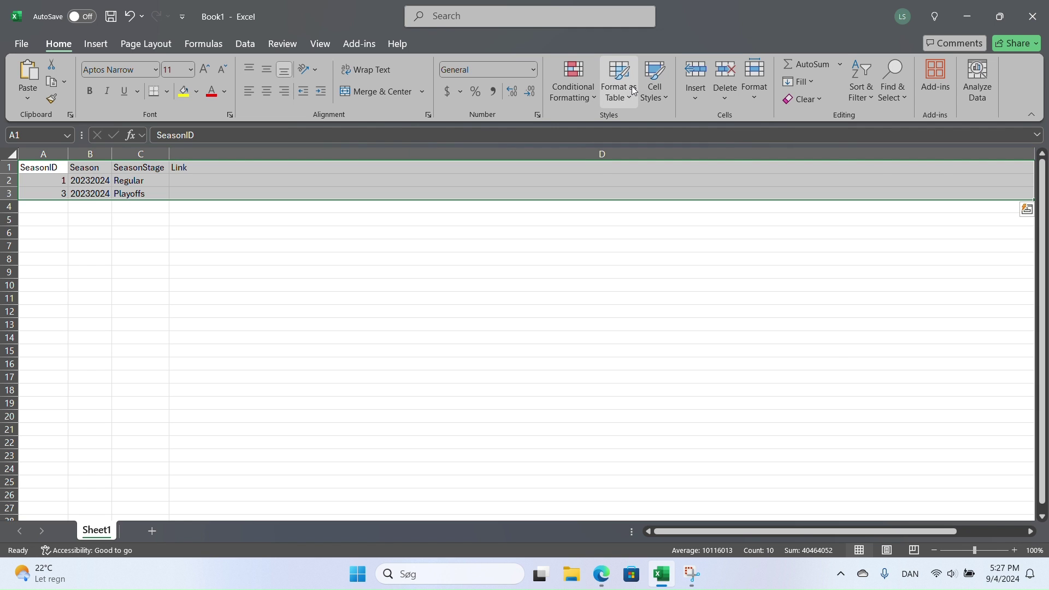
click(623, 87)
click(670, 187)
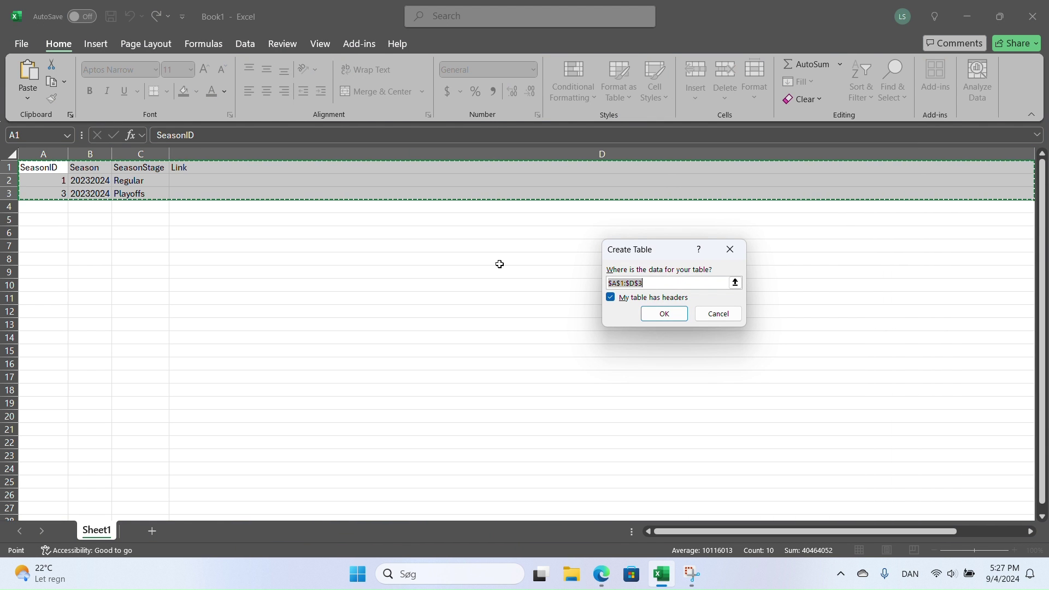
click(664, 311)
- Enter the copied feed URL as a quoted text formula in D2
click(266, 176)
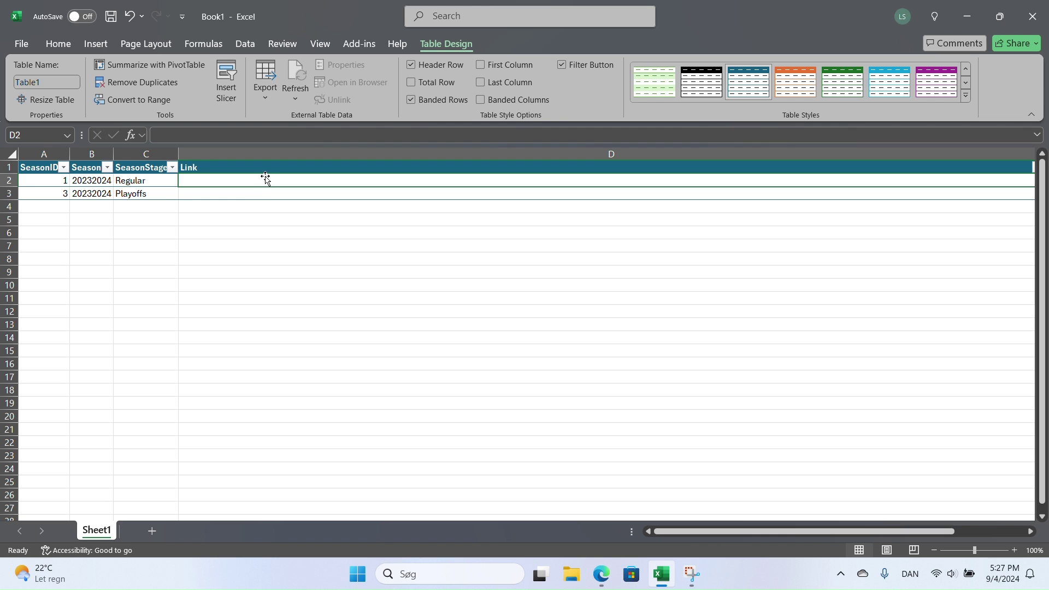
click(206, 134)
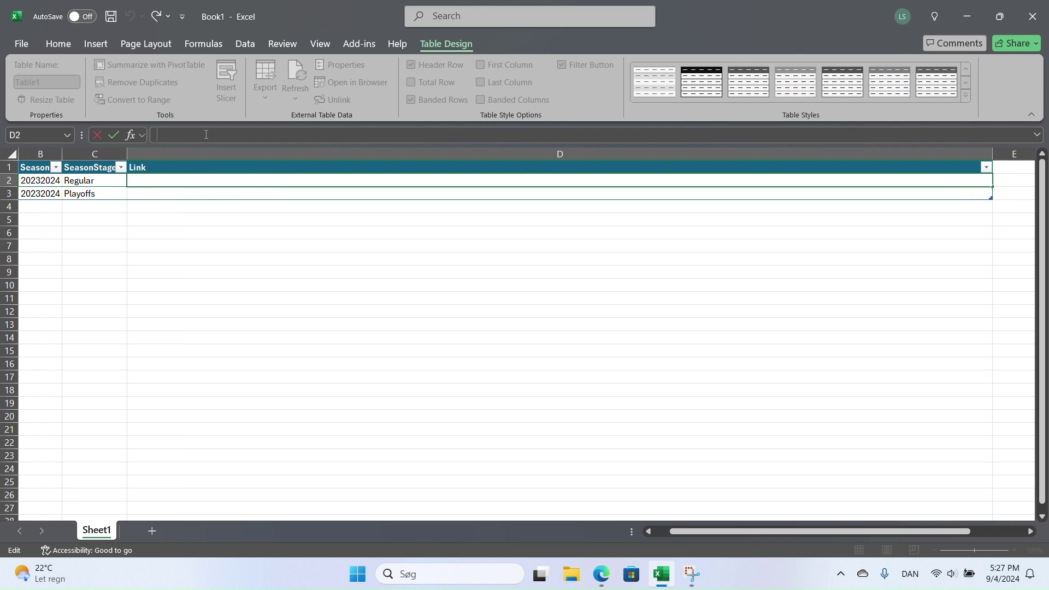
text(=)
text(")
key(ctrl+v)
text(")
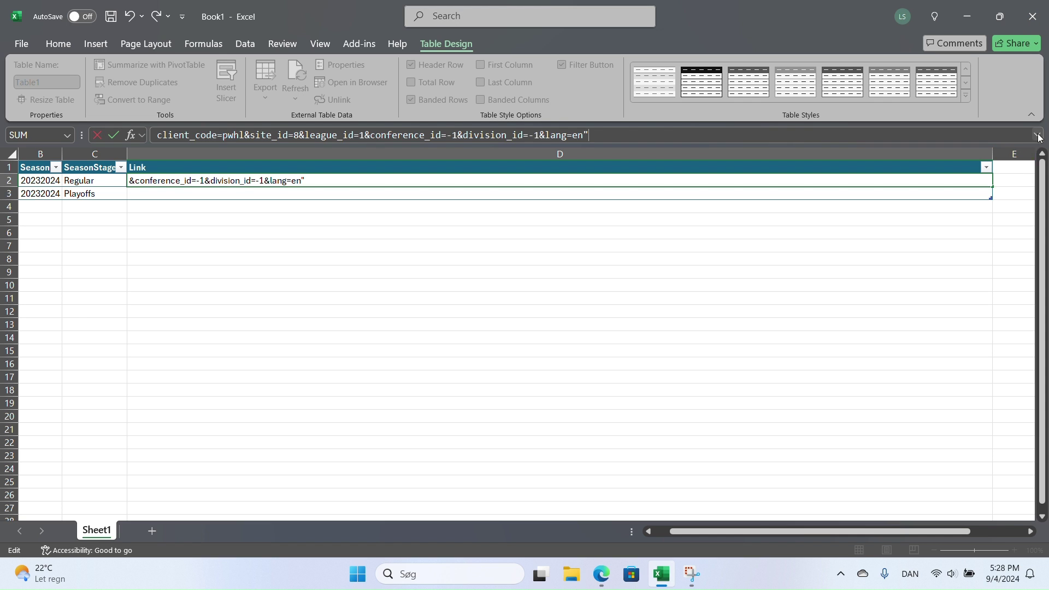
click(1036, 137)
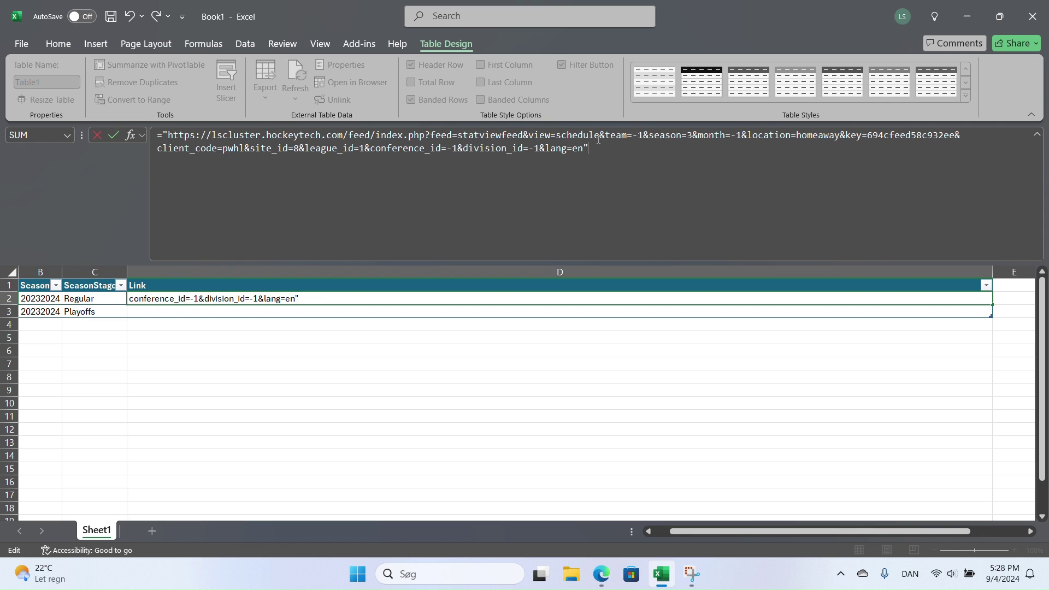
click(694, 135)
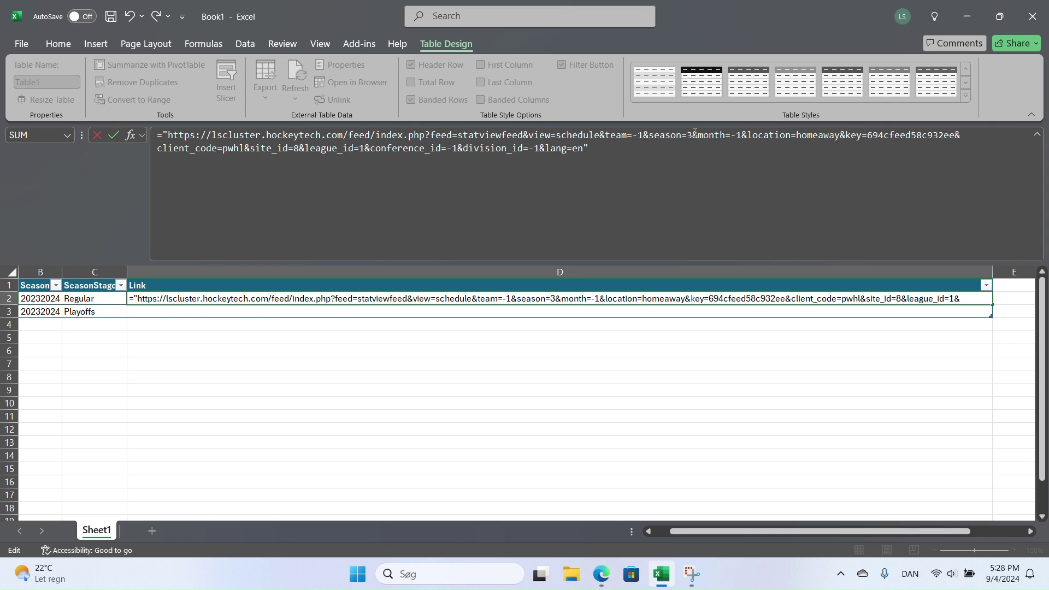
key(BackSpace)
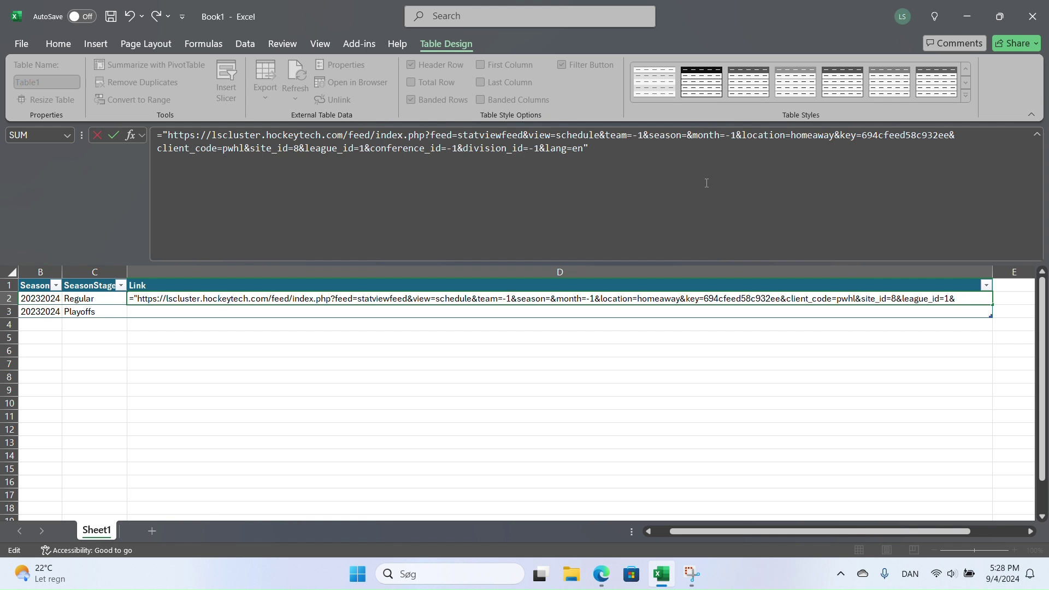
text(")
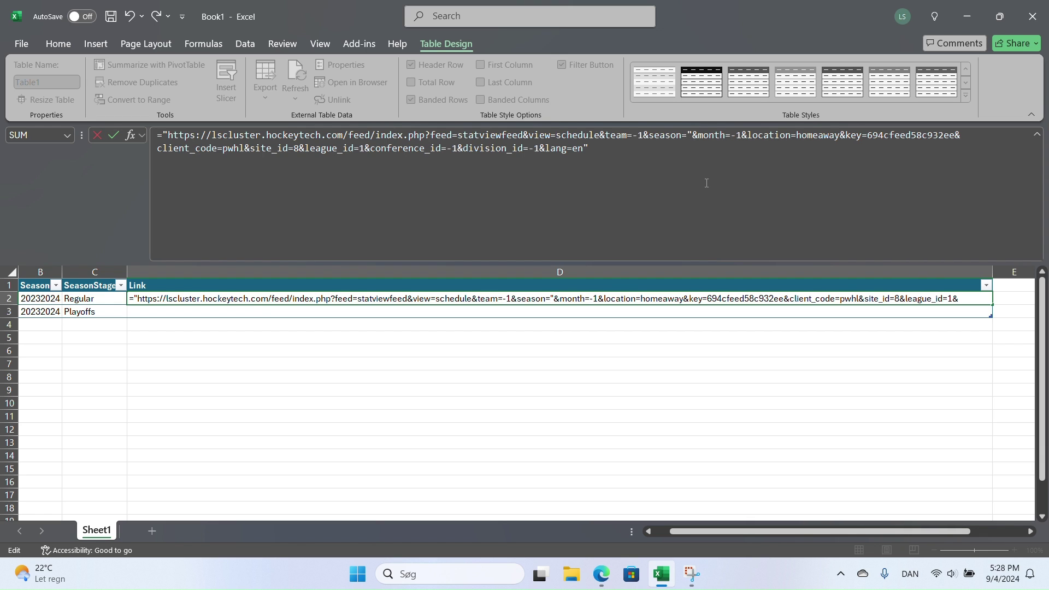
text(&)
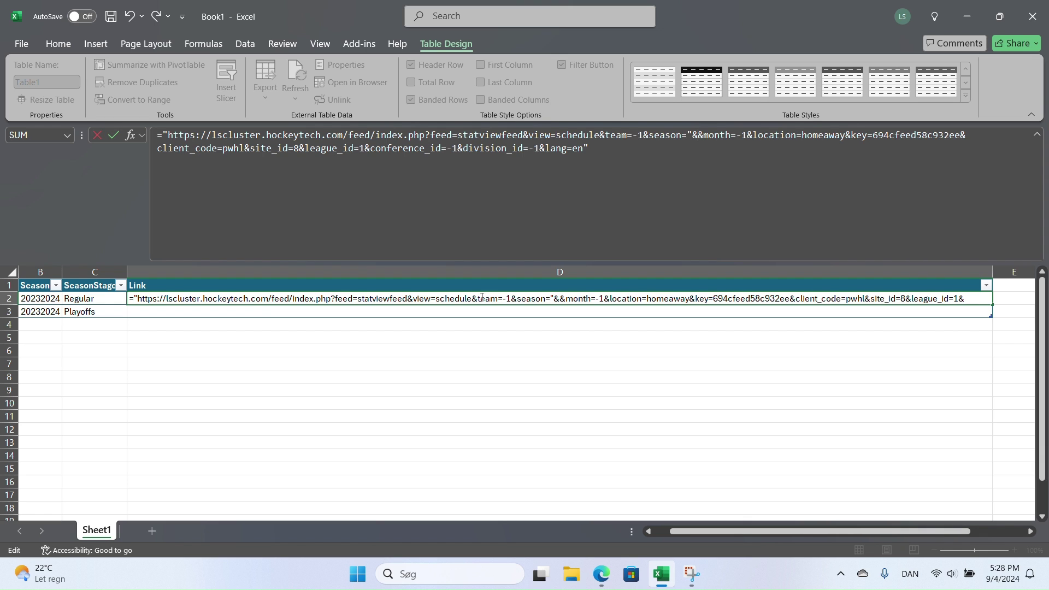
drag(789, 532, 763, 534)
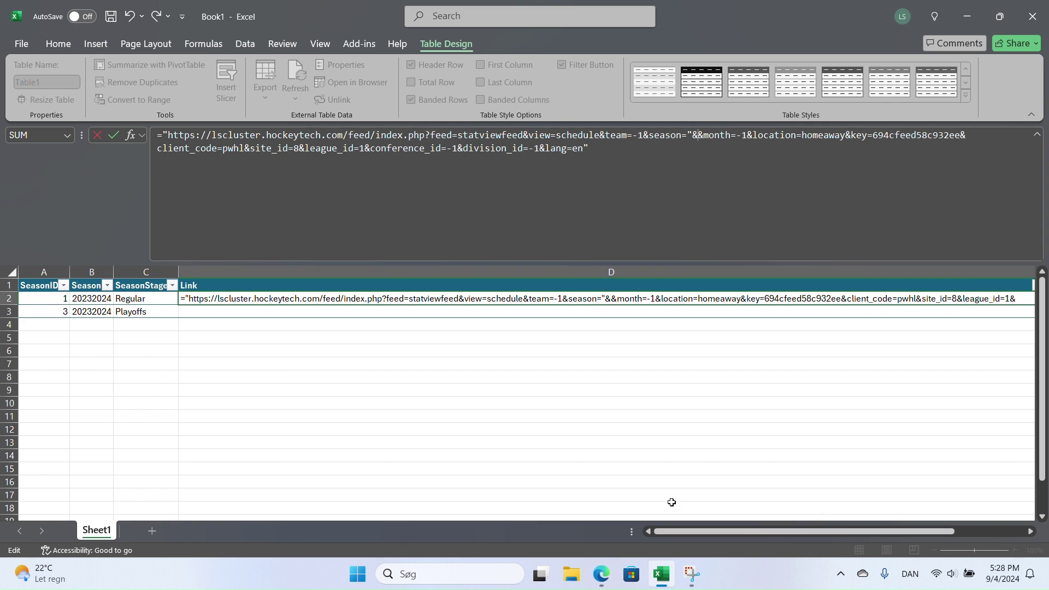
click(59, 299)
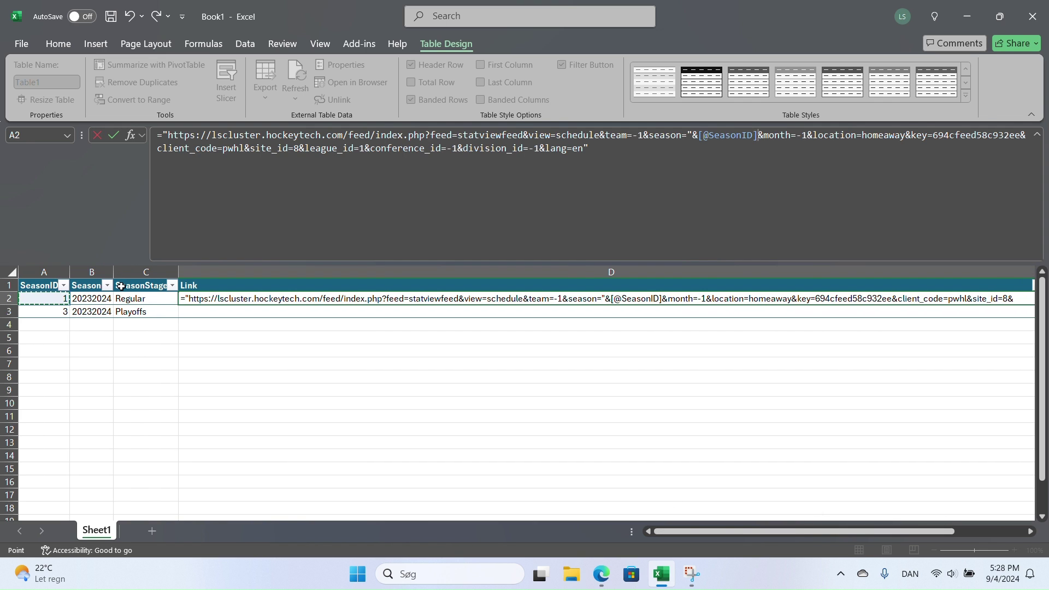
text(&")
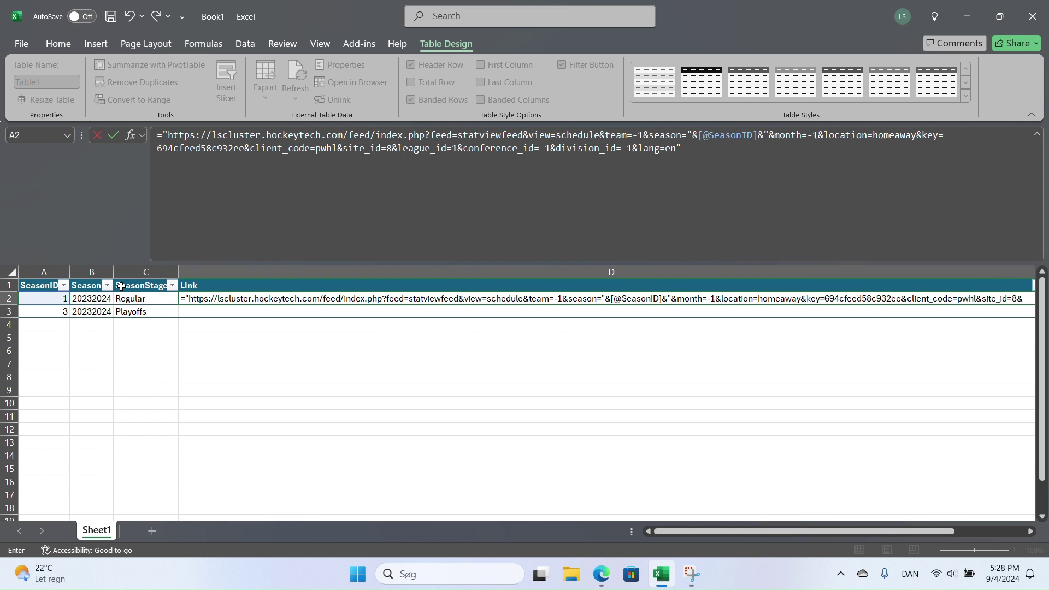
click(690, 157)
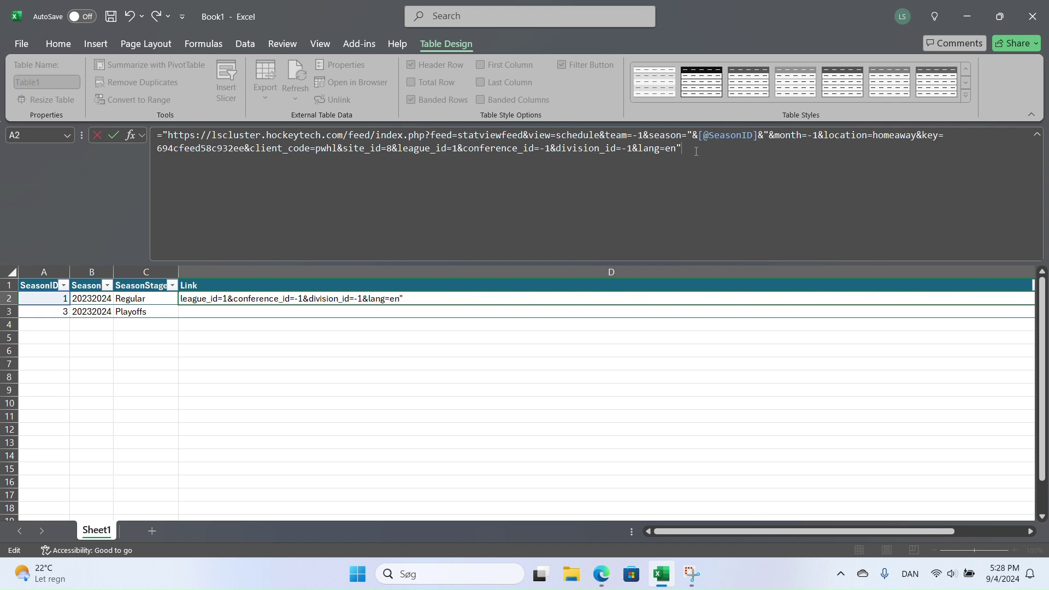
key(Return)
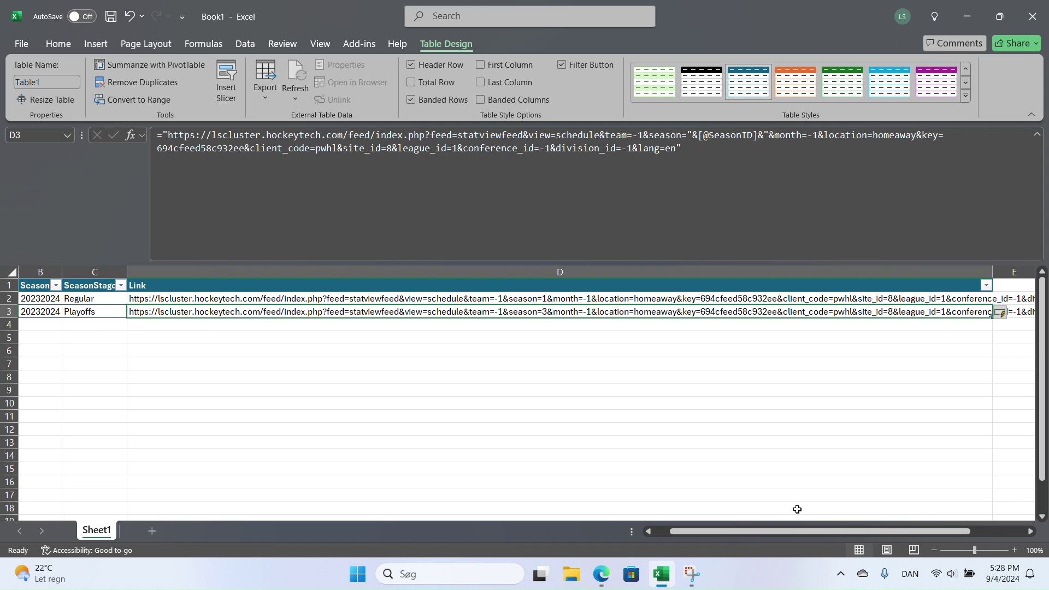
drag(807, 533, 747, 539)
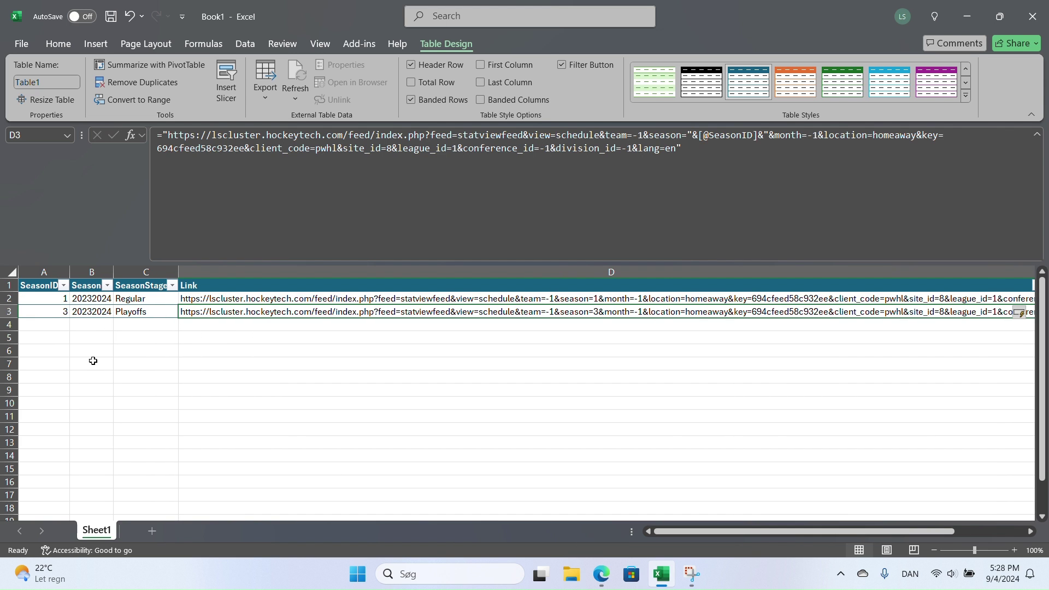
click(51, 325)
drag(154, 325, 47, 328)
click(246, 301)
click(254, 311)
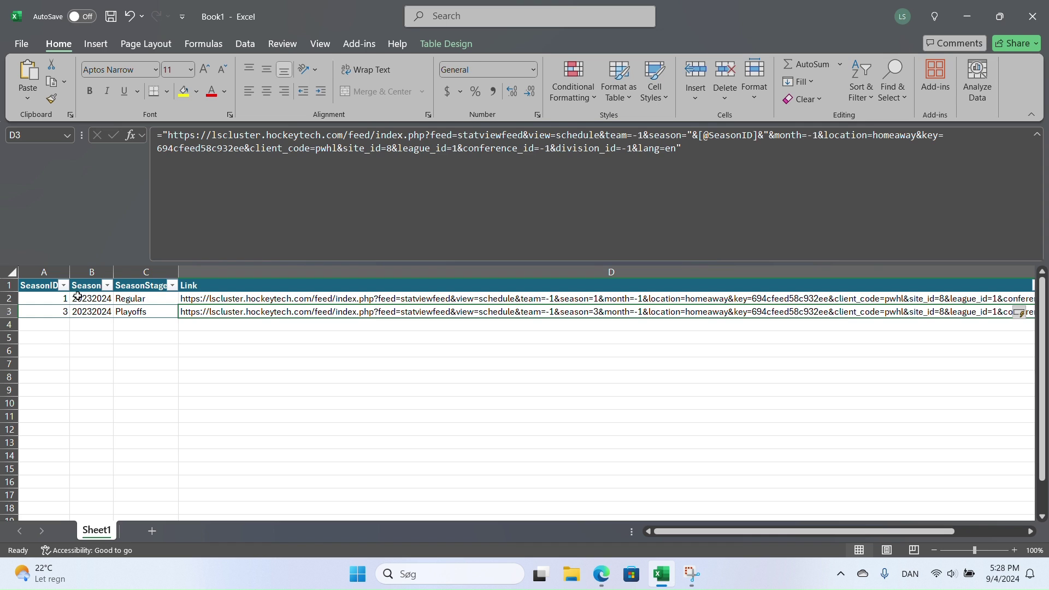
click(48, 286)
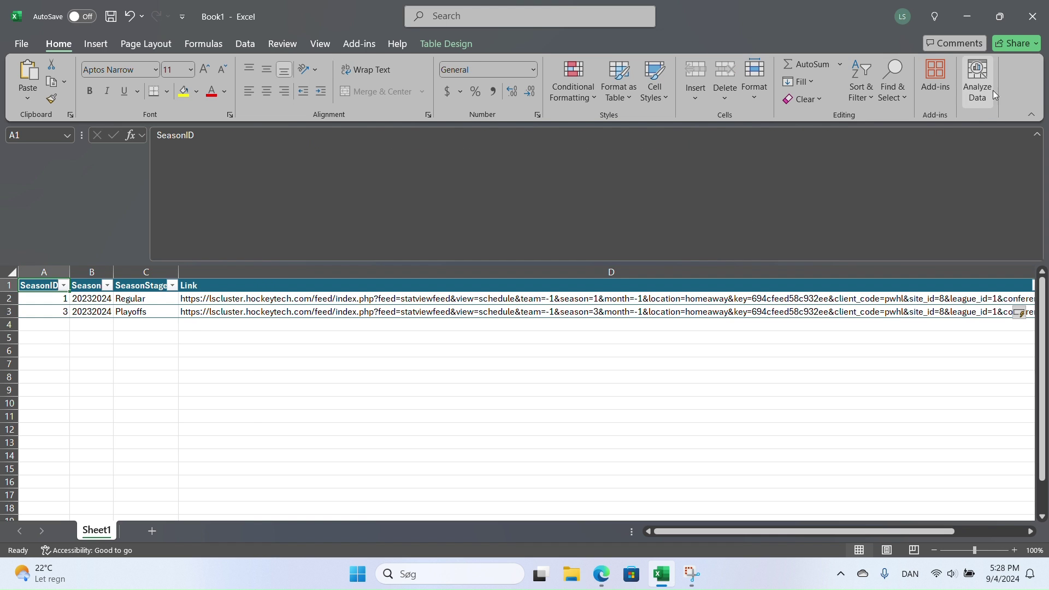
- Load the season table into Power Query as query Schedule and select the first Link URL
click(1037, 134)
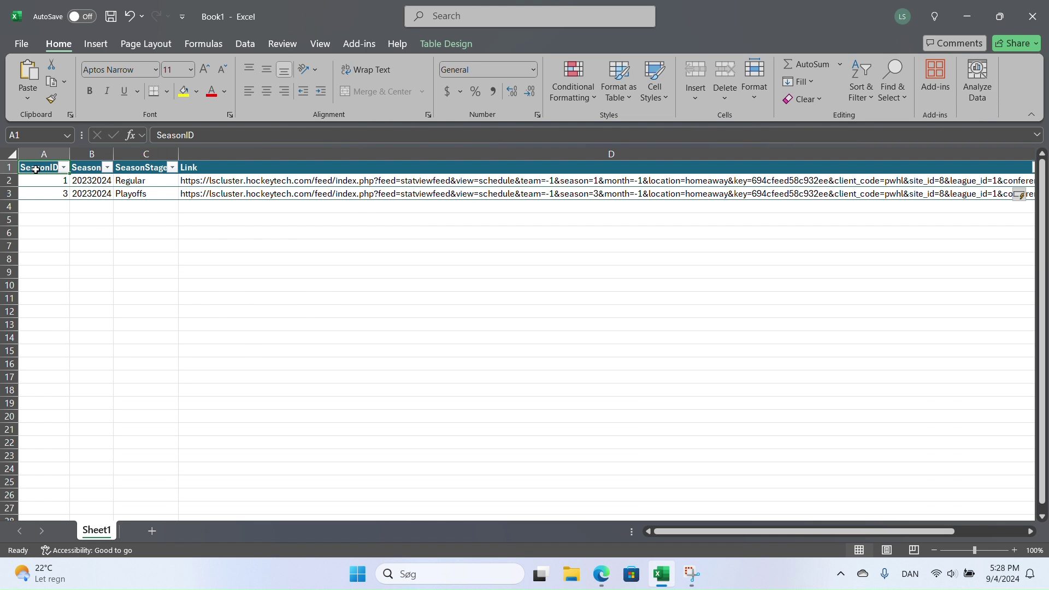
click(246, 46)
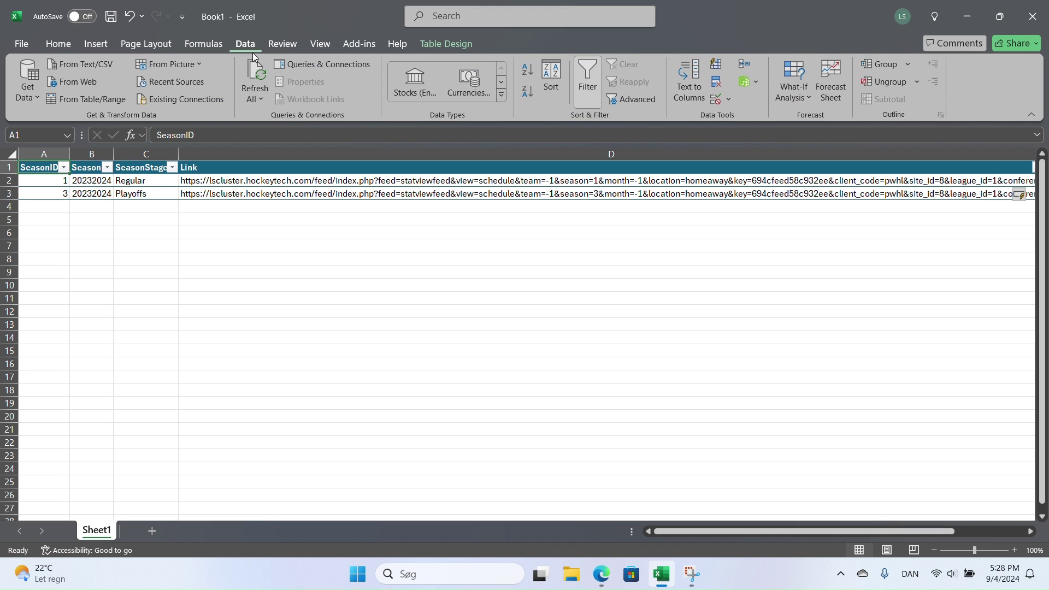
click(98, 98)
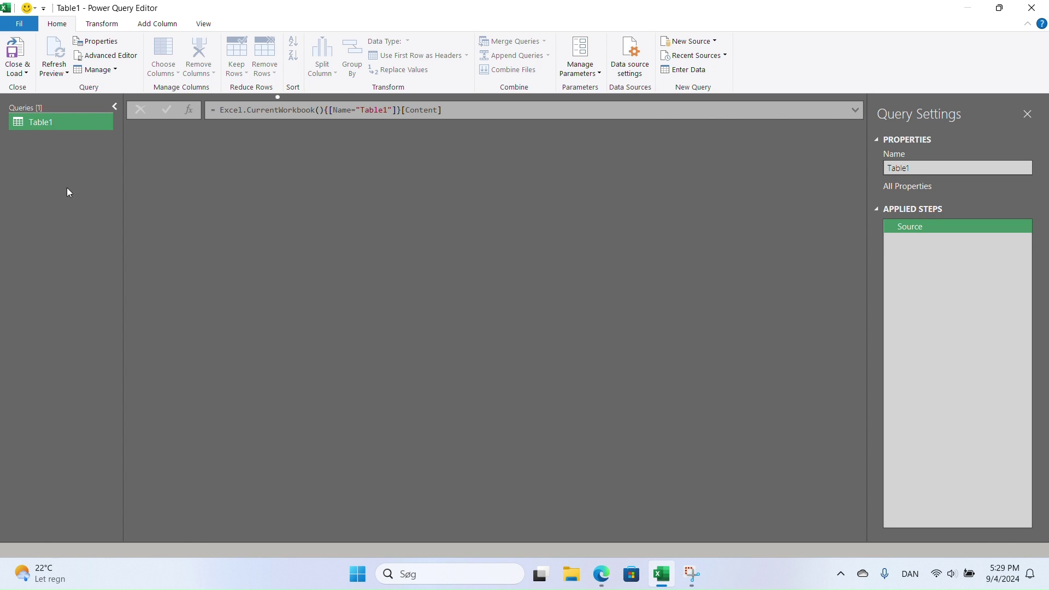
double_click(48, 121)
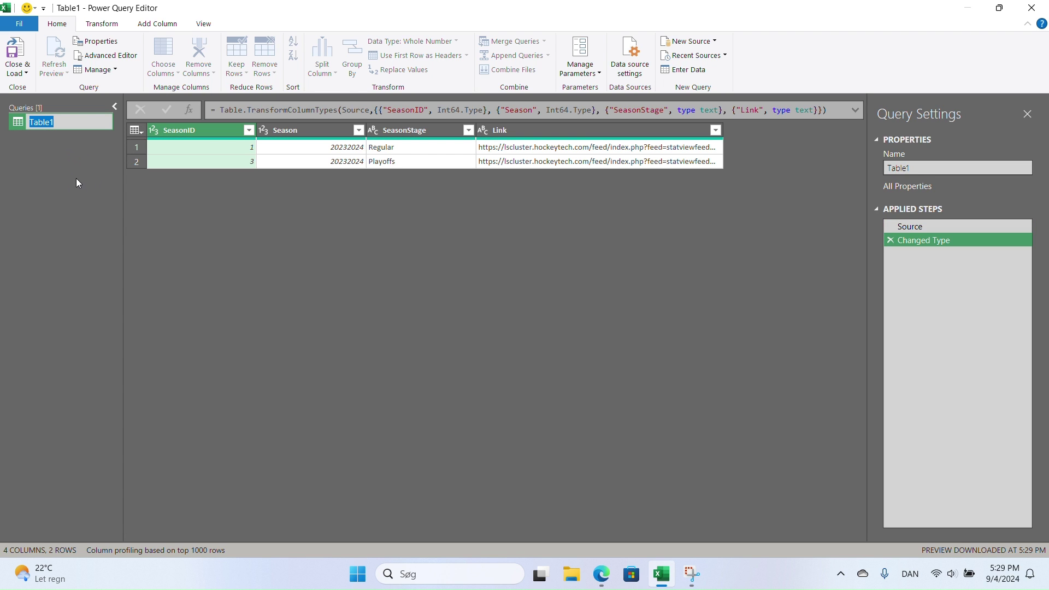
text(Schedule)
key(Return)
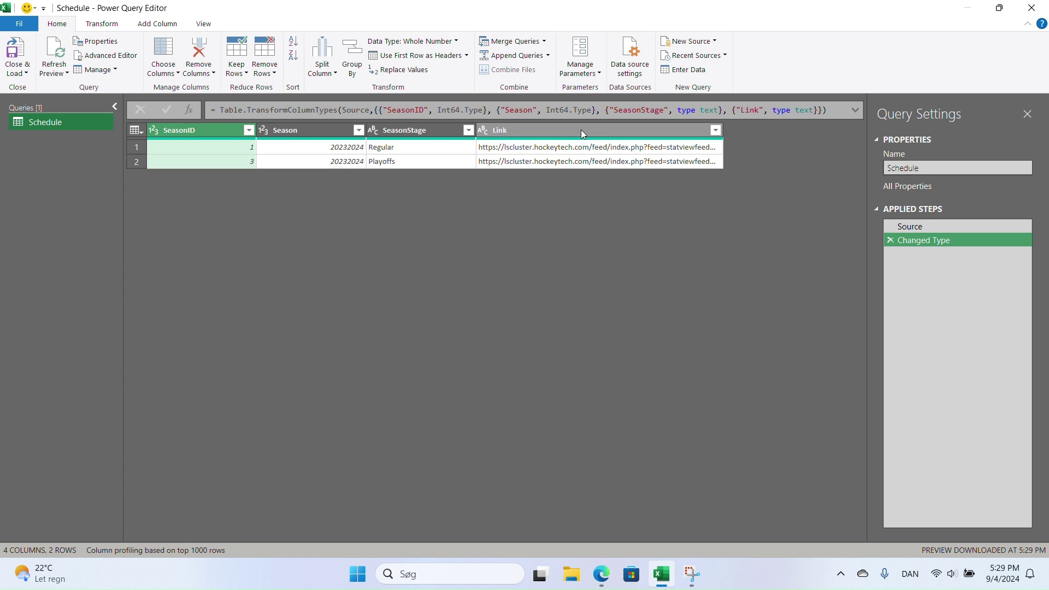
click(584, 148)
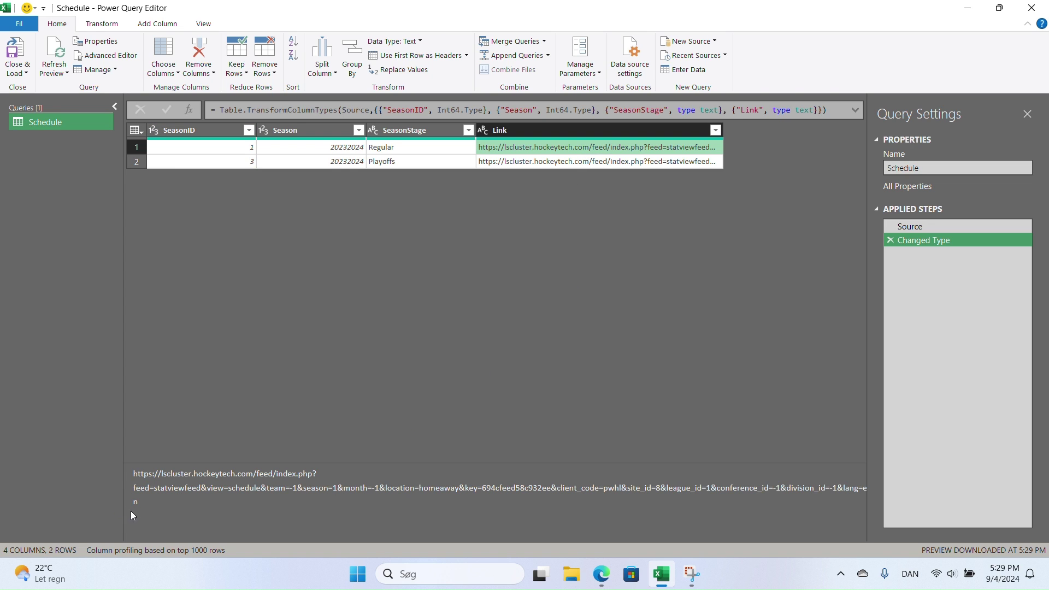
drag(138, 504, 131, 473)
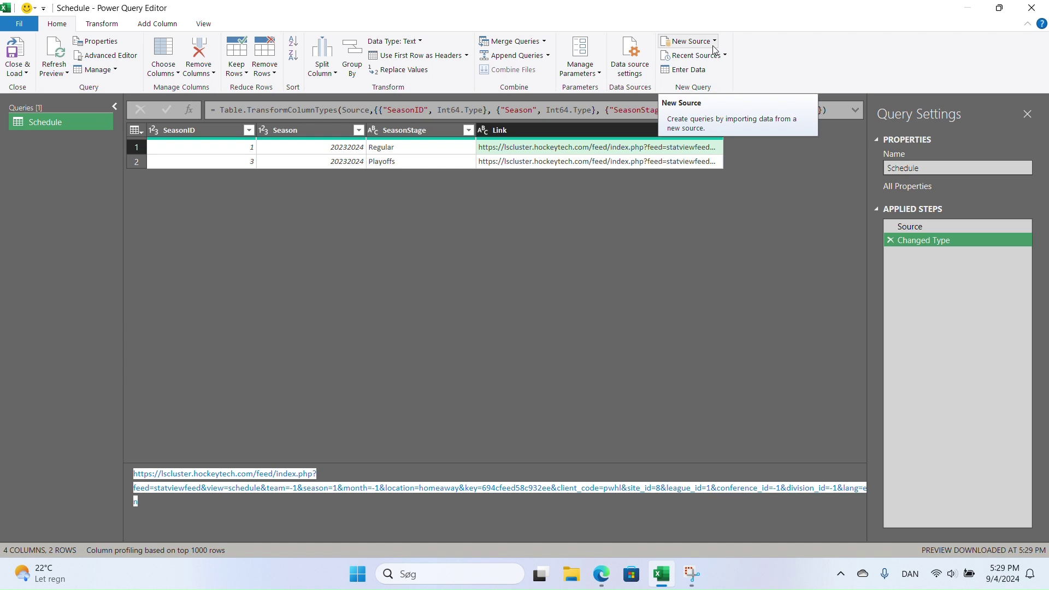
- Add a new Web source using the pasted schedule feed URL
click(713, 48)
mouse_move(712, 89)
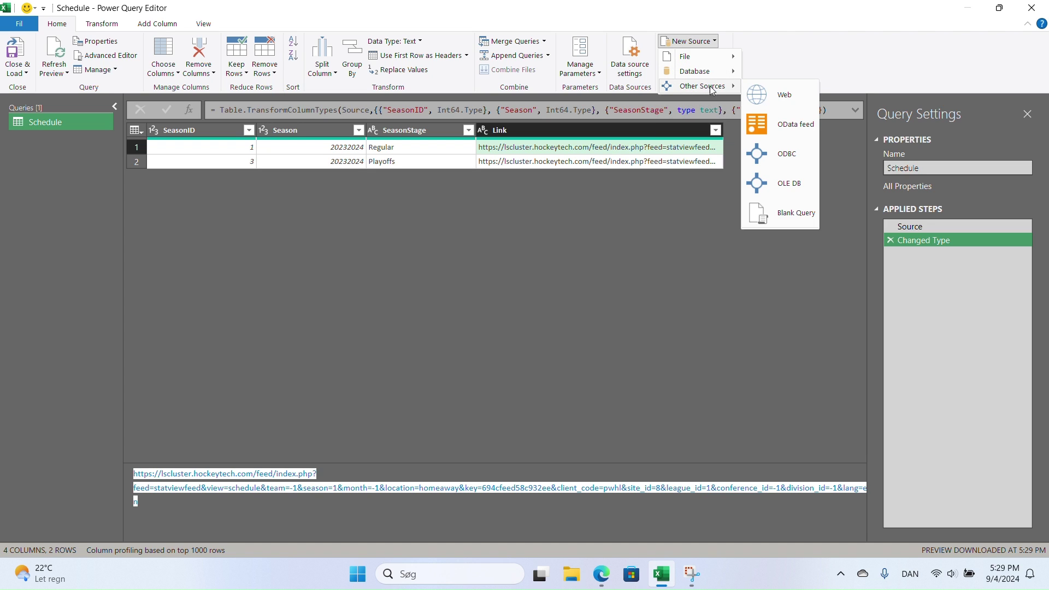
click(785, 97)
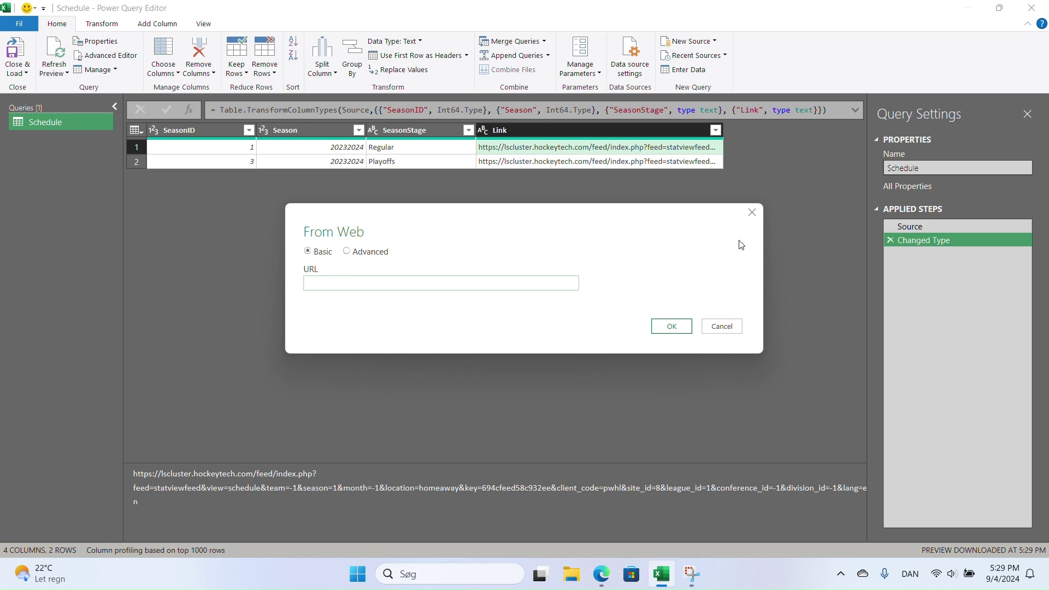
key(ctrl+v)
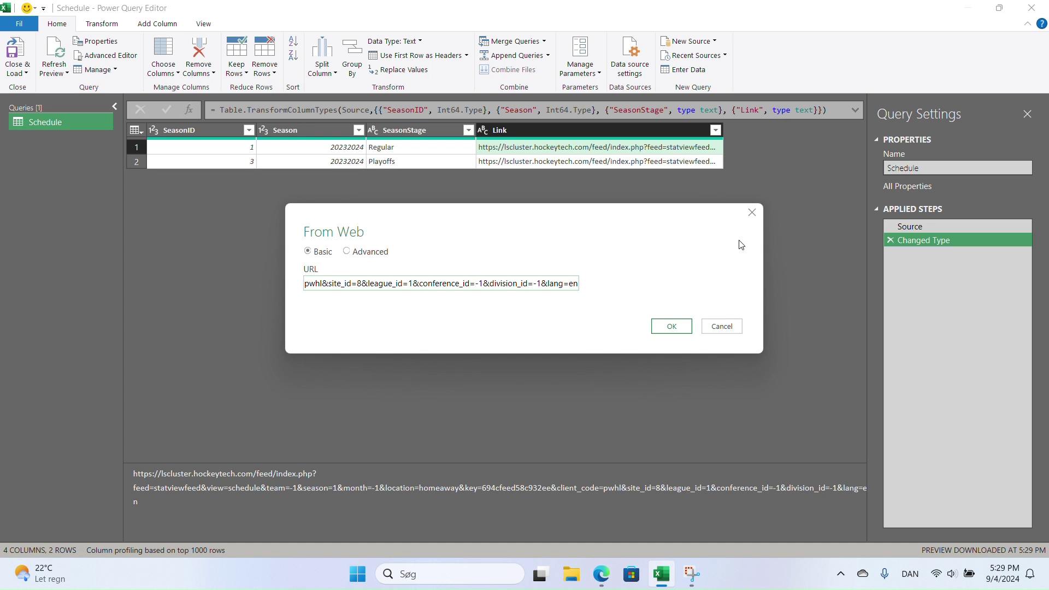
key(Return)
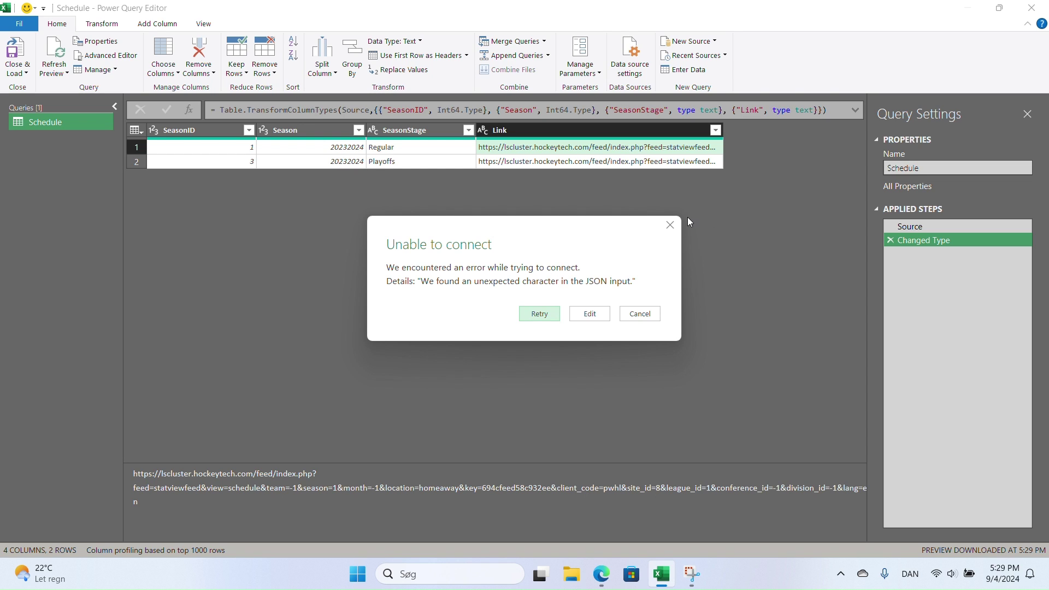
- Change Open file as to Text File after the error and load the raw JSON text
click(601, 315)
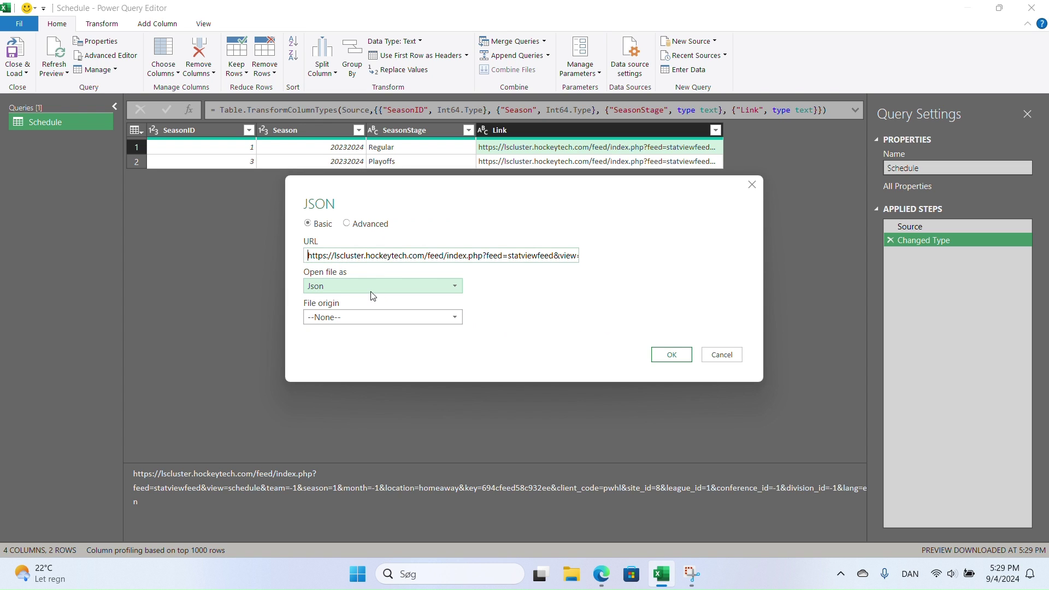
click(372, 295)
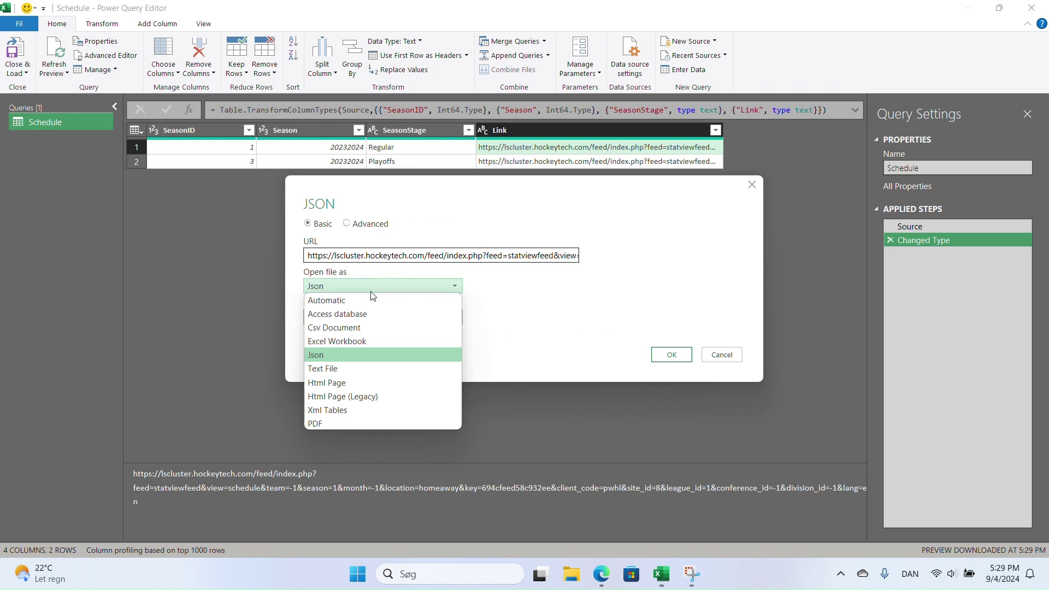
click(356, 365)
click(671, 353)
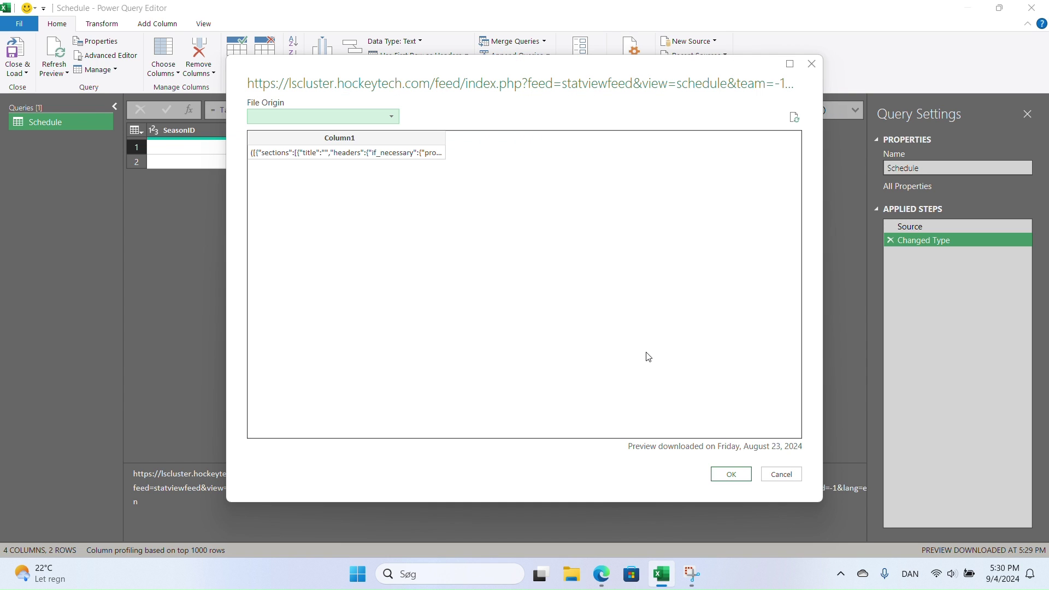
click(731, 473)
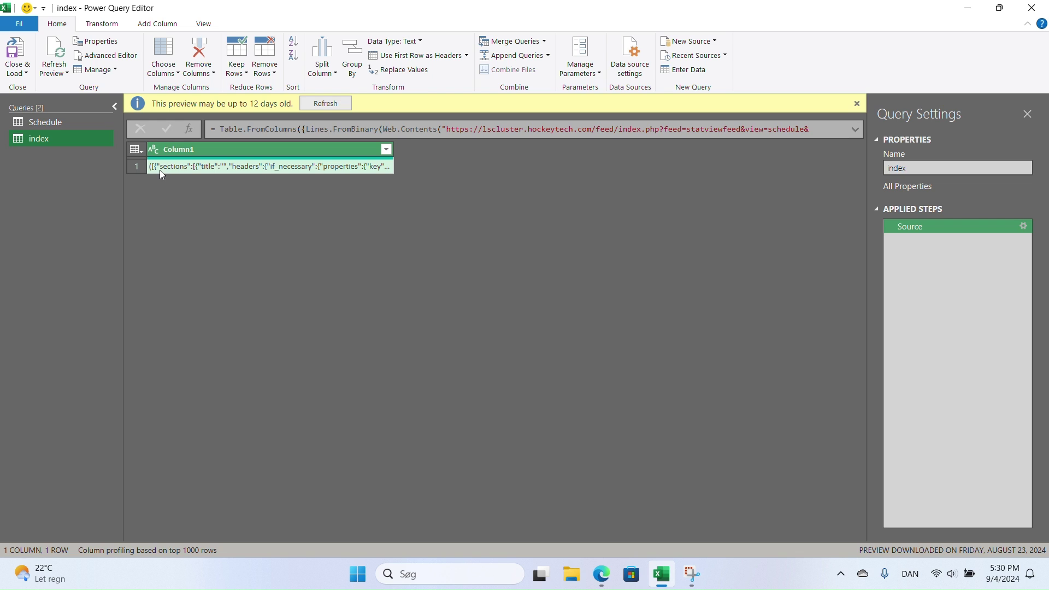
- Start a Custom Column formula with Text.Middle([Column1],1, on the index query
click(153, 25)
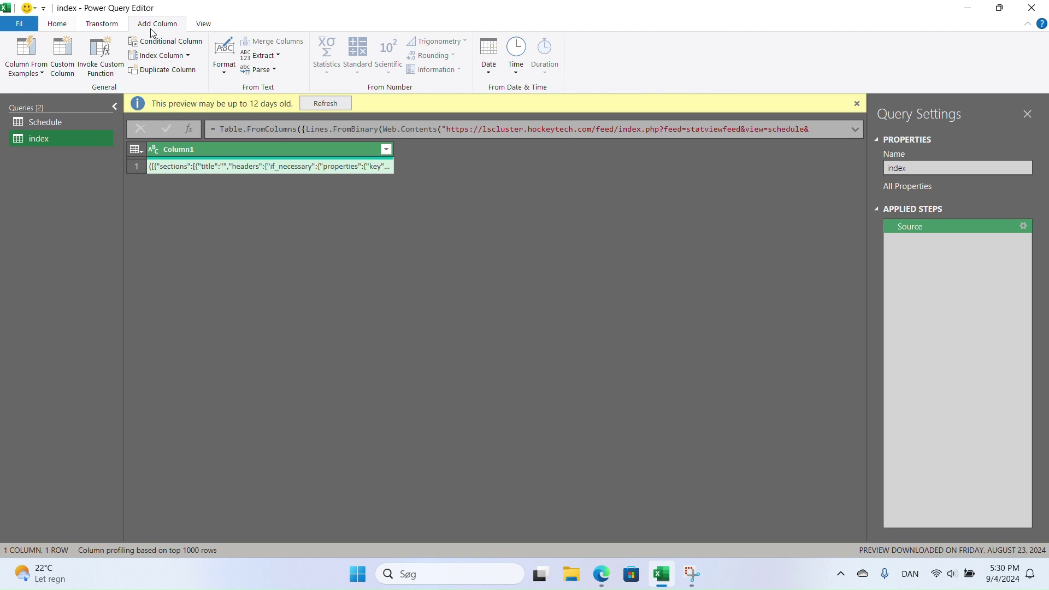
click(63, 54)
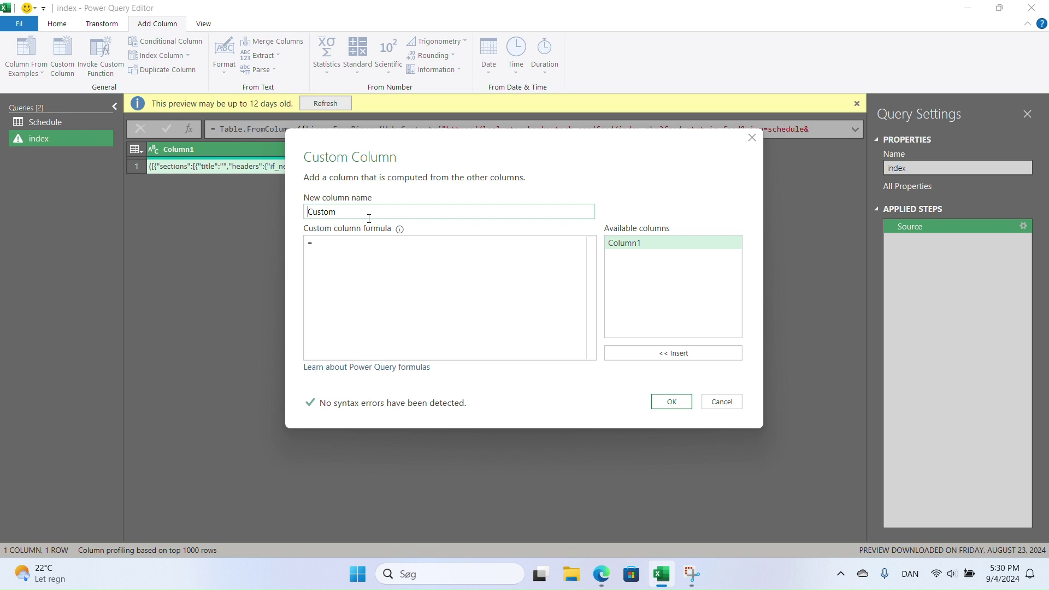
click(357, 242)
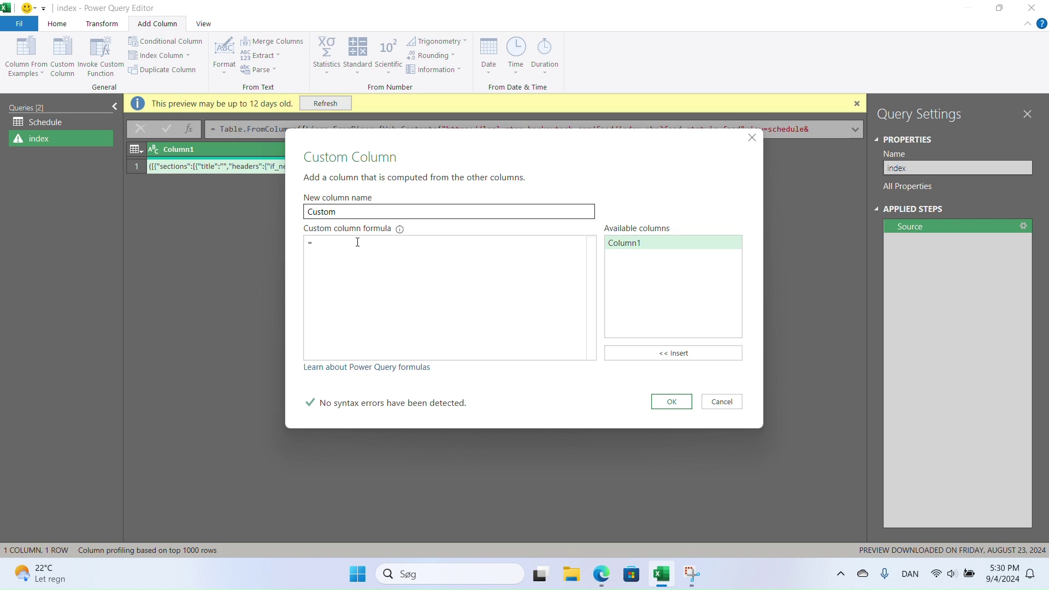
text(text)
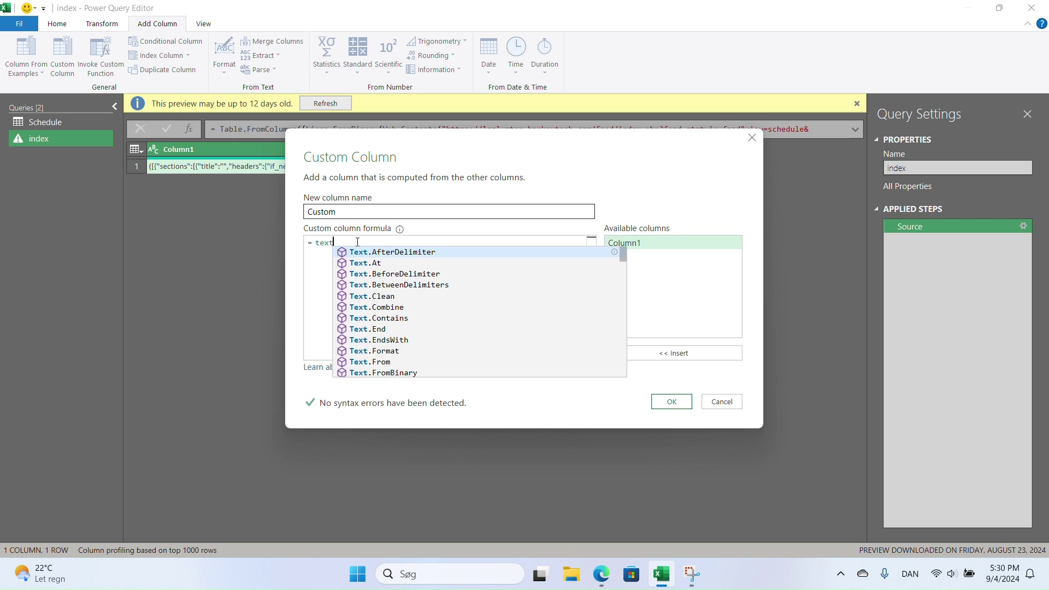
key(Down)
key(Down)
key(Down)
key(Down)
key(Down)
key(Down)
key(Down)
key(Down)
key(Down)
key(Down)
key(Down)
key(Down)
key(Down)
key(Down)
key(Down)
key(Down)
key(Down)
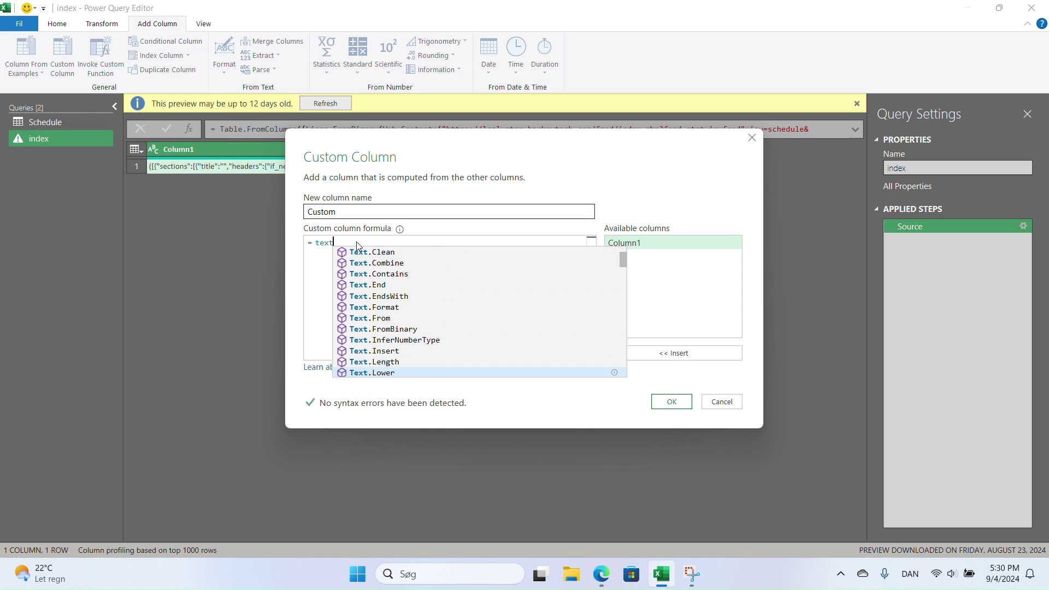
key(Up)
key(Tab)
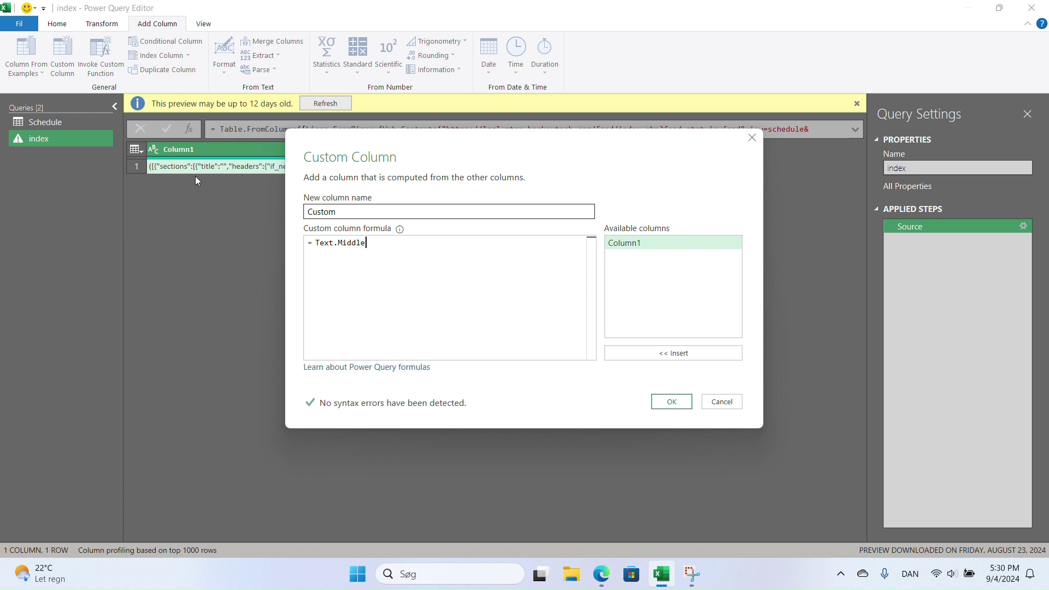
text(()
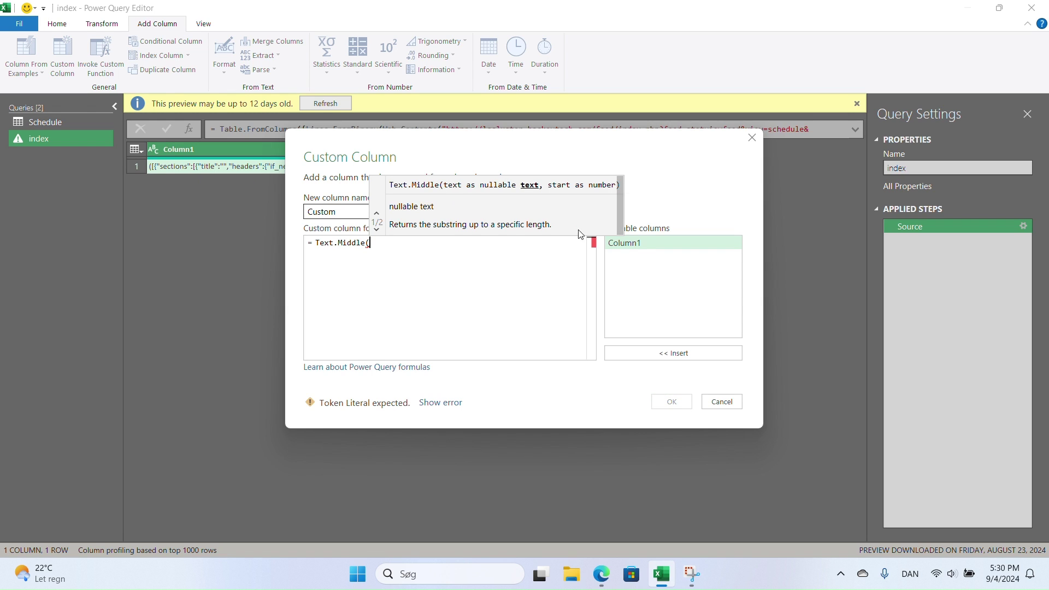
double_click(650, 246)
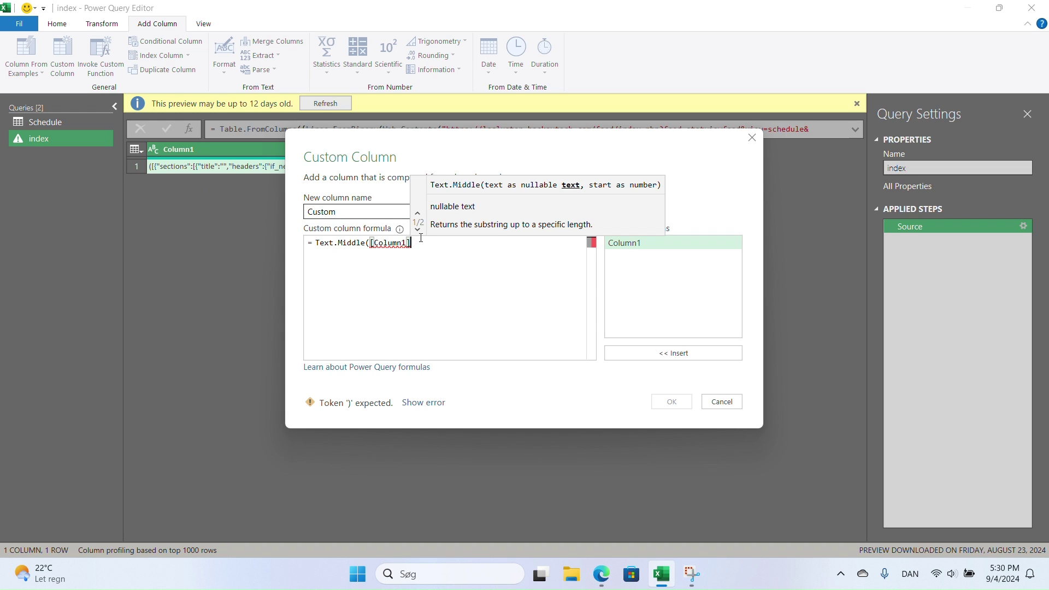
text(,)
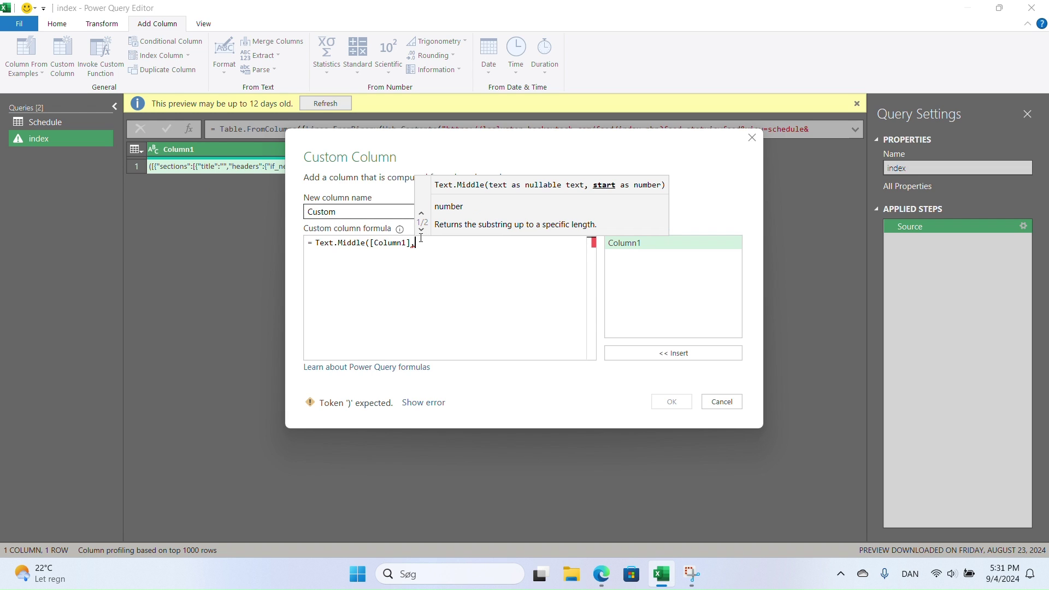
text(1)
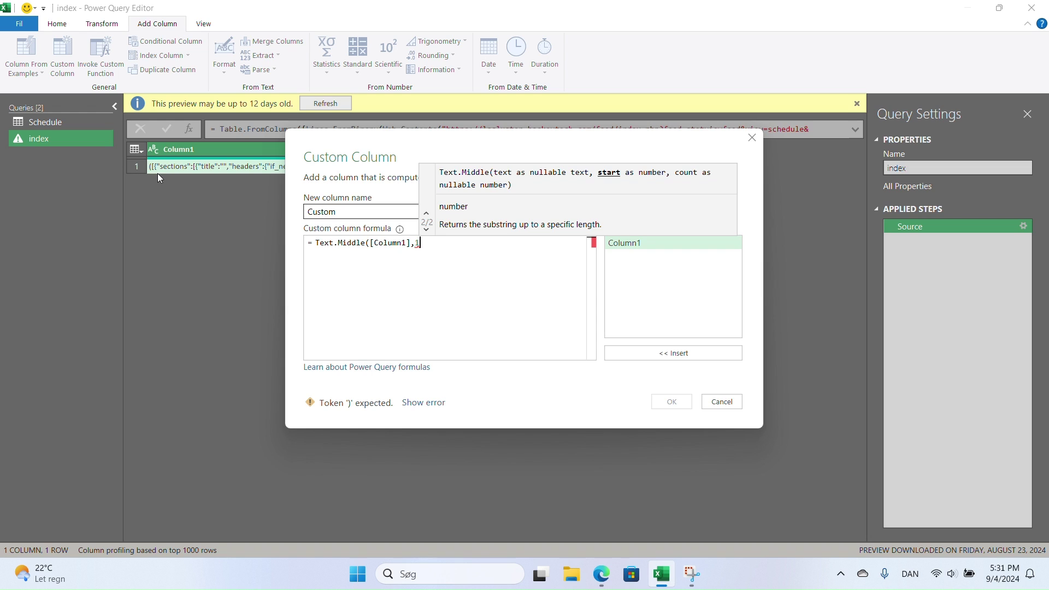
- Finish the formula with Text.Length([Column1])-2 and create the Custom column
text(,)
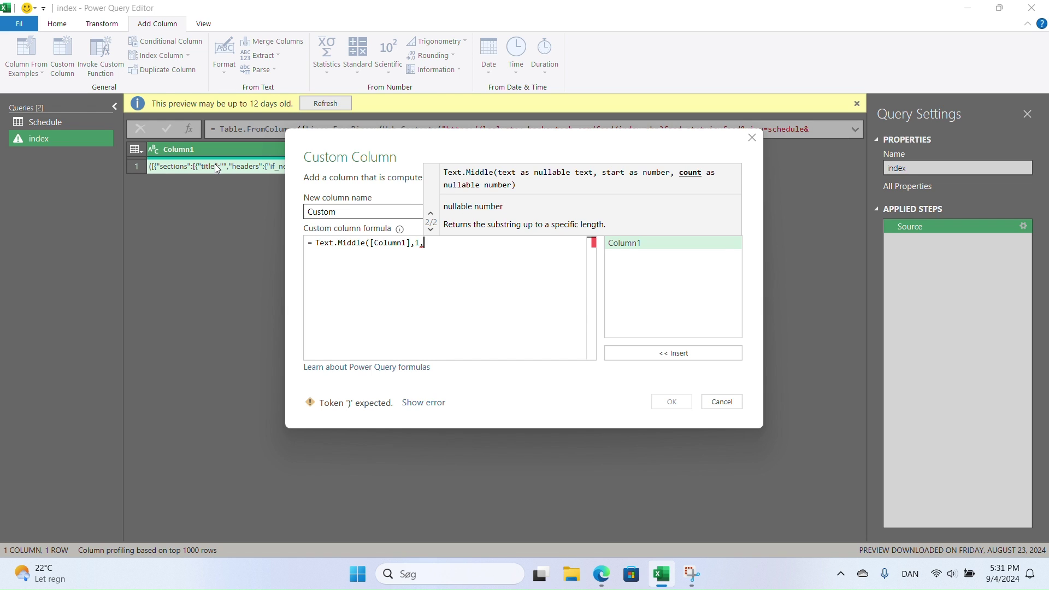
text(leng)
key(Down)
key(Down)
key(Down)
key(Down)
key(Down)
key(Down)
key(Return)
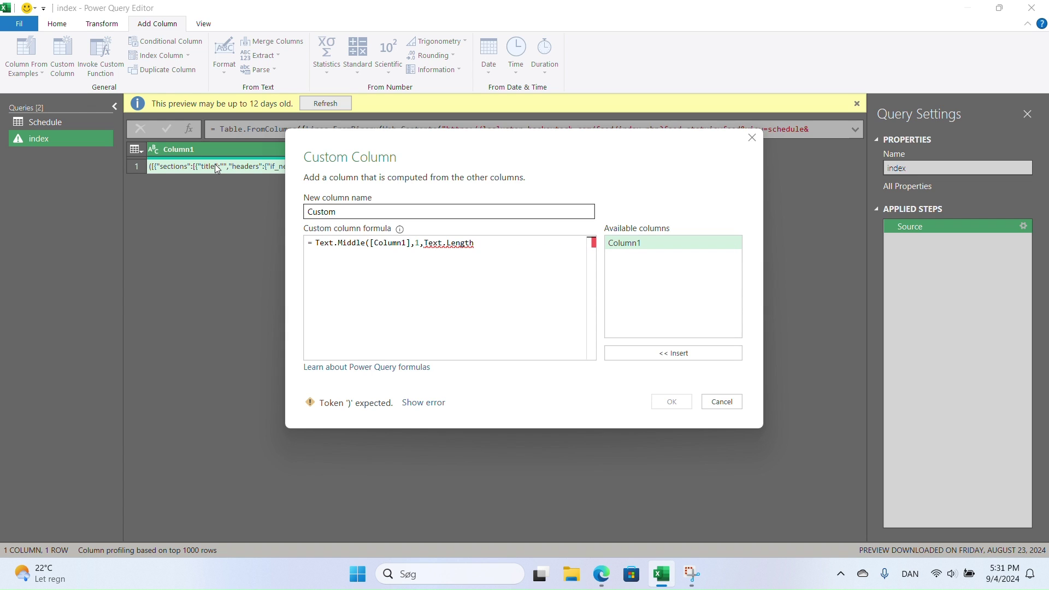
text(()
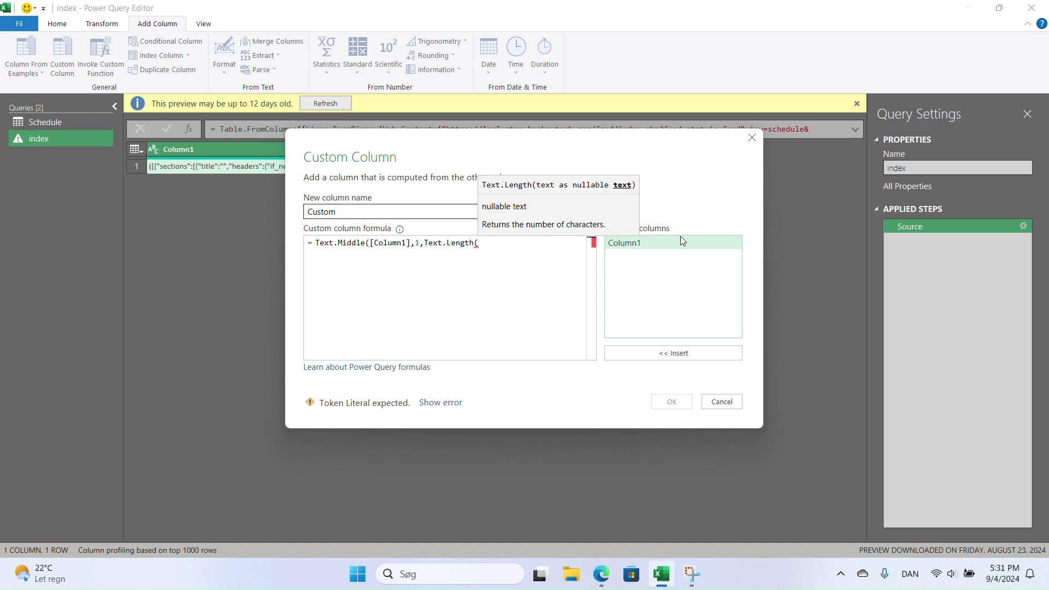
double_click(680, 241)
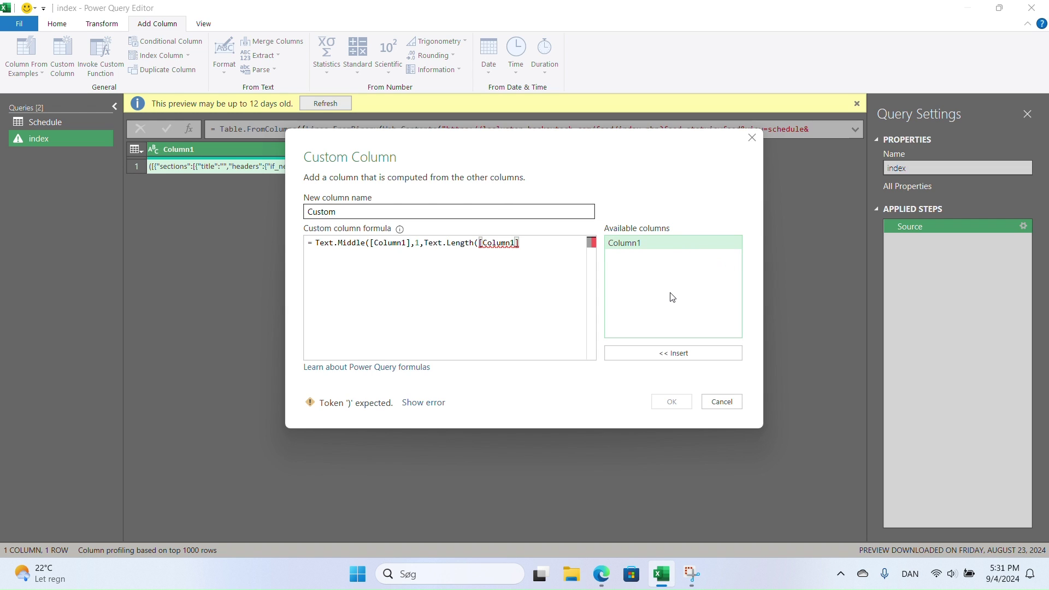
text()-2))
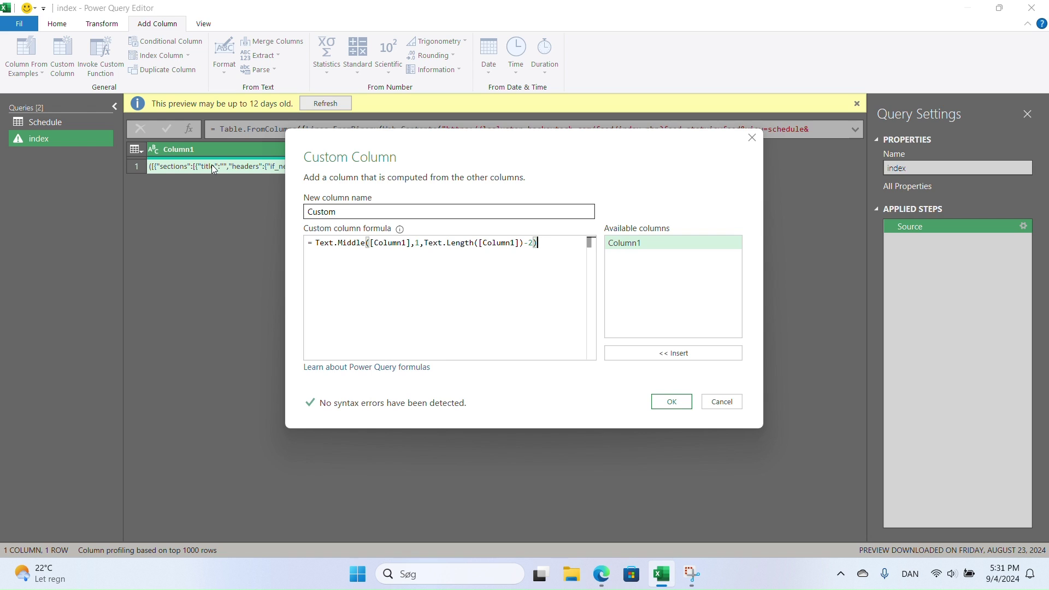
click(670, 403)
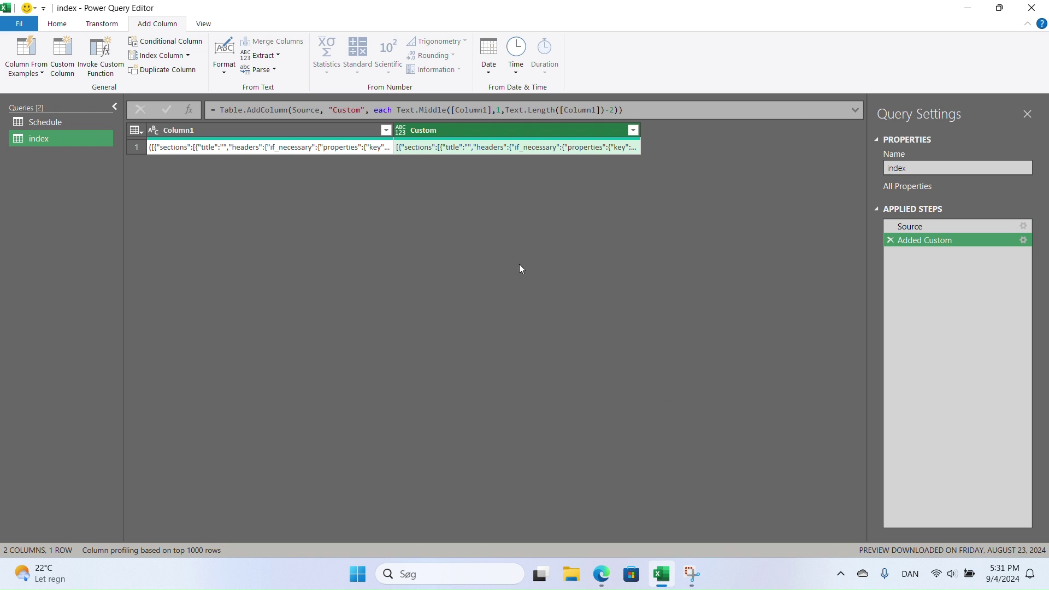
- Drill down into the Custom column's JSON text value
click(424, 149)
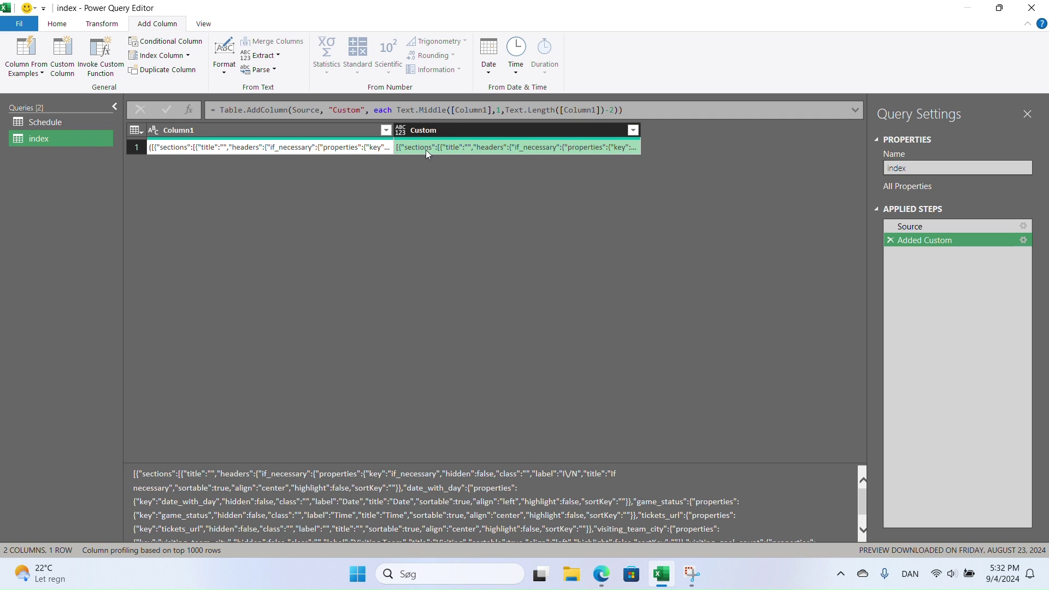
right_click(427, 153)
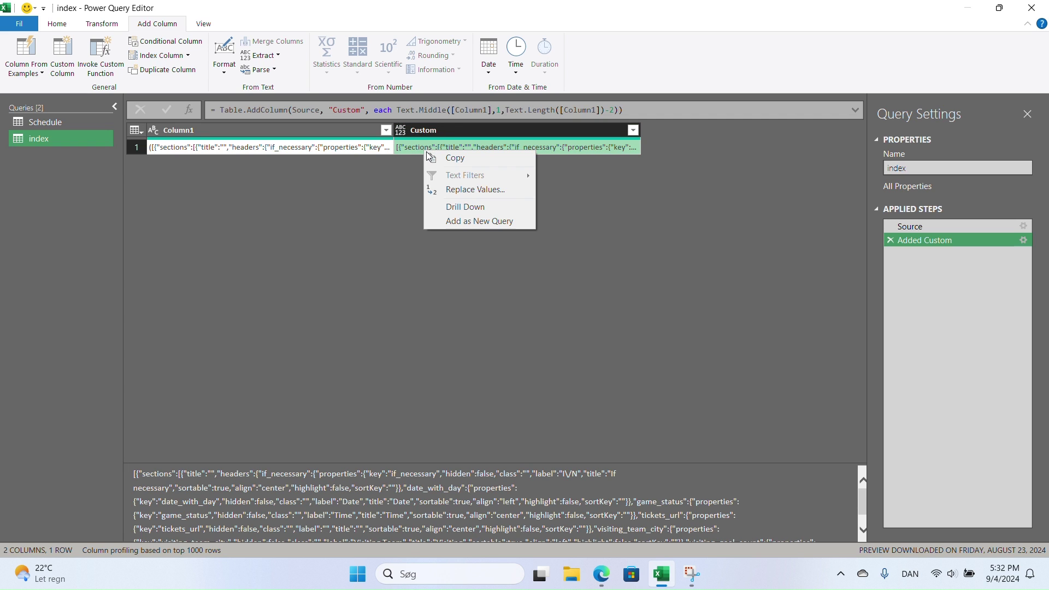
click(467, 210)
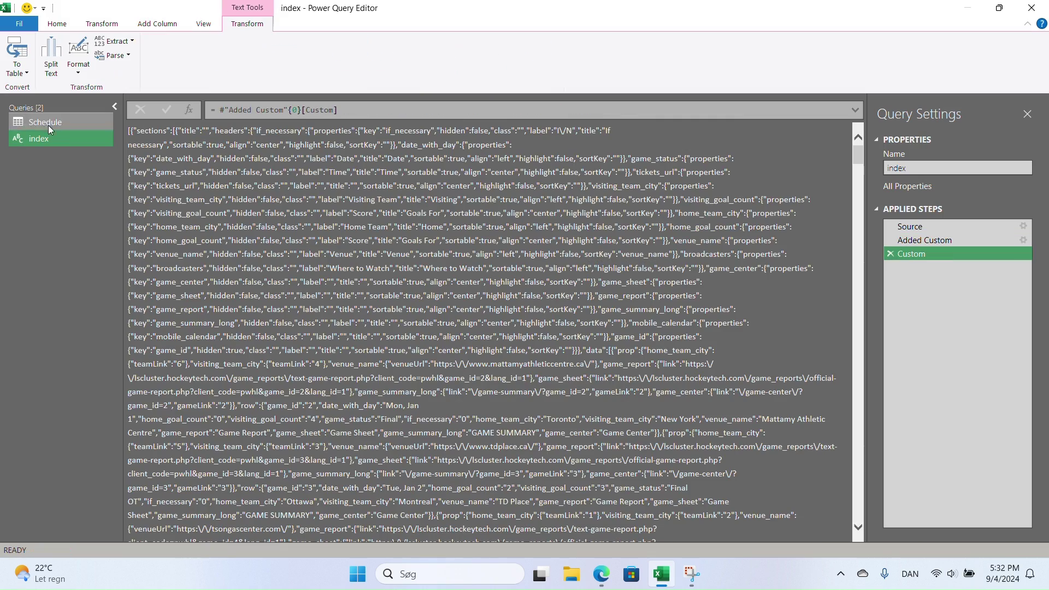
mouse_move(856, 156)
mouse_down()
mouse_move(873, 253)
mouse_move(884, 535)
mouse_move(861, 387)
mouse_move(859, 153)
mouse_up()
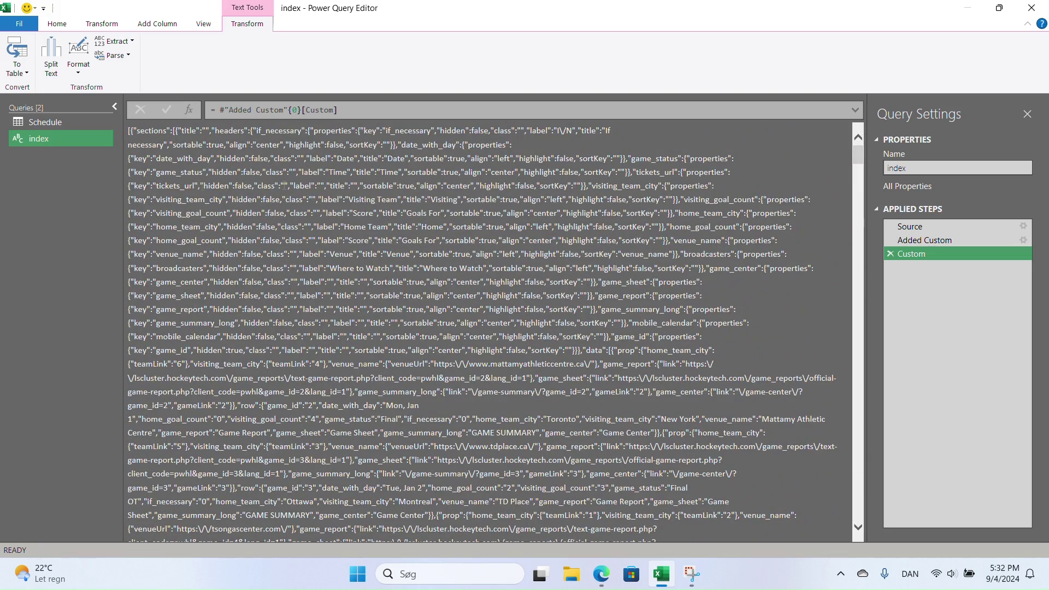
- Parse the text as JSON and convert the resulting list to a one-column table
click(115, 55)
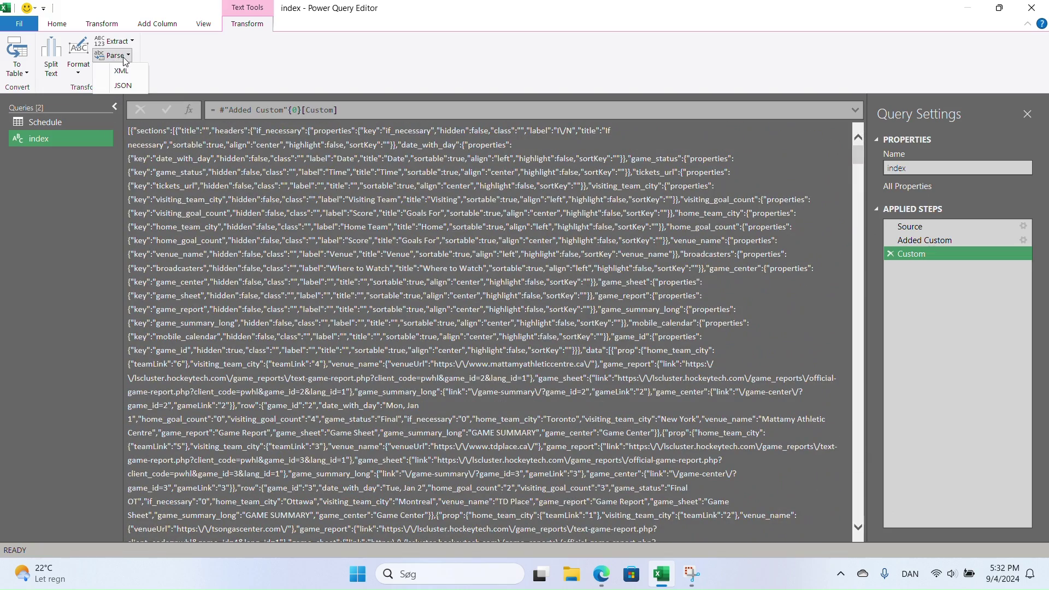
click(122, 85)
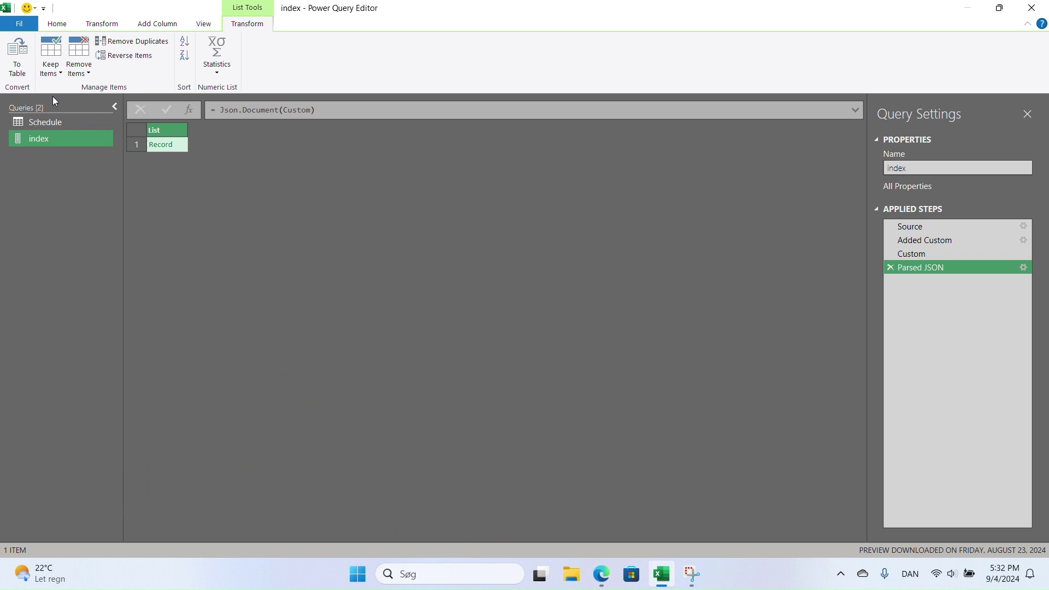
click(19, 64)
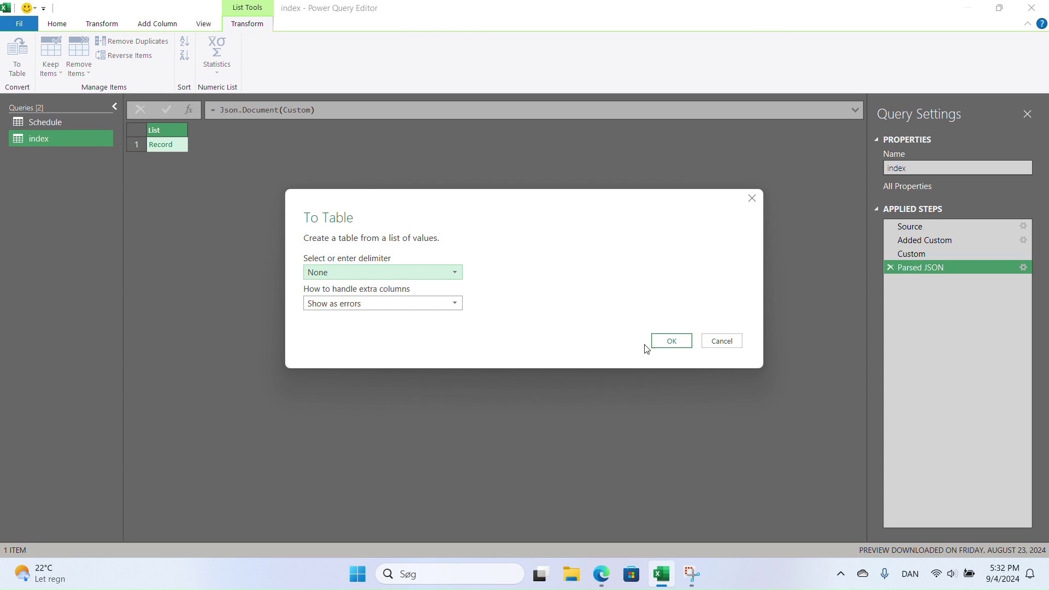
click(671, 341)
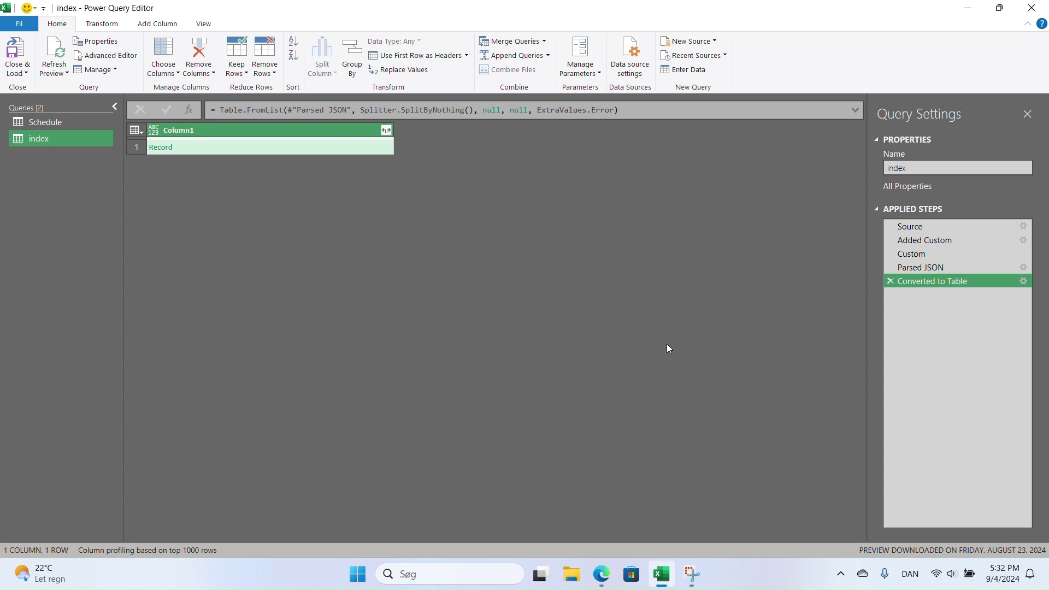
click(386, 131)
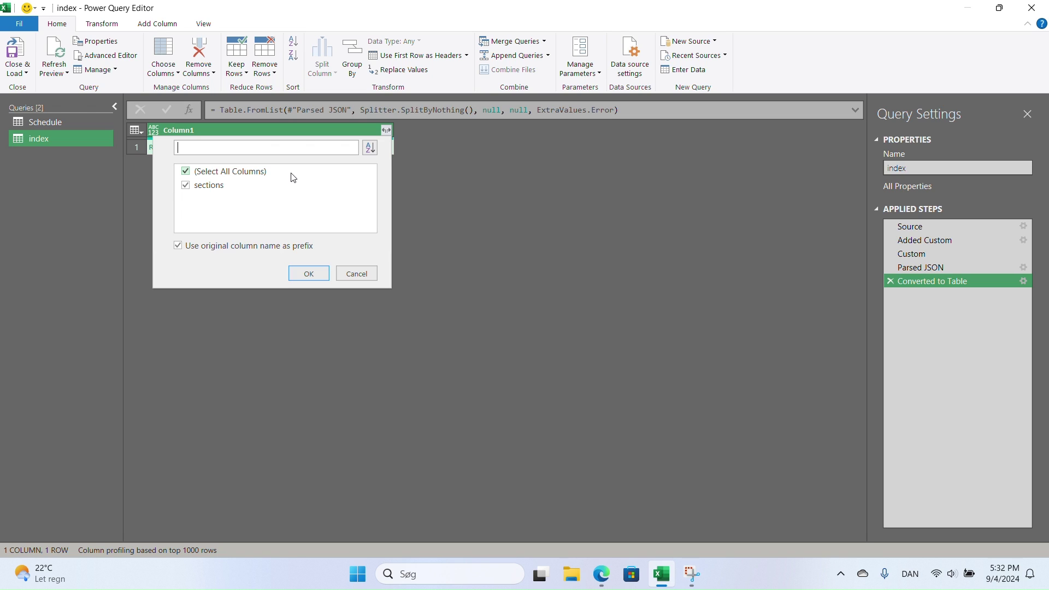
click(358, 273)
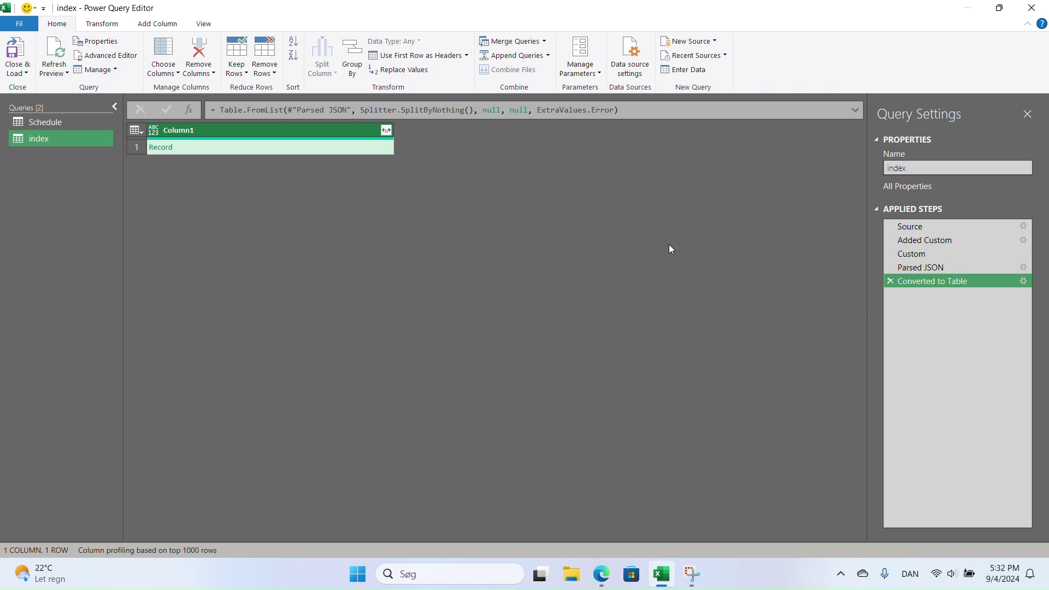
- Add a new Text parameter Link_schedule with the pasted schedule feed URL as current value
click(599, 76)
click(600, 116)
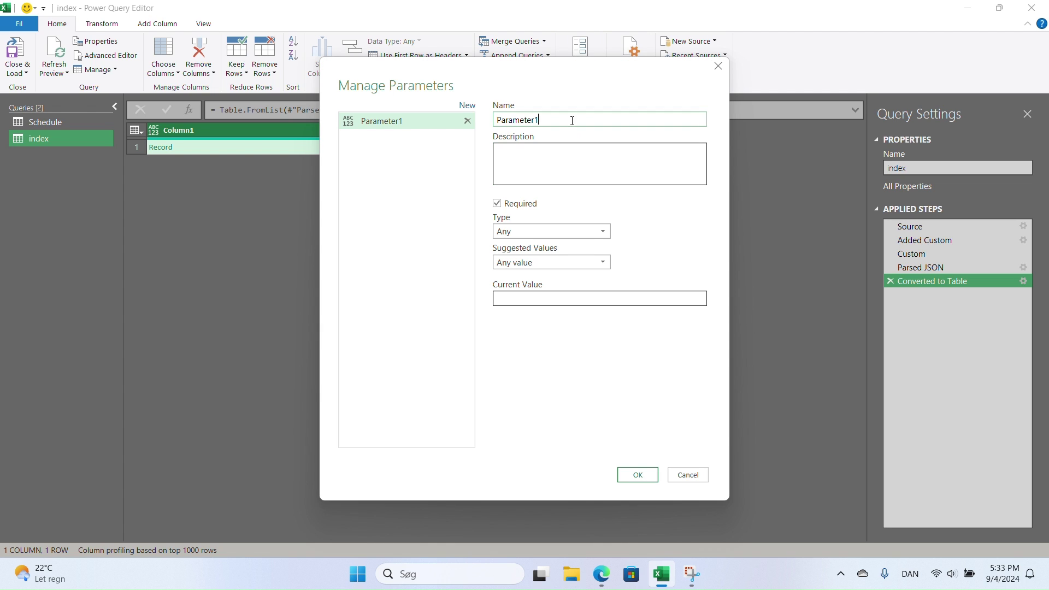
double_click(574, 124)
text(Link_schedule)
click(571, 232)
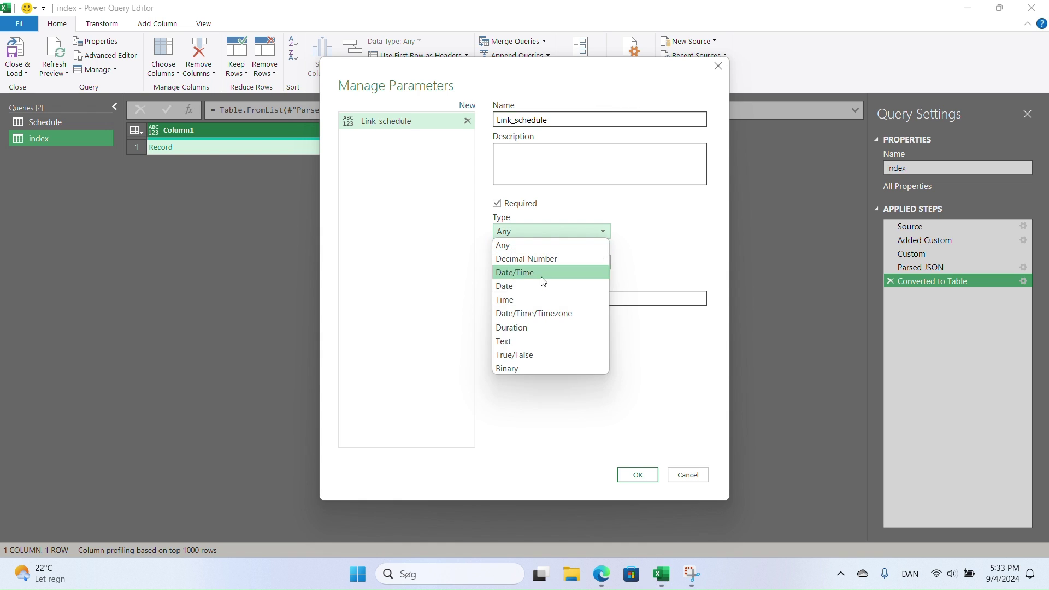
click(531, 340)
click(536, 300)
key(ctrl+v)
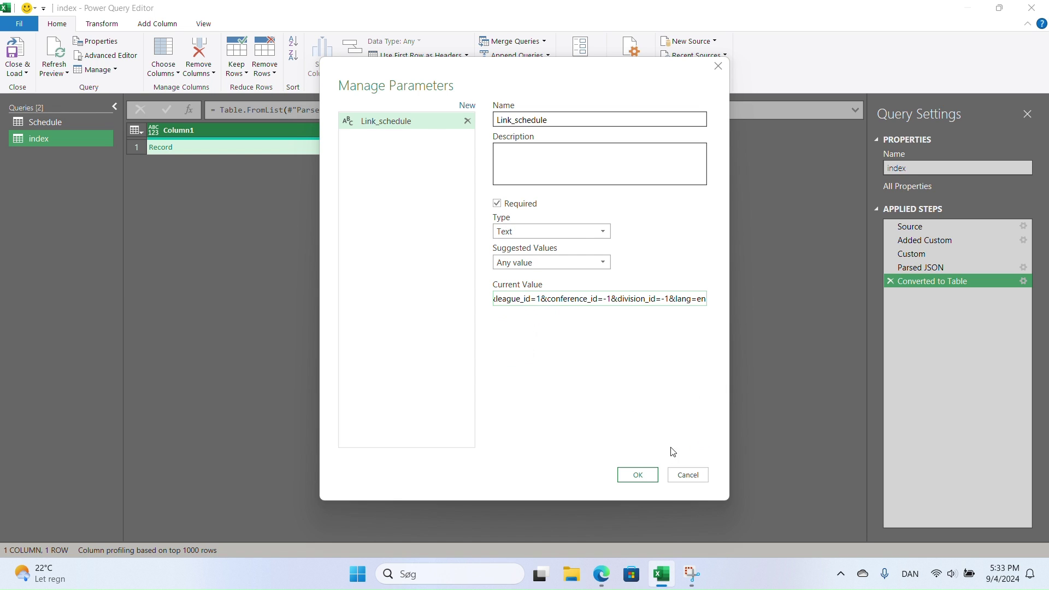
click(639, 473)
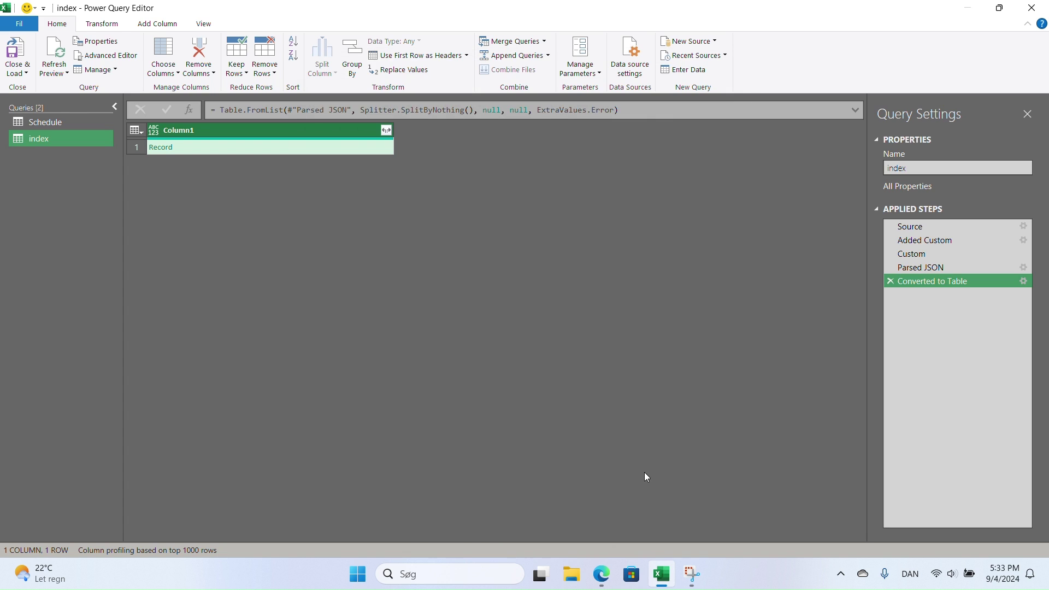
- Replace the hard-coded URL in the index Source step with Web.Contents(Link_schedule)
click(29, 139)
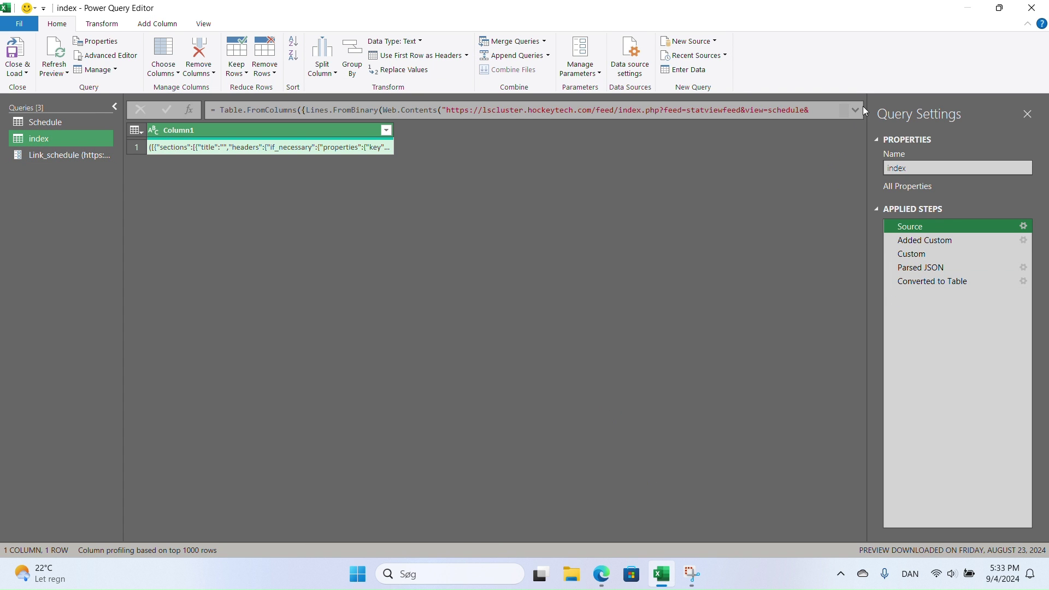
click(855, 109)
drag(443, 110, 335, 135)
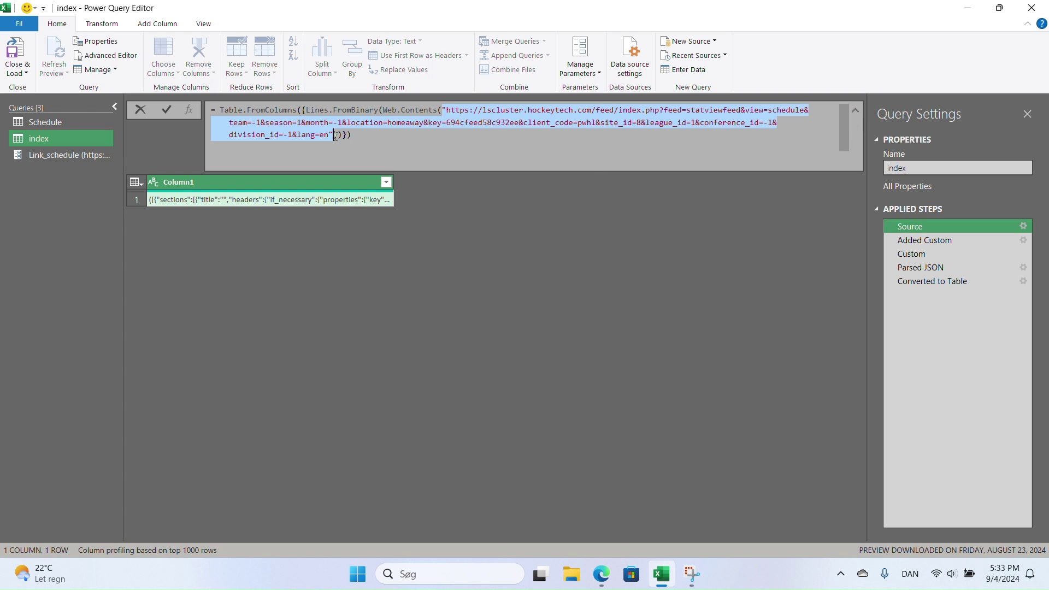
key(BackSpace)
text(Lin)
key(Tab)
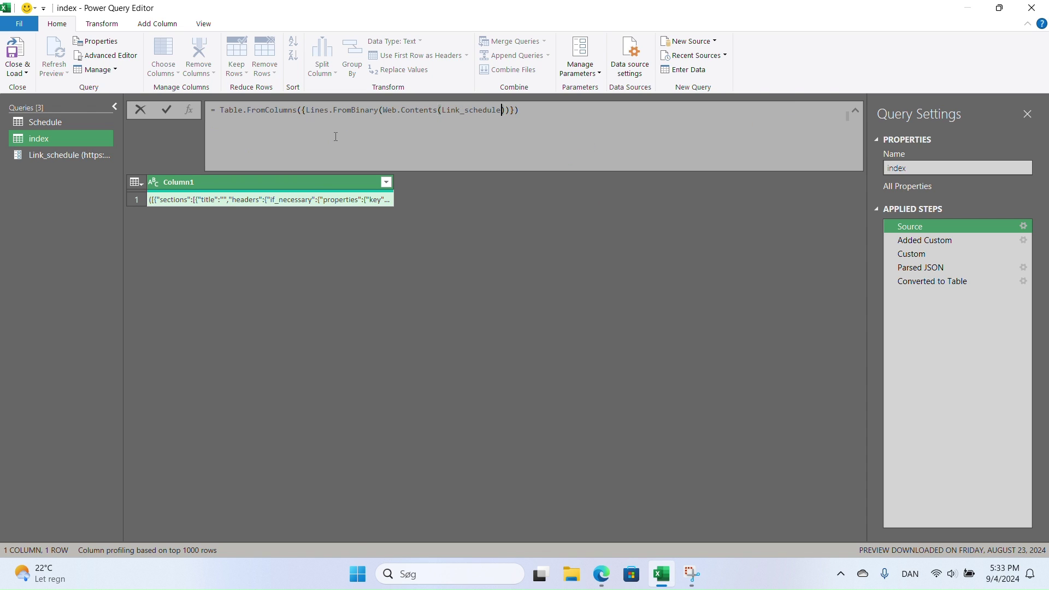
key(Return)
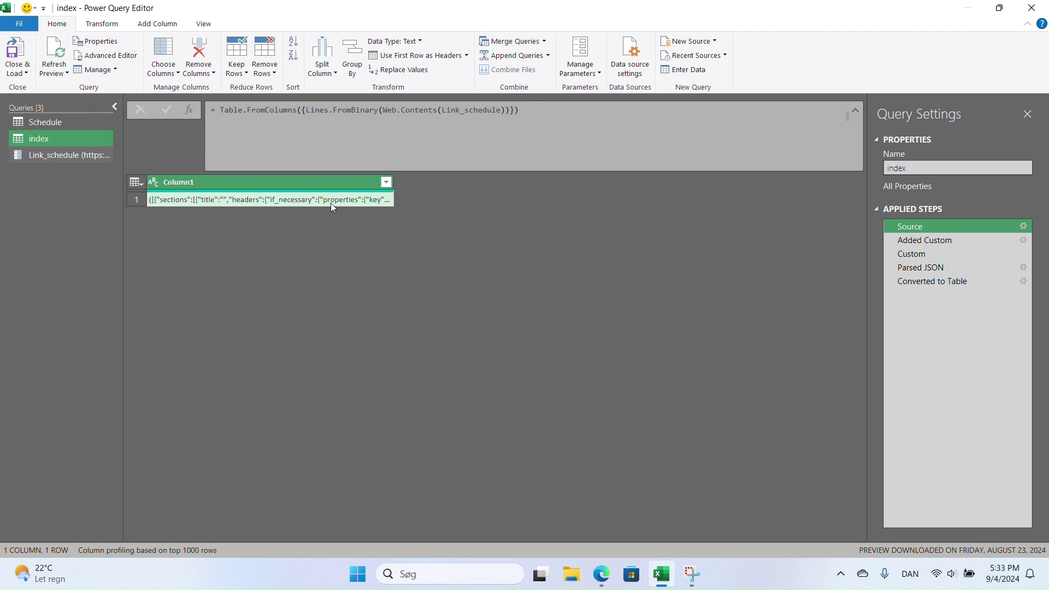
- Create a function named fnSchedule from the index query
right_click(46, 141)
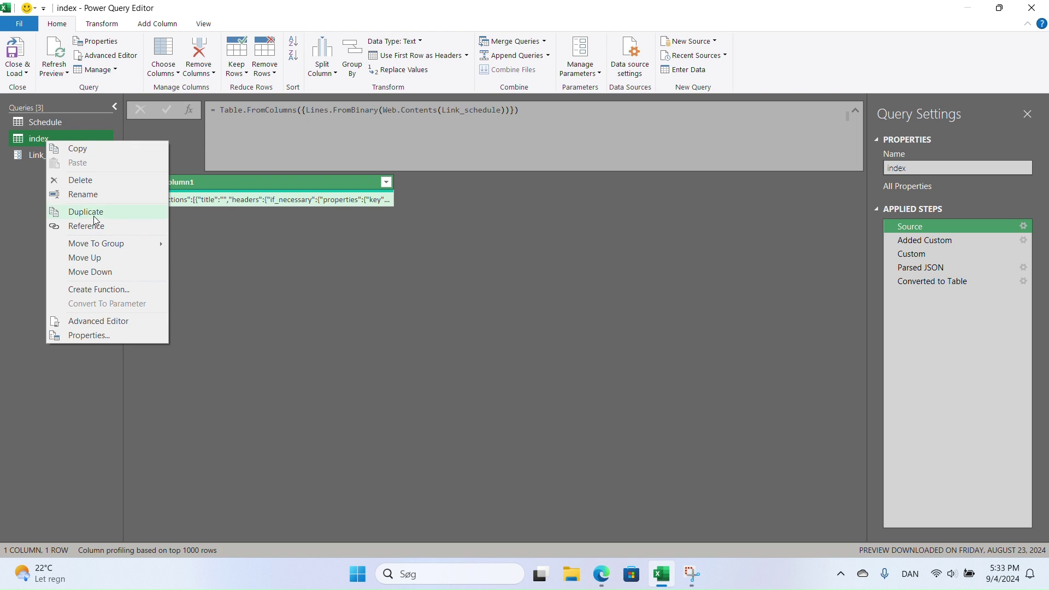
click(91, 290)
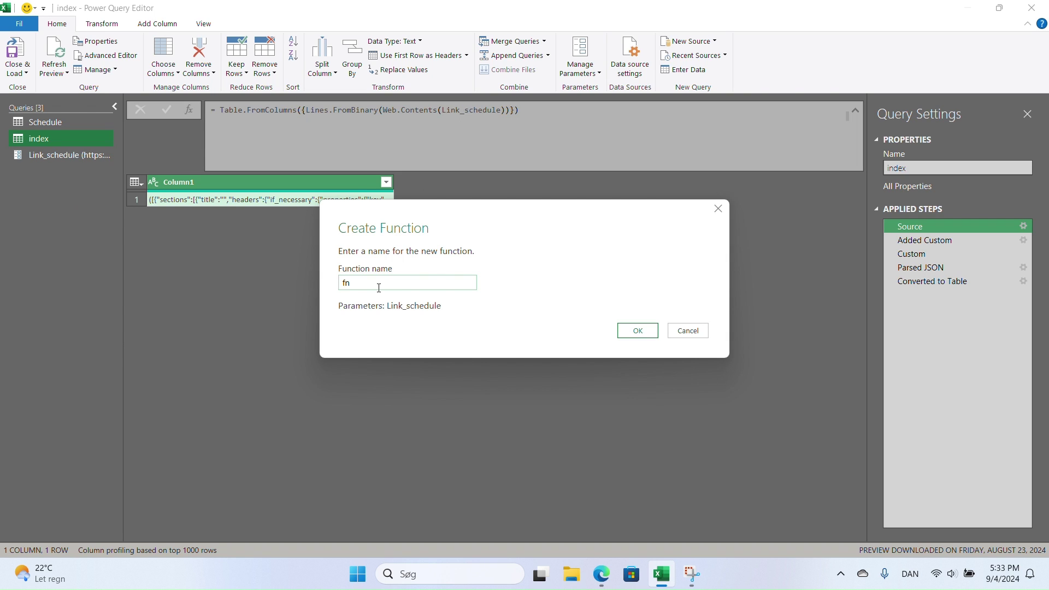
text(fnSchedule)
click(624, 330)
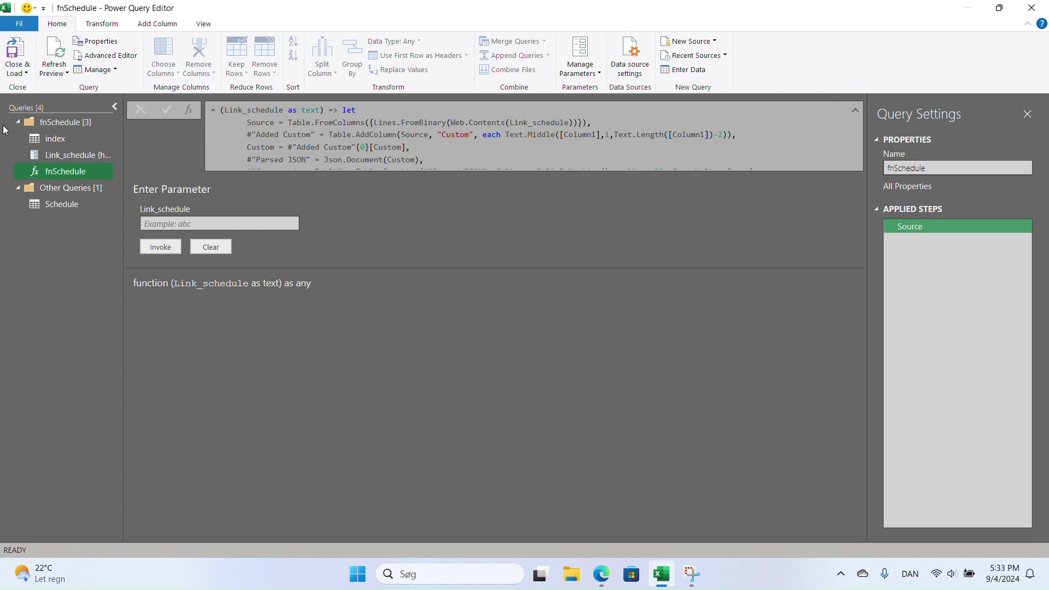
- Delete the original index query
click(61, 141)
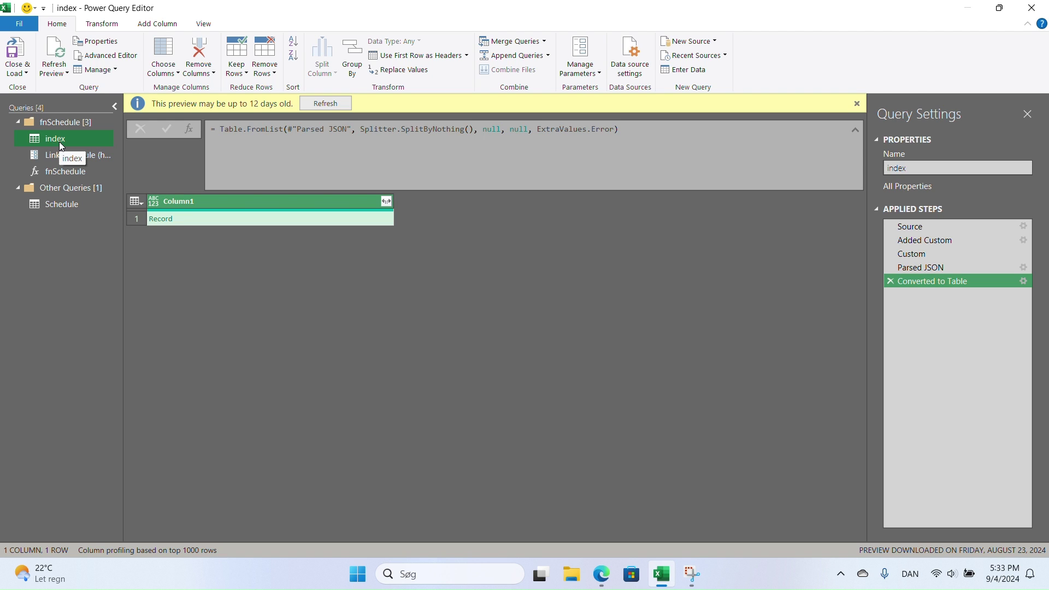
right_click(61, 145)
key(Escape)
key(Delete)
click(584, 307)
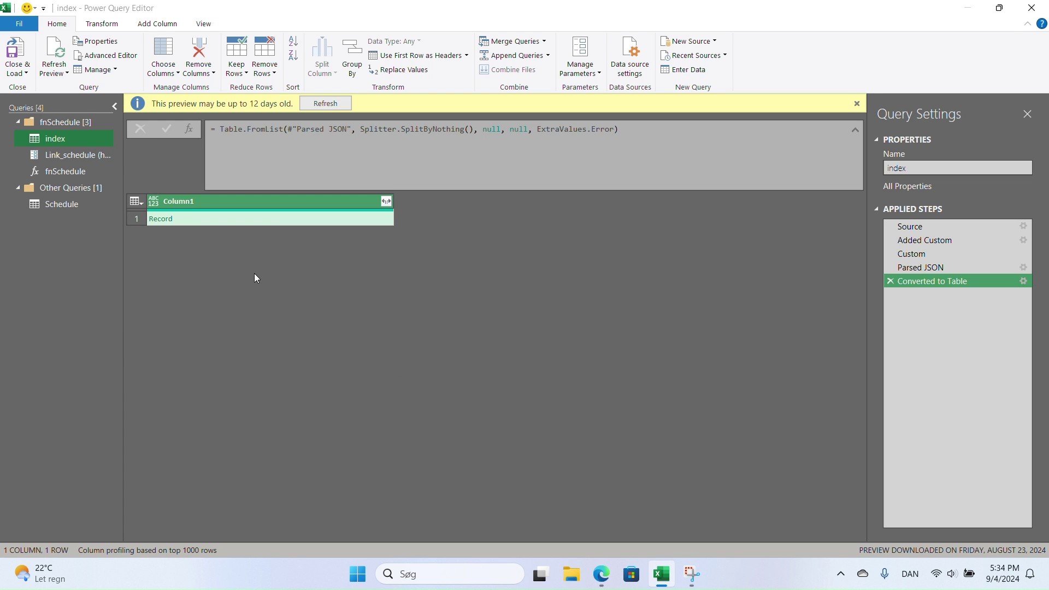
- Invoke fnSchedule on the Schedule query's Link column to add an fnSchedule column
click(70, 190)
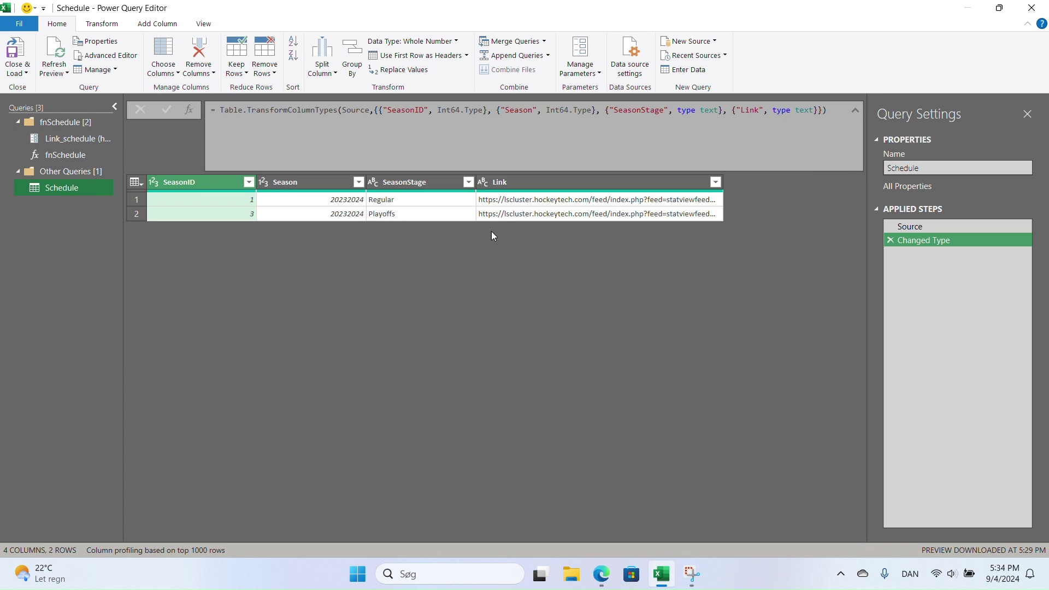
click(527, 190)
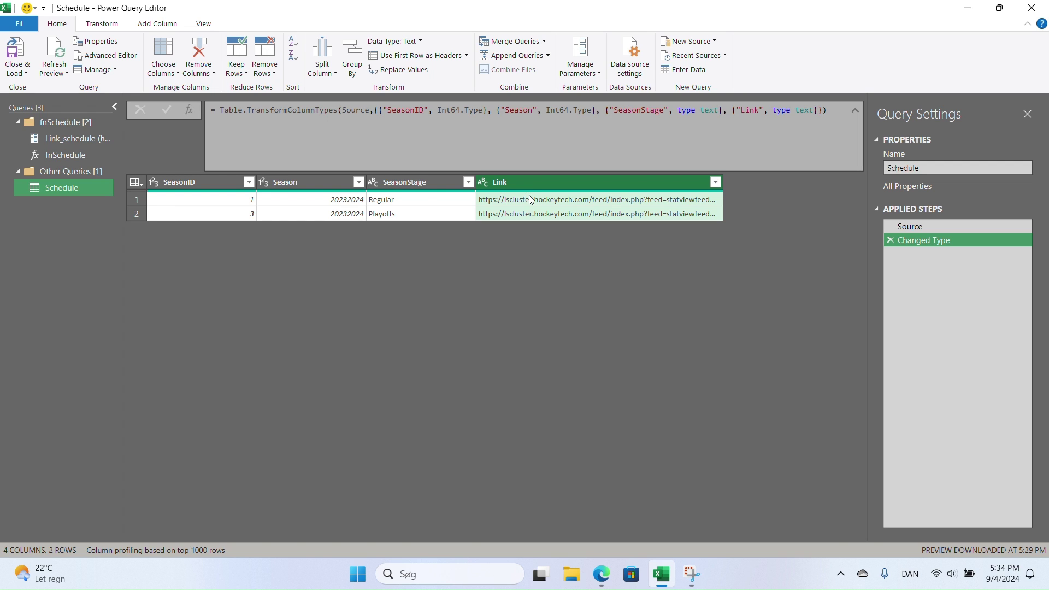
click(157, 24)
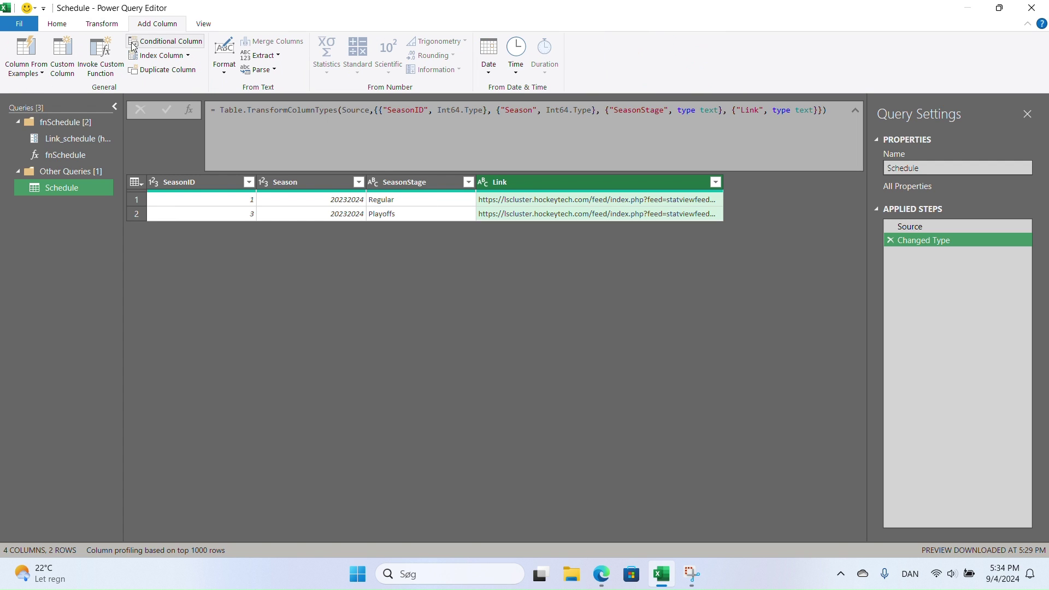
click(102, 55)
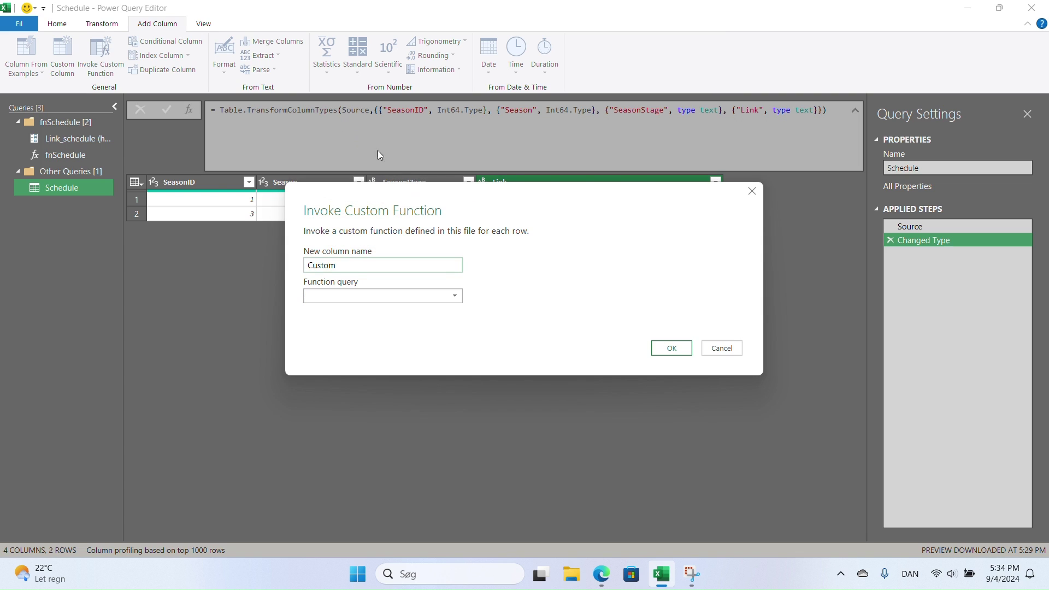
click(352, 294)
click(339, 319)
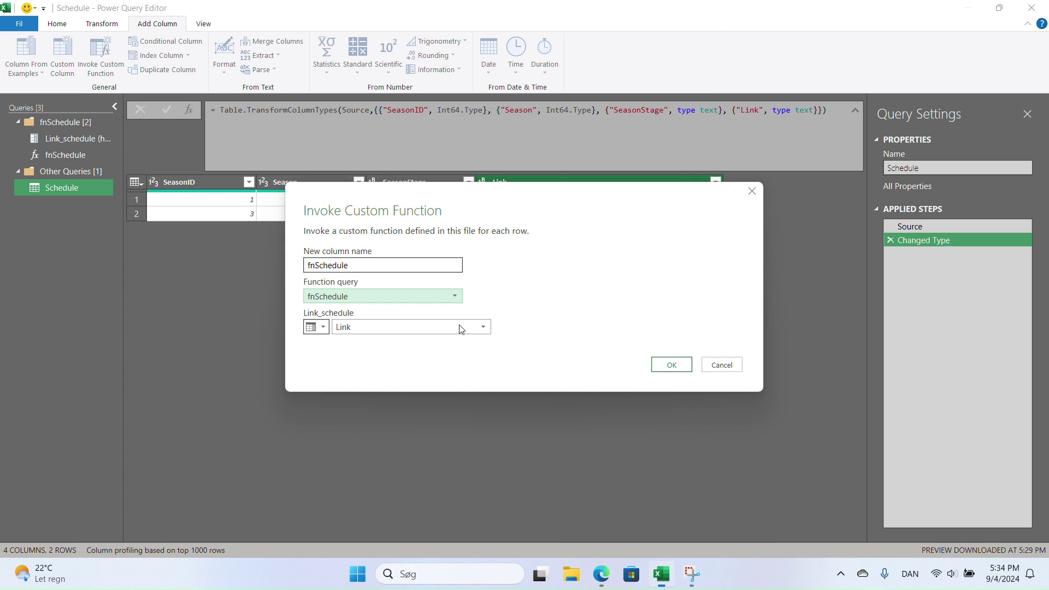
click(675, 367)
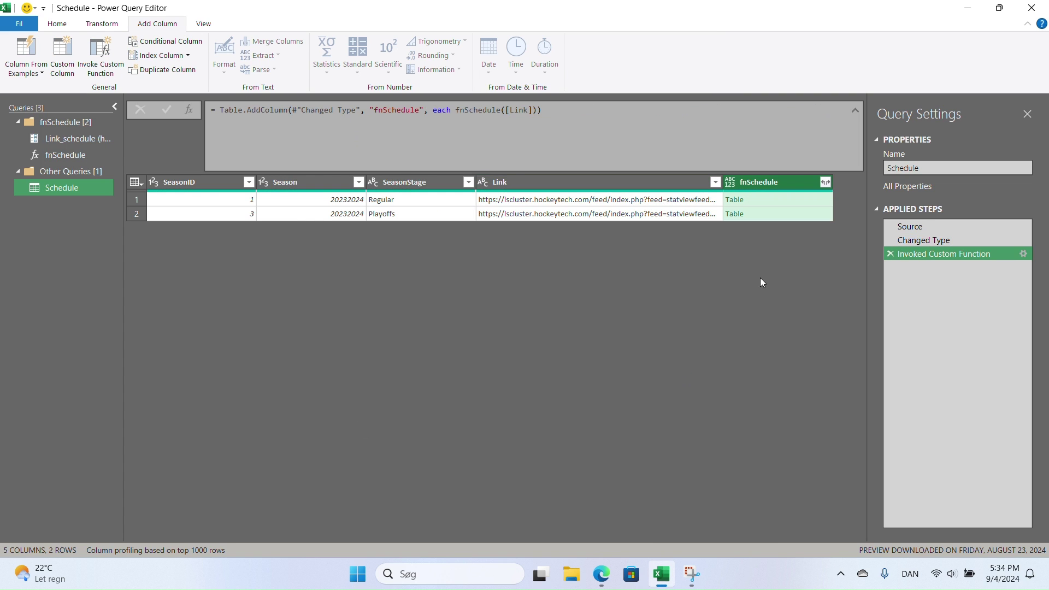
click(825, 182)
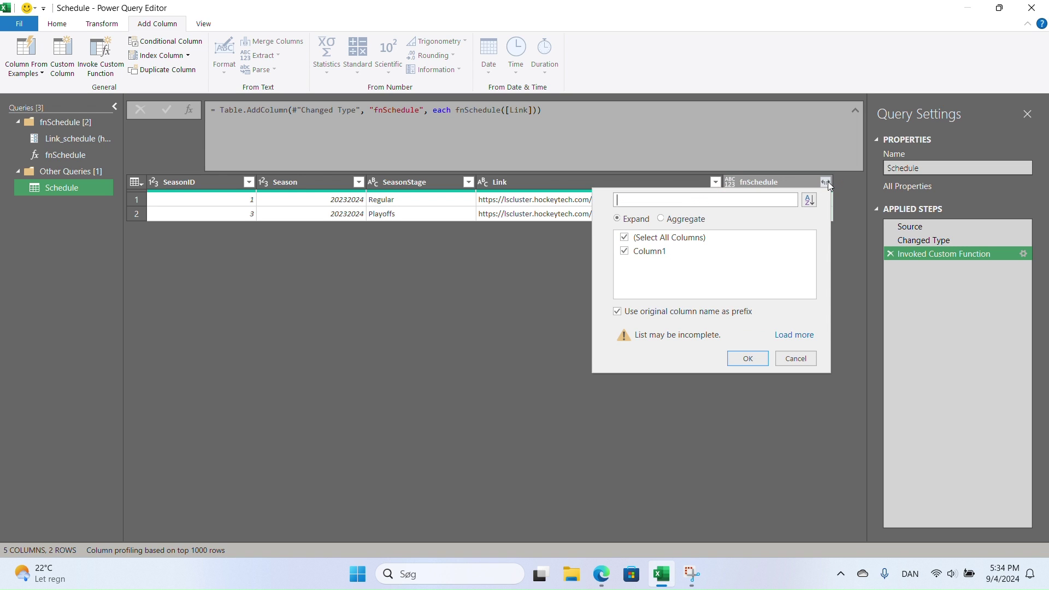
- Expand fnSchedule without name prefixes into Column1, then sections into new rows
click(674, 313)
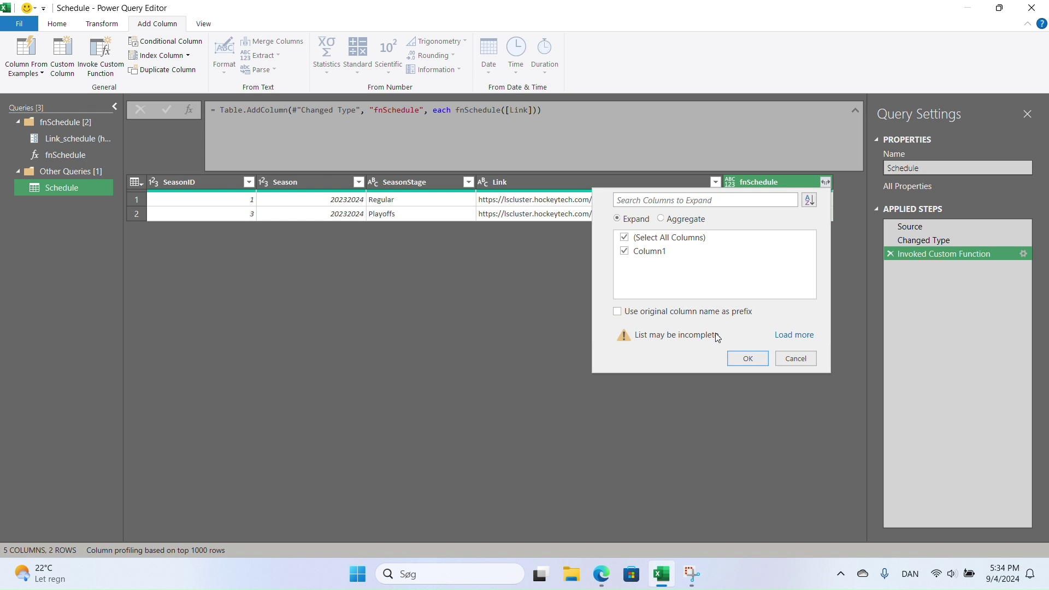
click(747, 359)
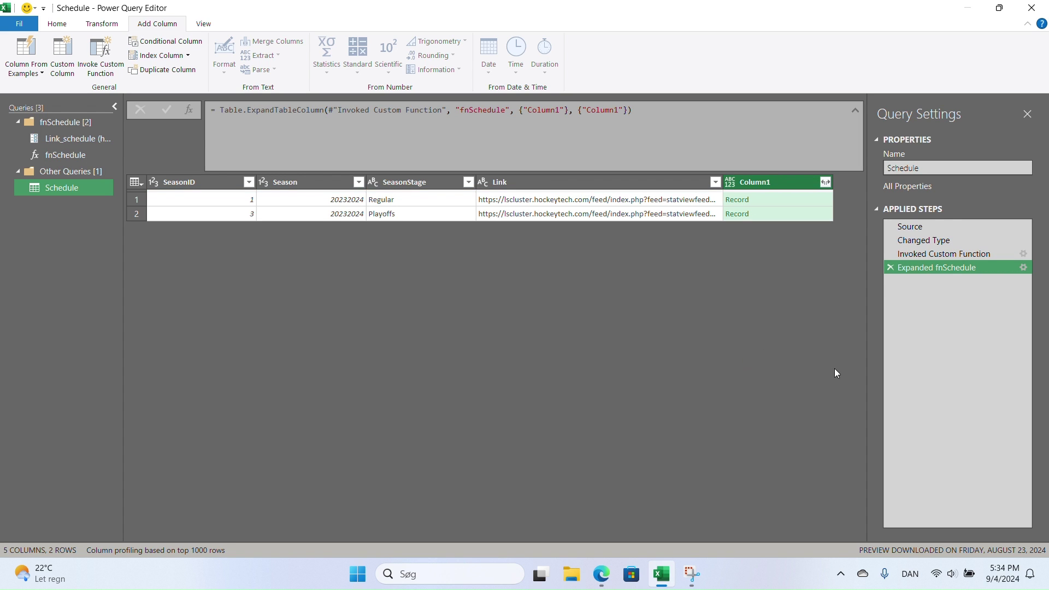
click(824, 182)
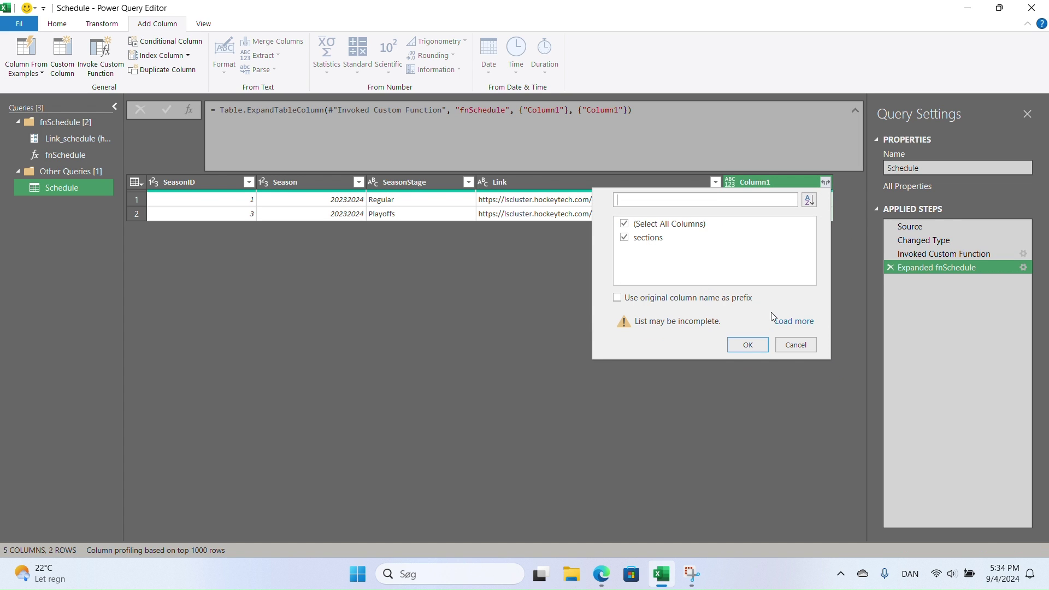
click(758, 344)
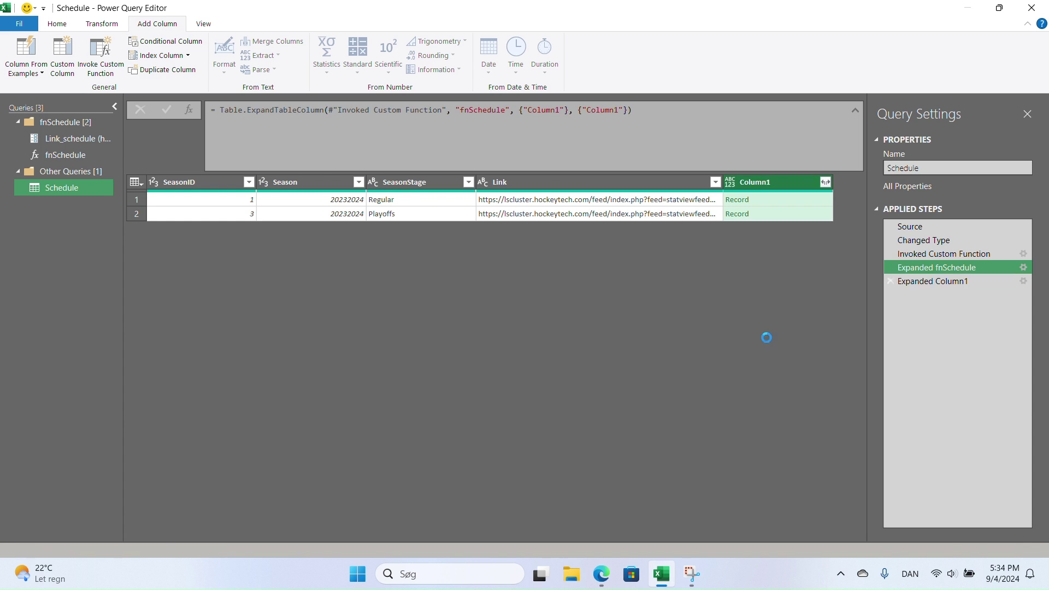
click(825, 183)
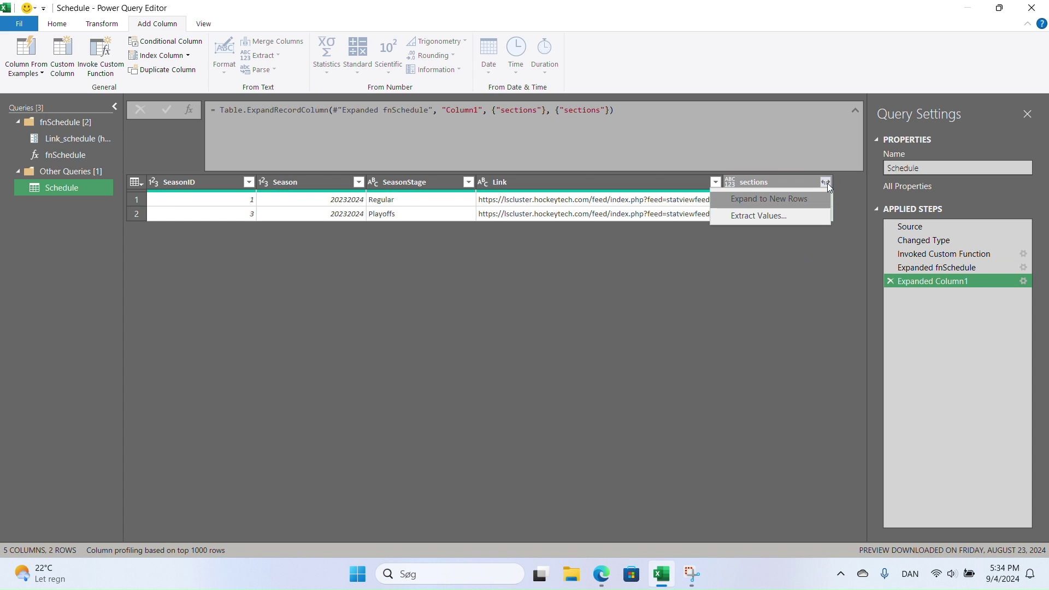
click(795, 199)
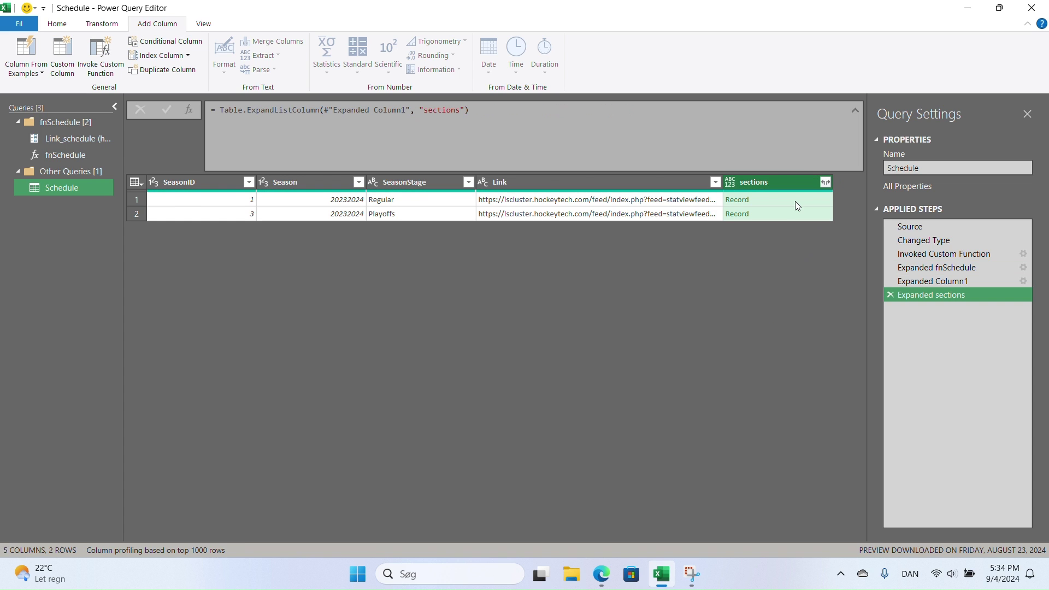
- Expand only the data field of sections, then expand the data lists to new rows
click(826, 183)
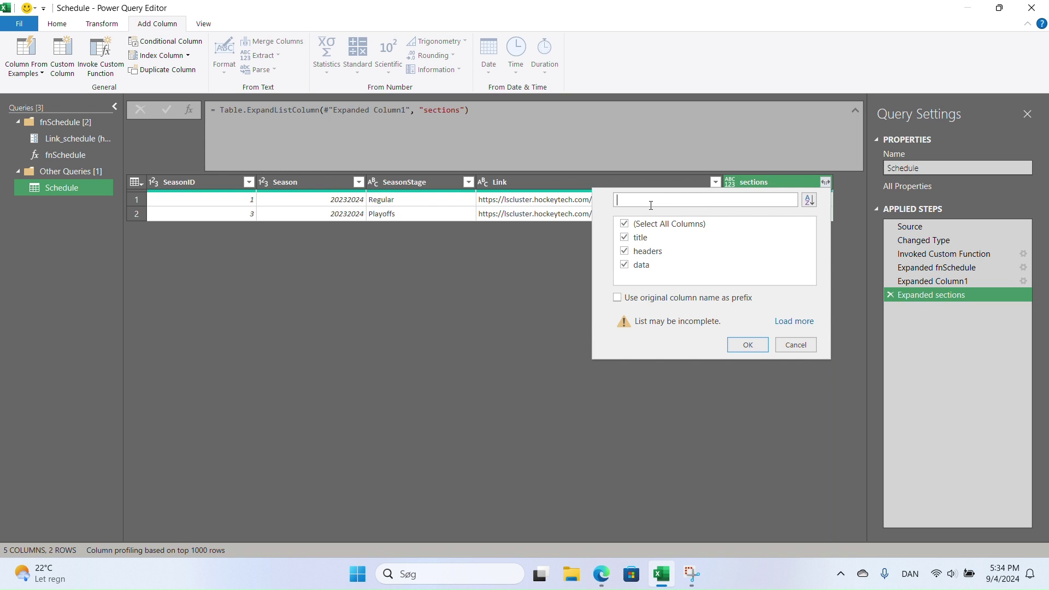
click(624, 238)
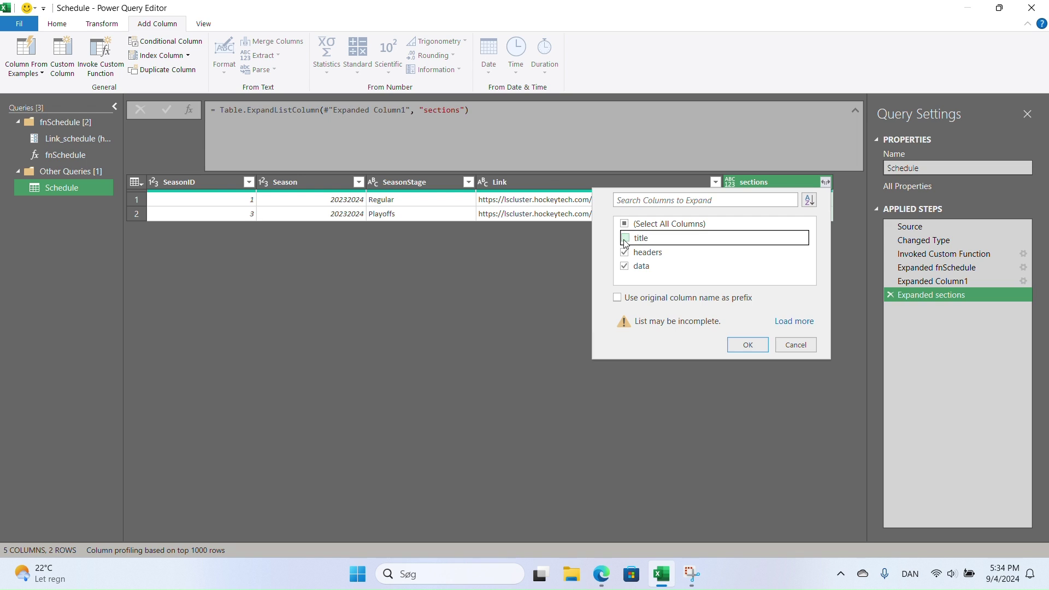
click(624, 251)
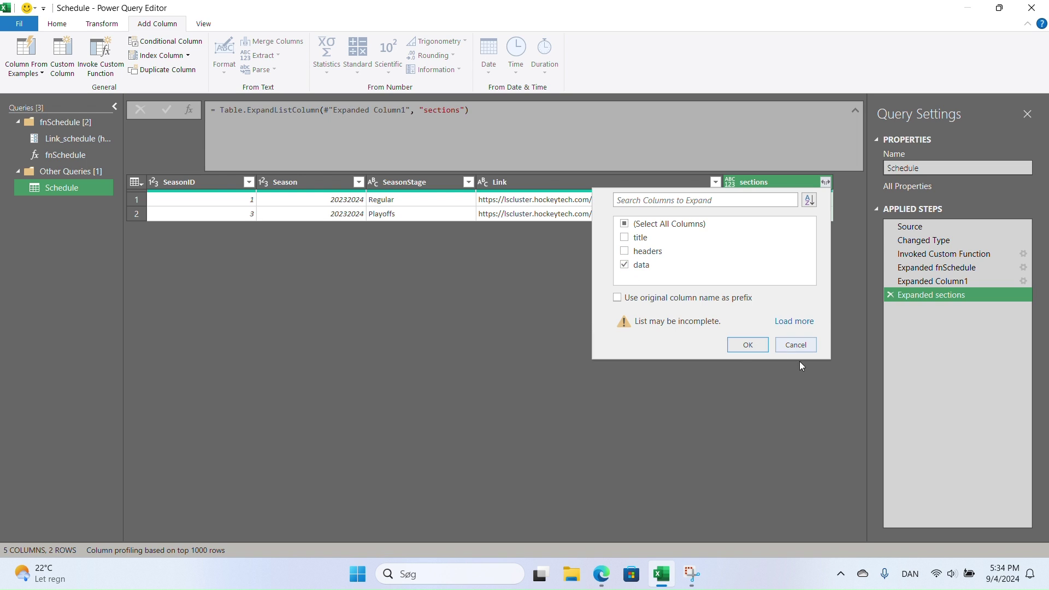
click(747, 346)
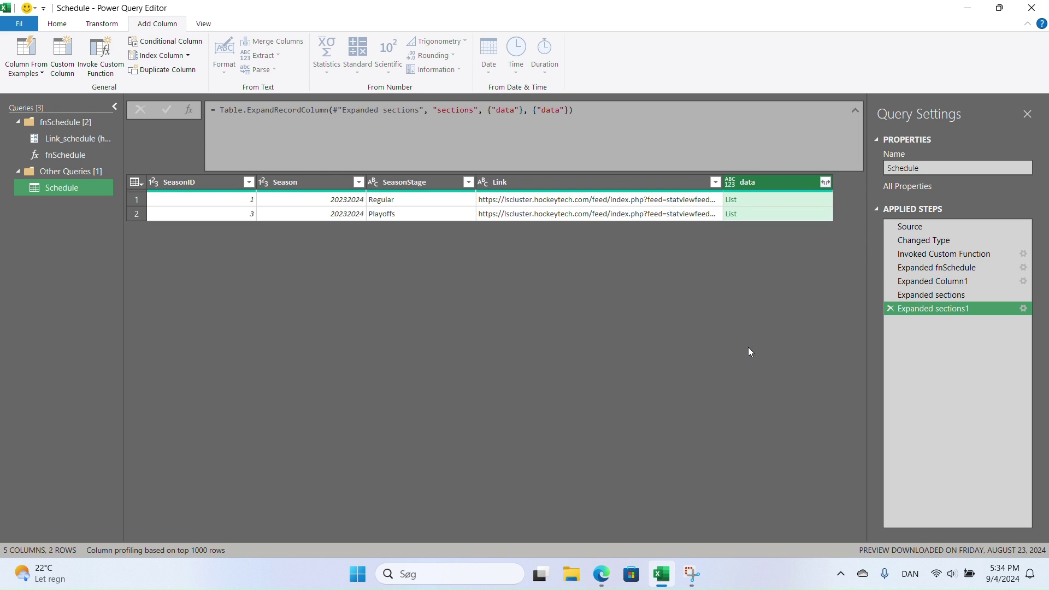
click(824, 182)
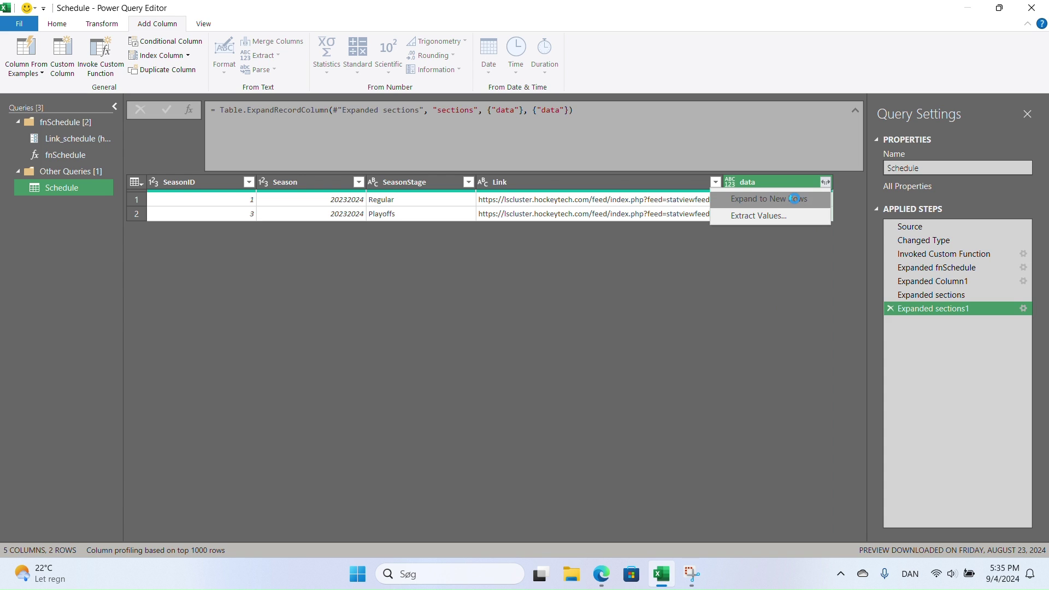
click(793, 199)
- Expand only the row field, then expand all row fields into 18 game columns
click(825, 182)
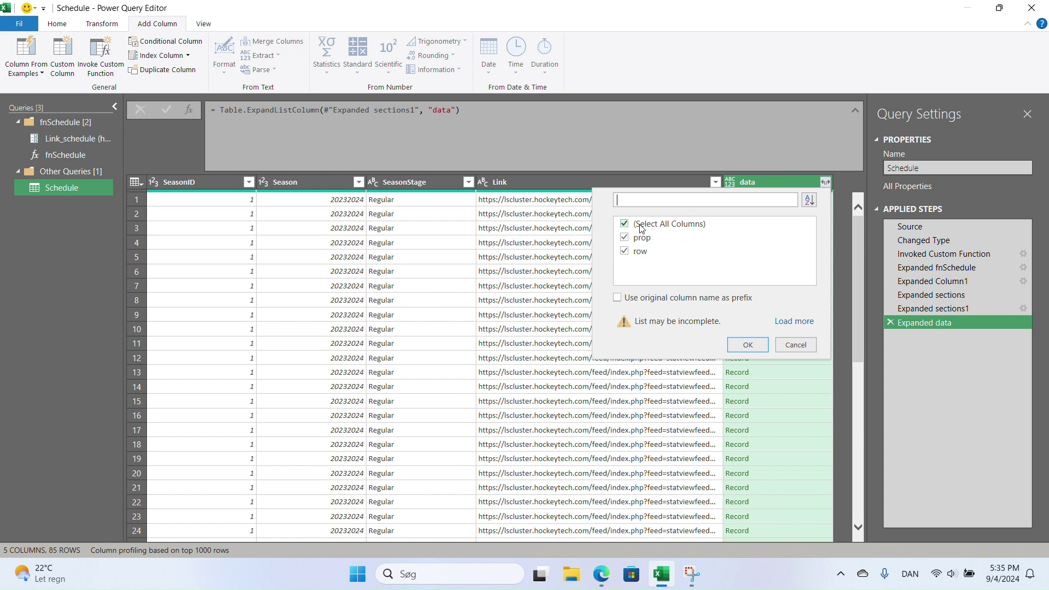
click(625, 238)
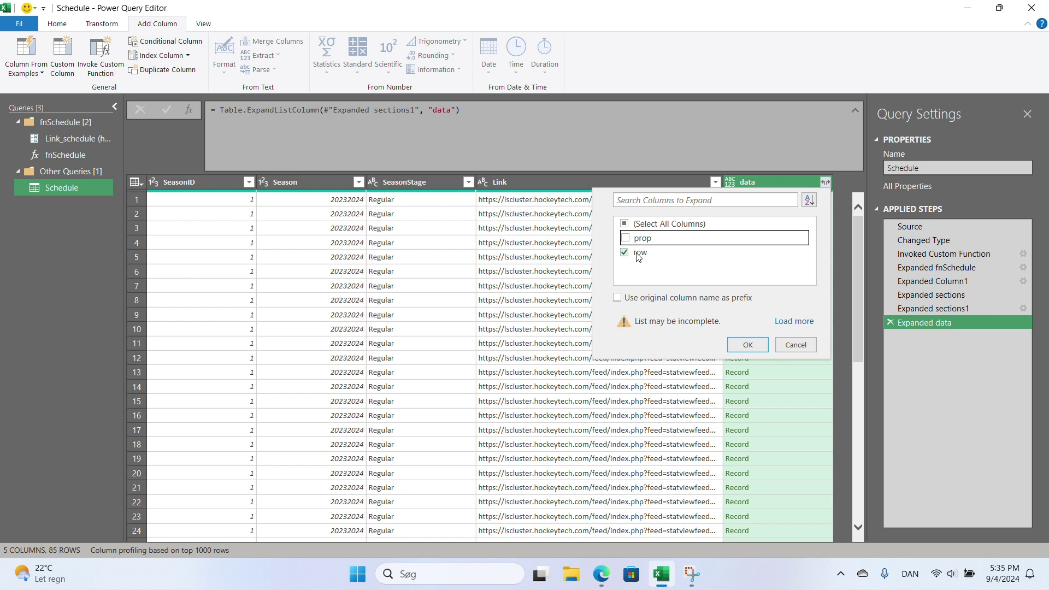
click(748, 345)
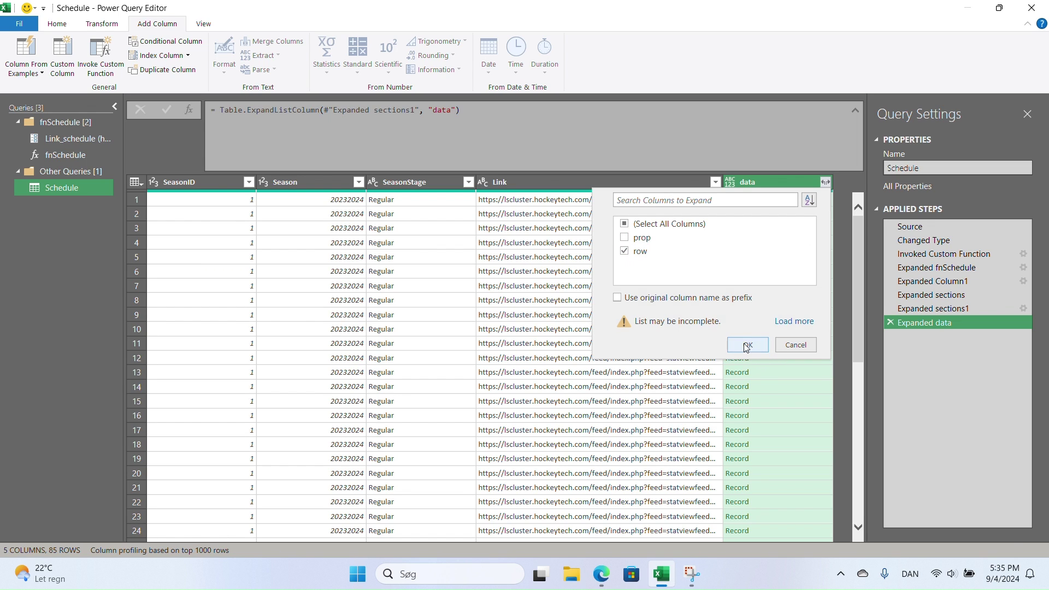
click(825, 182)
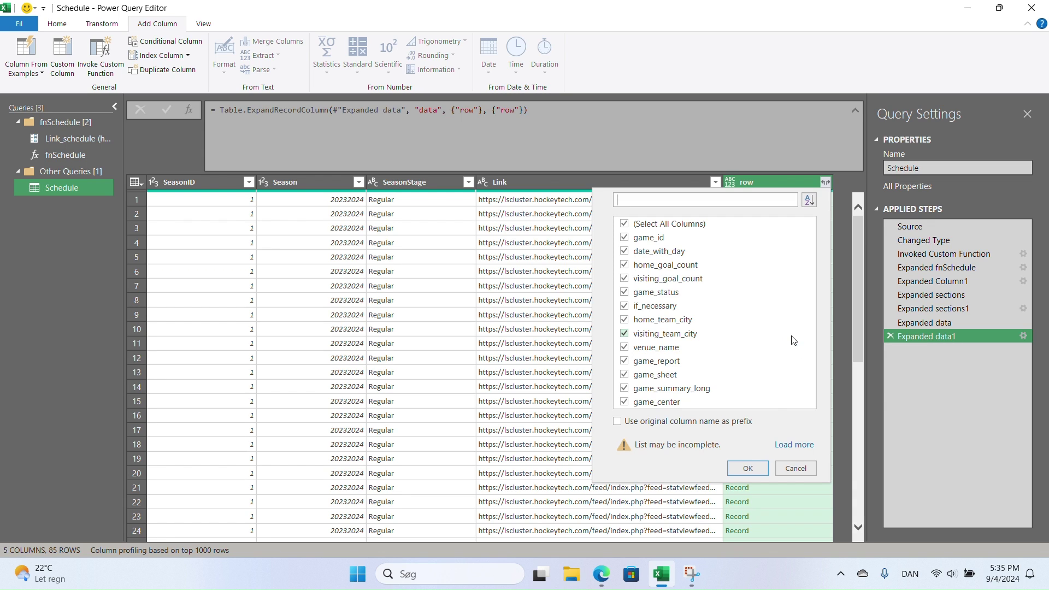
click(792, 446)
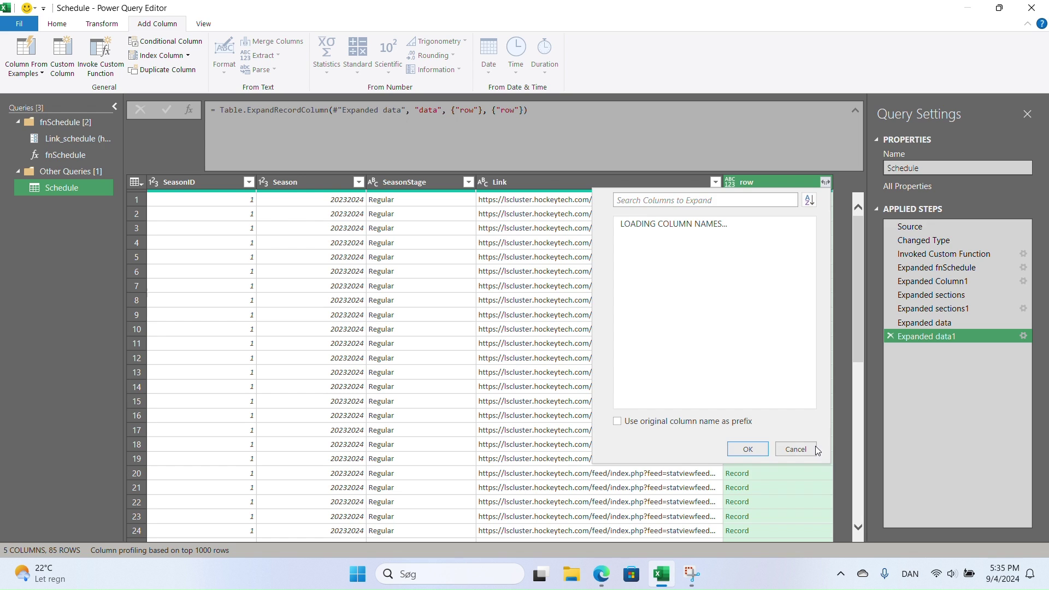
click(749, 463)
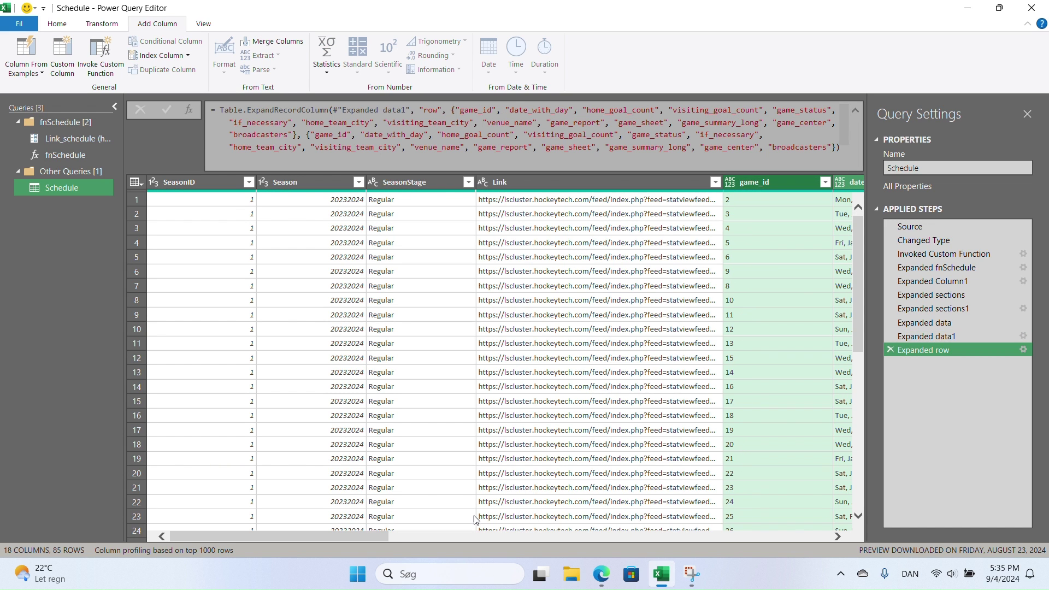
drag(355, 538, 506, 553)
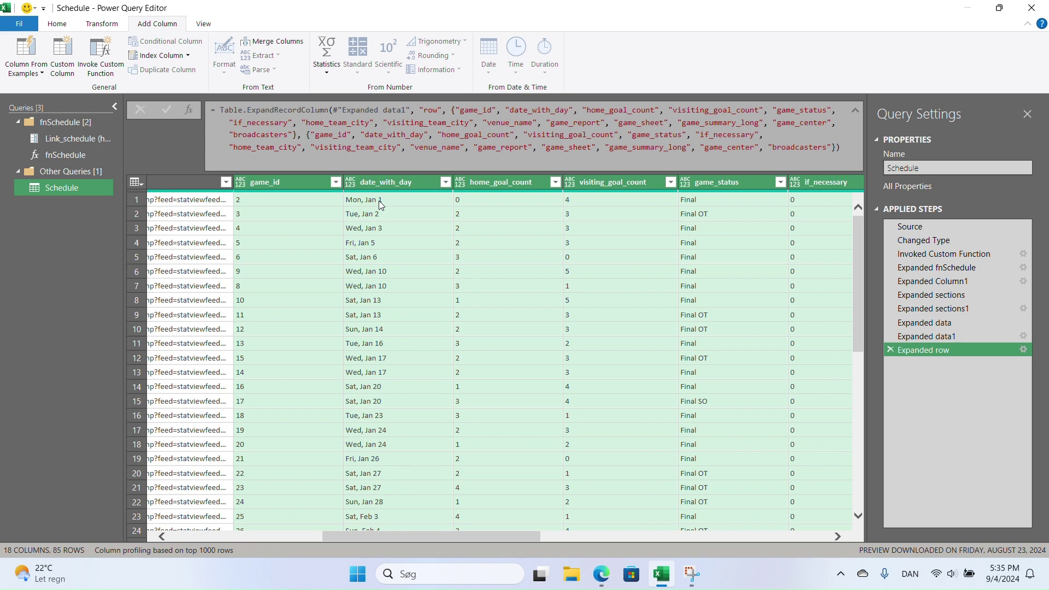
click(507, 528)
scroll(416, 289, down, 4)
scroll(416, 289, up, 4)
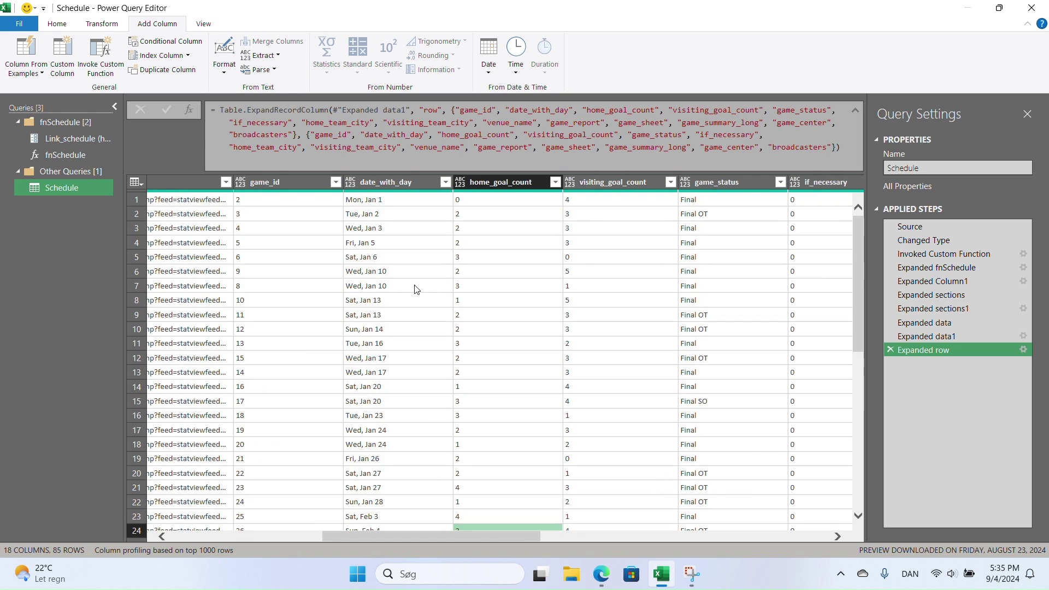
drag(455, 539, 284, 525)
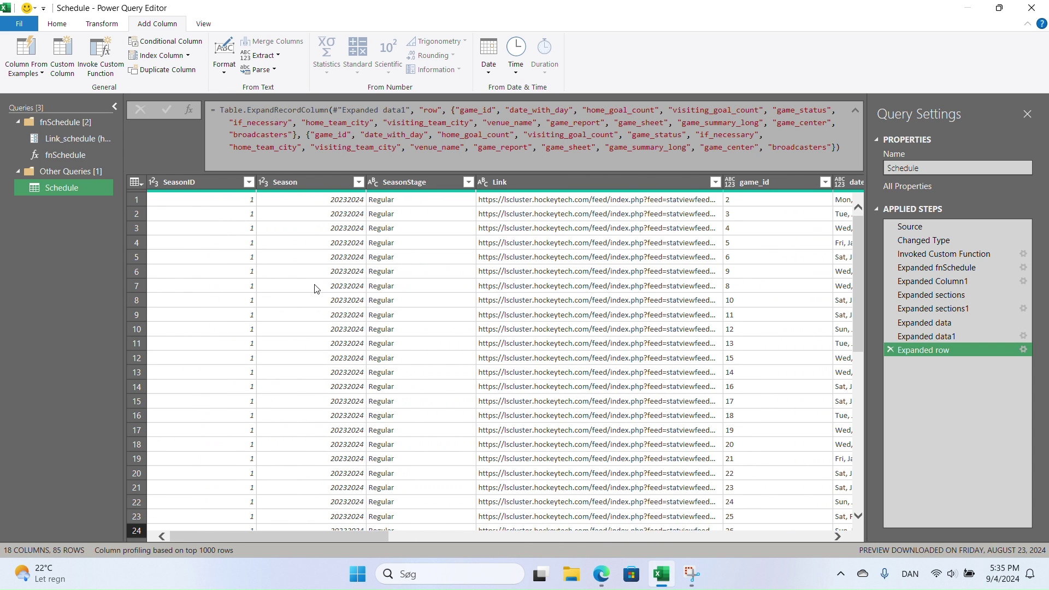
drag(296, 536, 435, 535)
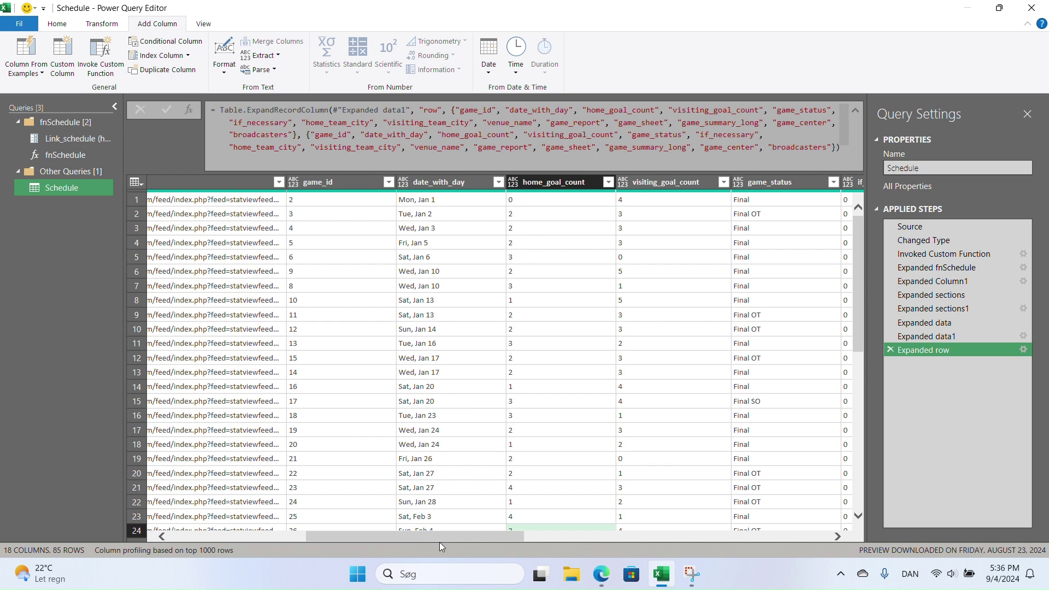
drag(443, 536, 594, 534)
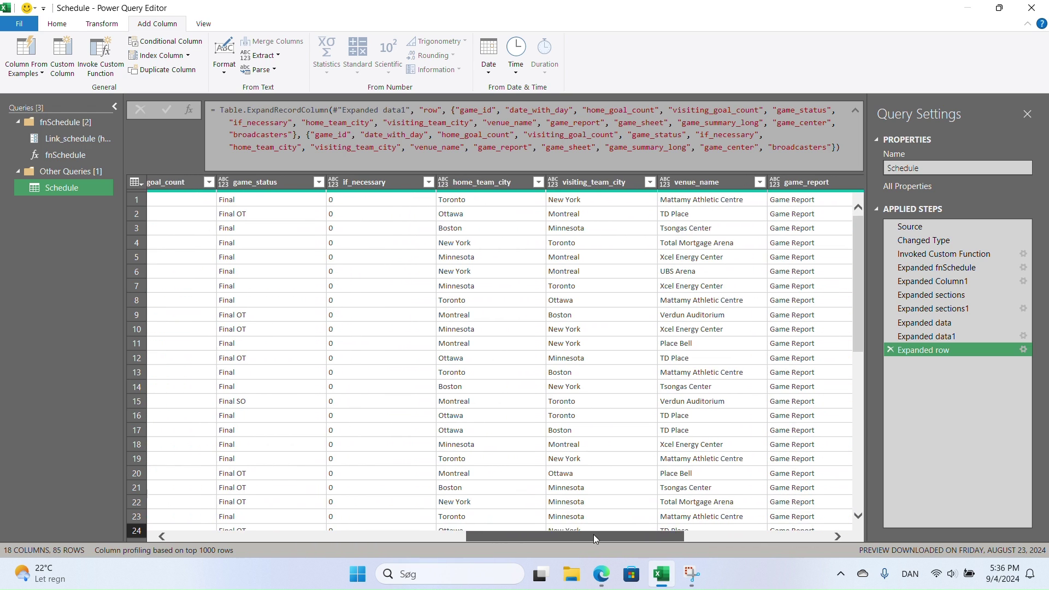
click(429, 182)
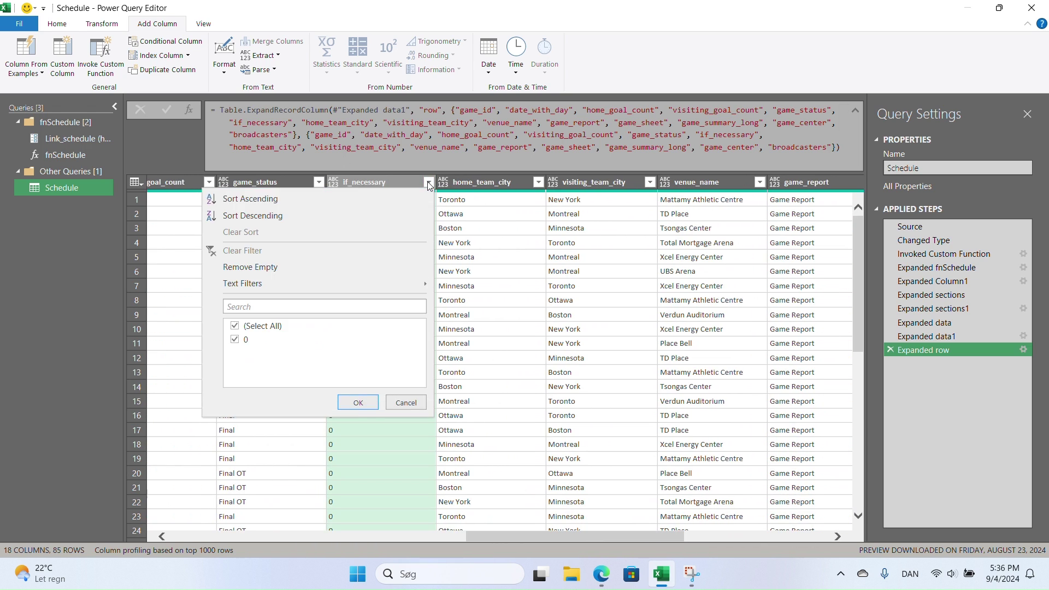
click(429, 183)
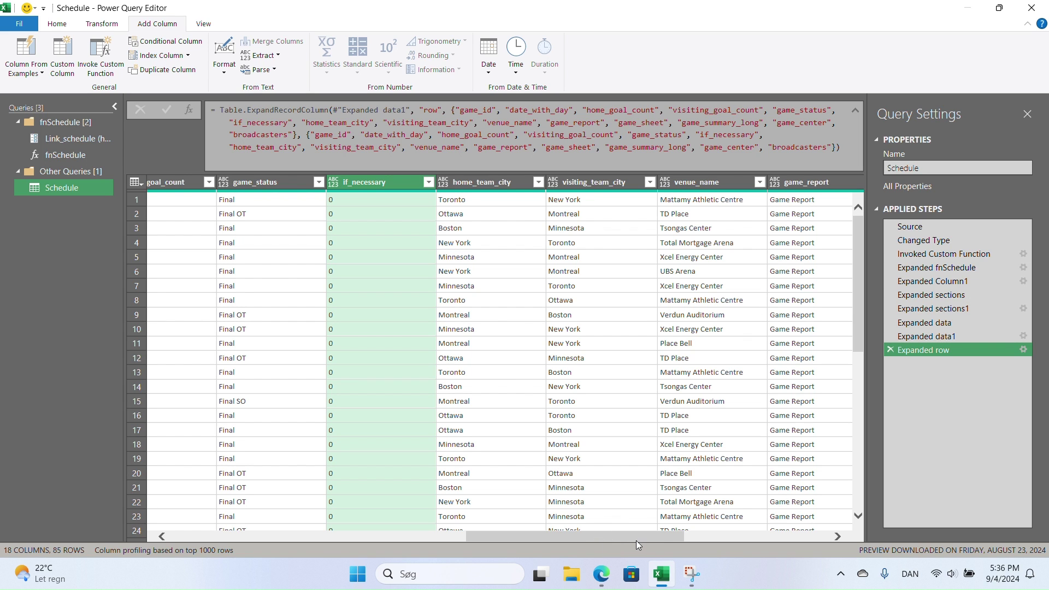
drag(636, 540, 801, 523)
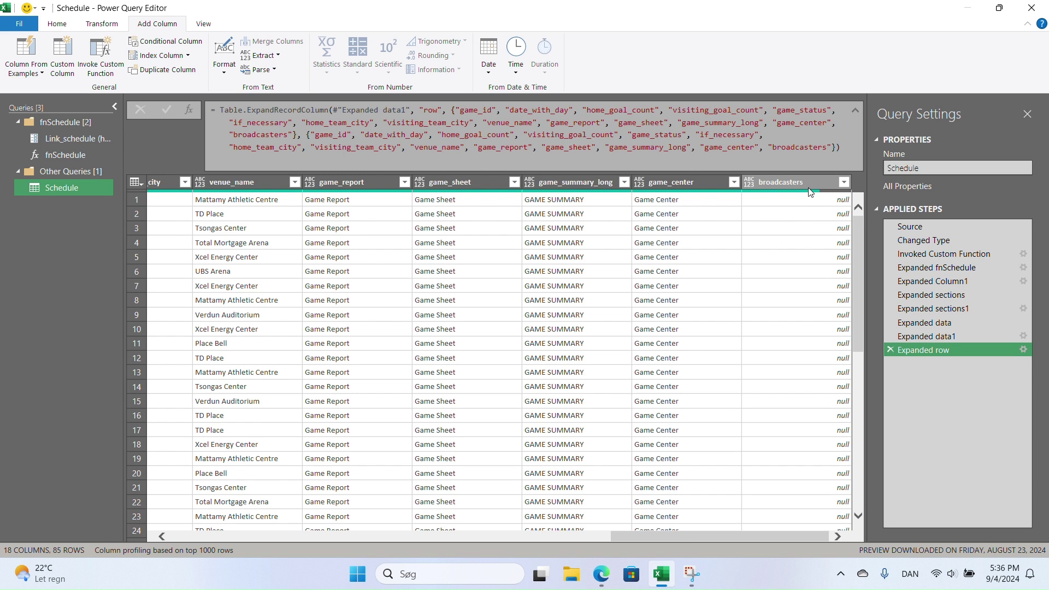
drag(677, 536, 252, 524)
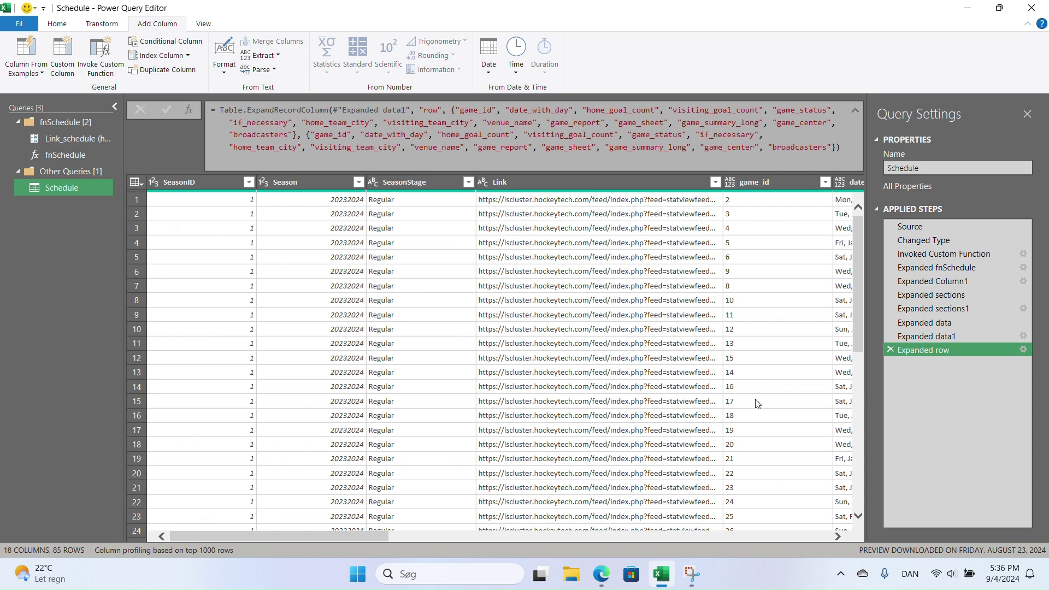
- Remove broadcasters, game_center, game_summary_long, game_sheet, game_report and if_necessary from the row expansion
click(1024, 350)
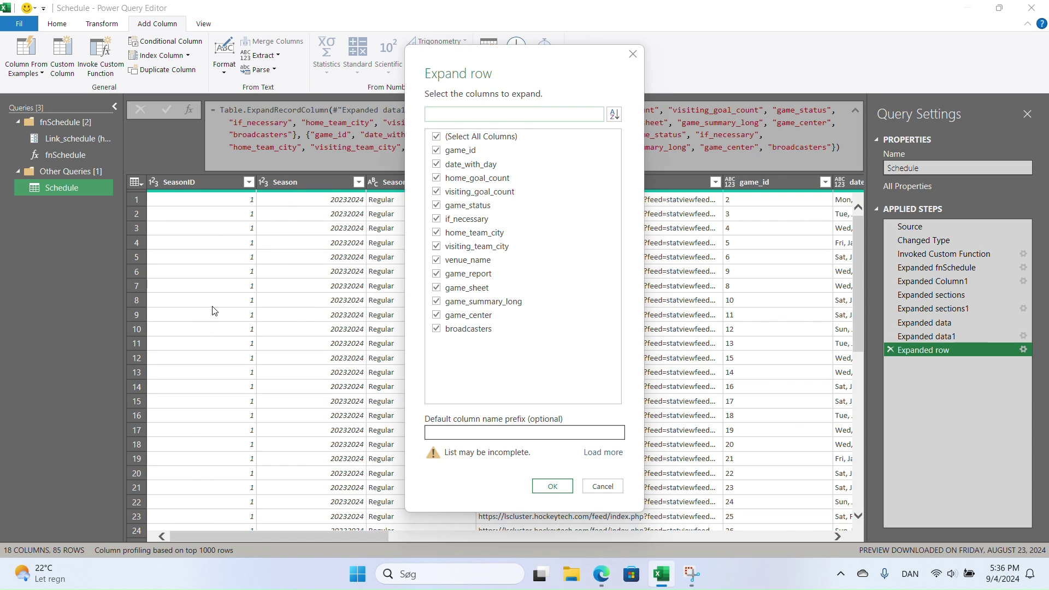
click(437, 330)
click(437, 316)
click(436, 302)
click(437, 289)
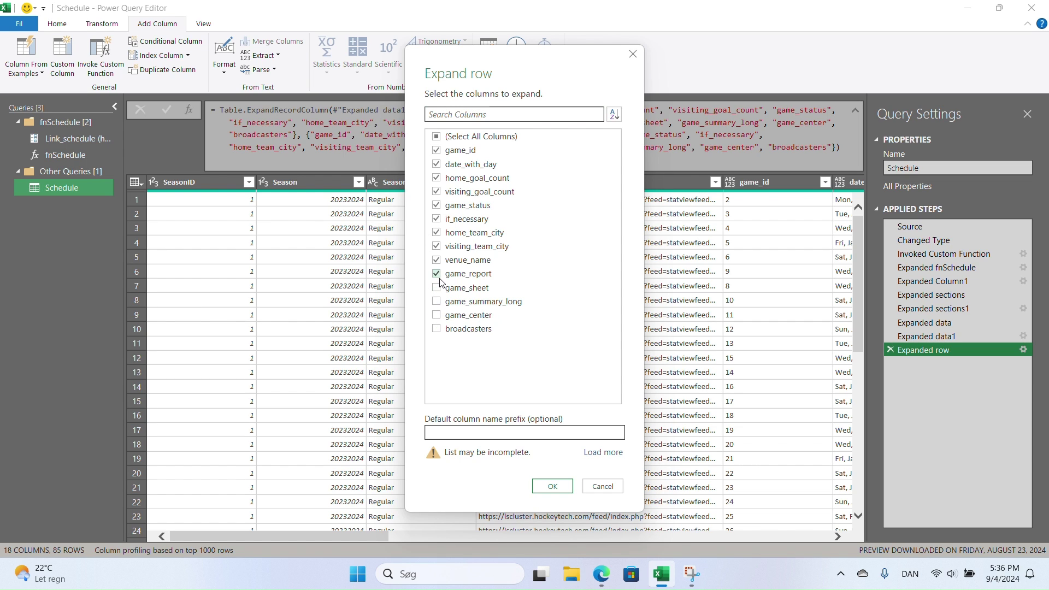
click(437, 274)
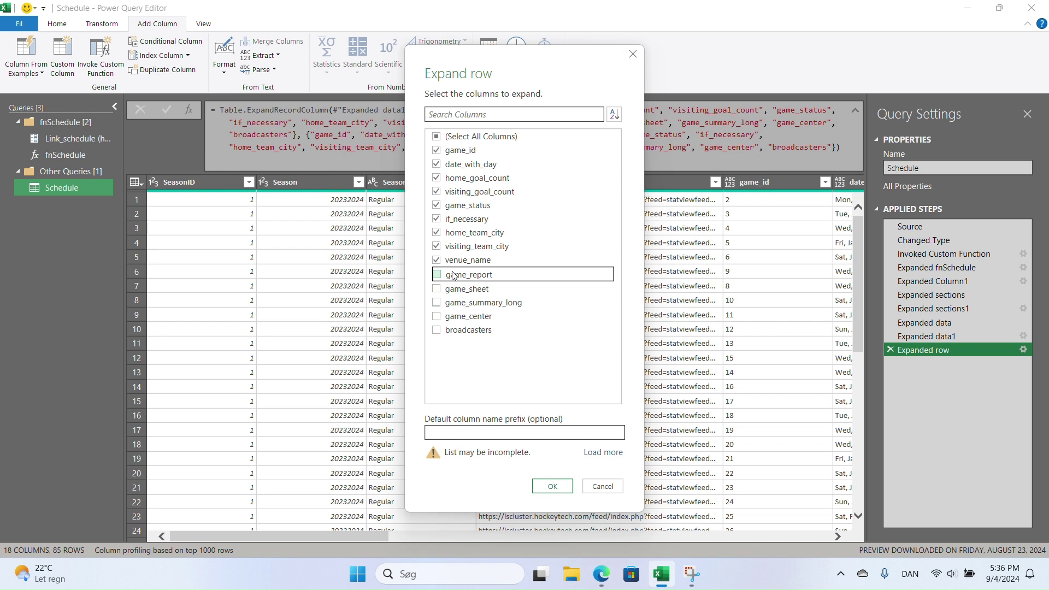
click(437, 219)
click(556, 488)
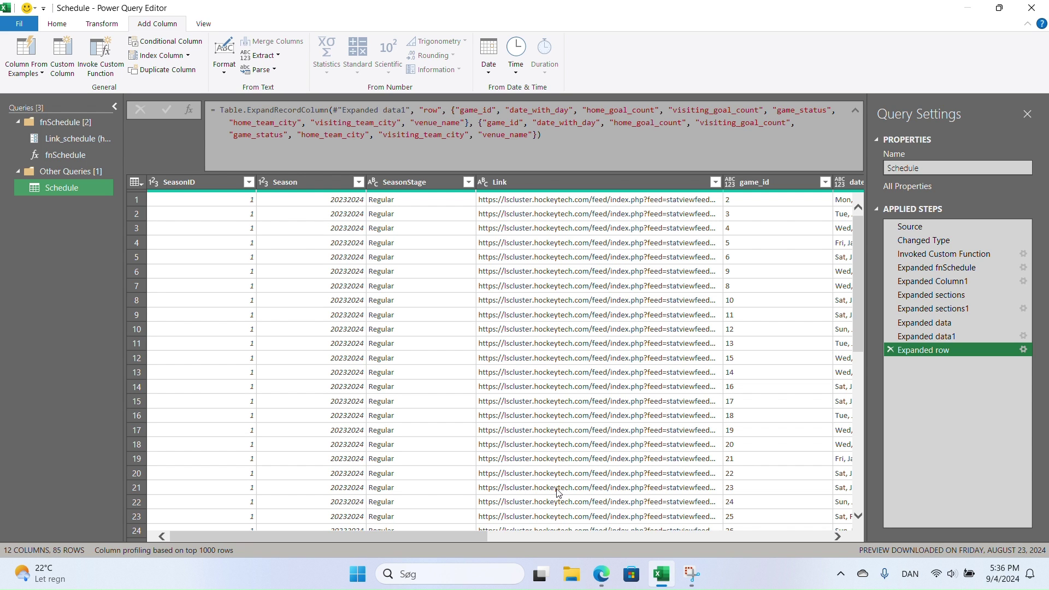
- Rename the first four game columns to GameID, GameDate, HomeScore and AwayScore
drag(430, 538, 614, 549)
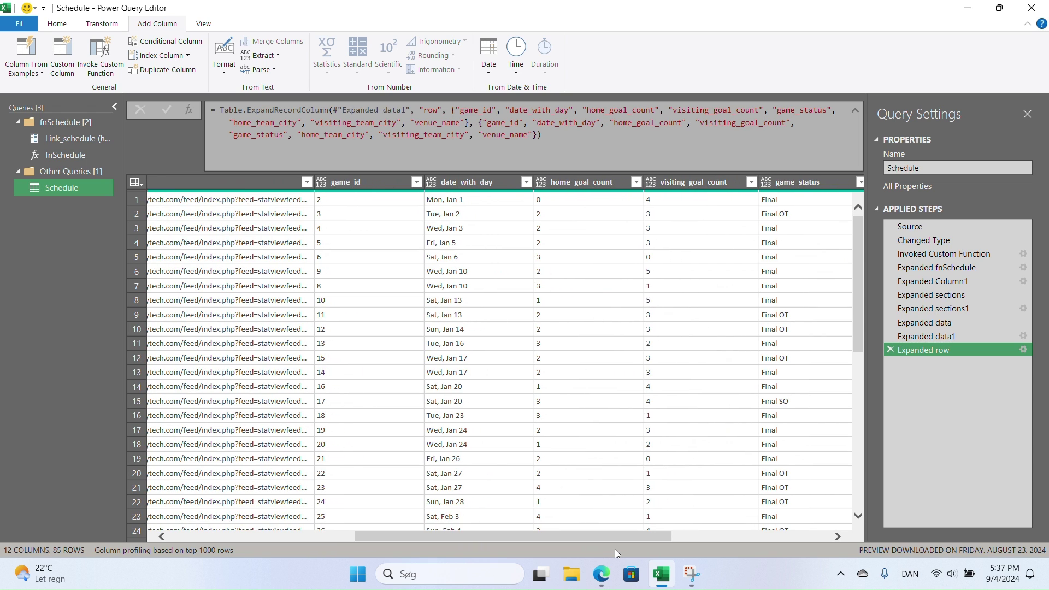
double_click(369, 187)
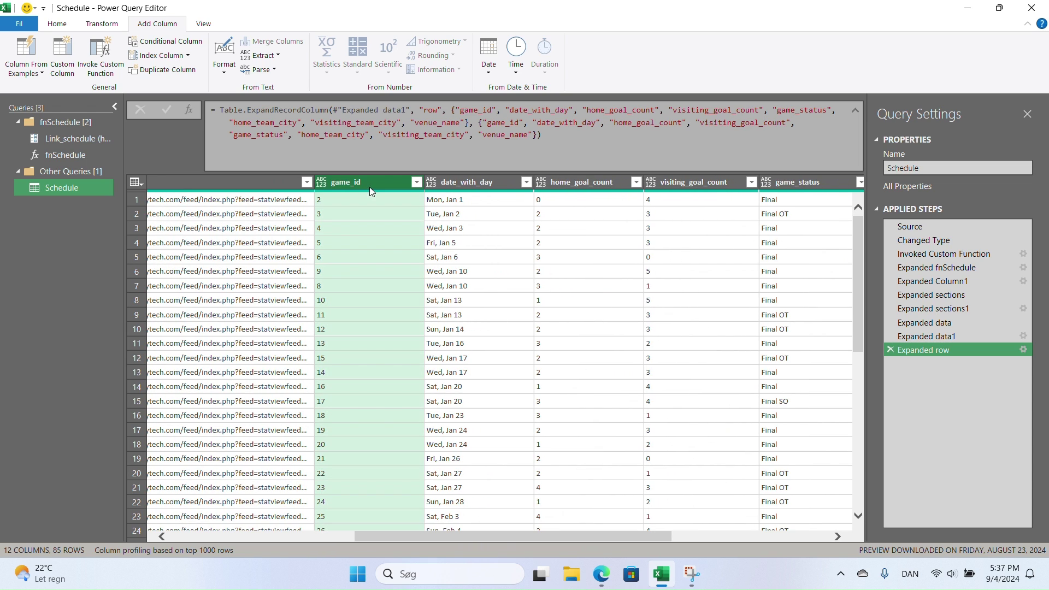
text(G)
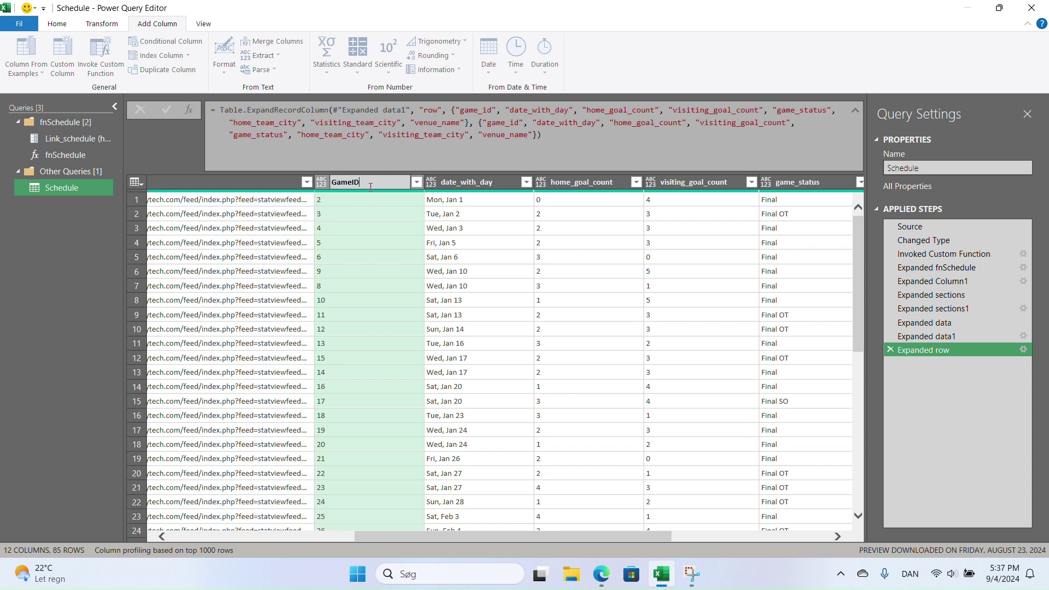
text(ameID)
key(Return)
click(467, 177)
double_click(467, 177)
text(GameDat)
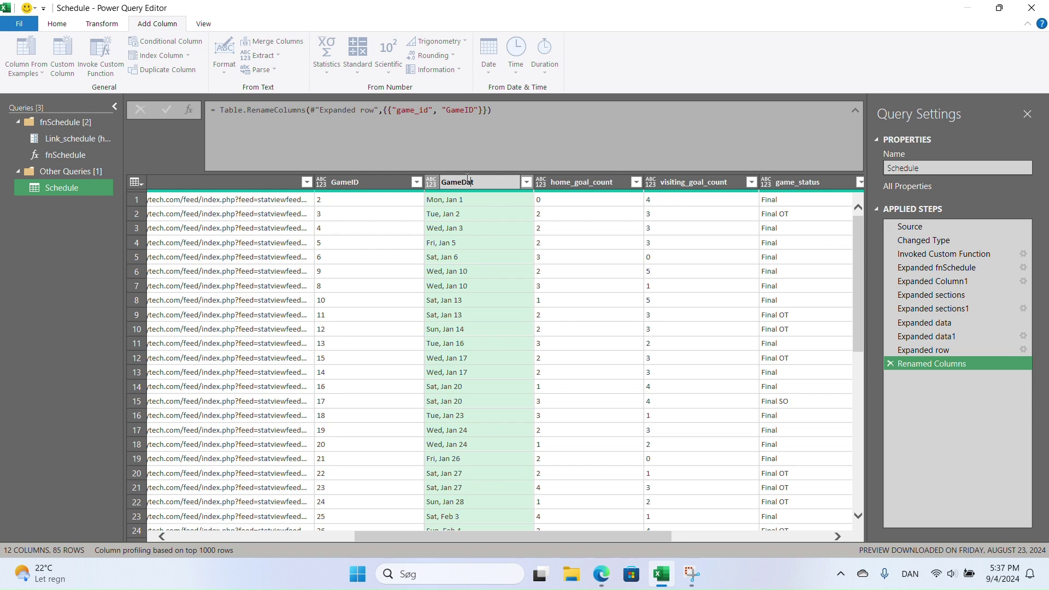
text(e)
key(Tab)
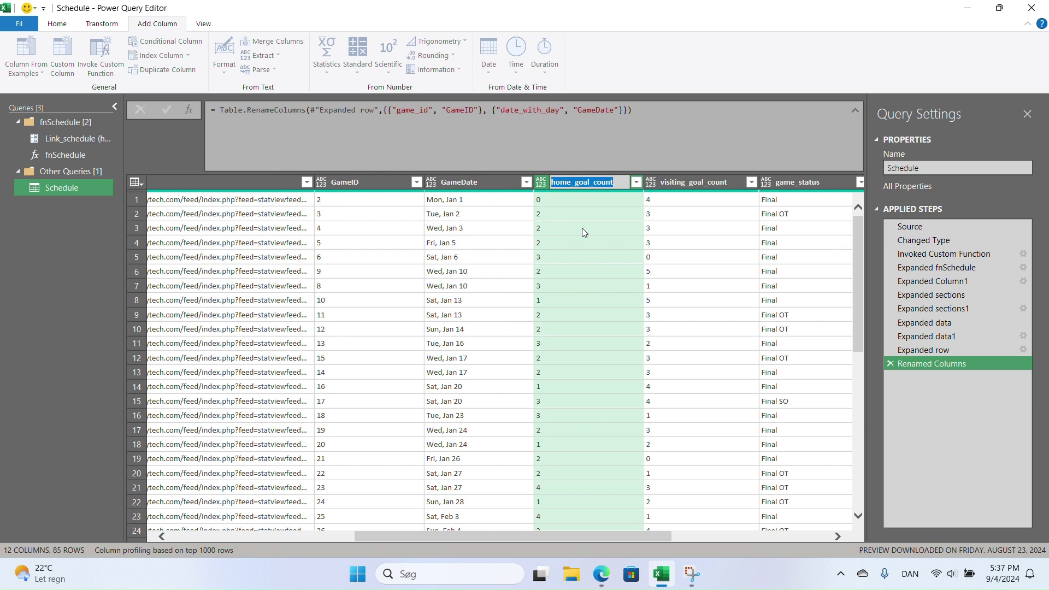
text(HomeScore)
key(Return)
double_click(703, 183)
text(A)
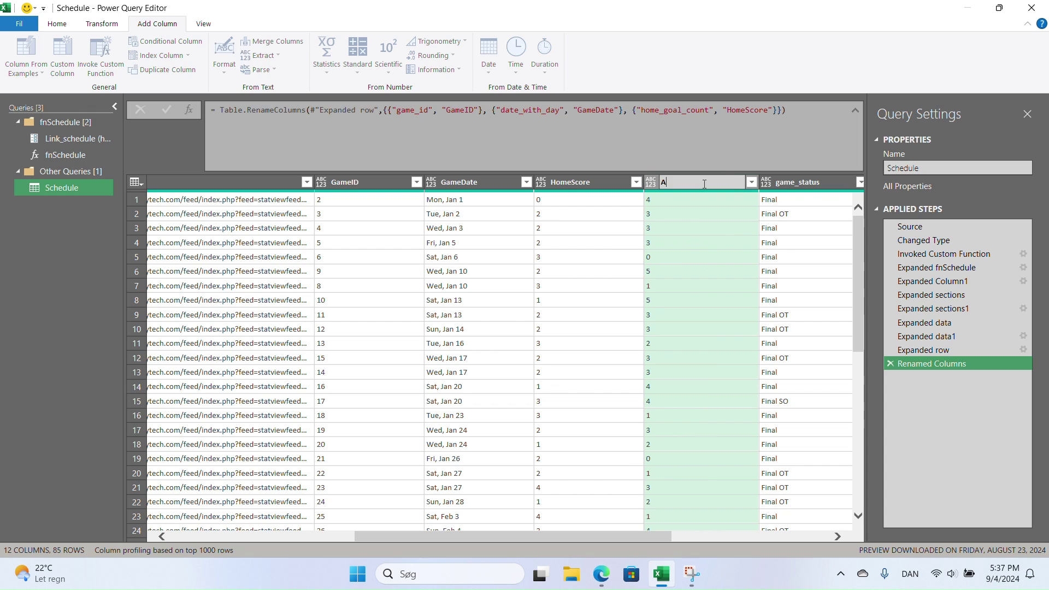
text(wayScore)
key(Return)
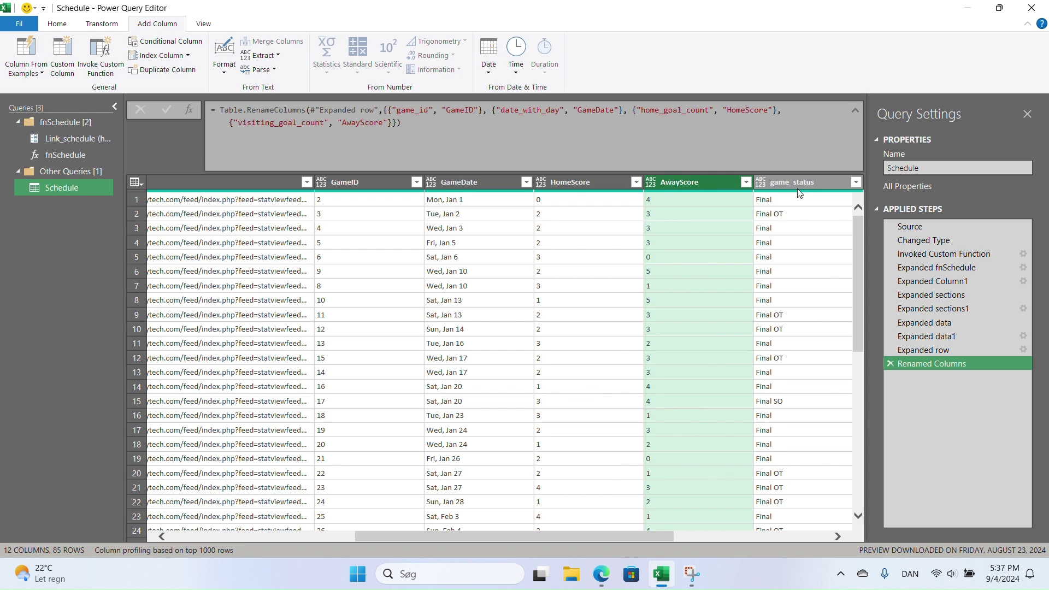
- Rename the team city columns to HomeTeam and AwayTeam, then select all columns
drag(505, 535, 707, 523)
click(580, 185)
double_click(580, 185)
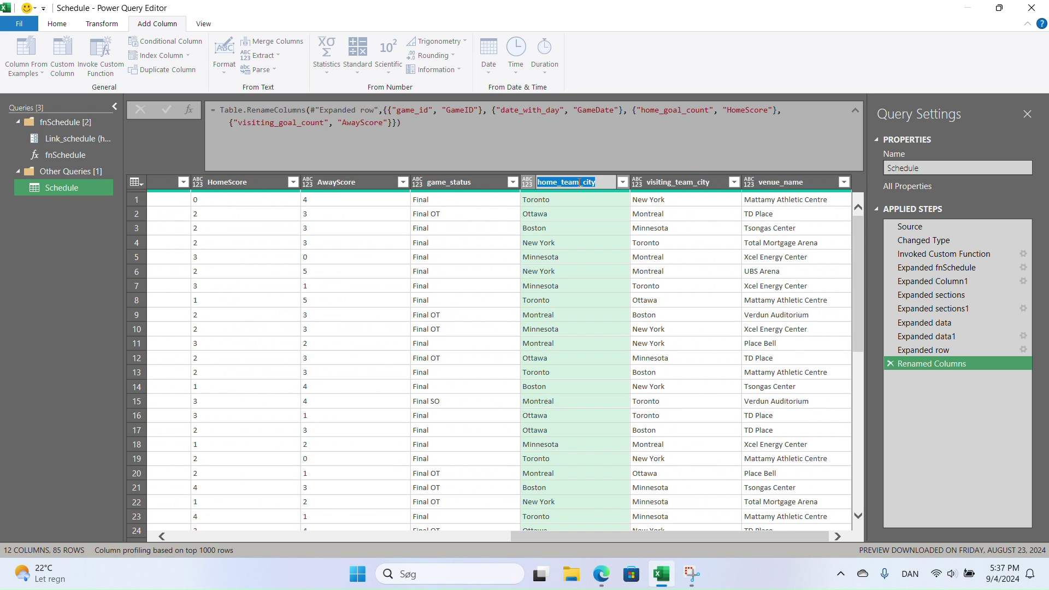
text(HomeTeam)
key(Return)
double_click(667, 184)
text(AwayTeam)
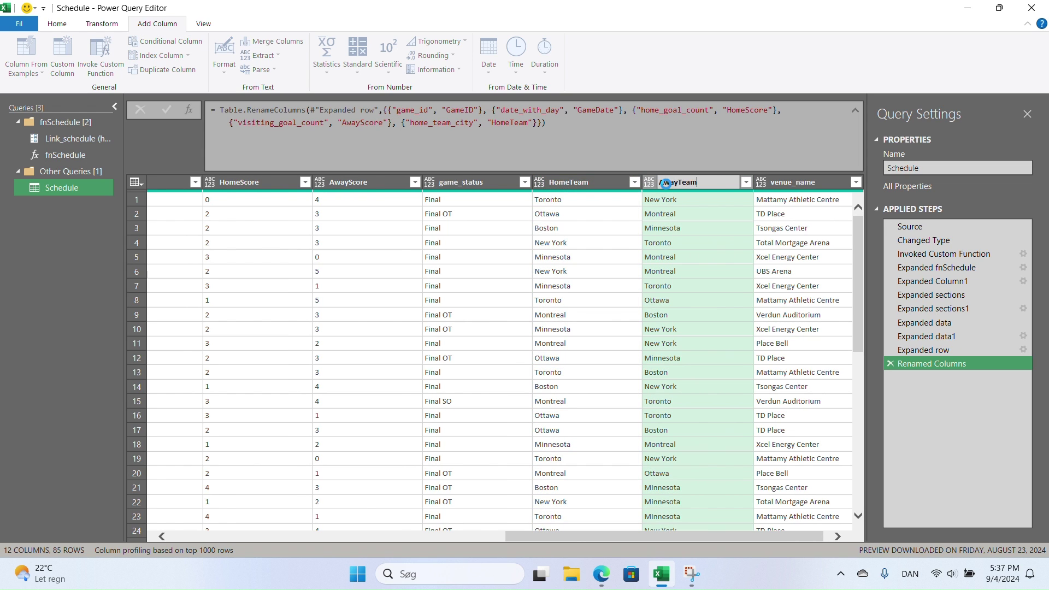
key(Return)
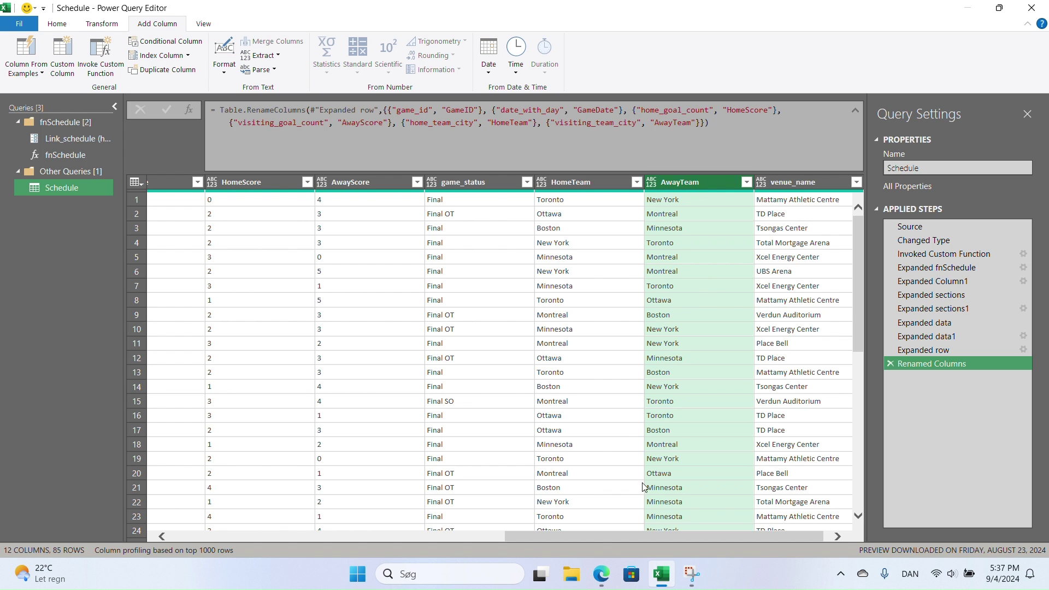
drag(667, 538, 238, 495)
click(769, 291)
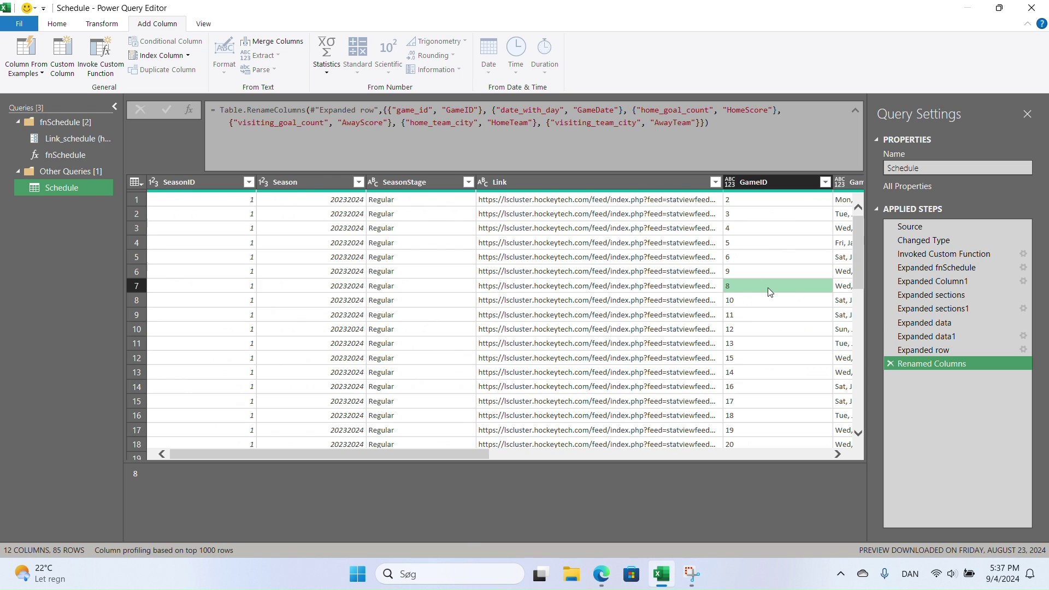
key(ctrl+a)
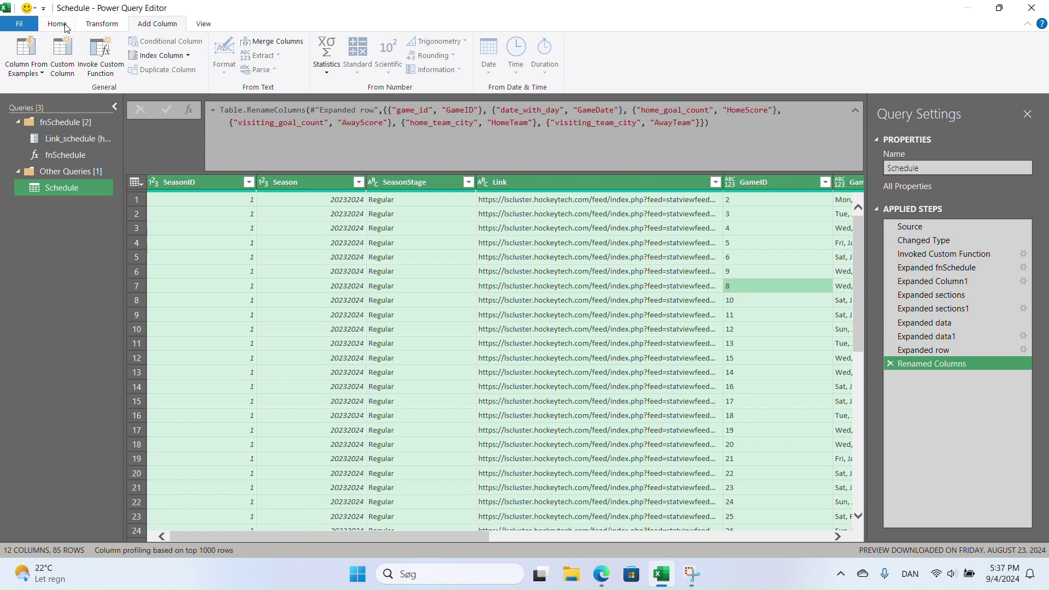
- Detect data types for all Schedule columns and verify GameDate is typed as Date
click(102, 25)
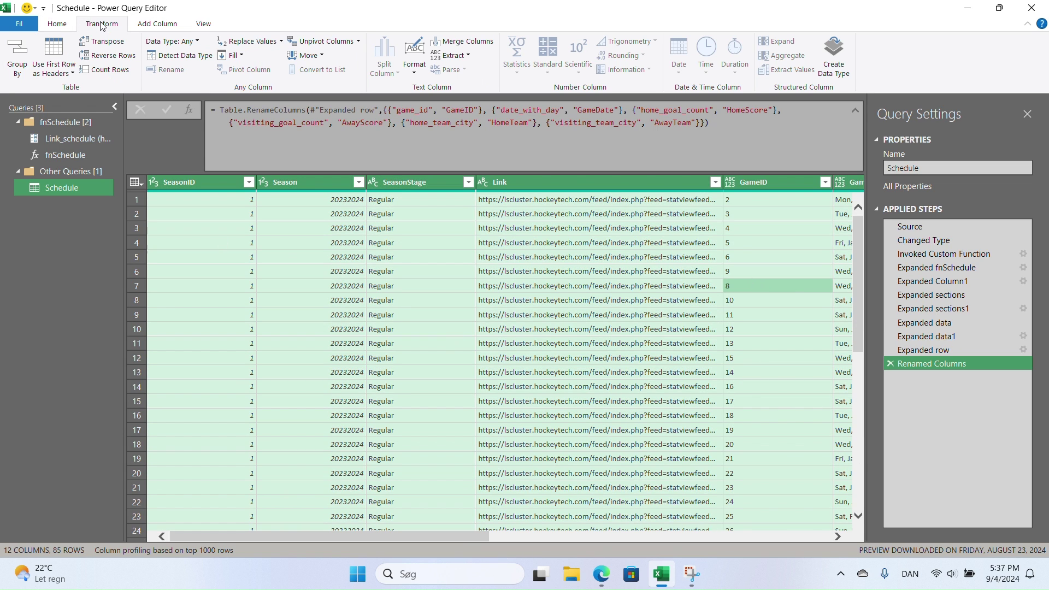
click(168, 57)
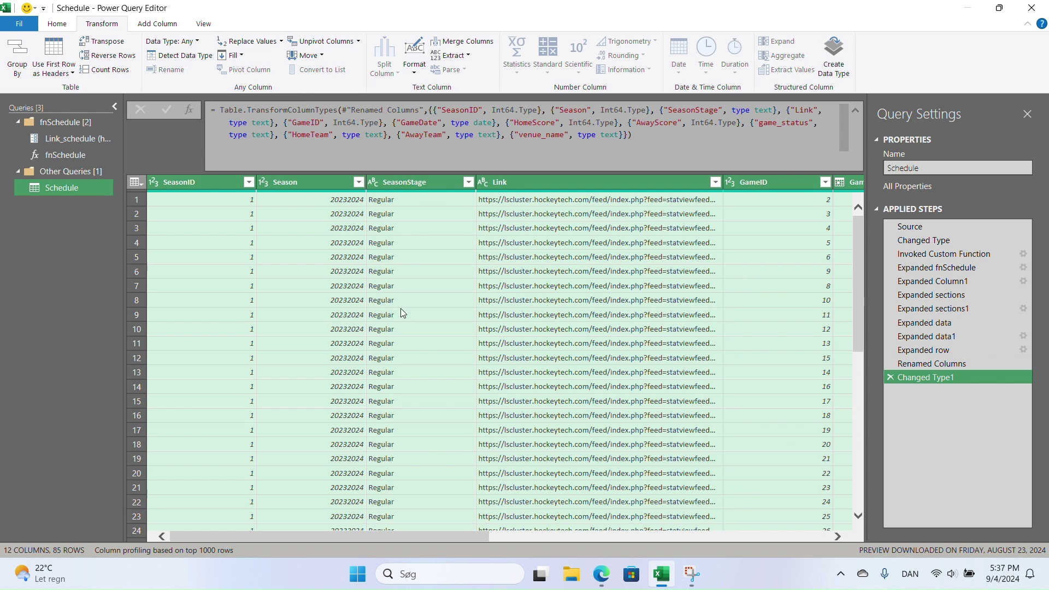
drag(368, 533, 526, 535)
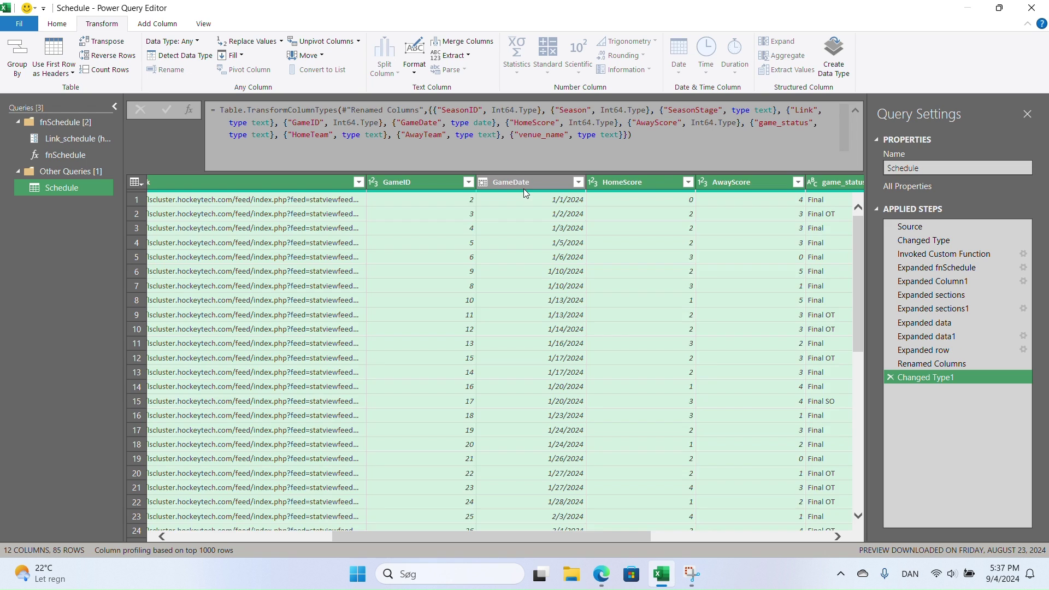
click(524, 187)
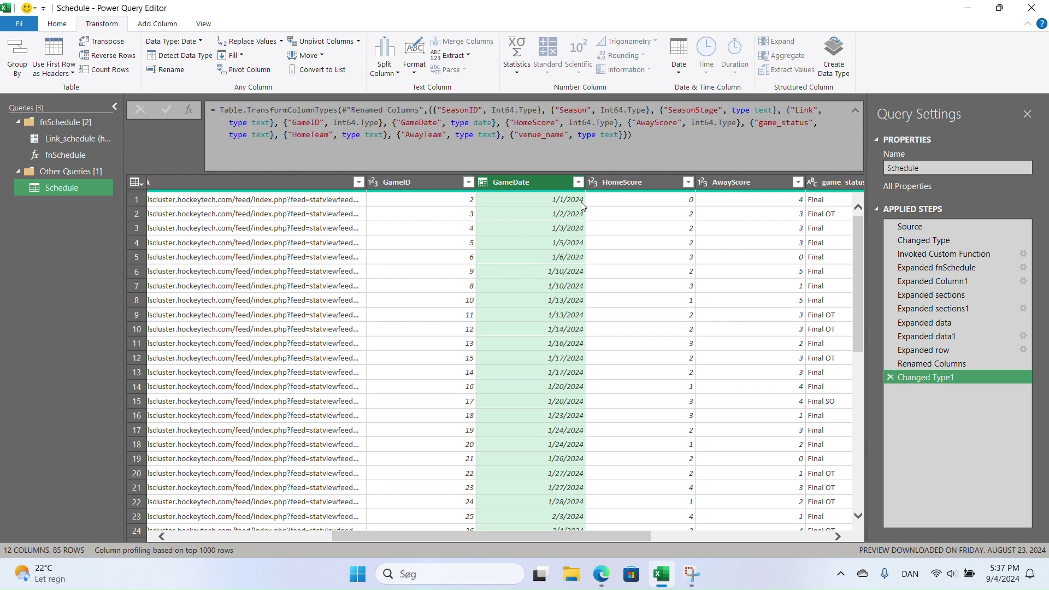
drag(556, 538, 612, 536)
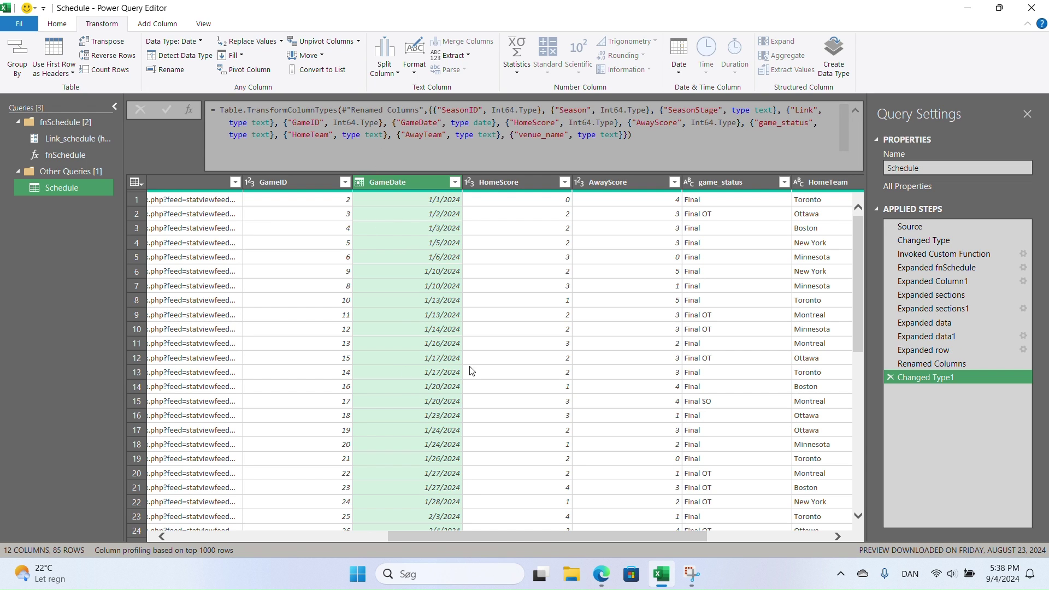
drag(561, 533, 707, 527)
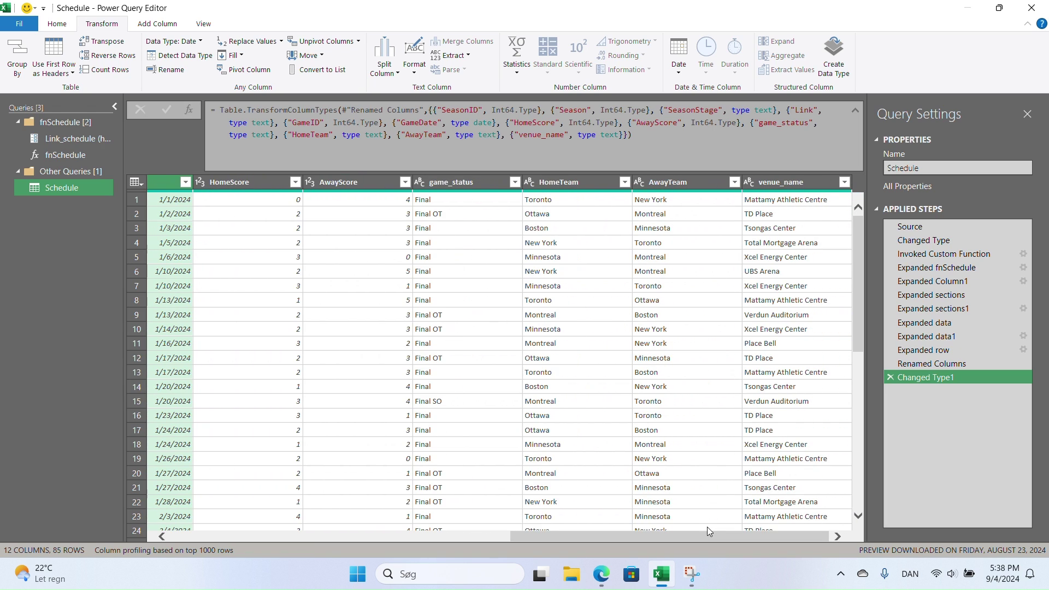
click(707, 526)
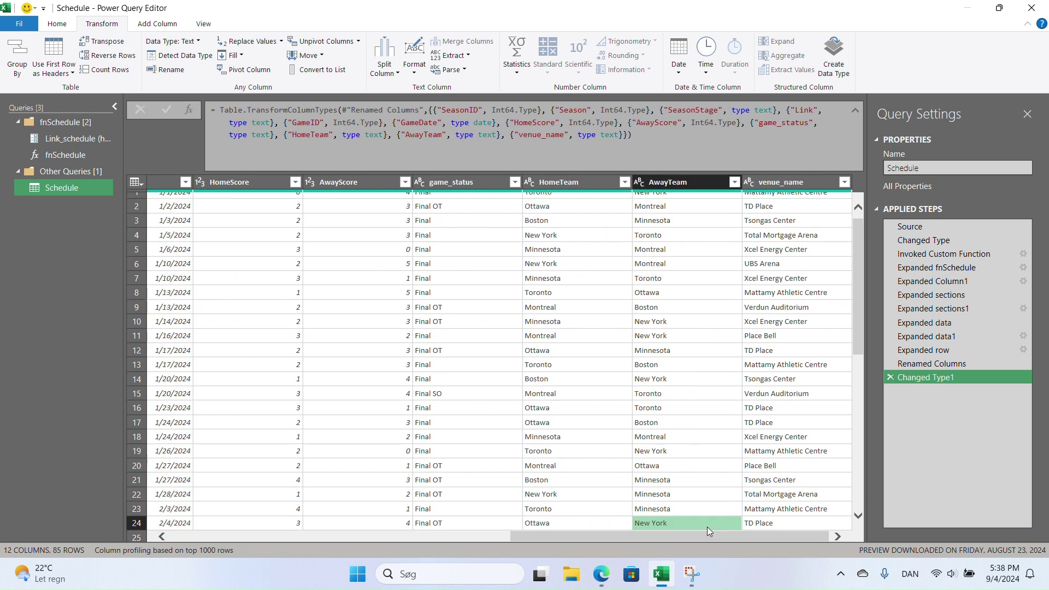
drag(712, 457, 578, 458)
drag(467, 481, 369, 484)
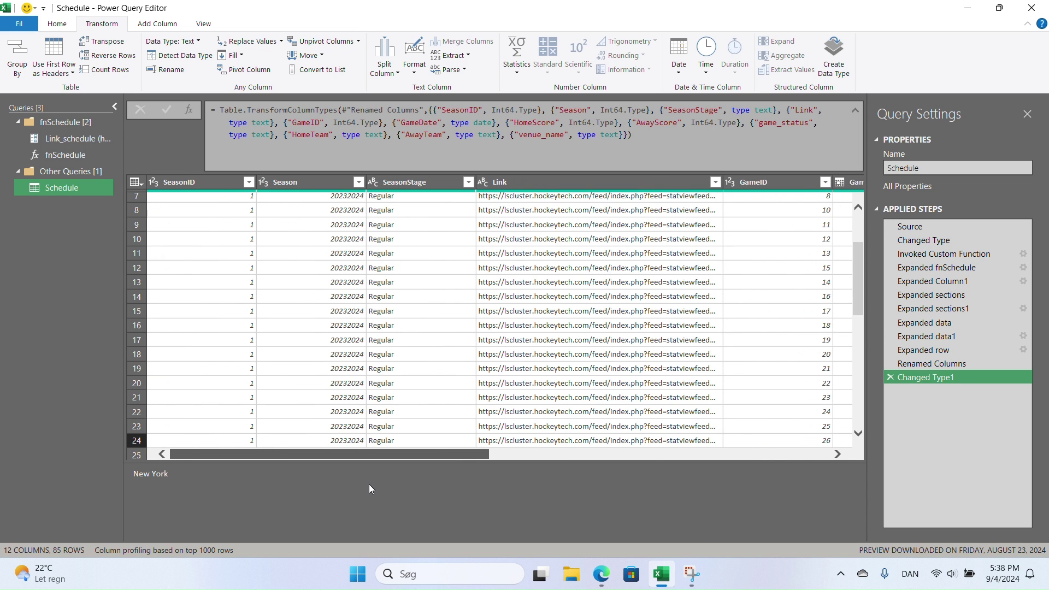
click(522, 184)
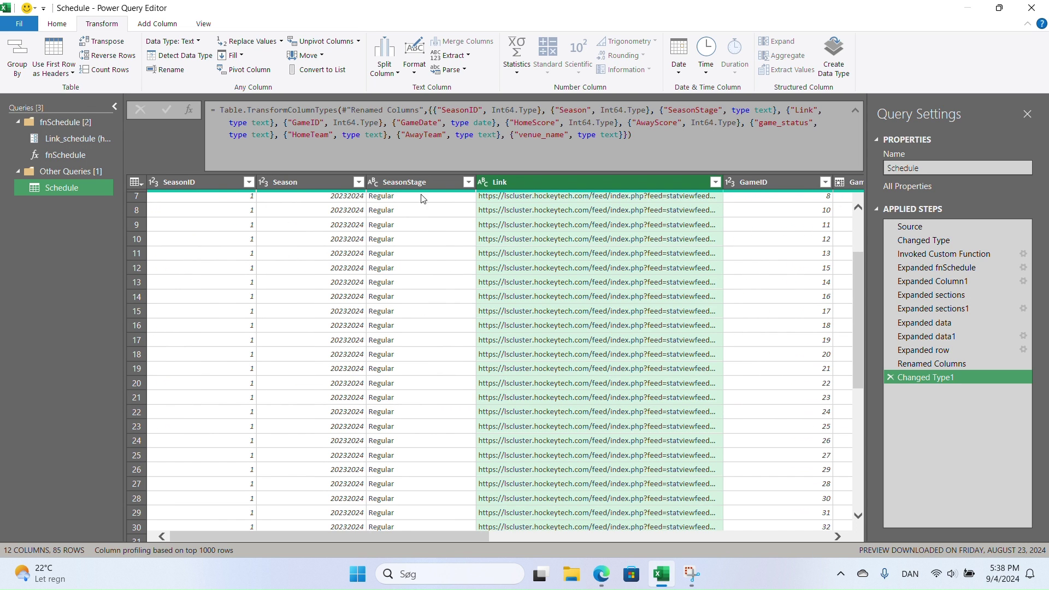
click(201, 184)
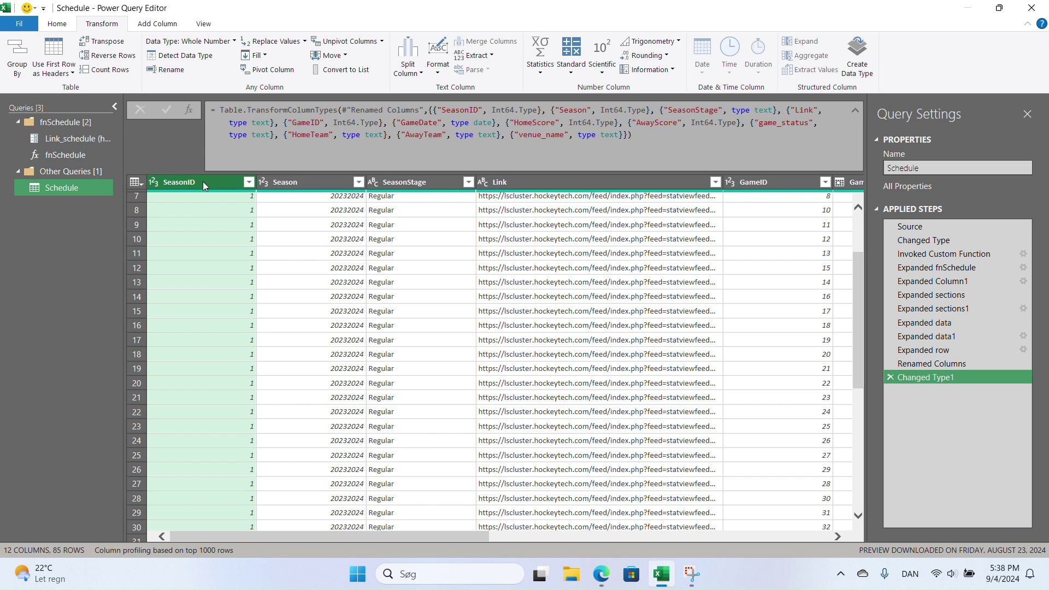
click(60, 26)
- Remove SeasonID and Link from the Schedule query, keeping 10 columns, and bring Edge forward
click(162, 56)
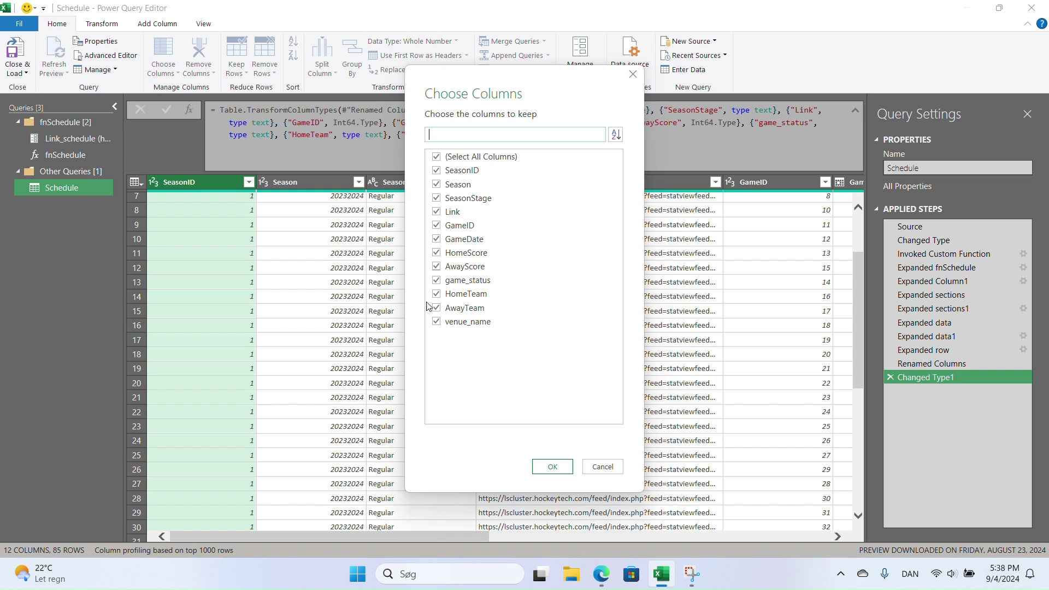
click(437, 170)
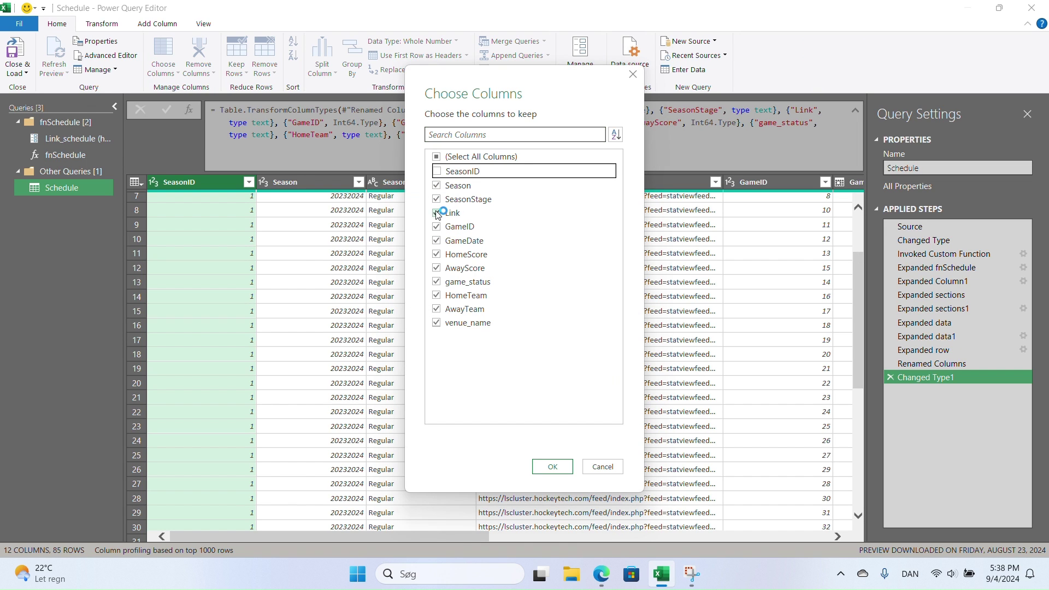
click(437, 213)
click(553, 467)
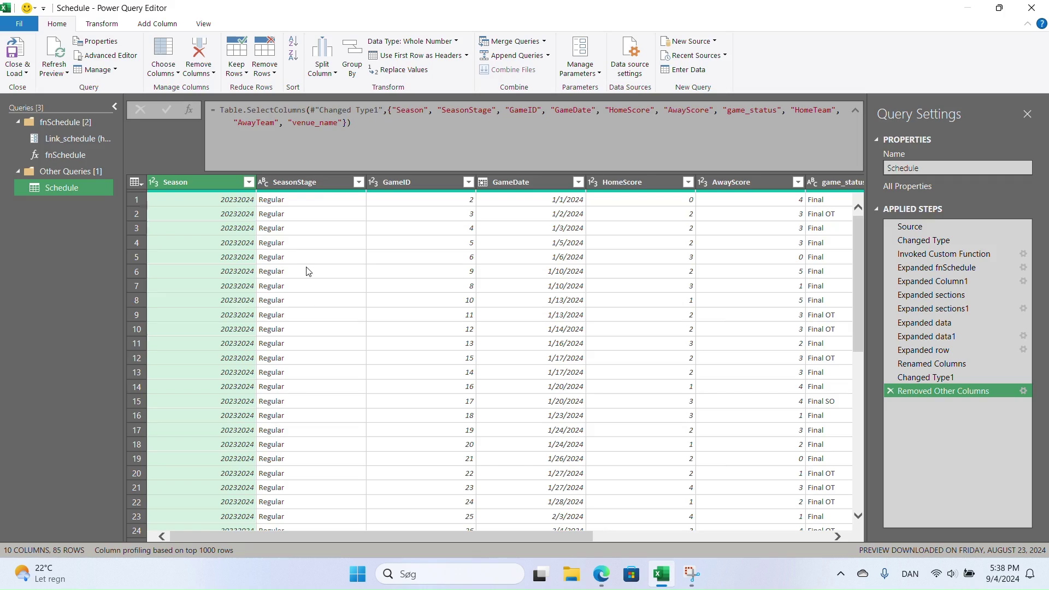
click(606, 574)
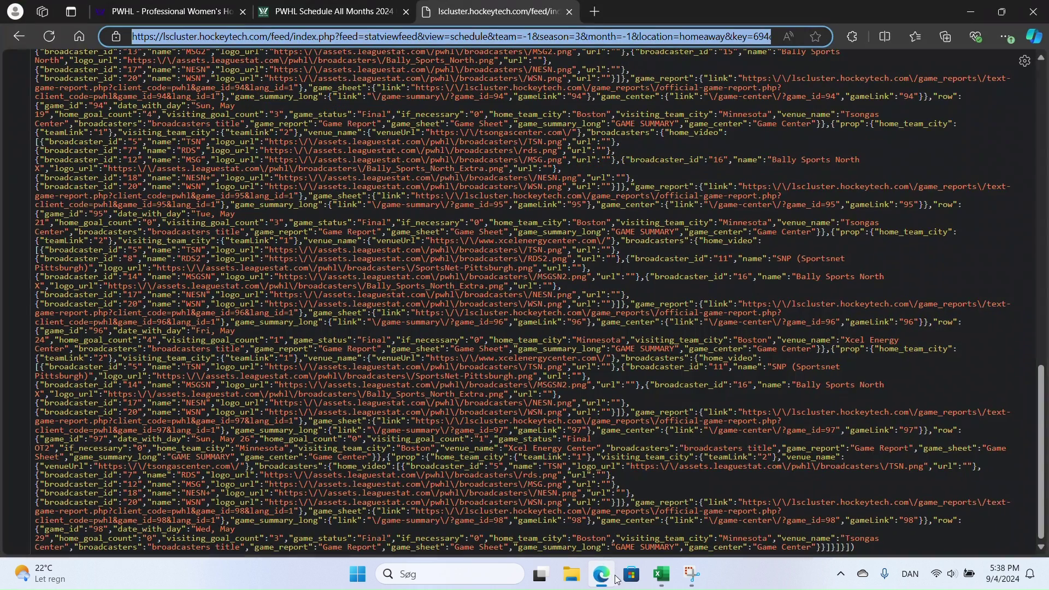
- Show the PWHL Schedule All Months tab without DevTools and scroll through the schedule table
click(340, 19)
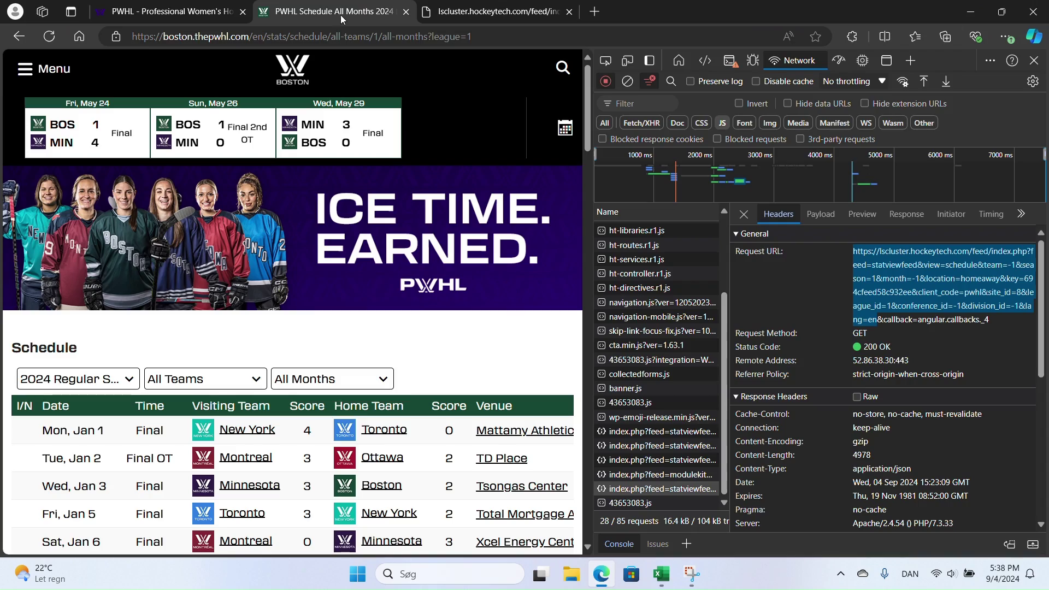
click(1034, 60)
scroll(682, 370, down, 5)
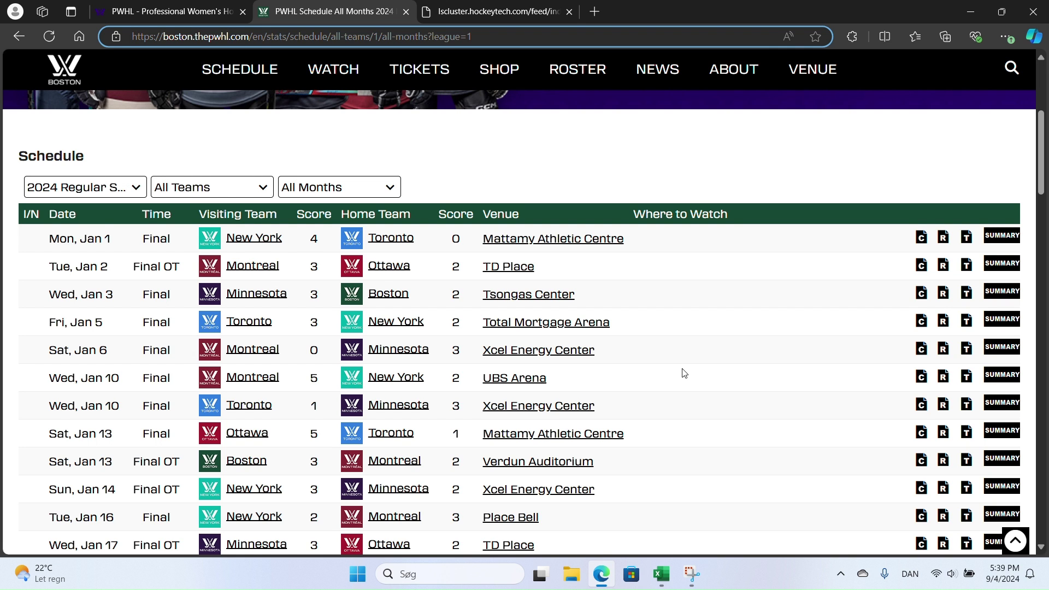
scroll(656, 351, up, 5)
- Go to the PWHL home tab and open Skater Stats for the 2024 Regular Season
click(164, 11)
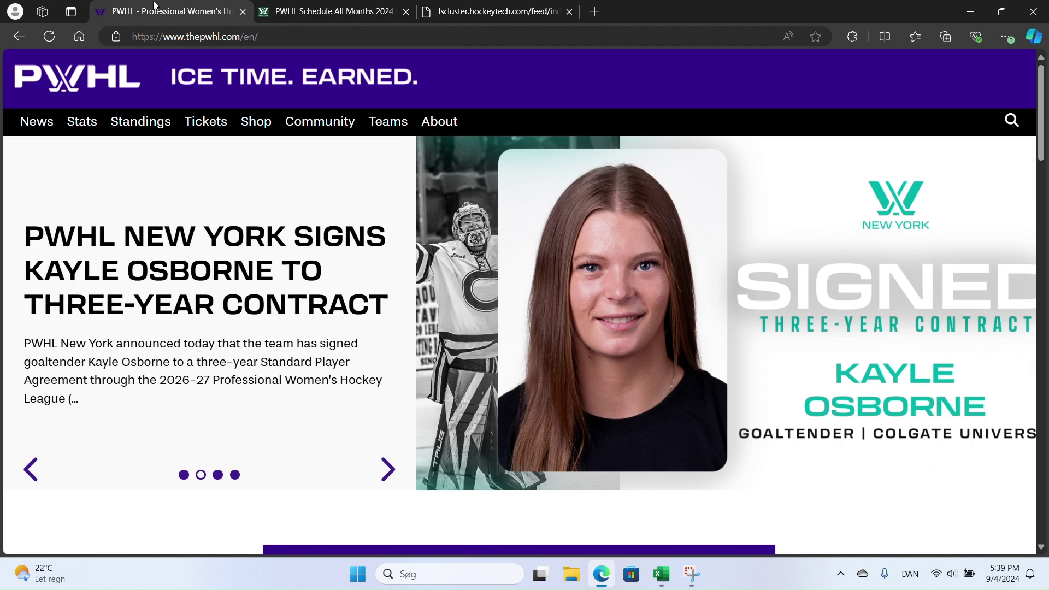
mouse_move(205, 121)
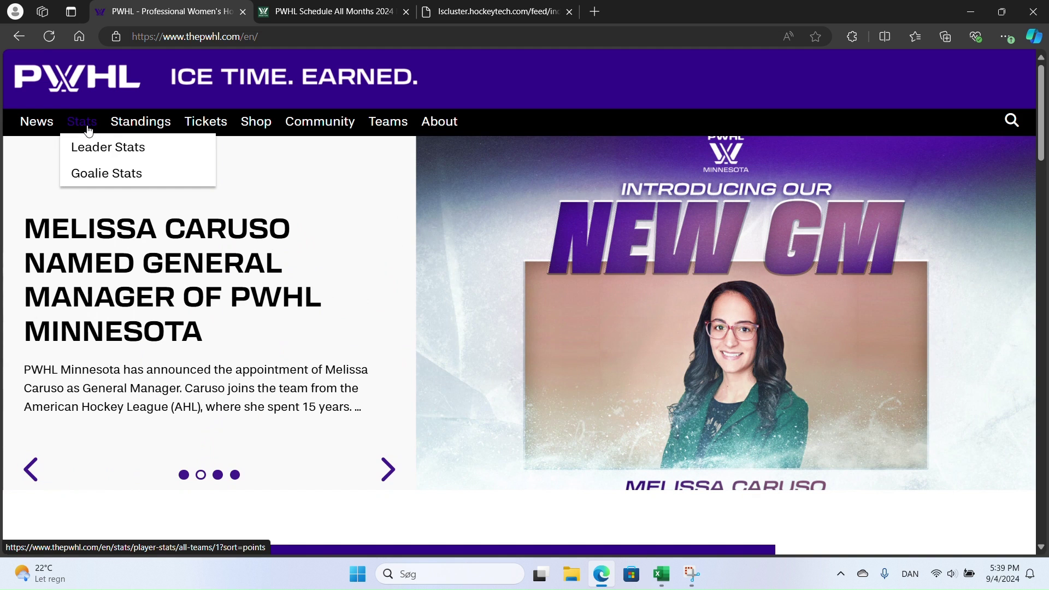
click(88, 130)
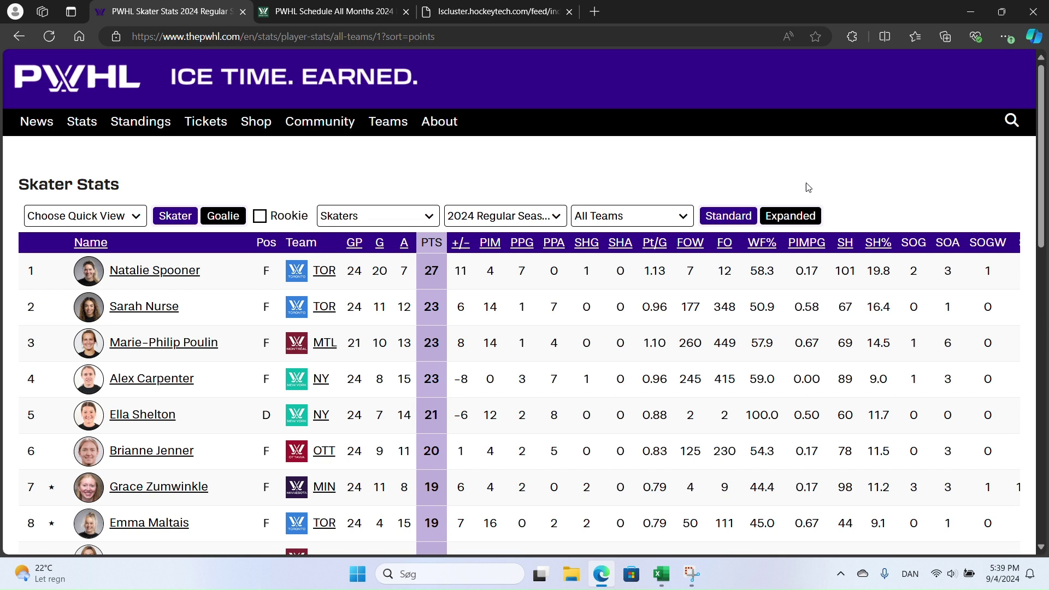
mouse_move(366, 14)
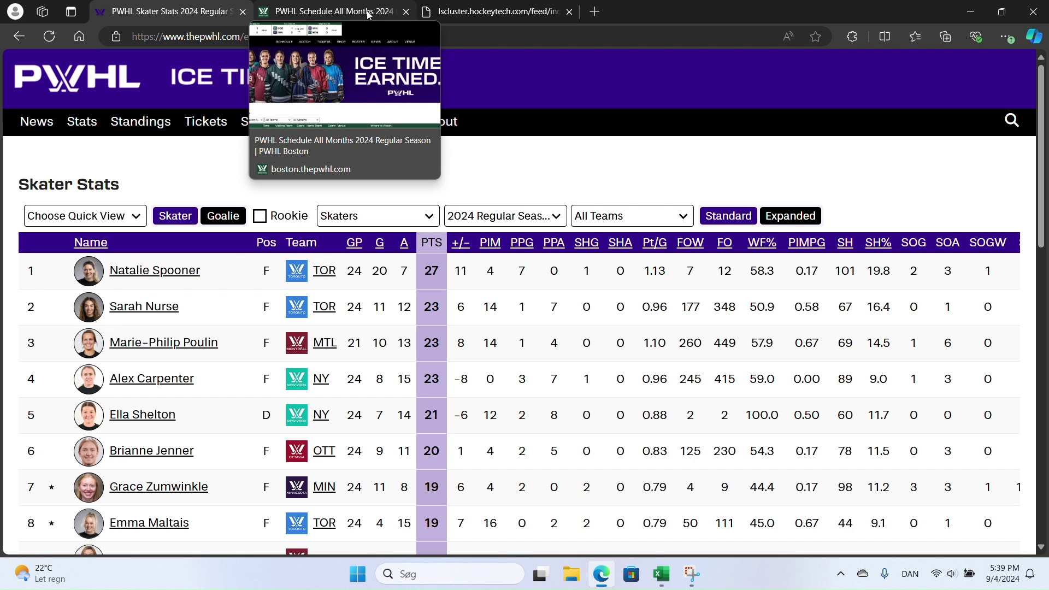
- Open the Game Center for the first-row New York at Toronto game on the PWHL schedule
click(463, 14)
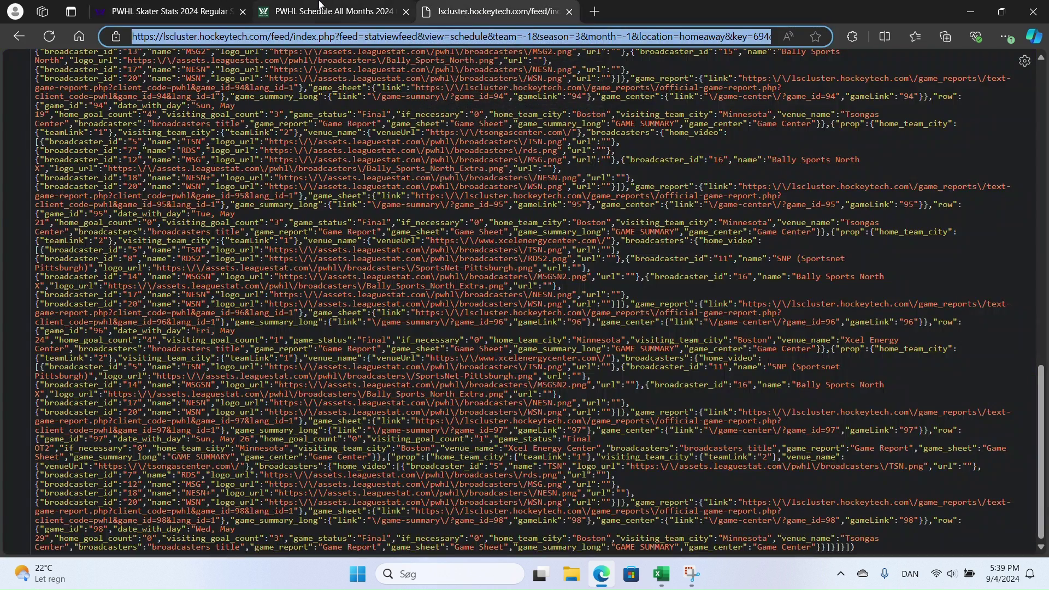
click(320, 6)
scroll(501, 213, down, 3)
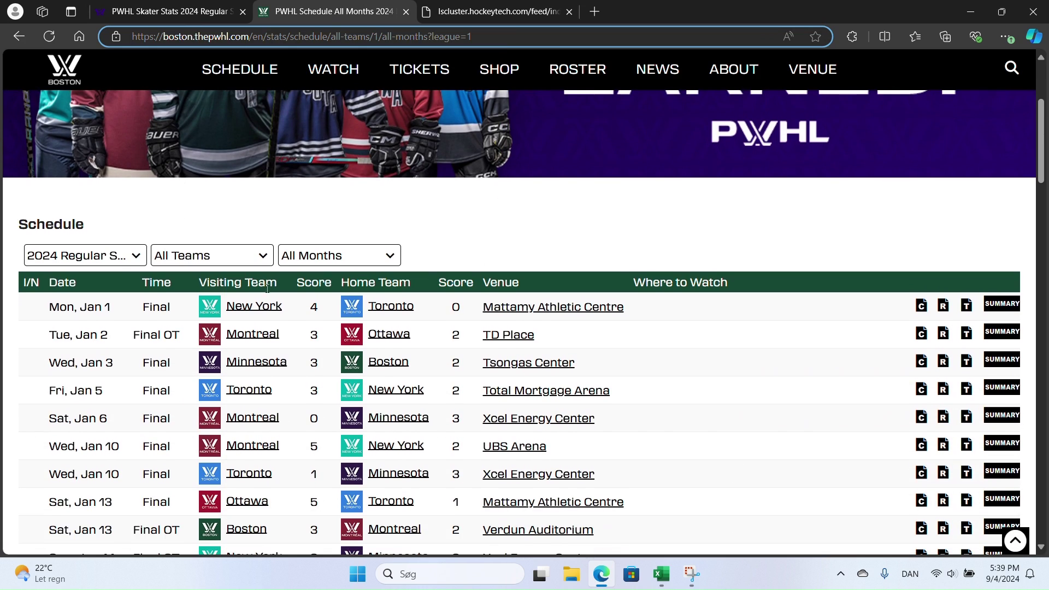
click(922, 307)
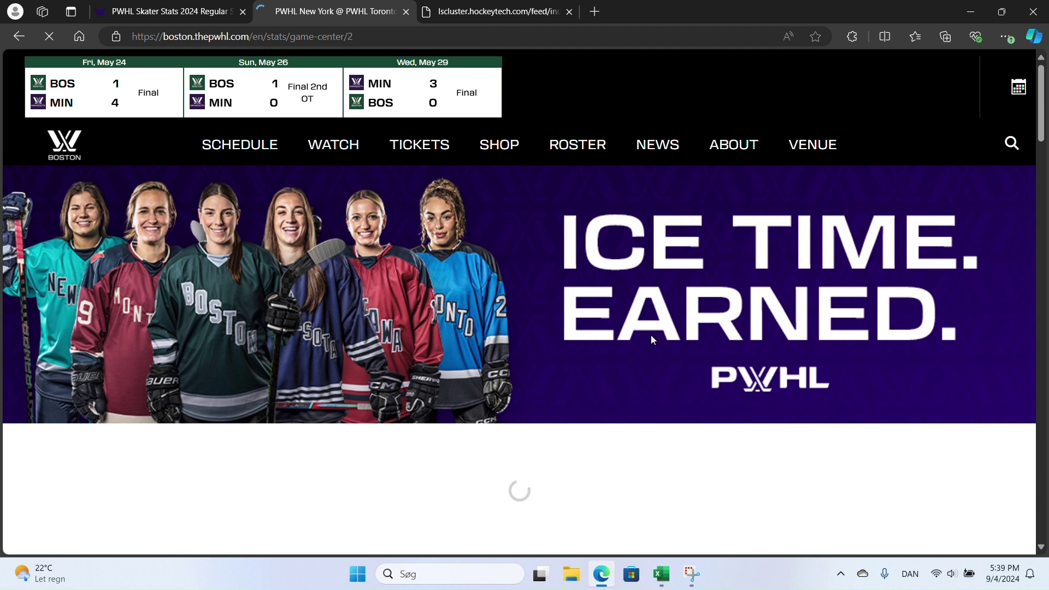
- Scroll through both teams' skater box scores in the game center
scroll(587, 283, down, 1)
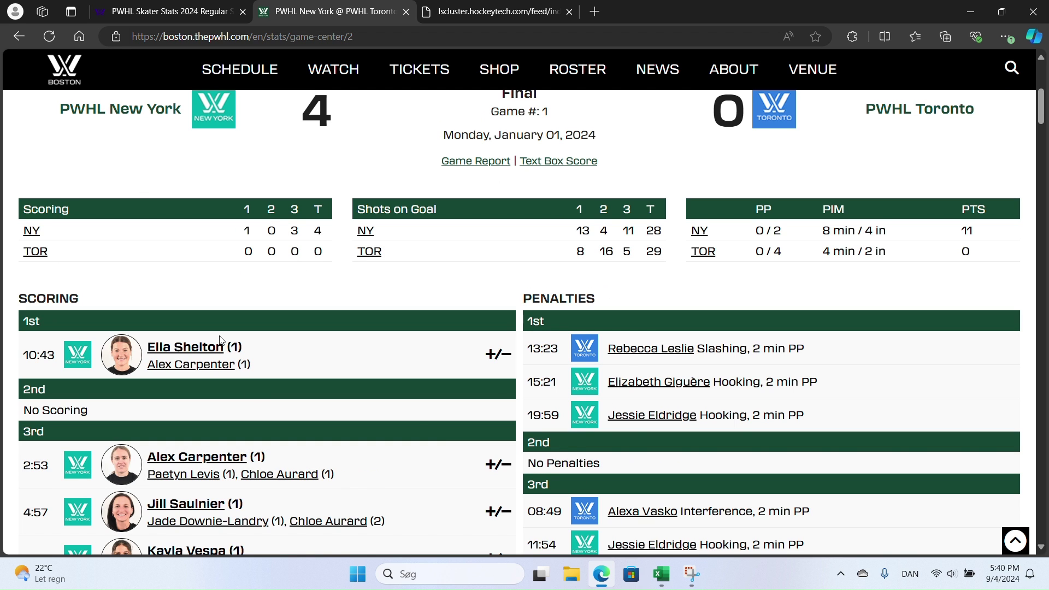
scroll(454, 416, down, 6)
scroll(455, 421, down, 4)
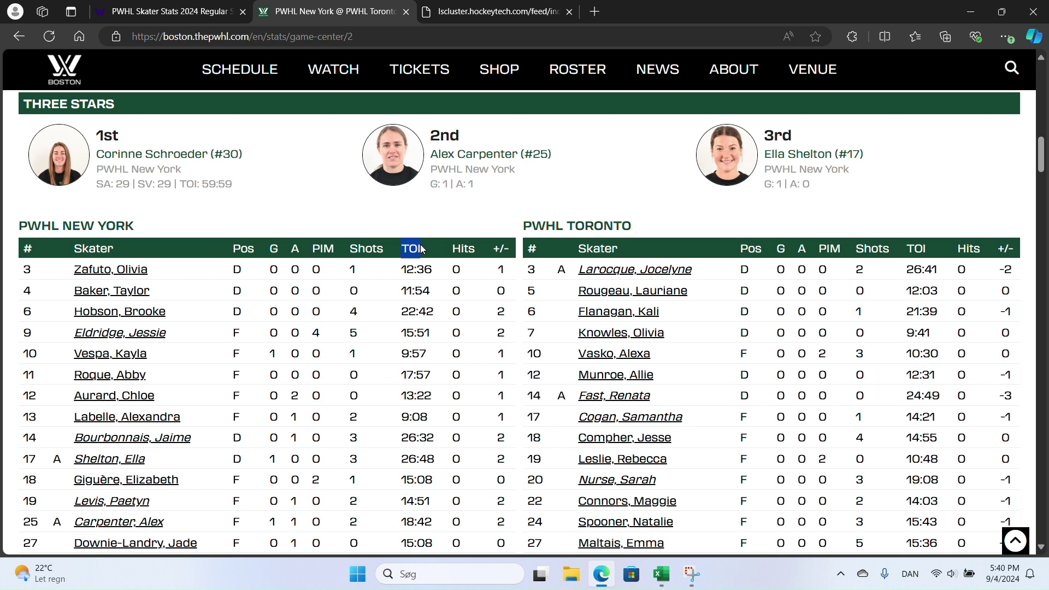
scroll(407, 255, down, 10)
scroll(406, 255, down, 10)
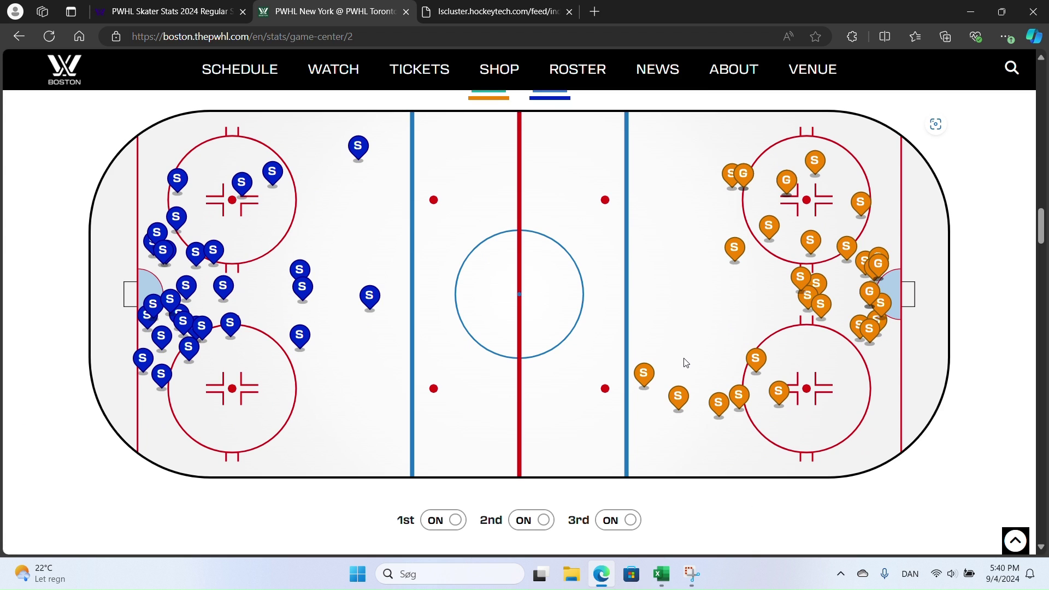
scroll(978, 331, down, 3)
scroll(979, 332, up, 5)
scroll(977, 329, up, 15)
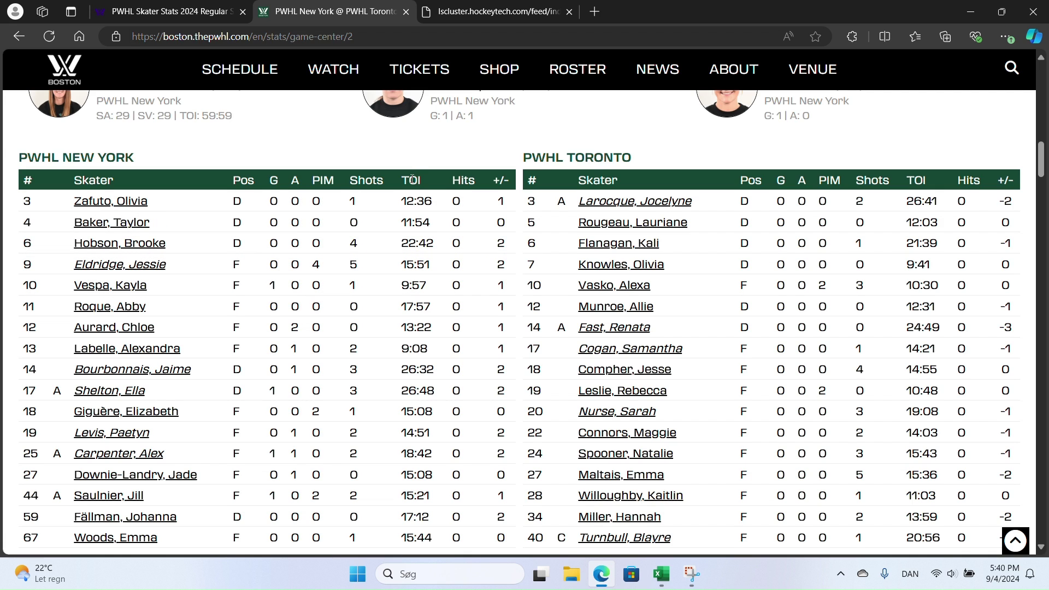
mouse_move(406, 179)
mouse_down()
mouse_move(434, 191)
mouse_move(415, 164)
mouse_up()
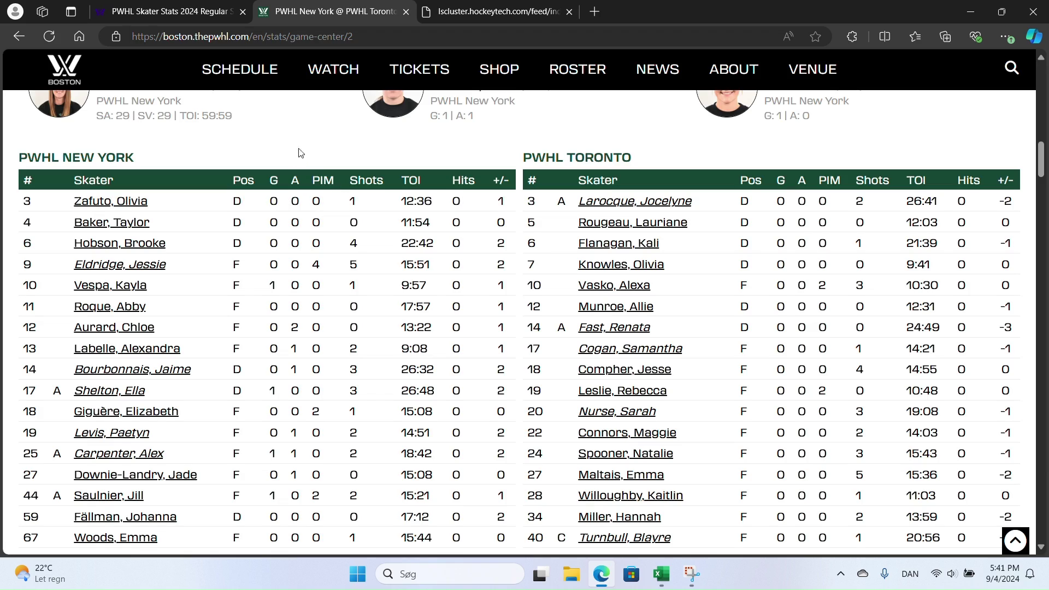
- Scroll back to the top of the New York–Toronto game-center page and open its right-click menu
scroll(310, 150, up, 2)
scroll(310, 152, up, 15)
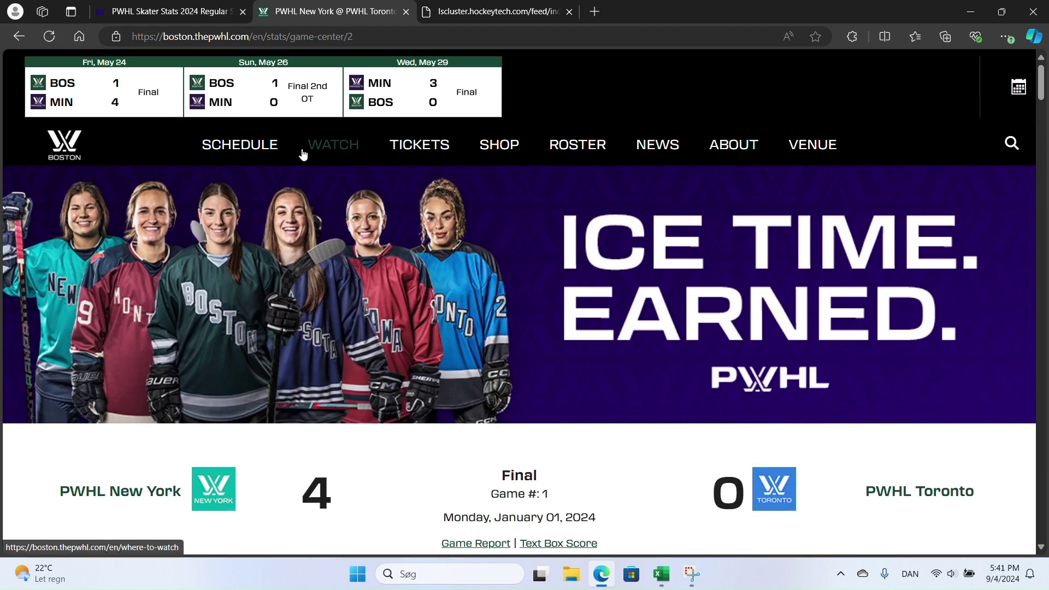
scroll(300, 151, down, 6)
scroll(382, 227, up, 6)
scroll(355, 306, down, 2)
right_click(308, 366)
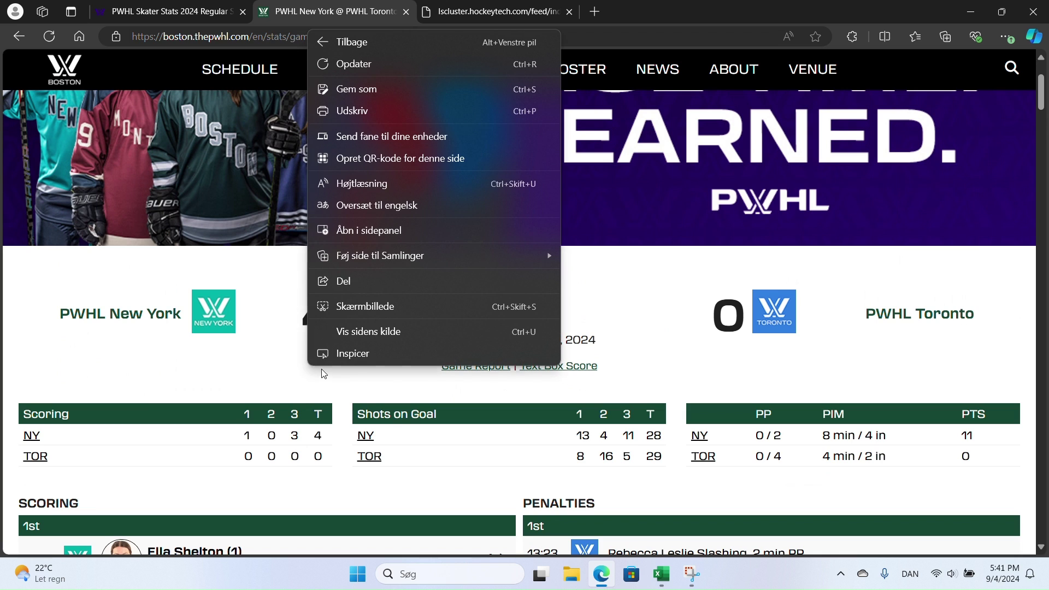
- Open DevTools, record the page's network traffic, and select the teamsForSeason request's full URL
click(366, 362)
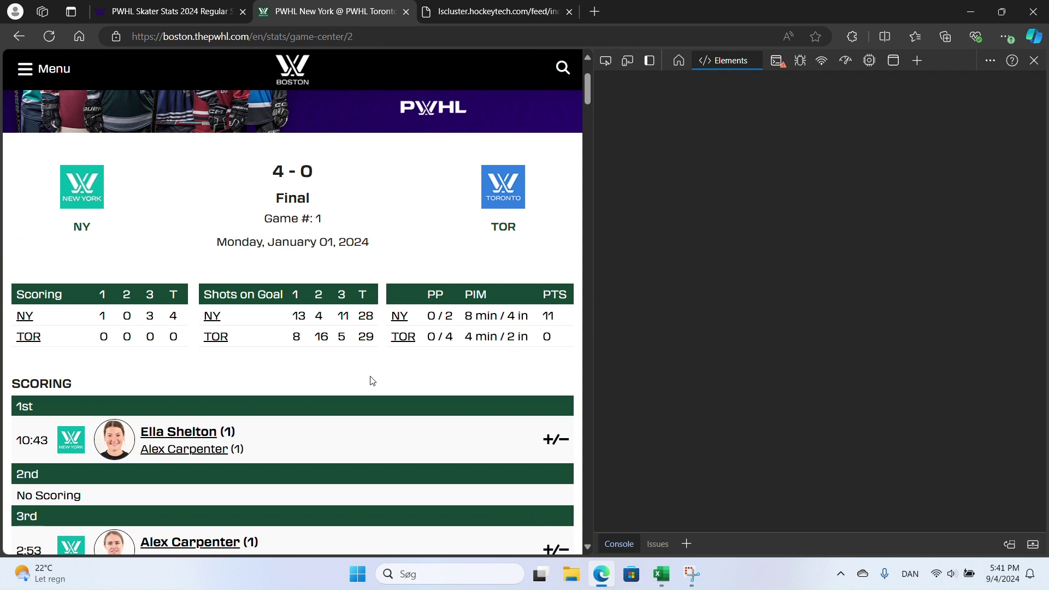
click(821, 60)
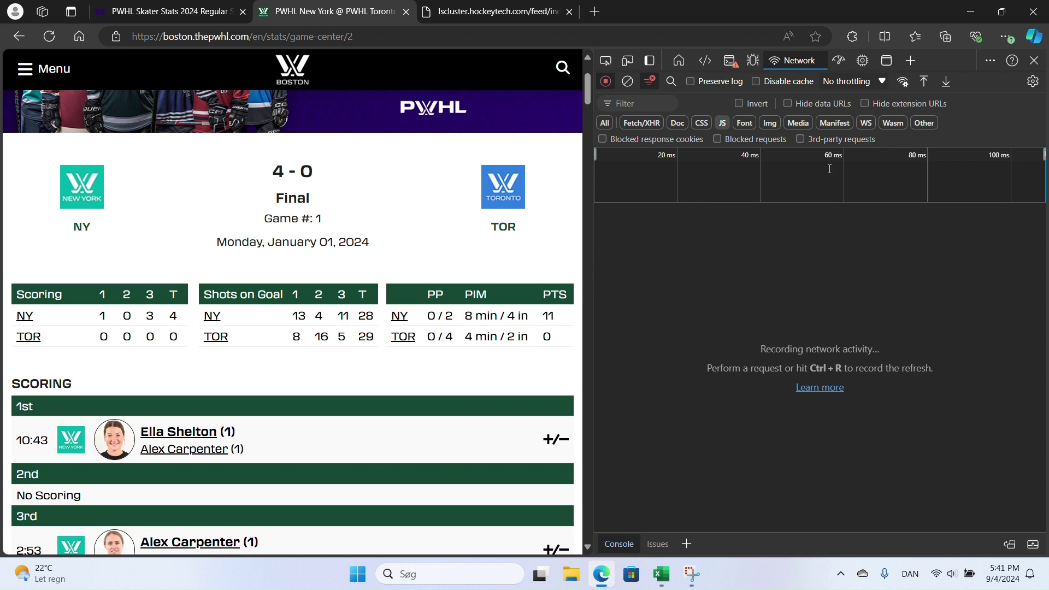
click(53, 38)
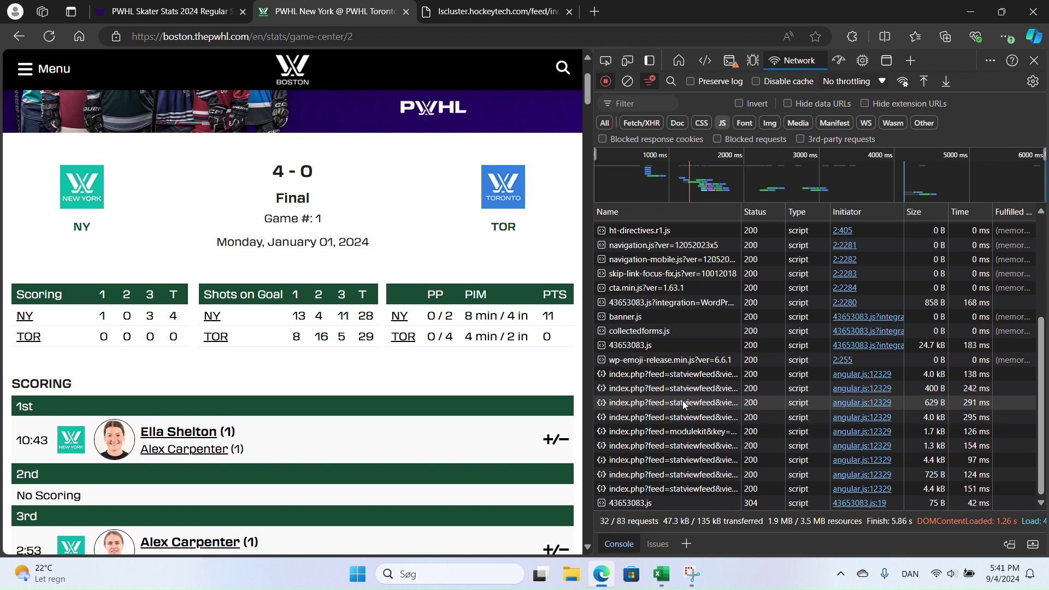
click(656, 489)
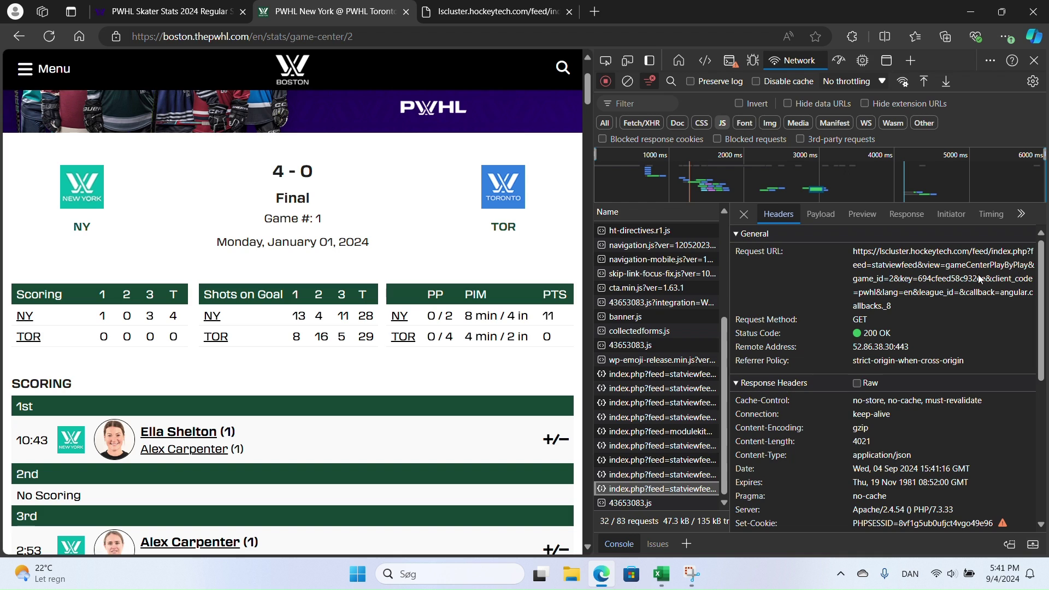
click(705, 475)
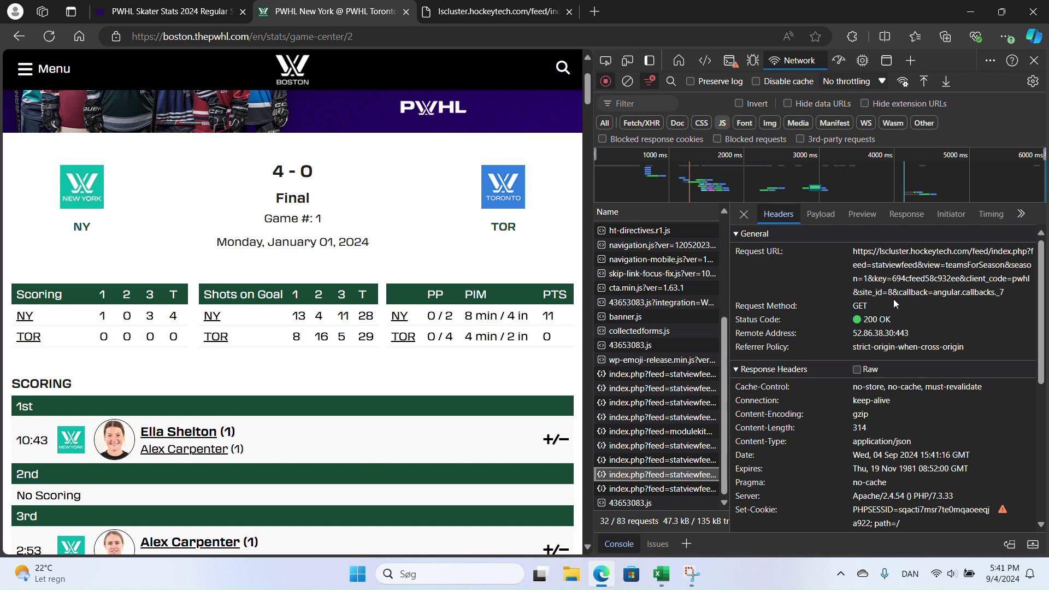
drag(892, 299, 853, 252)
key(ctrl+c)
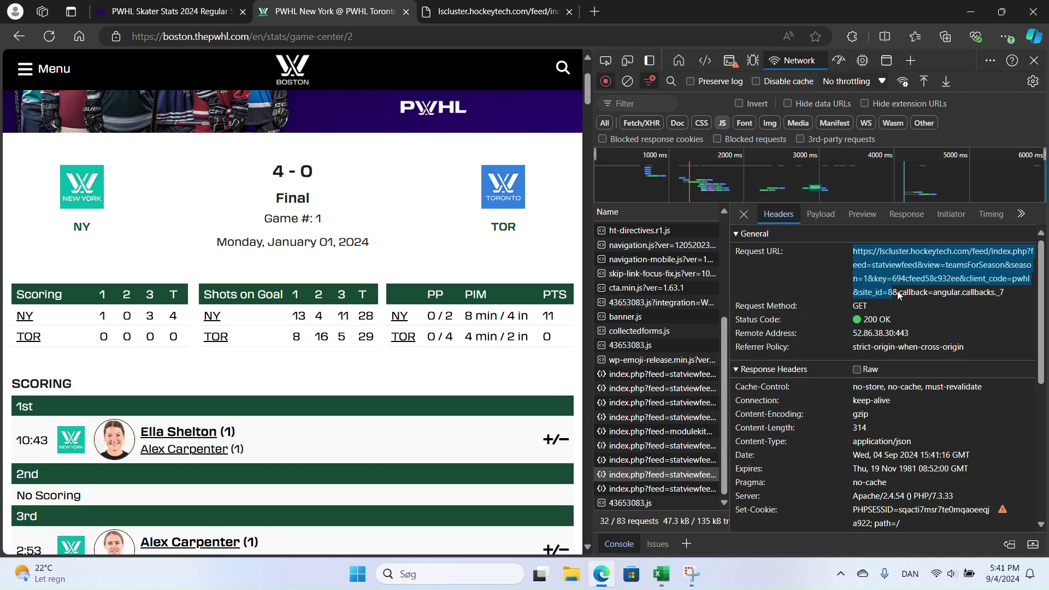
- Load the copied teamsForSeason feed URL in the lscluster tab
click(530, 5)
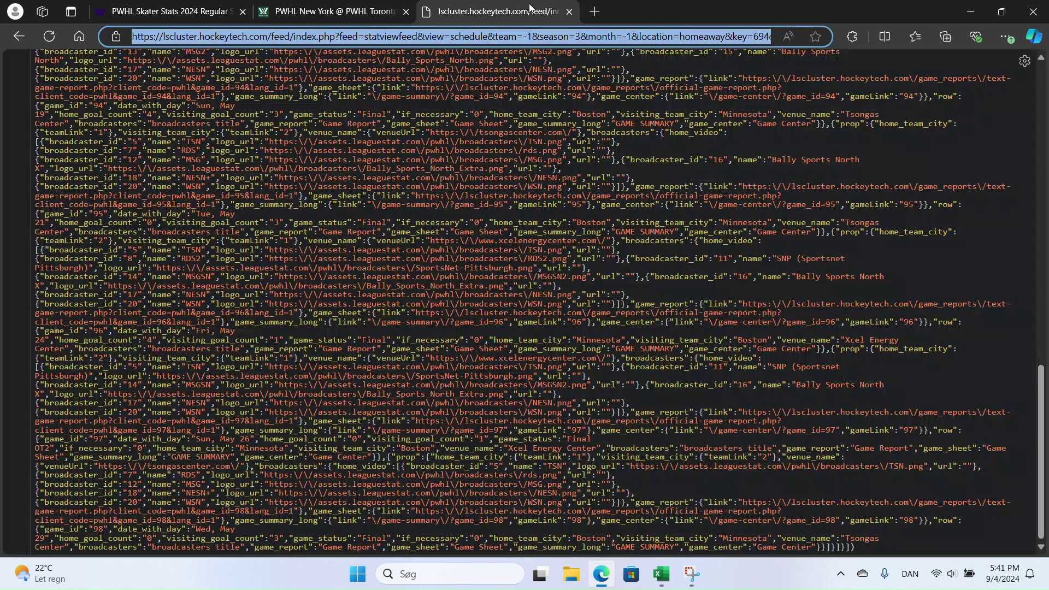
key(ctrl+v)
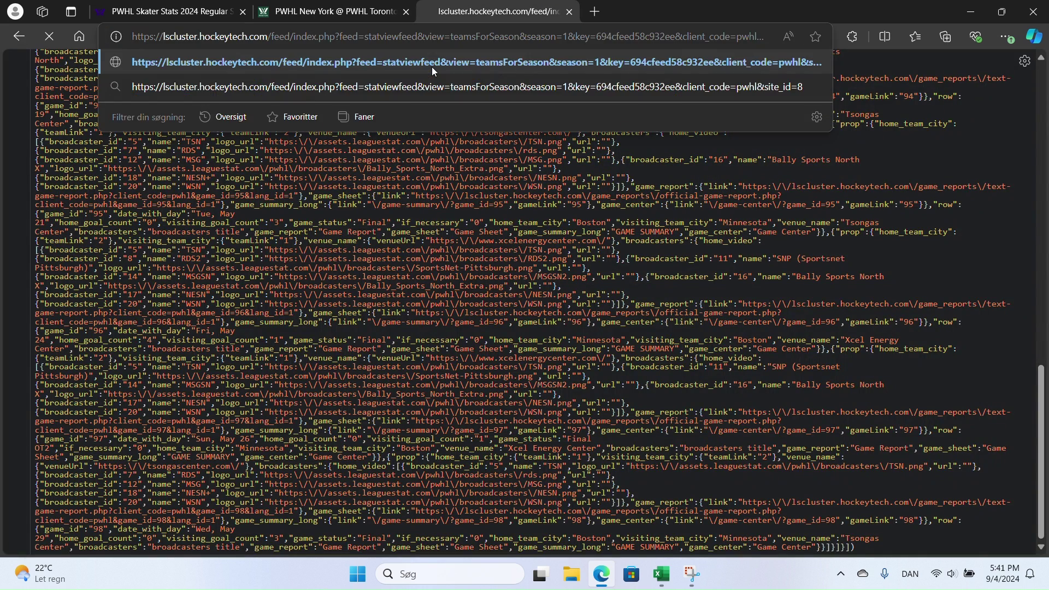
key(Return)
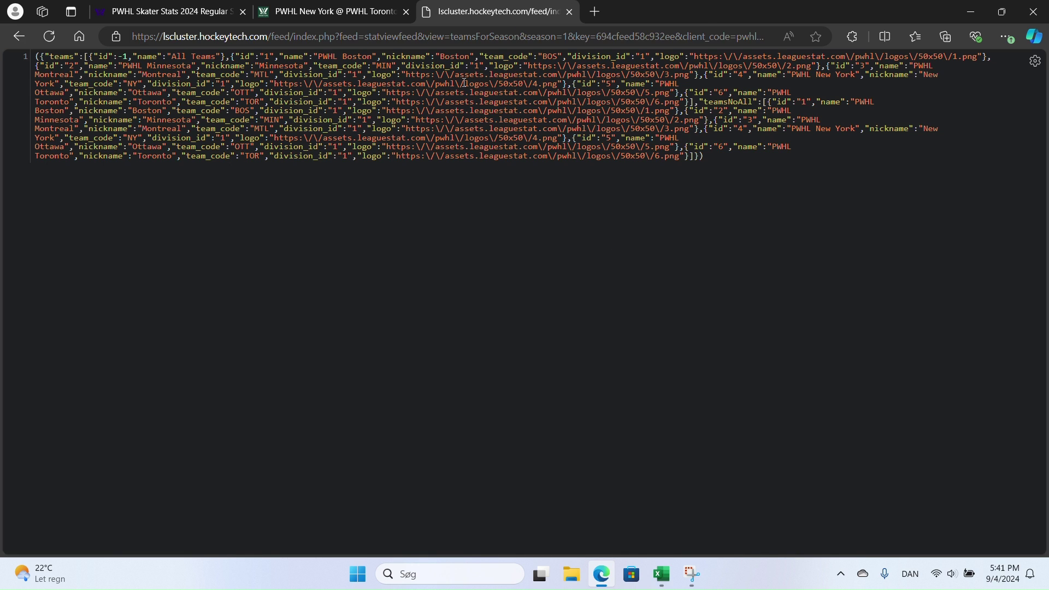
- On the game page's network list, select the full URL of the gameSummary request
click(300, 10)
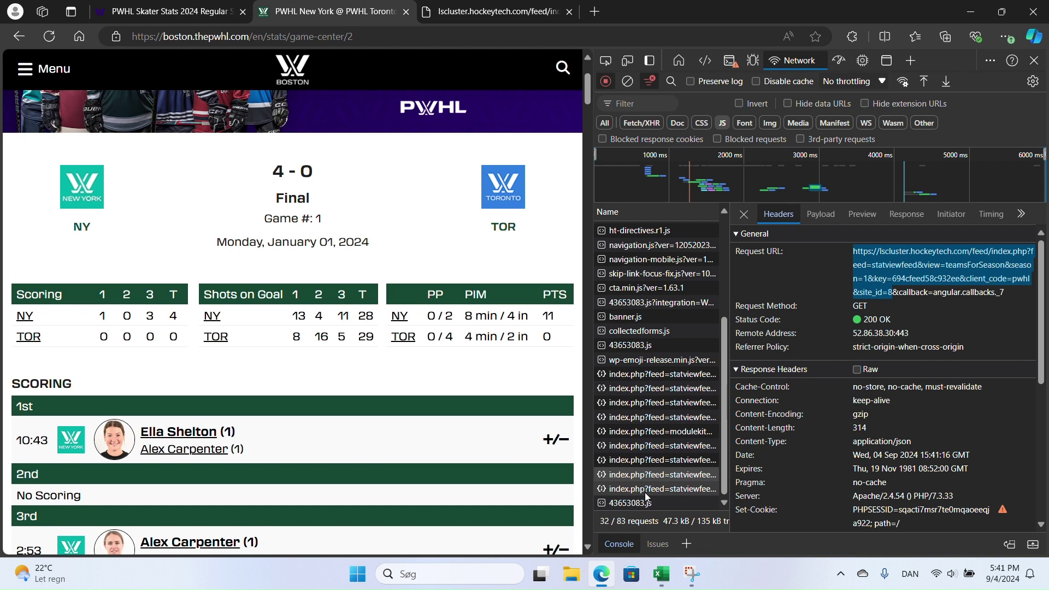
click(661, 462)
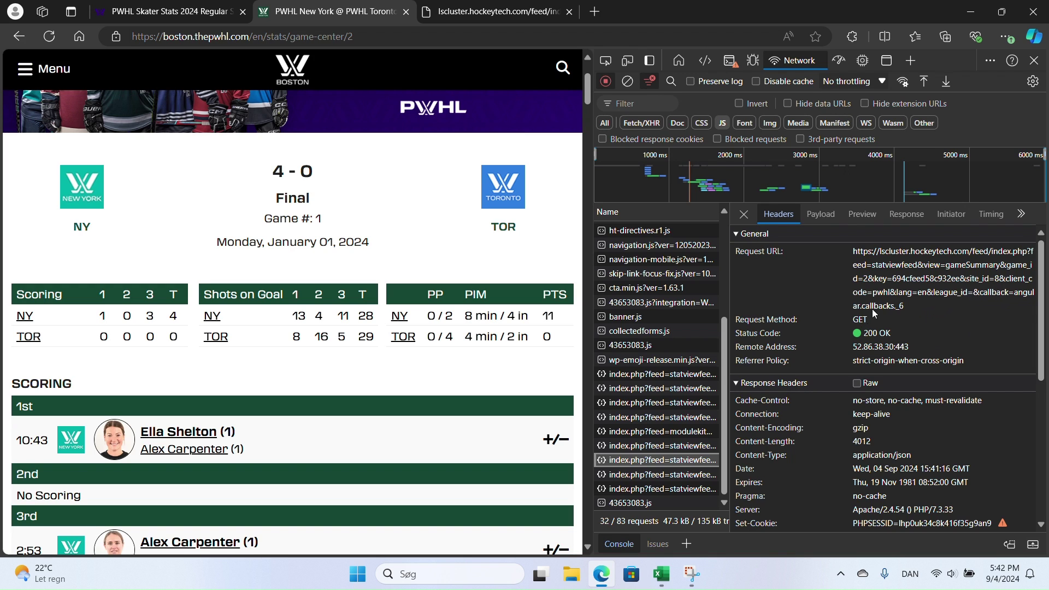
drag(971, 297, 852, 252)
key(ctrl+c)
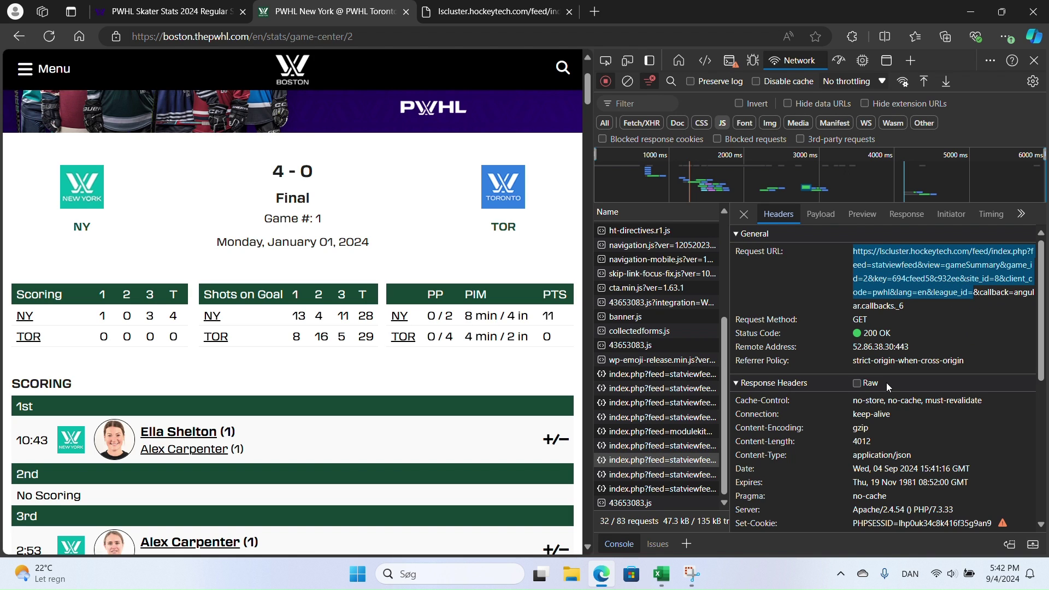
- Paste the gameSummary URL into the lscluster tab and load the game 2 JSON
click(525, 15)
click(489, 40)
key(ctrl+v)
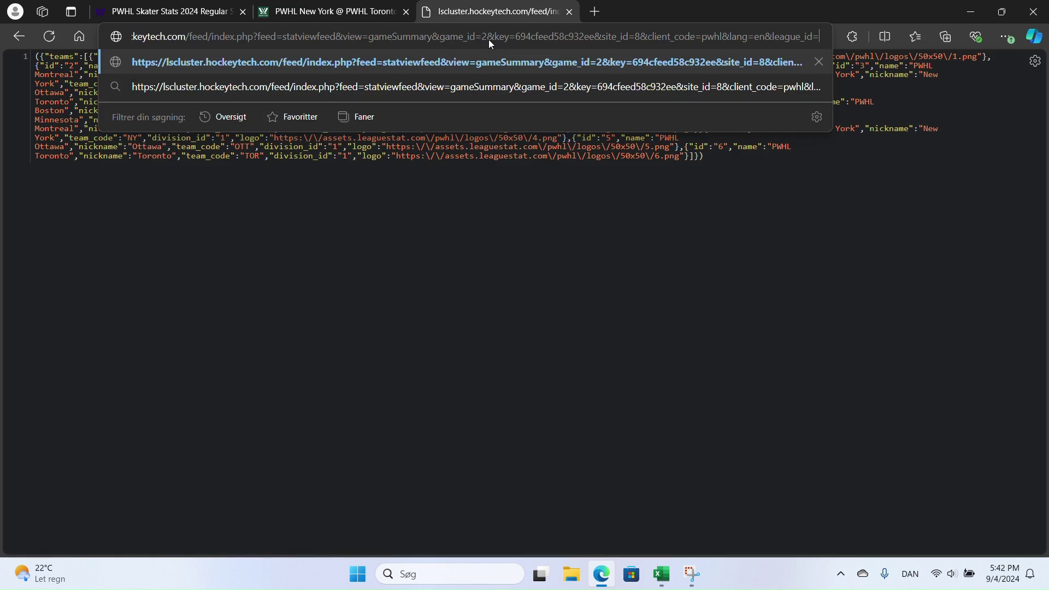
key(Return)
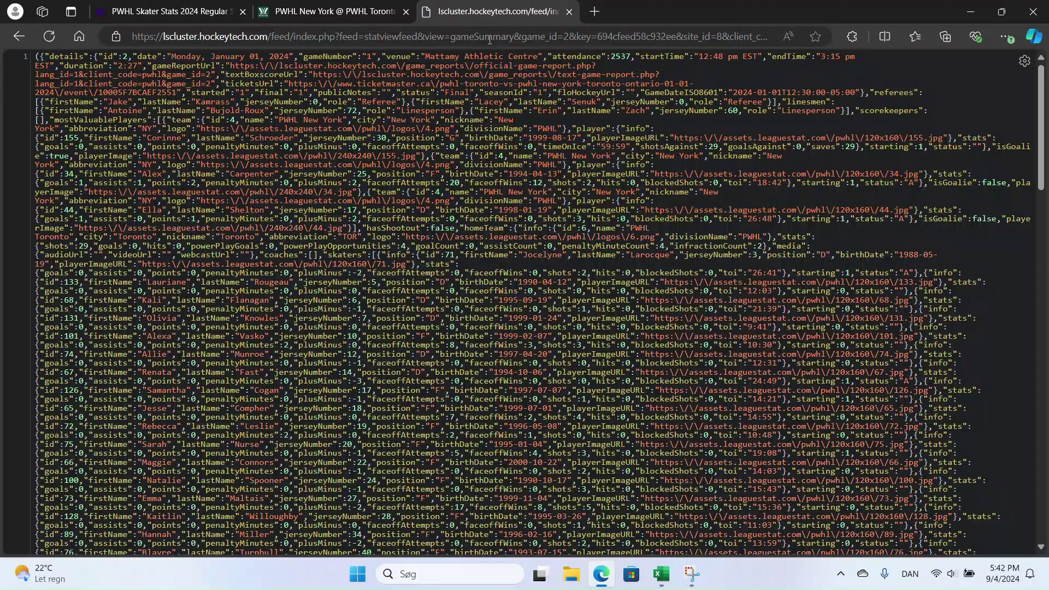
- Scroll through the game summary JSON, select its address, and return to Power Query Editor
scroll(471, 219, down, 20)
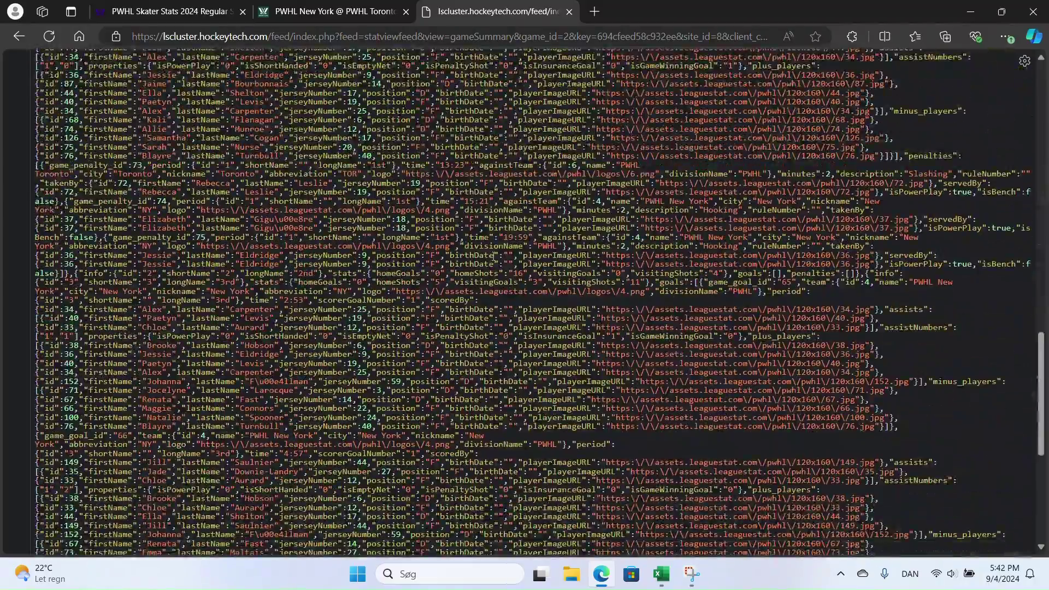
scroll(493, 255, down, 1)
scroll(529, 292, down, 5)
scroll(529, 292, up, 20)
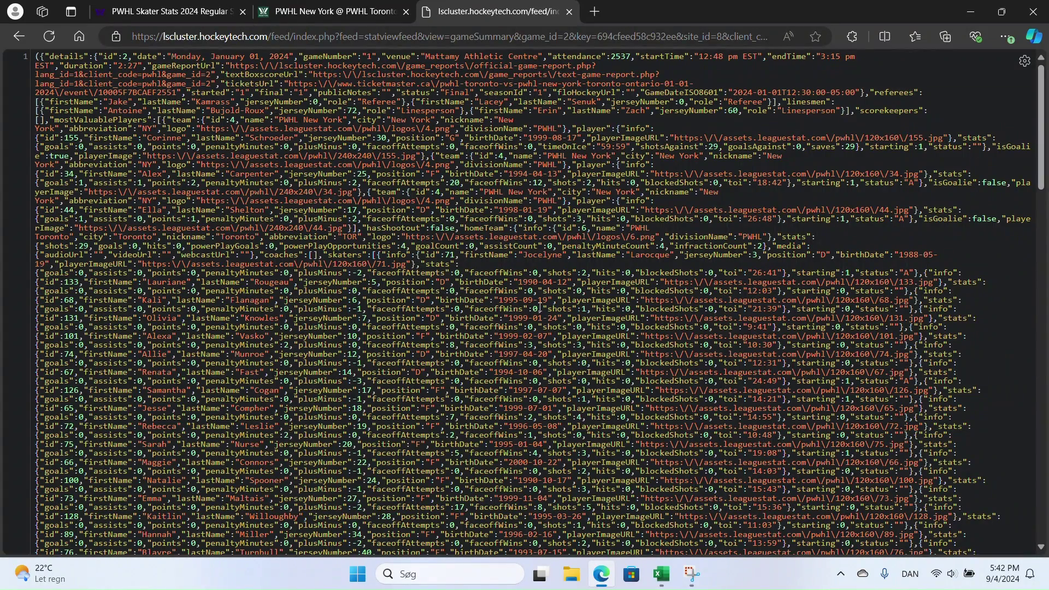
click(433, 36)
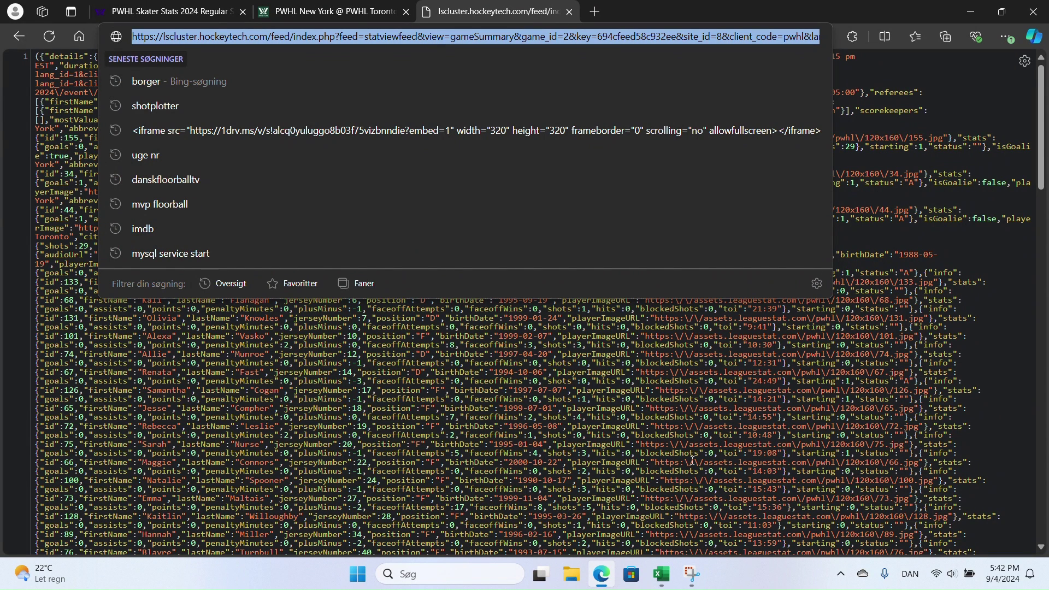
click(662, 574)
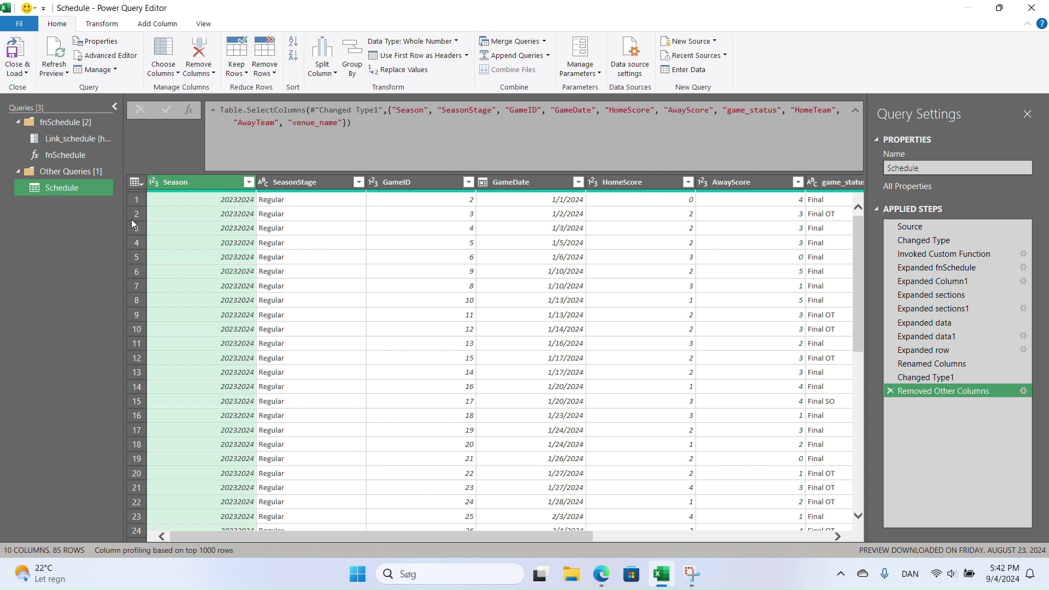
- Duplicate the Schedule query and rename the copy Players
right_click(50, 189)
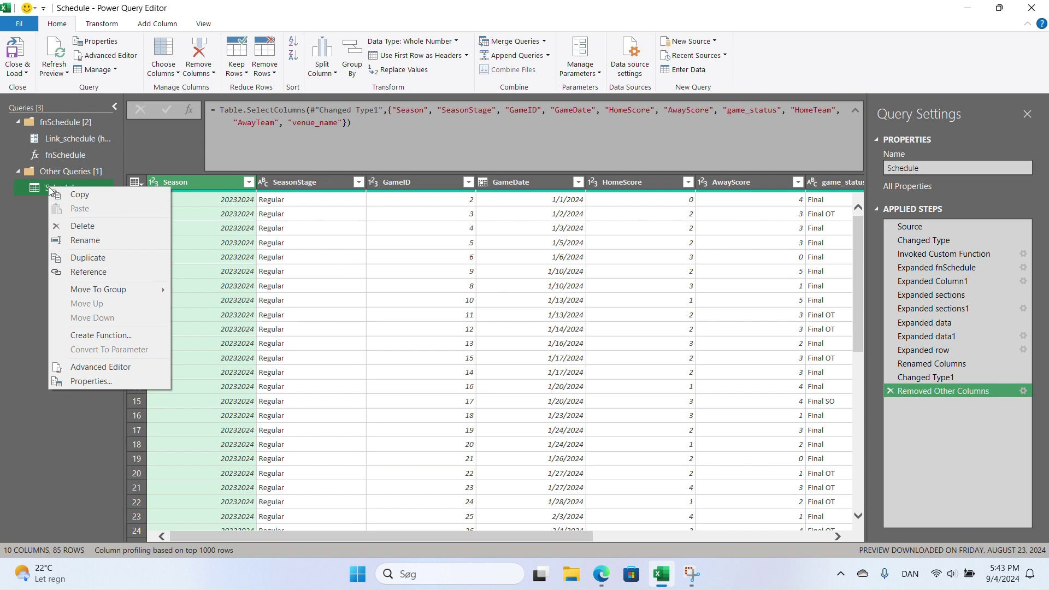
click(94, 257)
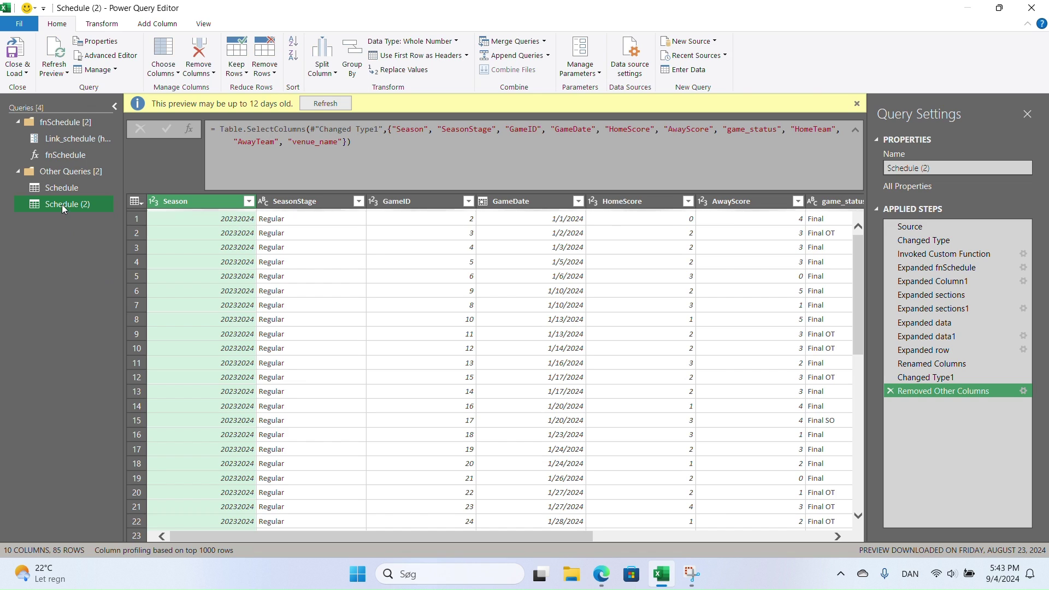
double_click(63, 204)
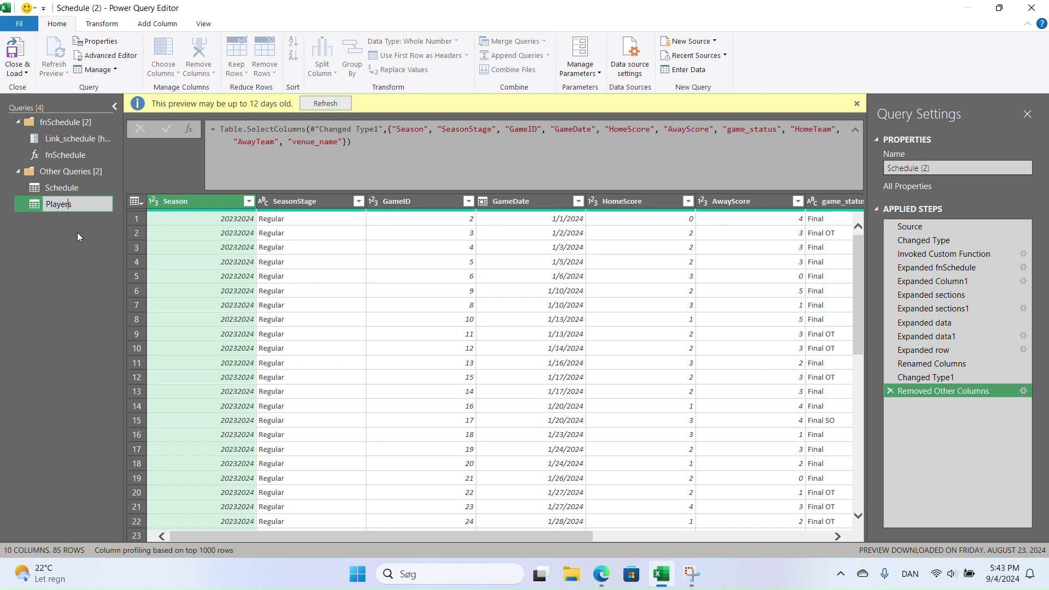
key(Return)
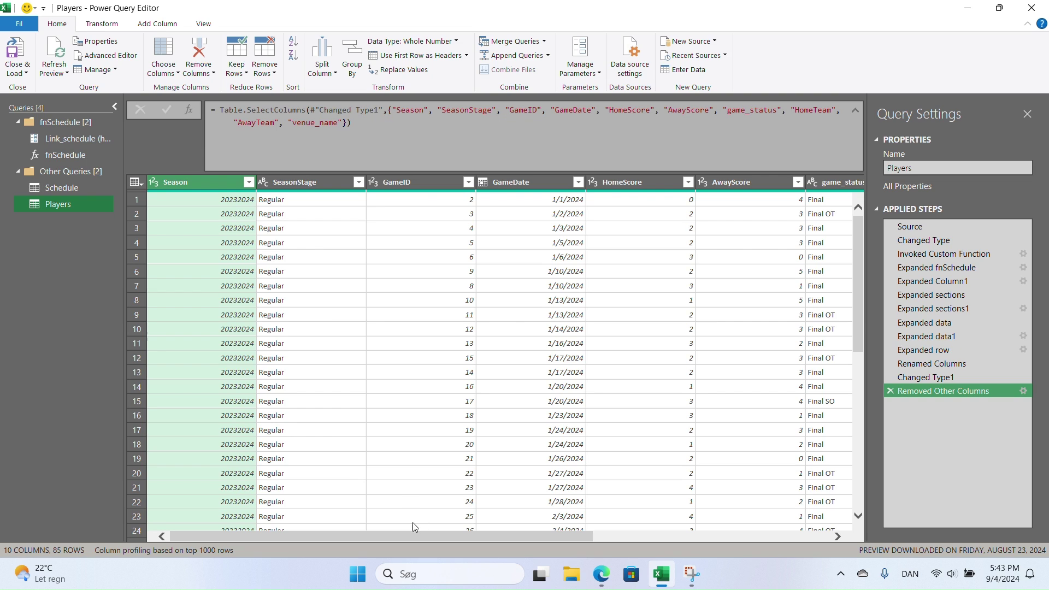
drag(417, 535, 463, 536)
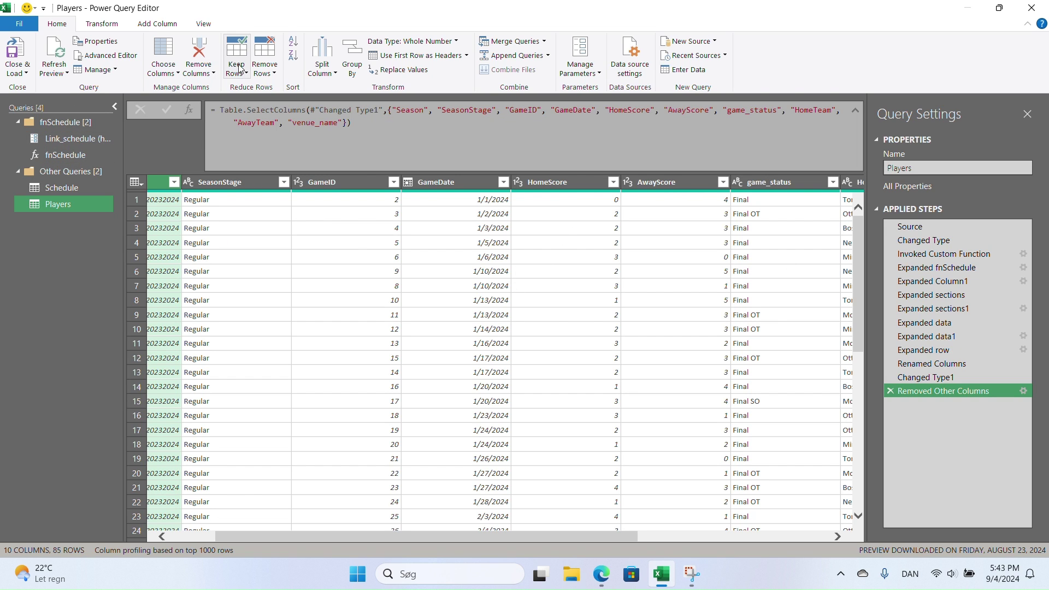
- Keep only the Season, SeasonStage, GameID and GameDate columns in Players
click(163, 57)
click(436, 322)
click(436, 294)
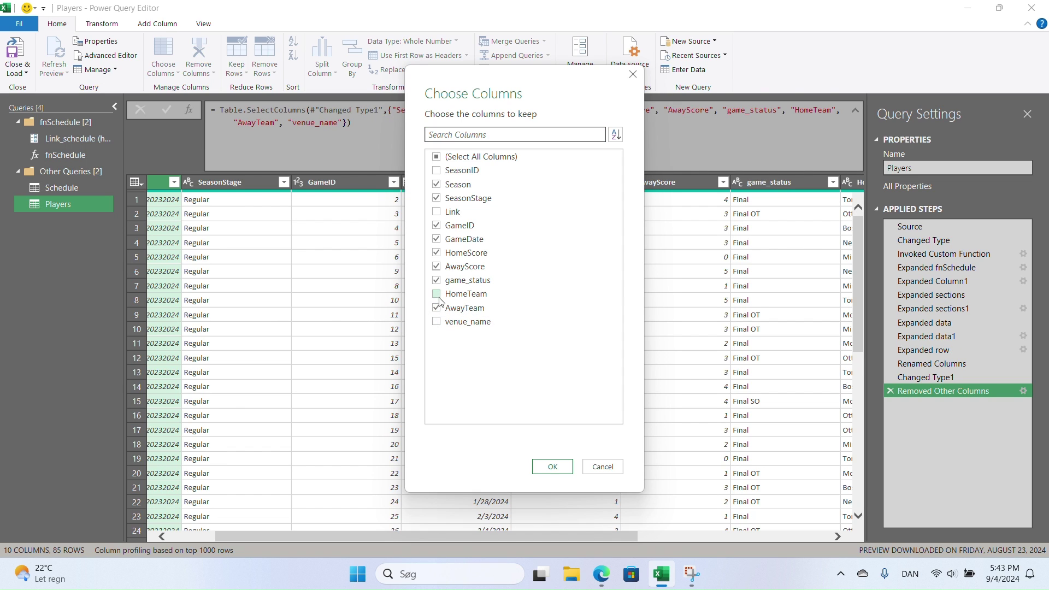
click(436, 308)
click(436, 280)
click(436, 266)
click(436, 252)
click(552, 463)
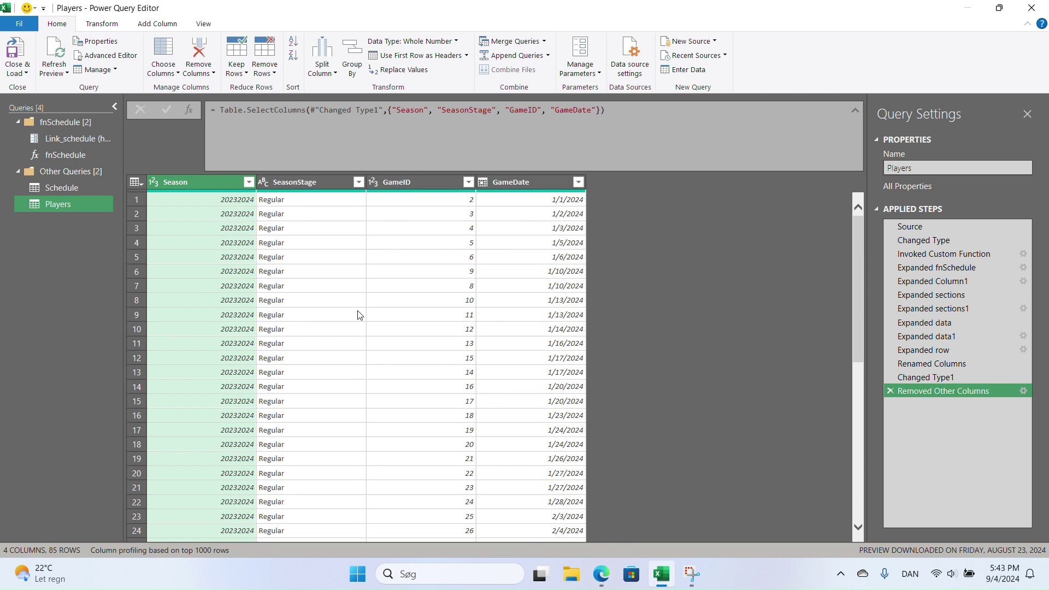
- Change the GameID column to text type and minimize the Edge JSON feed window
click(373, 183)
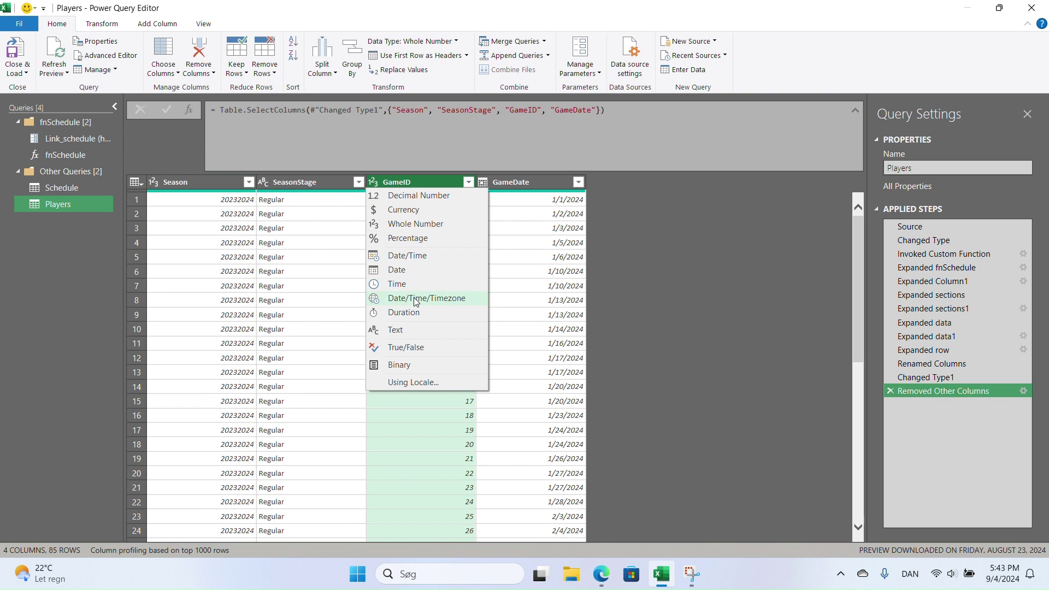
click(402, 329)
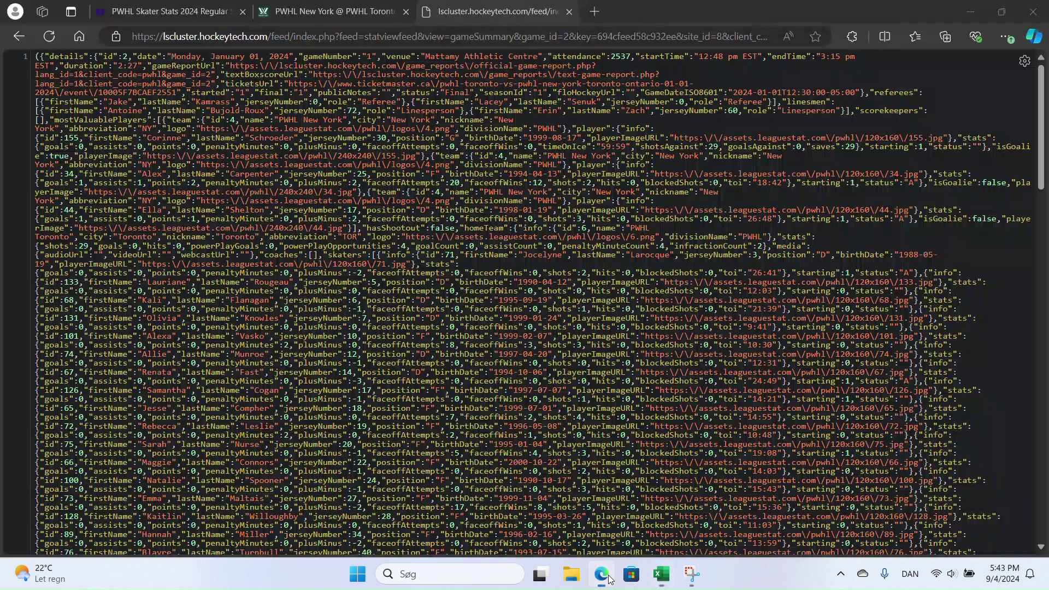
click(601, 573)
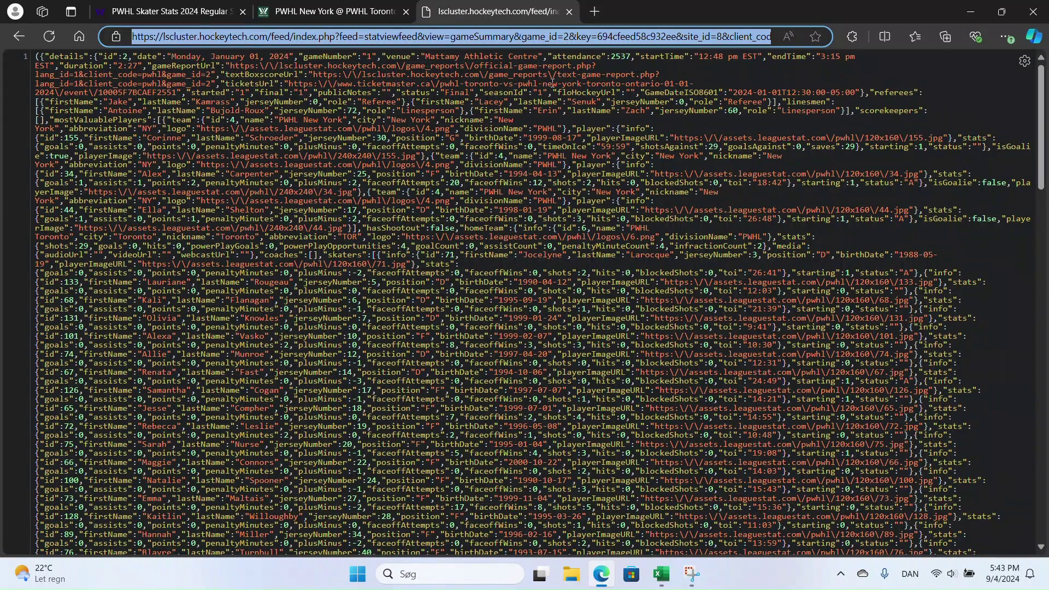
click(601, 574)
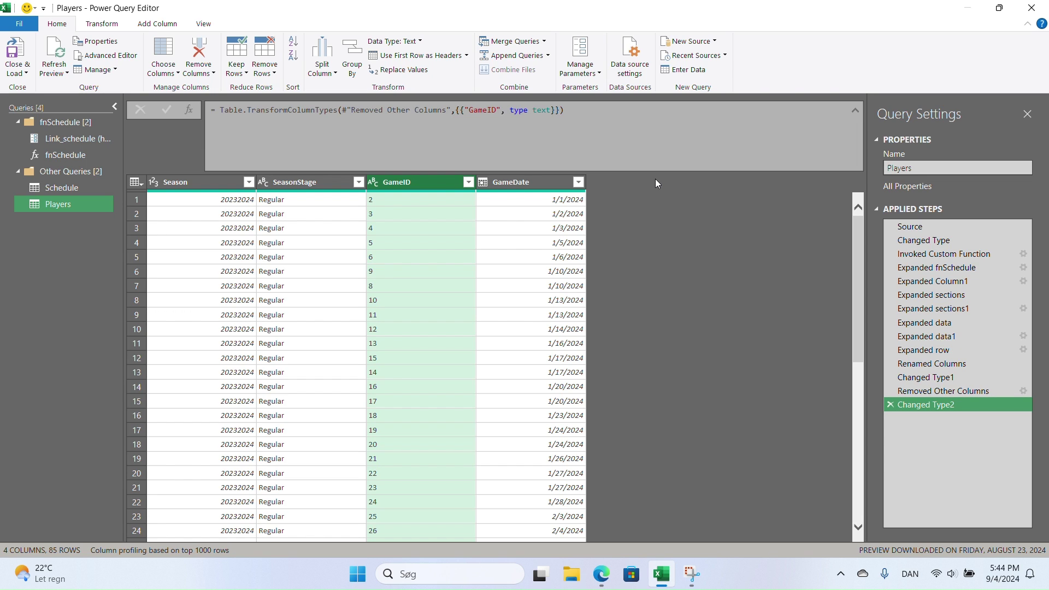
- Add a Custom column with the feed URL, replacing game_id 2 with "&[GameID]&"
click(145, 27)
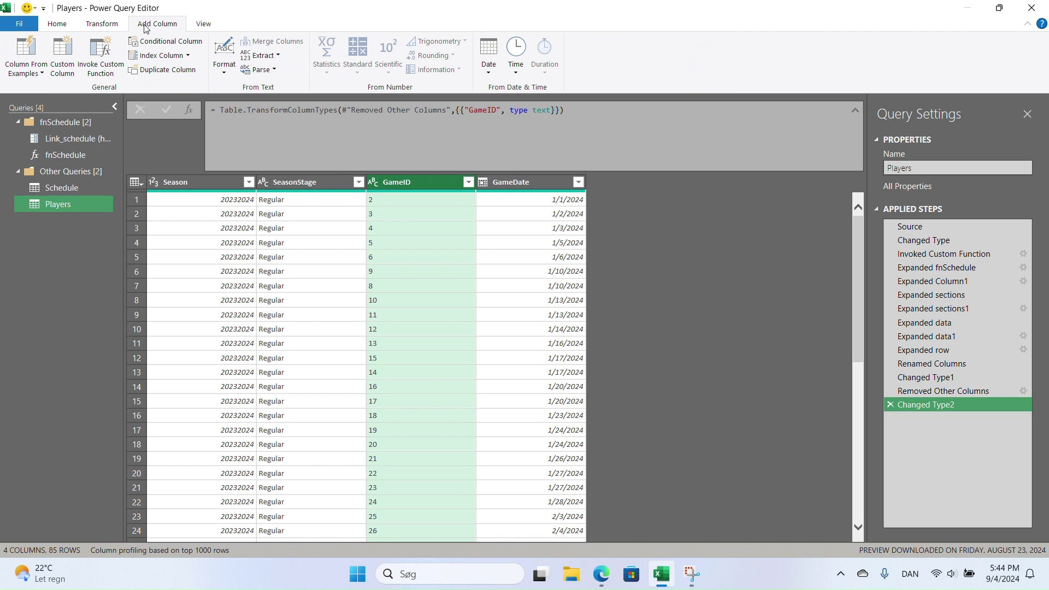
click(63, 53)
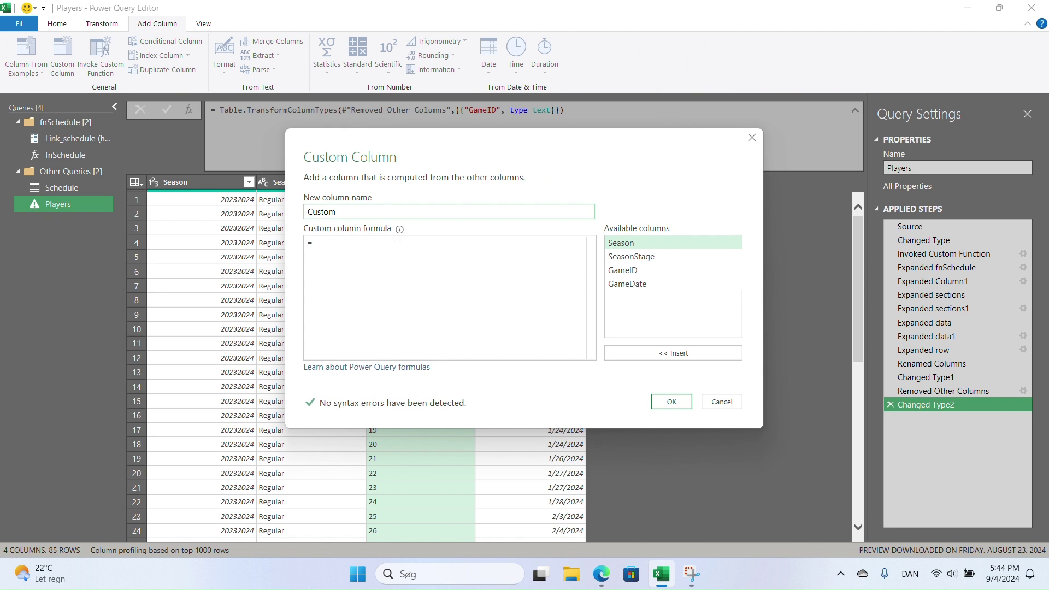
text(")
text(https://lscluster.hockeytech.com/feed/index.php?feed=statviewfeed&view=gameSummary&game_id=2&key=694cfeed58c932ee&site_id=8&client_code=pwhl&lang=en&league_id=)
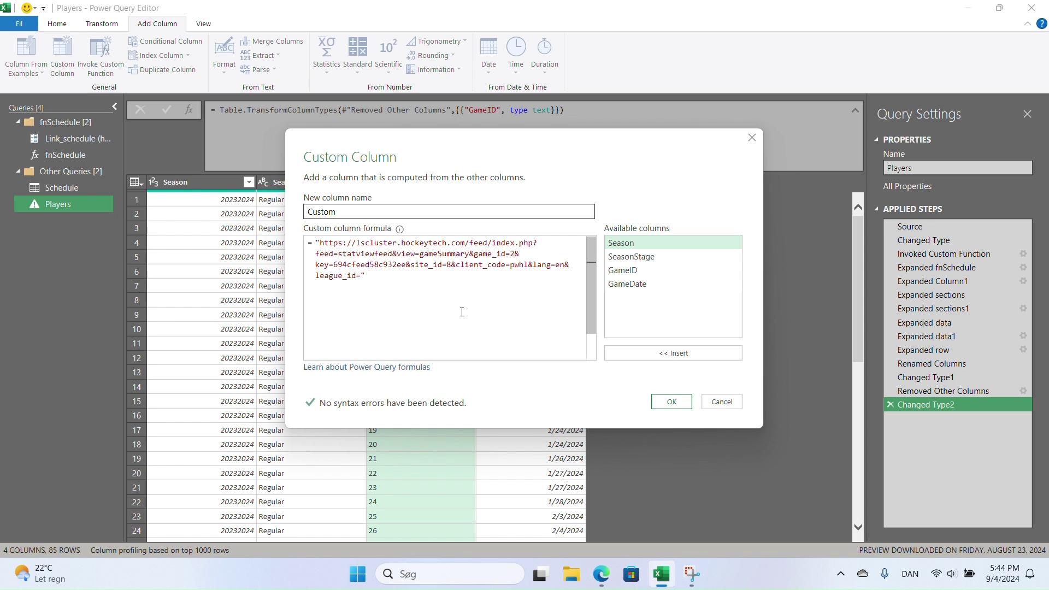
click(512, 254)
key(Delete)
text("&)
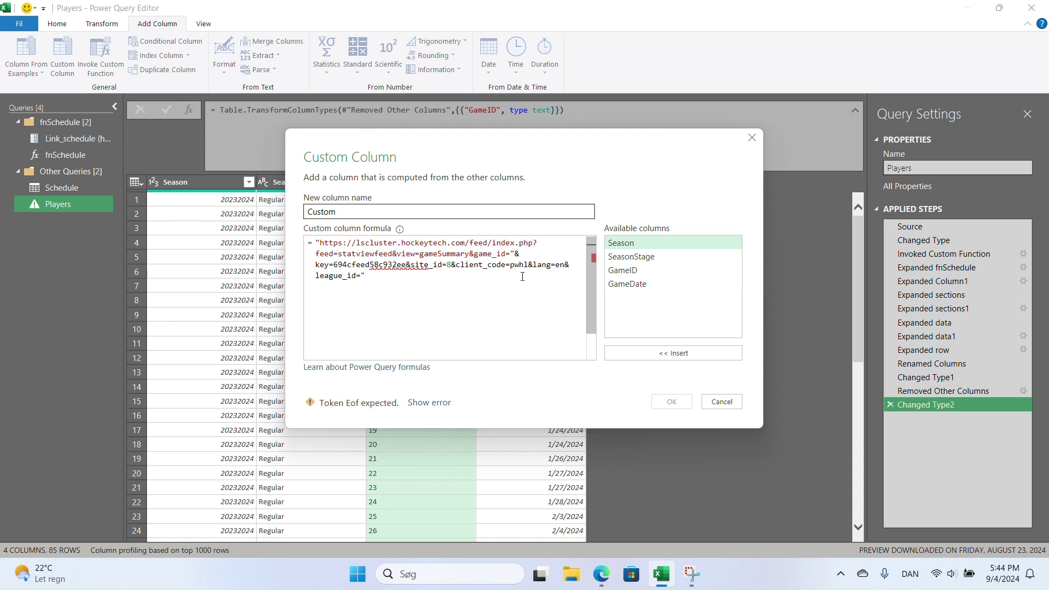
double_click(633, 268)
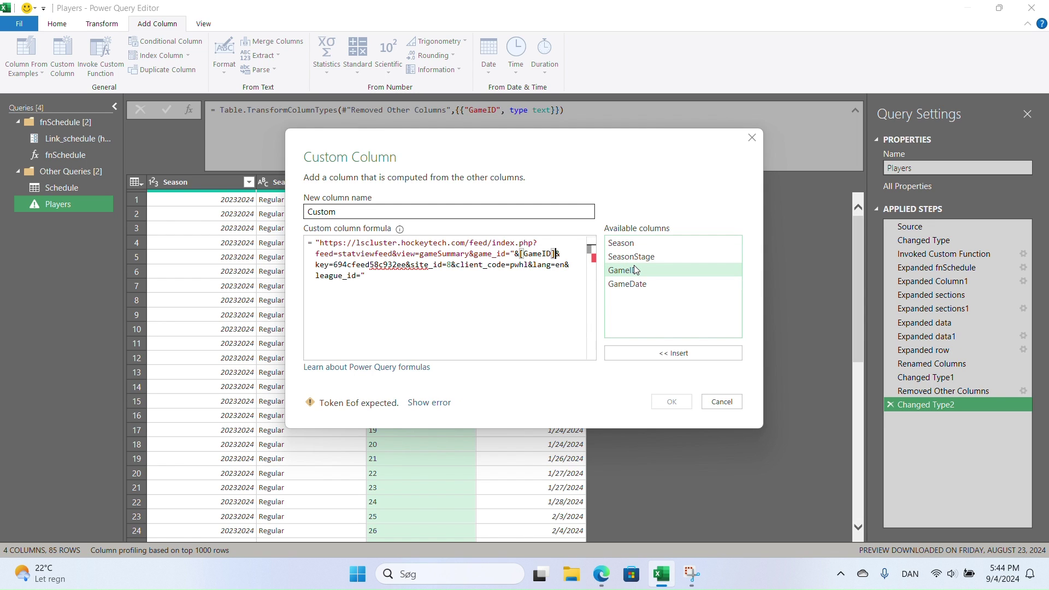
text(&"&)
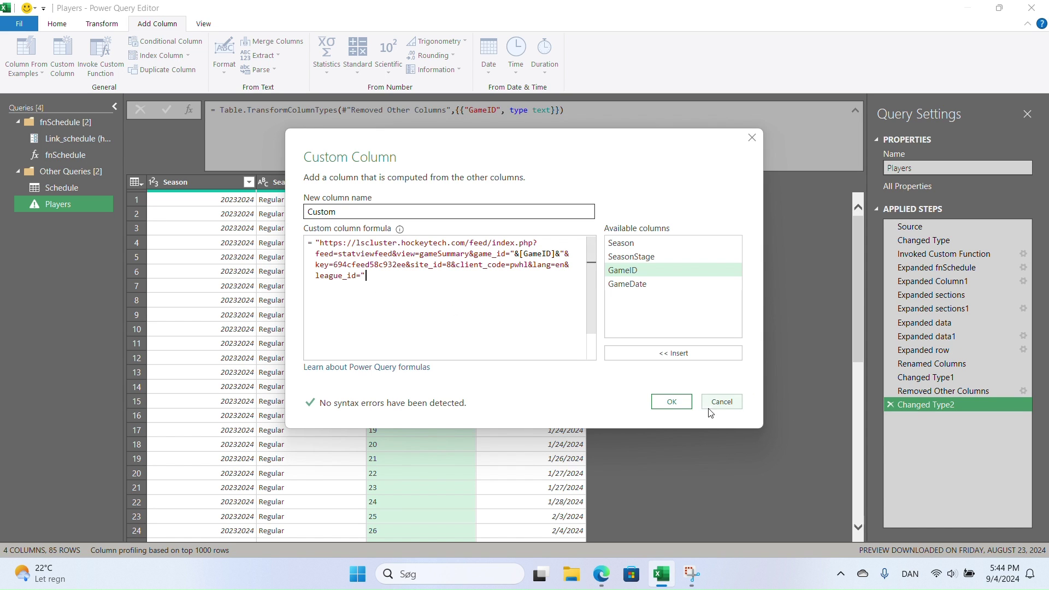
click(671, 401)
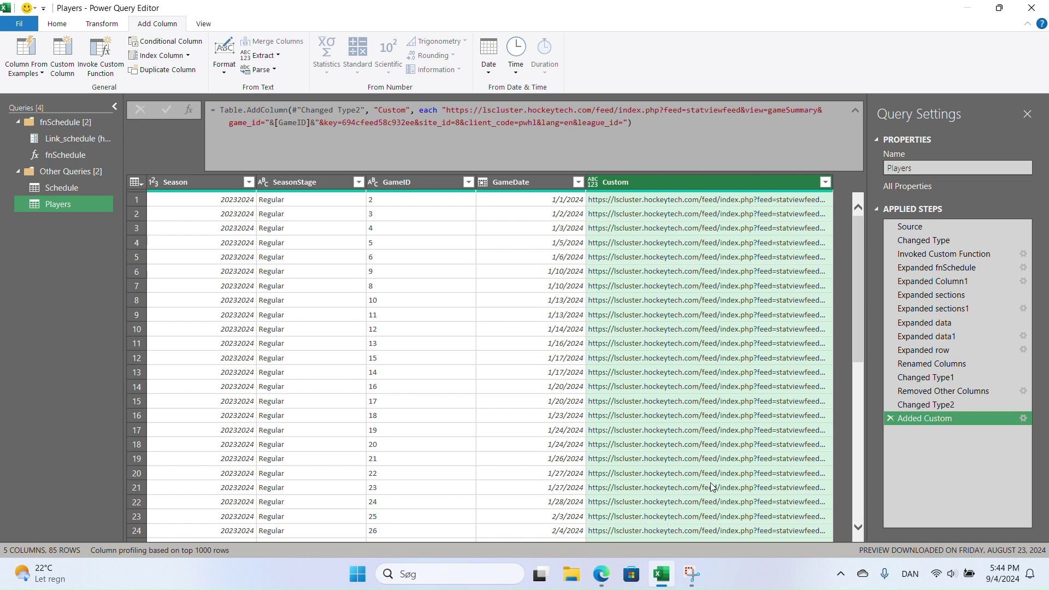
- Preview and copy the first game's full feed URL from the Custom column
click(646, 202)
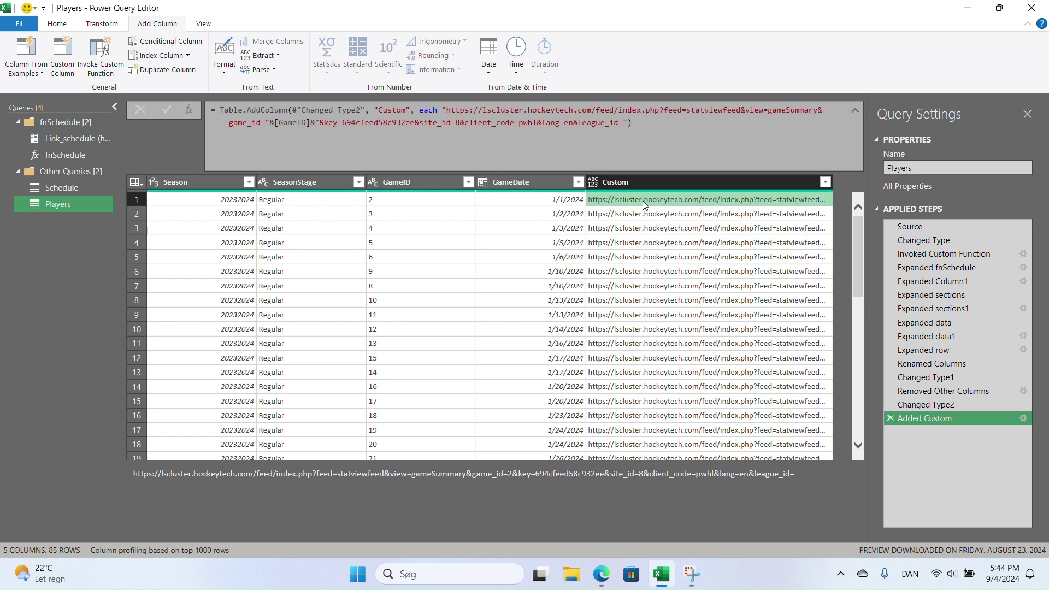
drag(795, 474, 136, 458)
key(ctrl+c)
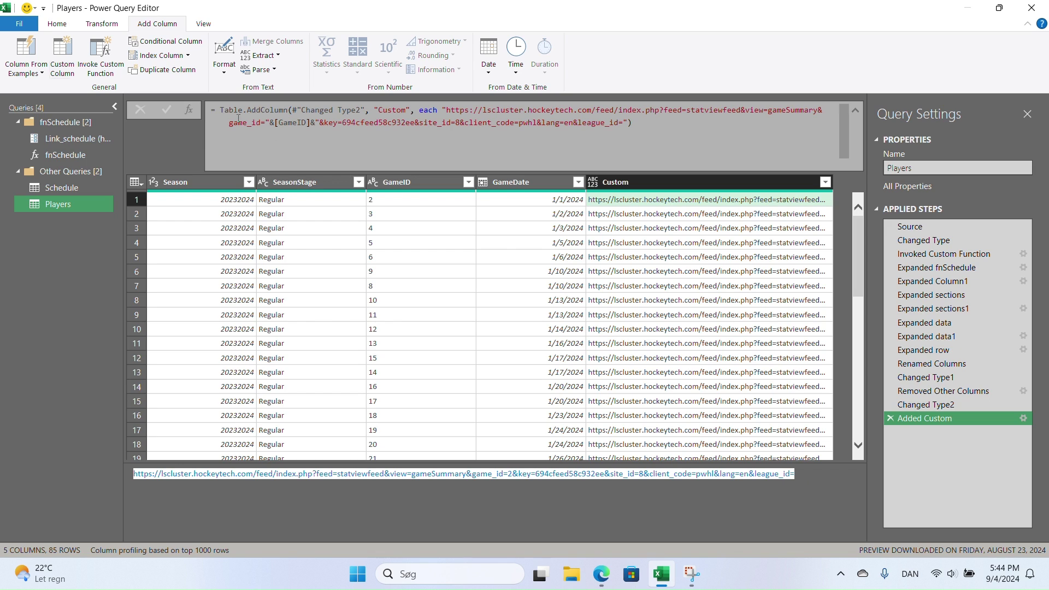
click(57, 25)
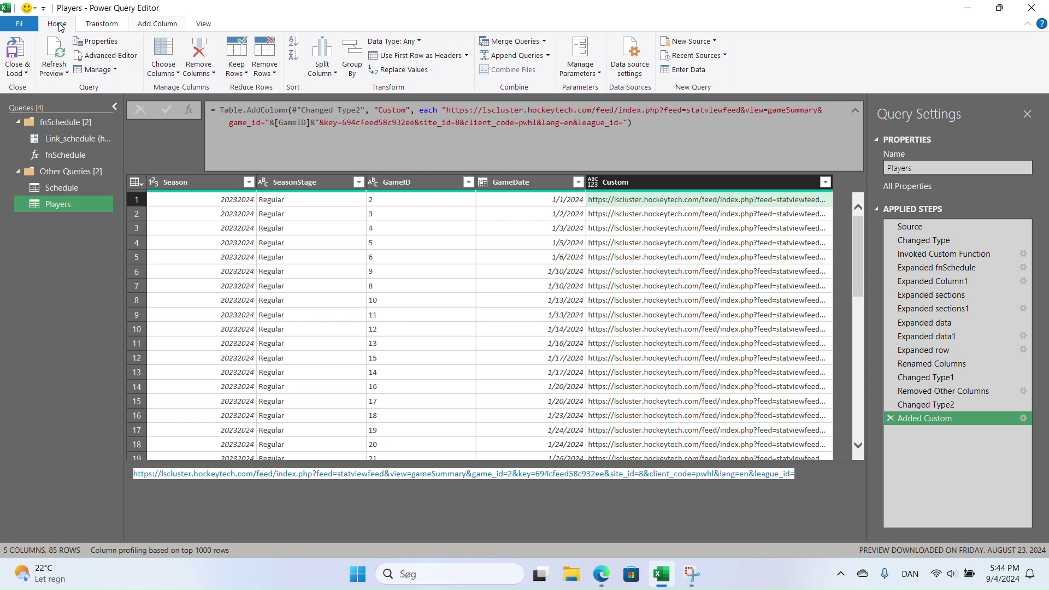
click(707, 43)
- Create a Web query from the first game's feed URL, opened as a Text File
mouse_move(717, 85)
click(762, 95)
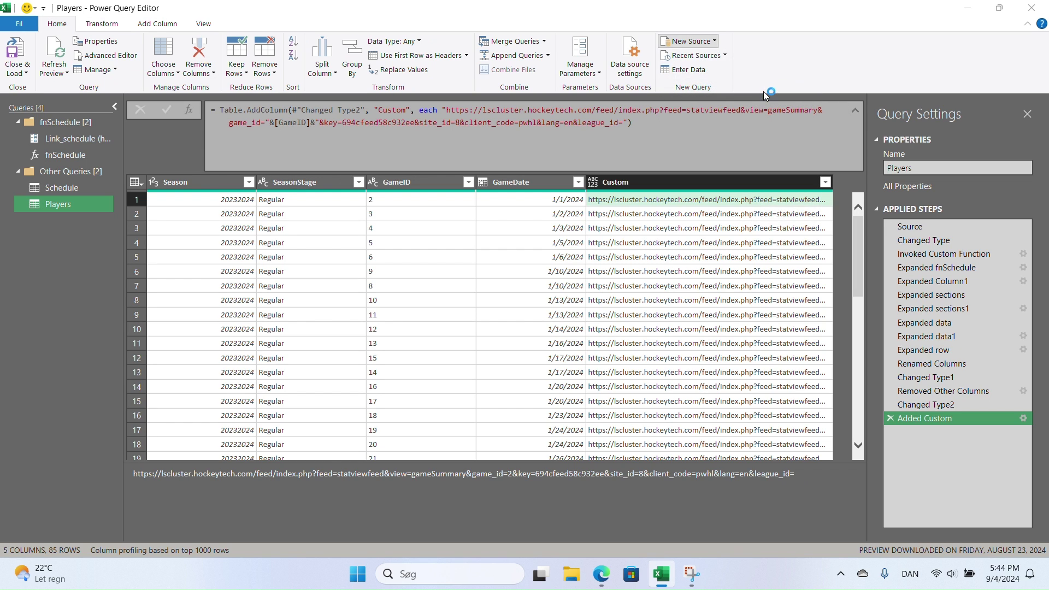
key(ctrl+v)
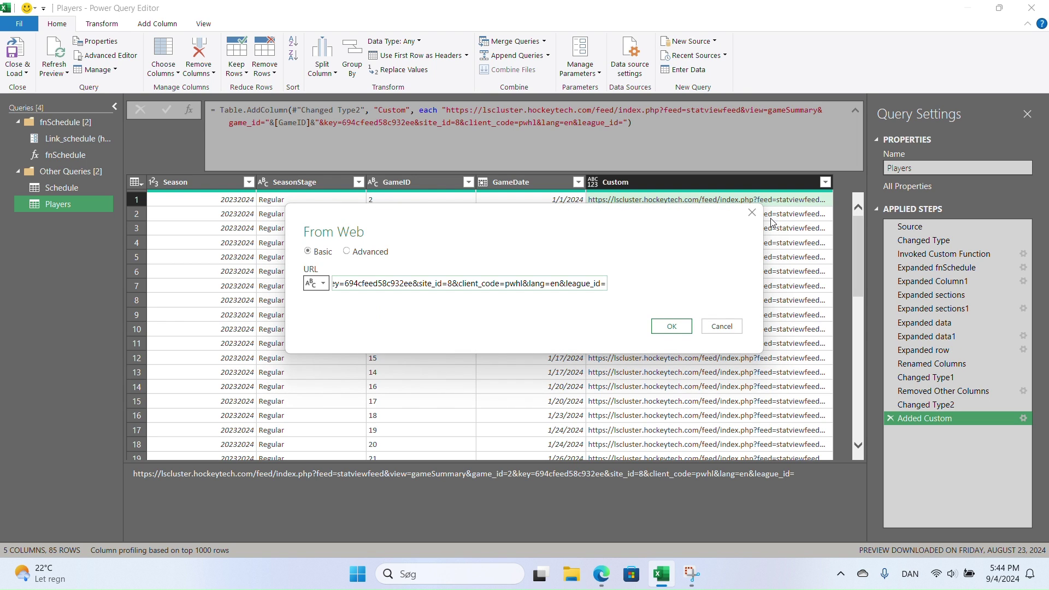
click(677, 326)
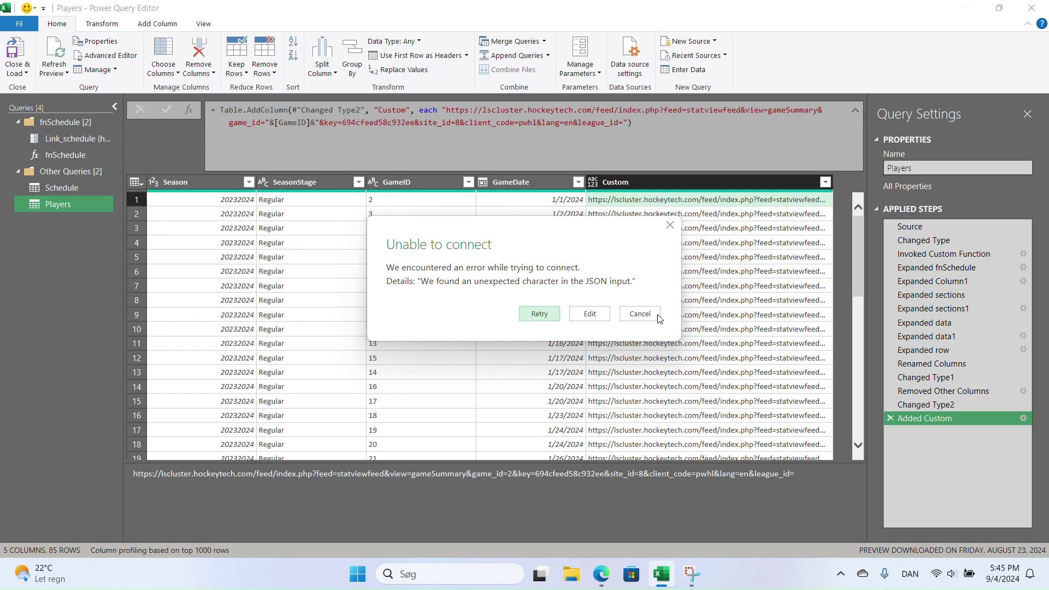
click(590, 314)
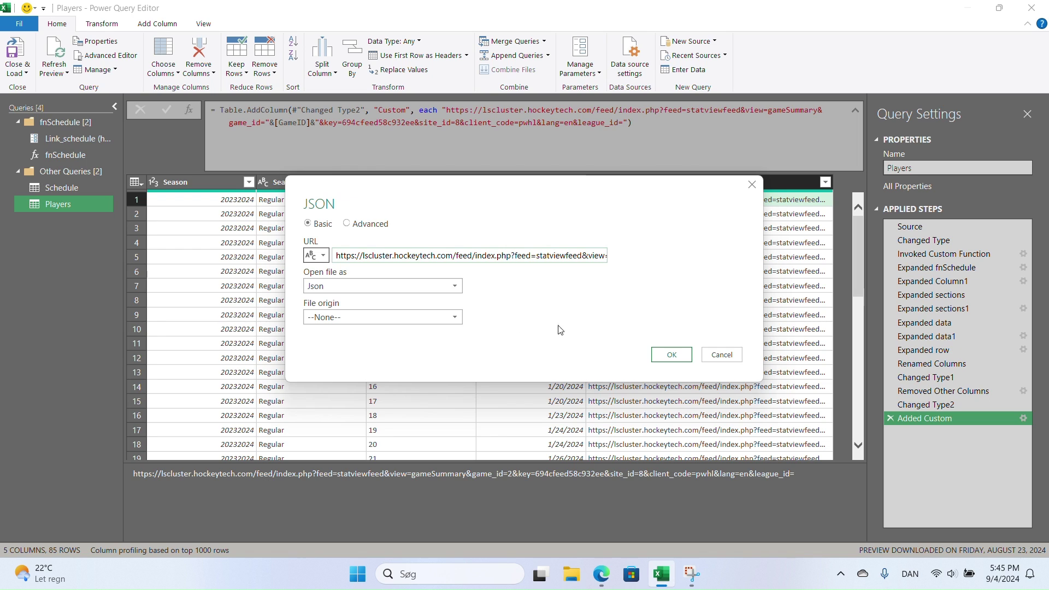
click(412, 284)
click(357, 356)
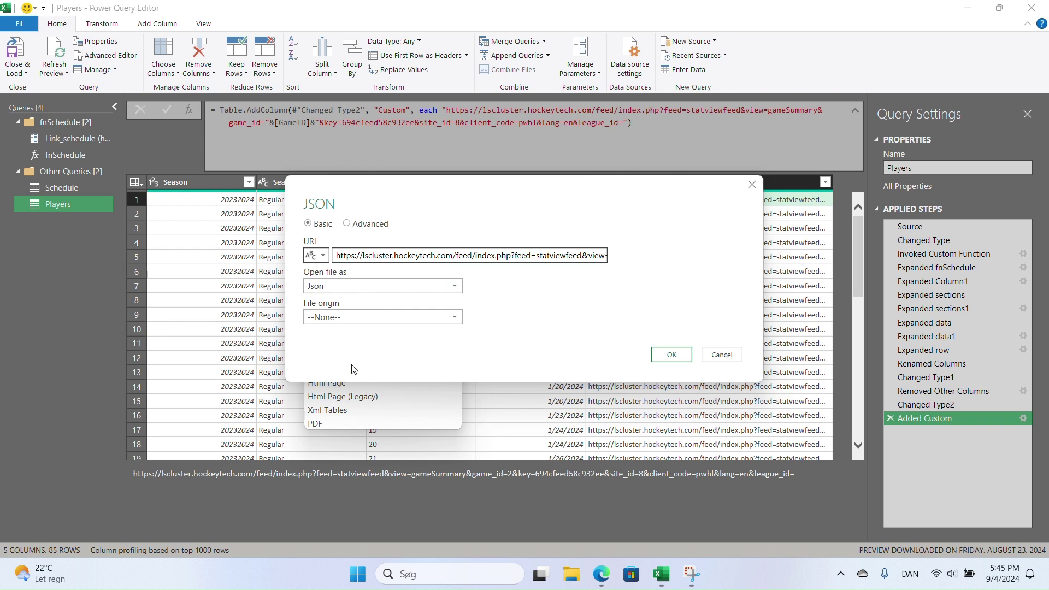
click(672, 354)
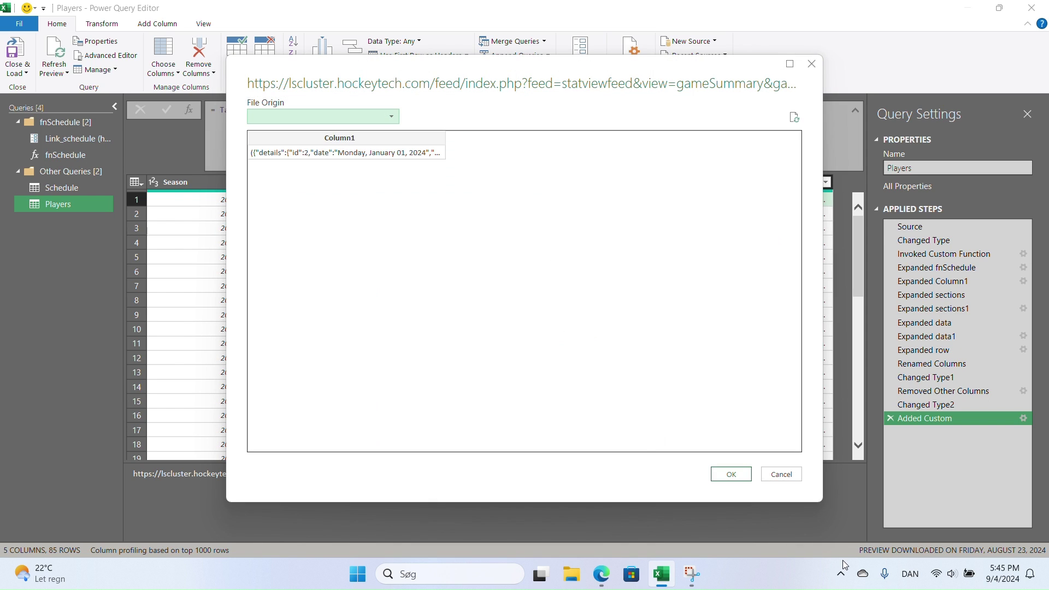
click(750, 476)
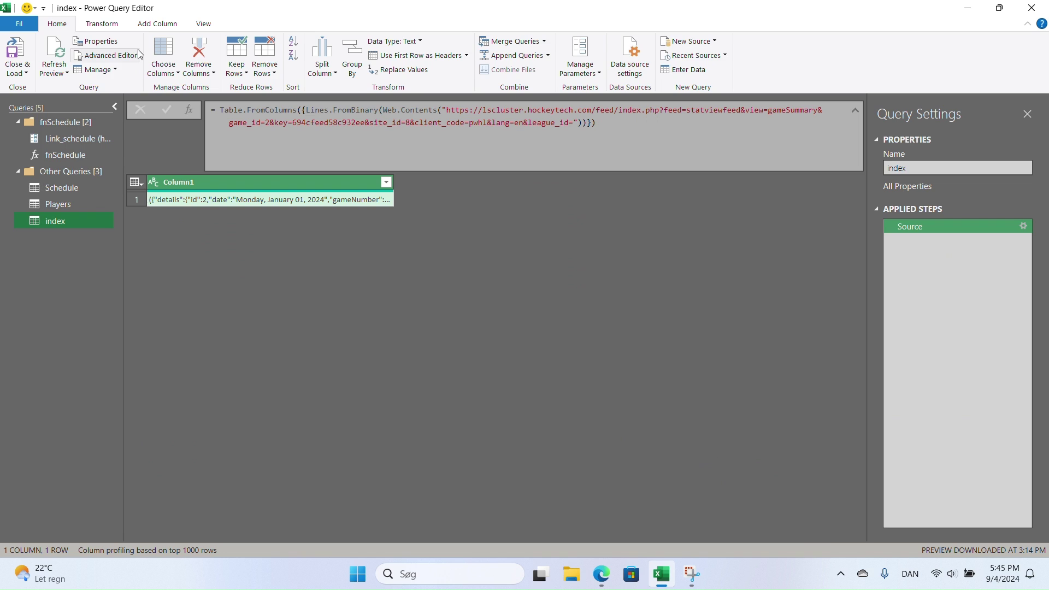
- Add a Custom column using Text.Middle([Column1],1,Text.Length([Column1])-2) and preview its trimmed text
click(153, 24)
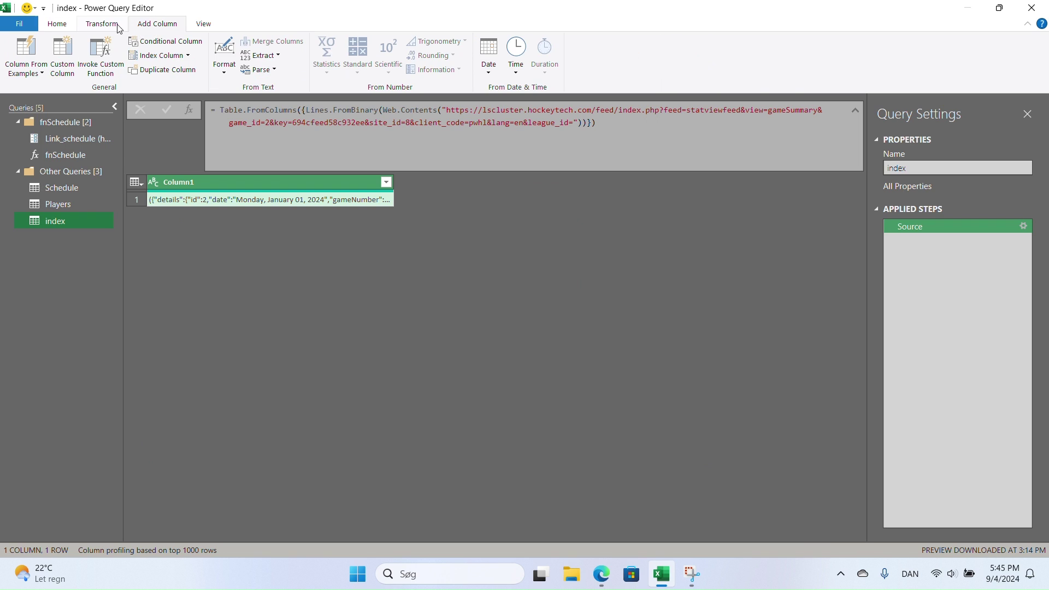
click(68, 50)
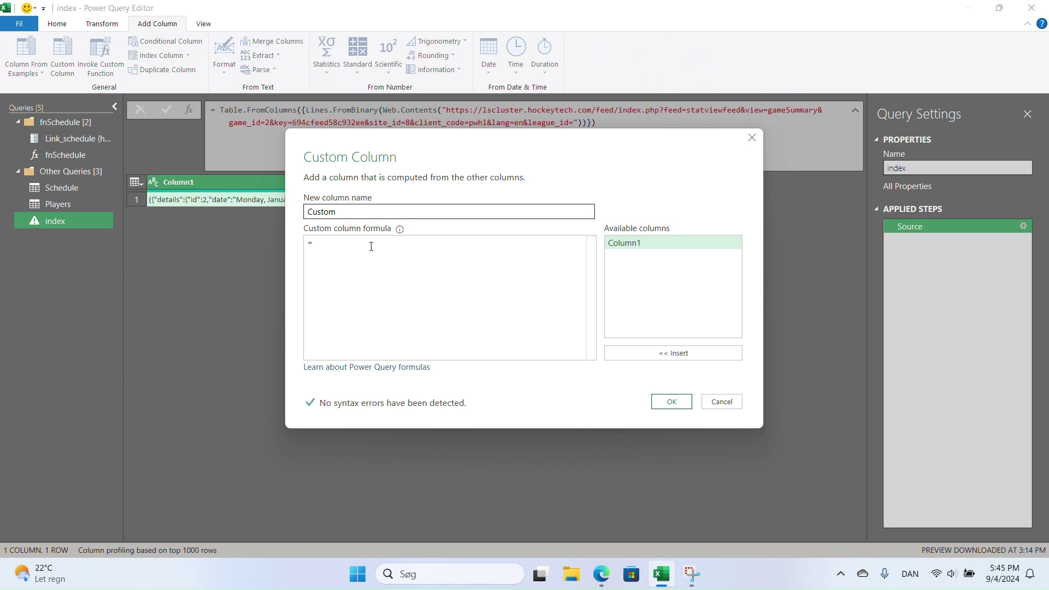
text(text)
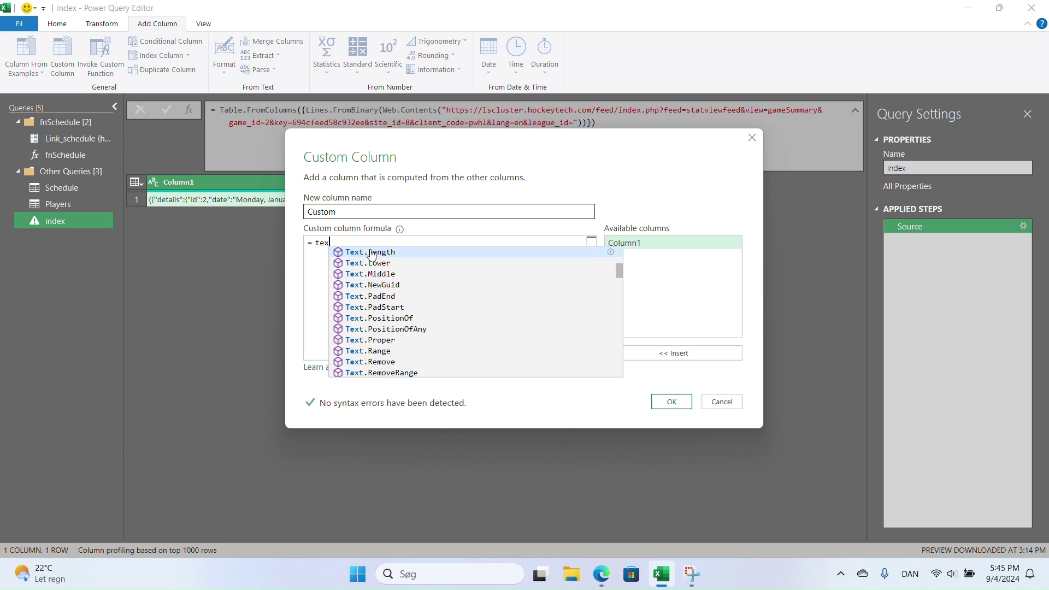
key(Down)
key(Down)
key(Tab)
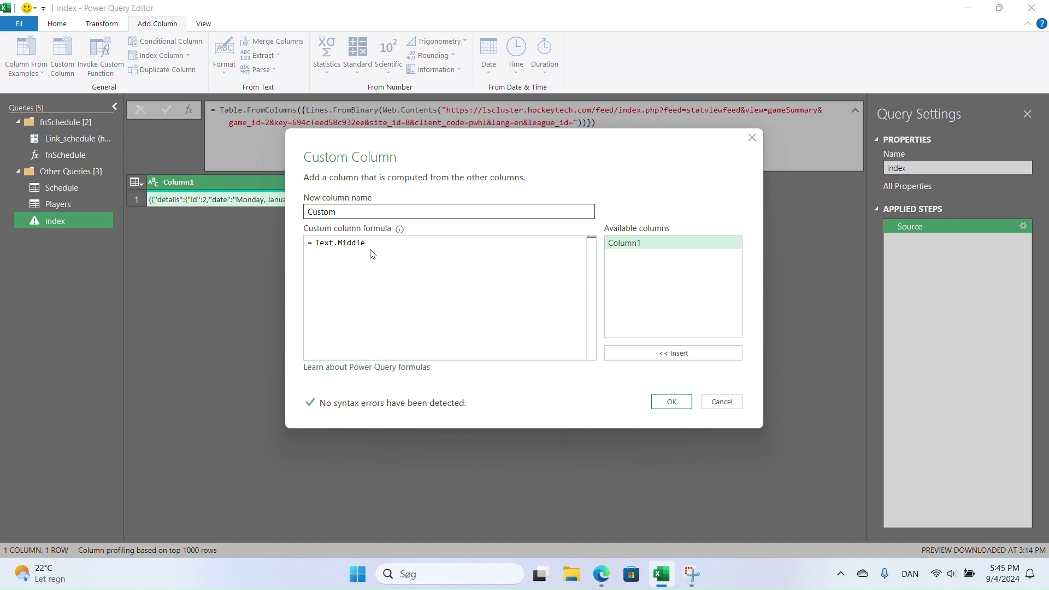
text(()
double_click(659, 243)
text(,1,)
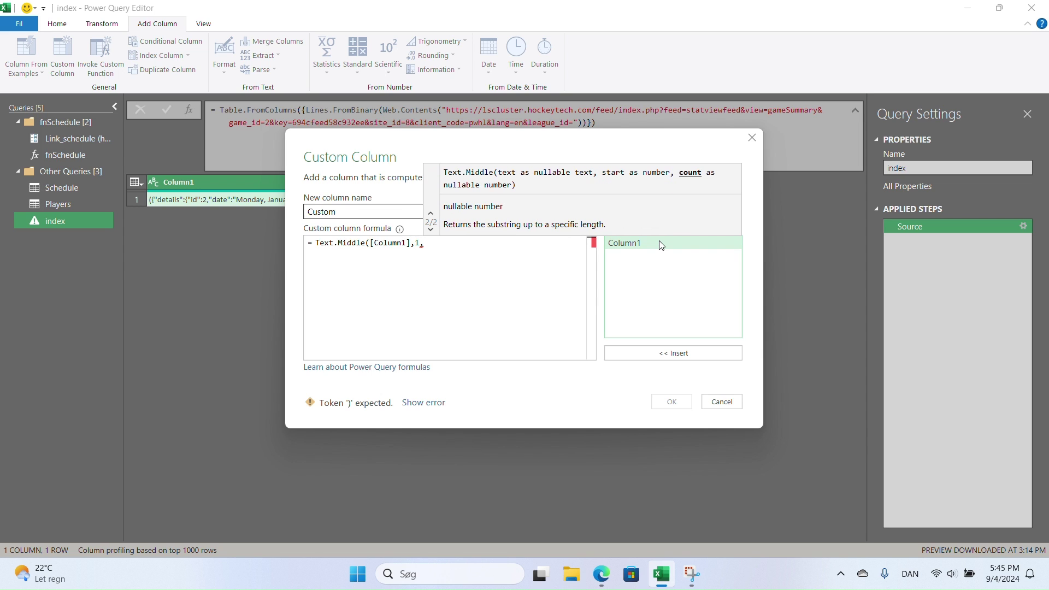
text(lengt)
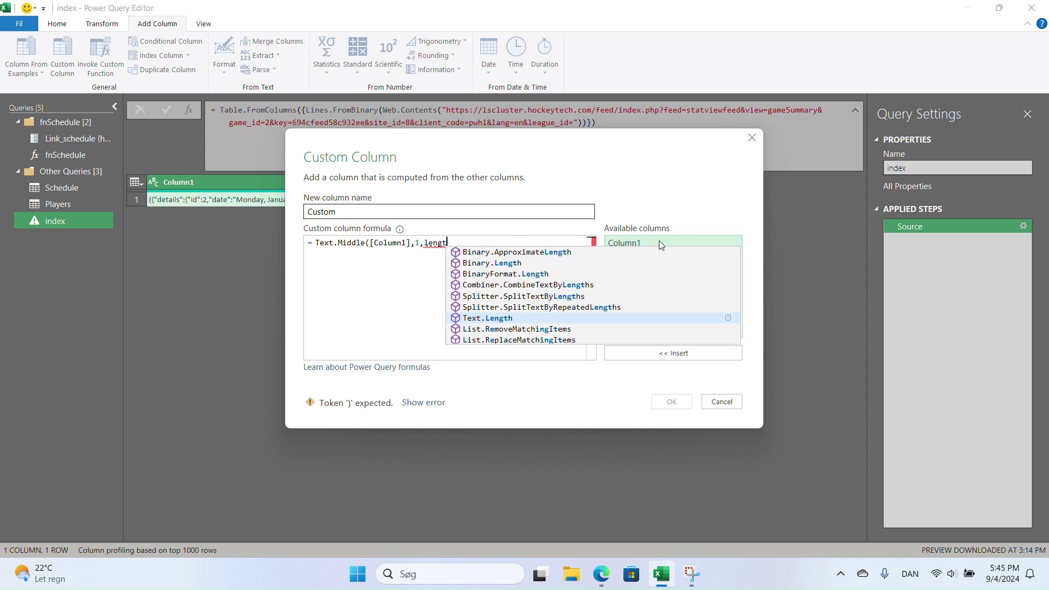
key(Tab)
text(()
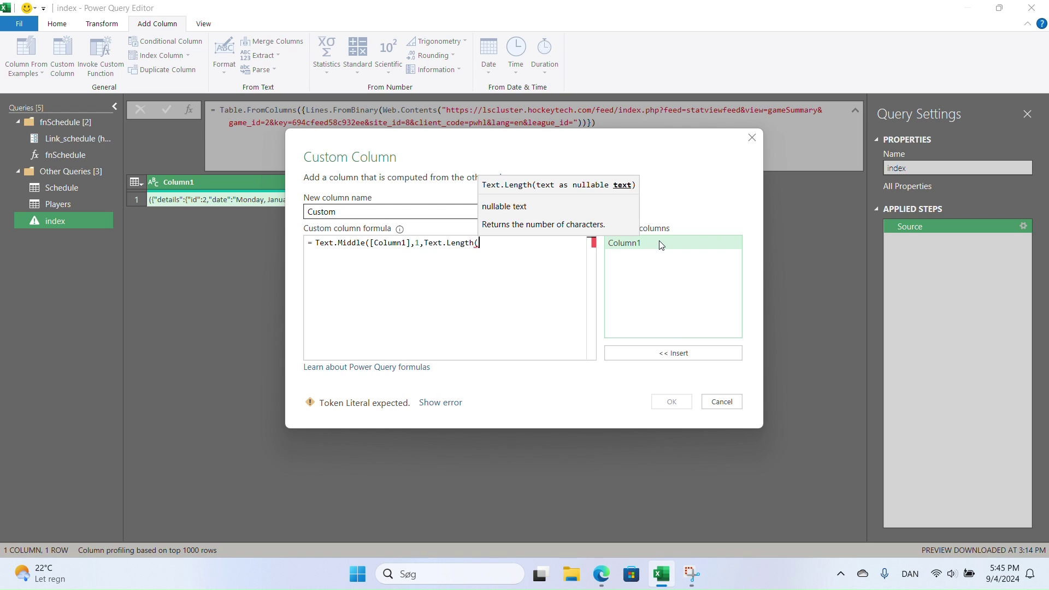
double_click(660, 244)
text()-2))
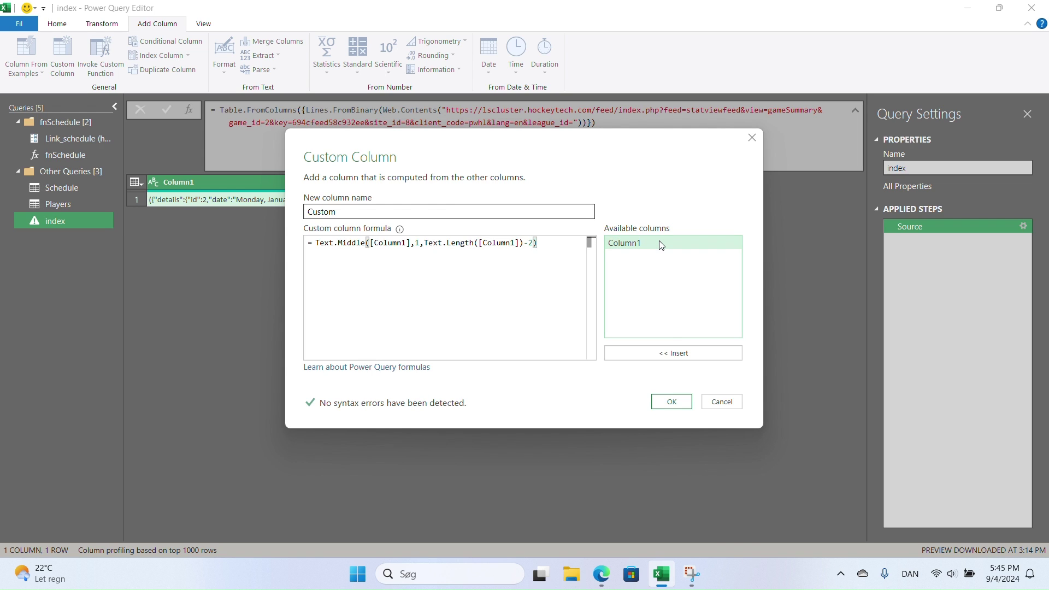
click(676, 400)
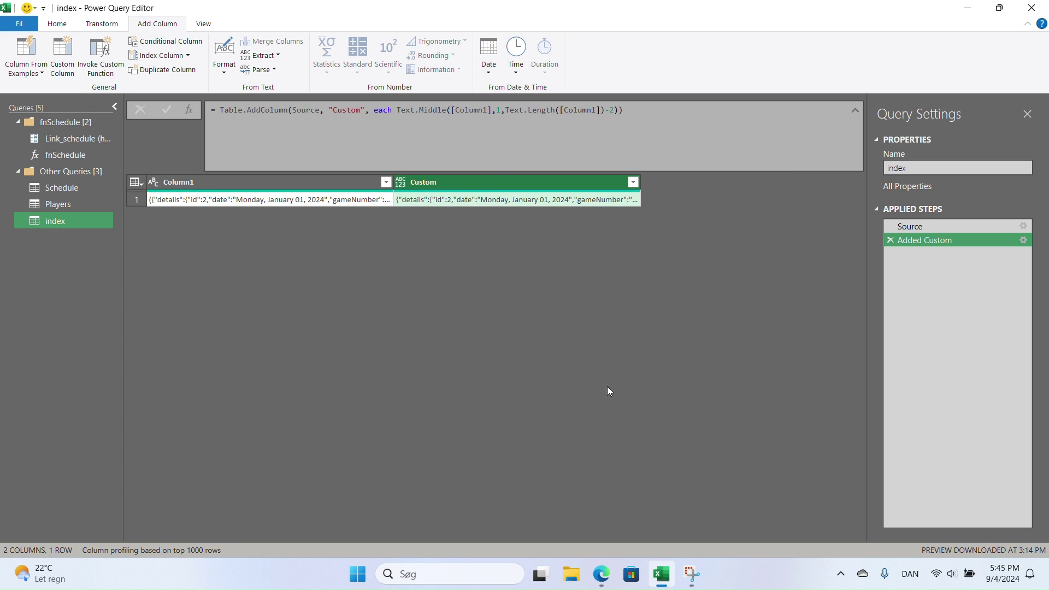
click(521, 203)
- Drill down into the Custom cell's text and parse it as JSON into an 11-field record
right_click(521, 204)
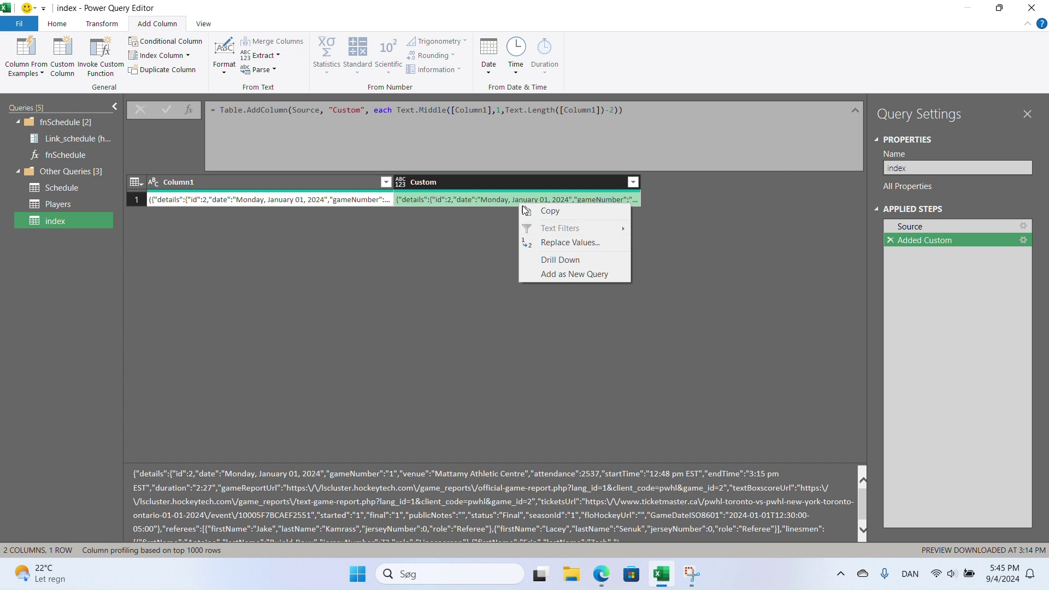
click(561, 261)
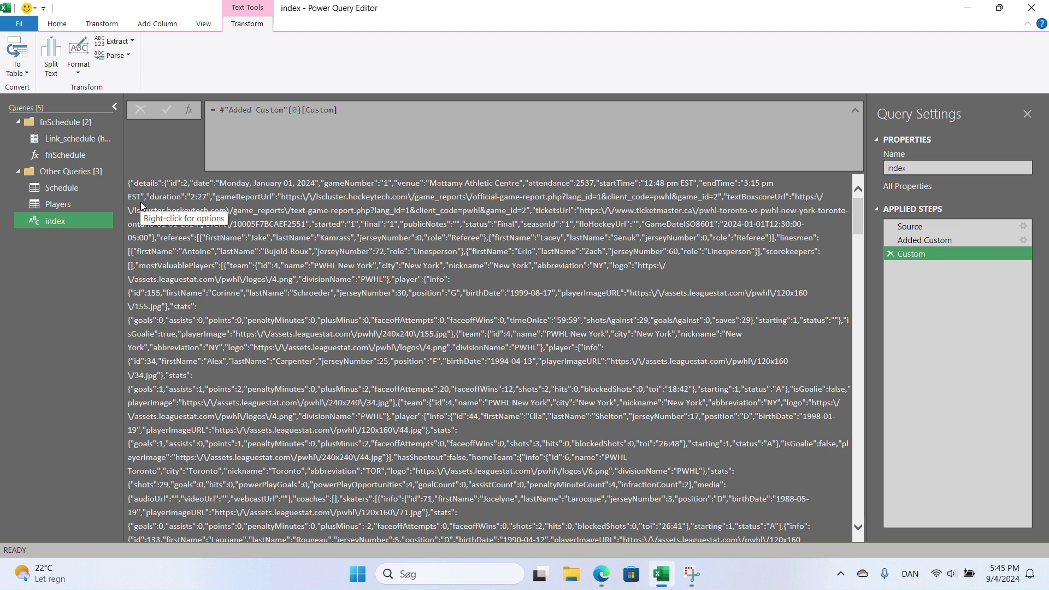
click(115, 55)
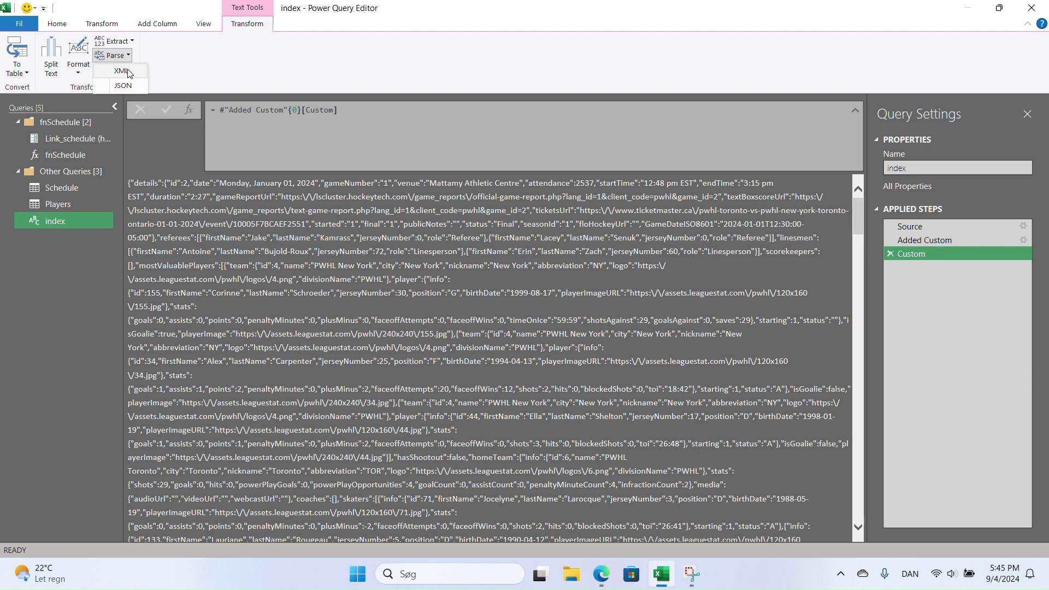
click(126, 86)
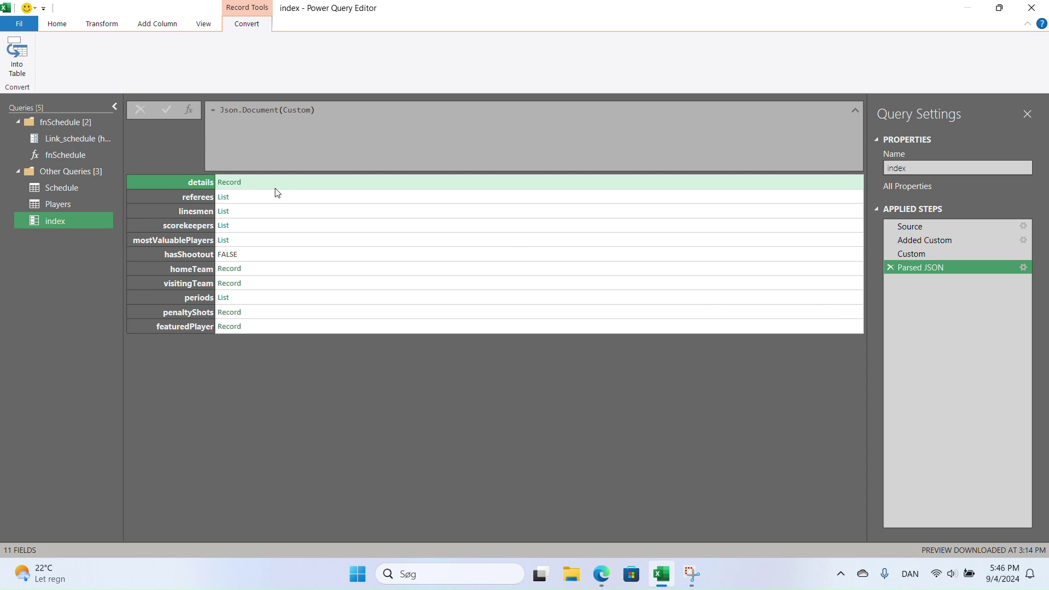
- Preview the fields inside the game record's details field
click(256, 185)
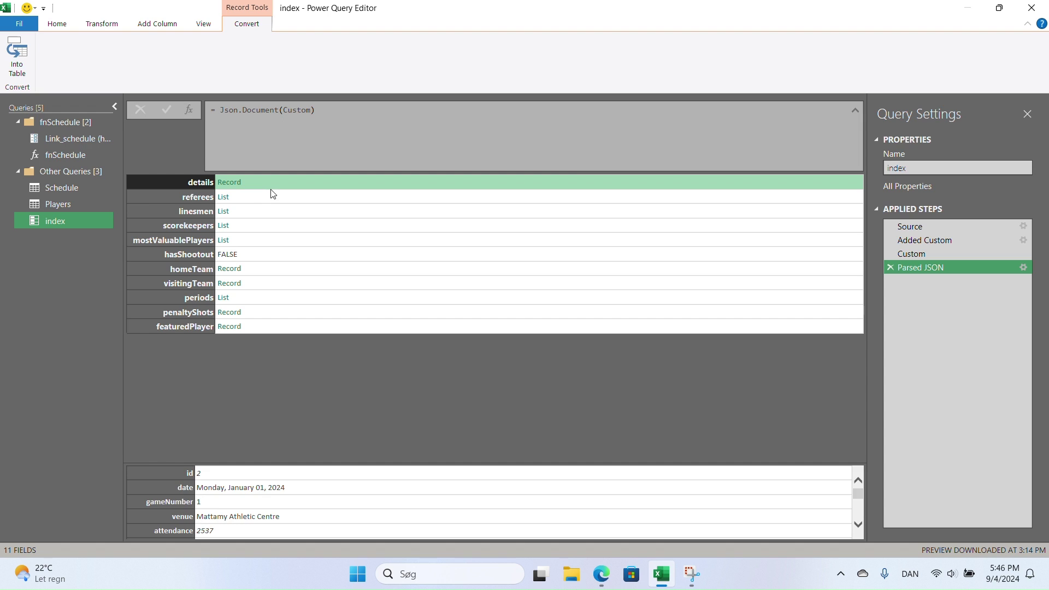
scroll(255, 482, down, 4)
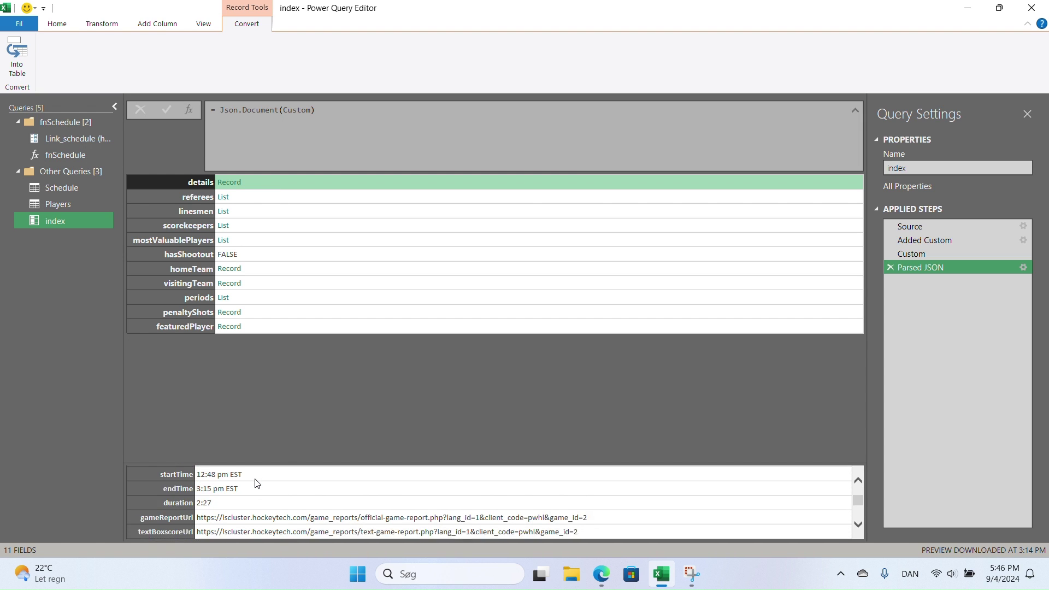
scroll(255, 483, up, 2)
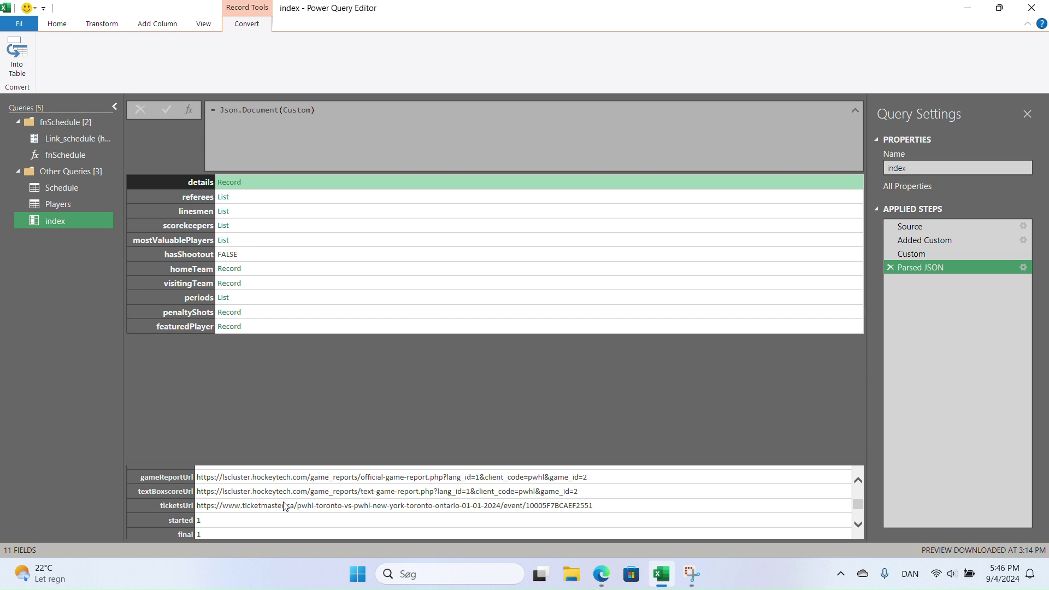
scroll(284, 506, up, 1)
scroll(283, 506, up, 3)
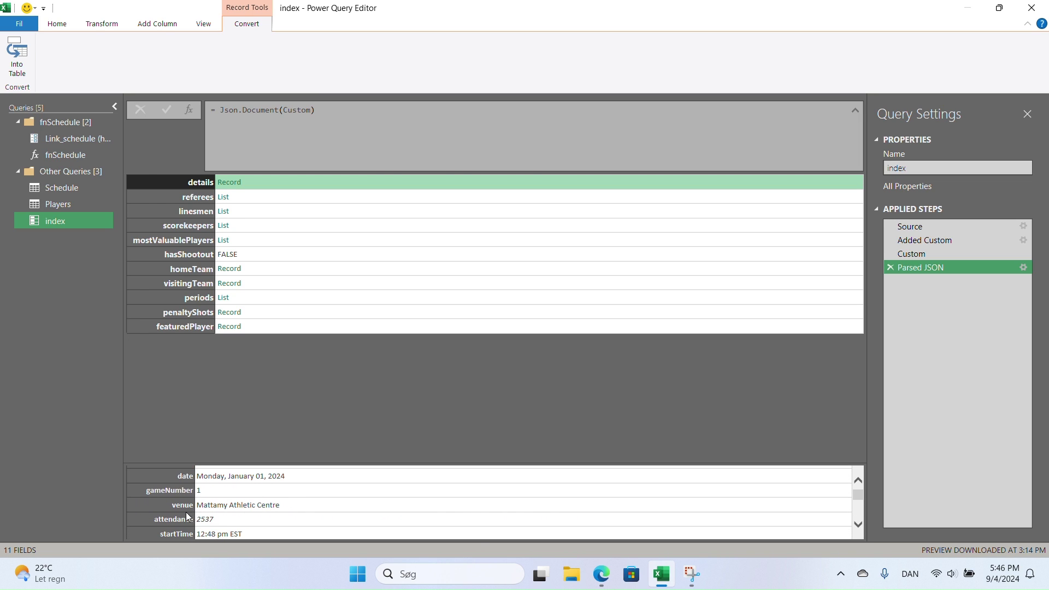
click(212, 520)
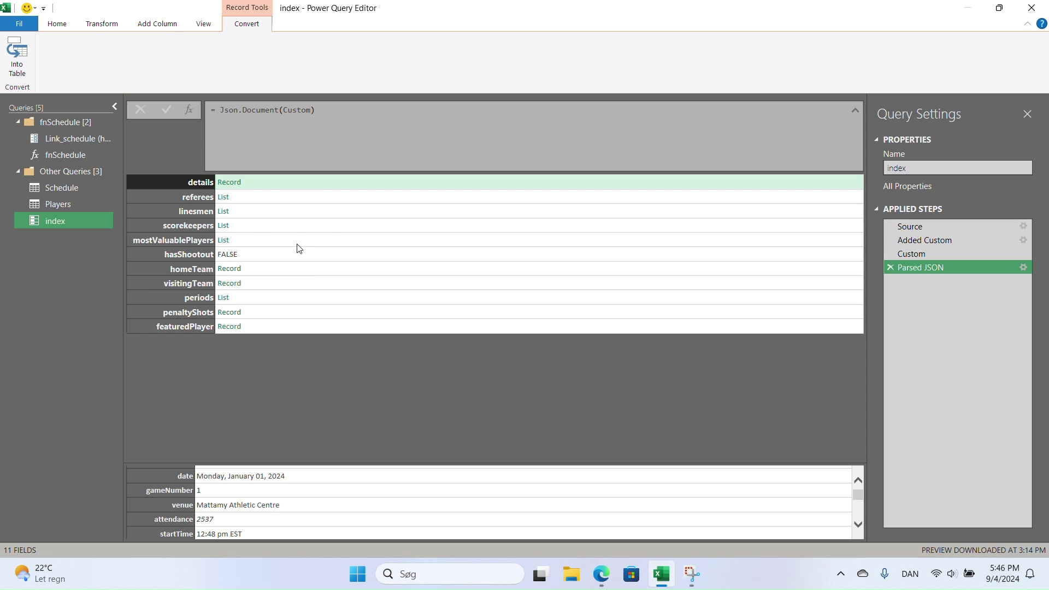
- Preview the homeTeam and visitingTeam records, then convert the game record into a Name/Value table
click(271, 273)
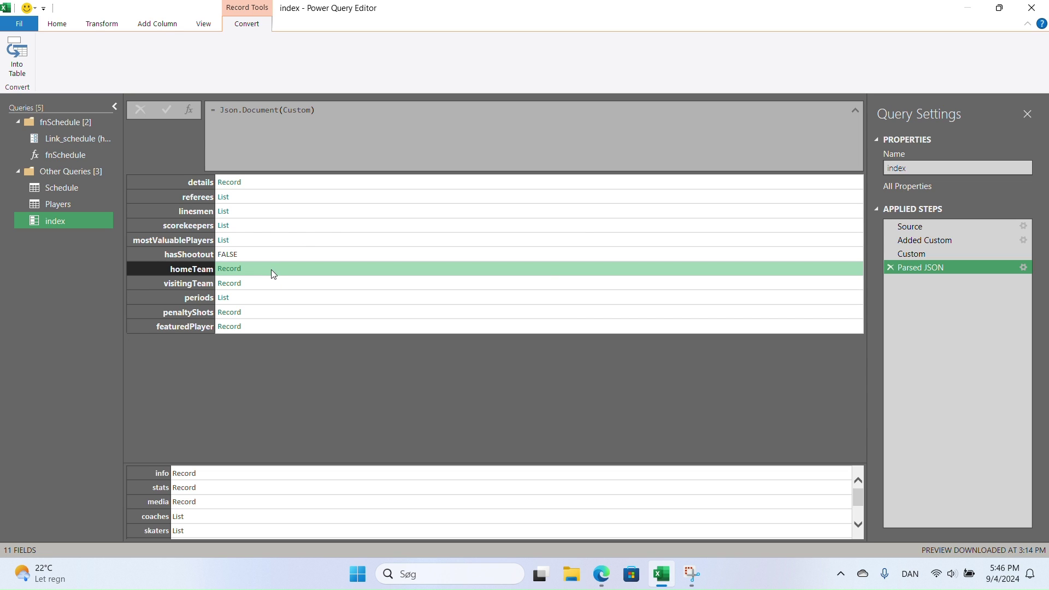
click(271, 284)
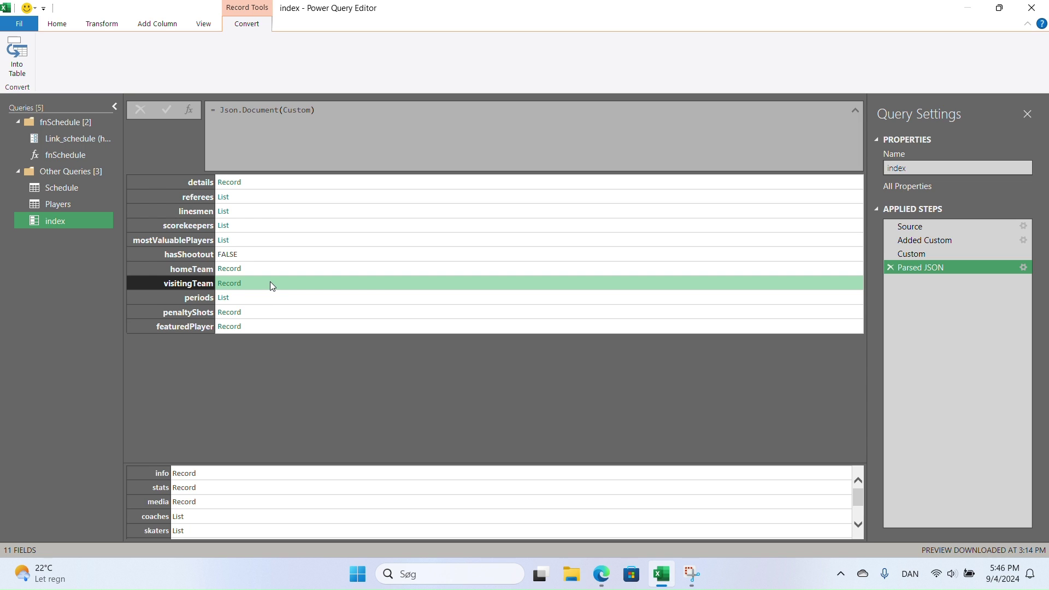
click(260, 268)
click(260, 277)
click(261, 268)
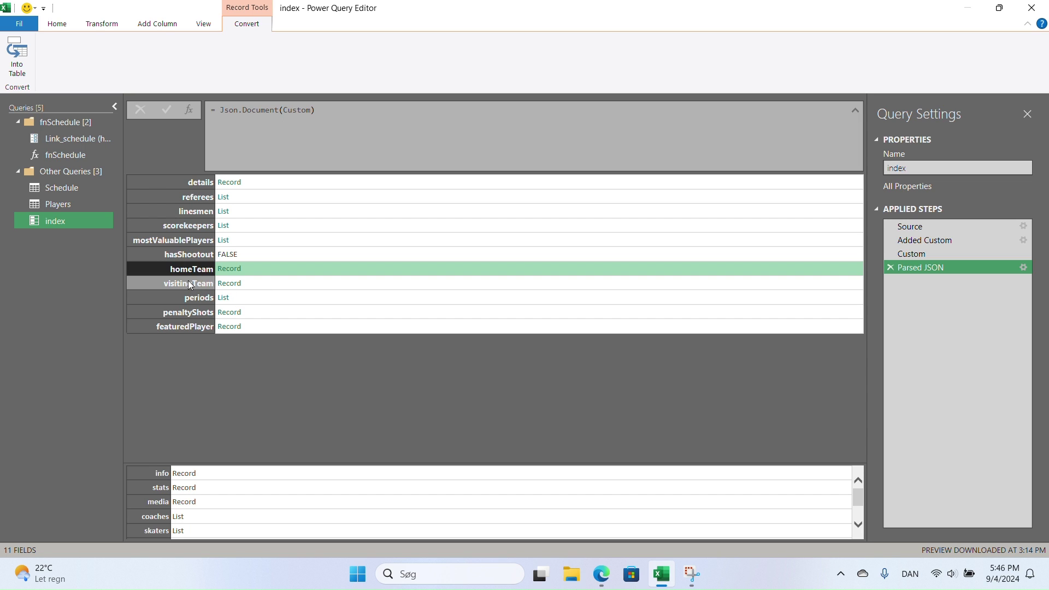
click(16, 57)
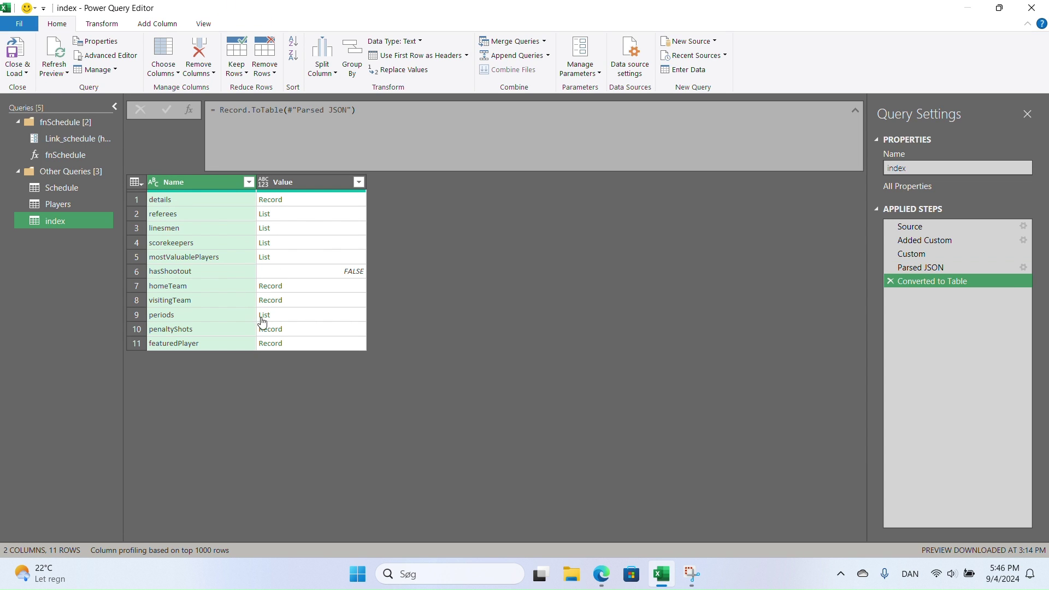
- Keep a range of 2 rows starting at row 7, the homeTeam and visitingTeam rows
click(138, 285)
click(137, 300)
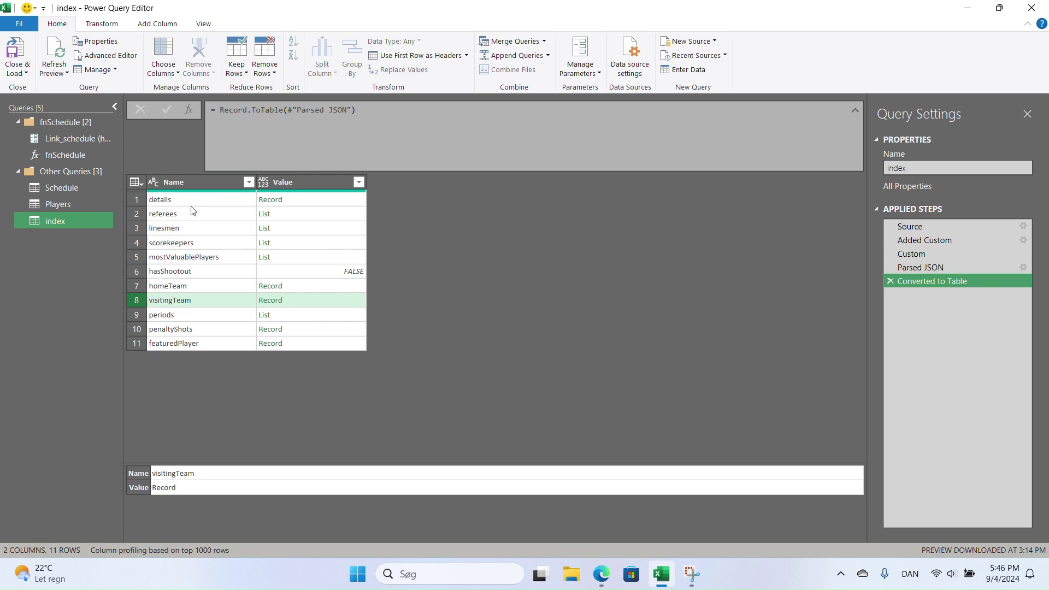
click(244, 70)
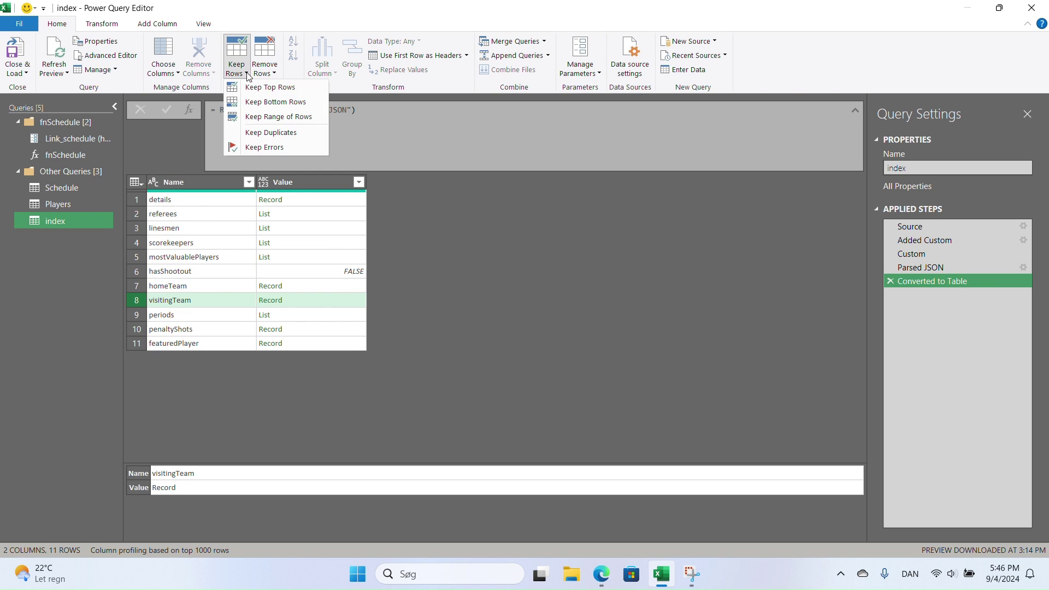
click(270, 117)
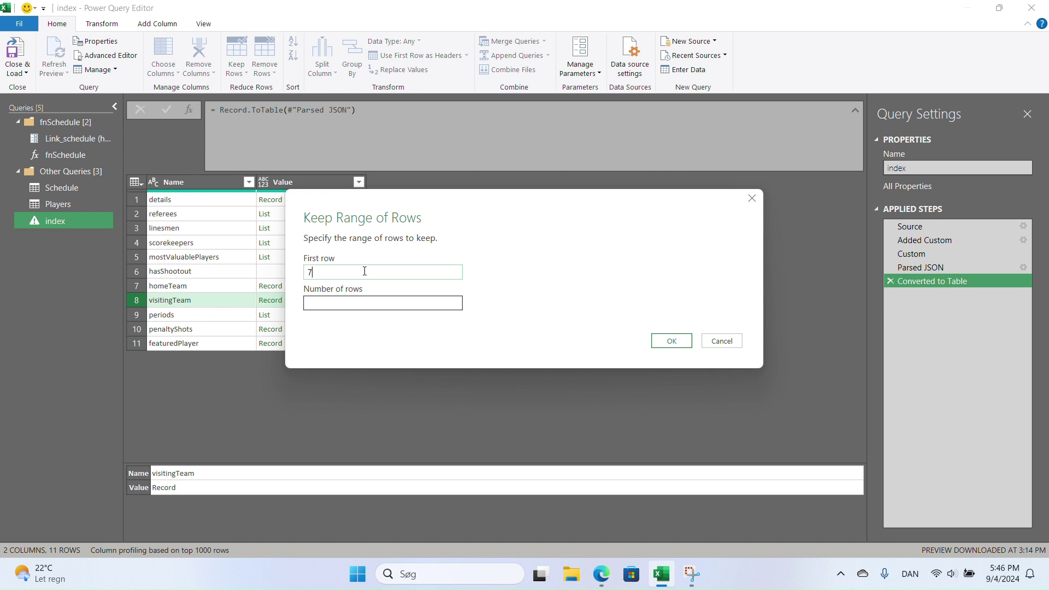
click(357, 301)
text(2)
click(676, 343)
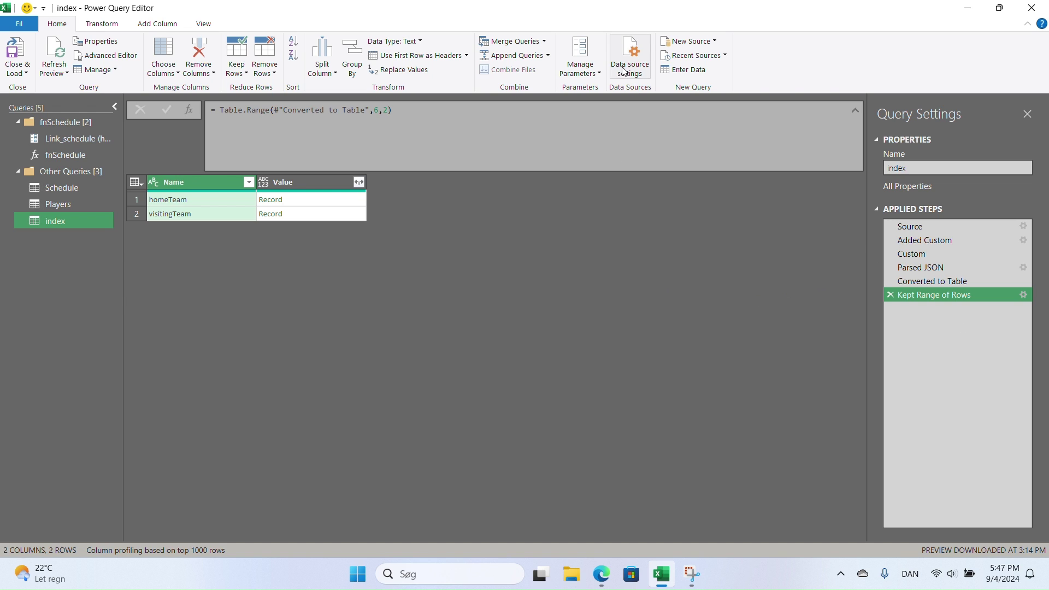
- Create a Text parameter named Link_Players whose current value is the pasted feed URL
click(580, 68)
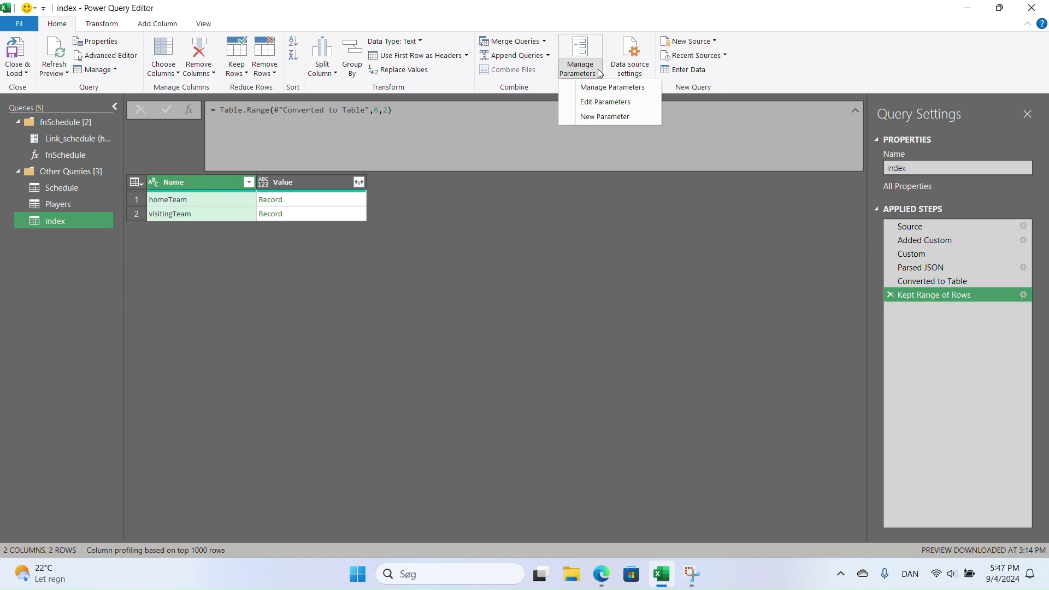
click(600, 119)
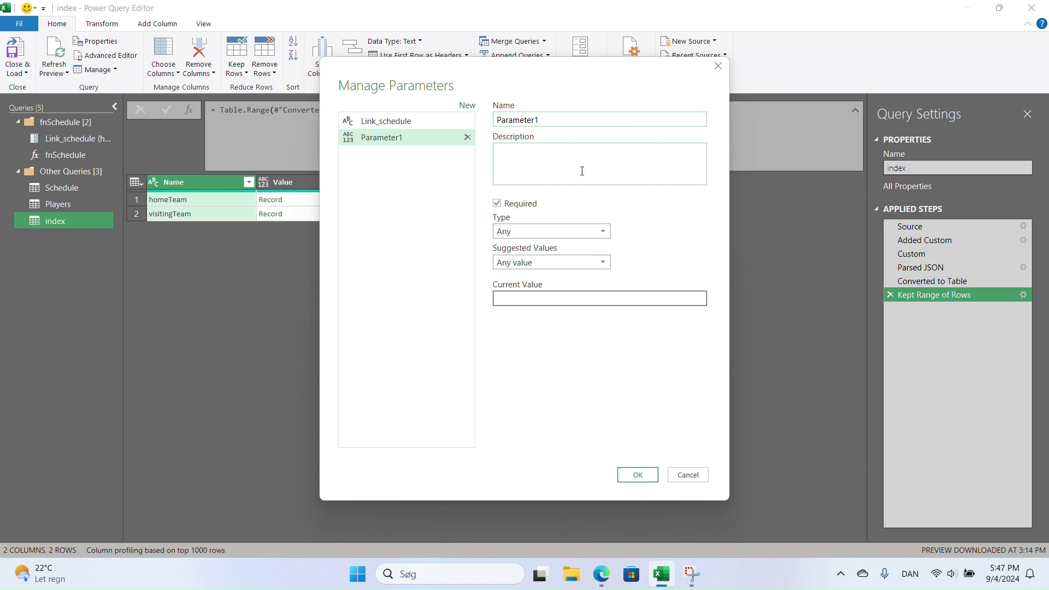
double_click(564, 120)
text(Link_Players)
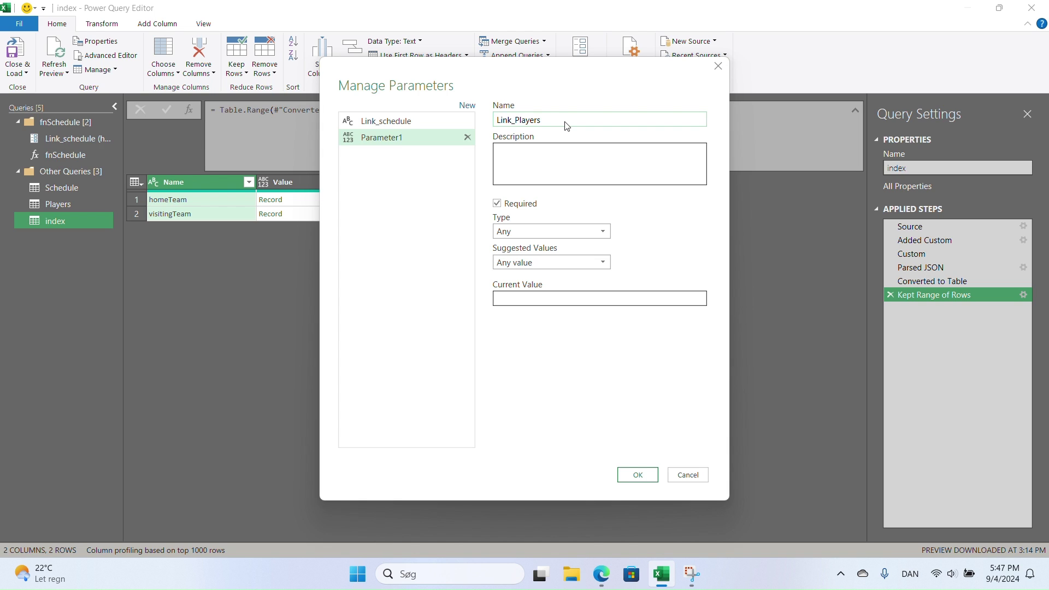
click(571, 232)
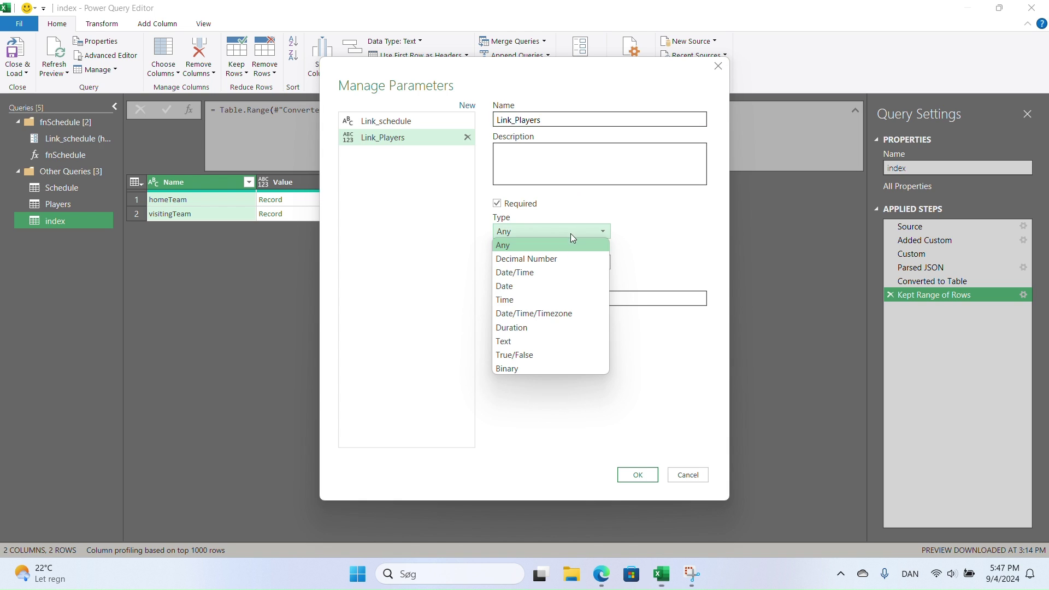
click(537, 339)
click(550, 299)
key(ctrl+v)
click(636, 474)
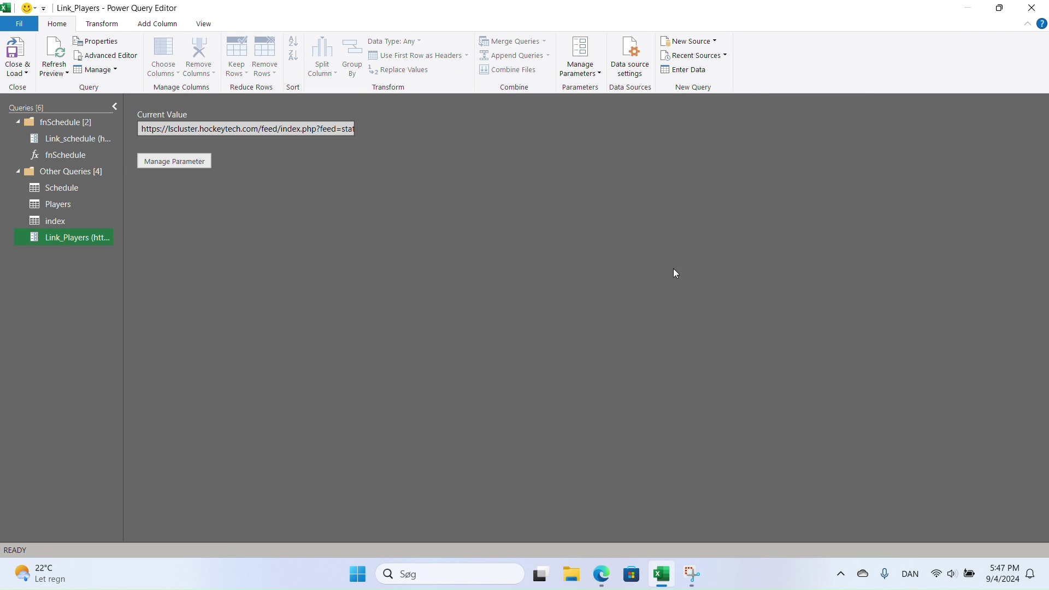
- Replace the hard-coded URL in the index query's Source formula with Link_Players
click(54, 221)
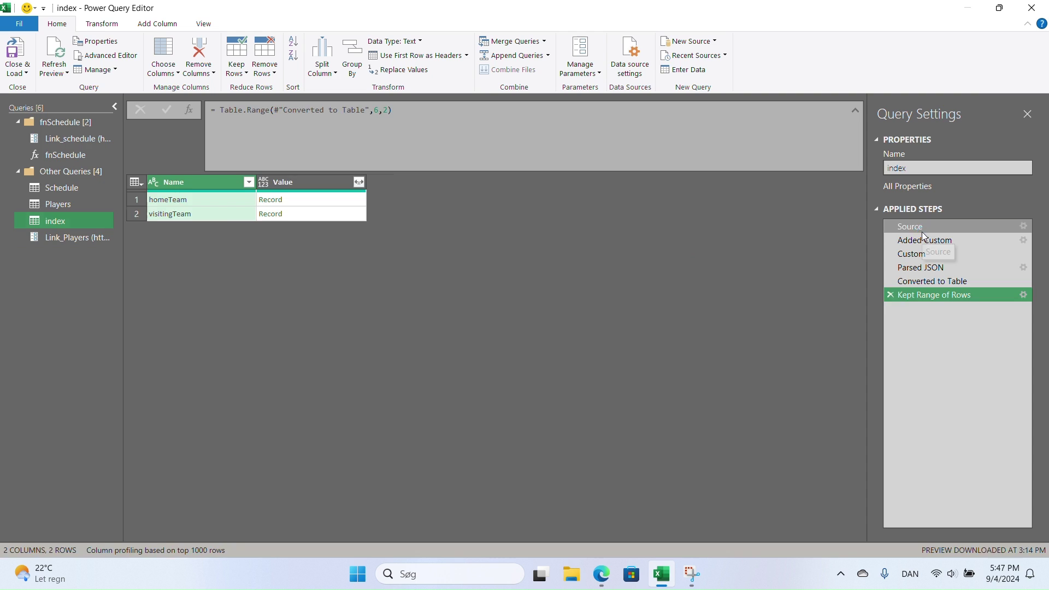
click(921, 227)
drag(578, 124, 446, 111)
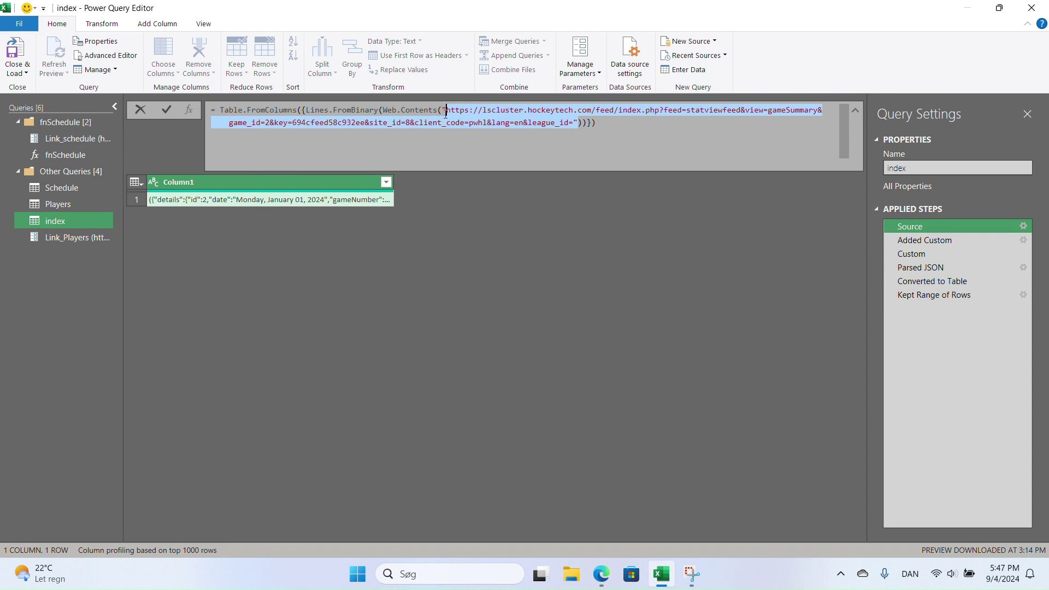
key(Delete)
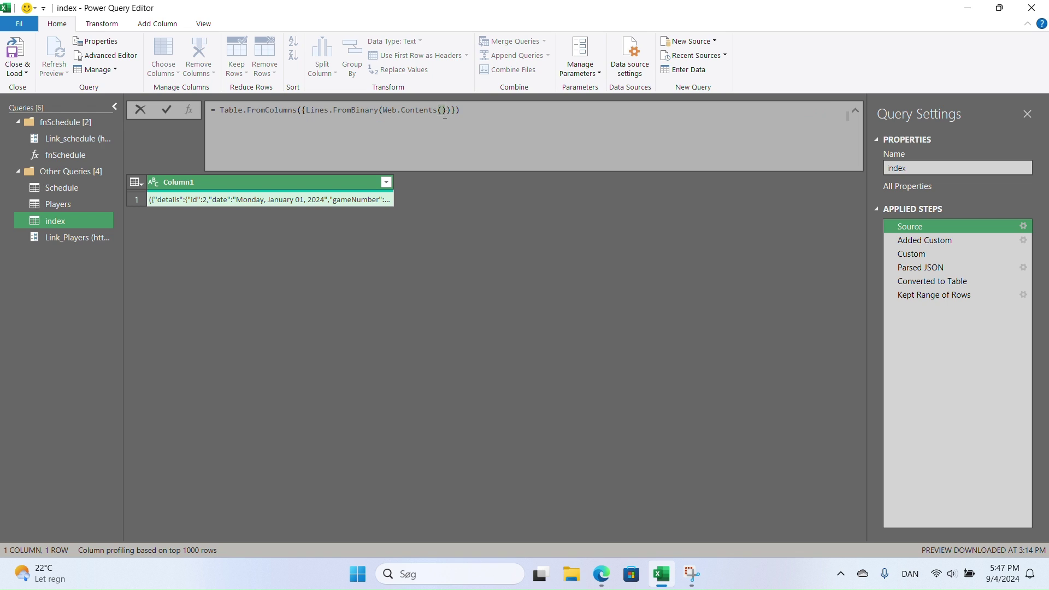
text(Link)
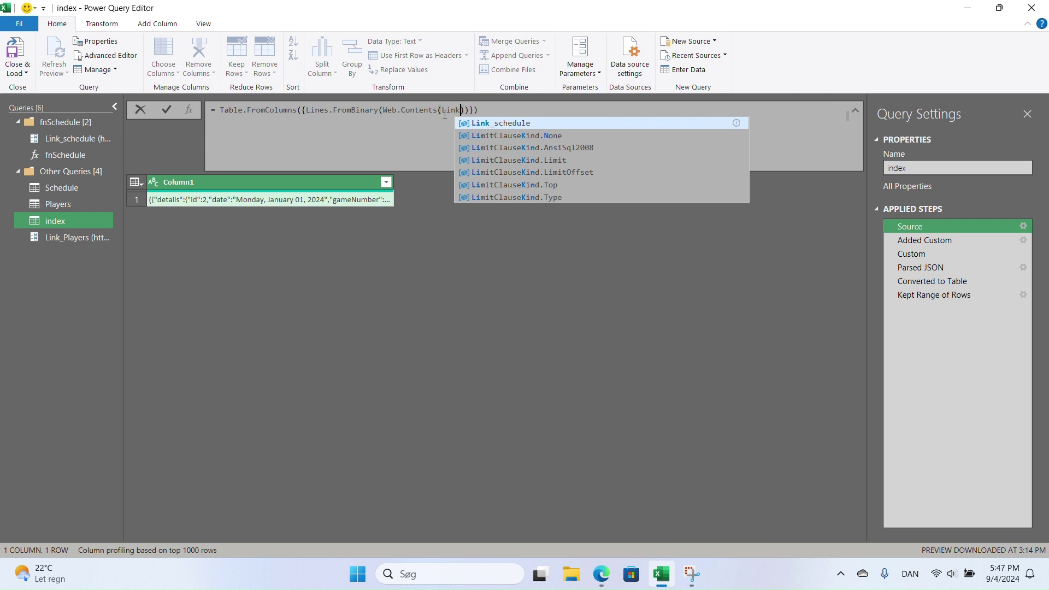
text(_)
text(Players)
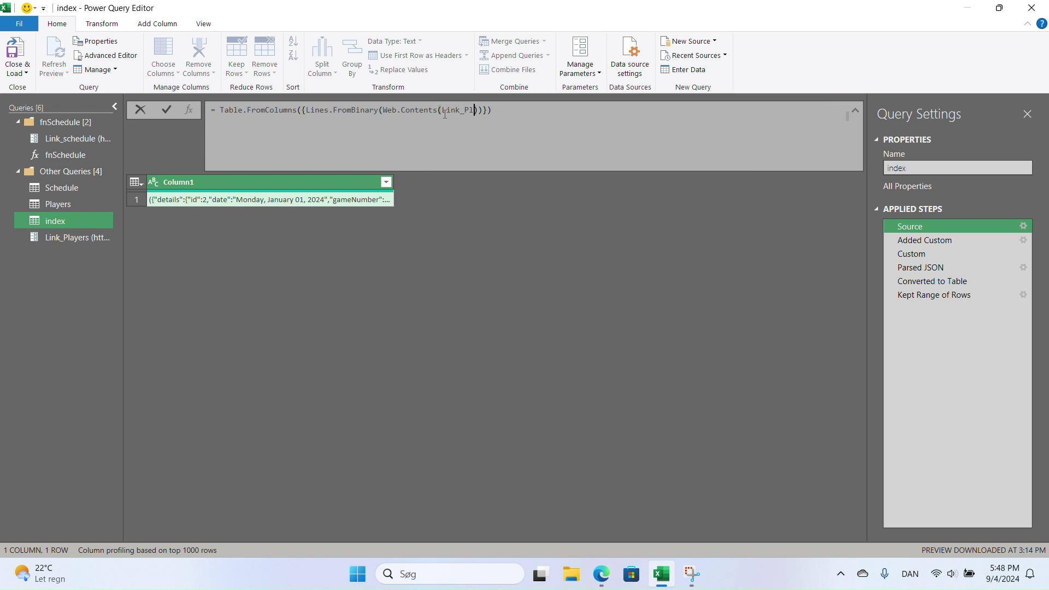
- Commit the updated Source formula and create a function named fnPlayers from the index query
key(Return)
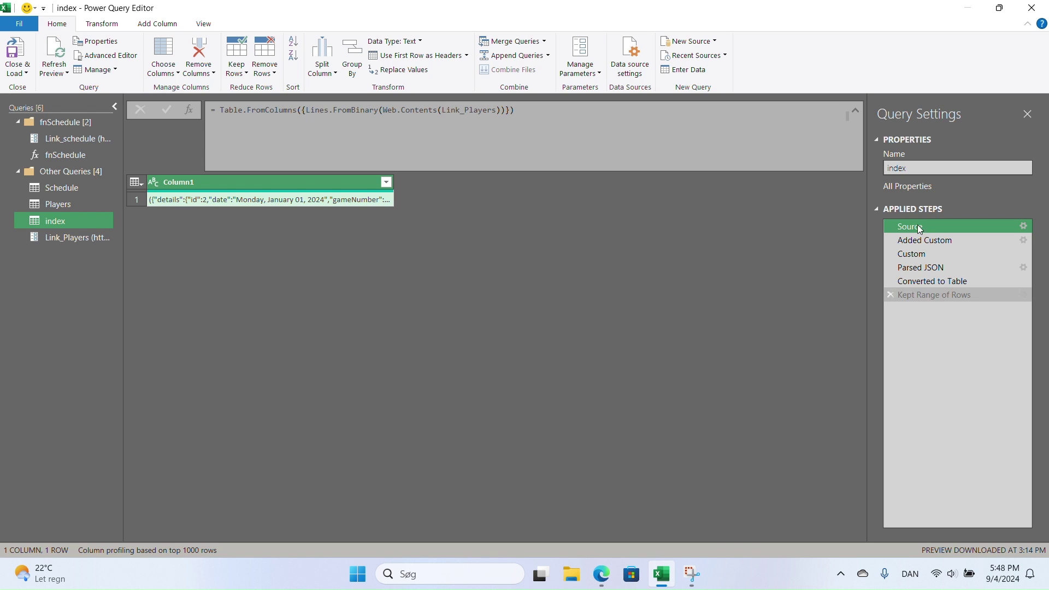
right_click(70, 222)
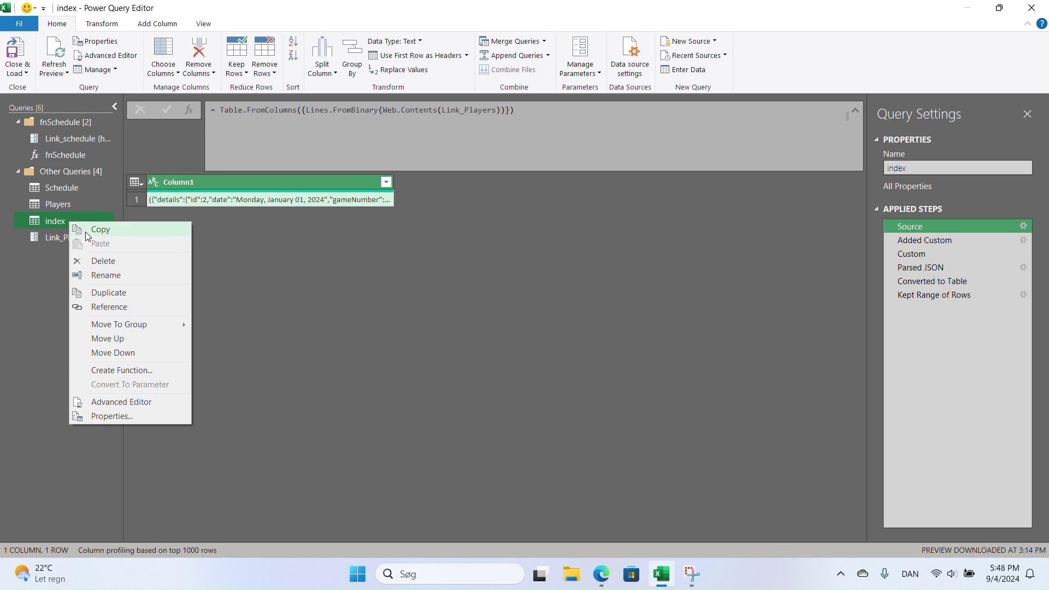
click(133, 370)
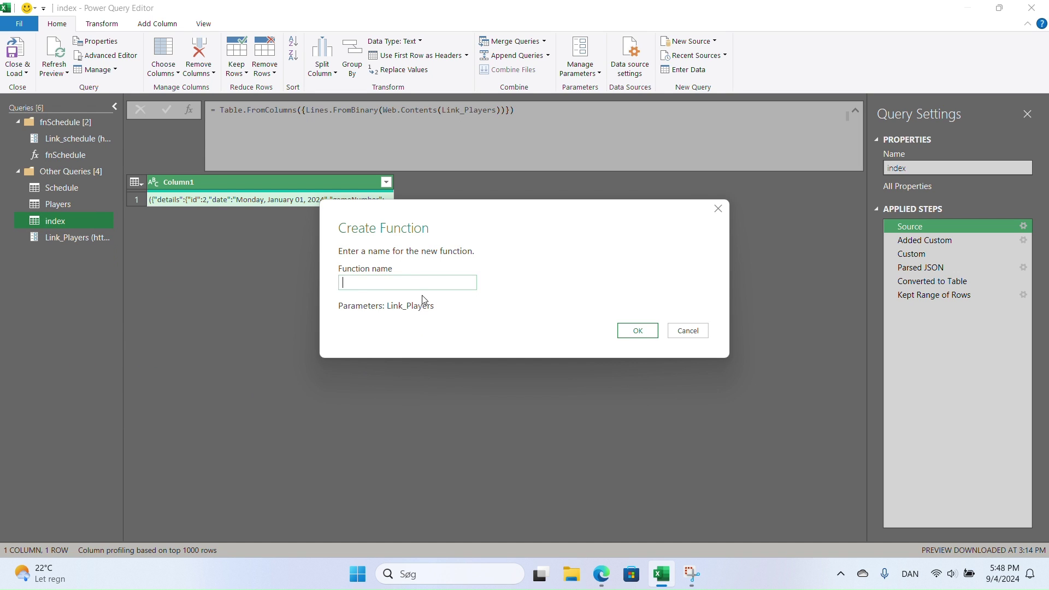
text(fnPlayers)
click(639, 332)
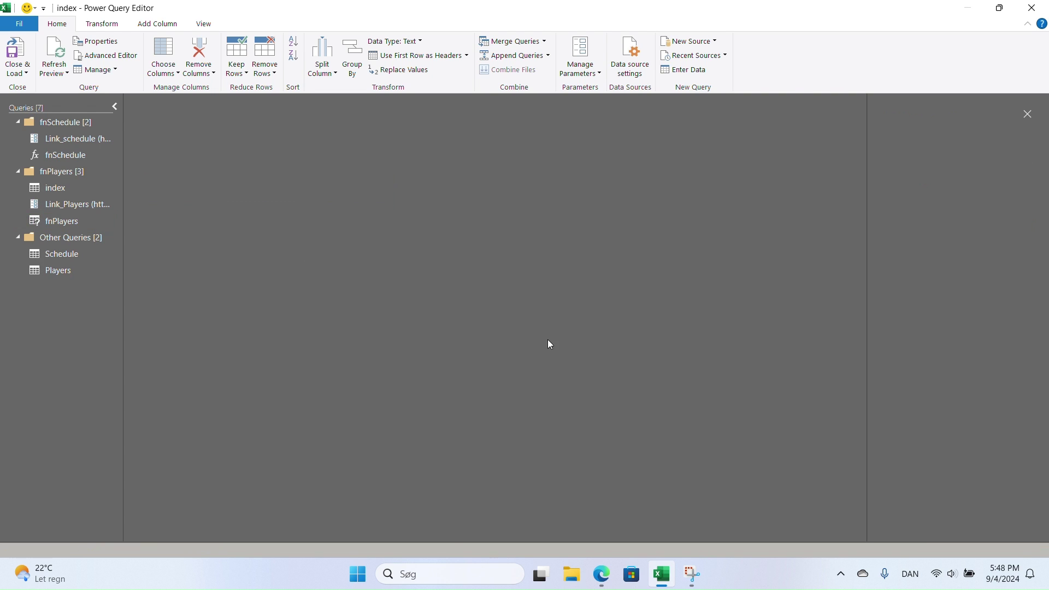
- Delete the index query and confirm the deletion
click(58, 190)
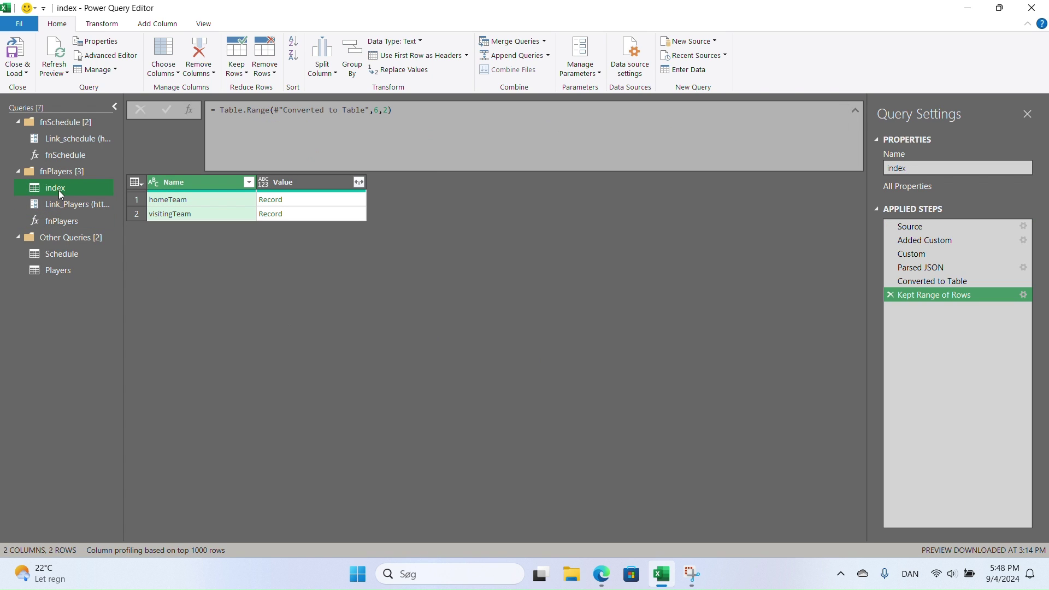
right_click(60, 192)
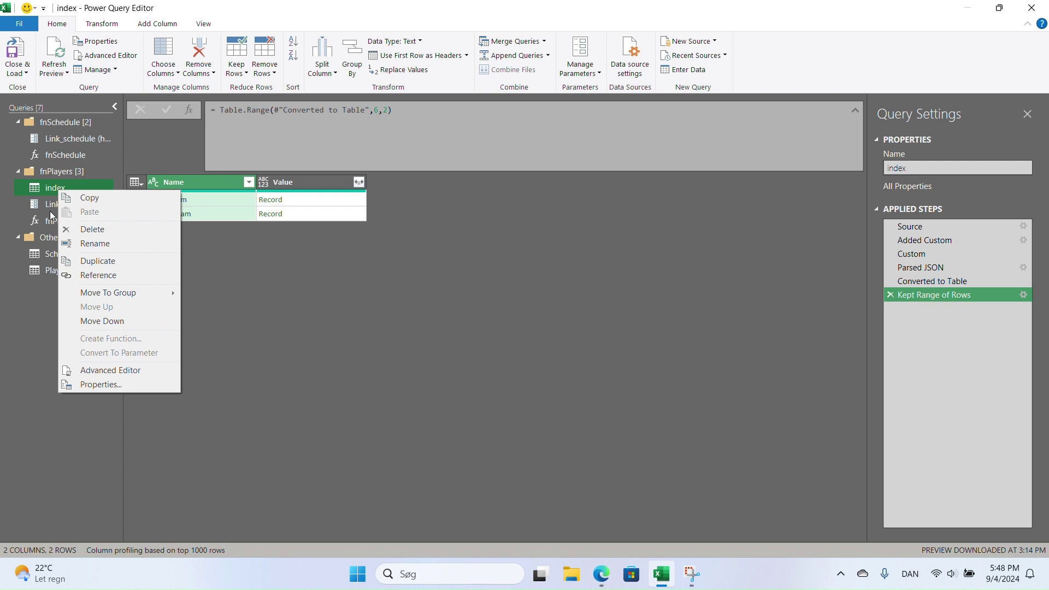
click(89, 233)
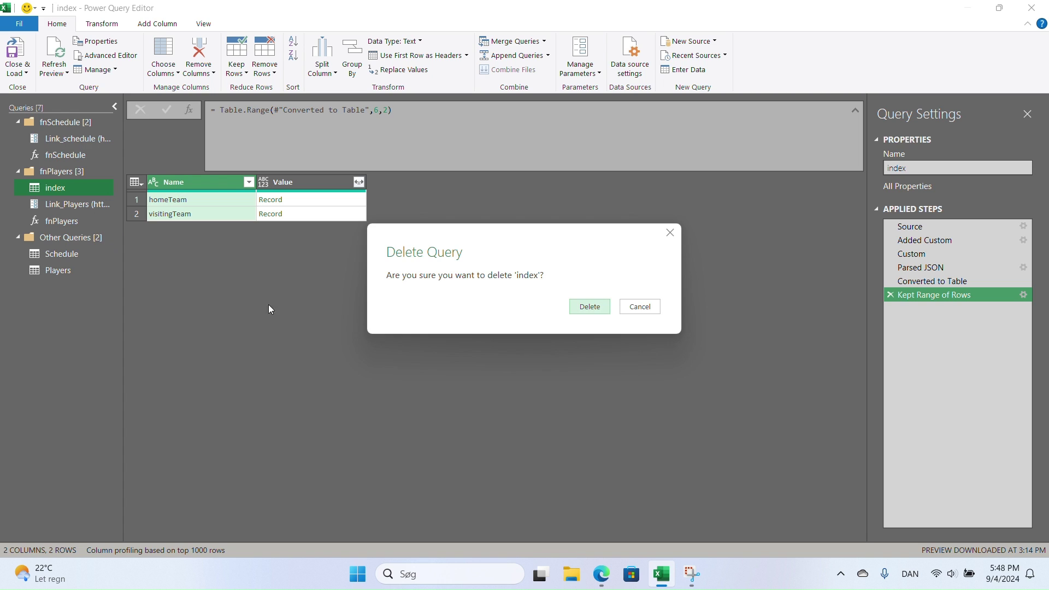
click(590, 307)
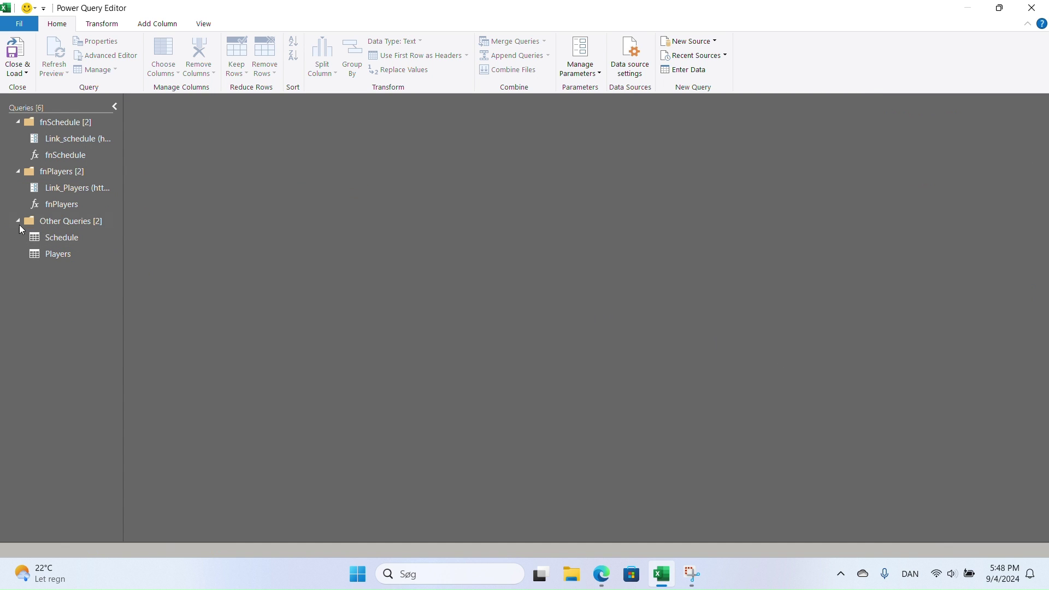
- In the Players query, set the Custom column of game URLs to Text
click(61, 256)
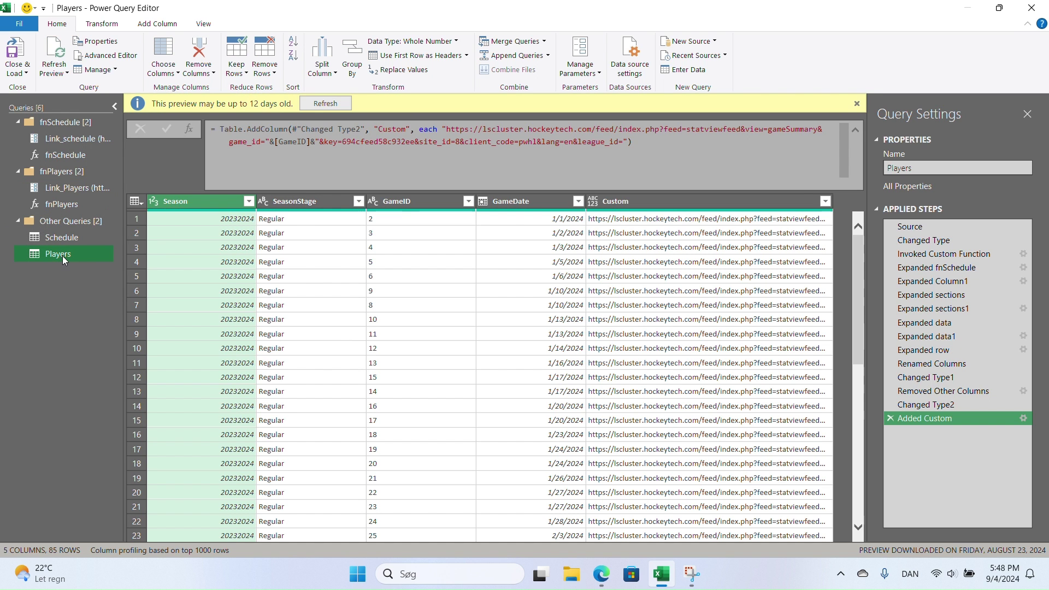
click(648, 200)
click(594, 202)
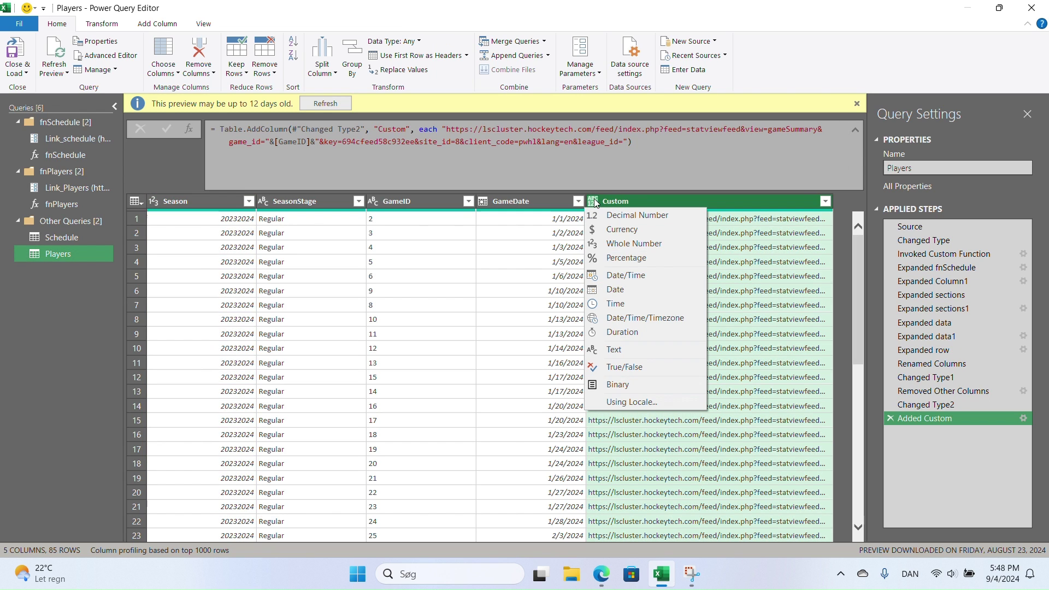
click(611, 343)
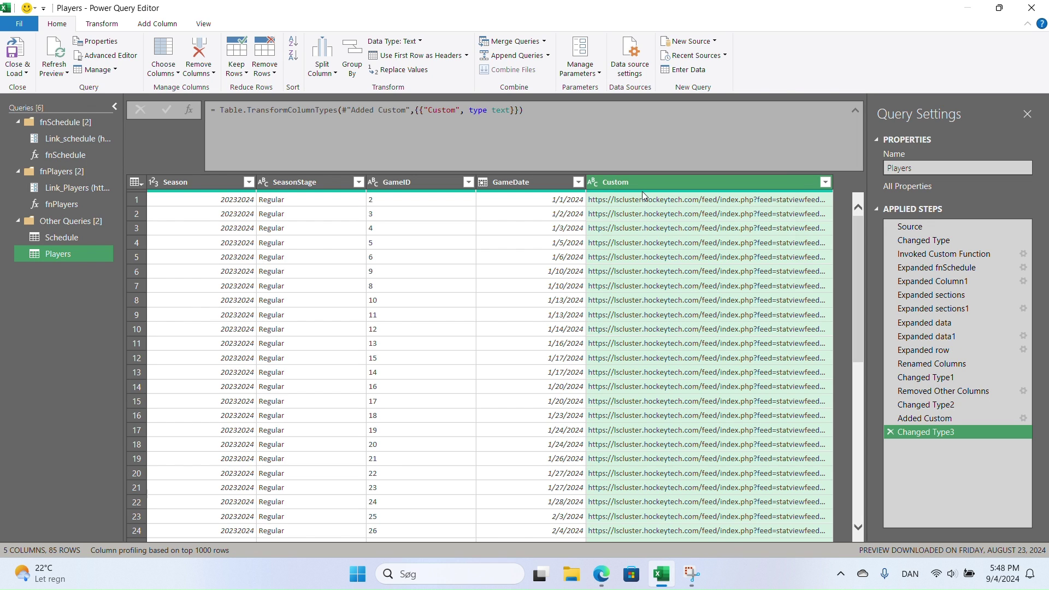
- Invoke the fnPlayers custom function on every row, producing a Custom.1 column
click(157, 24)
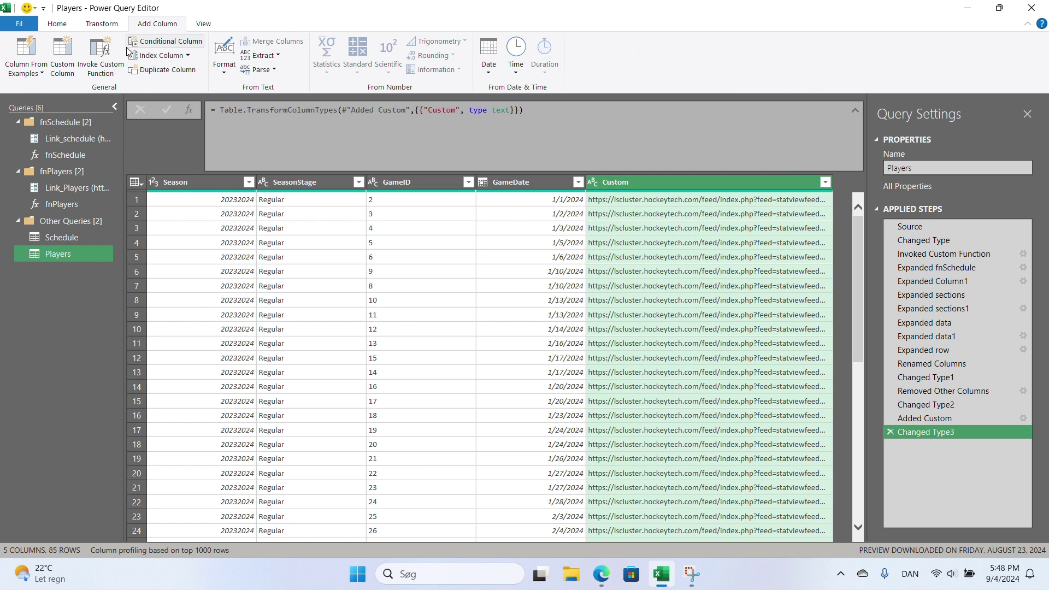
click(100, 57)
click(372, 295)
click(359, 326)
click(655, 368)
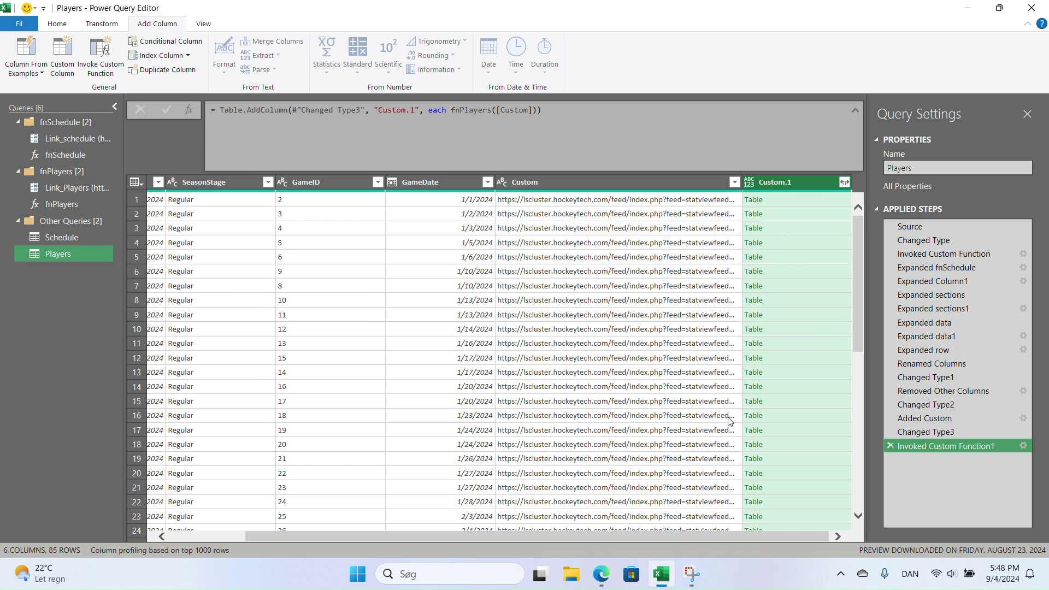
- Expand Custom.1 into Name and Value columns after loading all fields
click(843, 182)
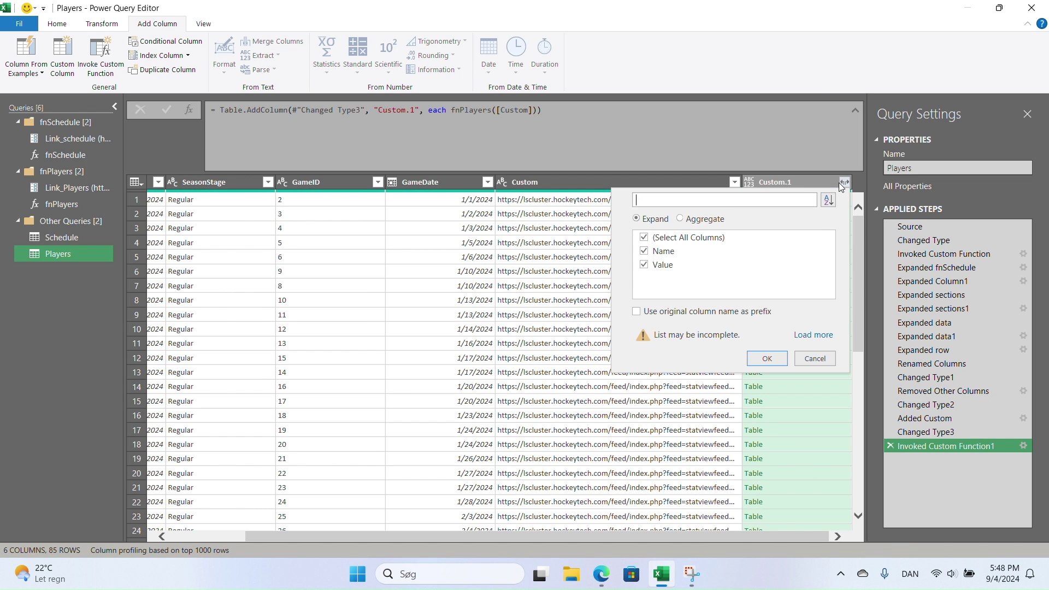
click(809, 339)
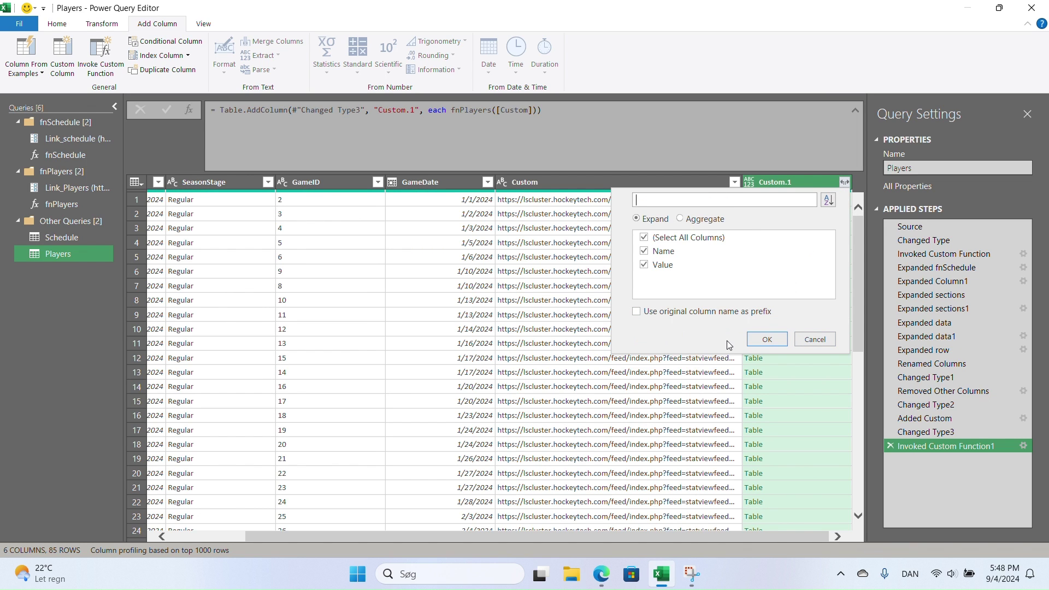
click(767, 339)
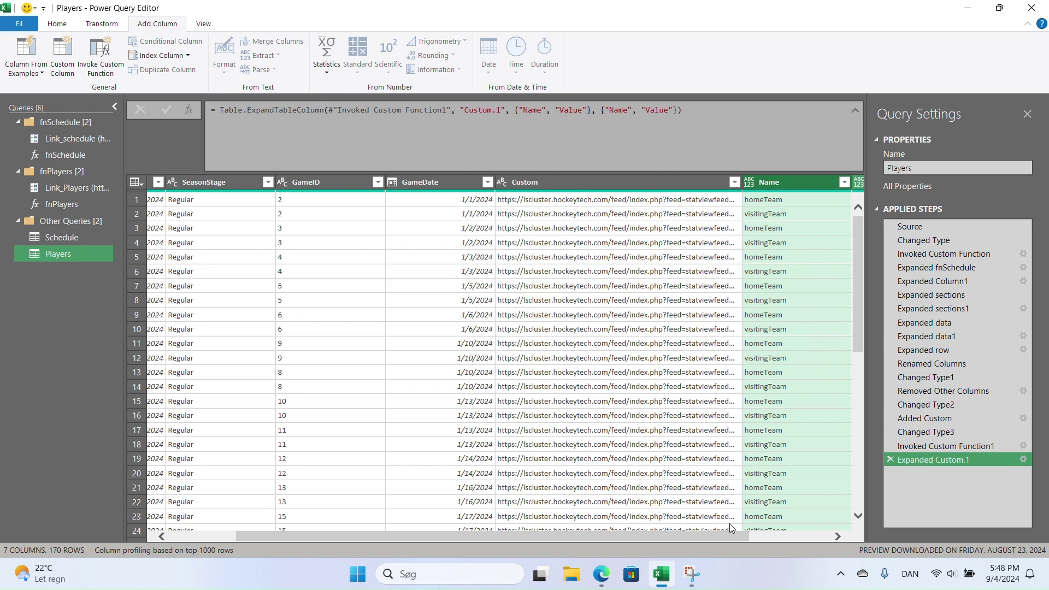
- Expand all 11 Value fields, such as info, stats, skaters and goalies, into 17 columns
drag(710, 538, 846, 547)
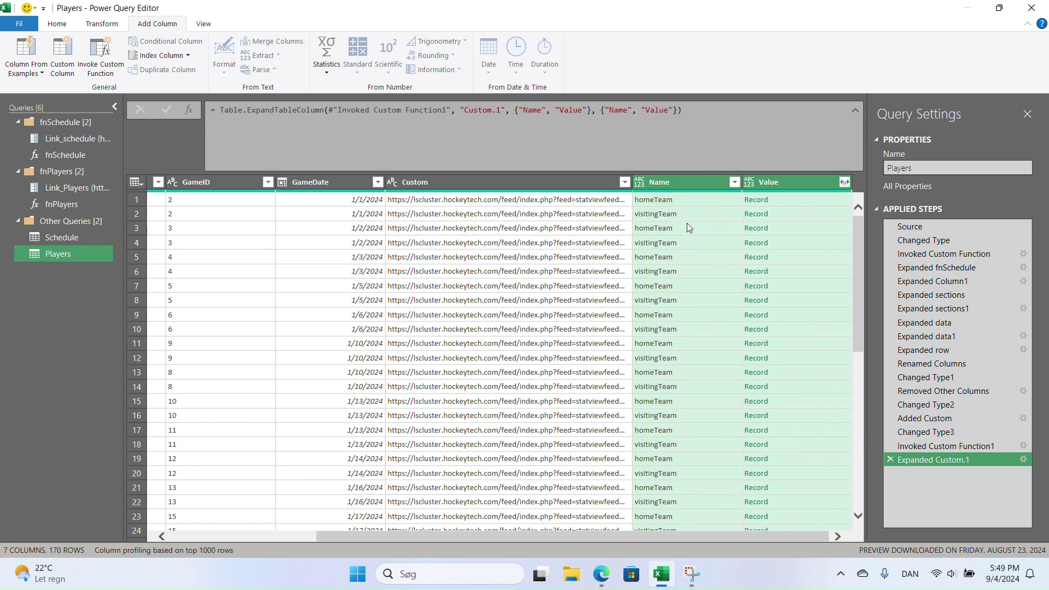
click(845, 183)
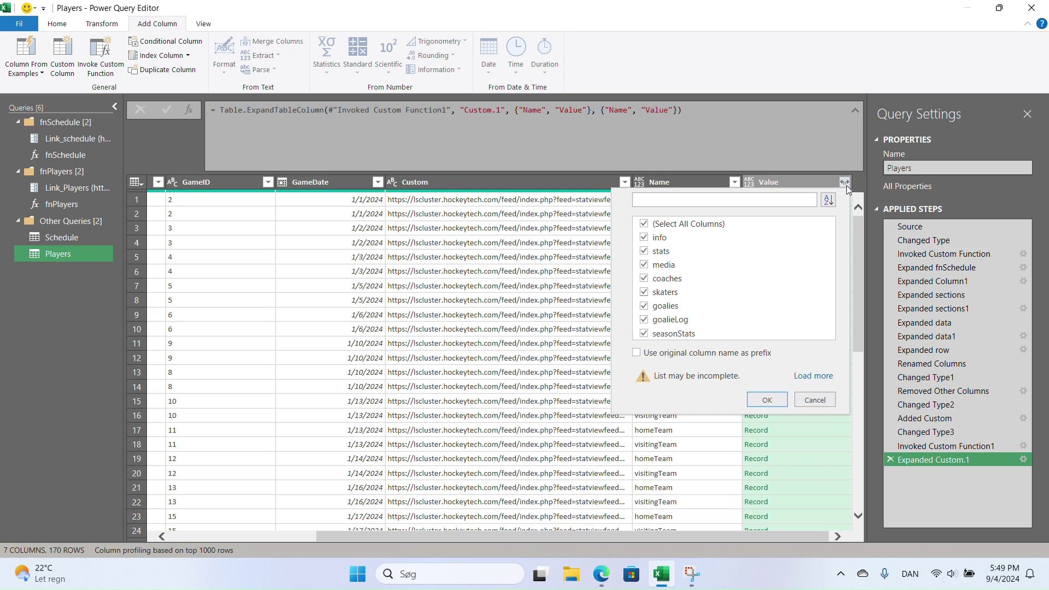
click(813, 376)
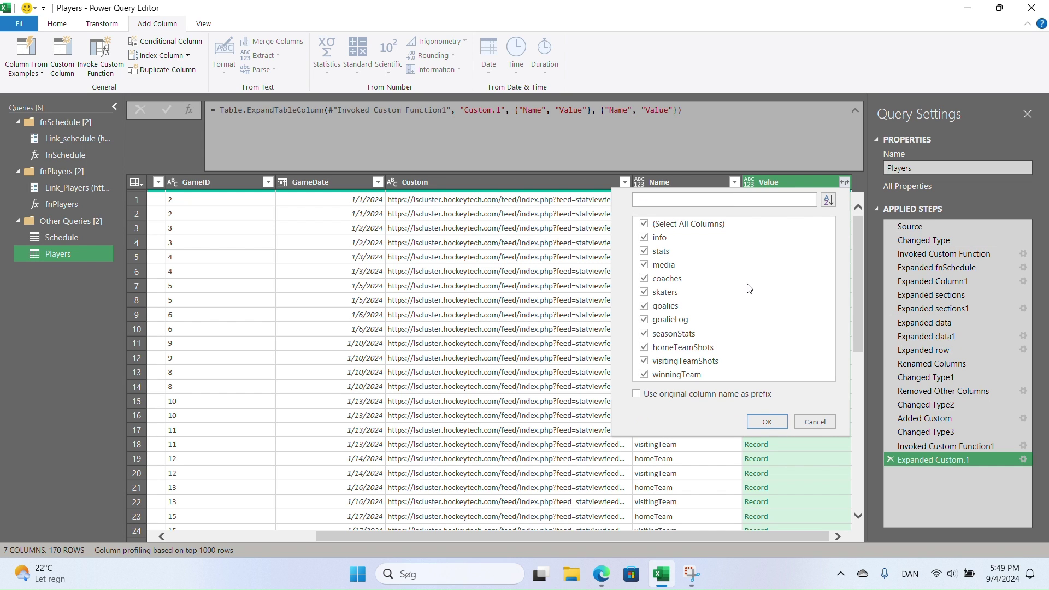
click(767, 423)
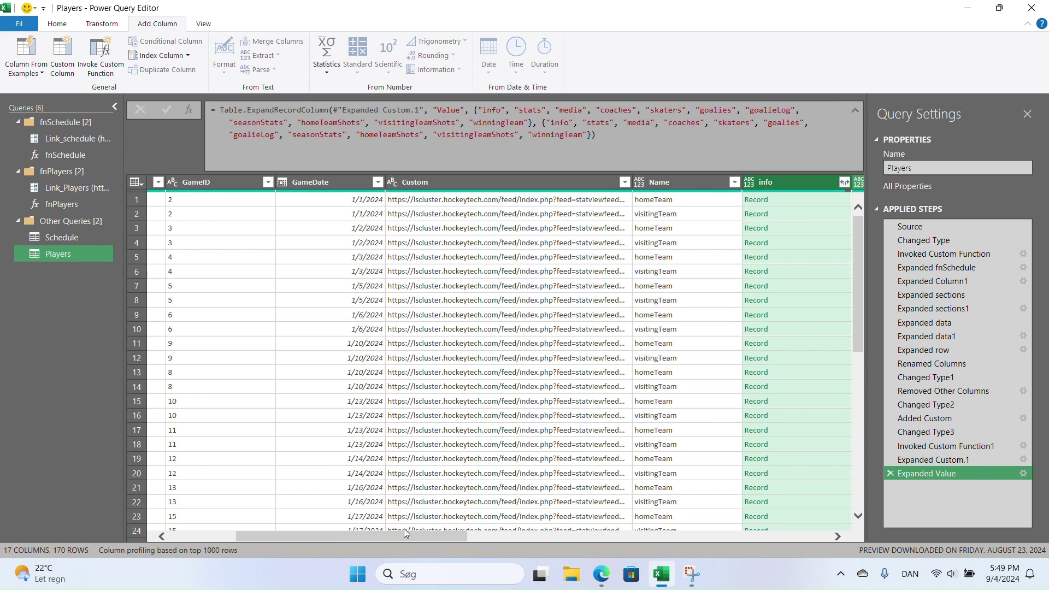
drag(411, 532, 562, 539)
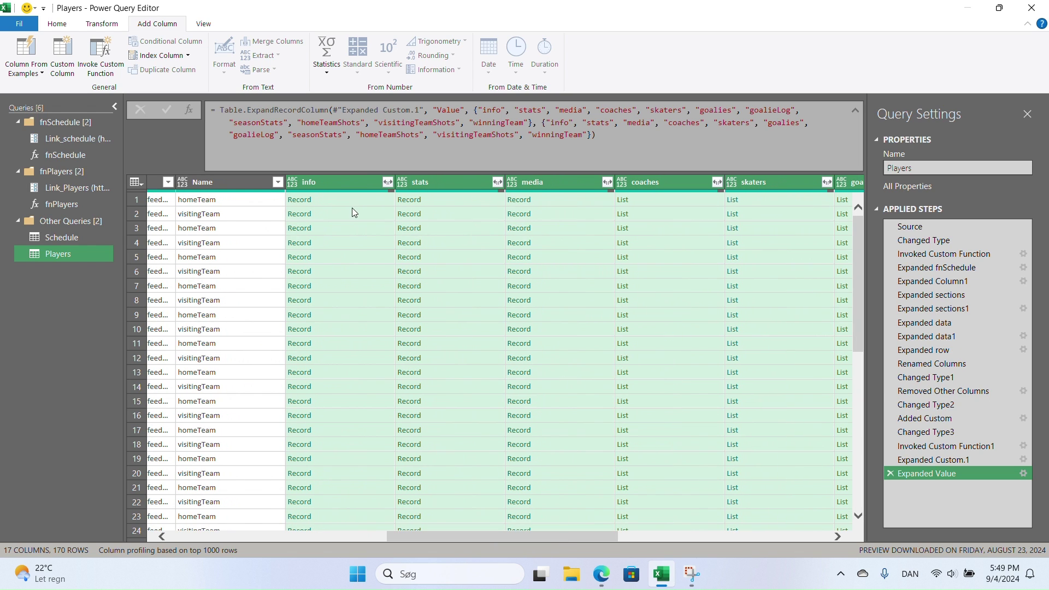
click(389, 184)
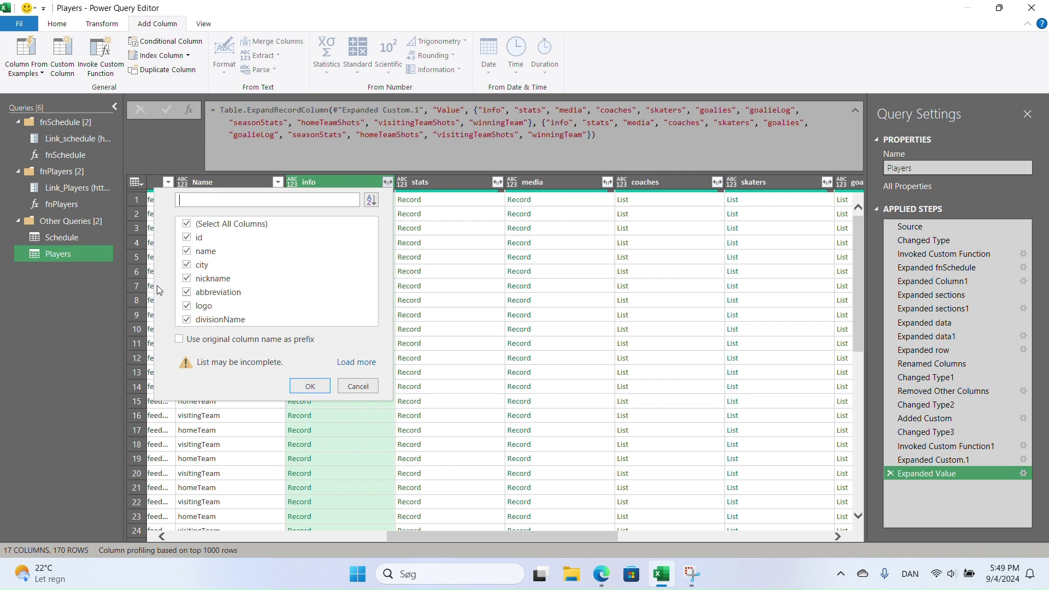
click(358, 386)
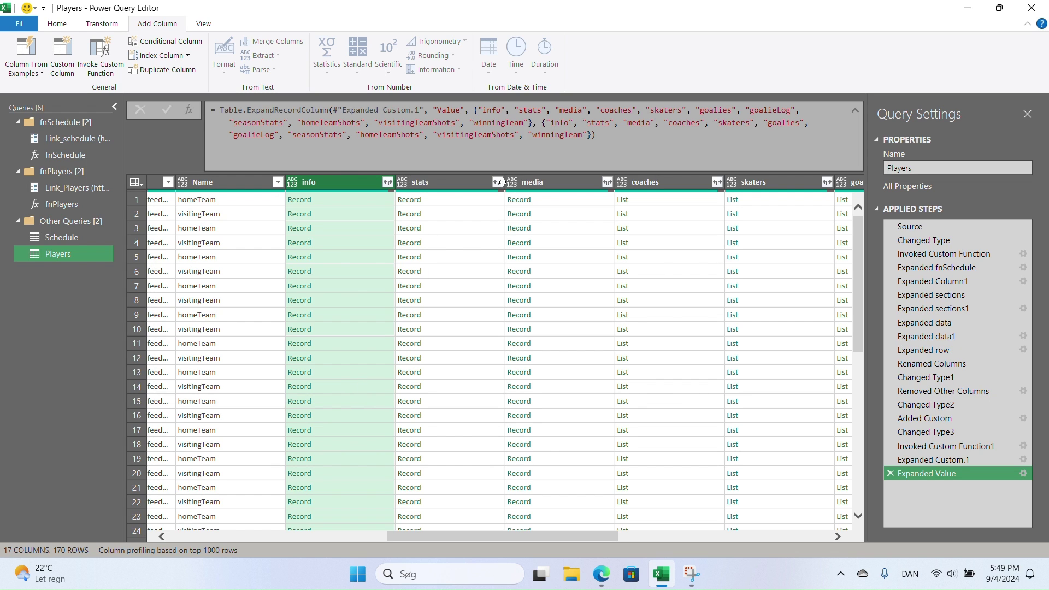
click(499, 182)
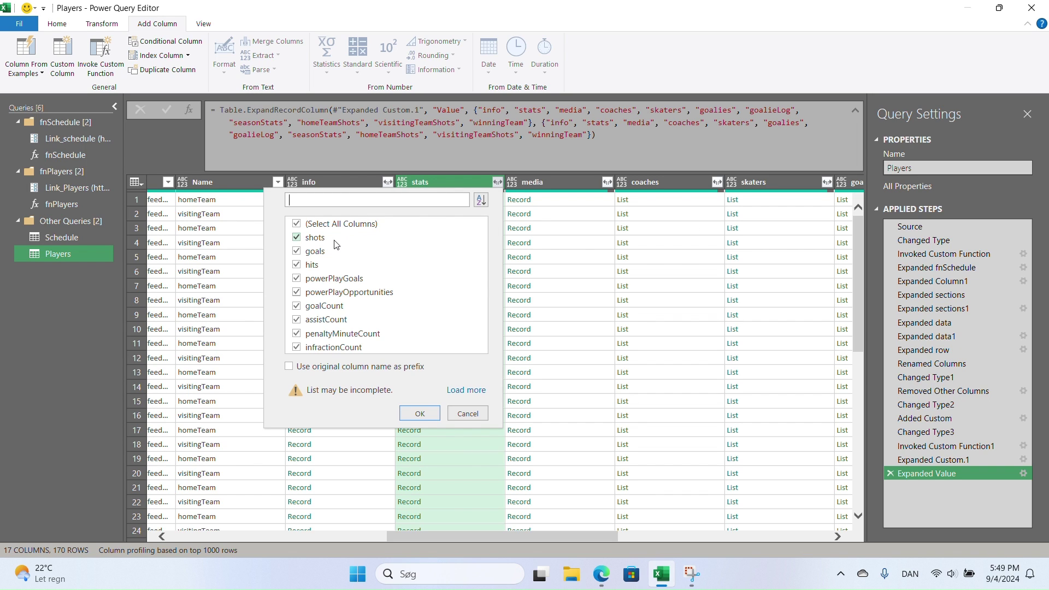
click(193, 229)
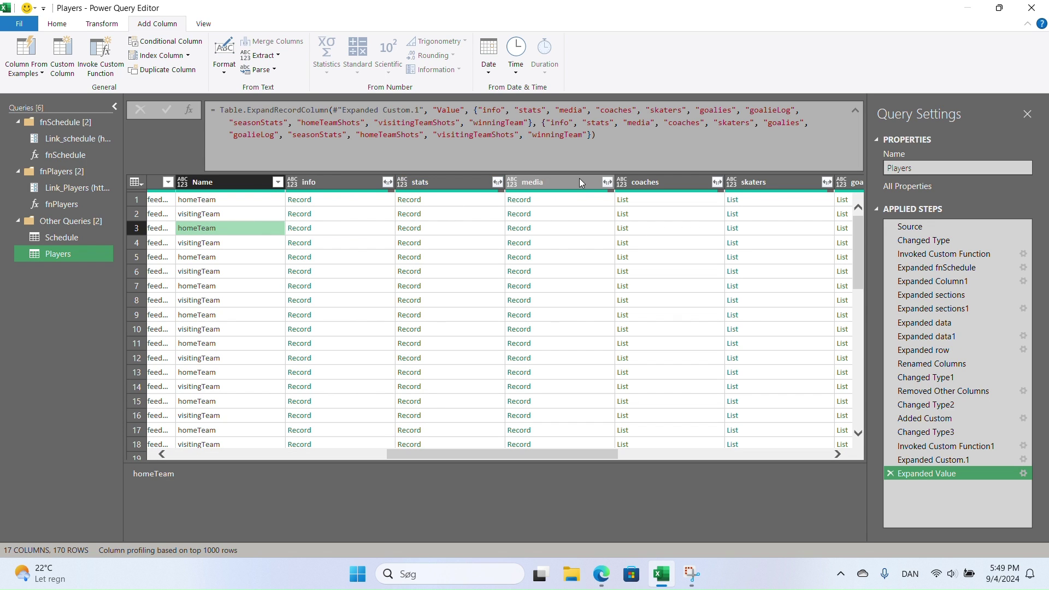
click(607, 182)
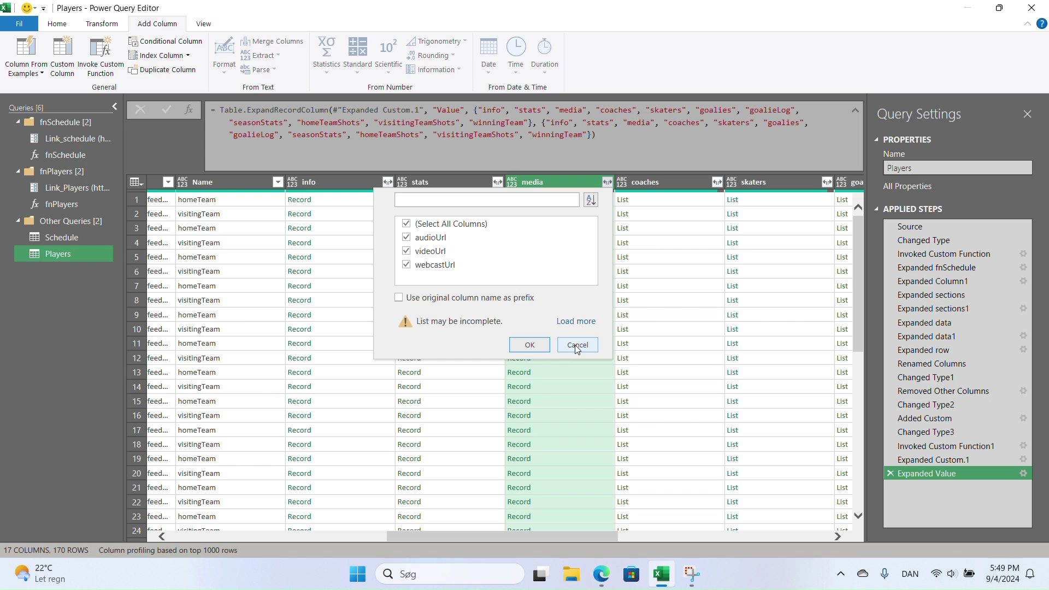
click(580, 345)
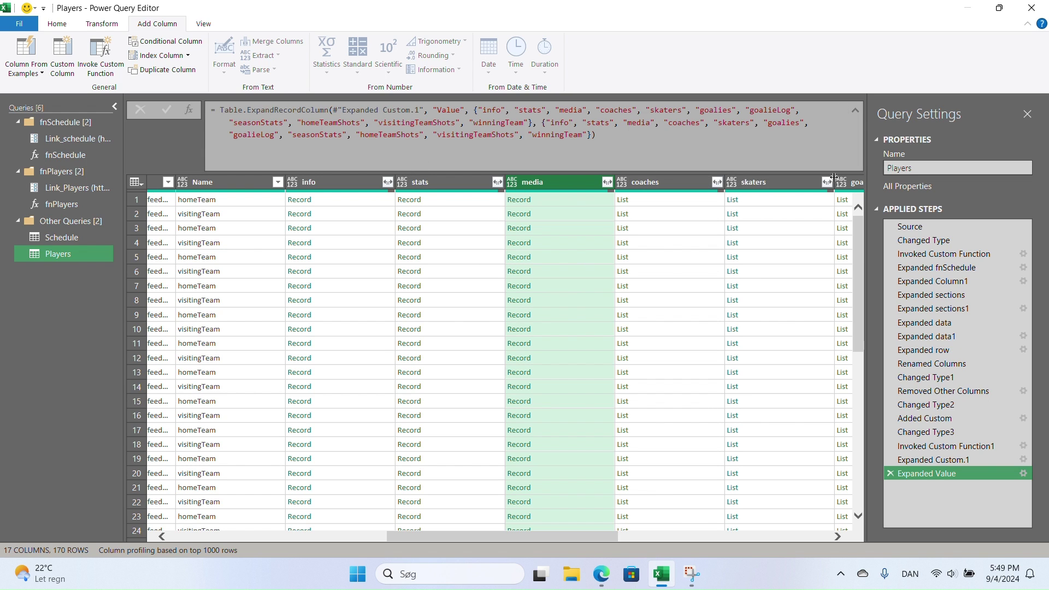
drag(508, 536, 610, 534)
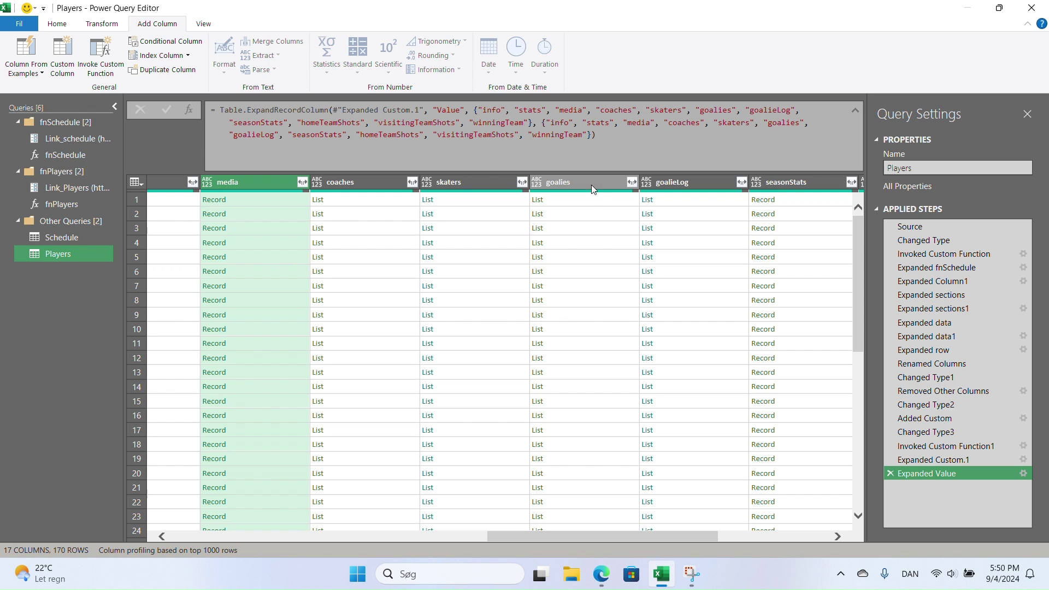
click(520, 180)
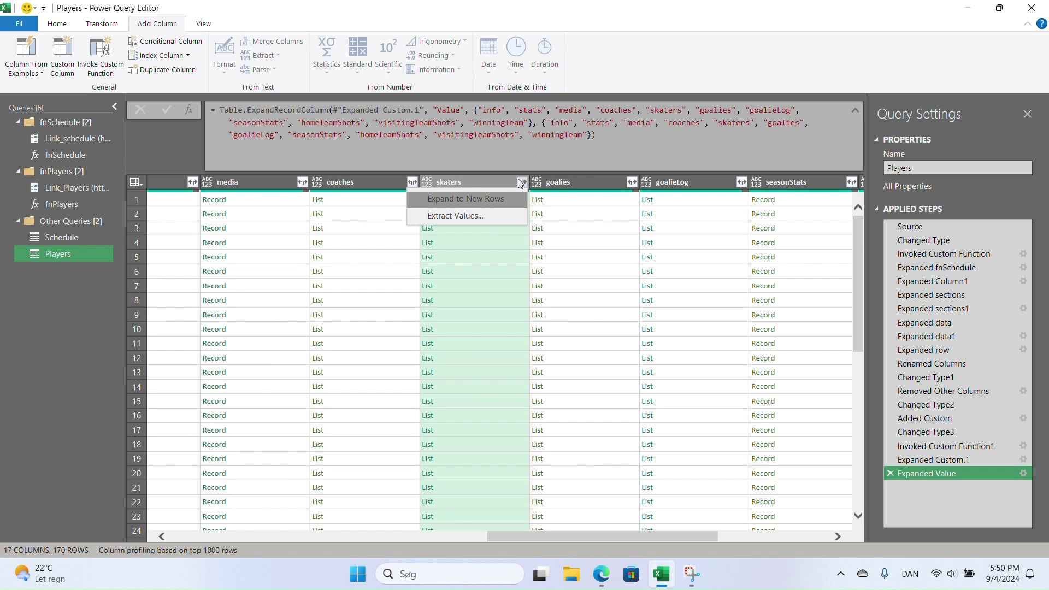
click(533, 176)
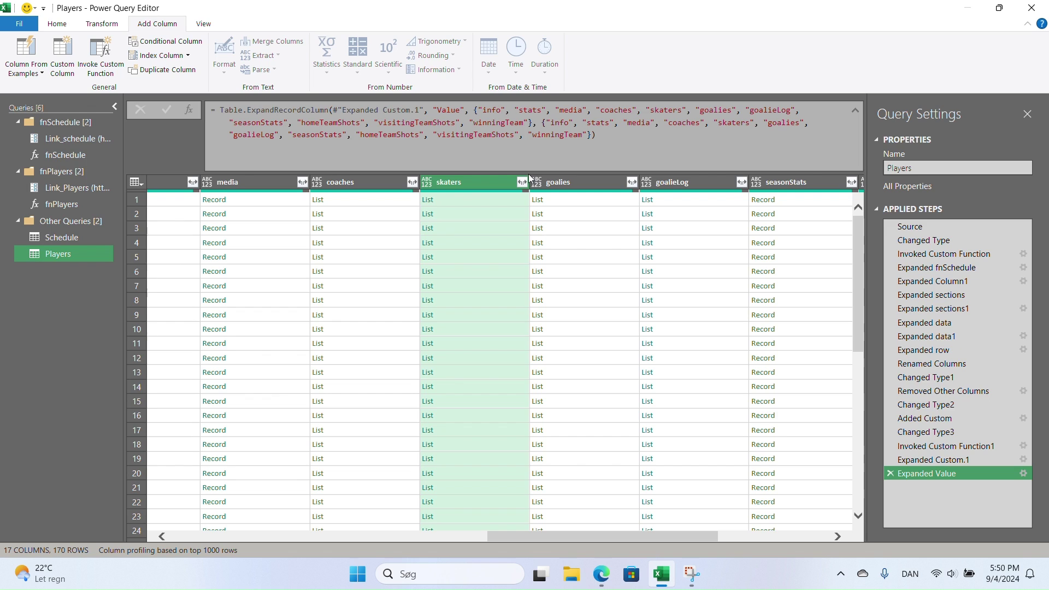
click(632, 183)
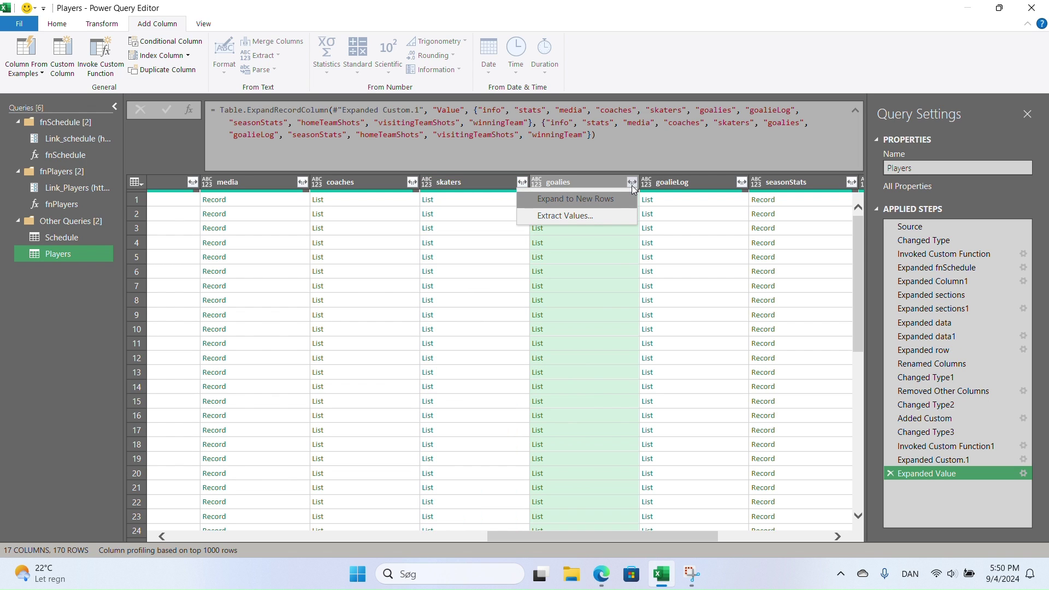
click(632, 183)
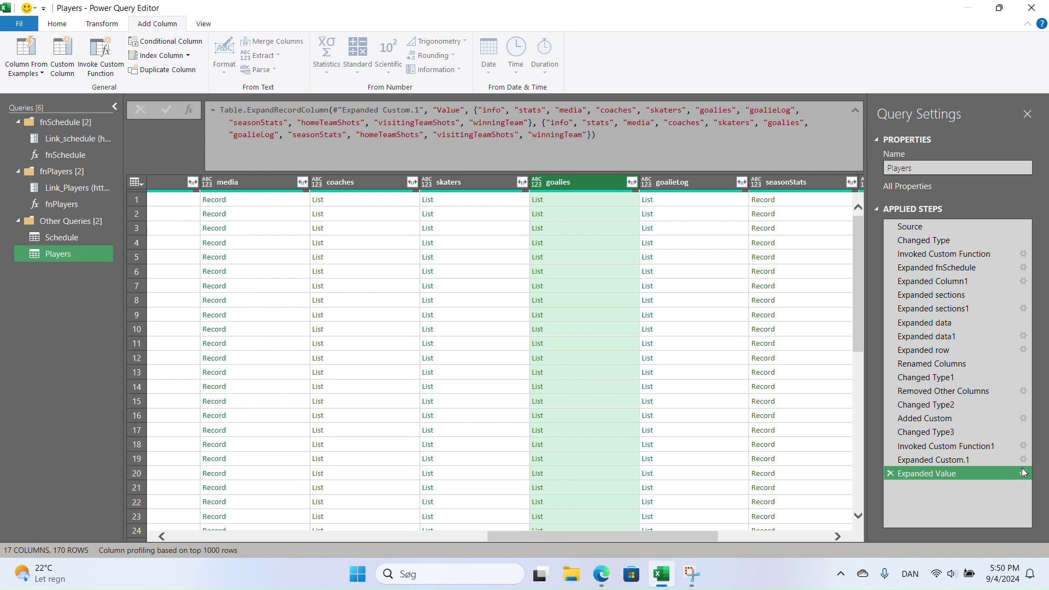
- Duplicate the Players query, creating Players (2)
right_click(63, 255)
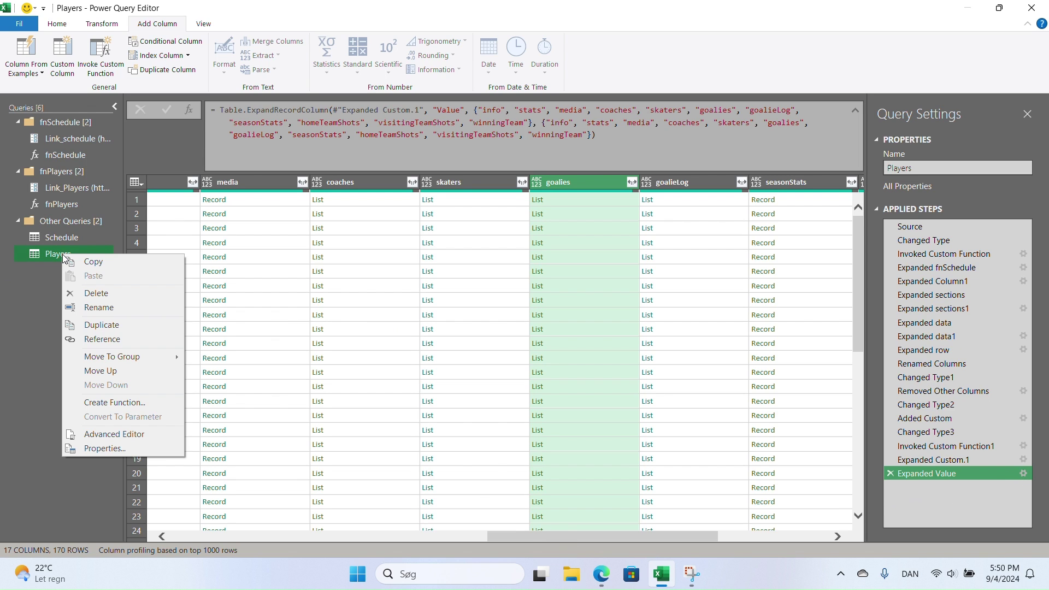
click(120, 324)
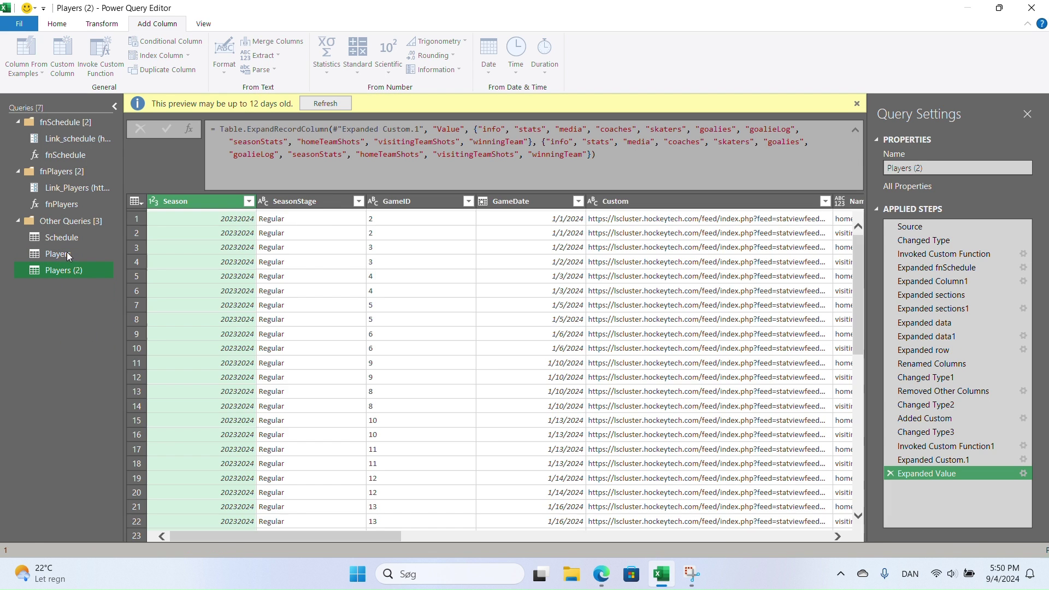
click(67, 255)
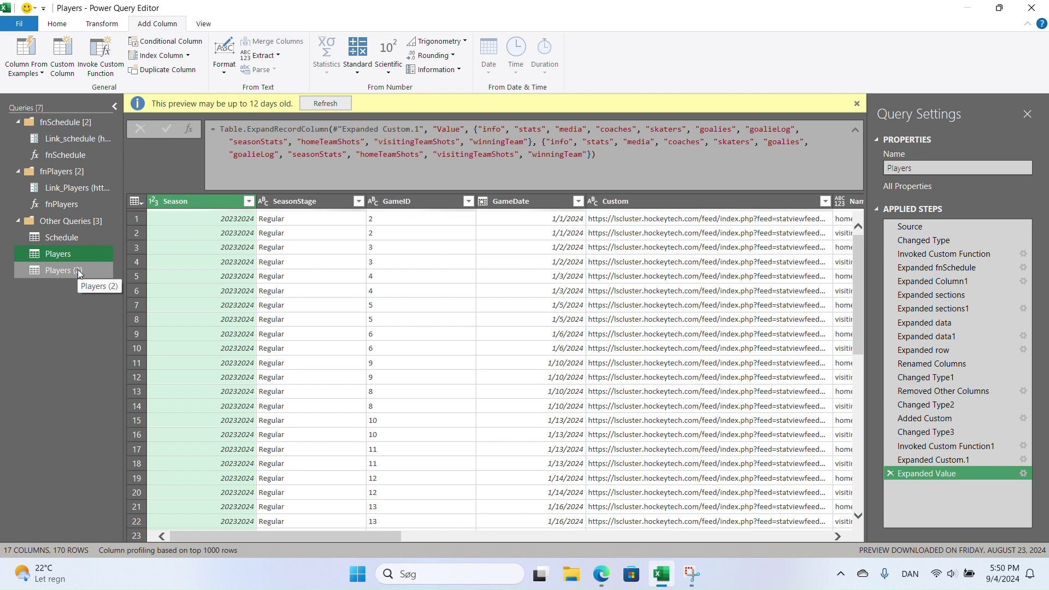
click(76, 272)
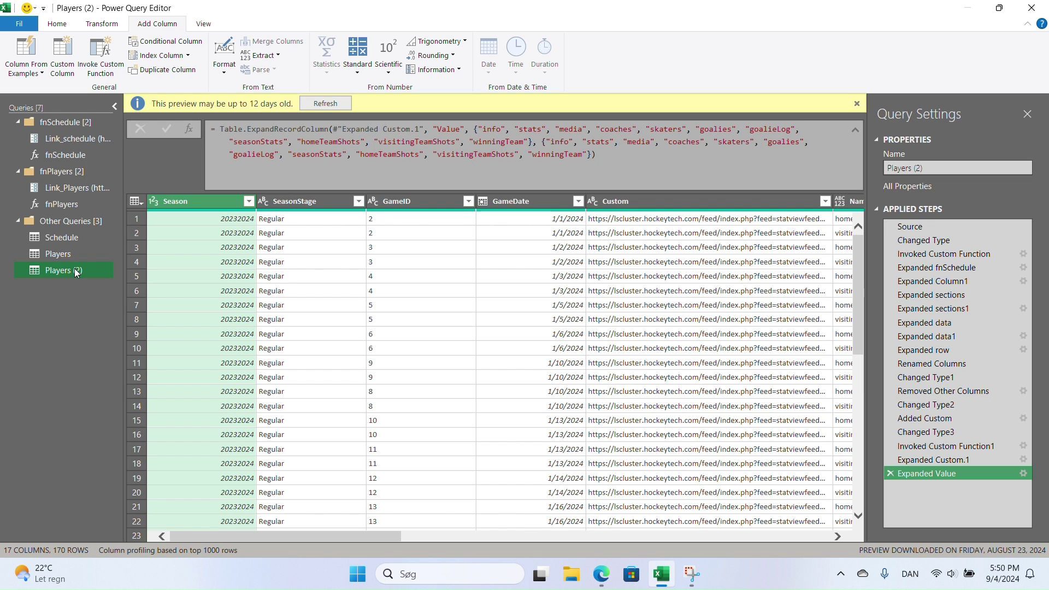
- Rename Players (2) to Goalies and return to the Players query
double_click(77, 271)
text(Goalie)
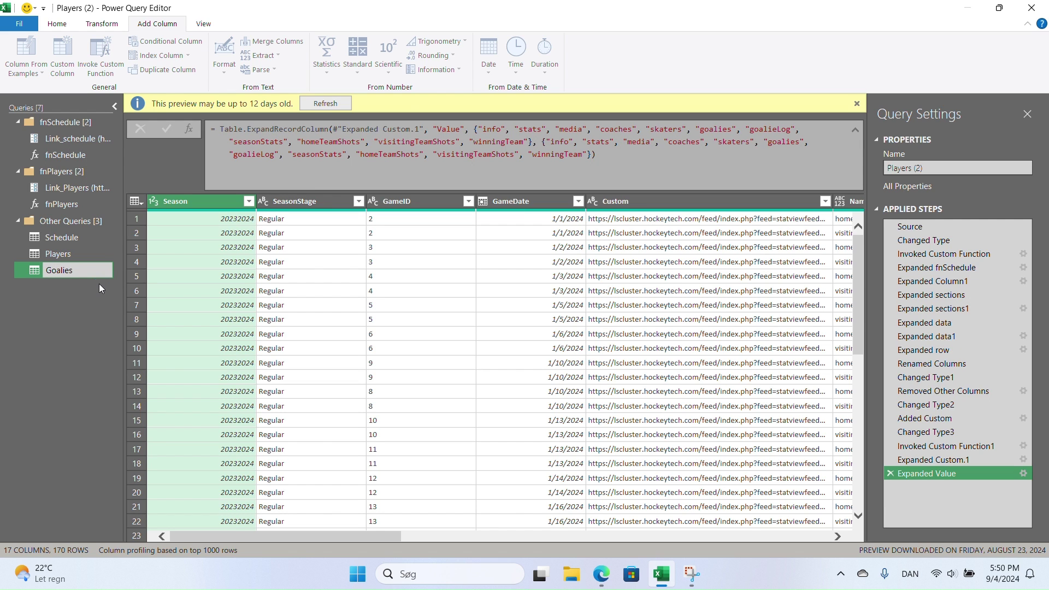
text(s)
key(Return)
click(66, 256)
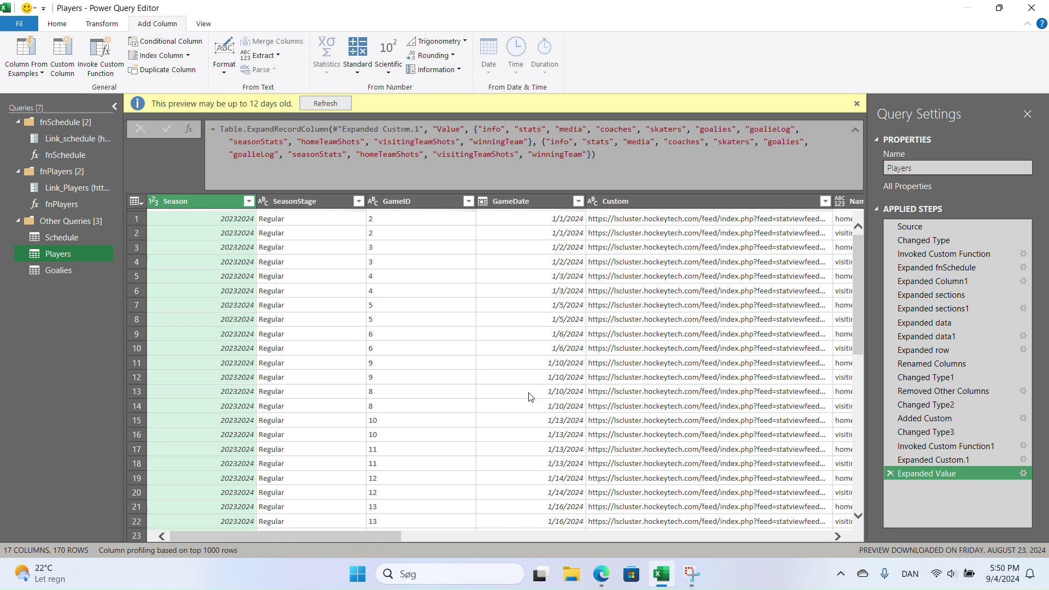
- Edit the Expanded Value step to expand only skaters, leaving 7 columns of skater lists
drag(371, 537, 524, 544)
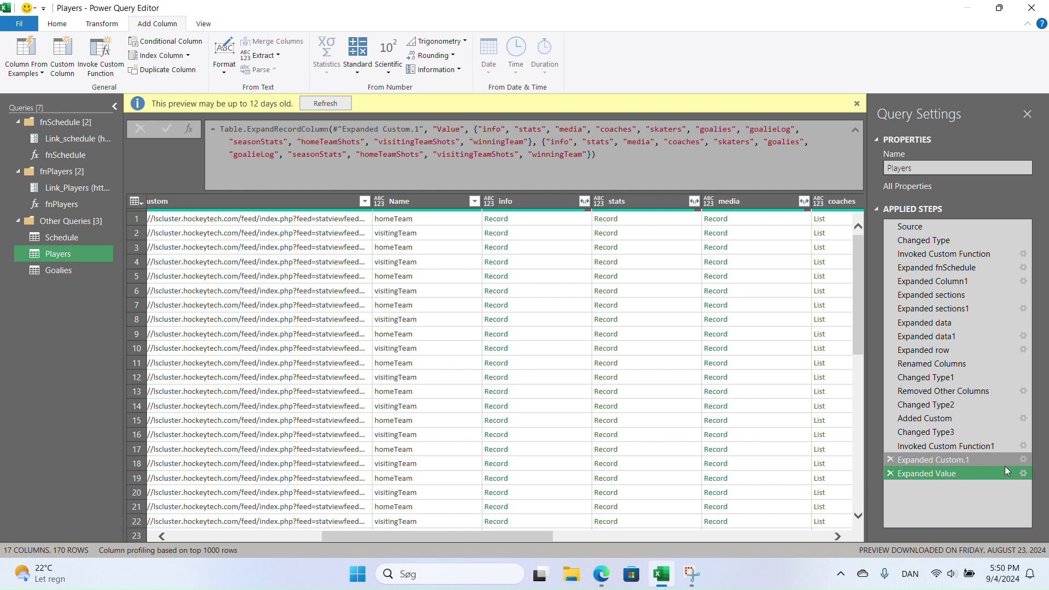
drag(471, 536, 504, 538)
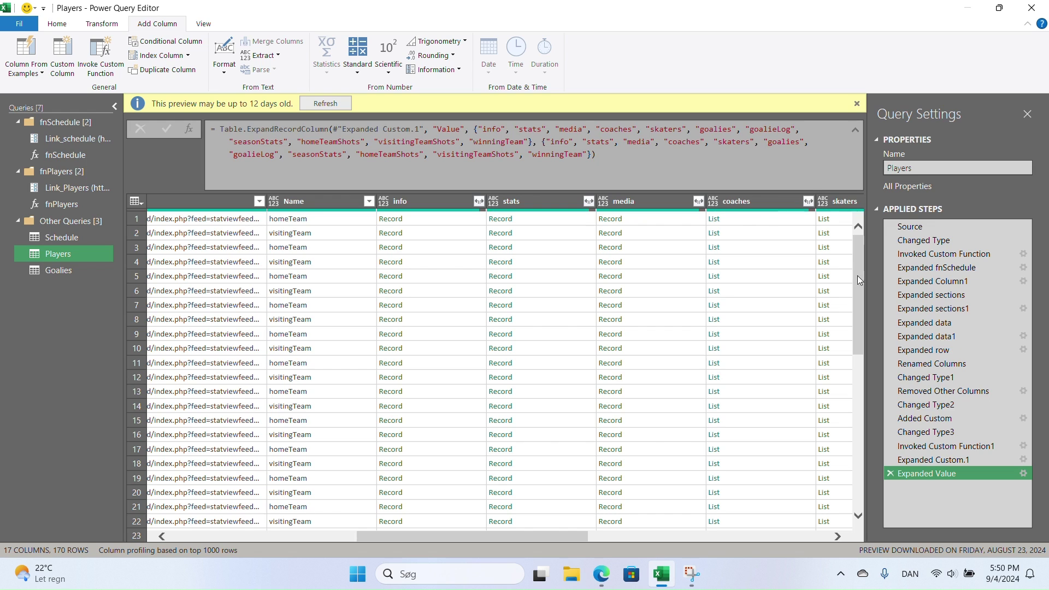
click(1023, 473)
click(435, 137)
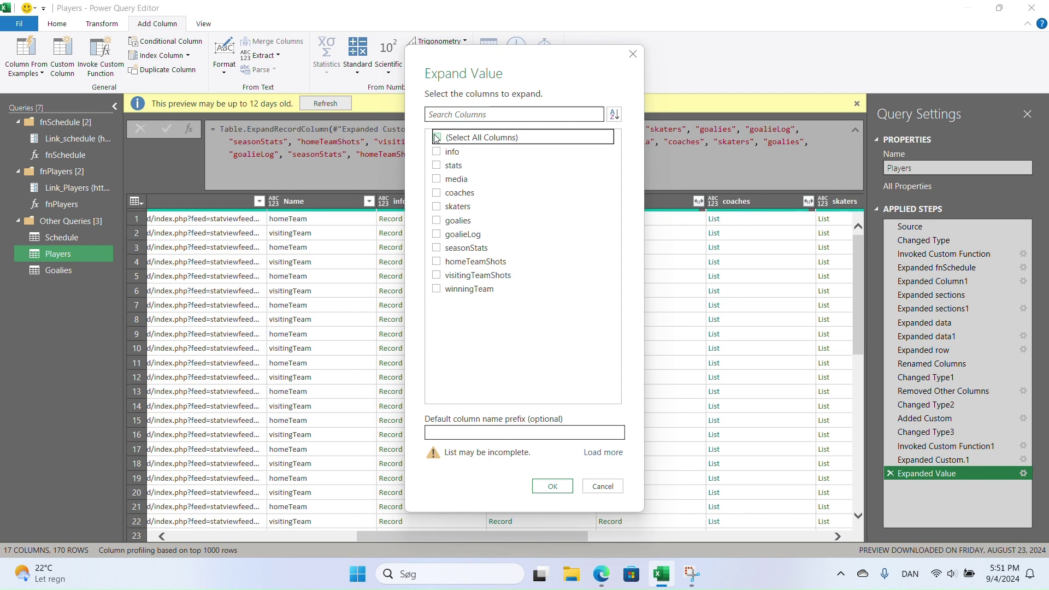
click(437, 205)
click(563, 486)
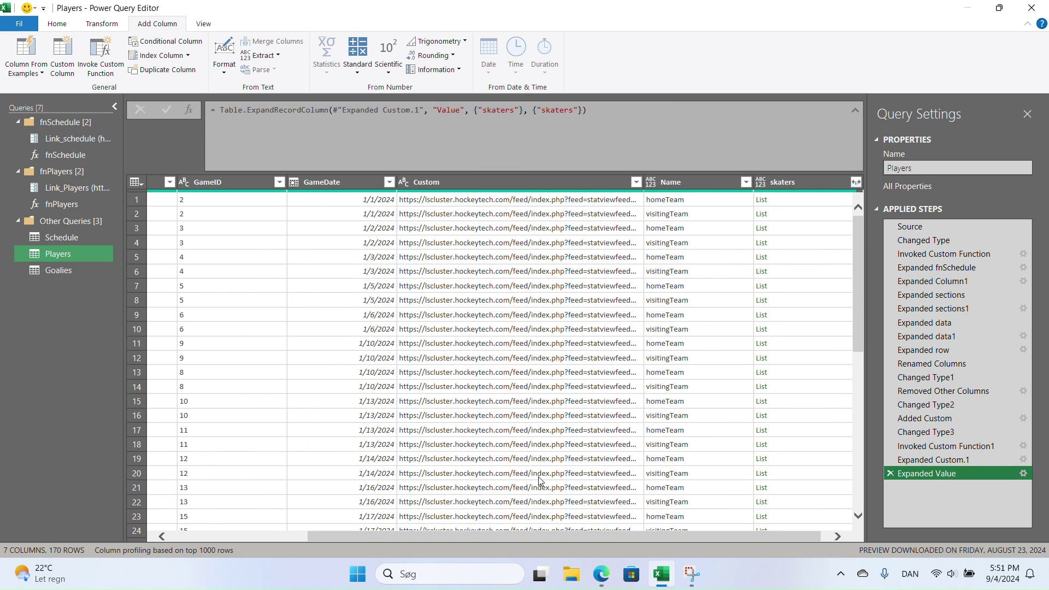
- Expand the skaters lists to new rows, one skater record per row
drag(624, 534, 631, 534)
click(844, 182)
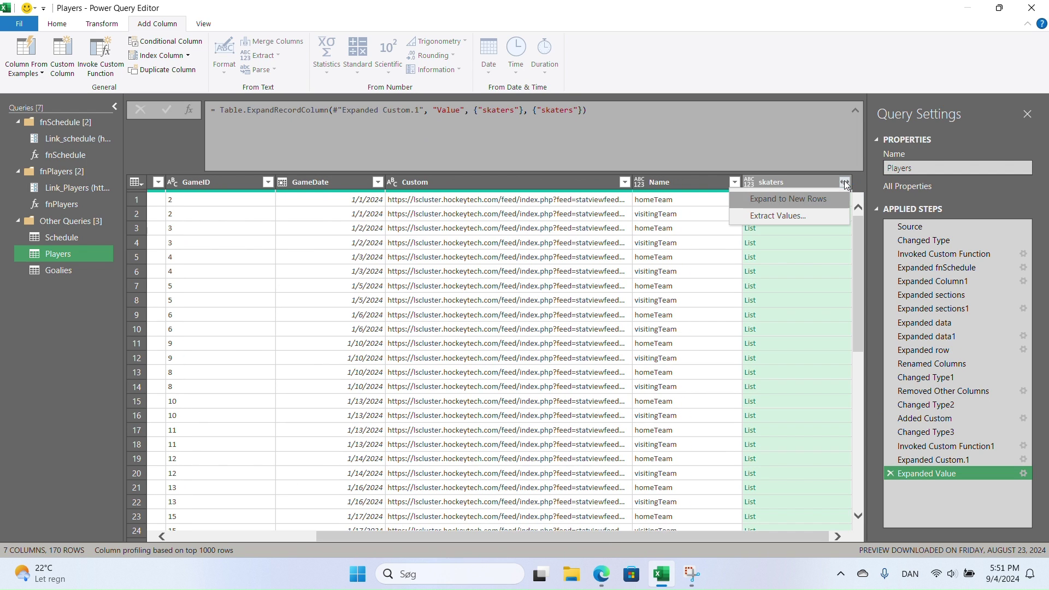
click(807, 199)
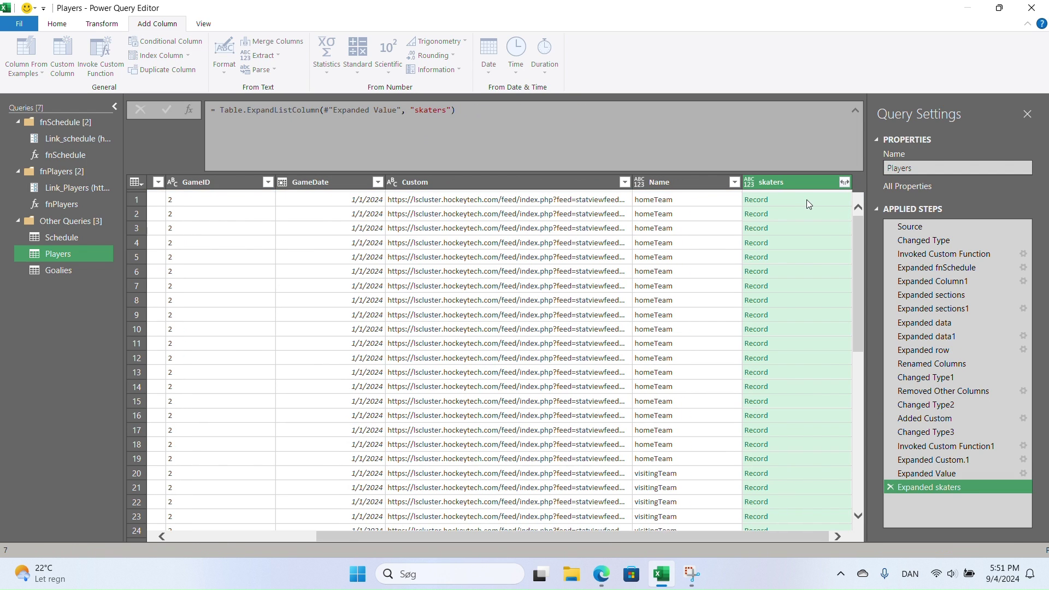
- Open the skater record fields and exclude starting and status from the expansion
click(844, 182)
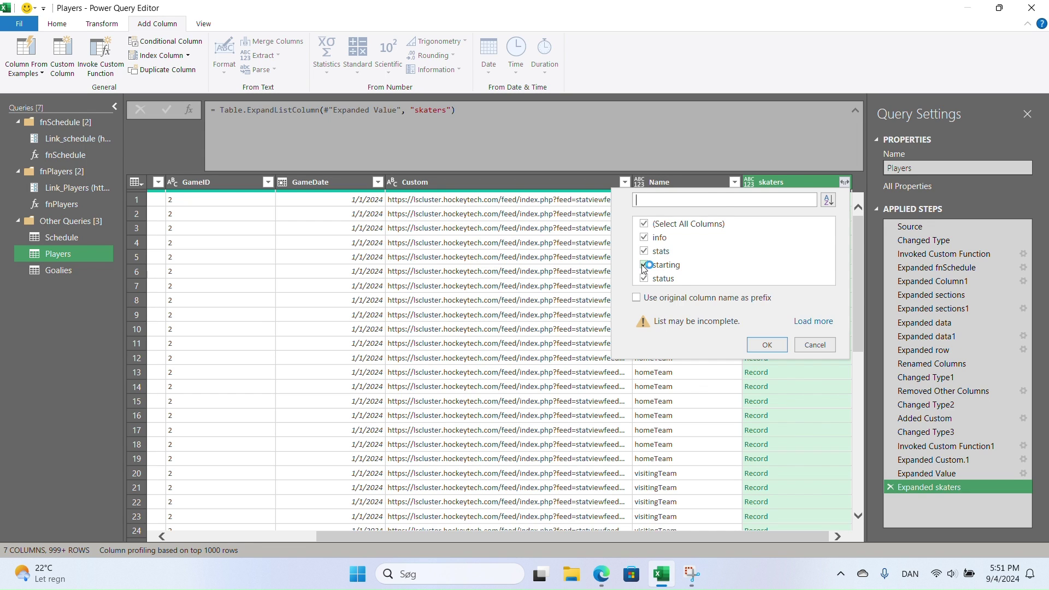
click(645, 265)
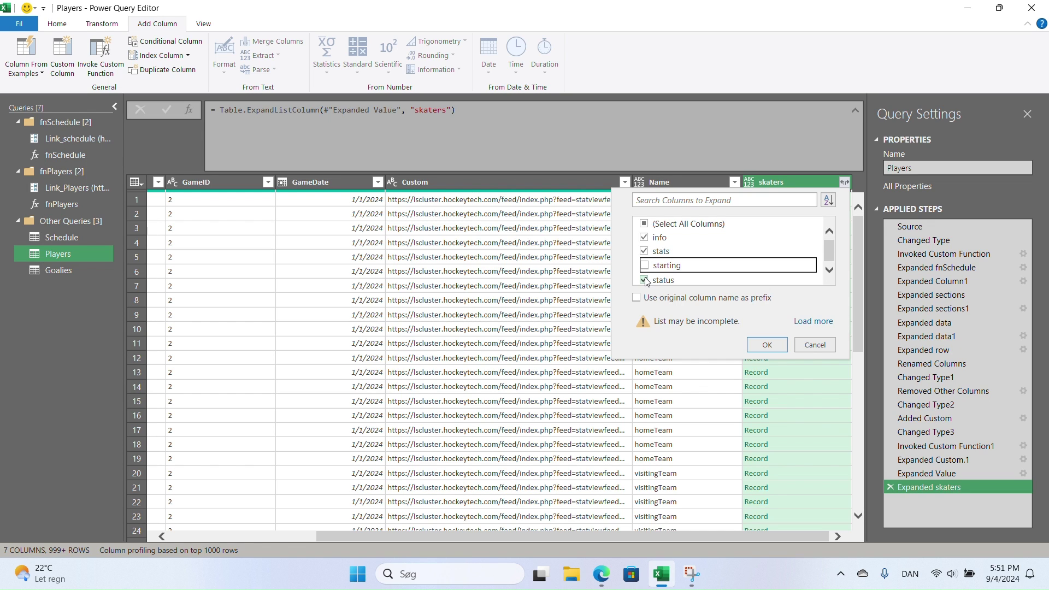
click(644, 280)
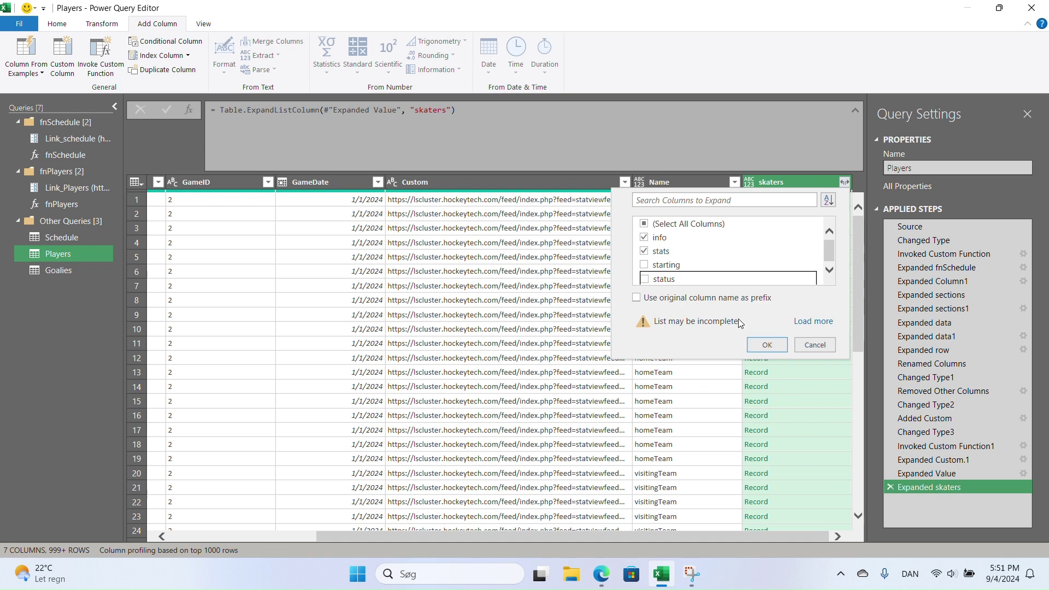
- Split skaters into info and stats, then expand info into id, firstName, lastName, jerseyNumber, position, birthDate, playerImageURL
click(767, 344)
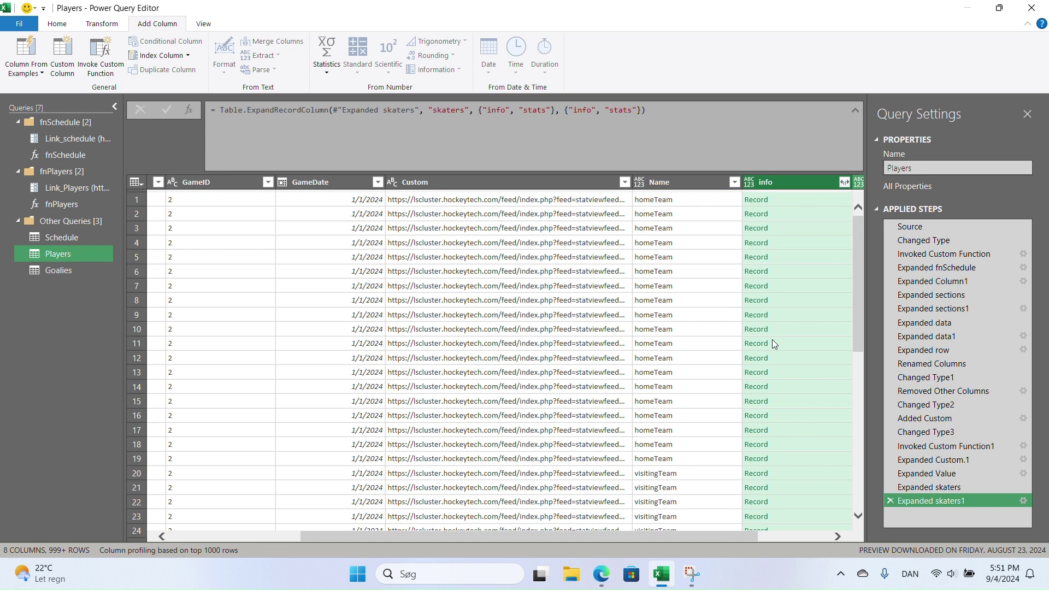
drag(719, 536, 804, 527)
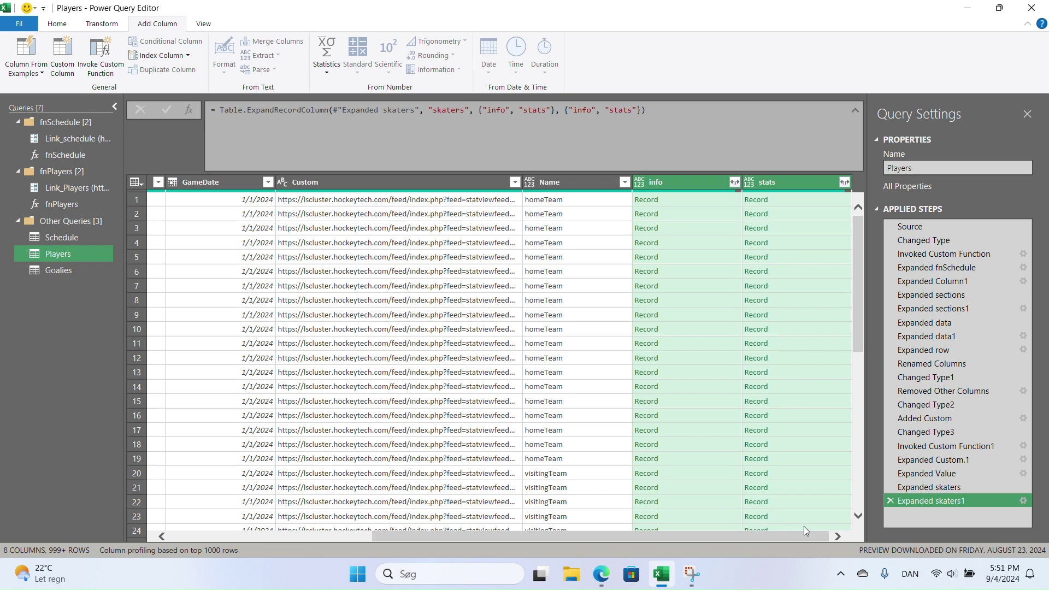
click(733, 183)
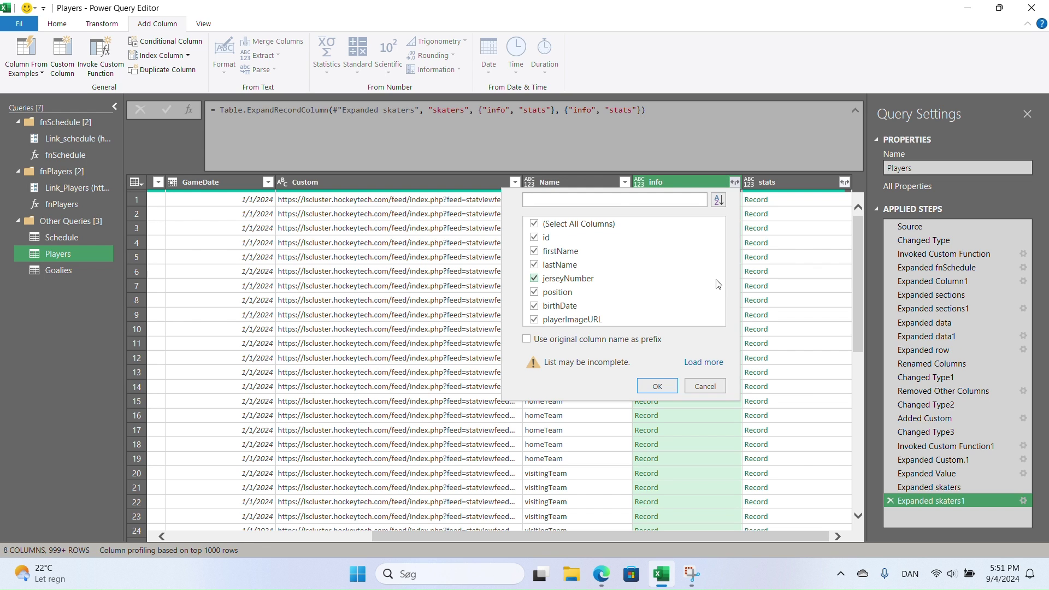
click(659, 386)
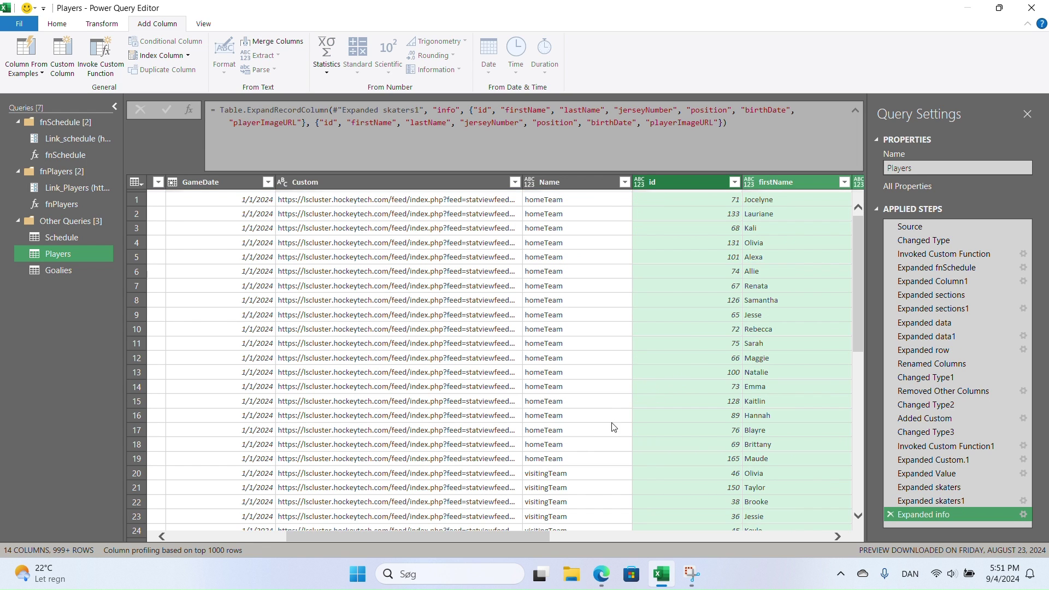
- Preview the first player's playerImageURL cell and select its URL text
drag(416, 536, 590, 540)
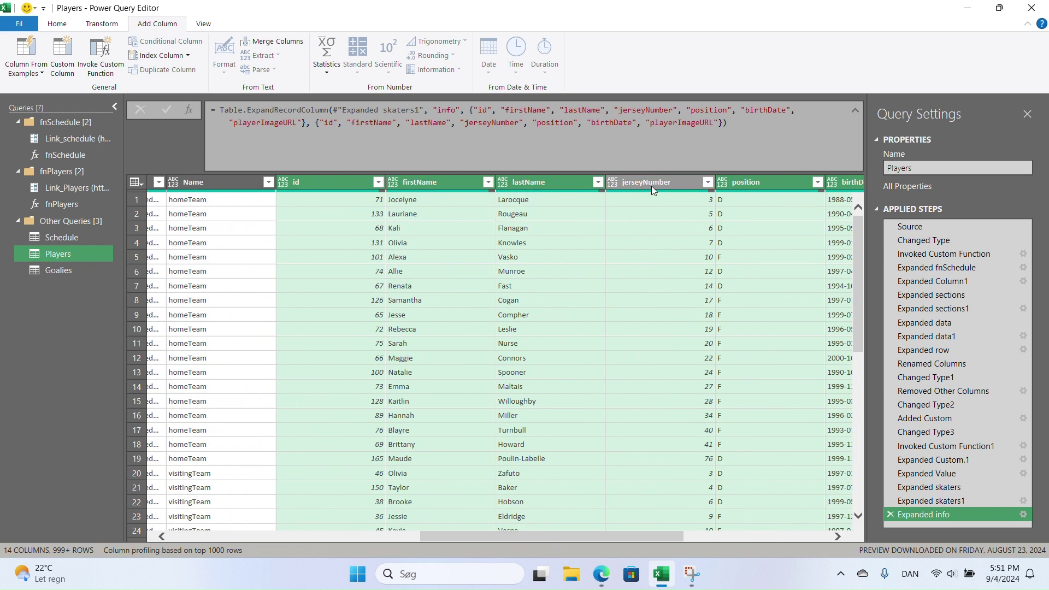
drag(573, 535, 687, 536)
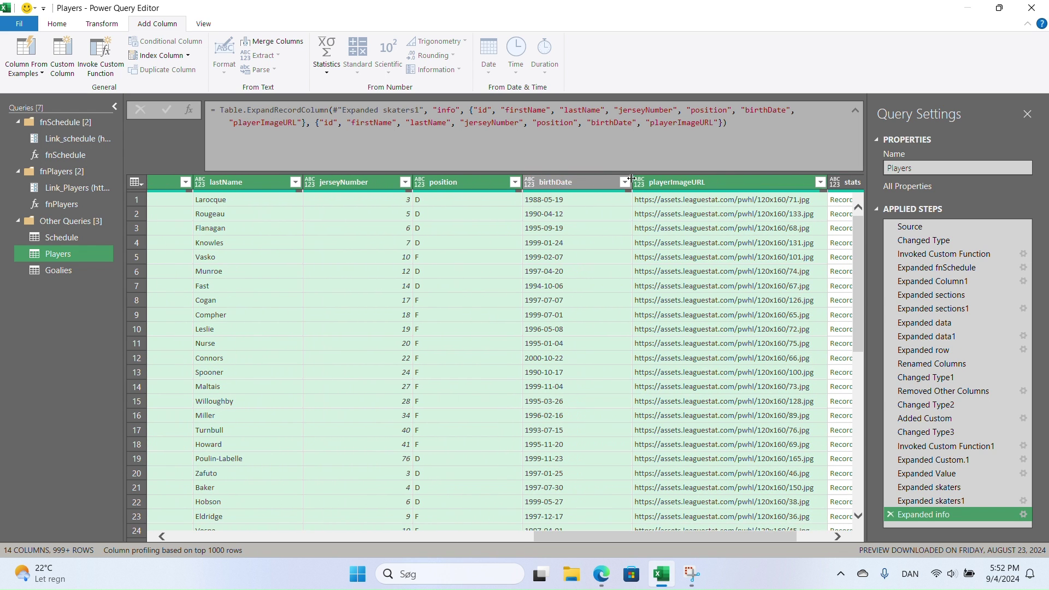
click(721, 199)
drag(334, 474, 133, 475)
key(ctrl+c)
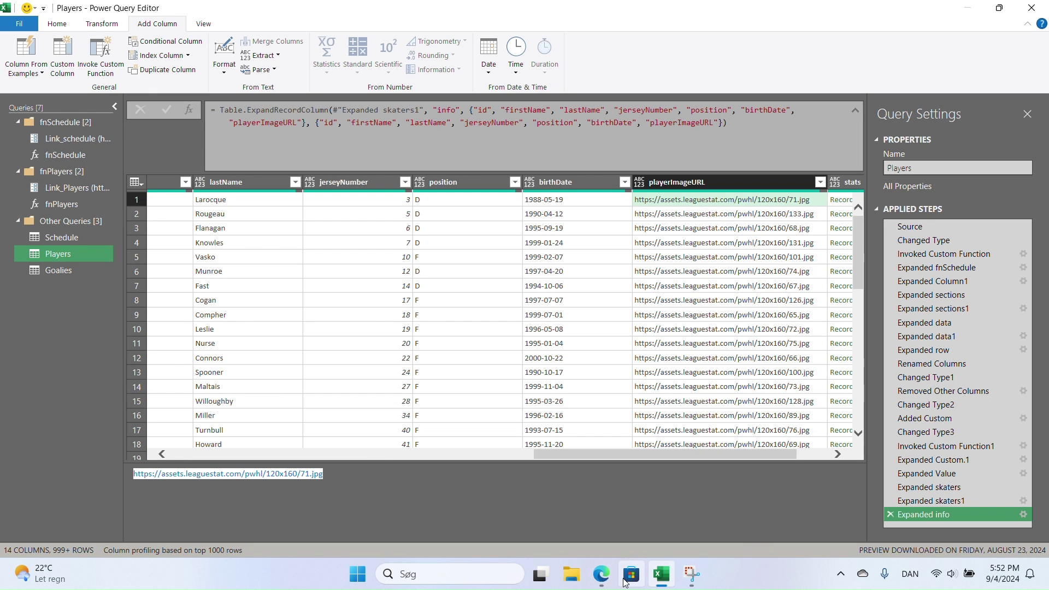
- Load the 71.jpg skater headshot in Edge from the copied image URL, then return to Excel
click(600, 573)
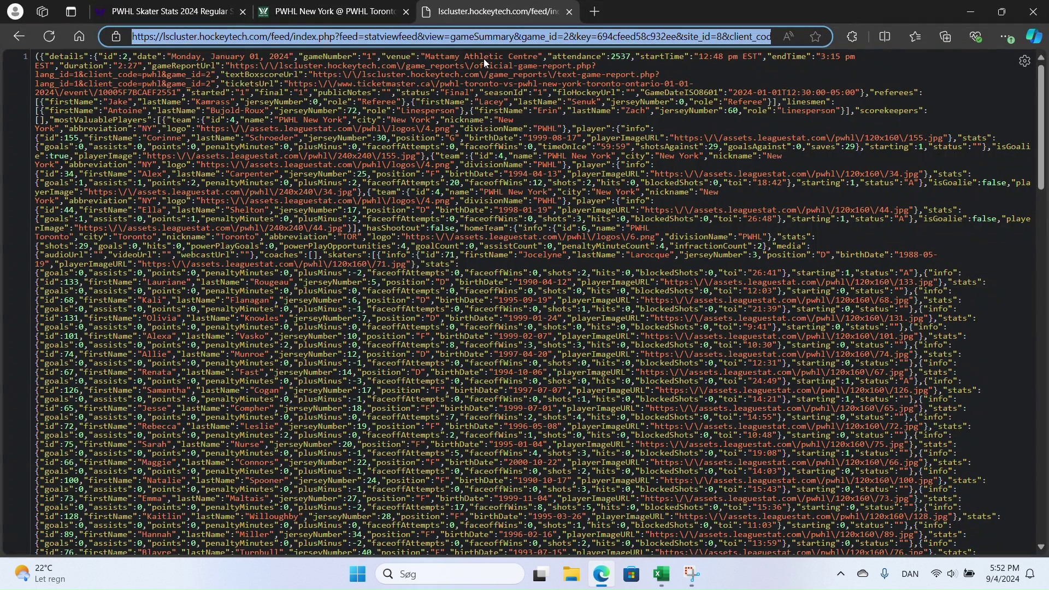
key(ctrl+v)
key(Return)
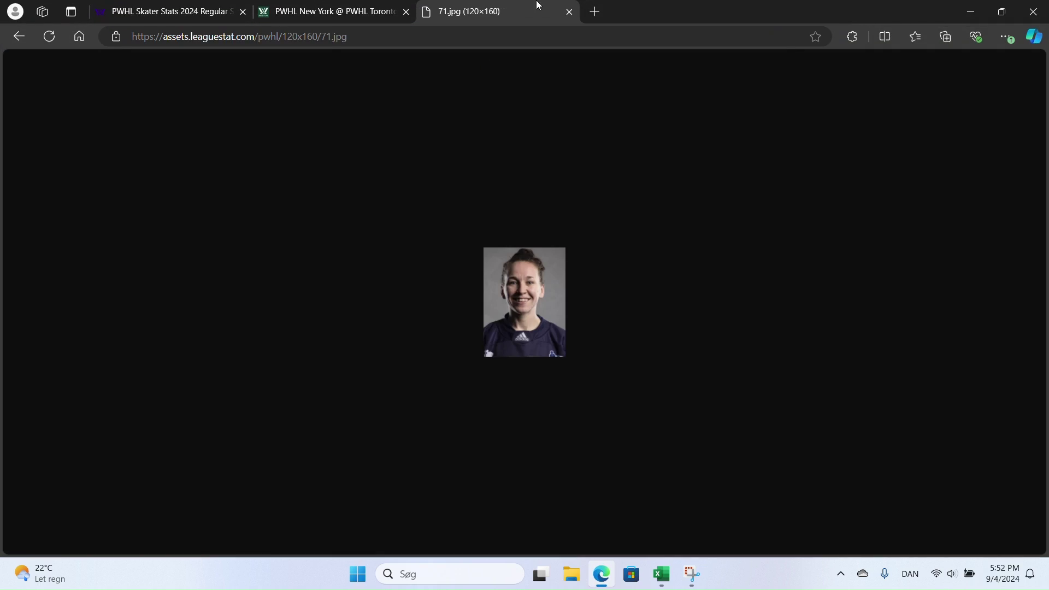
click(601, 574)
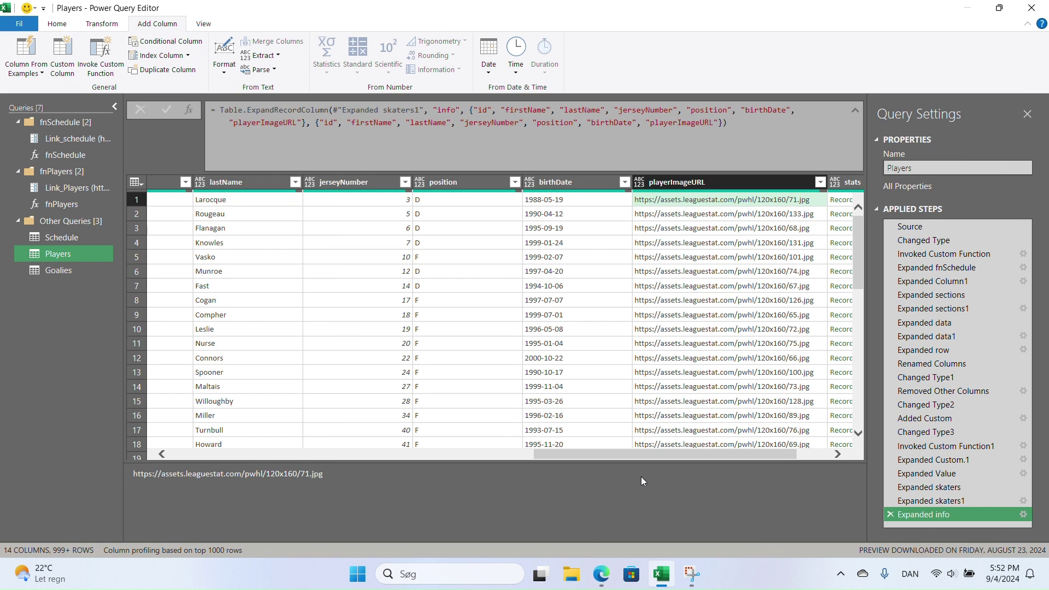
- Expand the Players stats records so only the toi field remains as a column
triple_click(656, 463)
drag(668, 456, 765, 455)
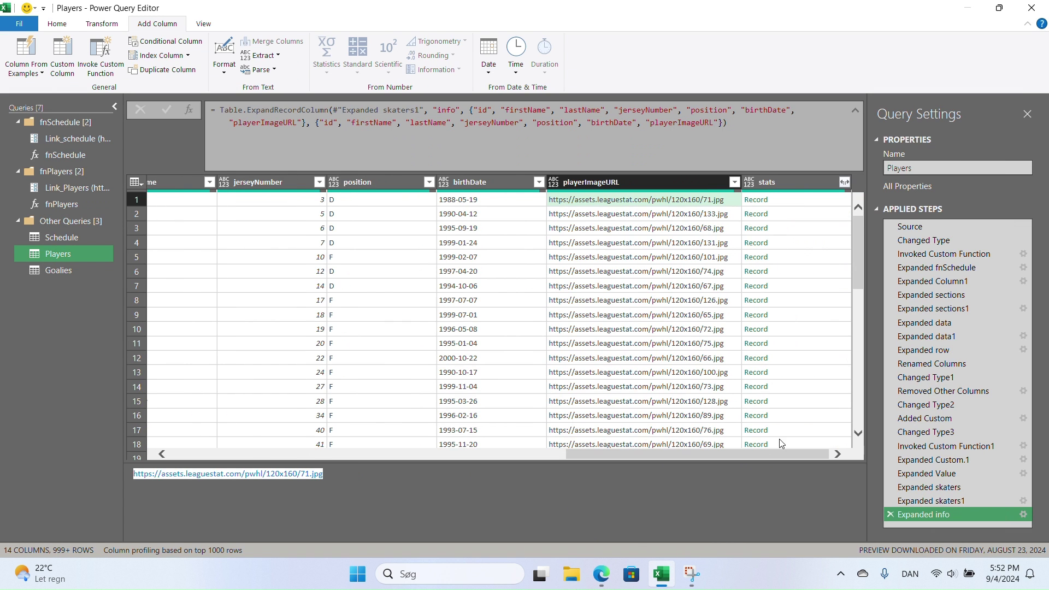
click(846, 182)
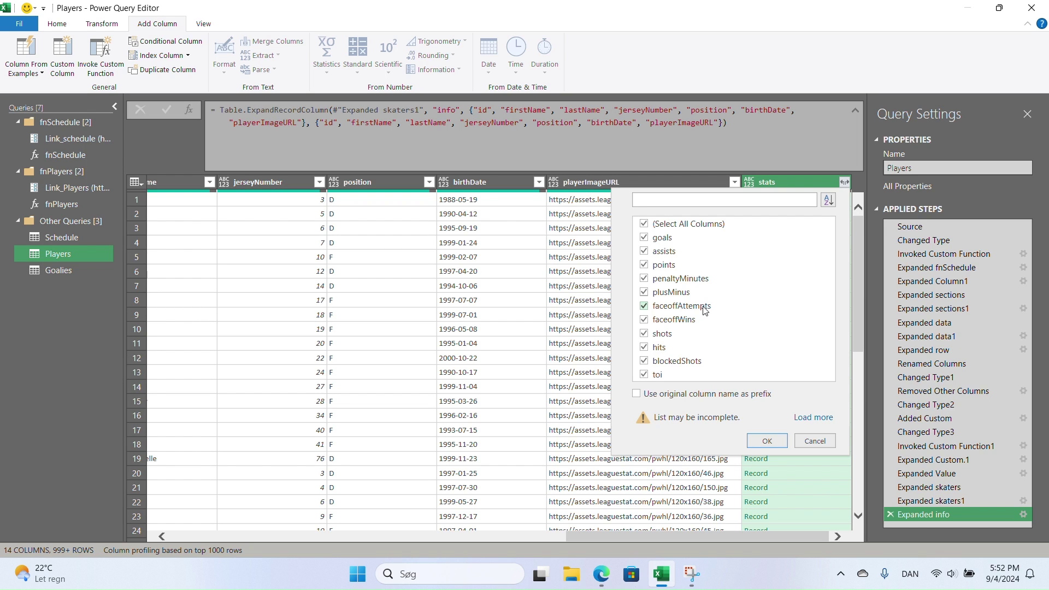
click(644, 224)
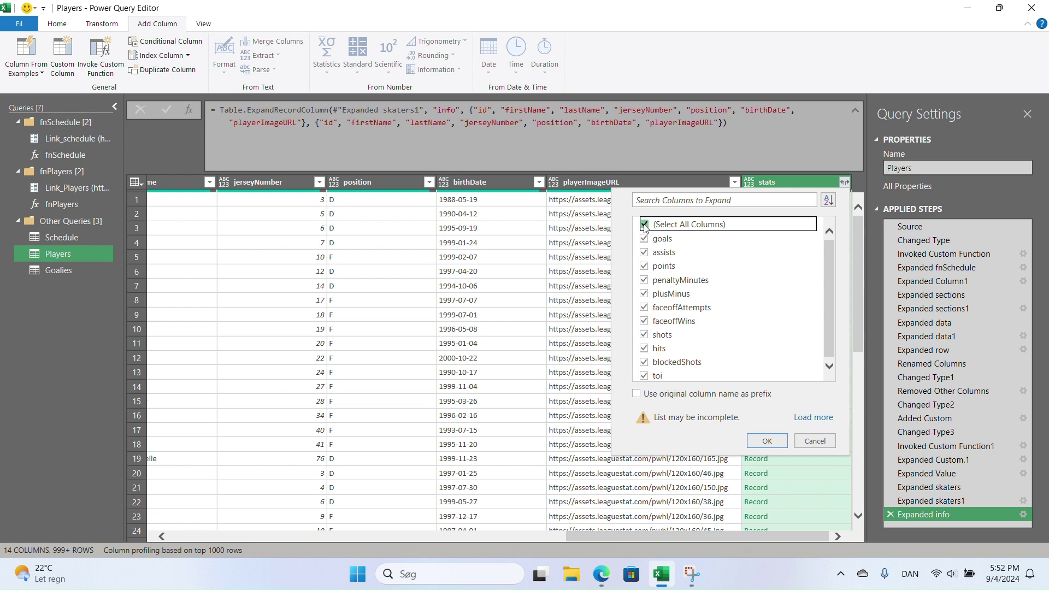
click(644, 376)
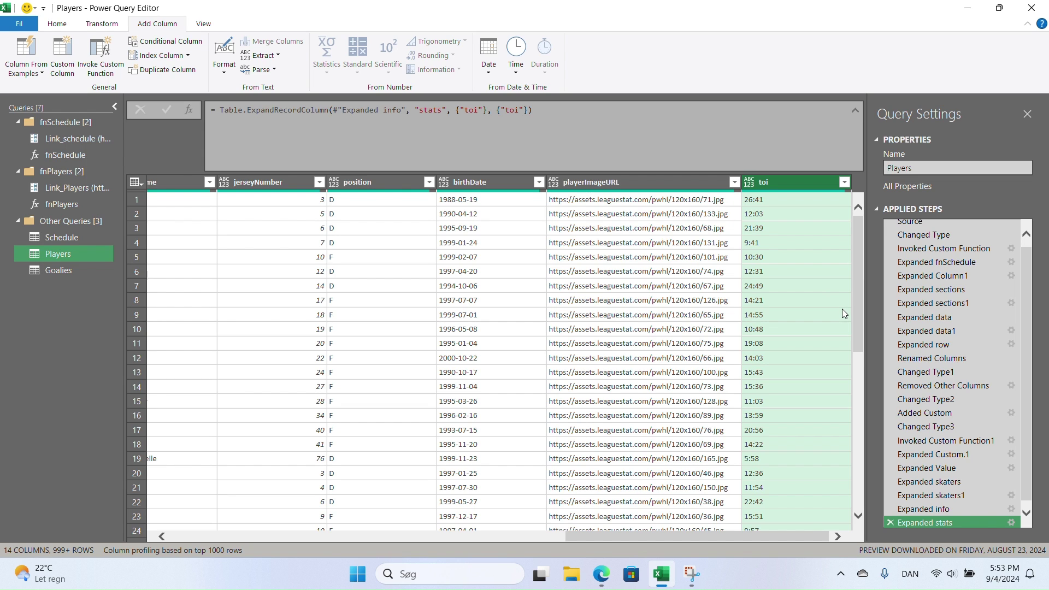
click(844, 183)
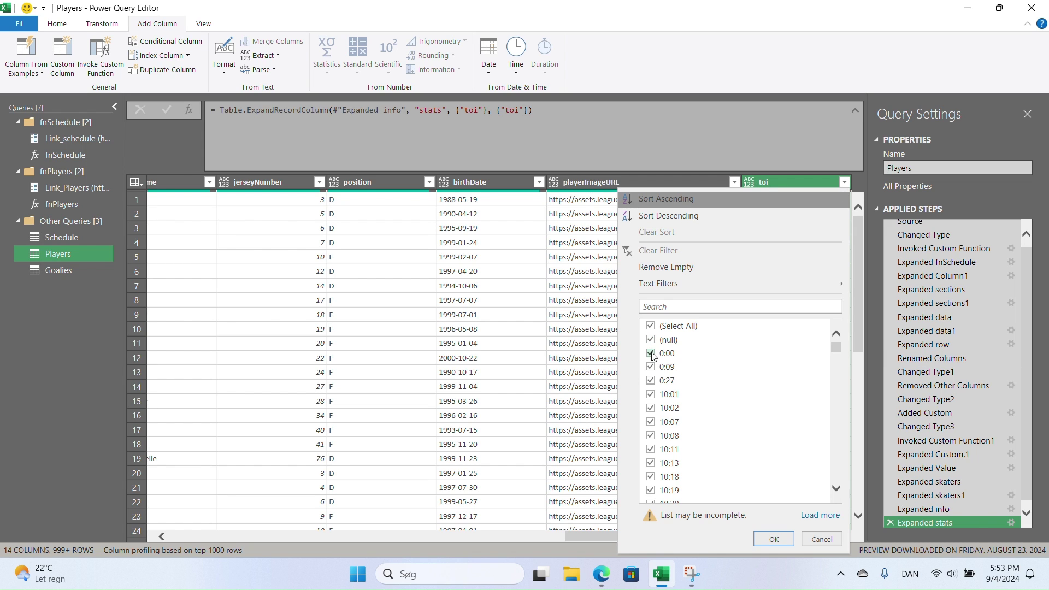
- Try out the toi filter, first keeping only null rows and then only 0:00 rows
click(651, 328)
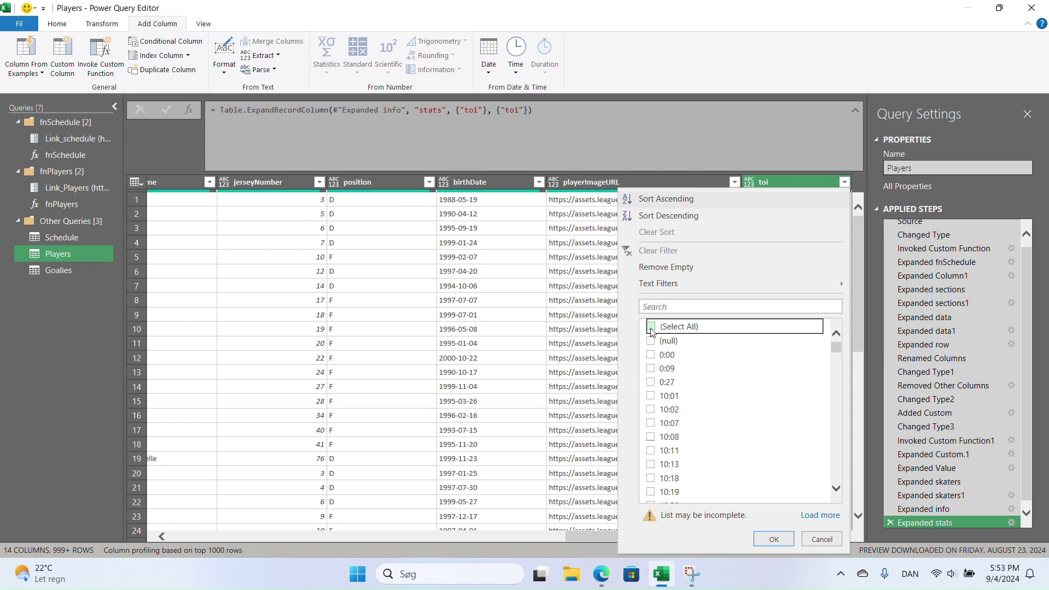
click(651, 341)
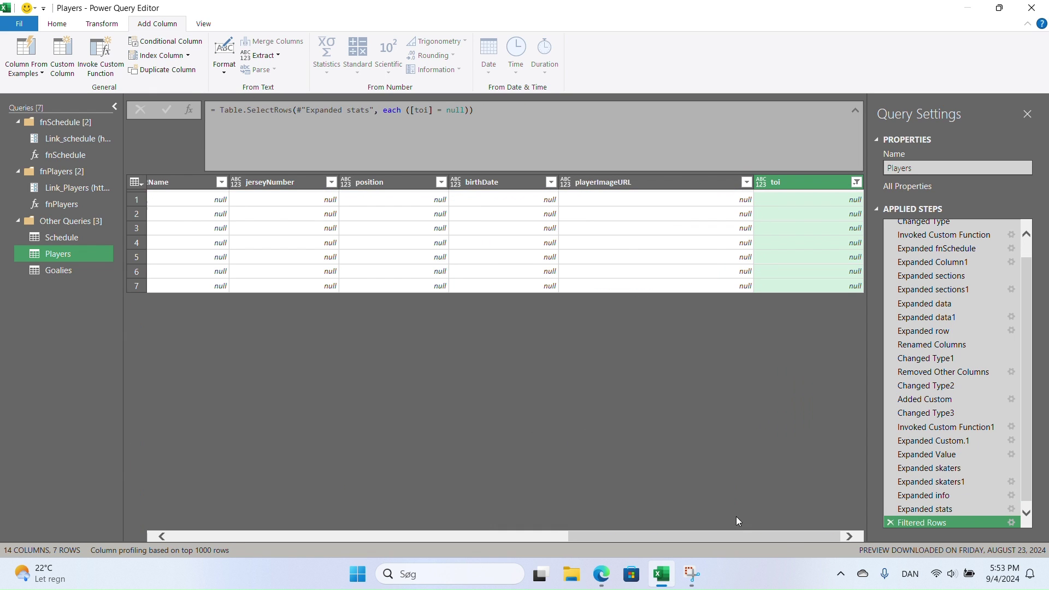
drag(585, 534, 375, 546)
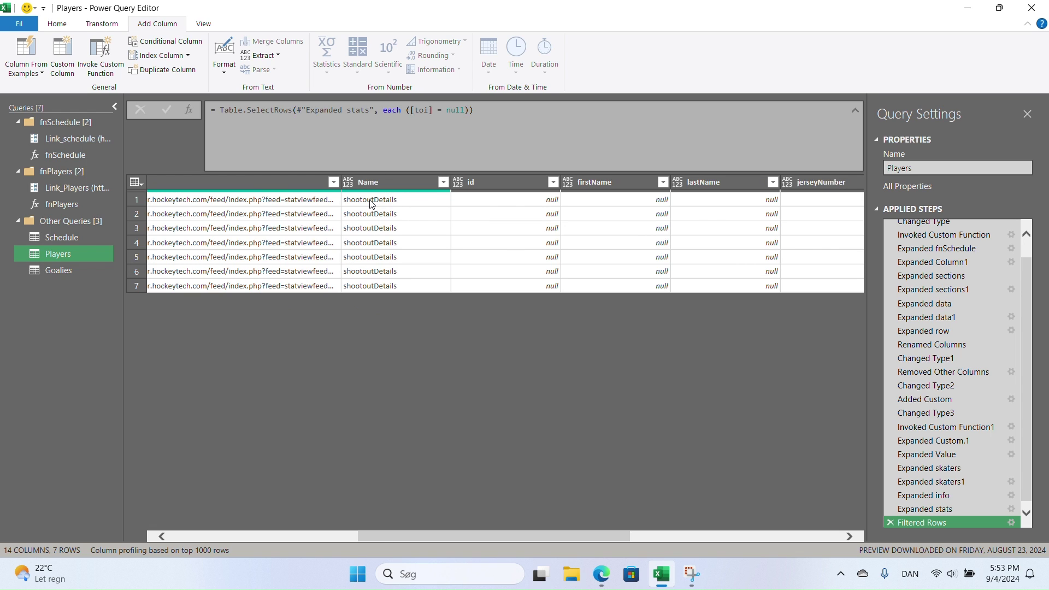
drag(582, 535, 798, 536)
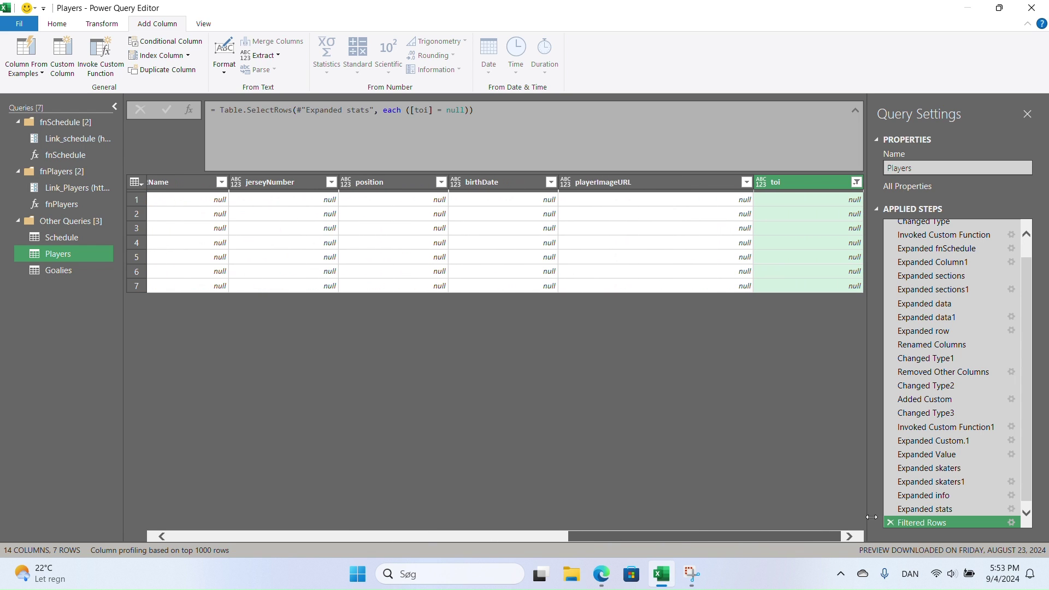
click(856, 184)
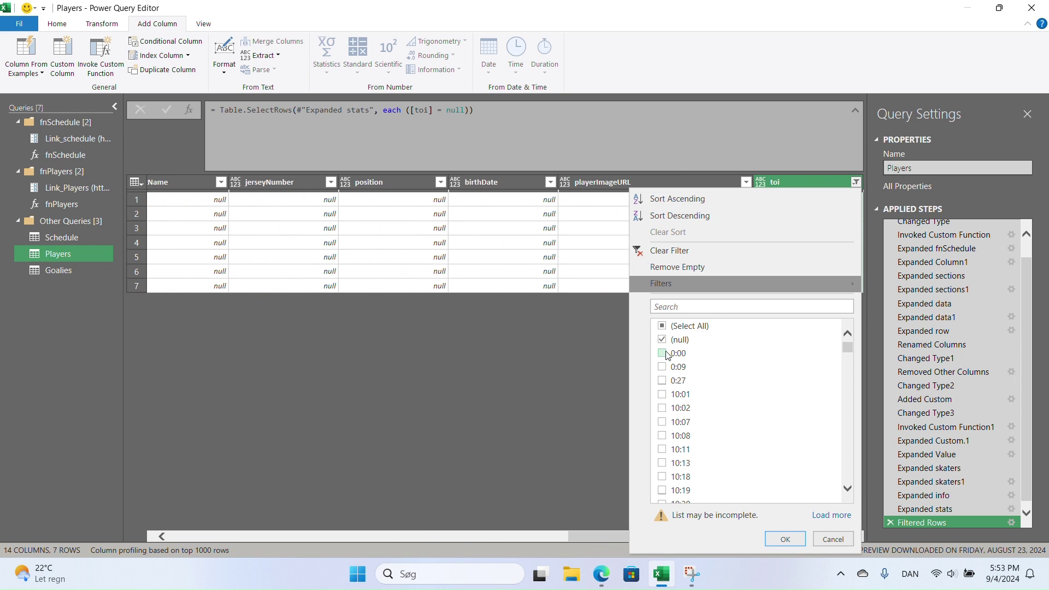
click(663, 340)
click(663, 353)
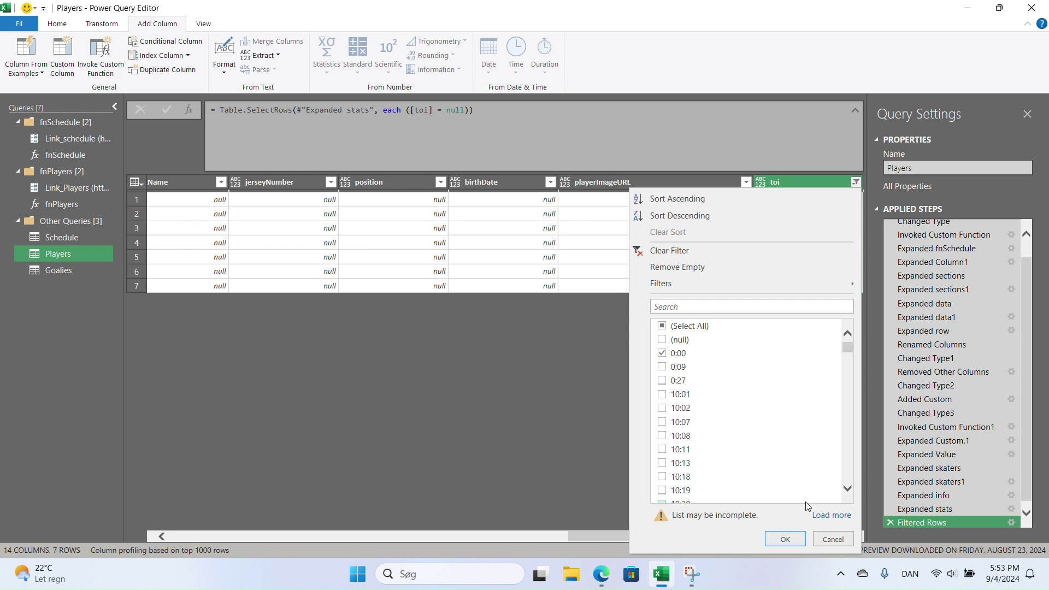
click(785, 539)
- Refilter toi to exclude null and 0:00 values, then switch to the Goalies query
scroll(655, 309, down, 1)
scroll(655, 309, up, 1)
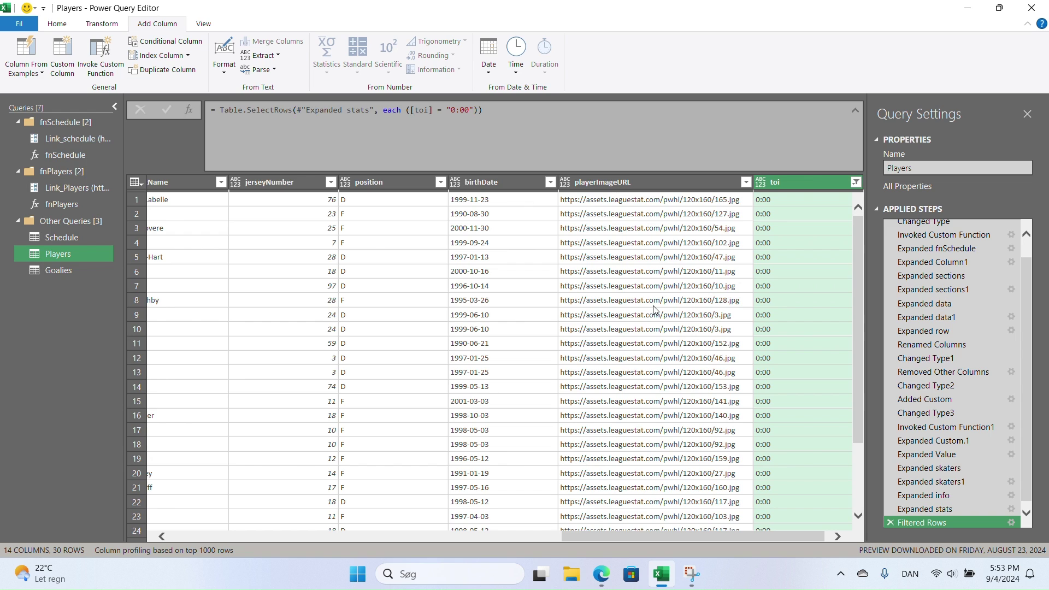
click(856, 182)
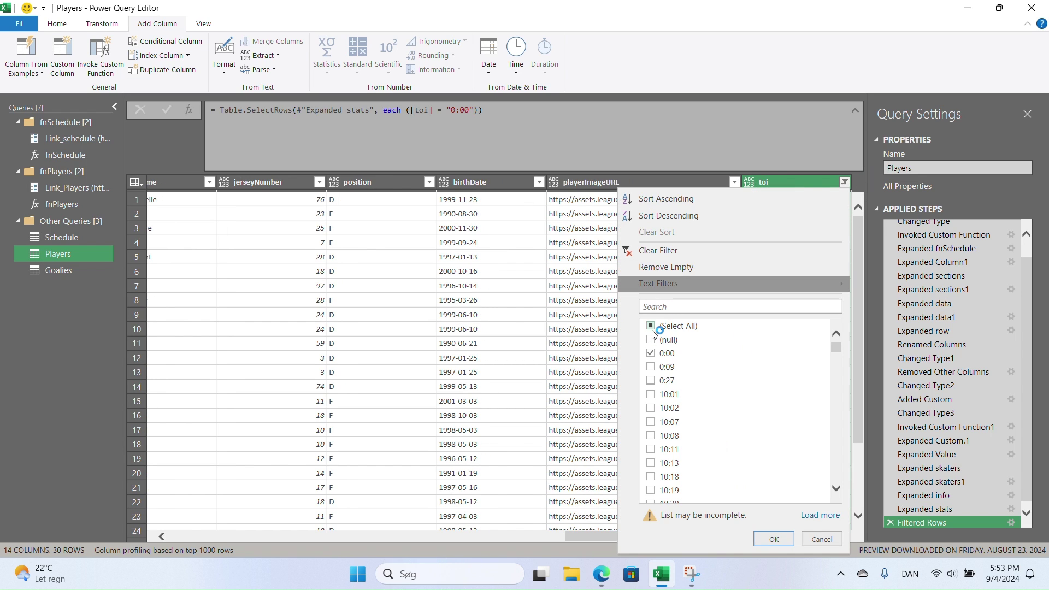
click(651, 326)
click(656, 340)
click(651, 353)
click(771, 540)
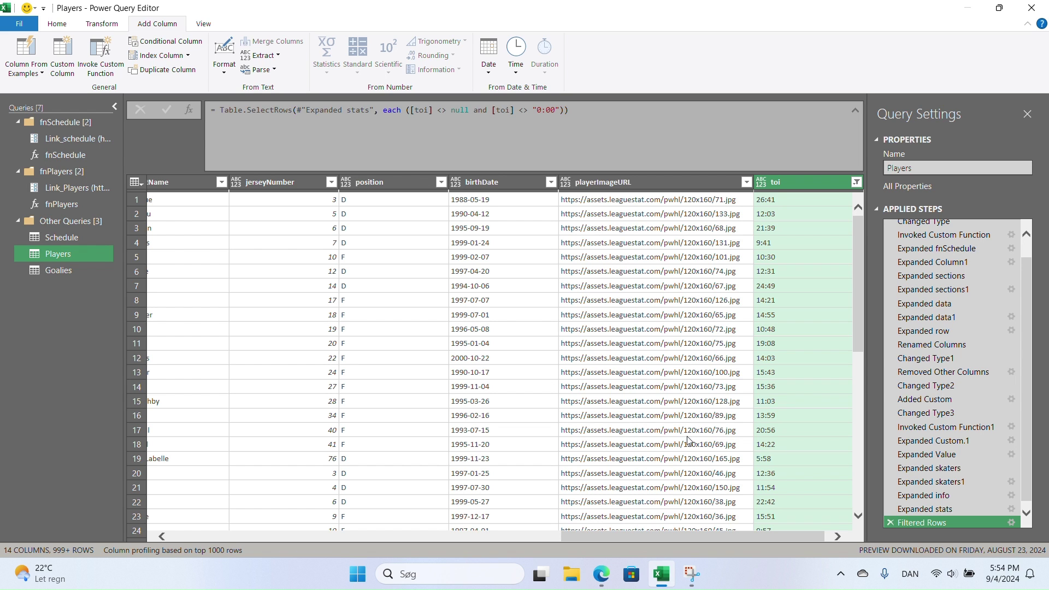
click(58, 270)
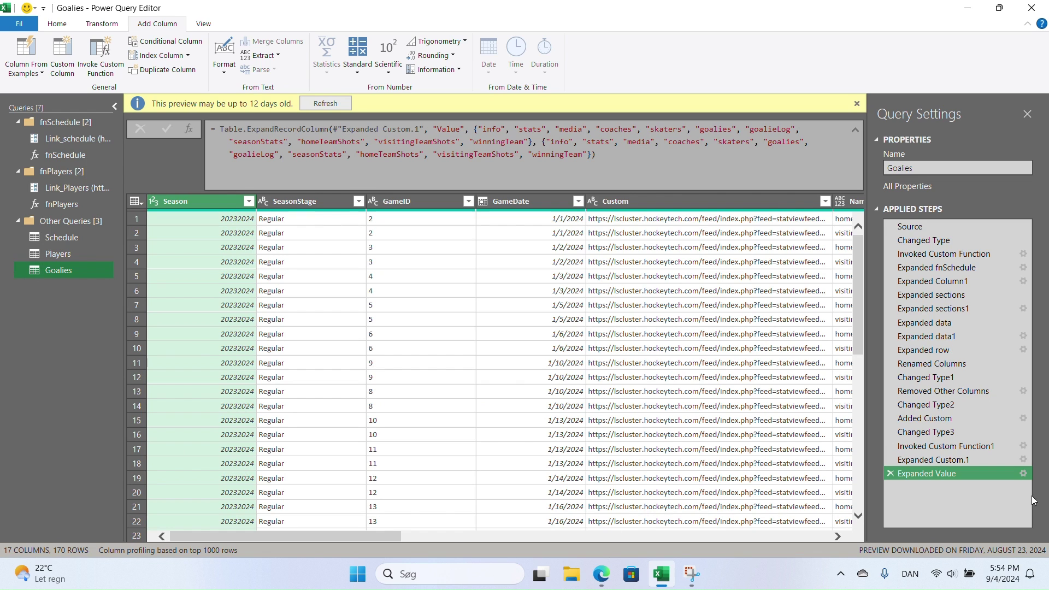
- Edit the Expanded Value step so it expands only the goalies field
click(1023, 474)
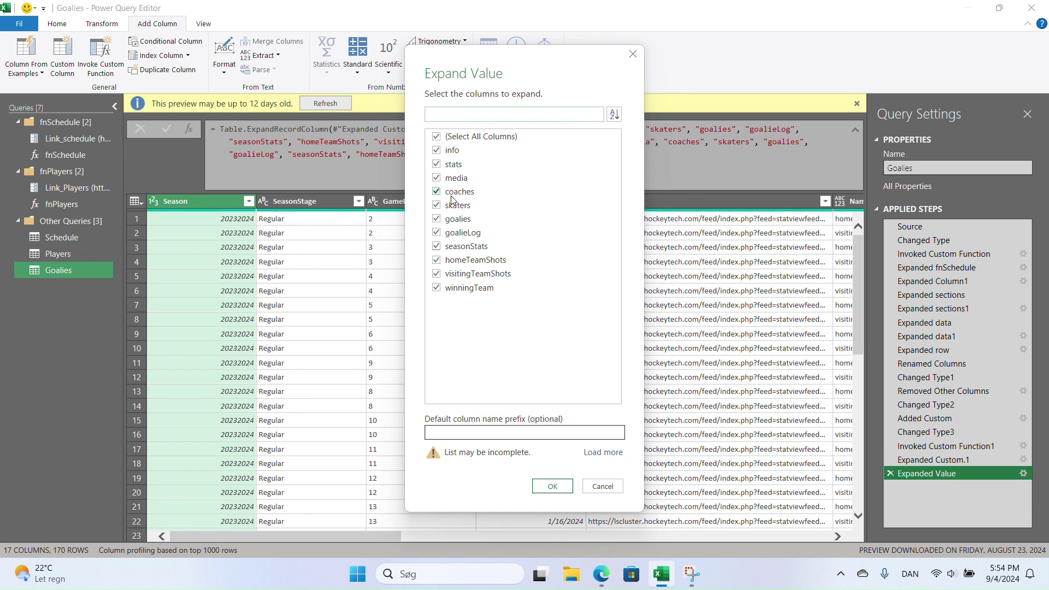
click(436, 136)
click(445, 219)
click(549, 483)
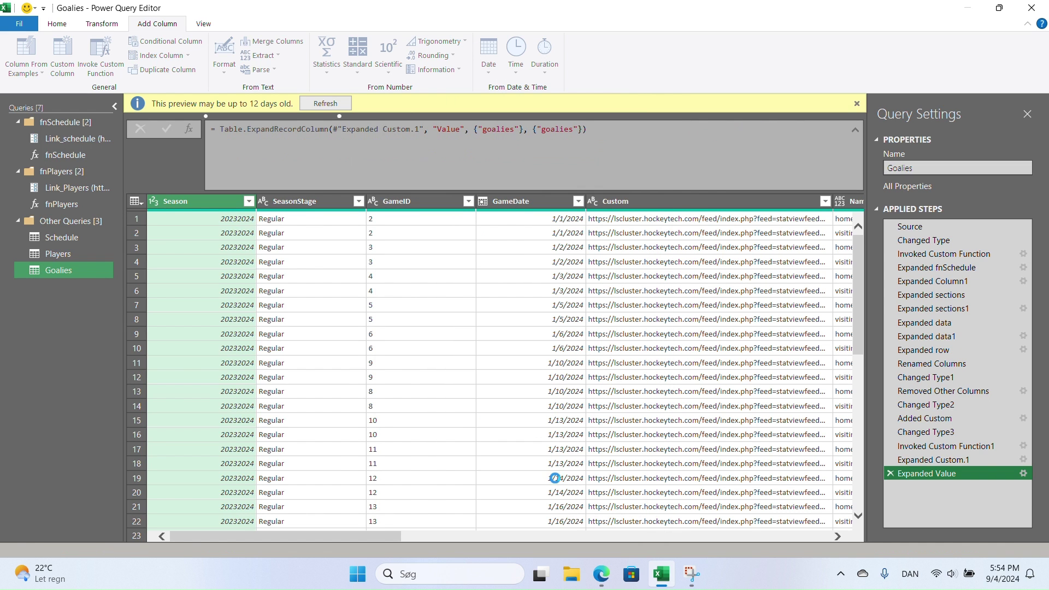
drag(428, 533, 575, 538)
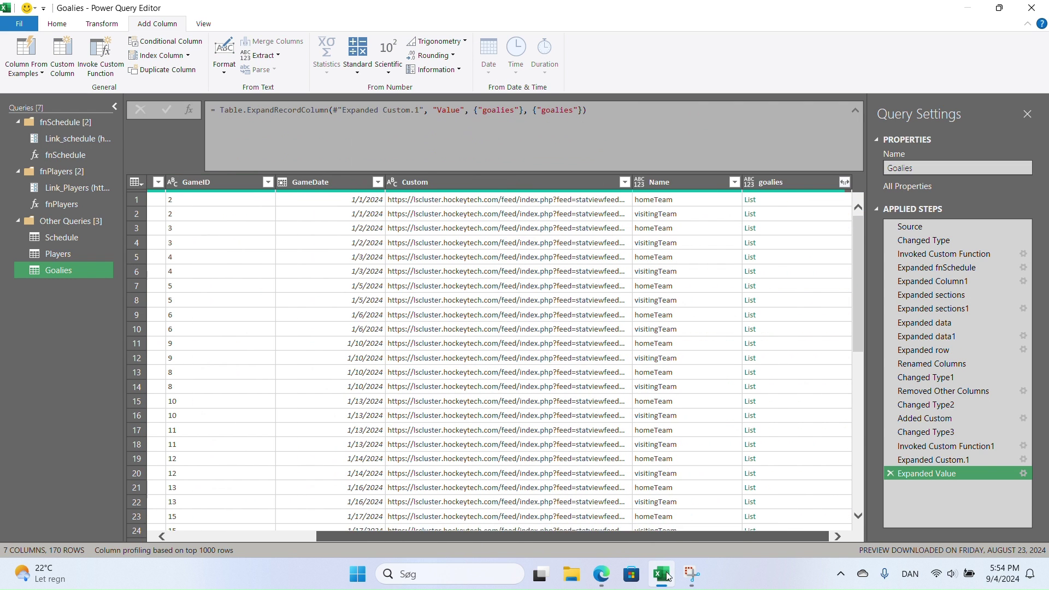
- Expand the goalies lists to new rows, then expand info, stats and starting without status
click(845, 184)
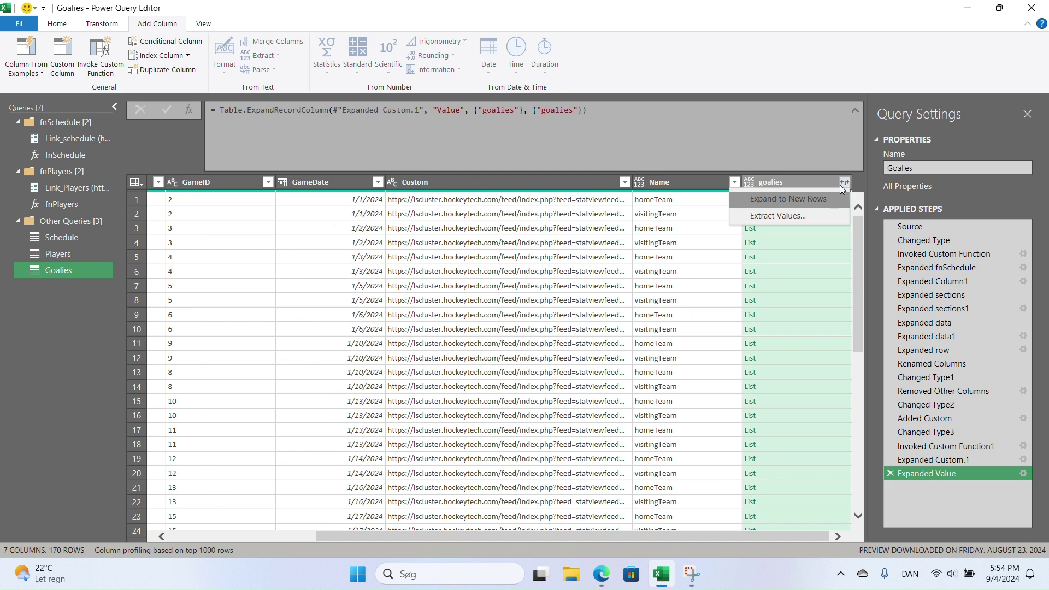
click(801, 201)
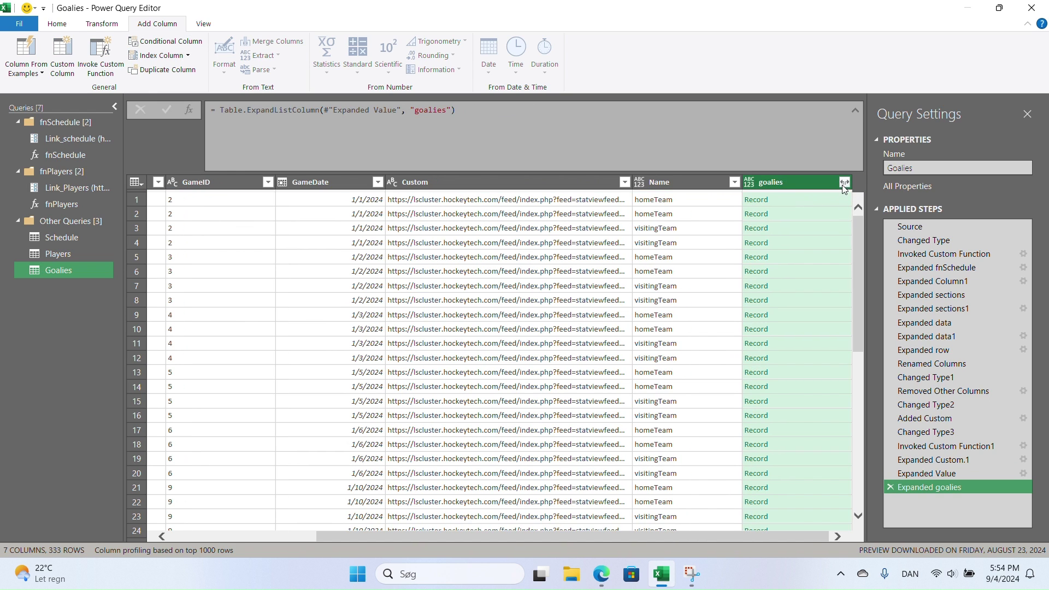
click(844, 182)
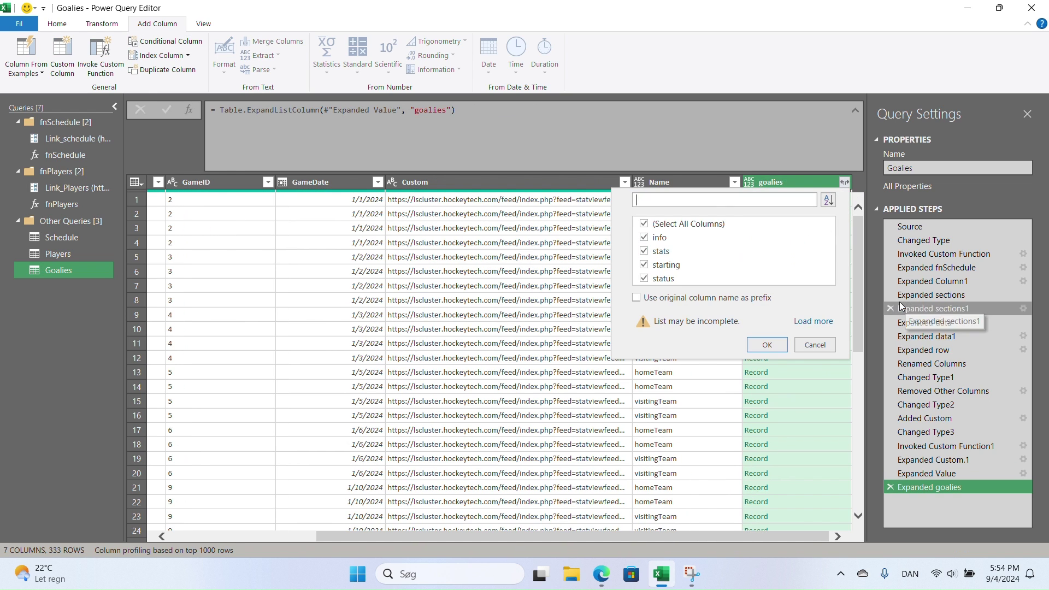
click(644, 279)
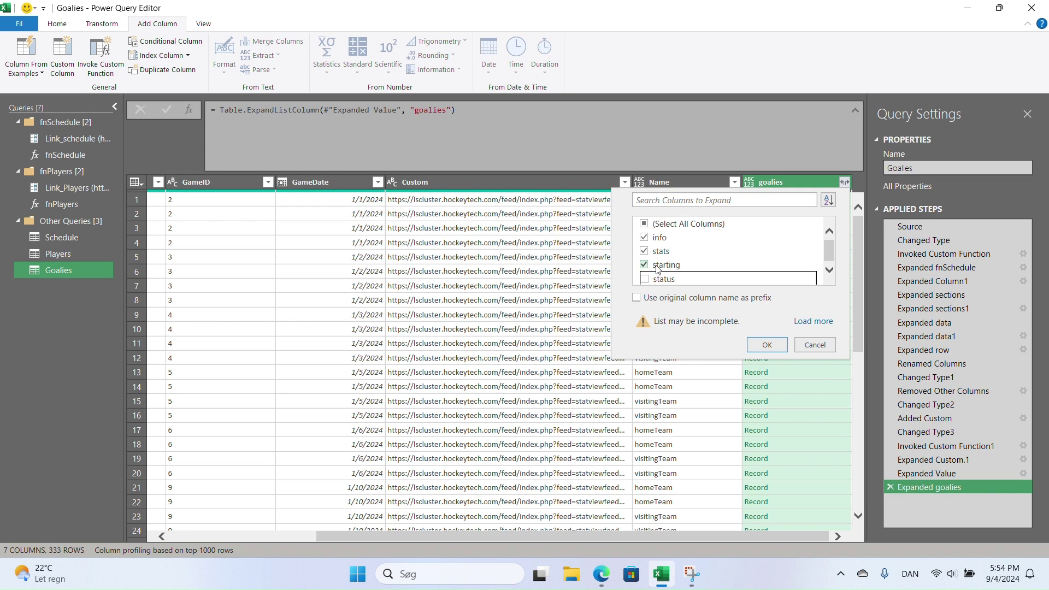
click(779, 344)
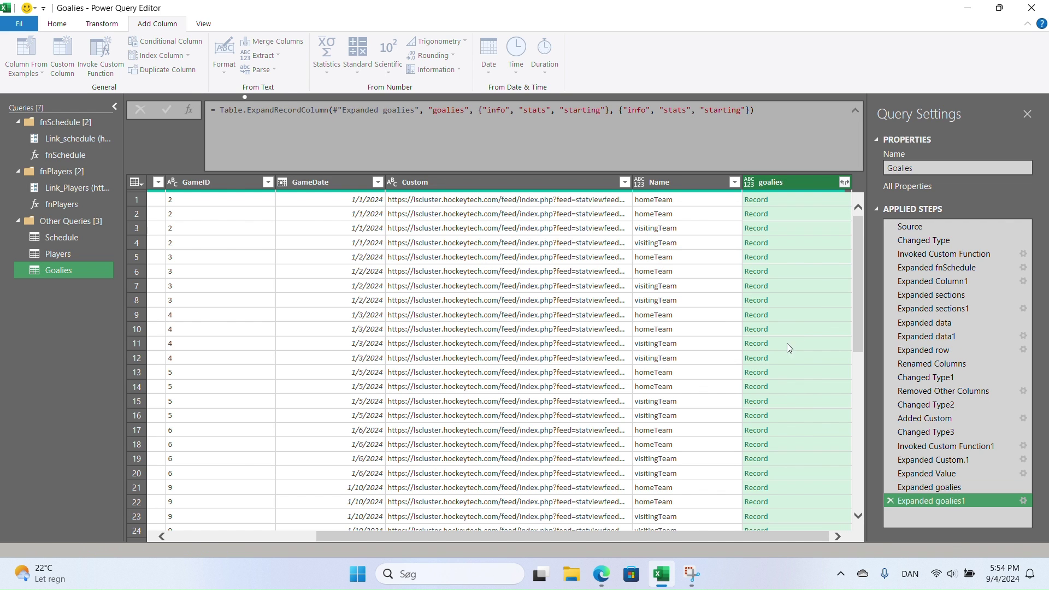
drag(666, 541, 794, 541)
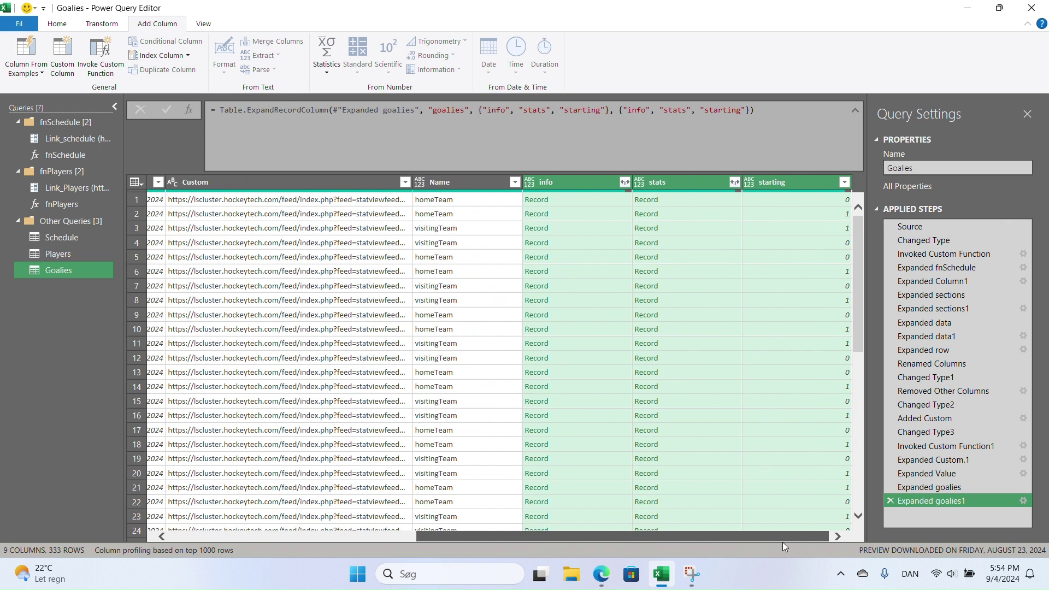
- Expand all info fields into player detail columns, giving 15 columns and 333 rows
click(625, 183)
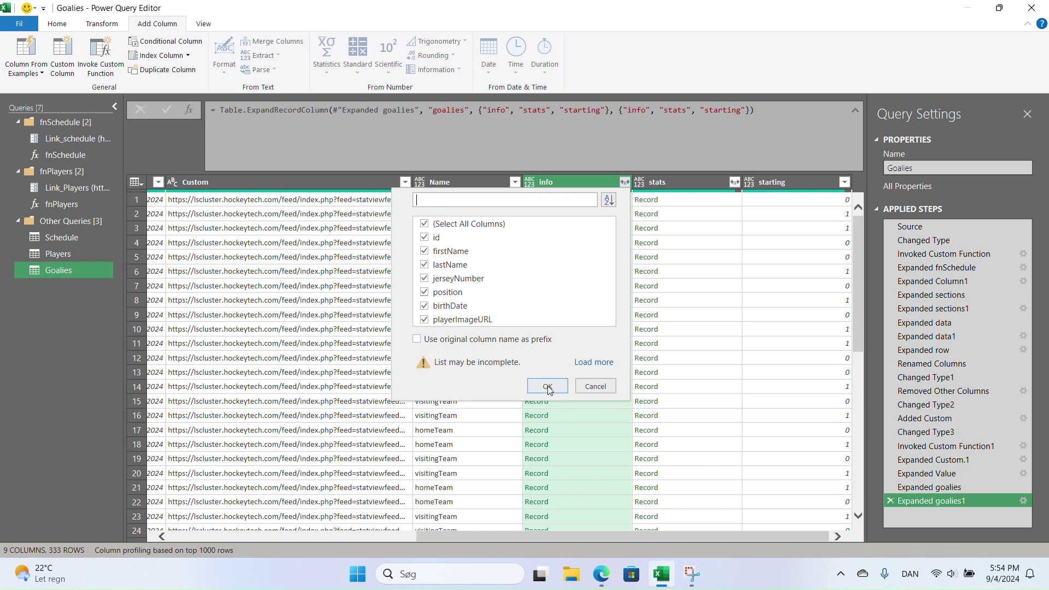
click(546, 386)
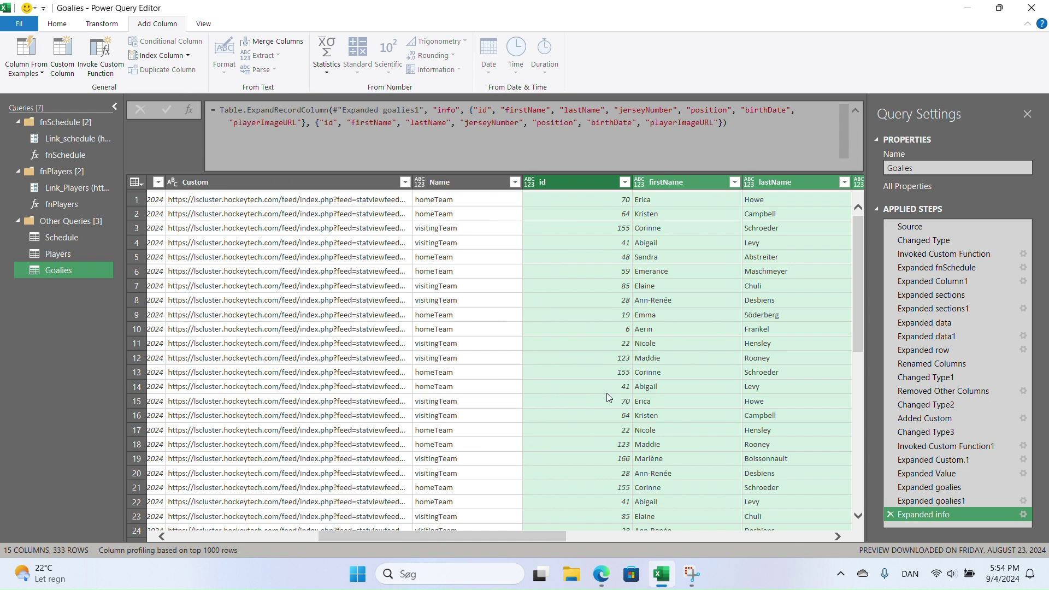
drag(565, 538, 798, 529)
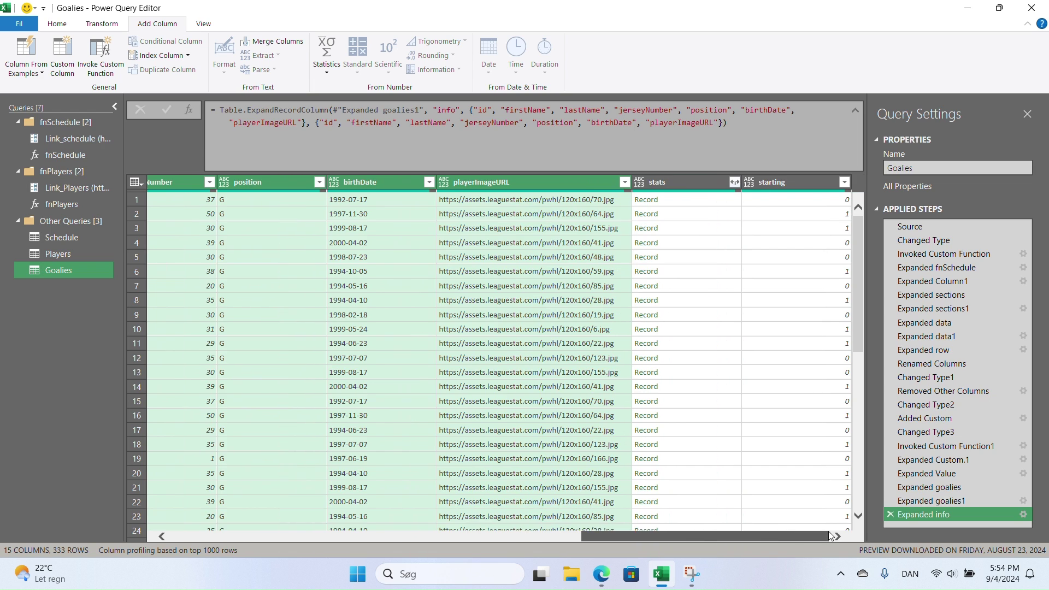
- Expand goalie stats to only timeOnIce and rename the starting column to starting_G
click(735, 181)
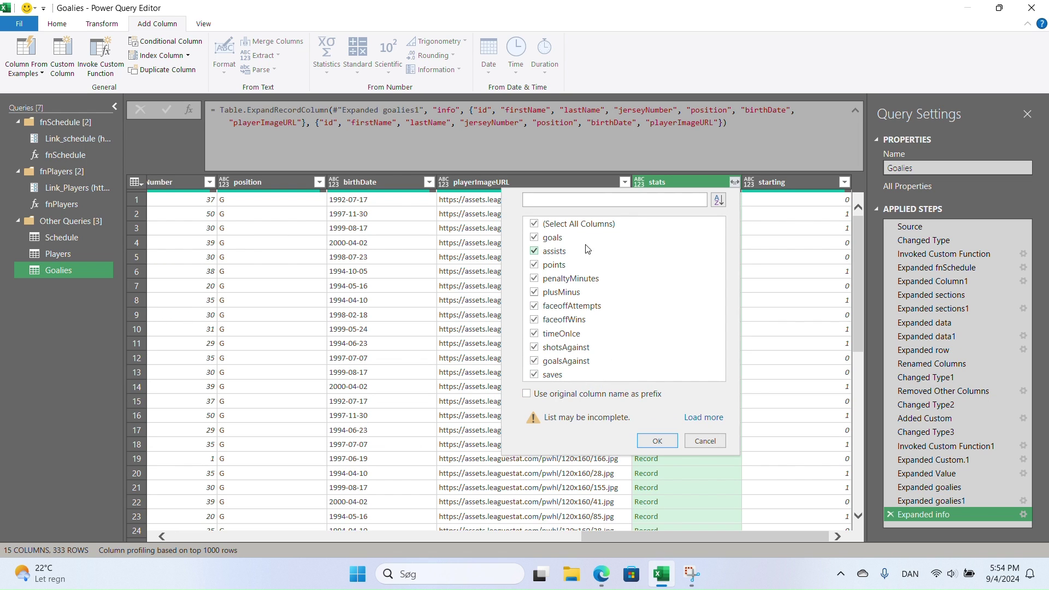
click(534, 224)
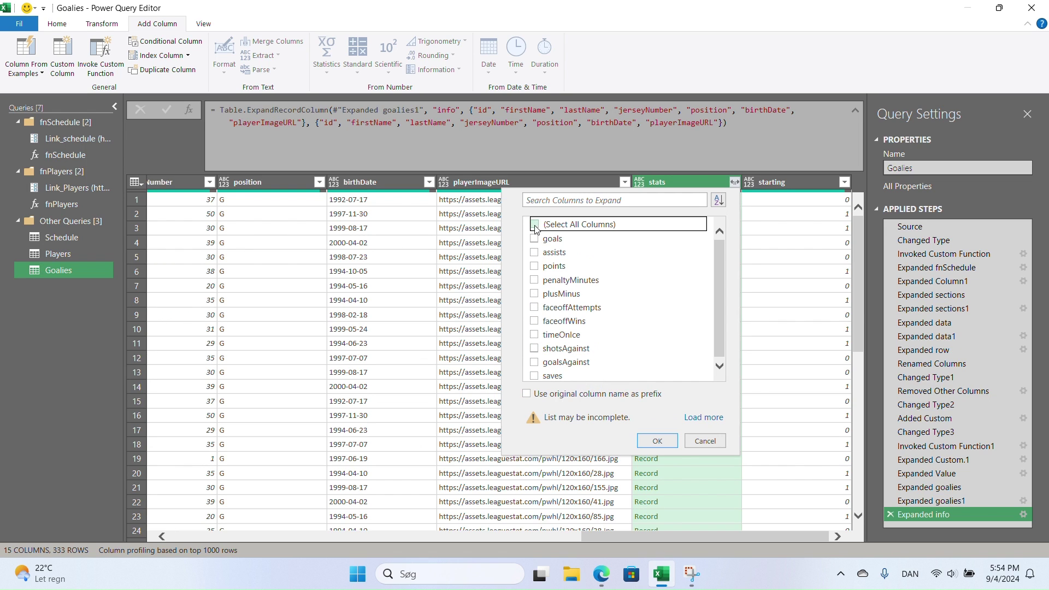
click(536, 335)
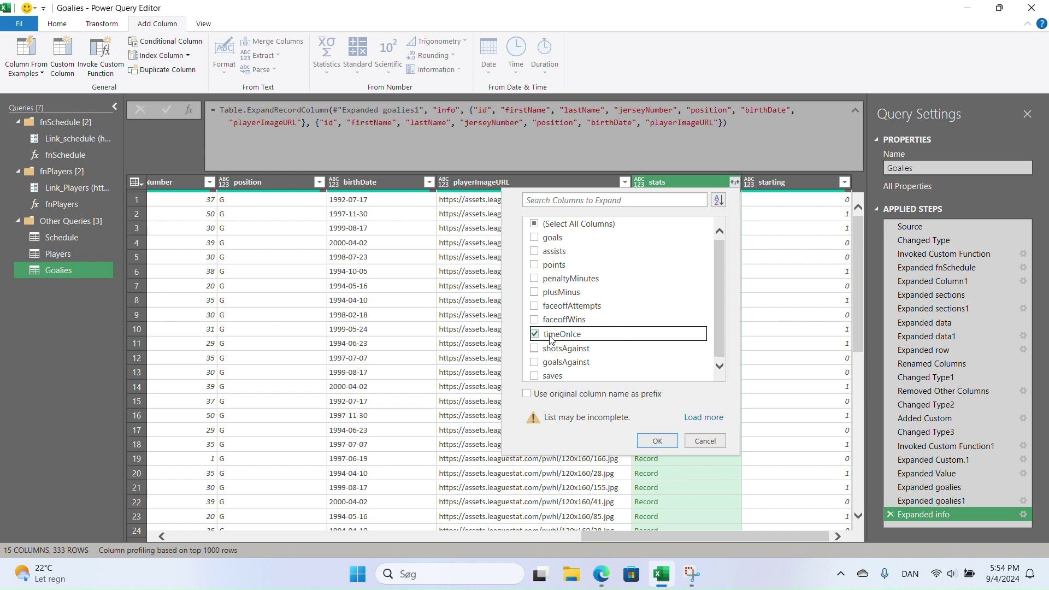
click(651, 439)
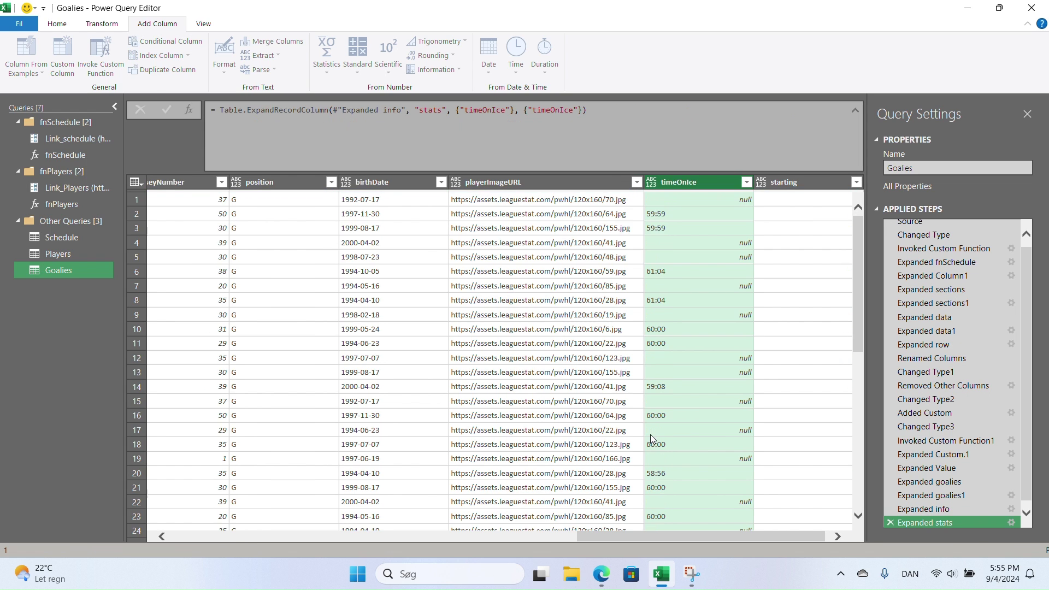
drag(618, 539, 623, 539)
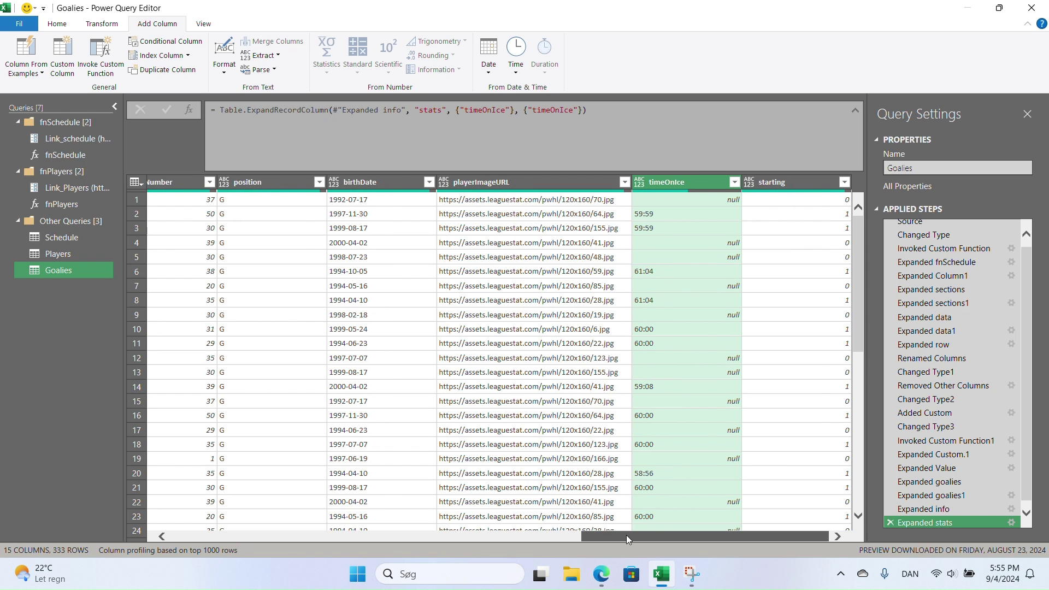
click(822, 184)
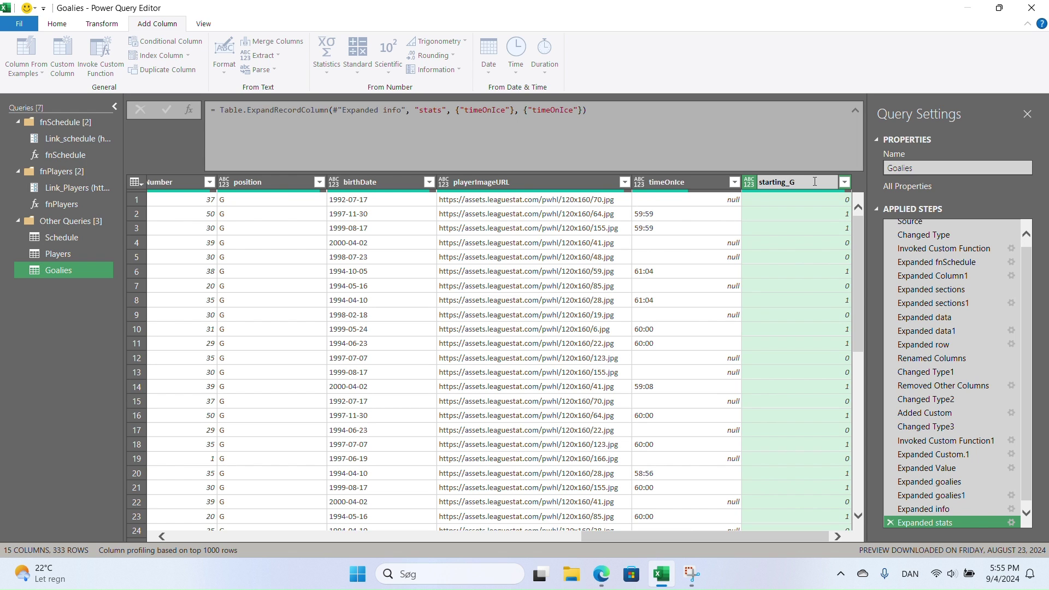
key(Return)
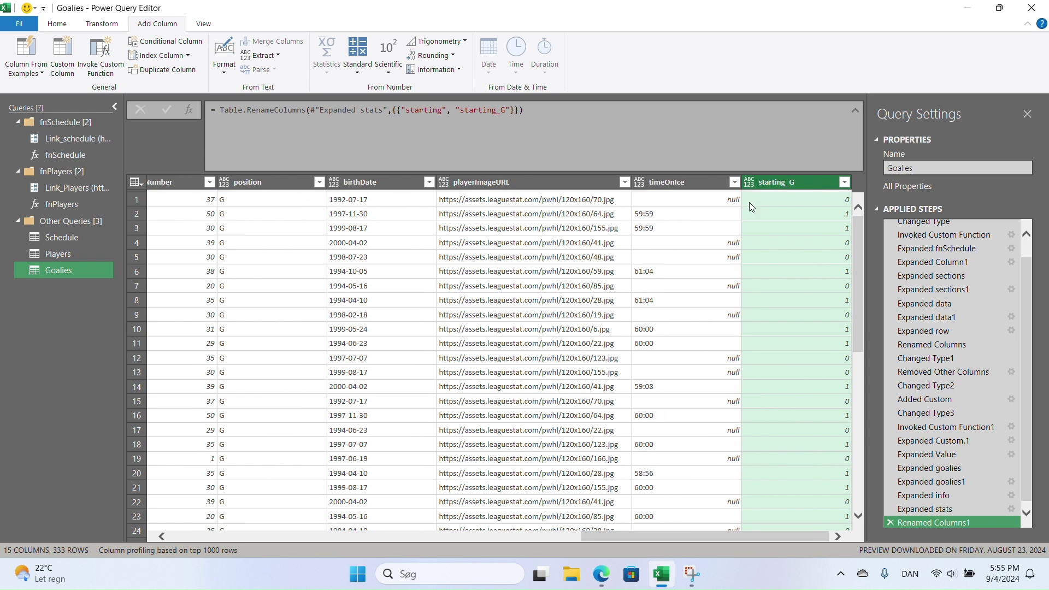
- Check the Players query's toi column for comparison, then return to Goalies
click(692, 177)
click(58, 254)
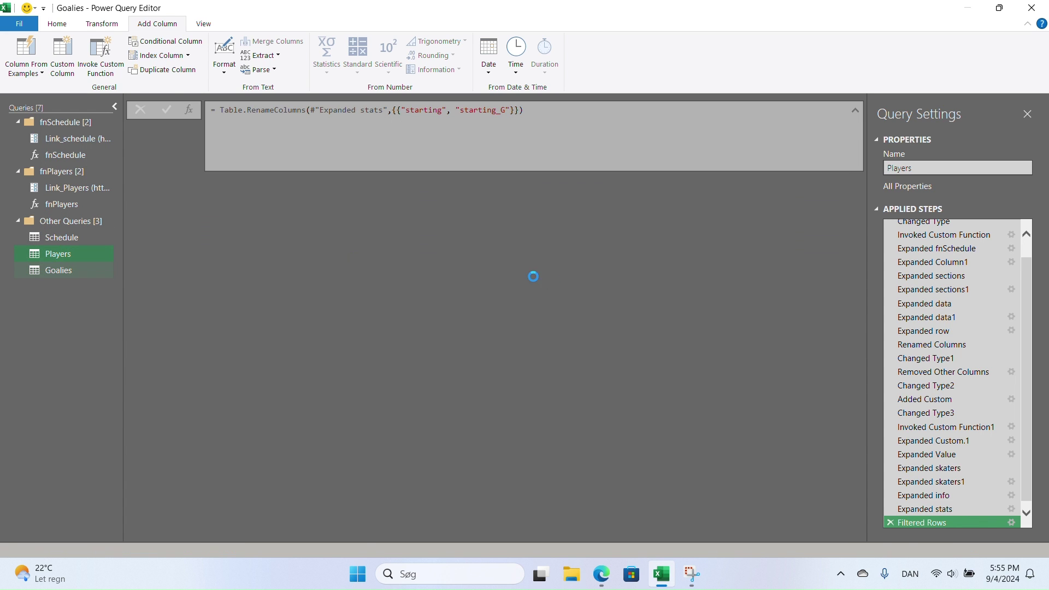
drag(363, 536, 732, 534)
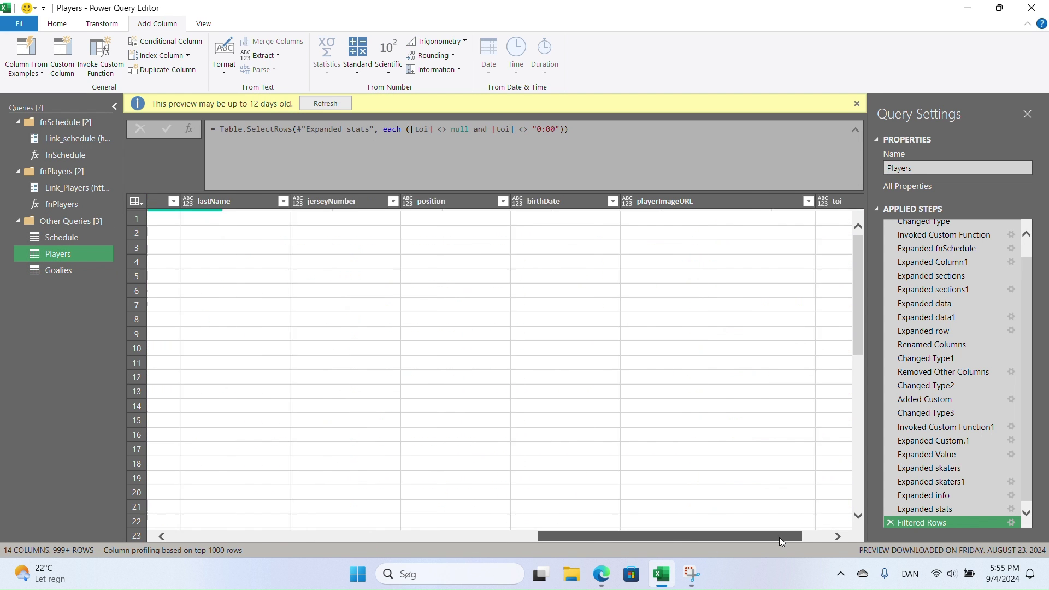
click(762, 198)
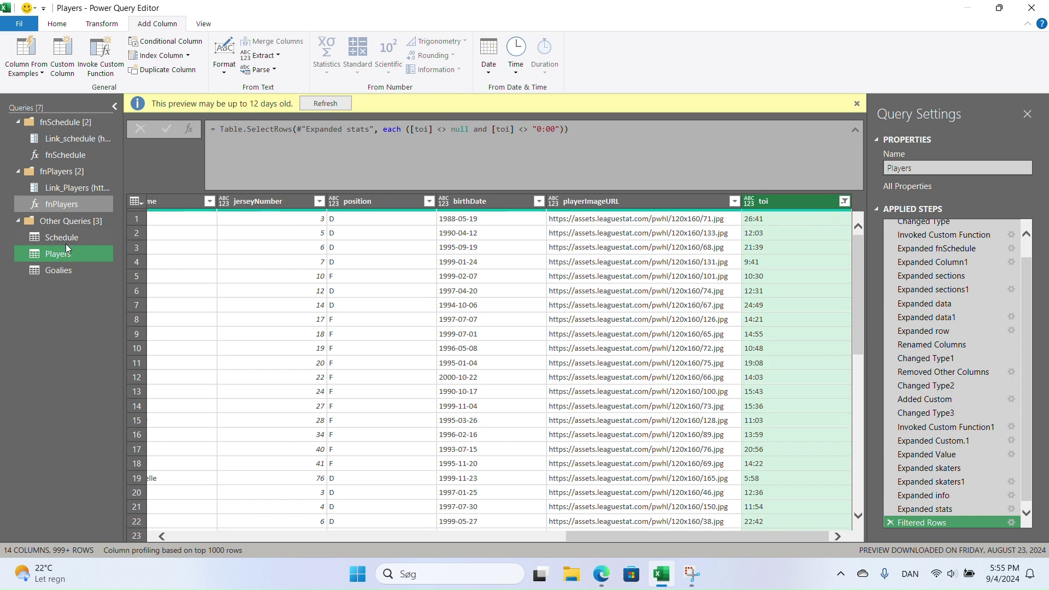
click(58, 270)
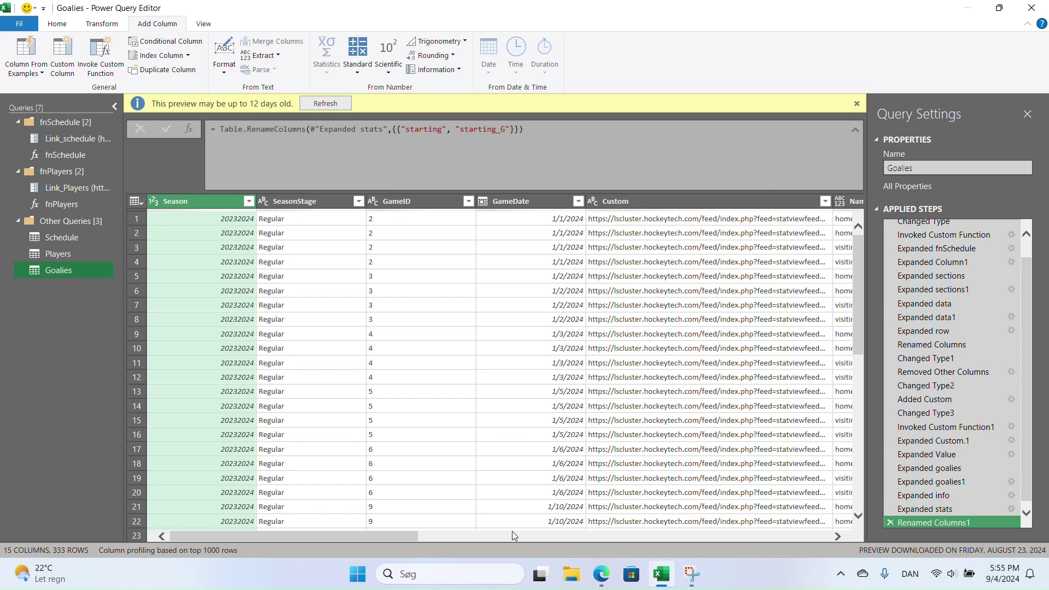
drag(386, 538, 797, 537)
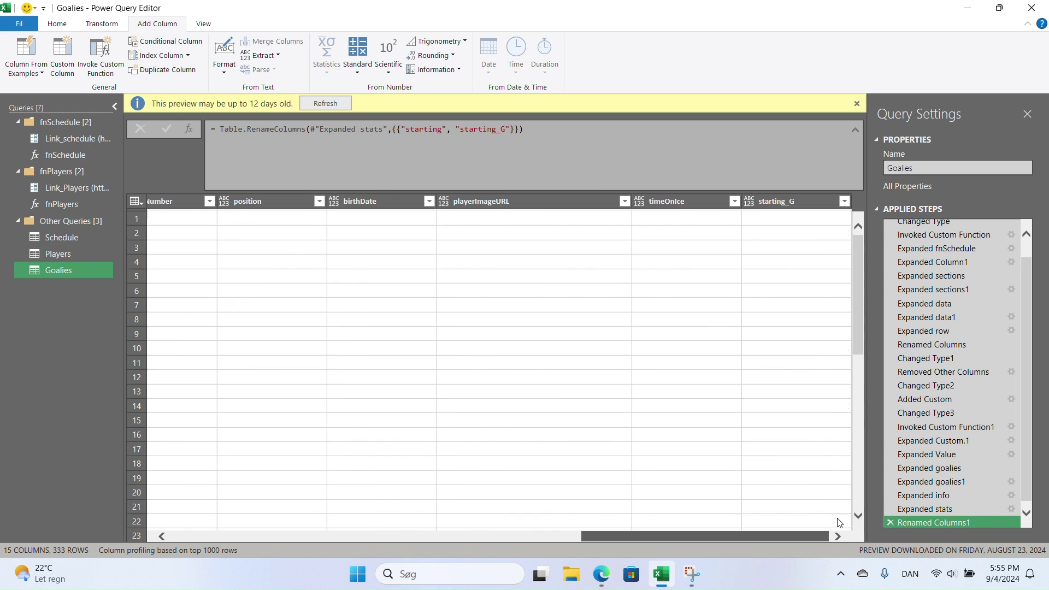
- Rename the Goalies timeOnIce column to toi
click(681, 201)
double_click(681, 201)
text(toi)
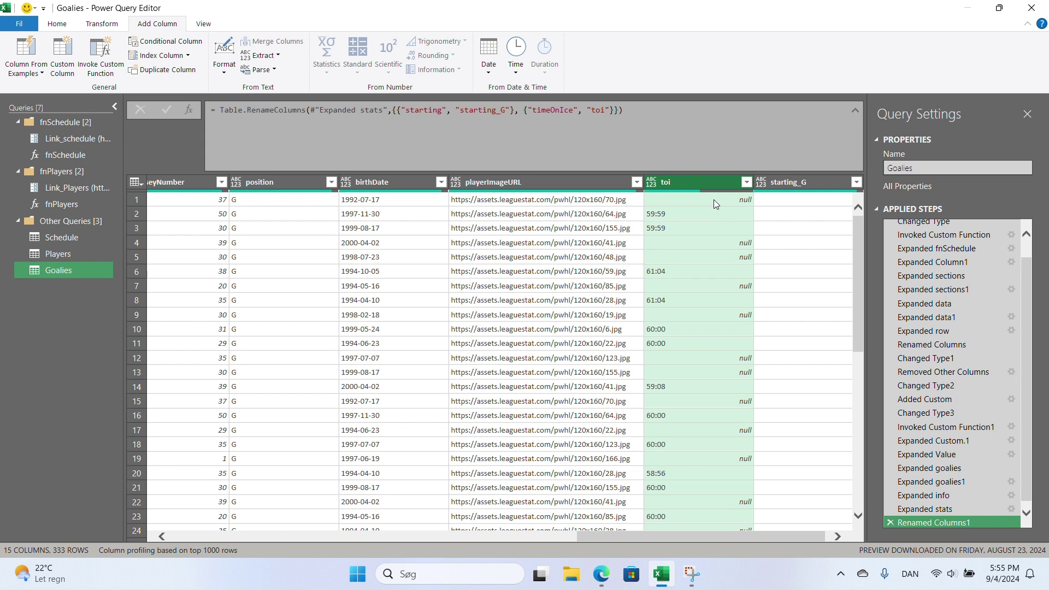
- Filter out null toi rows from Goalies, leaving 169 rows, then switch to Players
click(746, 182)
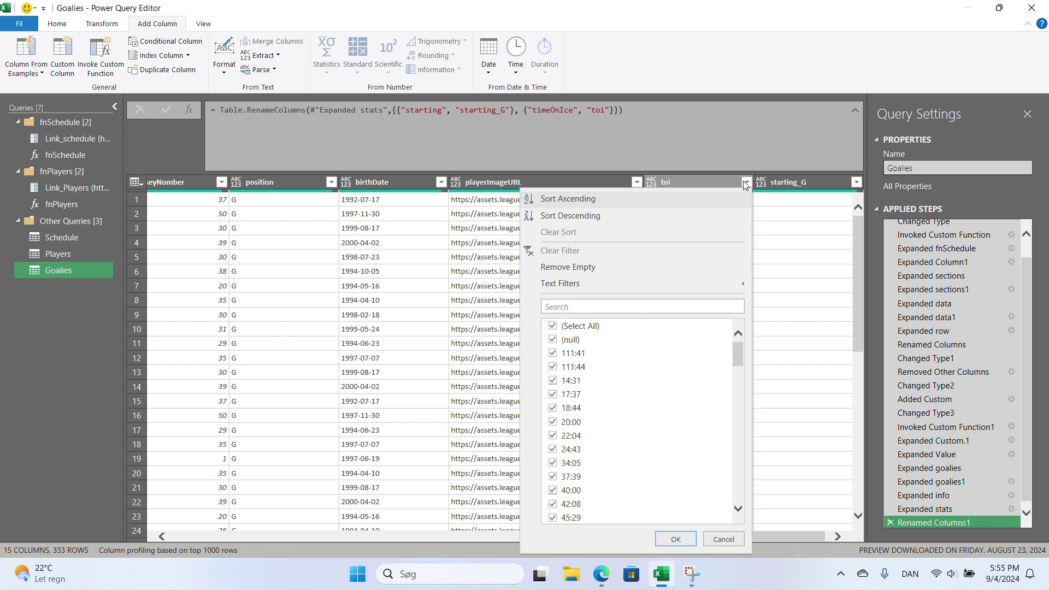
click(556, 346)
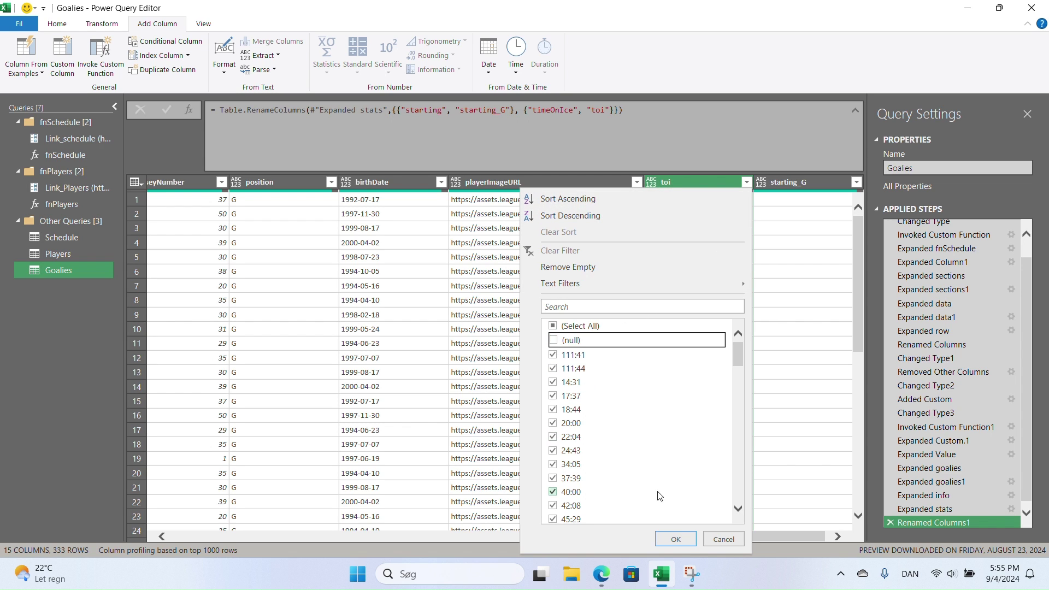
click(676, 539)
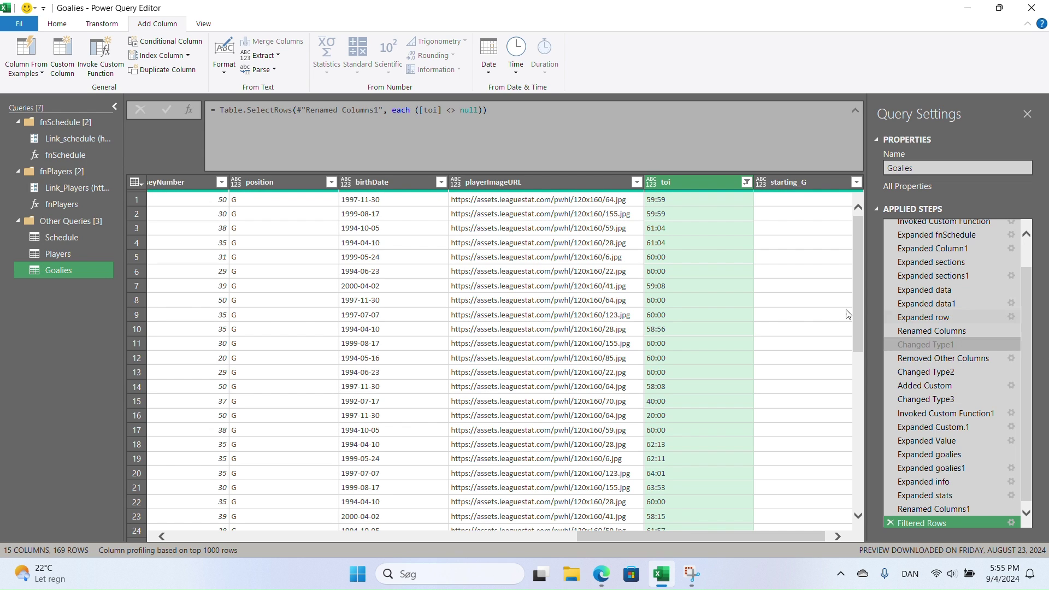
click(61, 255)
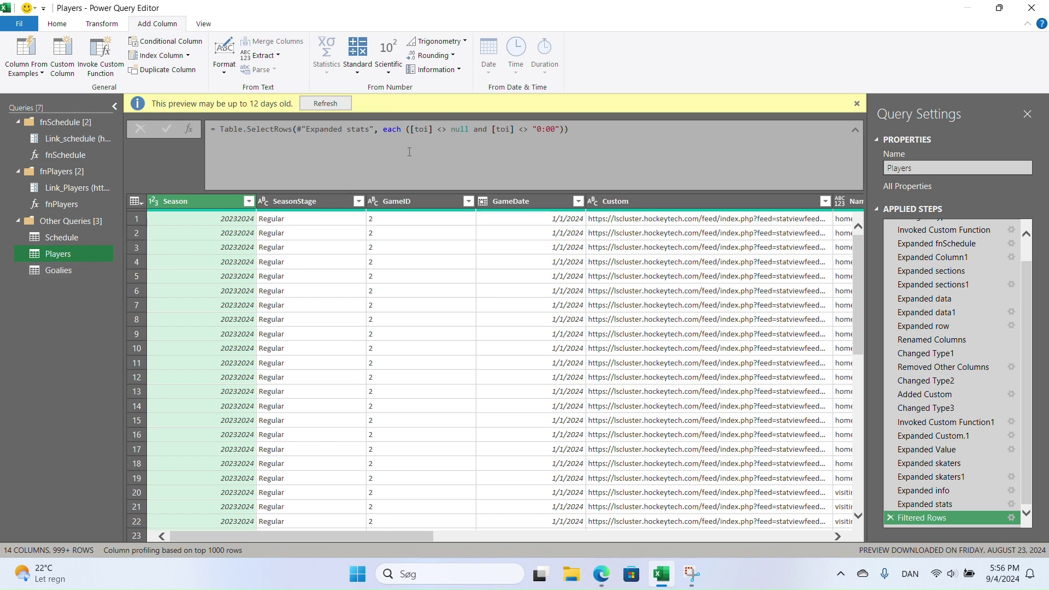
- Append the Goalies query to Players, adding a starting_G column for 15 columns
click(57, 24)
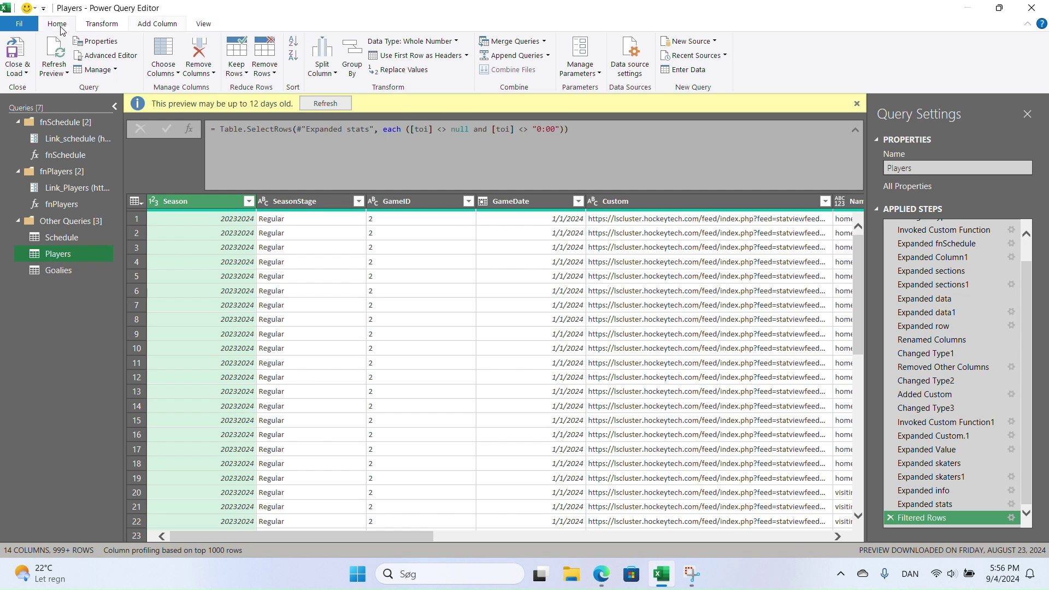
click(516, 55)
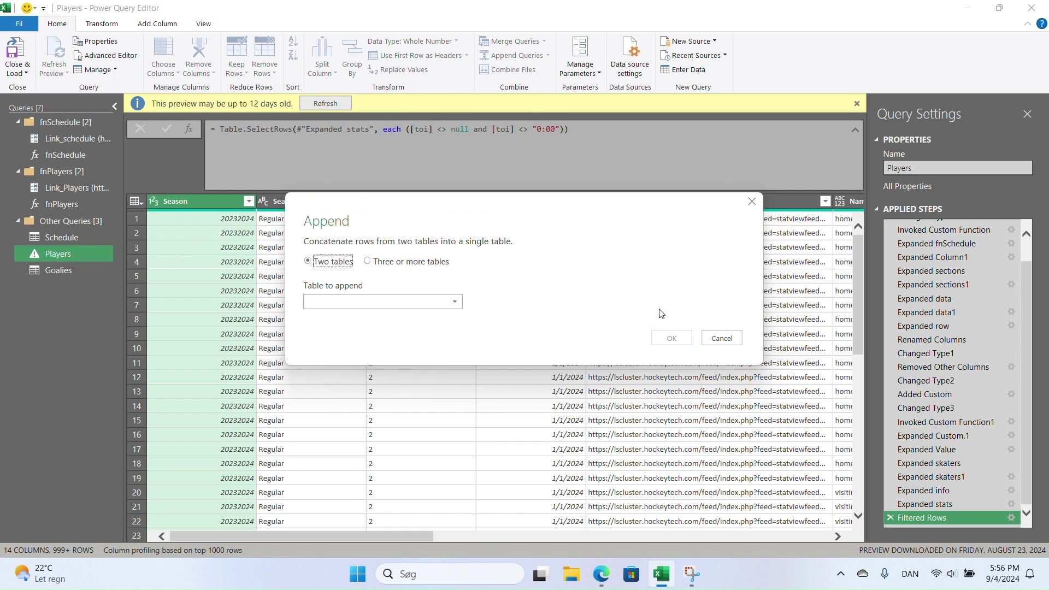
click(454, 298)
click(344, 343)
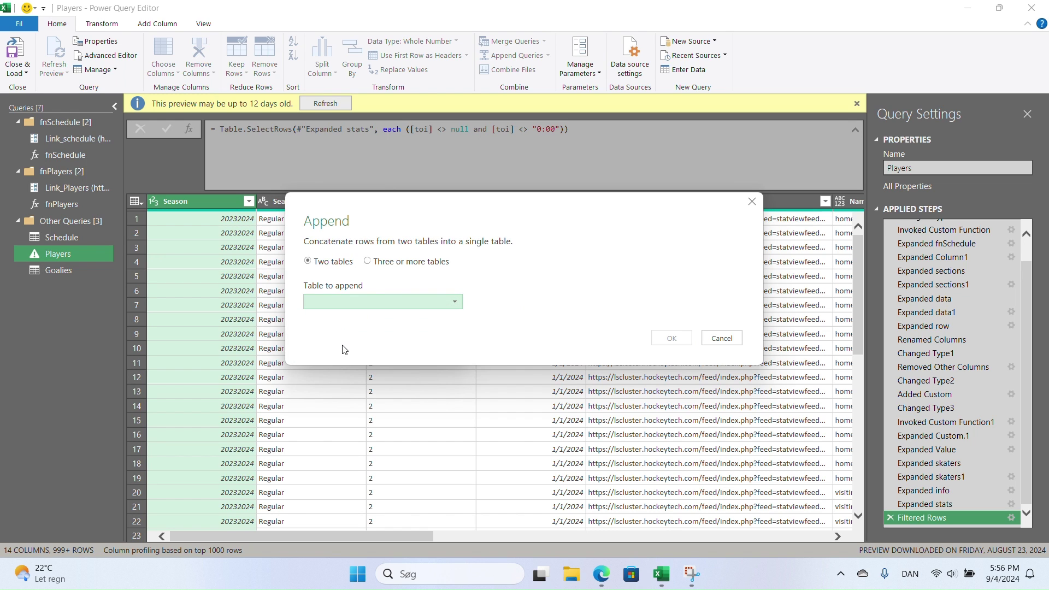
click(670, 337)
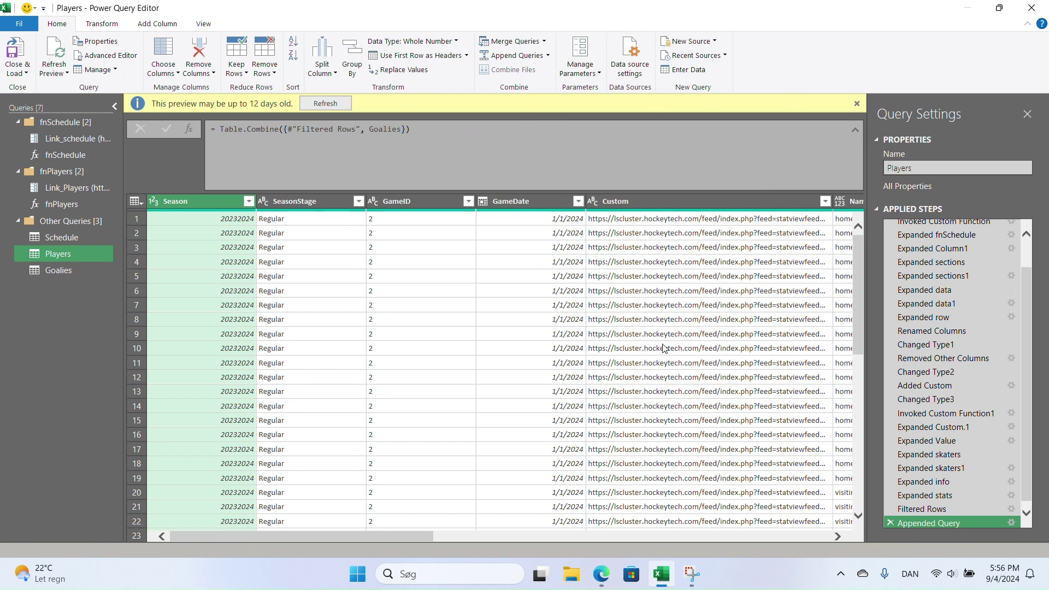
drag(395, 531, 824, 535)
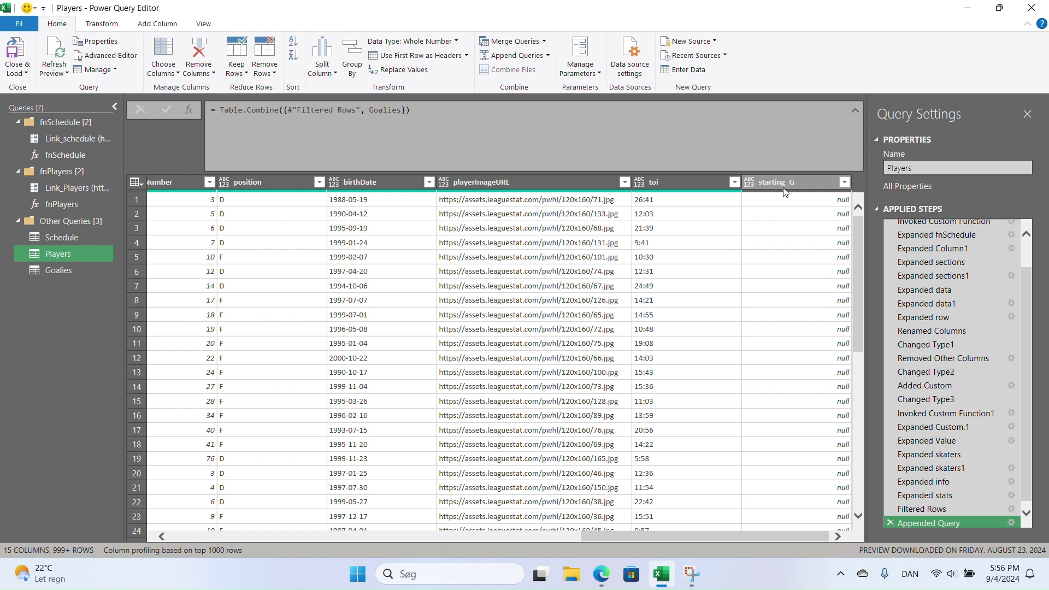
drag(741, 538, 628, 545)
click(641, 182)
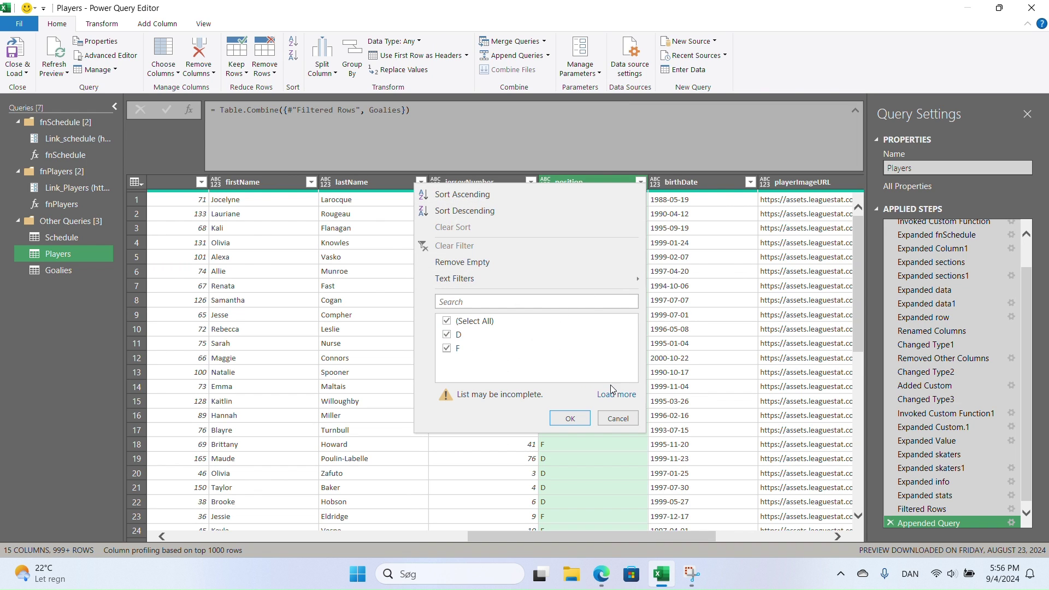
click(615, 394)
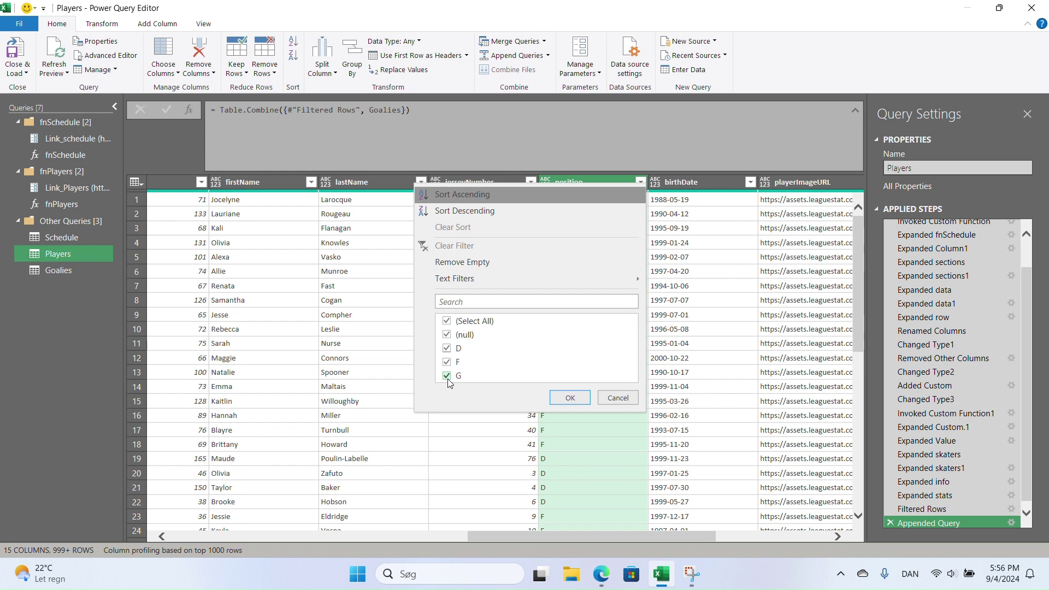
click(447, 321)
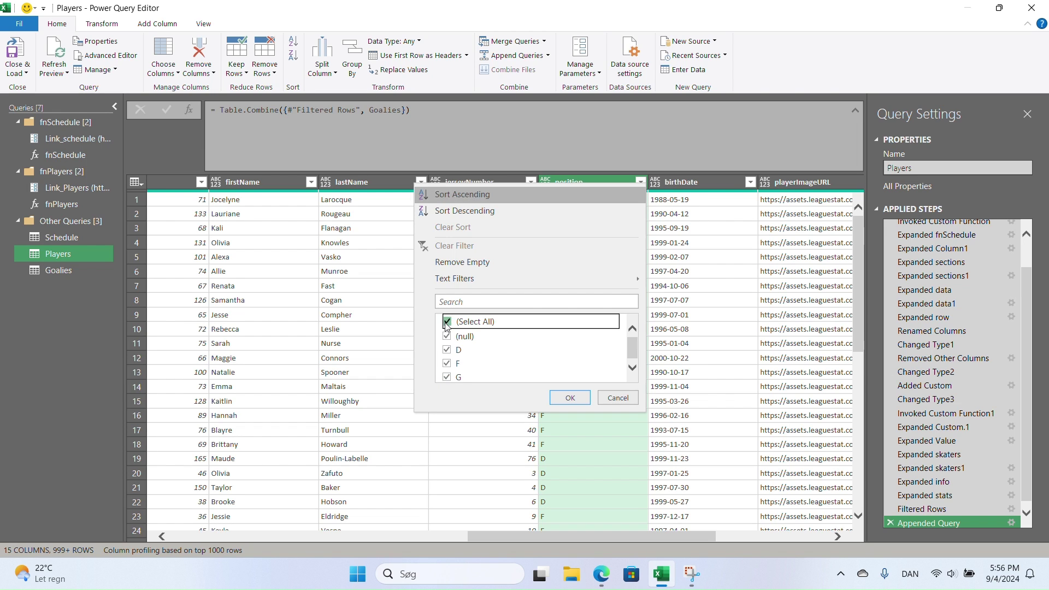
click(446, 336)
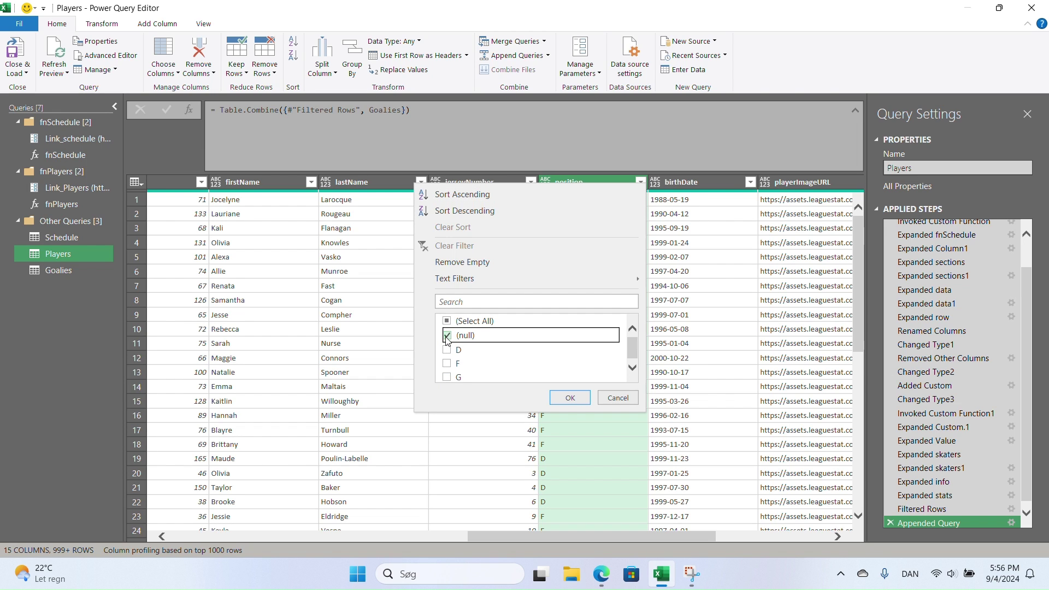
click(571, 400)
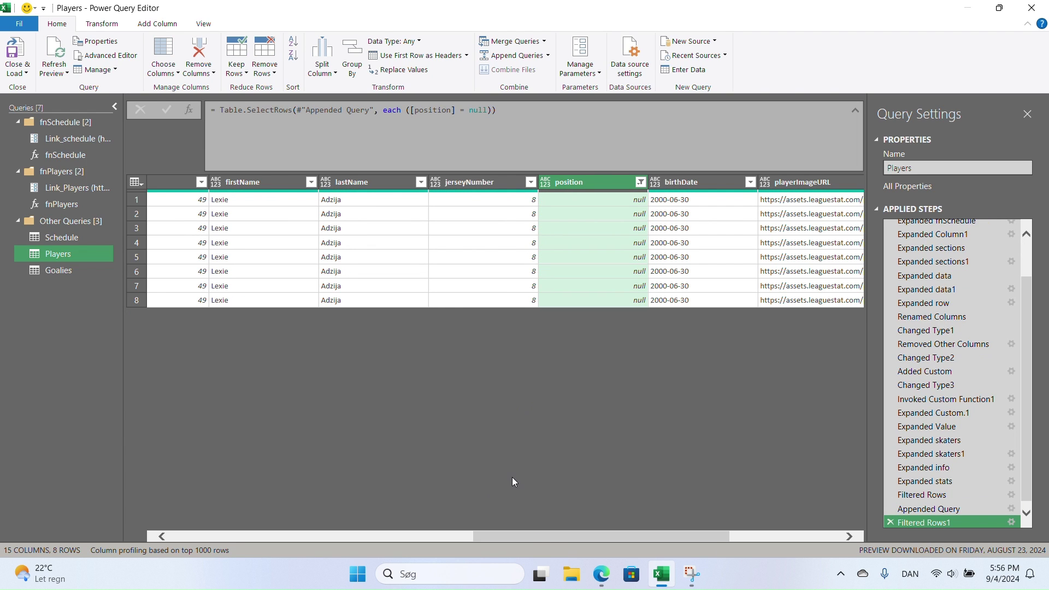
drag(554, 535, 480, 533)
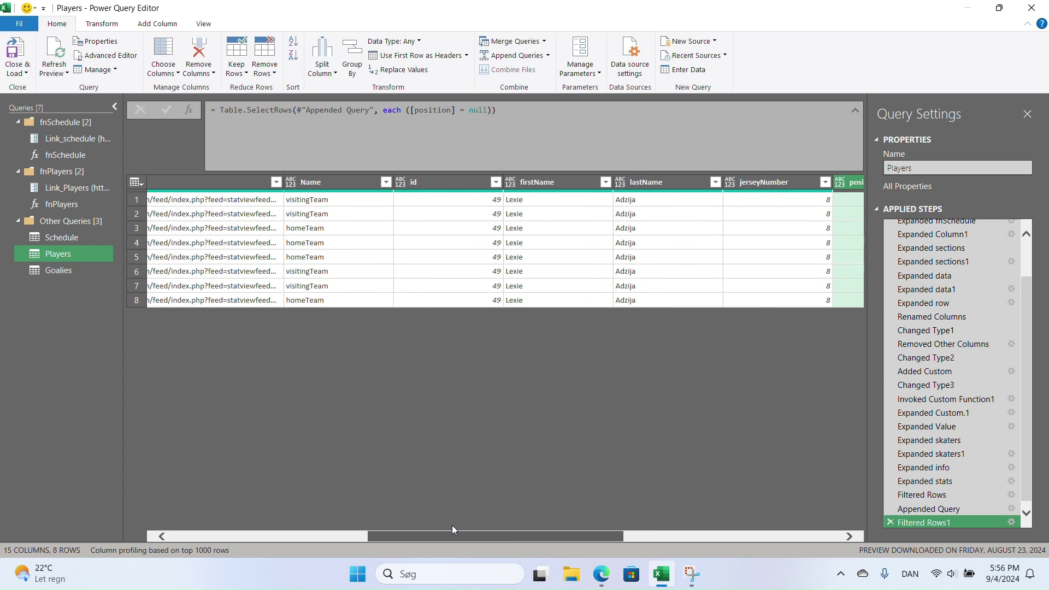
drag(452, 526, 568, 524)
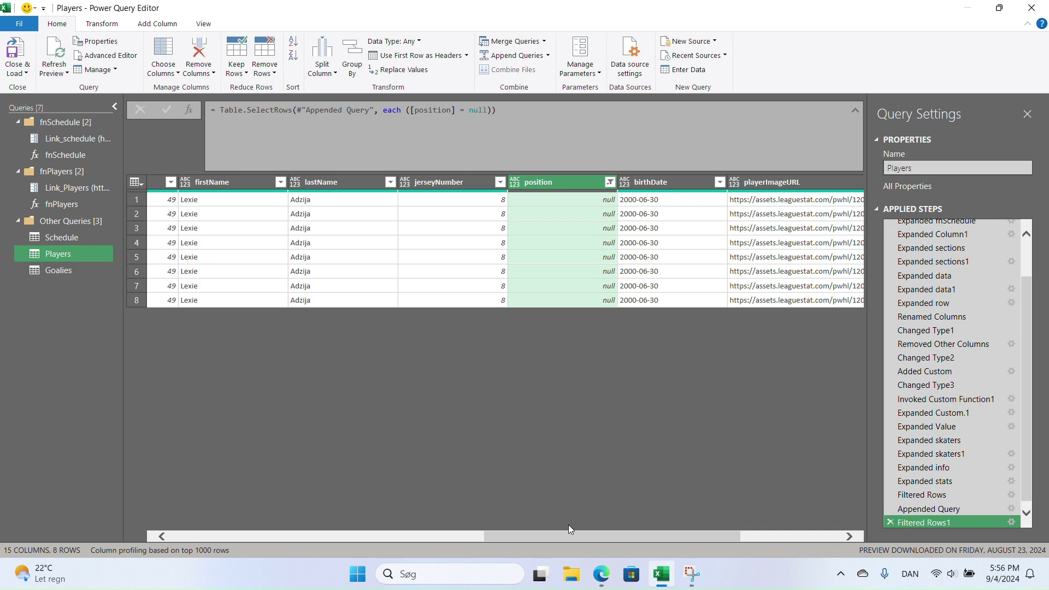
click(610, 184)
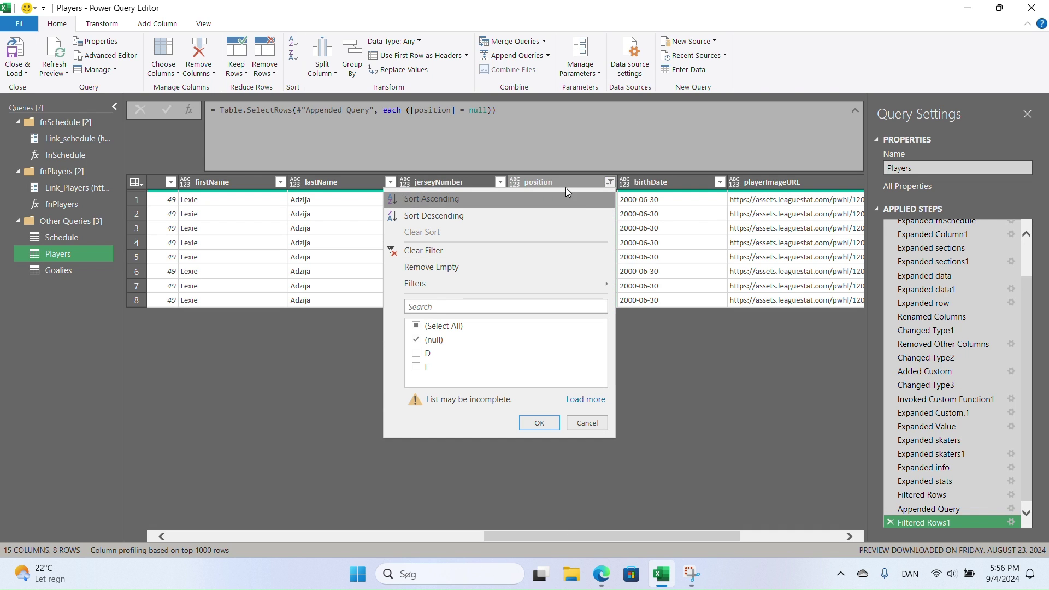
click(420, 339)
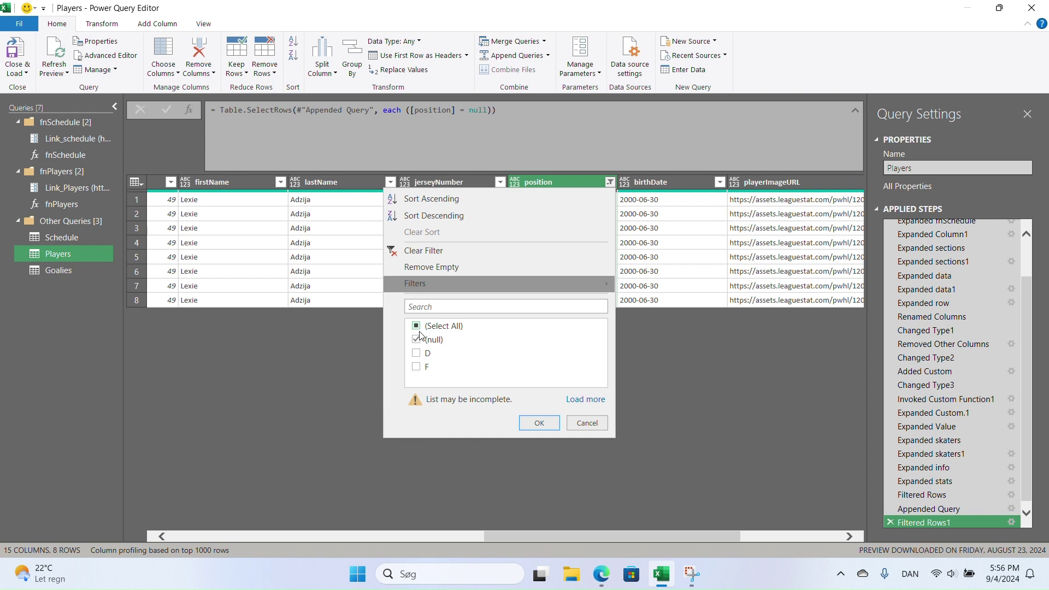
click(587, 428)
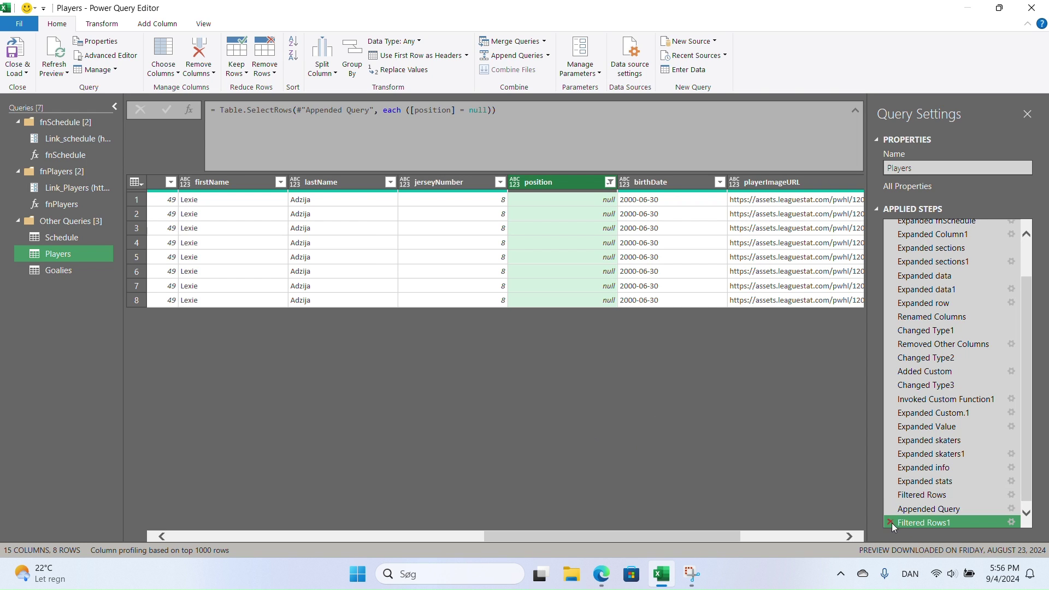
click(891, 523)
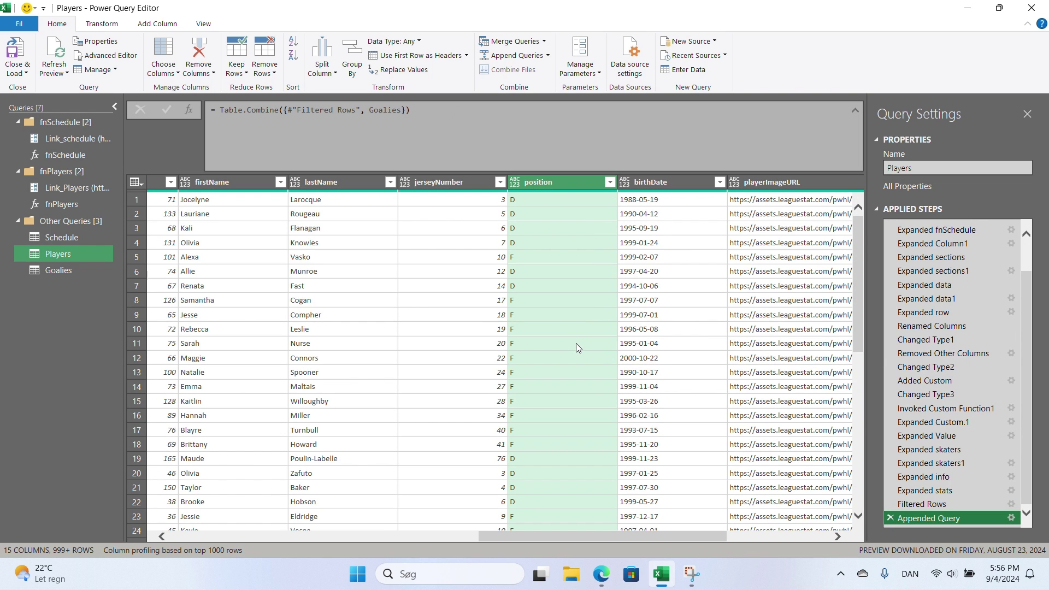
- Select all columns of the appended Players table and auto-detect their data types
click(448, 317)
key(ctrl+a)
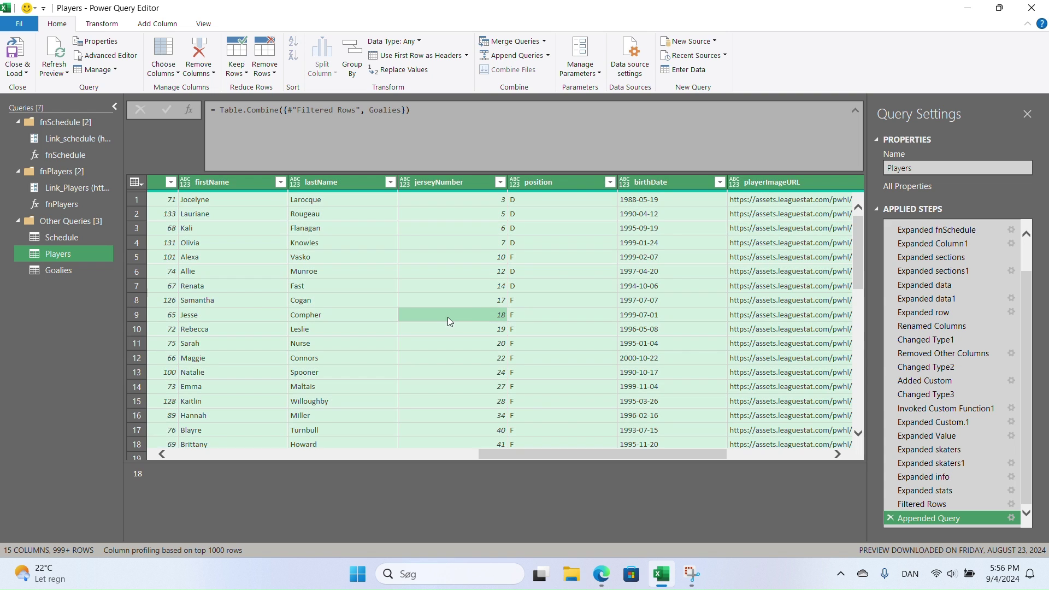
click(111, 25)
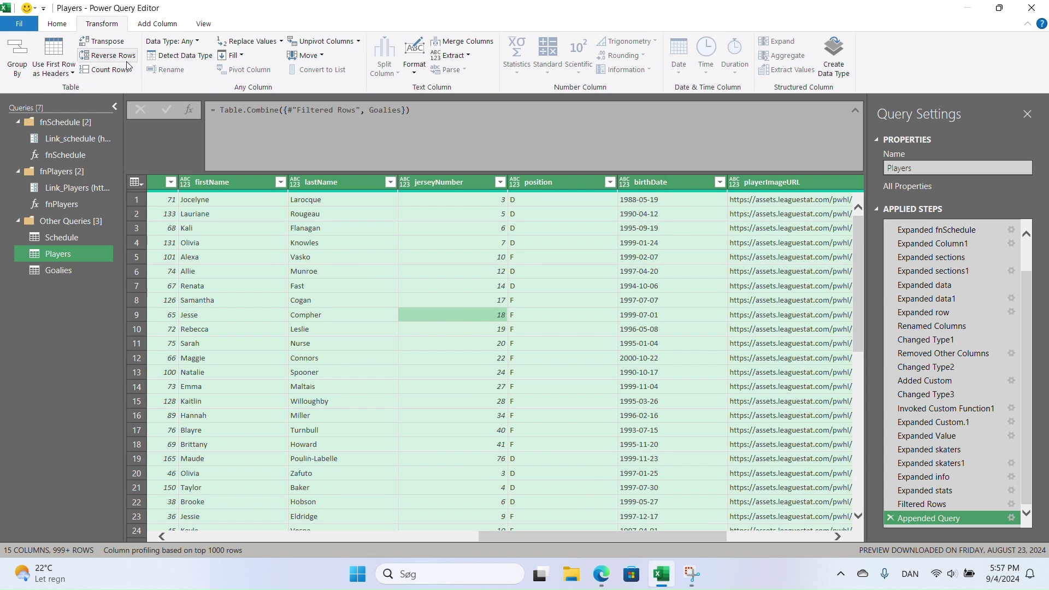
click(178, 60)
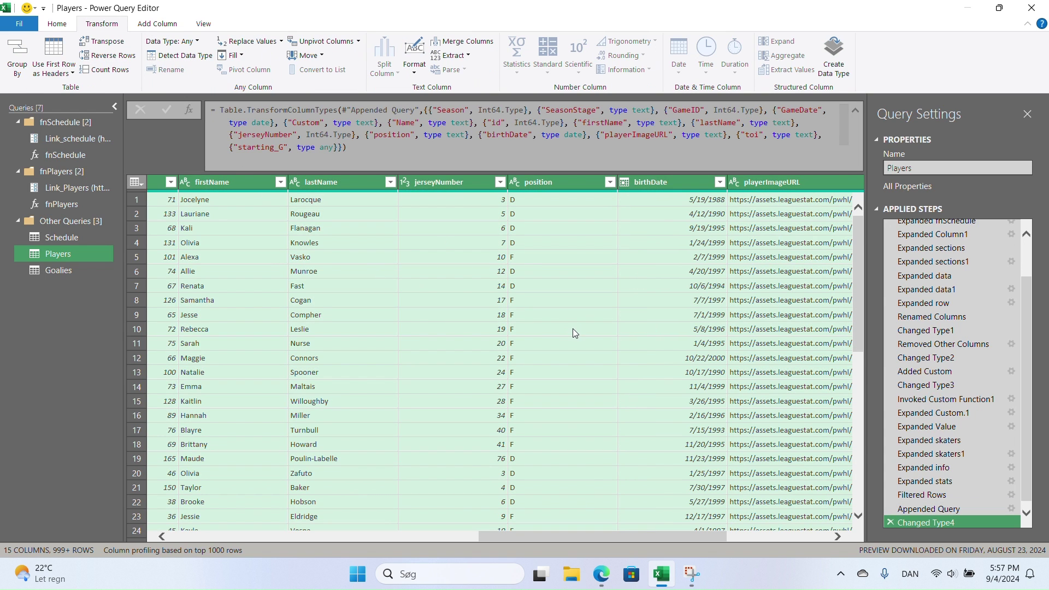
drag(710, 536, 821, 540)
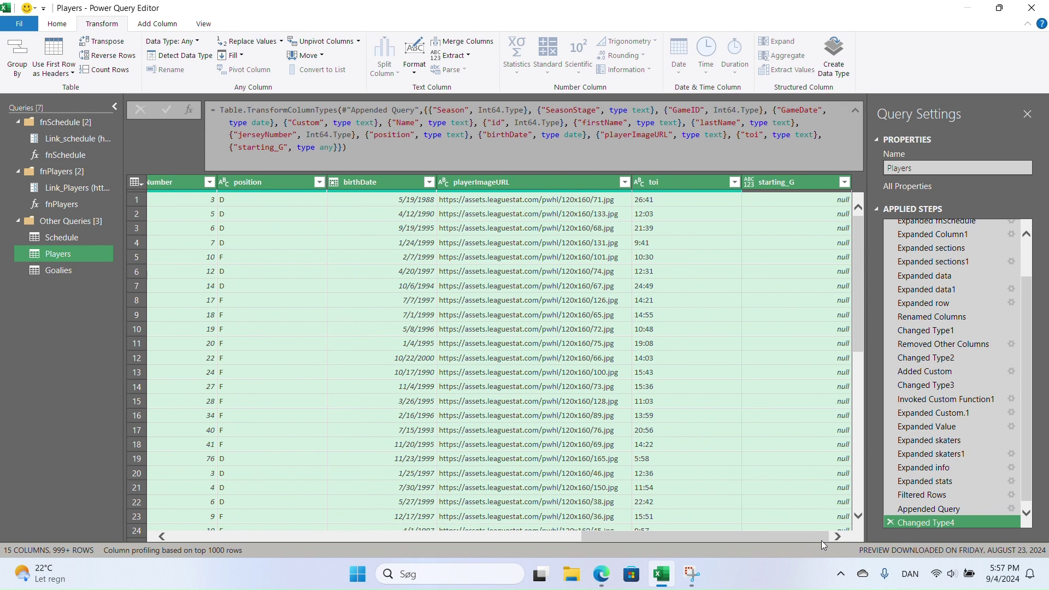
- Set the starting_G column's data type to Whole Number
click(749, 182)
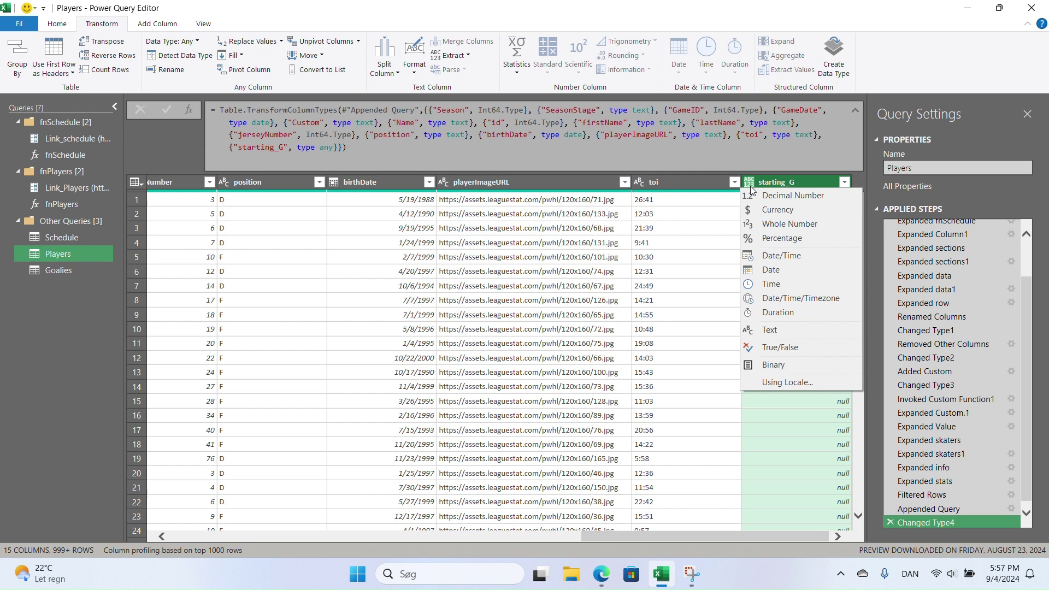
click(788, 225)
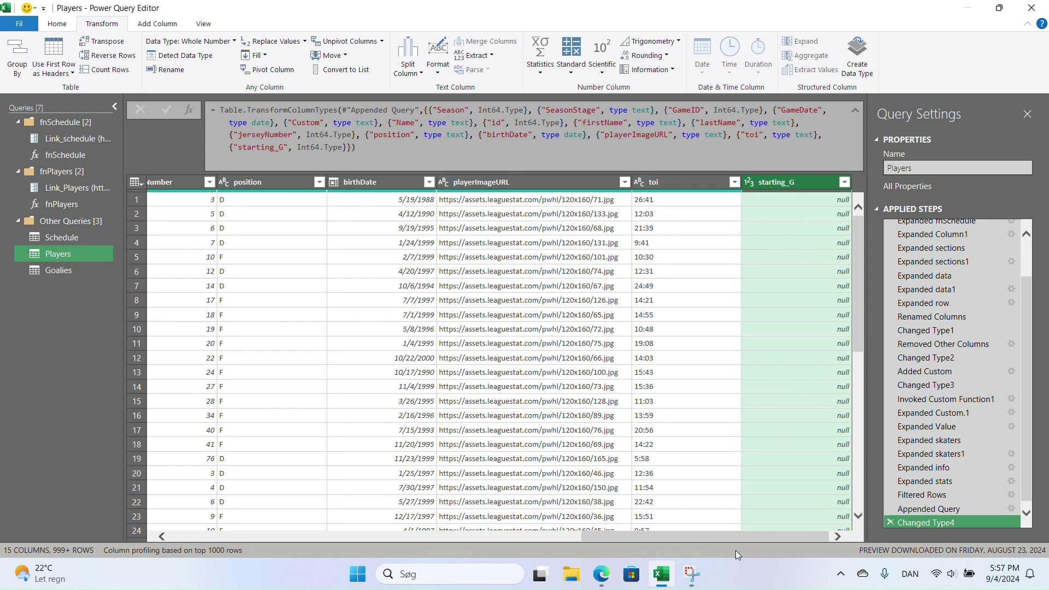
drag(680, 533, 175, 514)
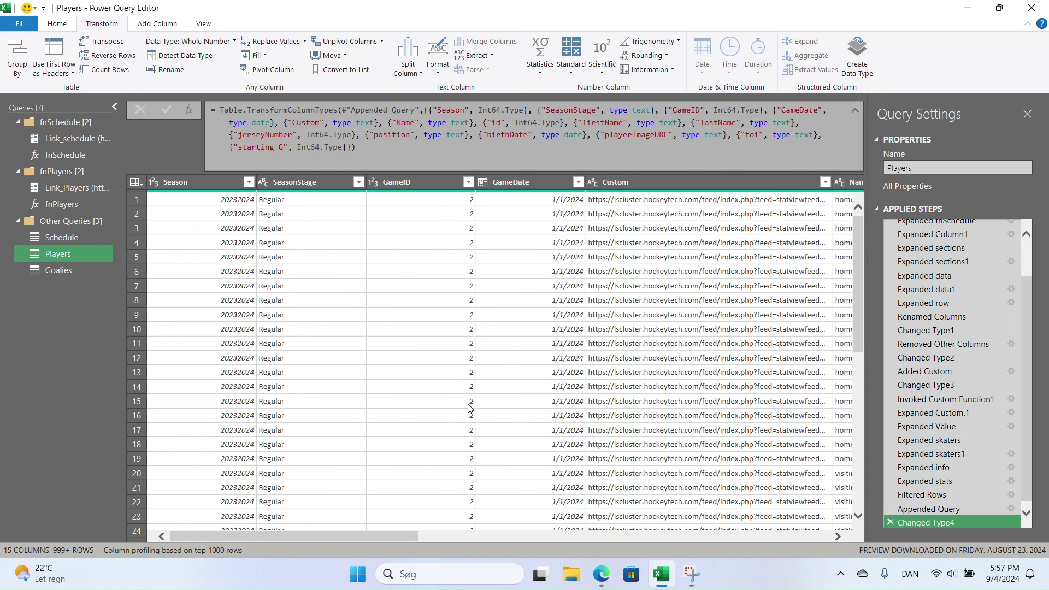
click(636, 184)
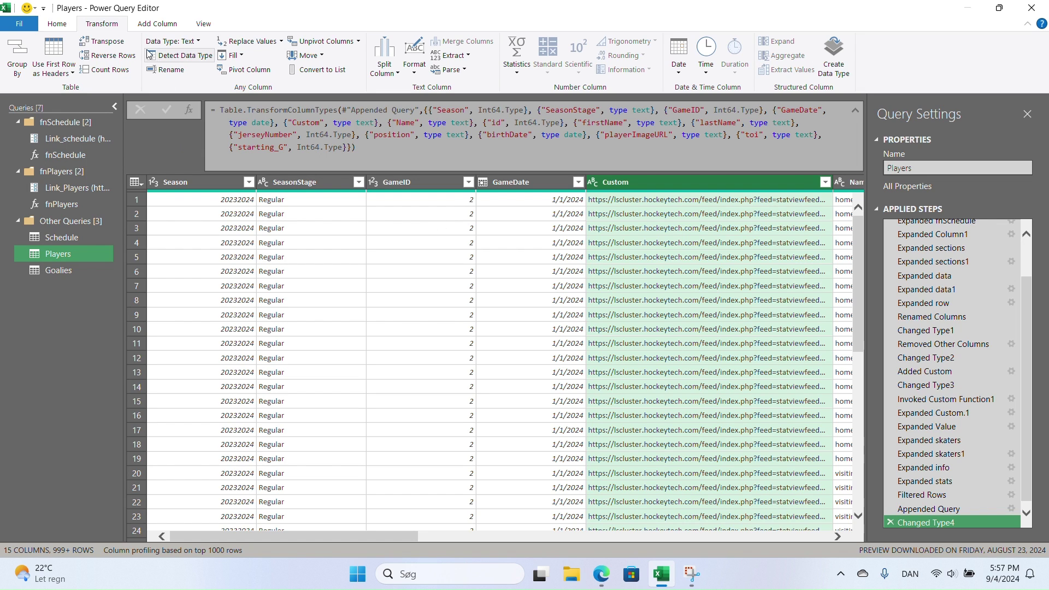
- Drop the Custom URL column with Choose Columns, keeping 14 columns, then open Schedule
click(57, 24)
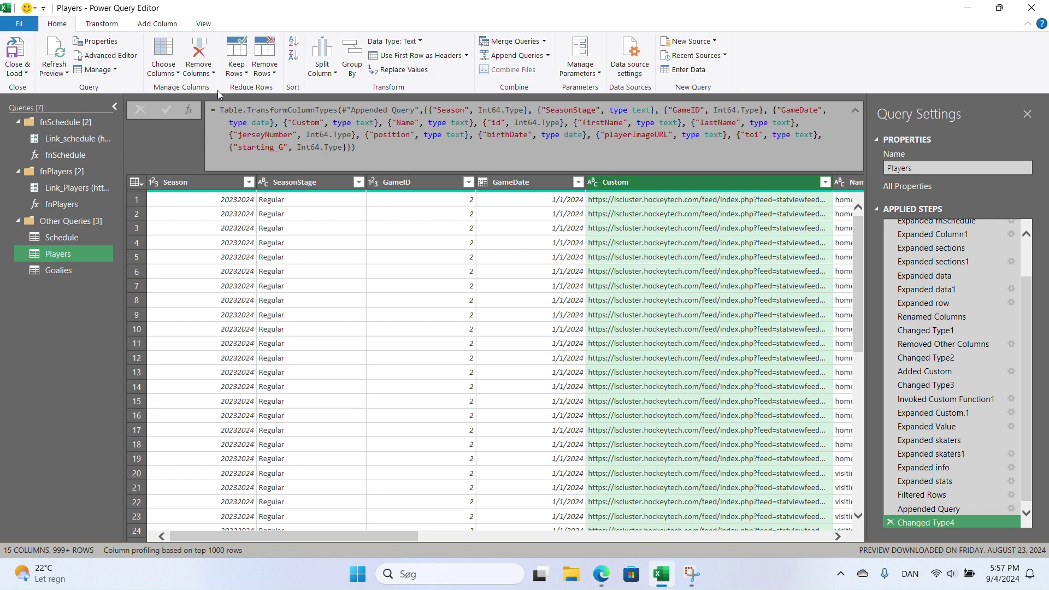
click(163, 55)
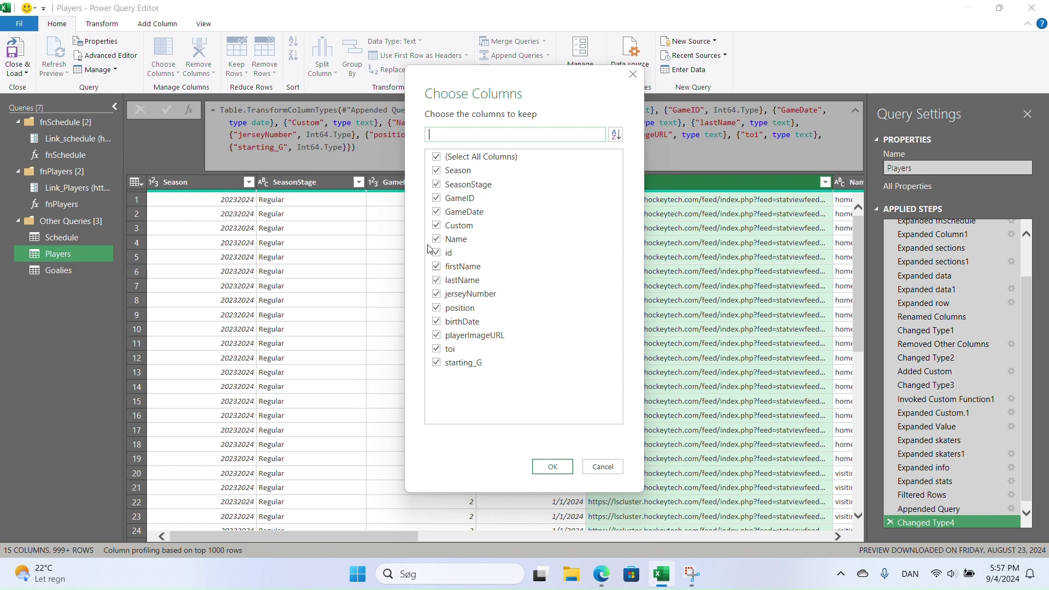
click(436, 226)
click(553, 467)
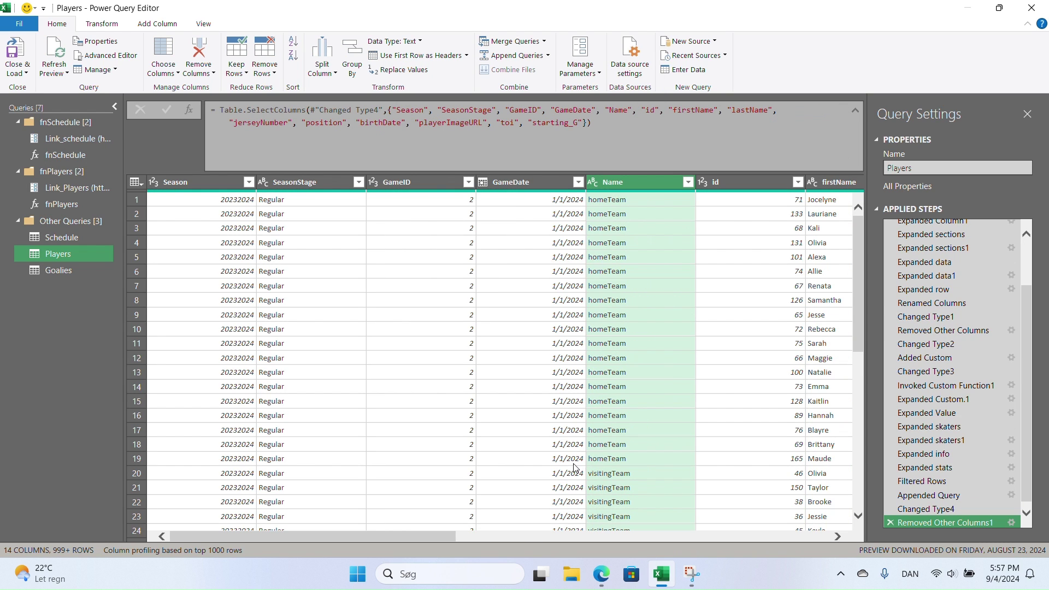
click(74, 239)
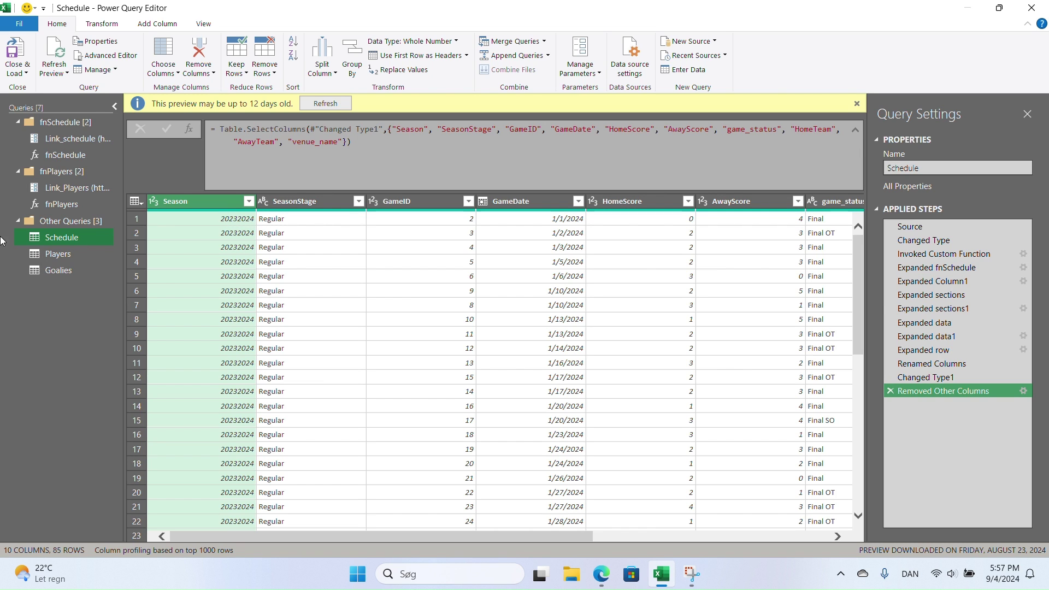
- Duplicate the Schedule query and rename the copy from Schedule (2) to PBP
click(73, 252)
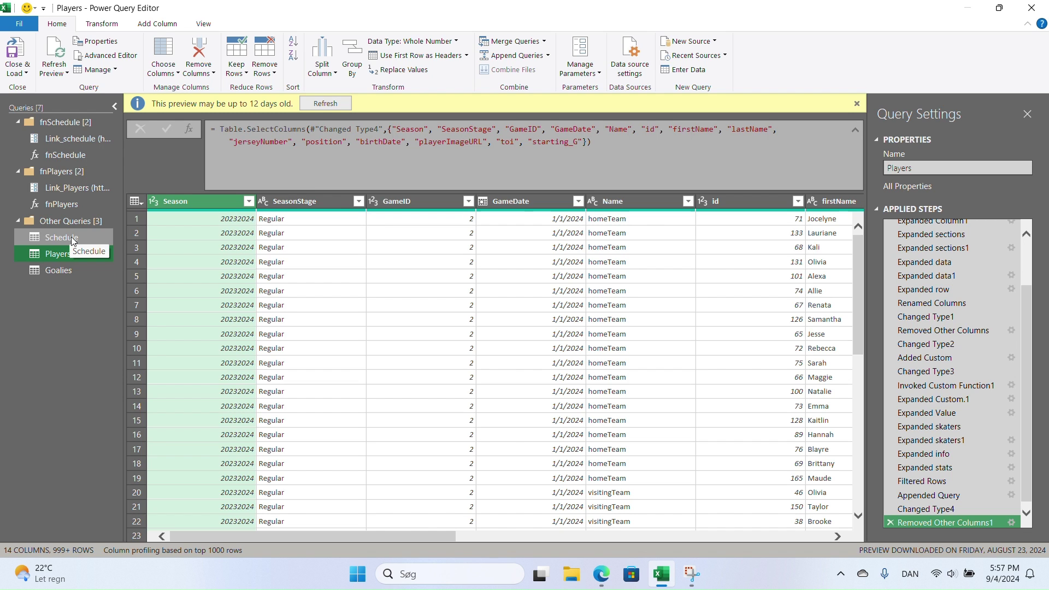
click(71, 237)
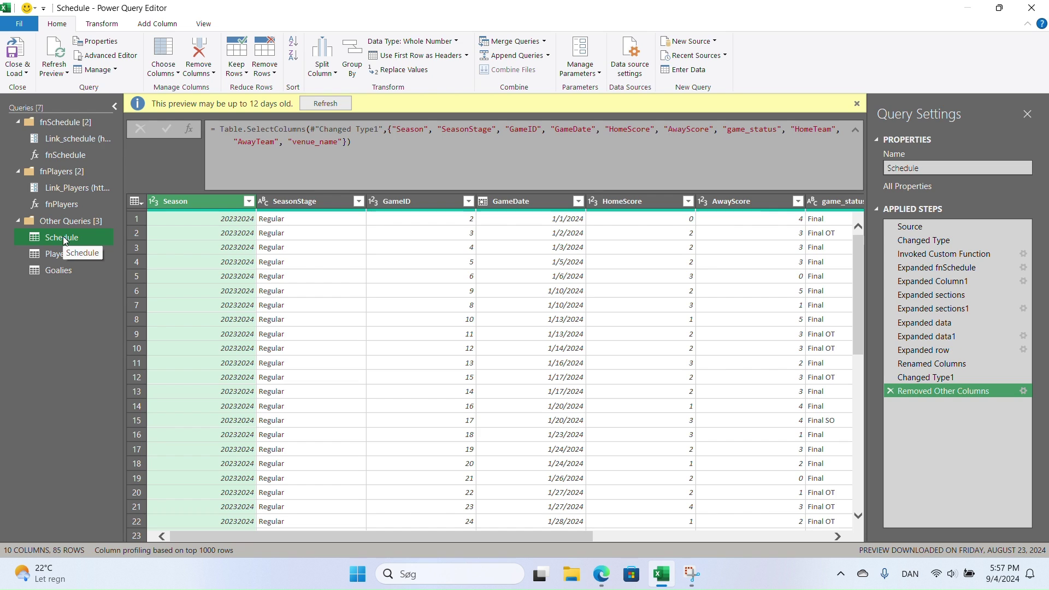
right_click(63, 236)
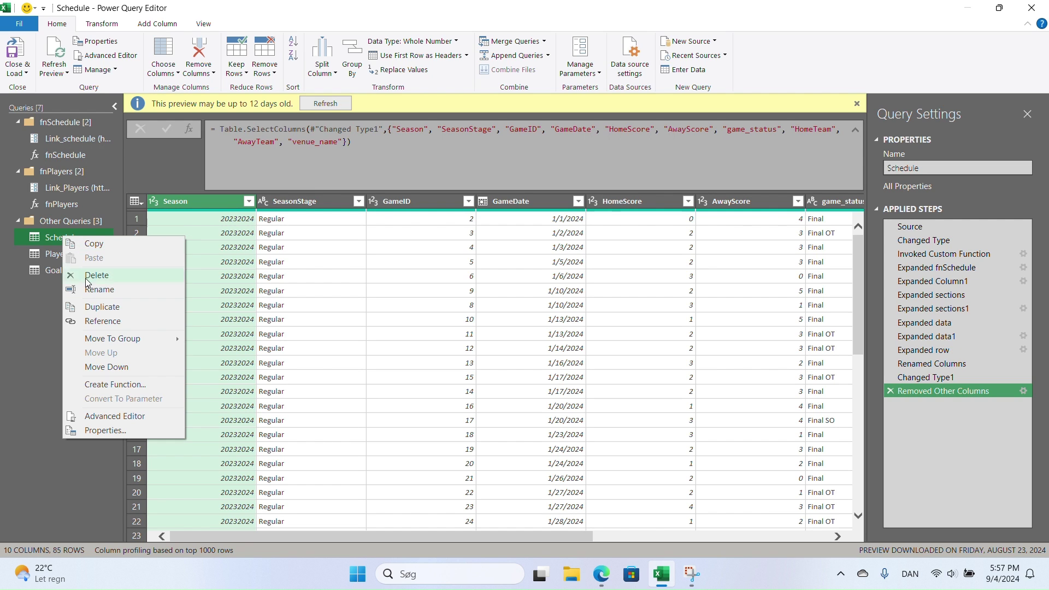
click(100, 307)
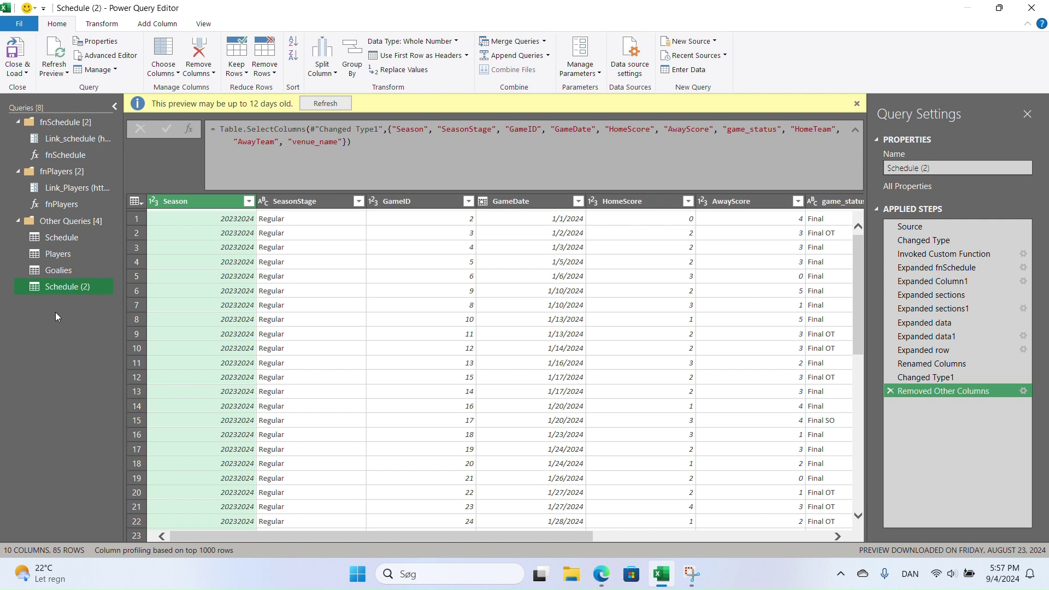
double_click(64, 288)
text(P)
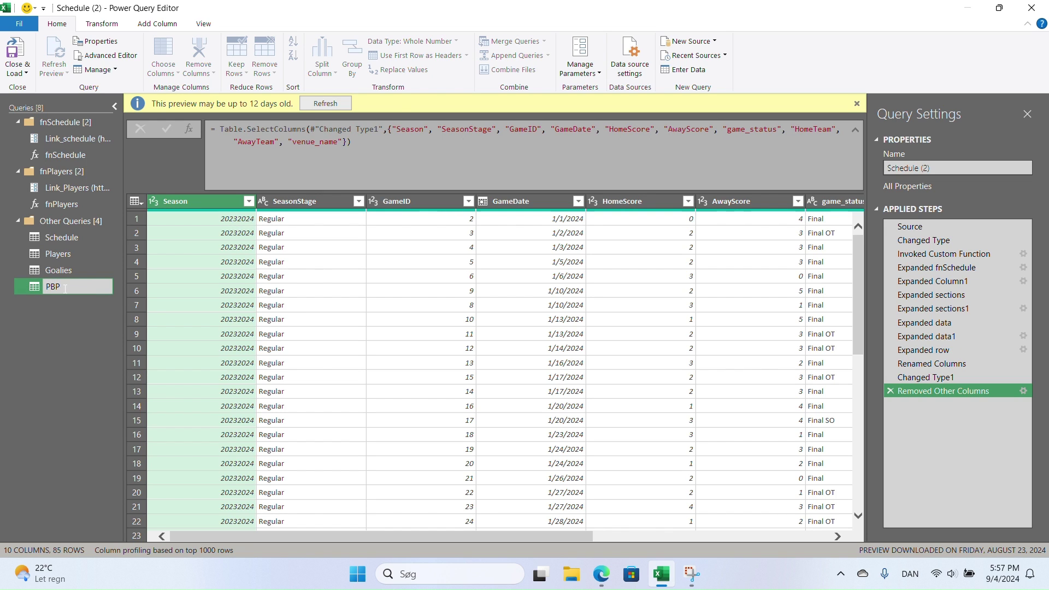
text(BP)
key(Return)
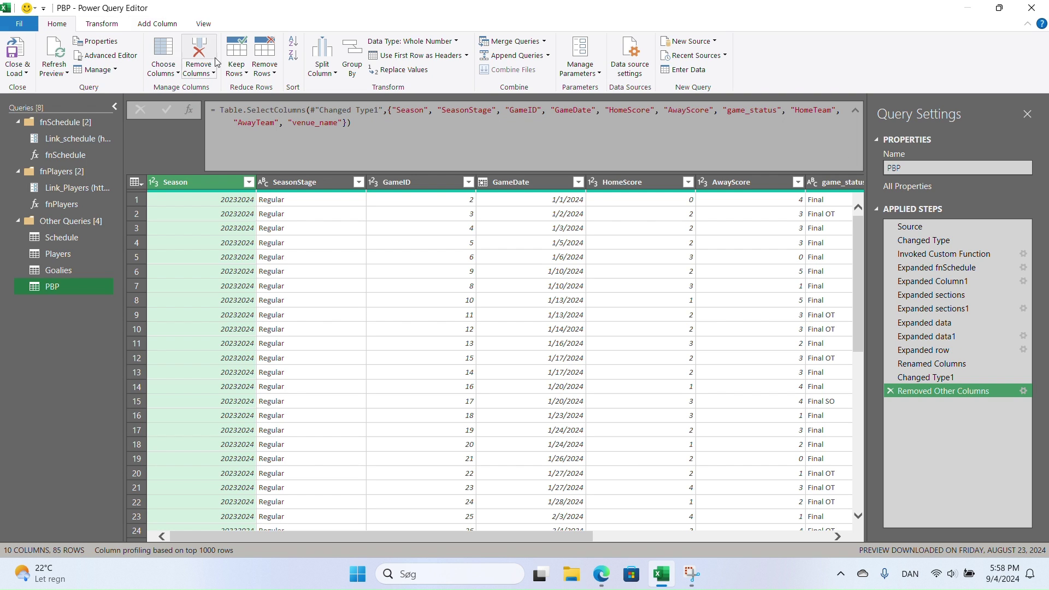
- Drop HomeScore, AwayScore, game_status and venue_name from PBP, and set GameID to Text
click(162, 57)
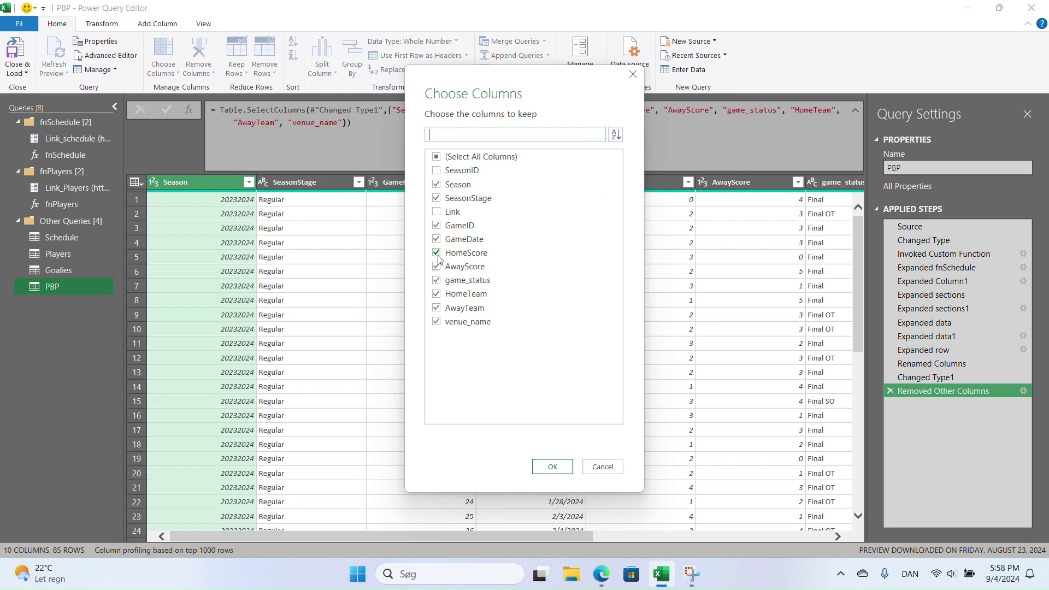
click(436, 253)
click(436, 266)
click(436, 280)
click(440, 323)
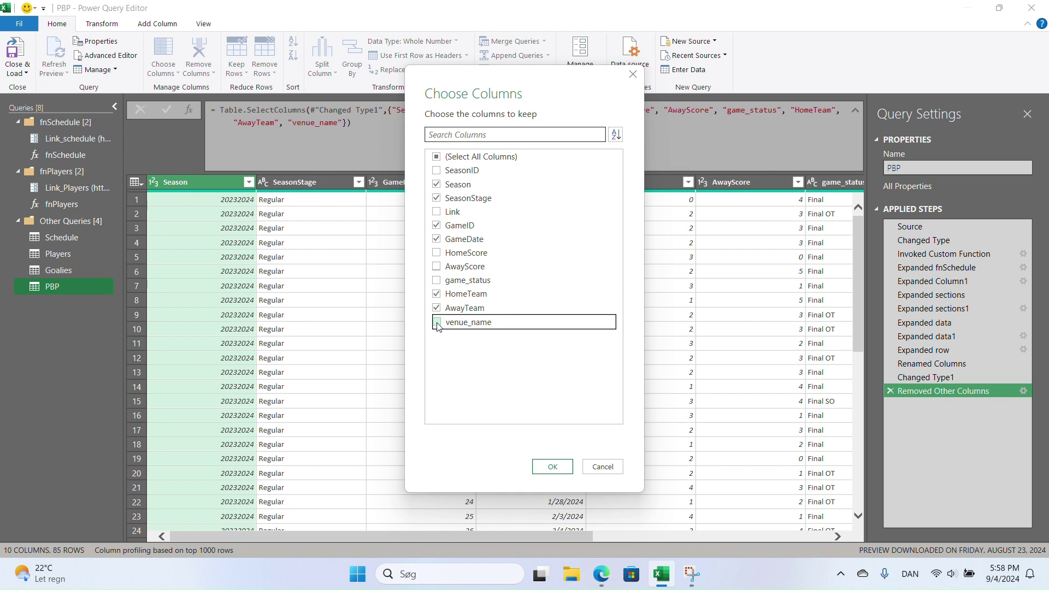
click(544, 465)
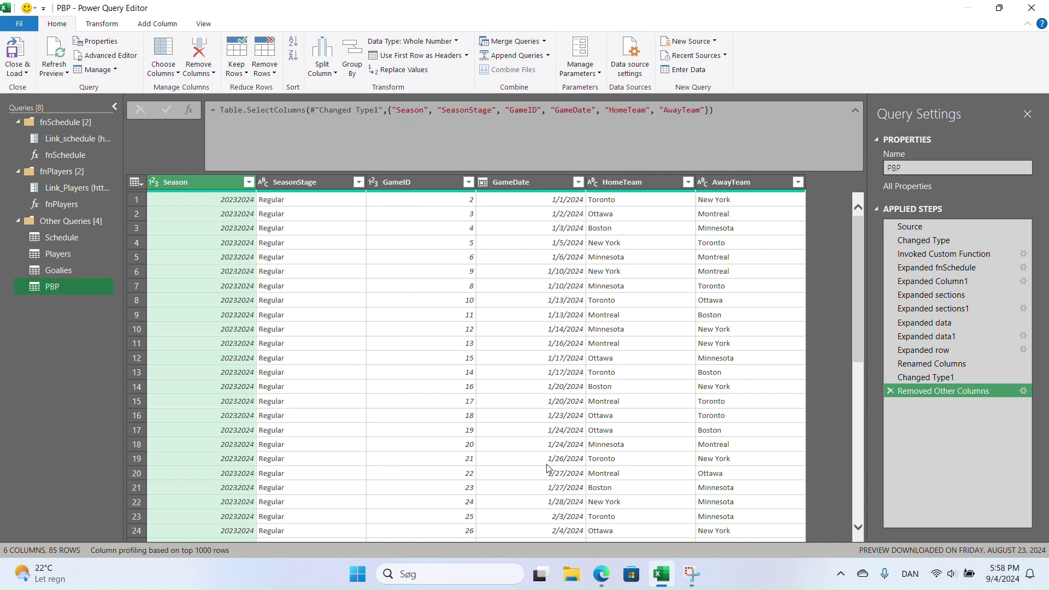
click(373, 182)
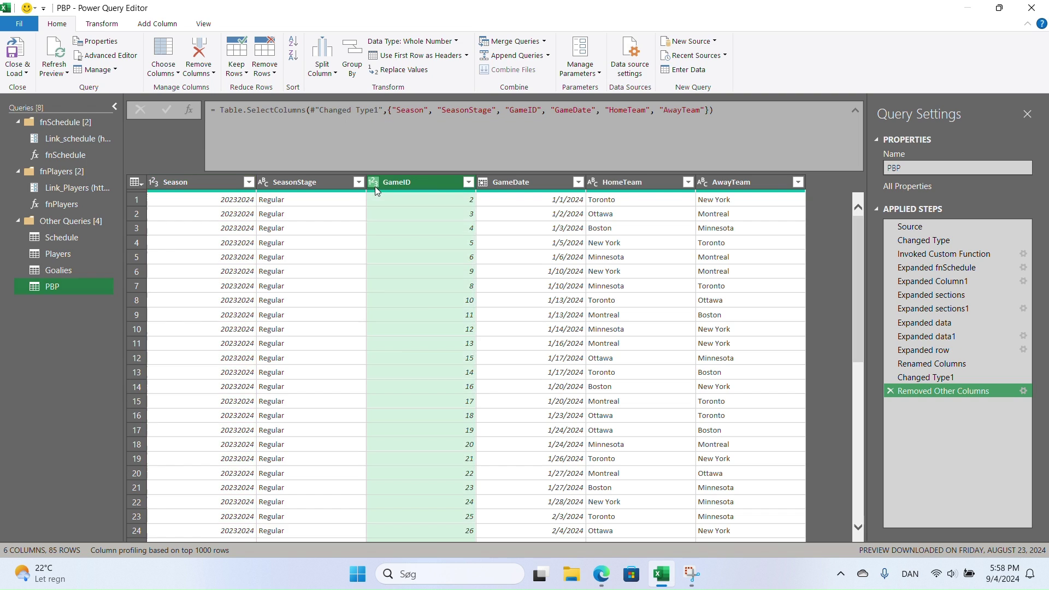
click(408, 329)
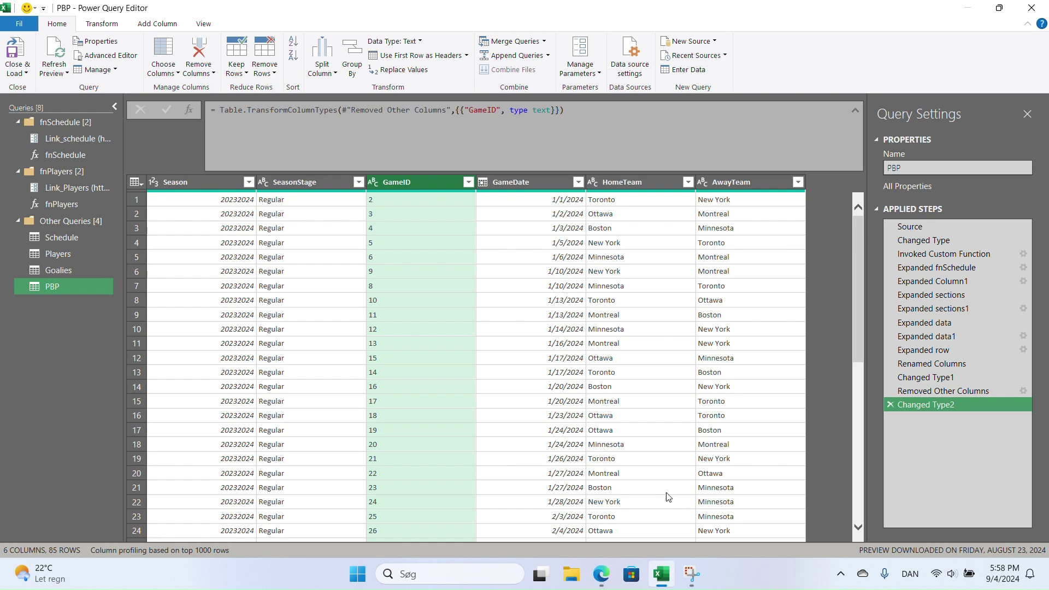
- Copy the gameCenterPlayByPlay index.php request URL from Edge DevTools Network, then return to Excel
click(606, 573)
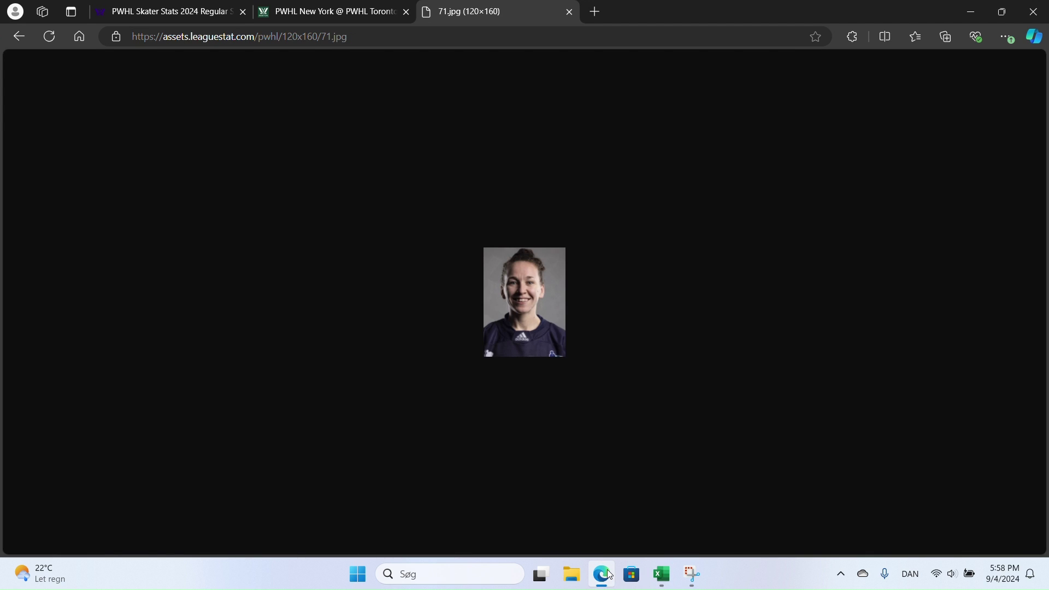
click(352, 18)
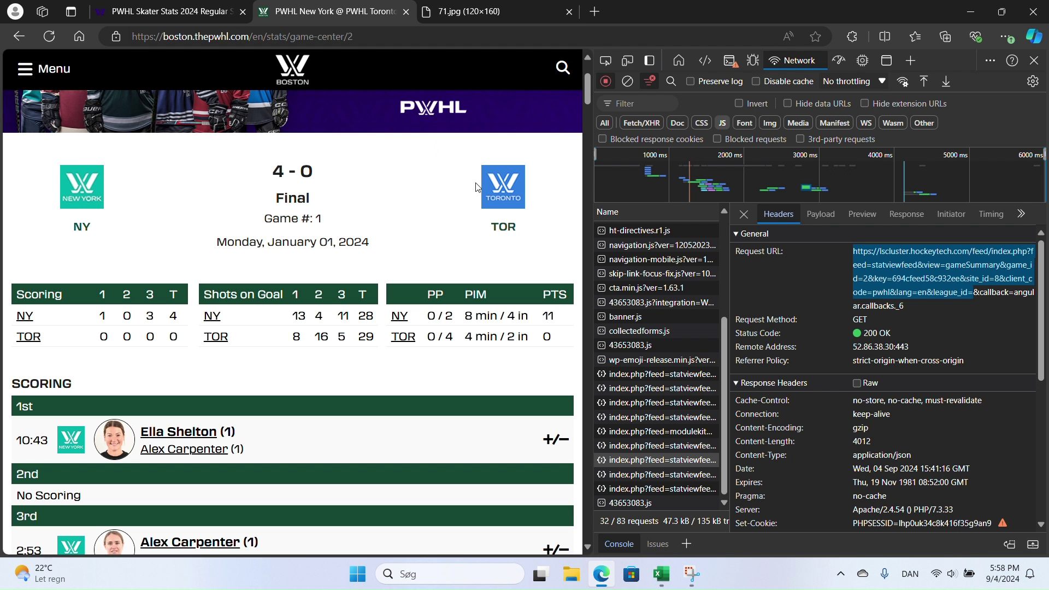
click(659, 489)
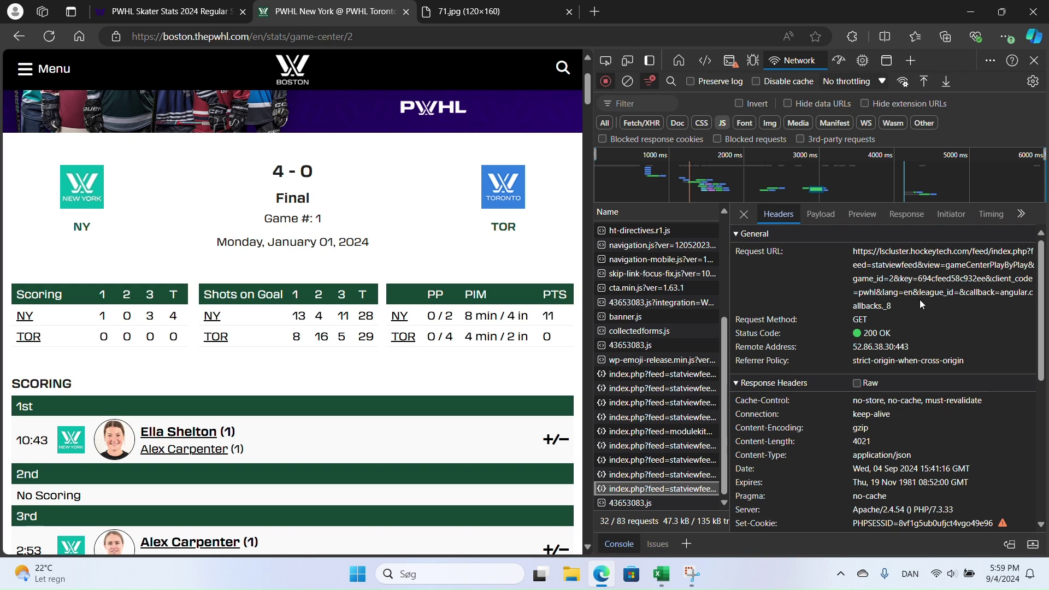
drag(958, 295, 855, 254)
key(ctrl+c)
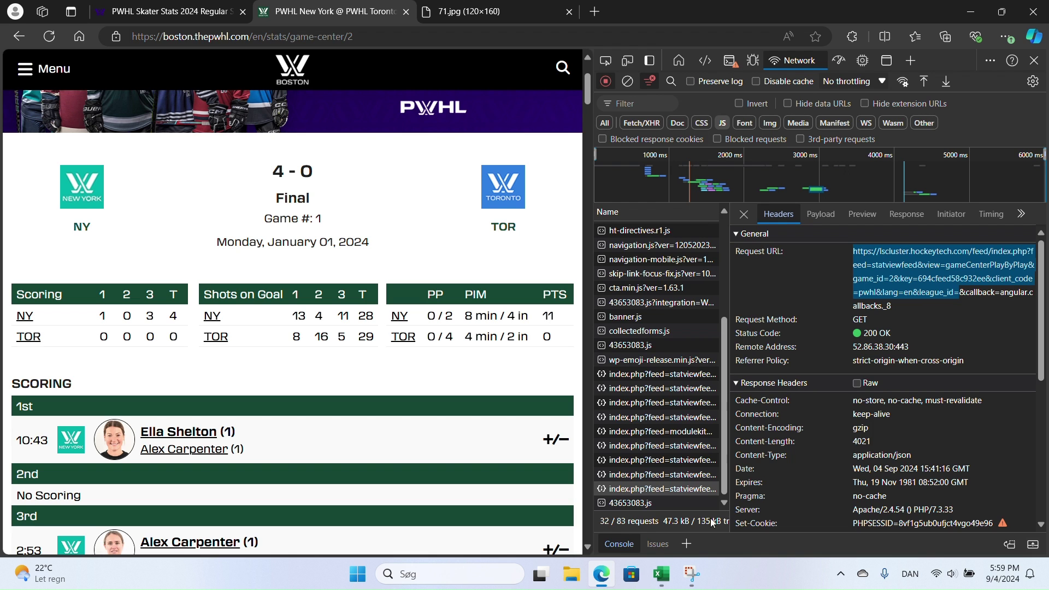
click(670, 575)
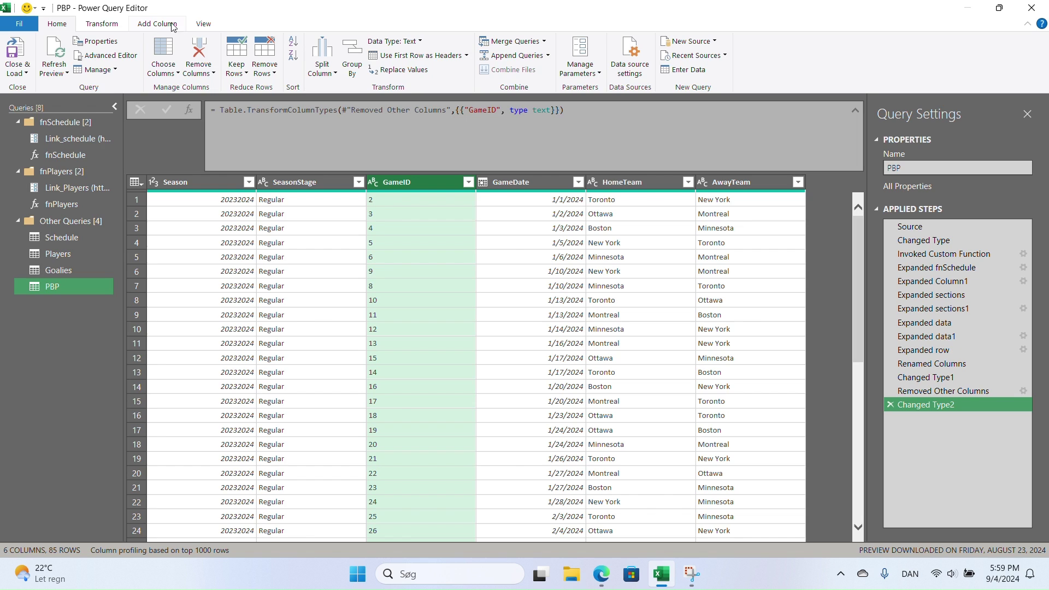
- Add a Custom column with the quoted feed URL, replacing game id 2 with "&[GameID]&"
click(155, 25)
click(63, 56)
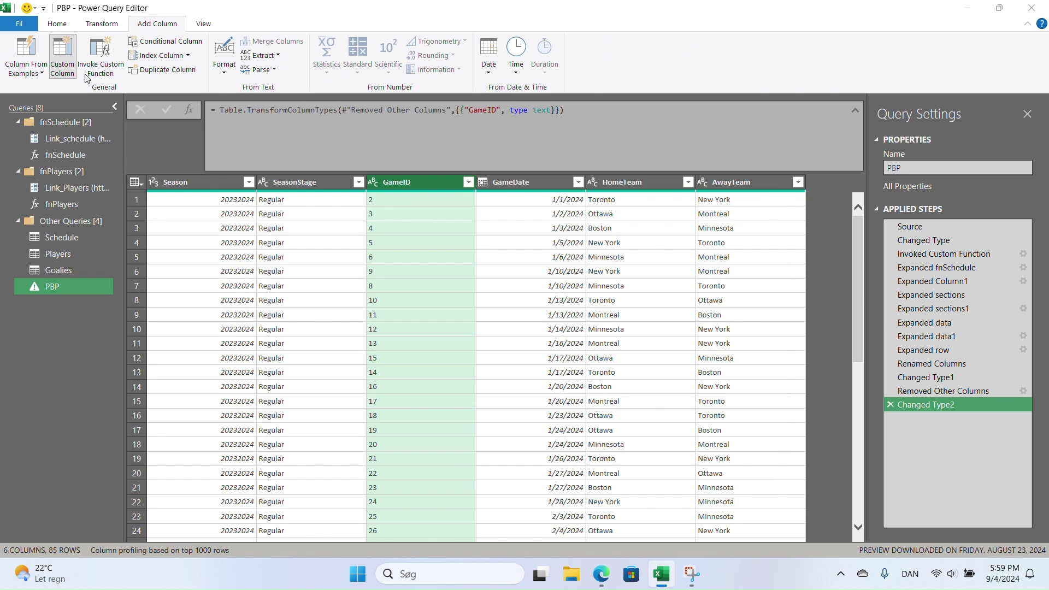
click(358, 247)
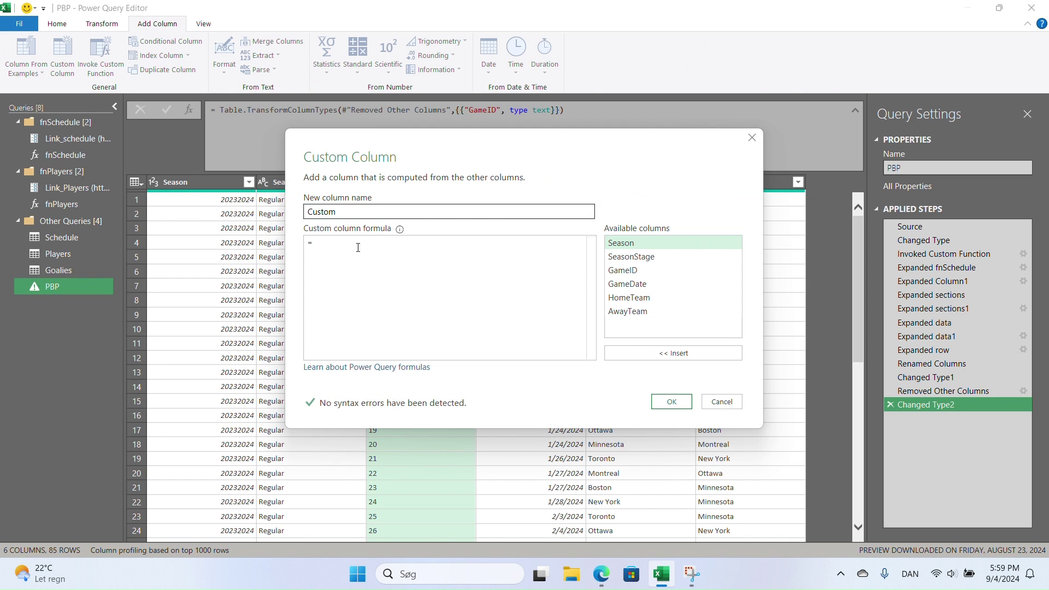
text(")
key(ctrl+v)
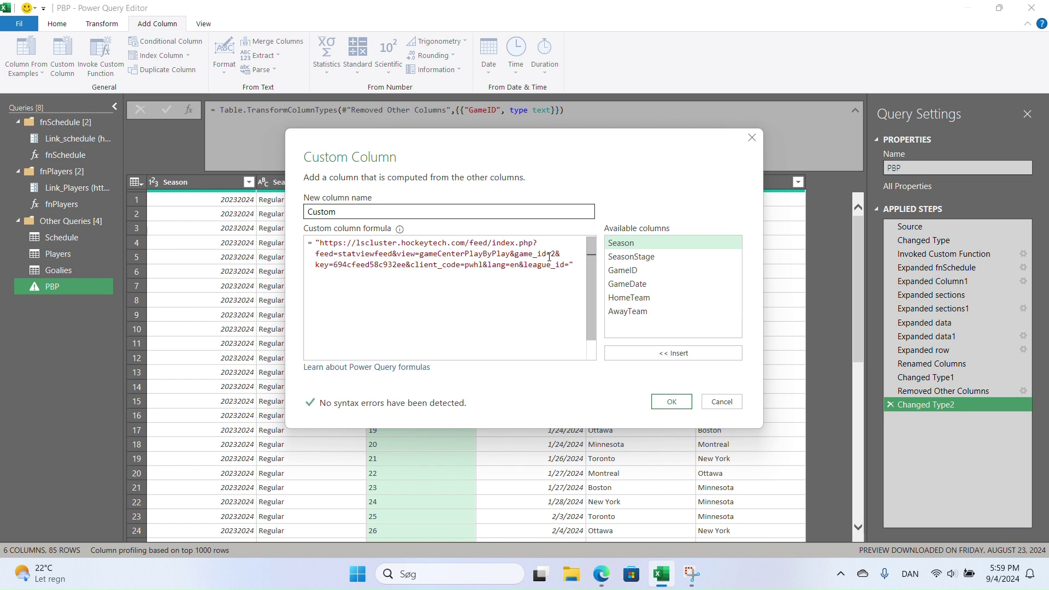
key(BackSpace)
text("&)
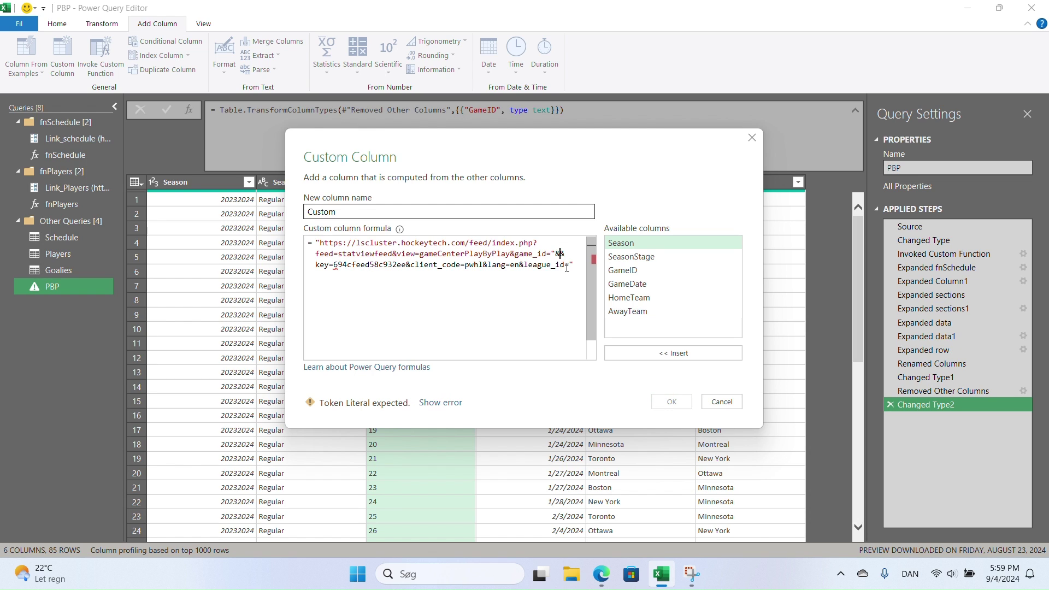
click(639, 270)
double_click(640, 270)
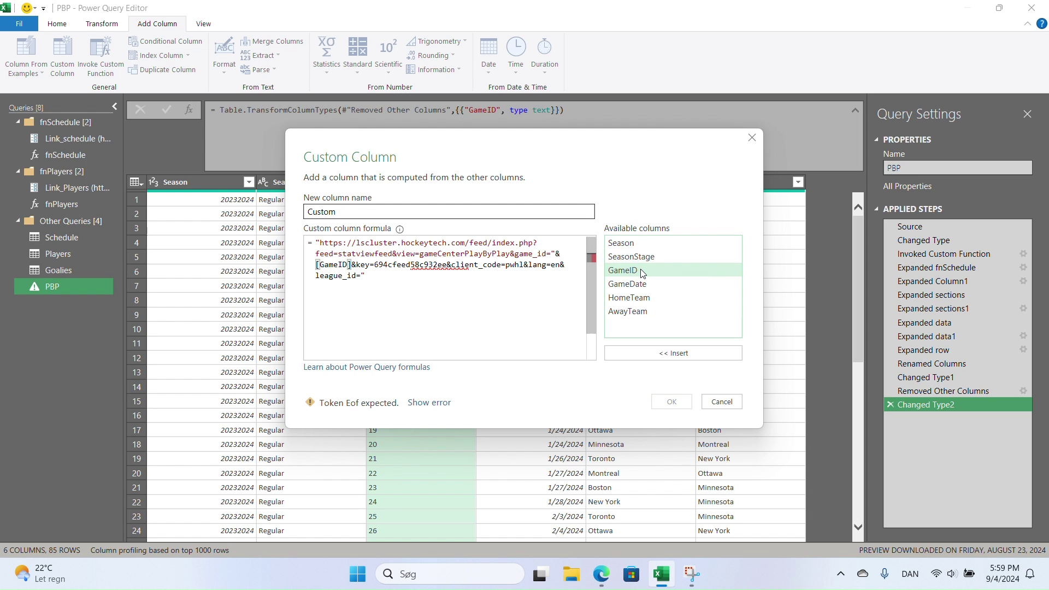
text(&")
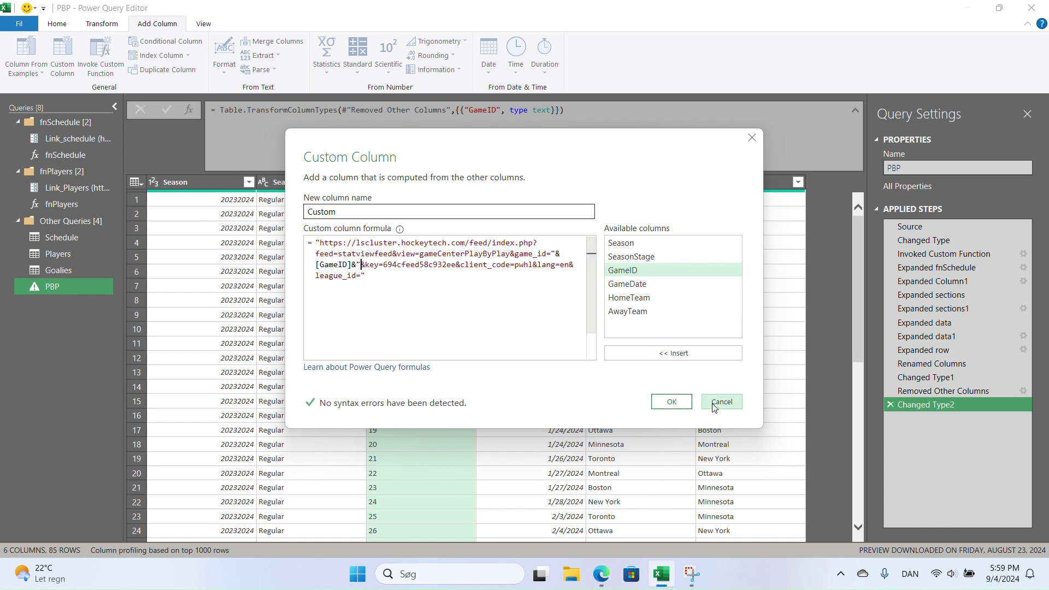
click(671, 401)
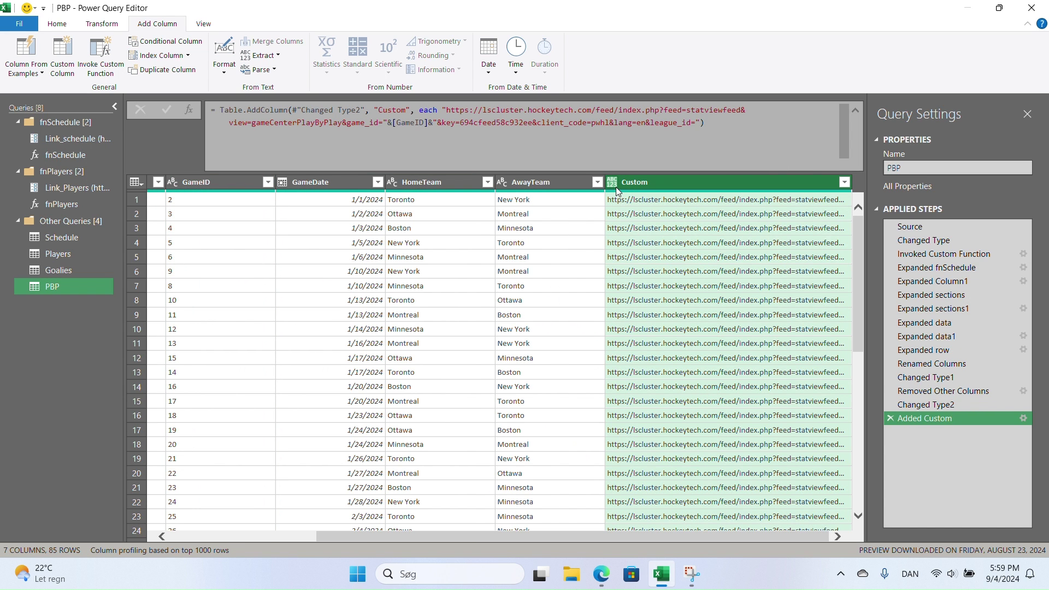
- Set the Custom column's type to Text and check the first game's full URL
click(612, 182)
click(670, 331)
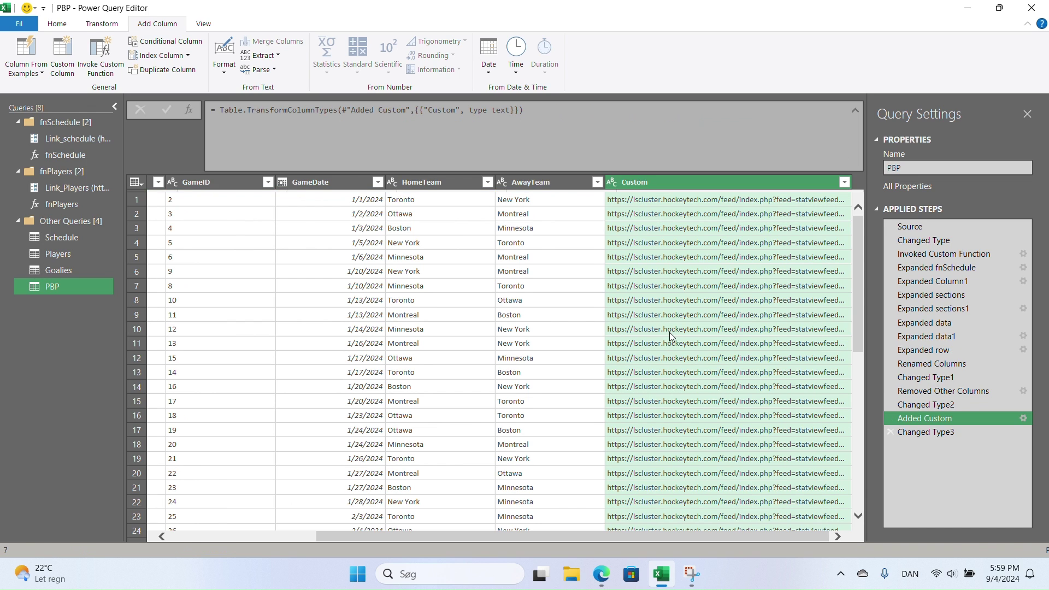
click(683, 201)
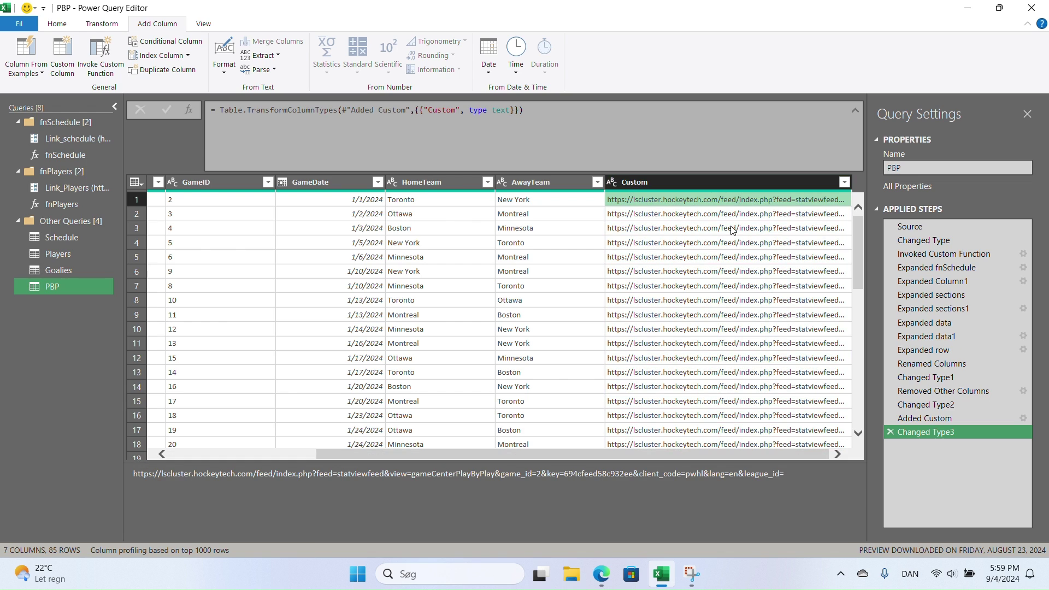
drag(795, 486, 28, 430)
key(ctrl+c)
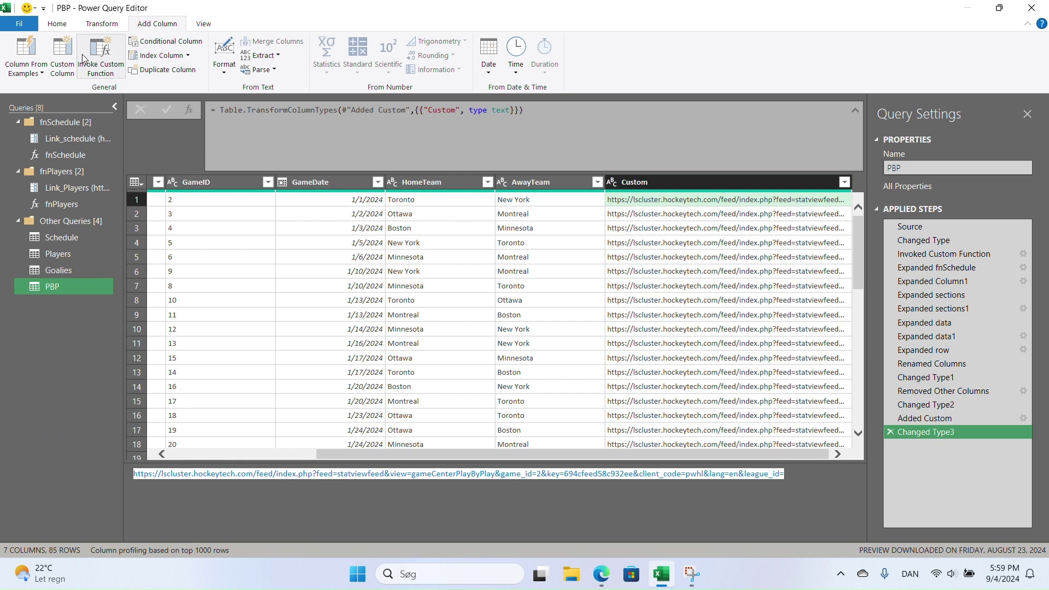
click(58, 23)
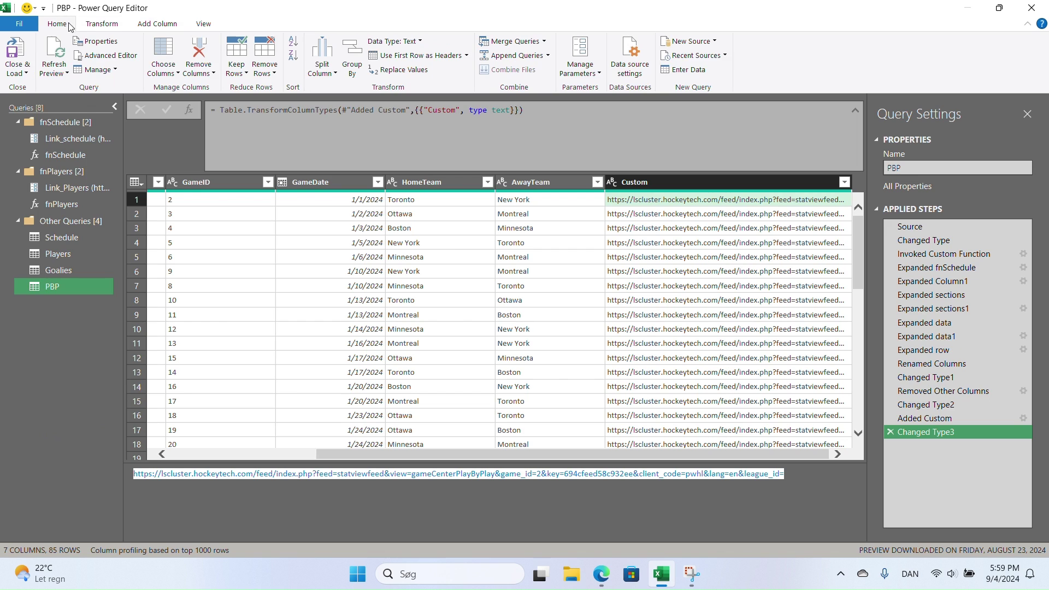
- Create a Web source from the pasted feed URL, opened as a Text File, yielding one Column1 row
click(715, 42)
mouse_move(712, 88)
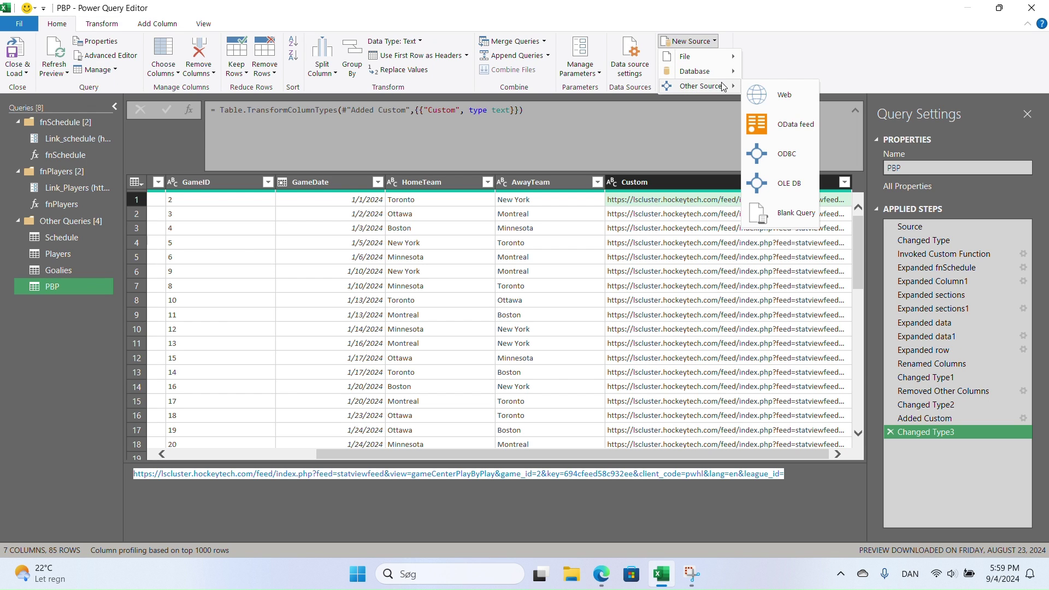
click(772, 93)
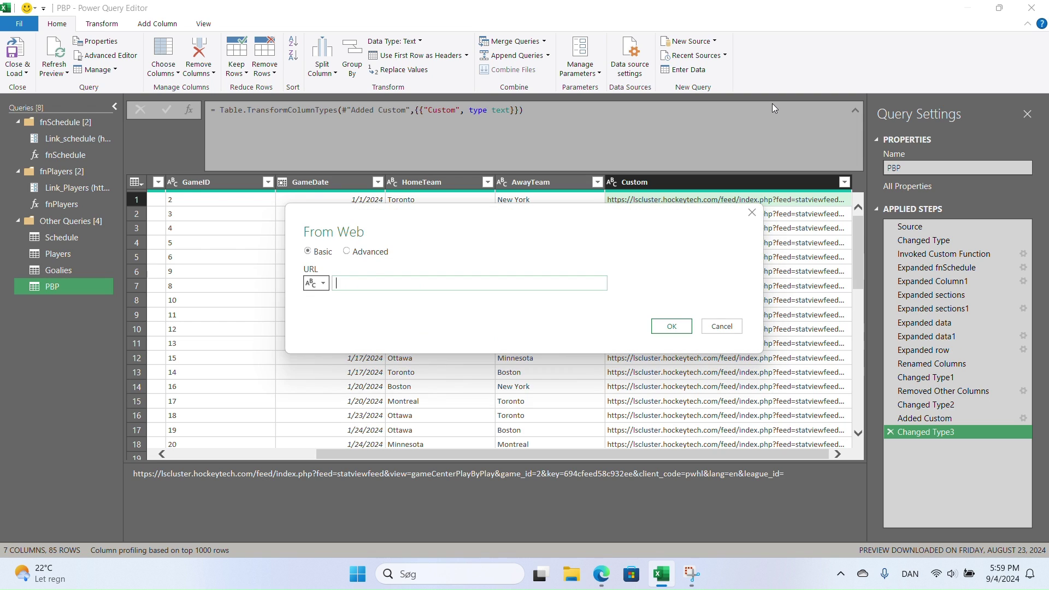
key(ctrl+v)
click(678, 329)
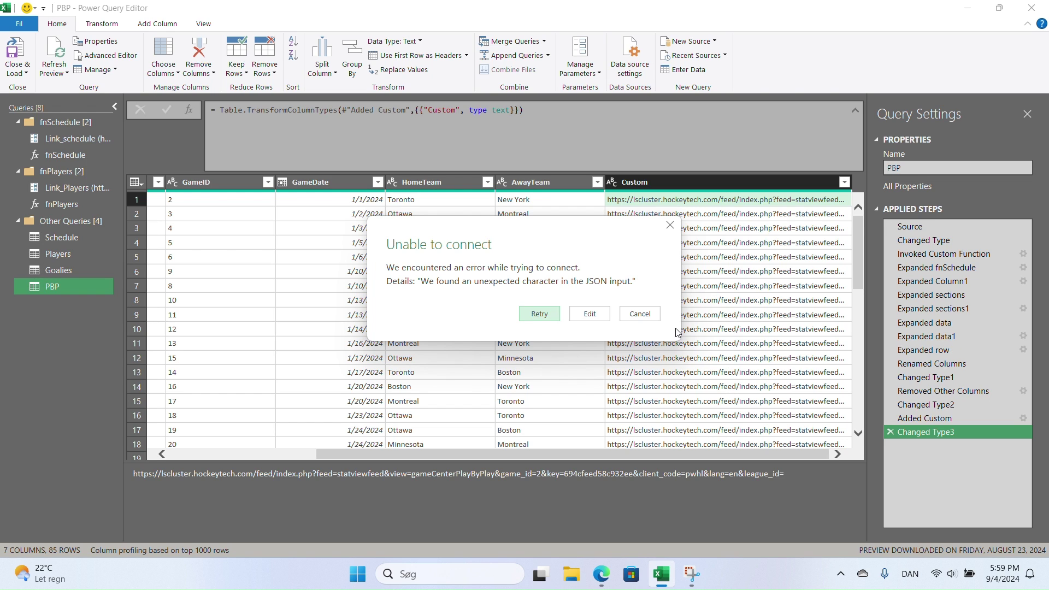
click(593, 315)
click(90, 285)
click(355, 286)
click(350, 360)
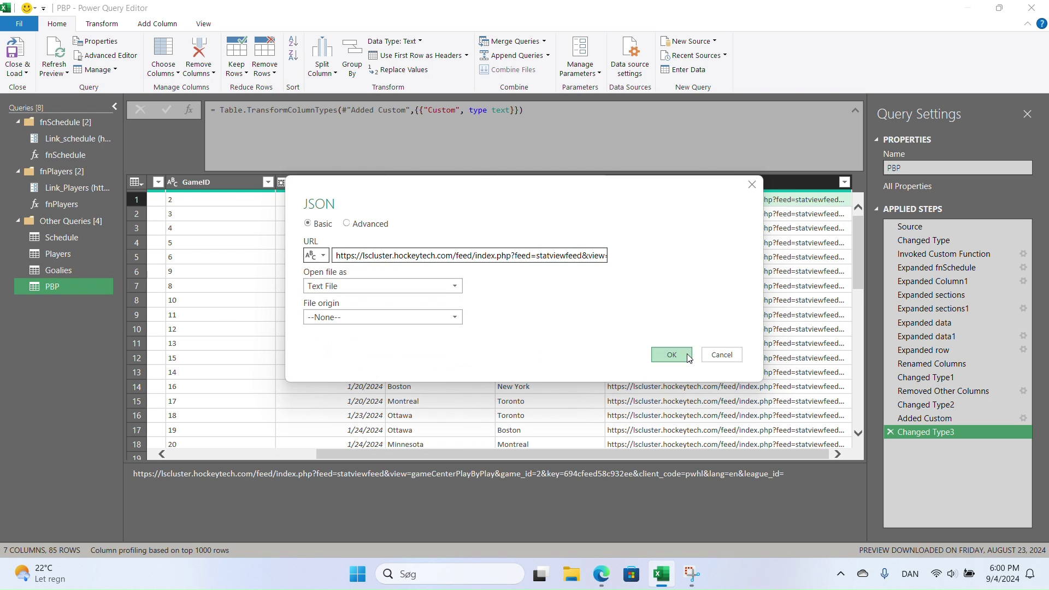
click(671, 355)
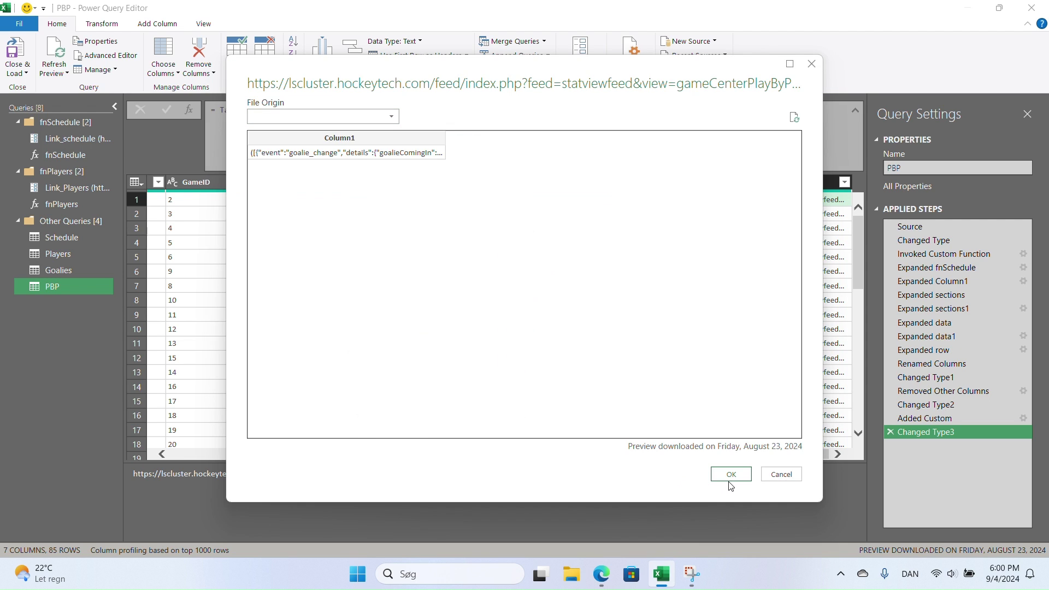
click(729, 475)
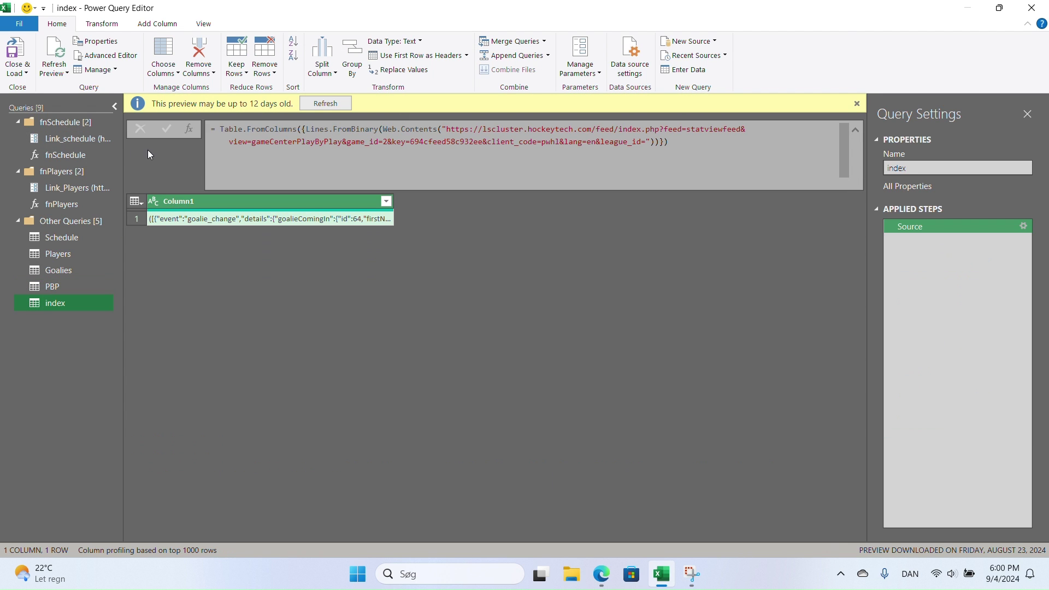
- Add a Custom column Text.Middle([Column1],1,Text.Length([Column1])-2) to trim the outer brackets
click(102, 24)
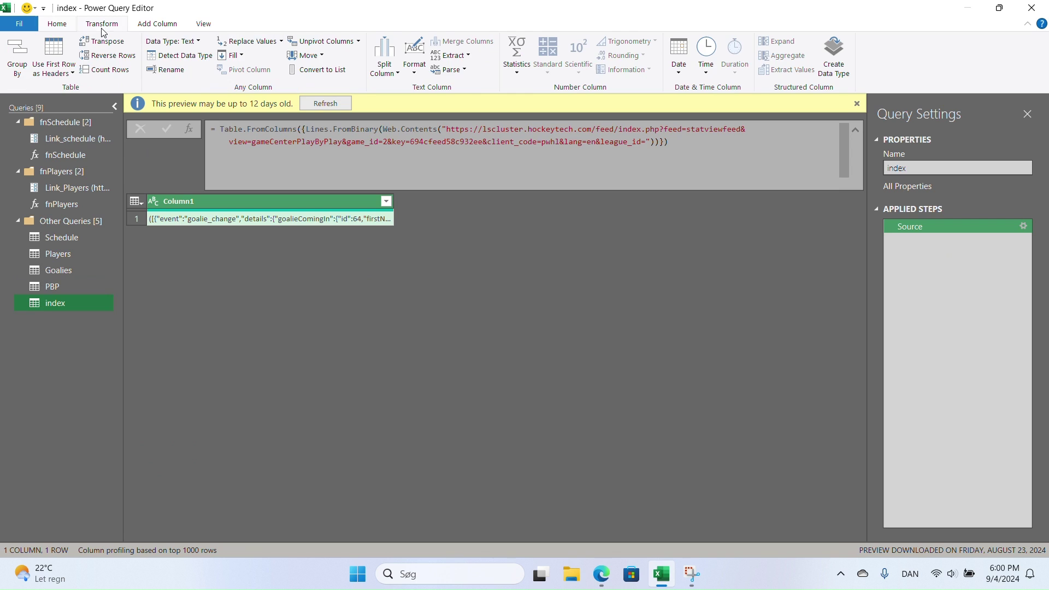
click(157, 25)
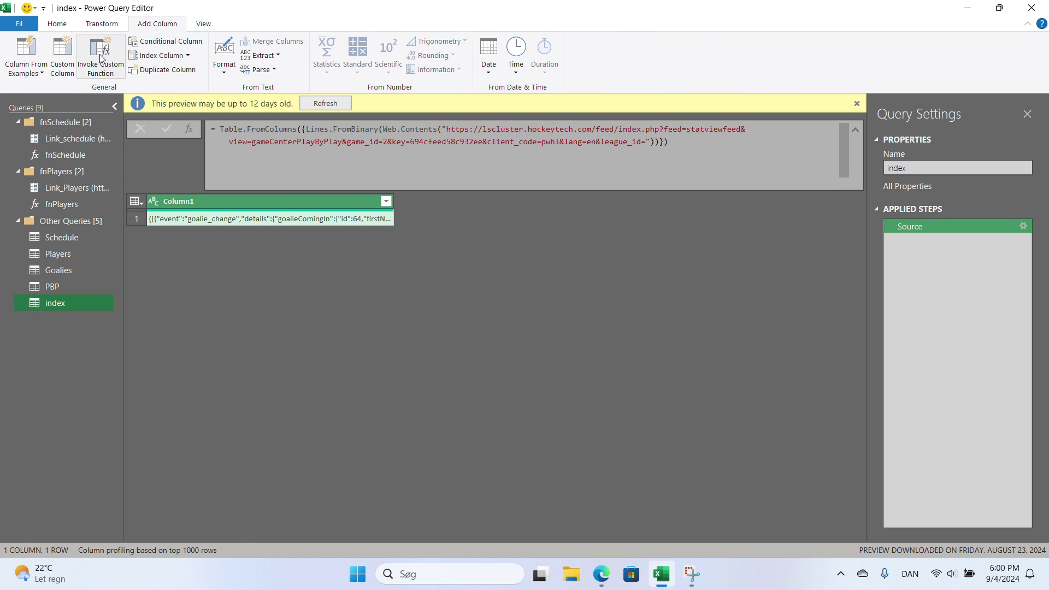
click(62, 57)
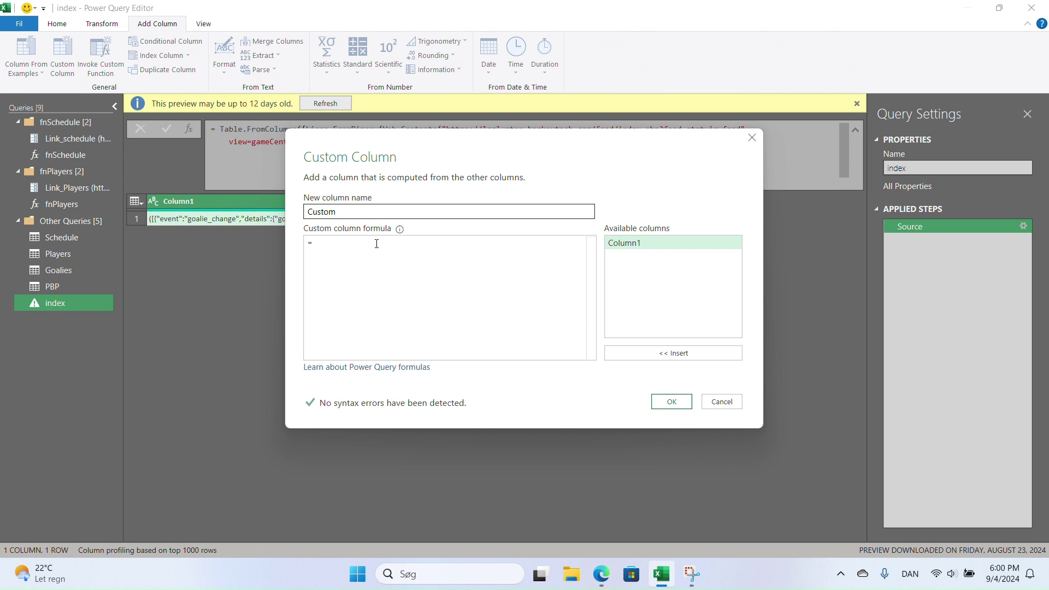
text(middl)
key(Tab)
text(()
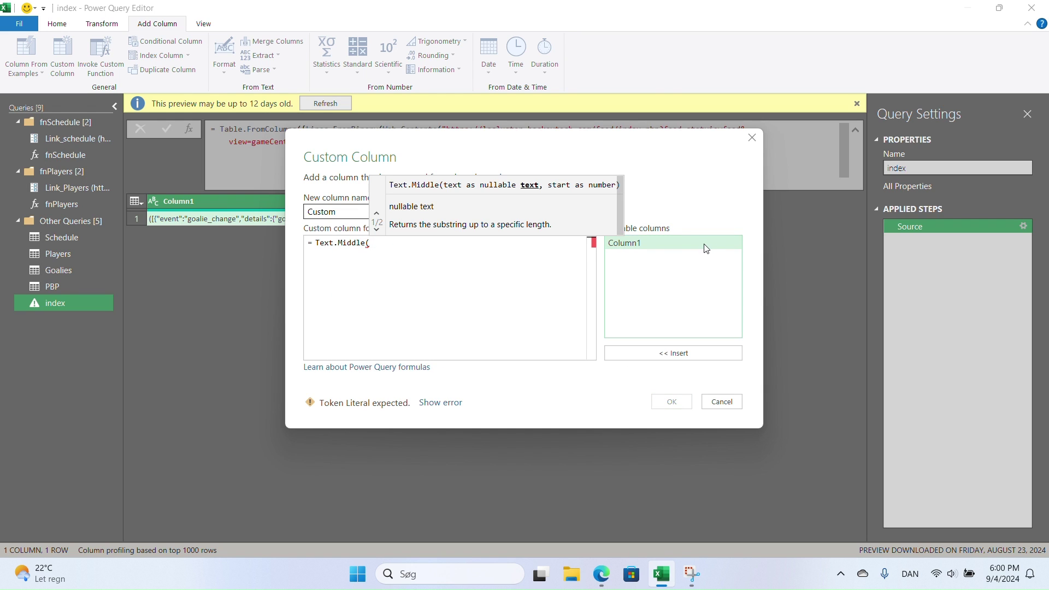
double_click(693, 247)
text(,1,length)
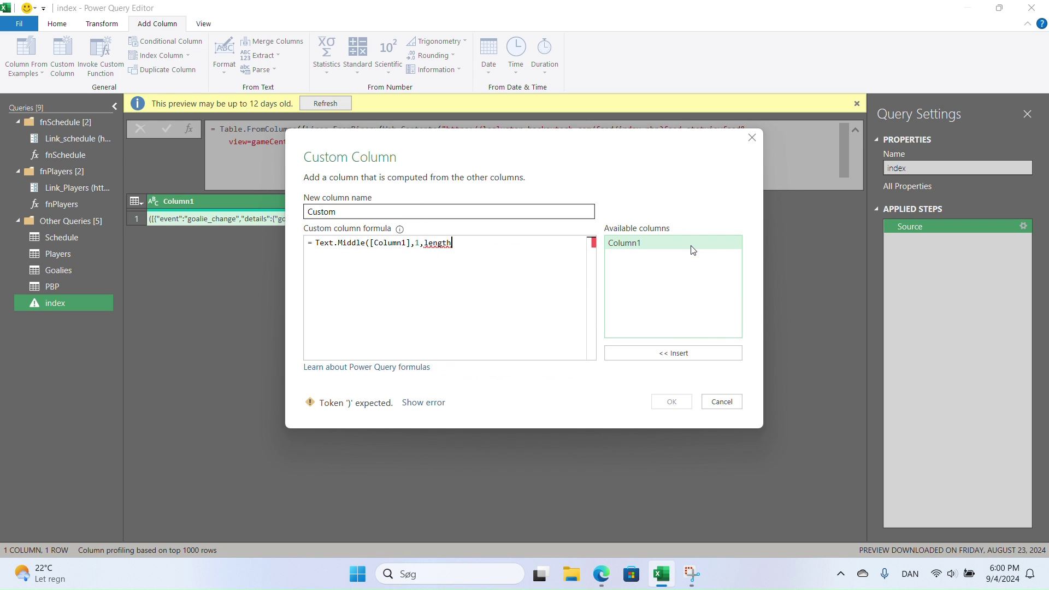
key(Tab)
text(()
double_click(693, 250)
text()-2))
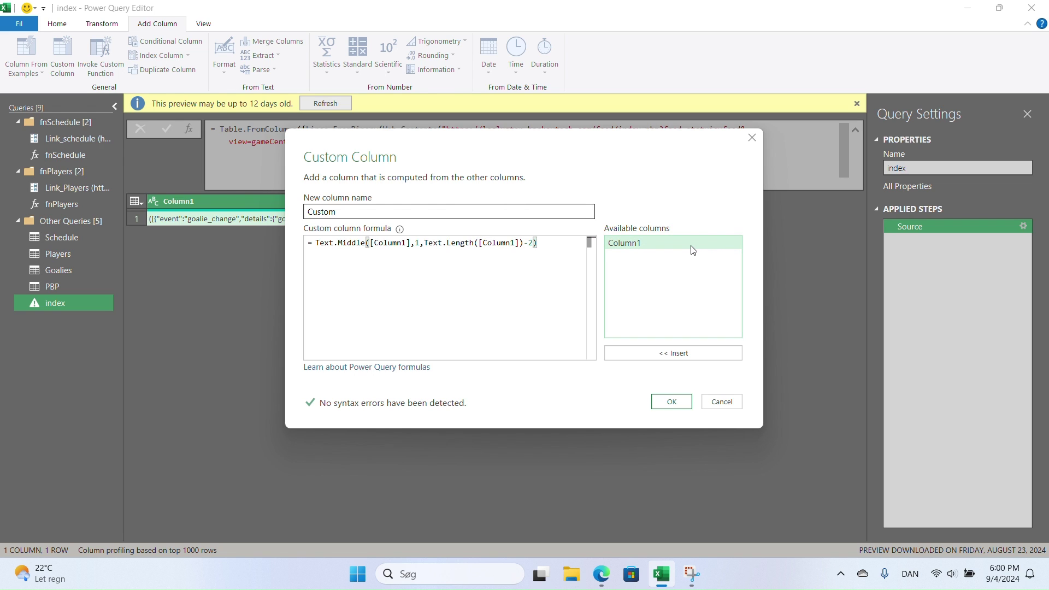
click(671, 403)
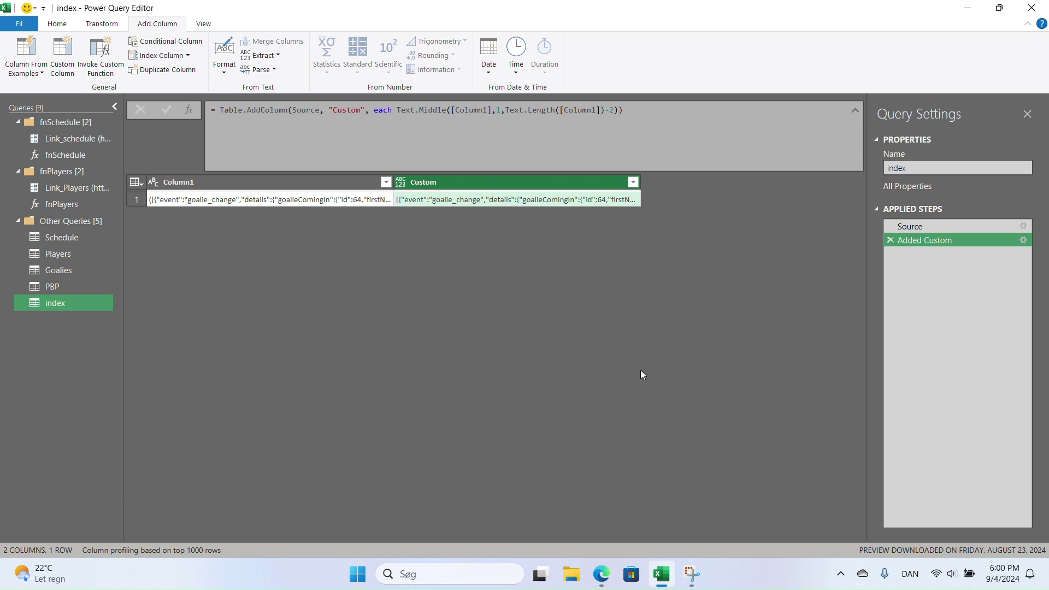
- Drill down into the Custom value, parse it as JSON, and convert the 123 records to a table
click(483, 203)
right_click(483, 204)
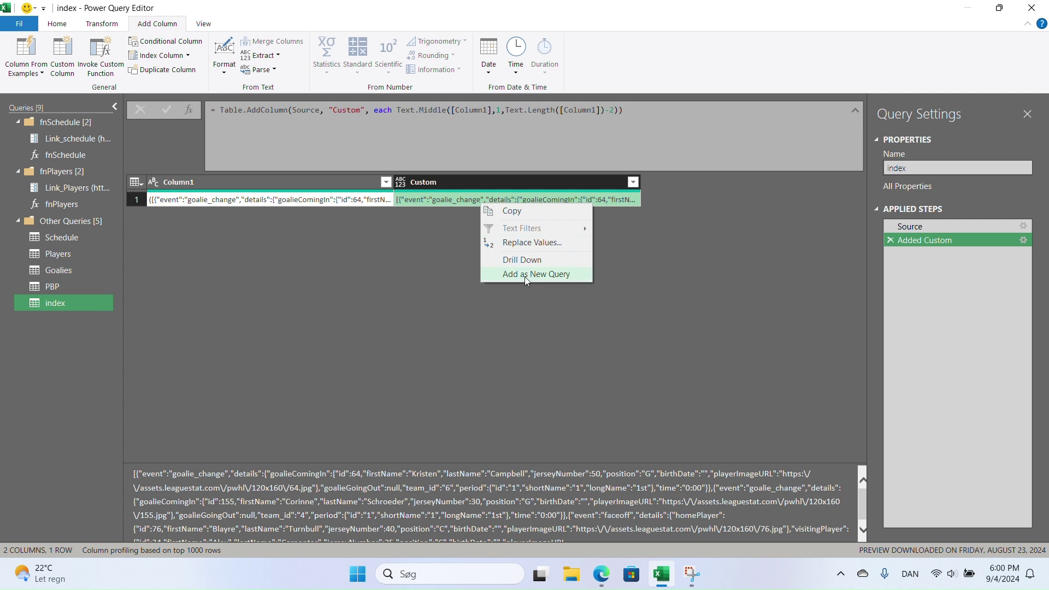
click(533, 261)
click(126, 55)
click(129, 89)
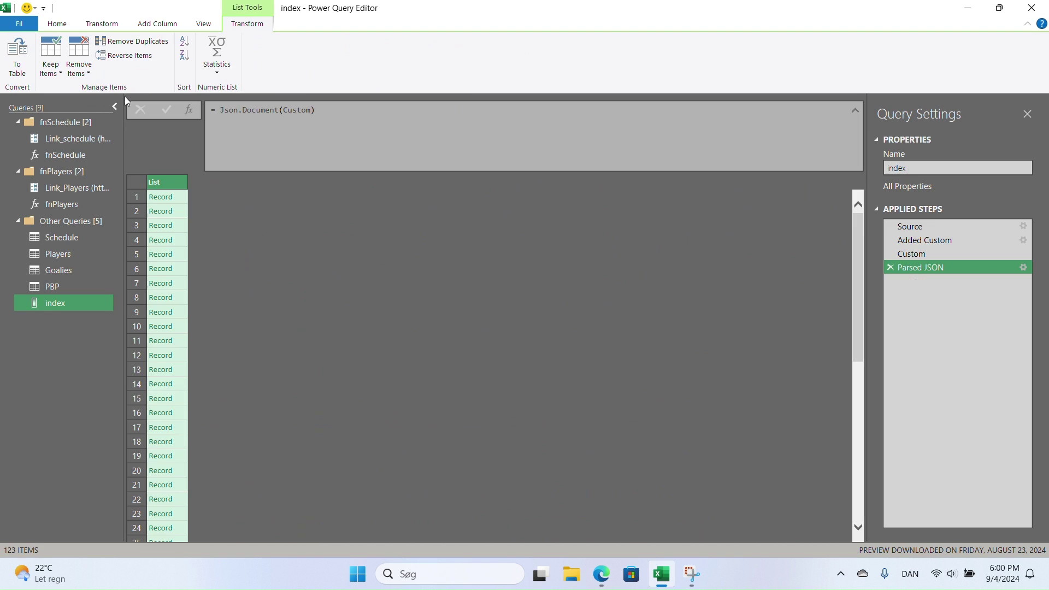
click(17, 55)
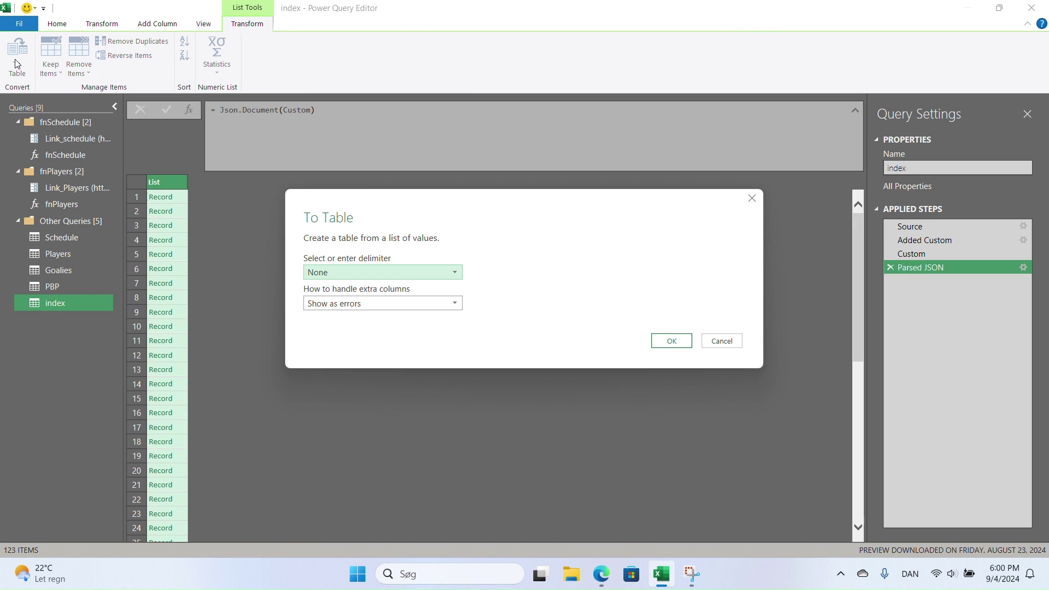
click(674, 341)
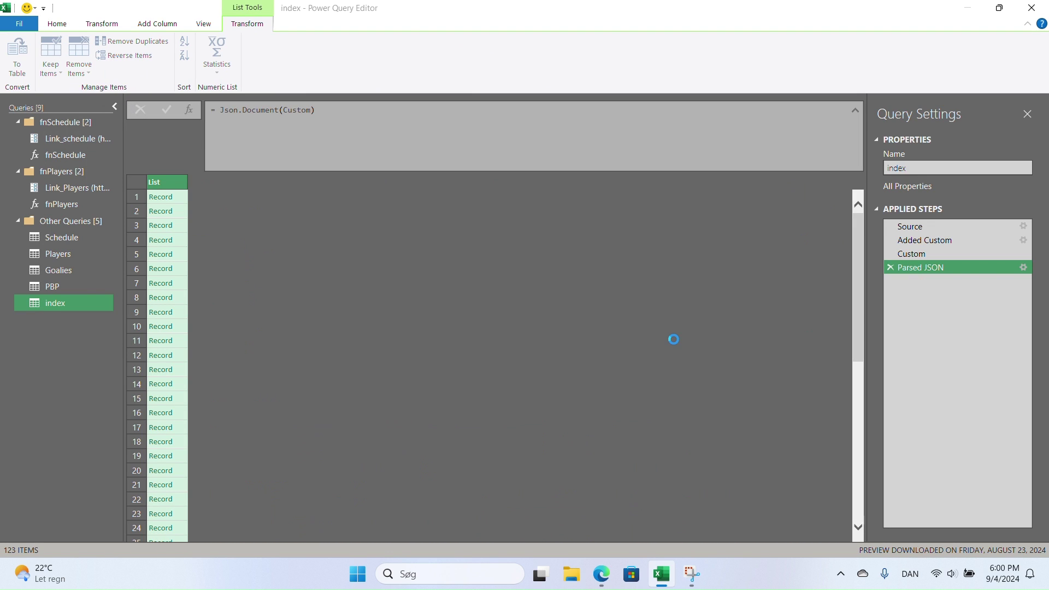
click(387, 182)
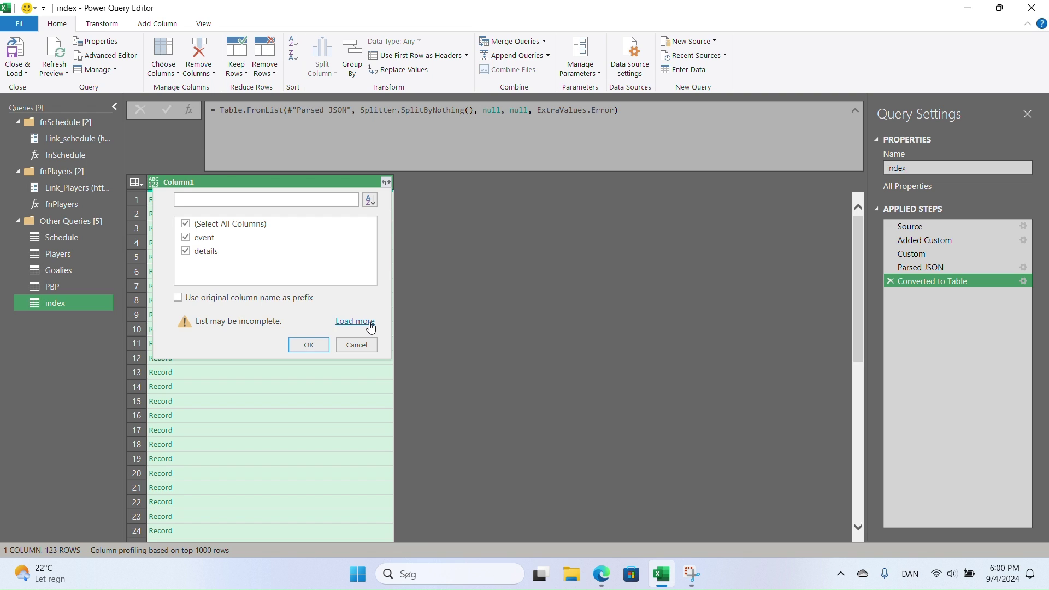
click(361, 345)
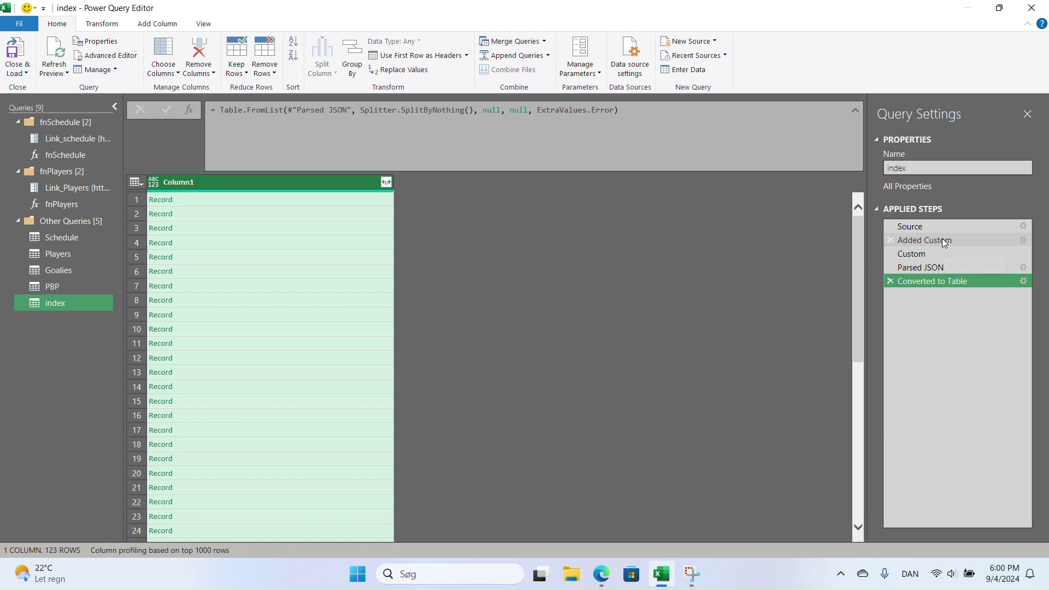
- Create a Text parameter named Link_PBP with the feed URL as its current value
click(562, 77)
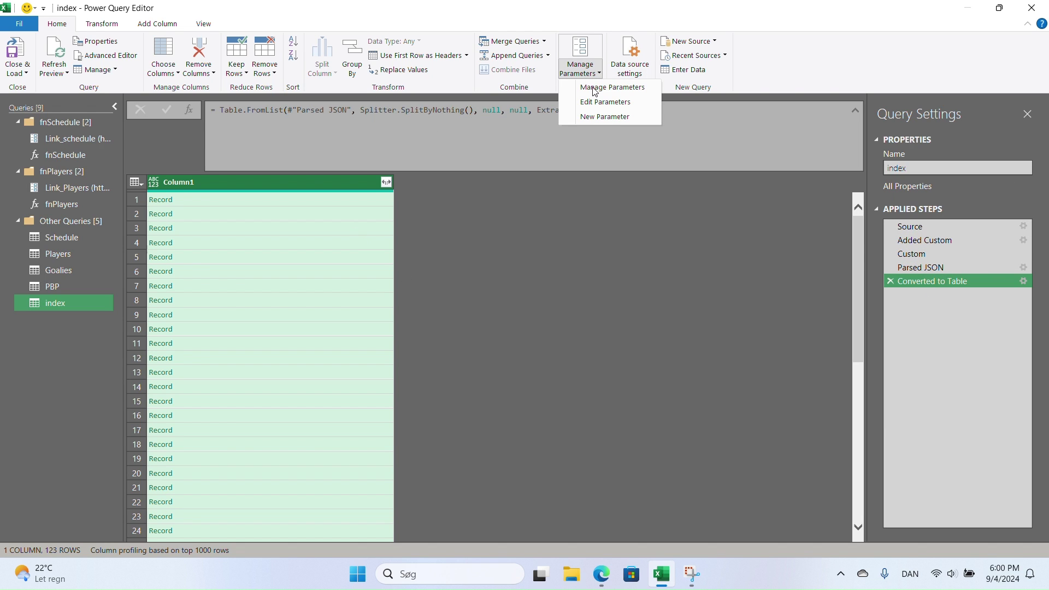
click(617, 119)
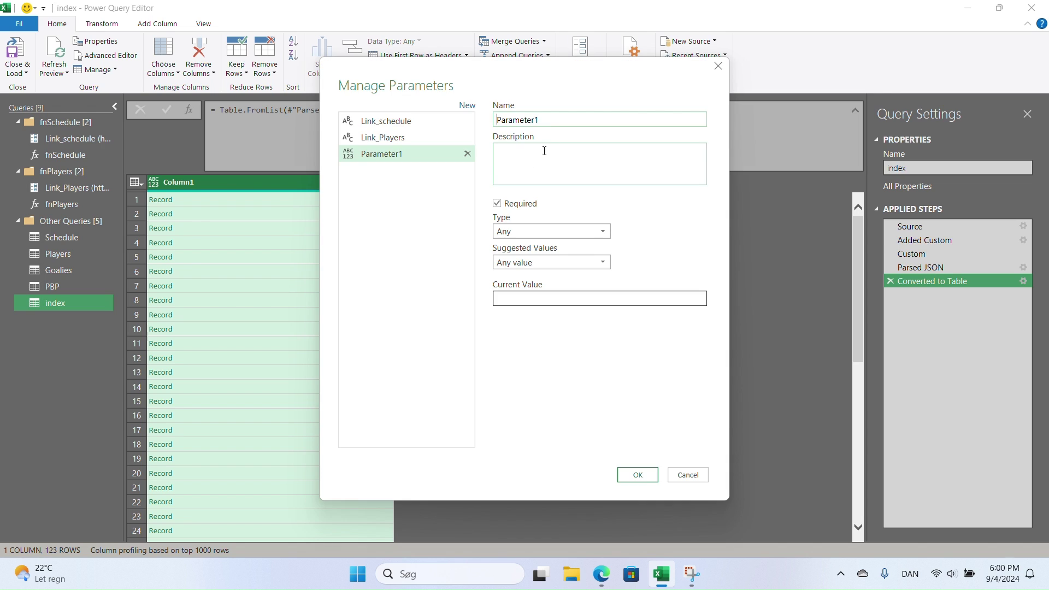
double_click(549, 123)
text(Link_PBP)
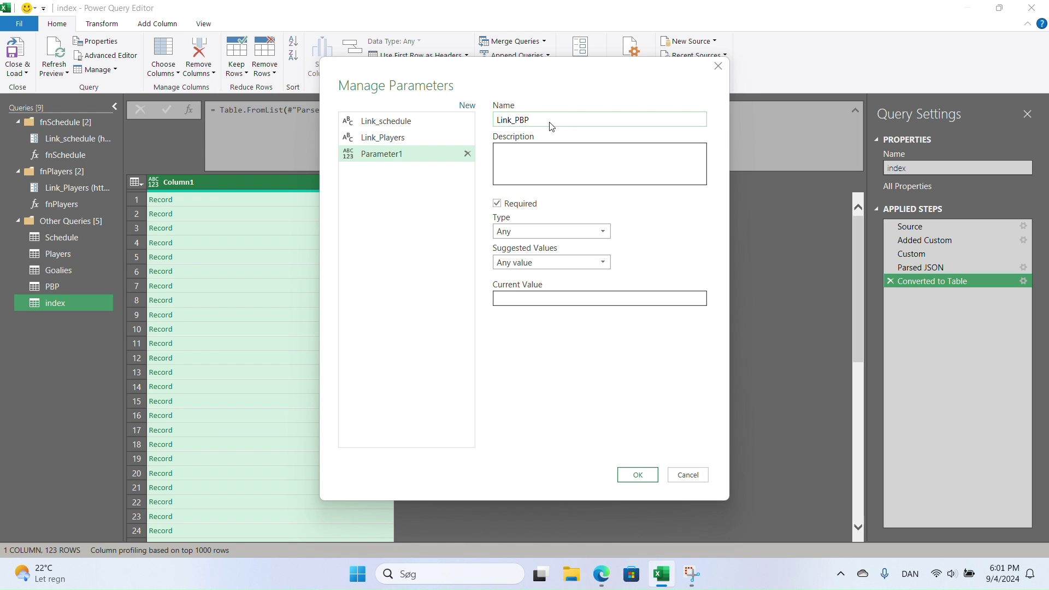
click(532, 230)
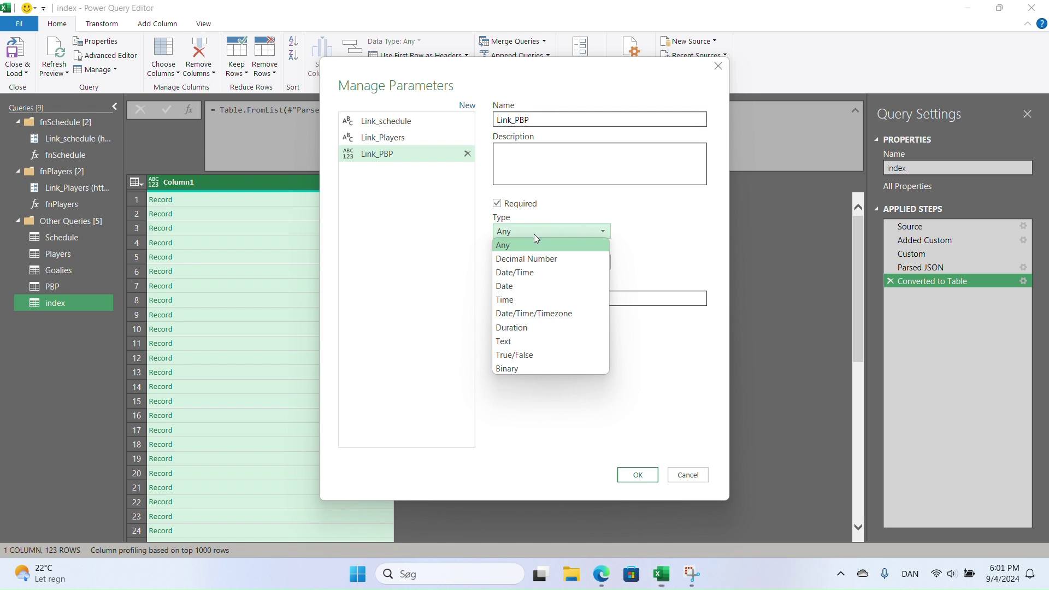
click(514, 341)
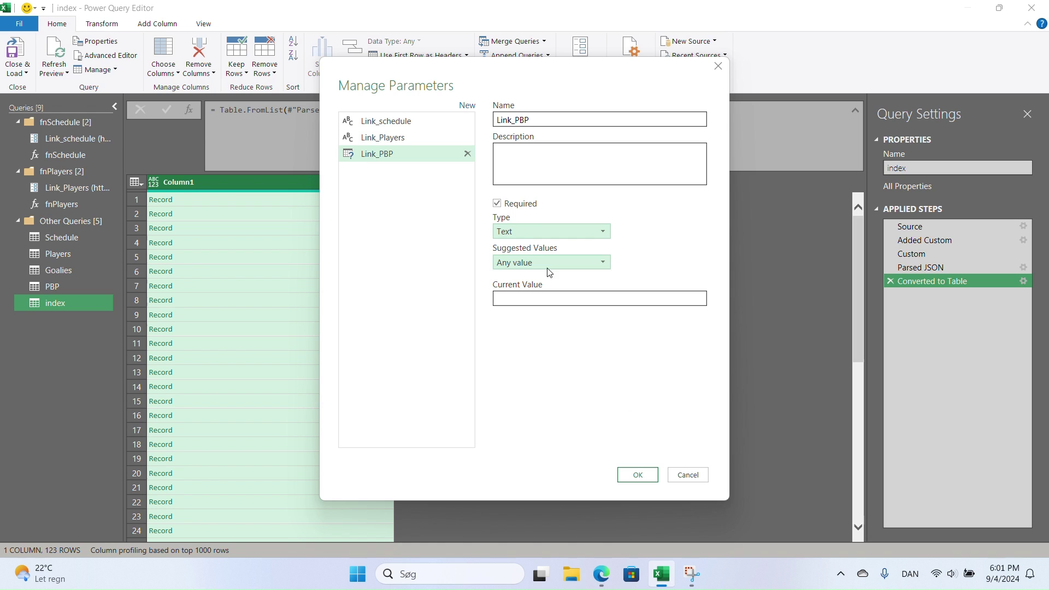
click(557, 297)
key(ctrl+v)
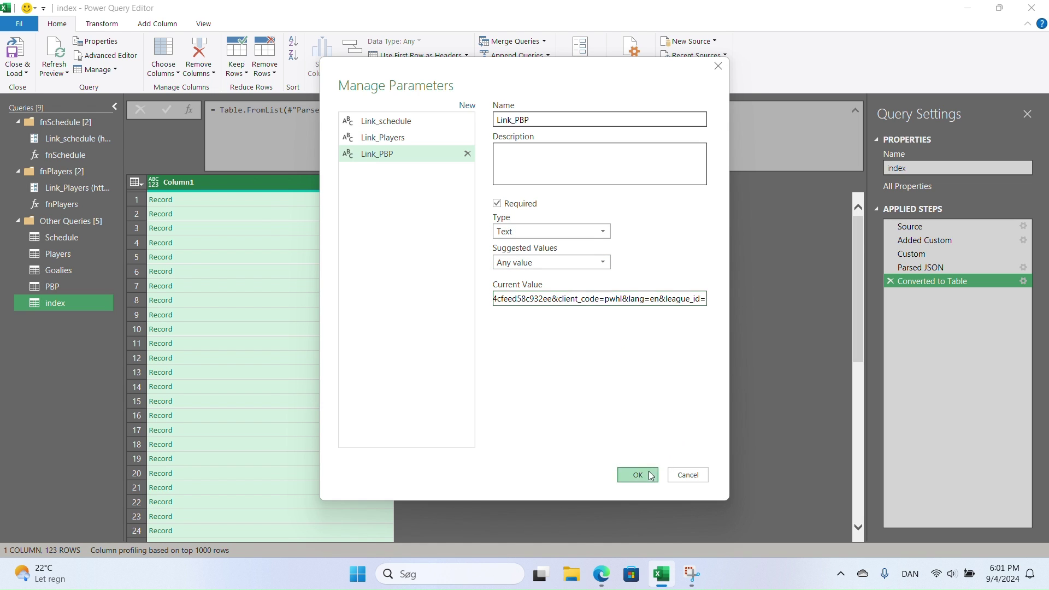
click(638, 475)
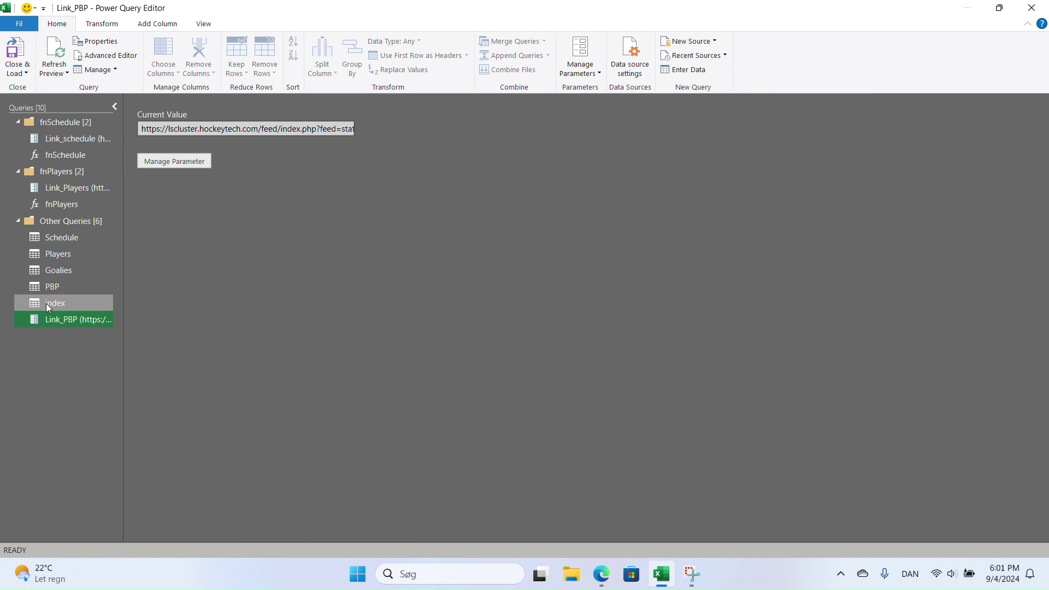
- Replace the hard-coded URL in the index query's Source step with Link_PBP
click(46, 303)
click(926, 228)
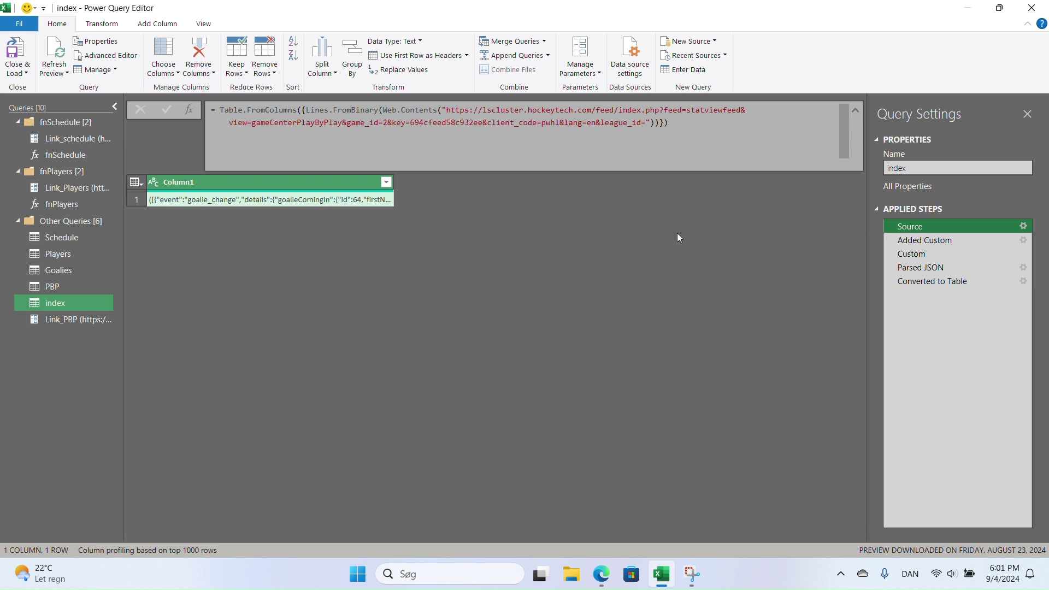
drag(649, 123, 442, 109)
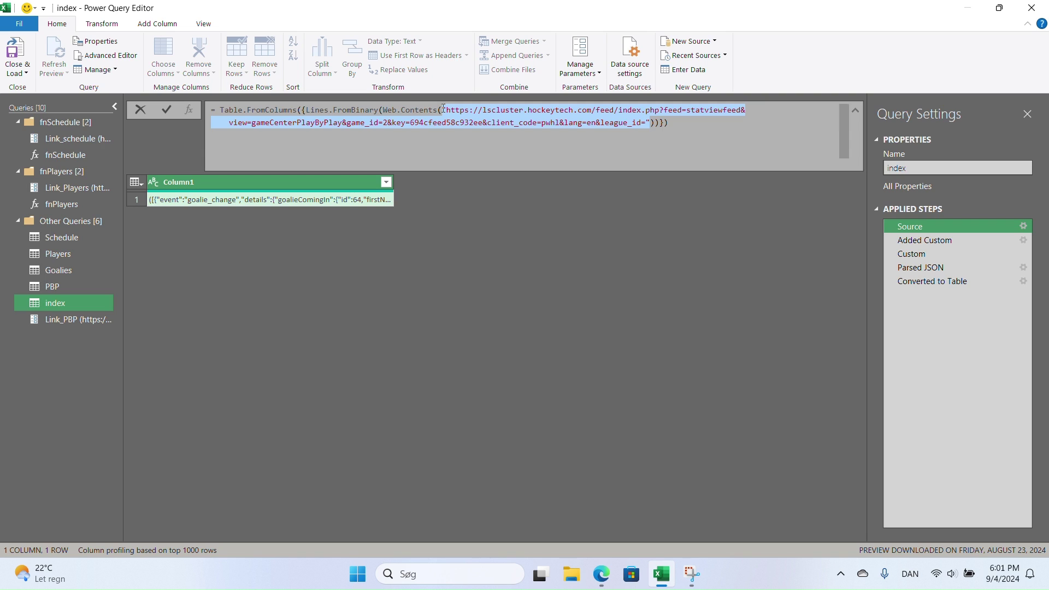
text(link)
text(_PBP)
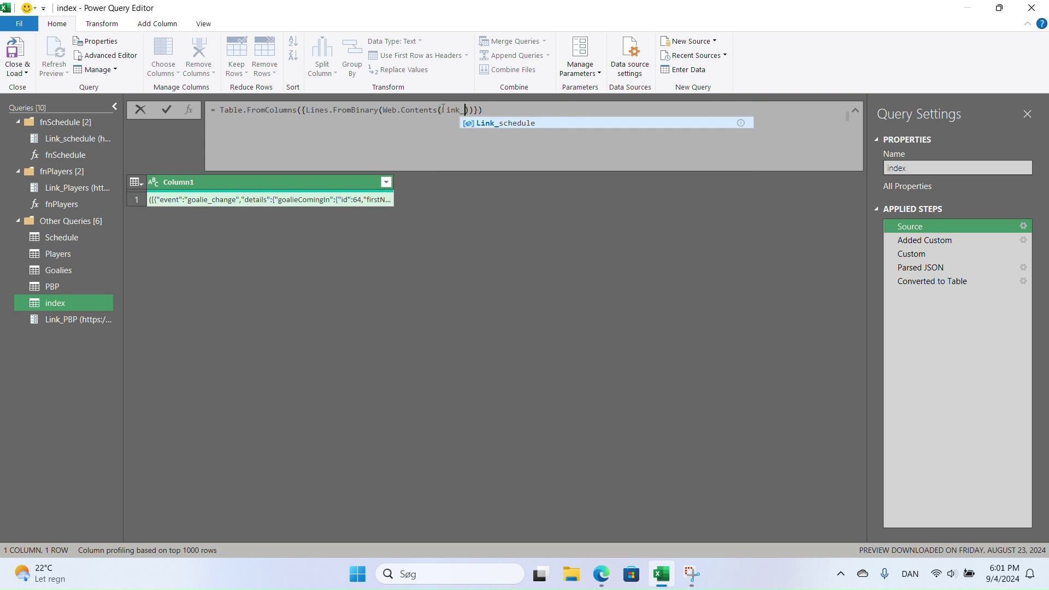
key(Return)
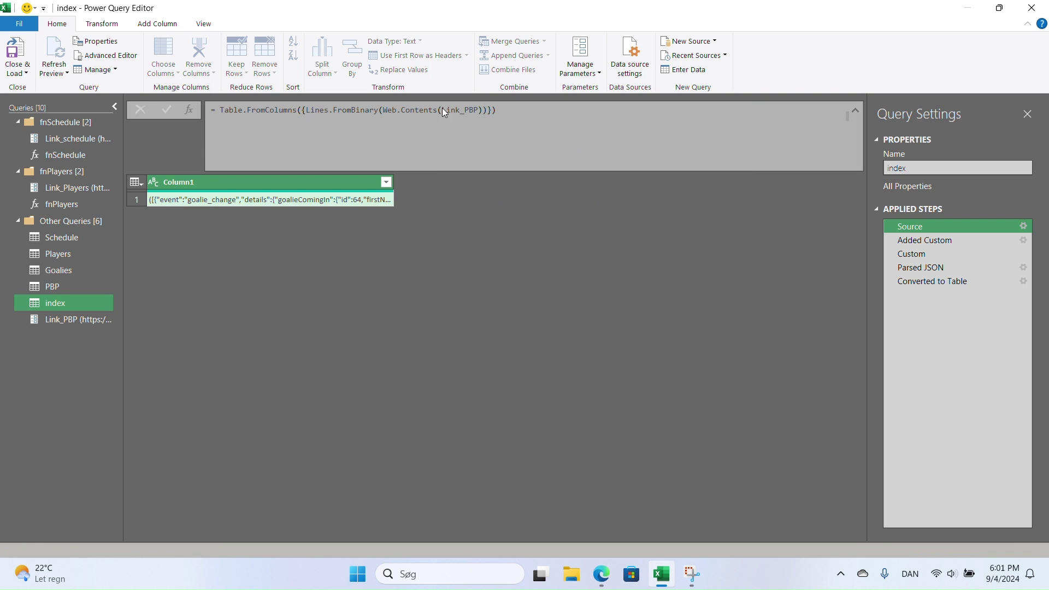
right_click(67, 304)
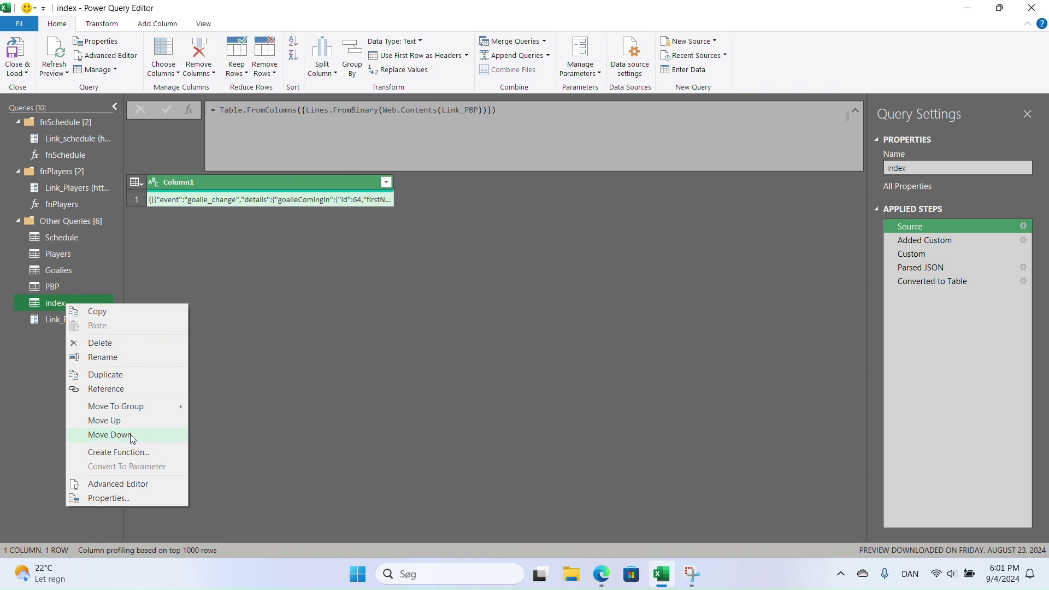
- Create the fnPBP function from the index query, delete the index query, and return to PBP
click(133, 451)
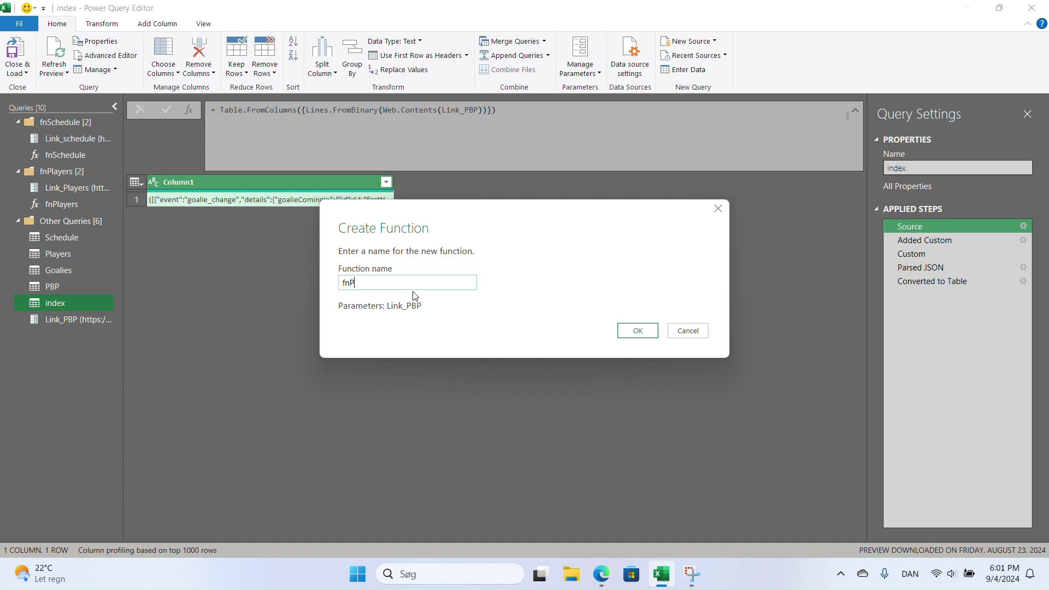
click(638, 330)
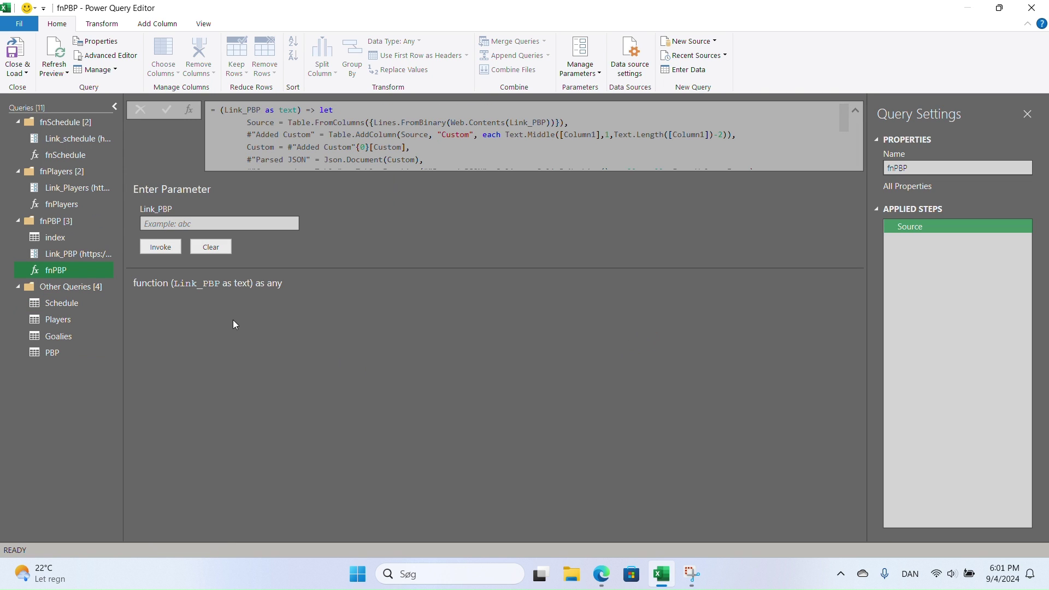
click(64, 240)
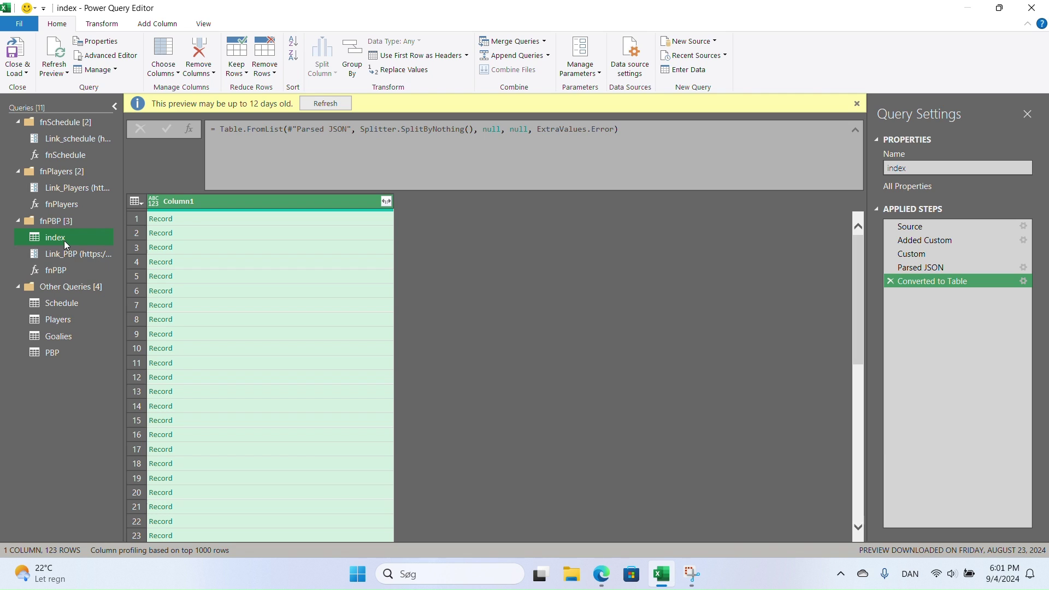
right_click(64, 240)
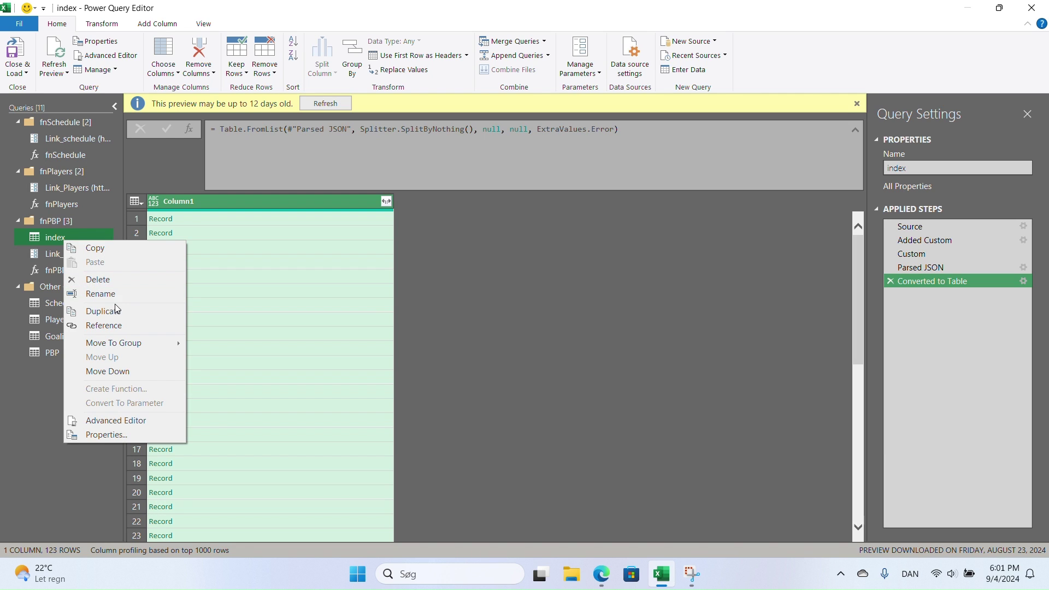
click(123, 278)
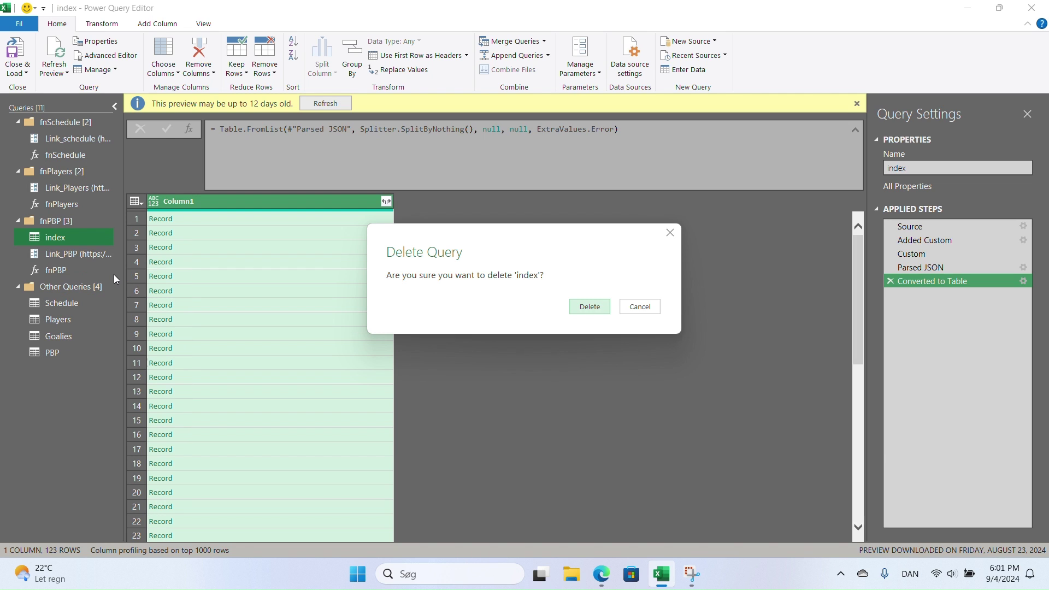
key(Return)
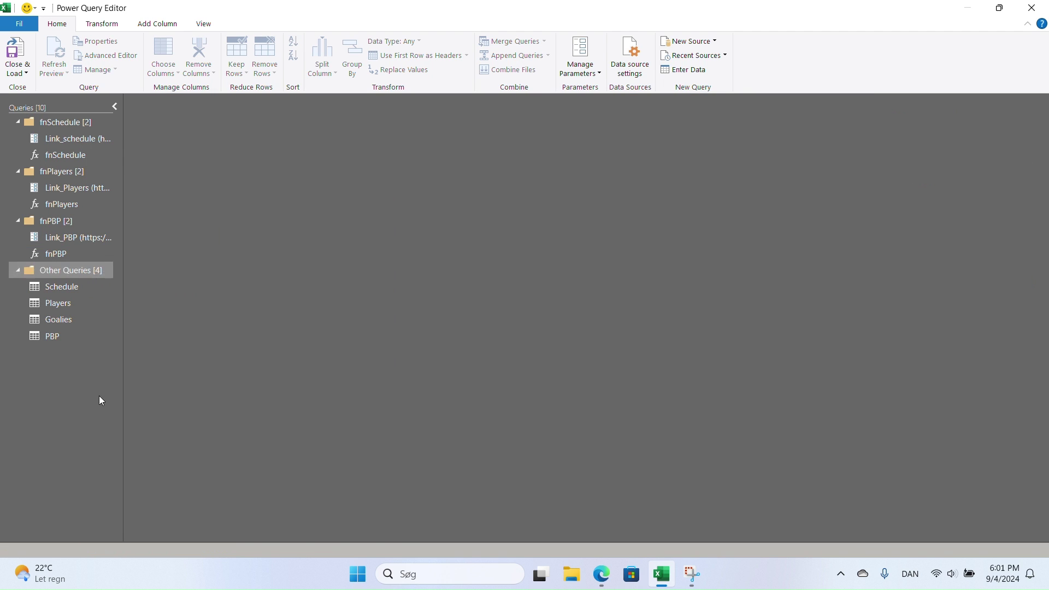
click(60, 339)
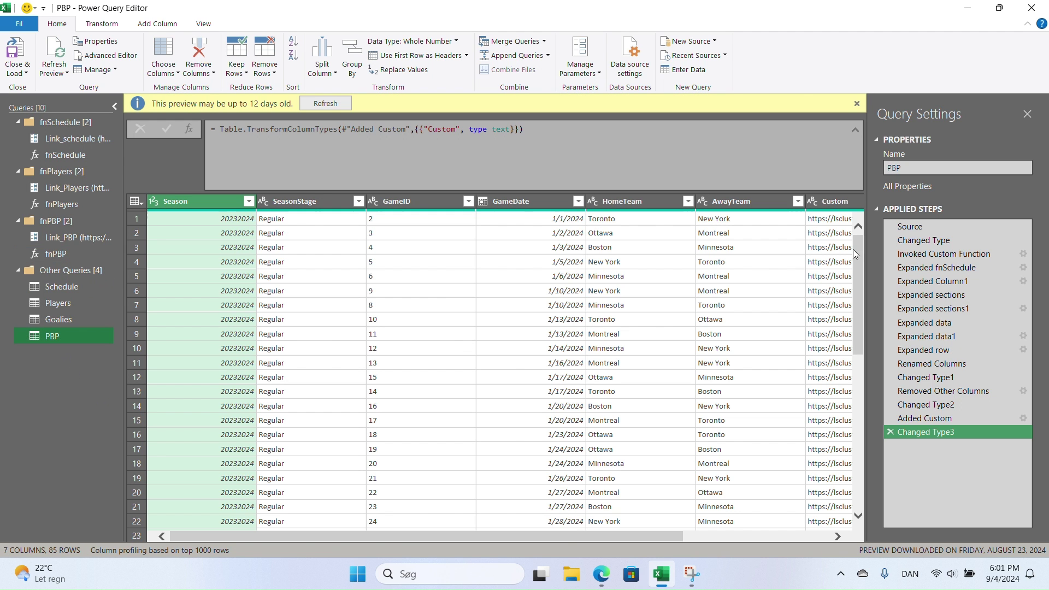
- Invoke fnPBP on PBP's Custom URL column, adding a Custom.1 result column
scroll(682, 527, right, 2)
scroll(682, 526, right, 1)
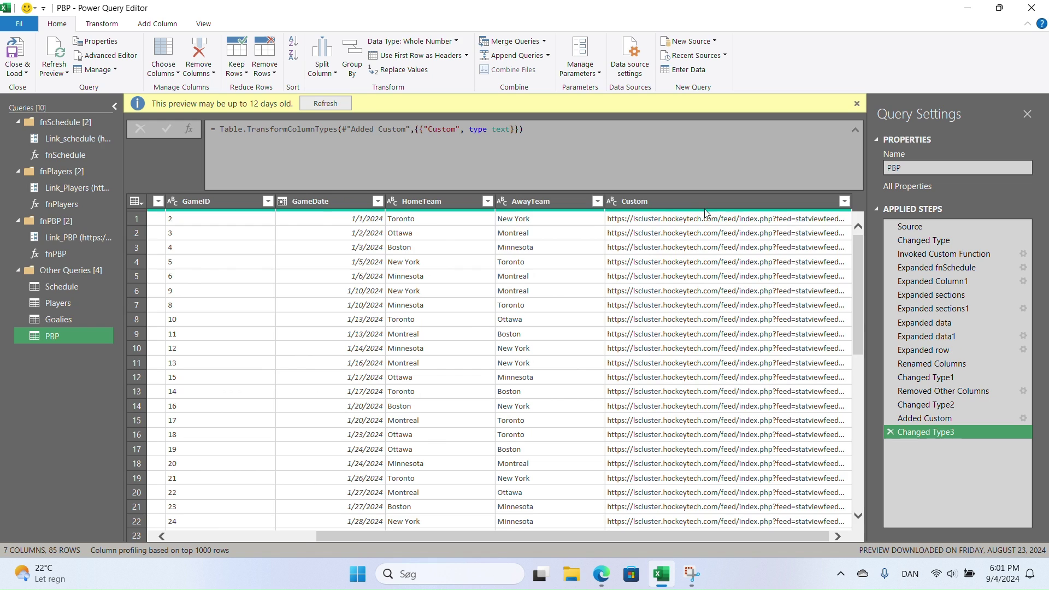
click(705, 200)
click(173, 25)
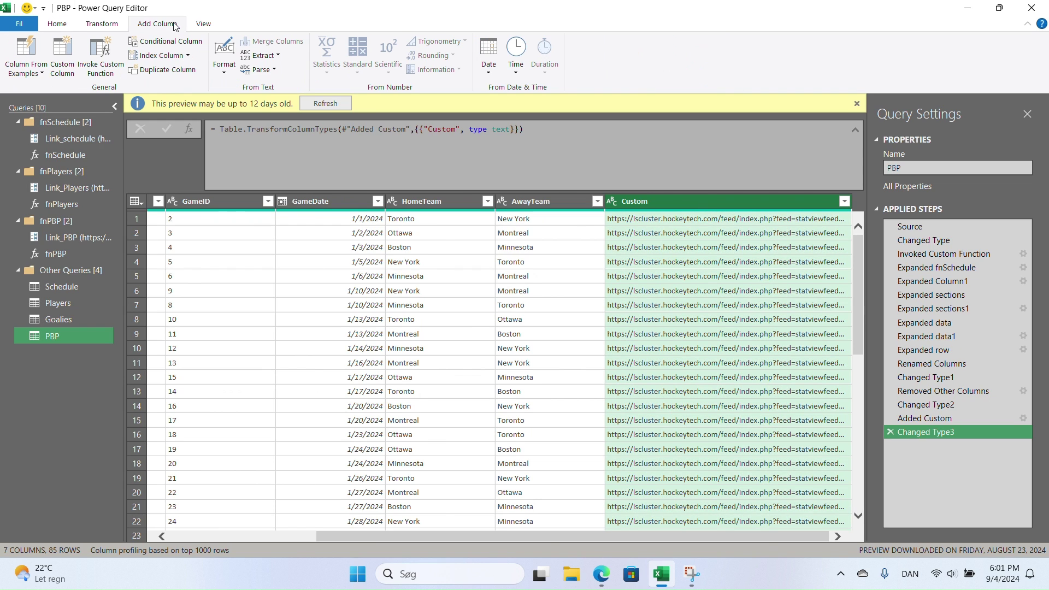
click(106, 60)
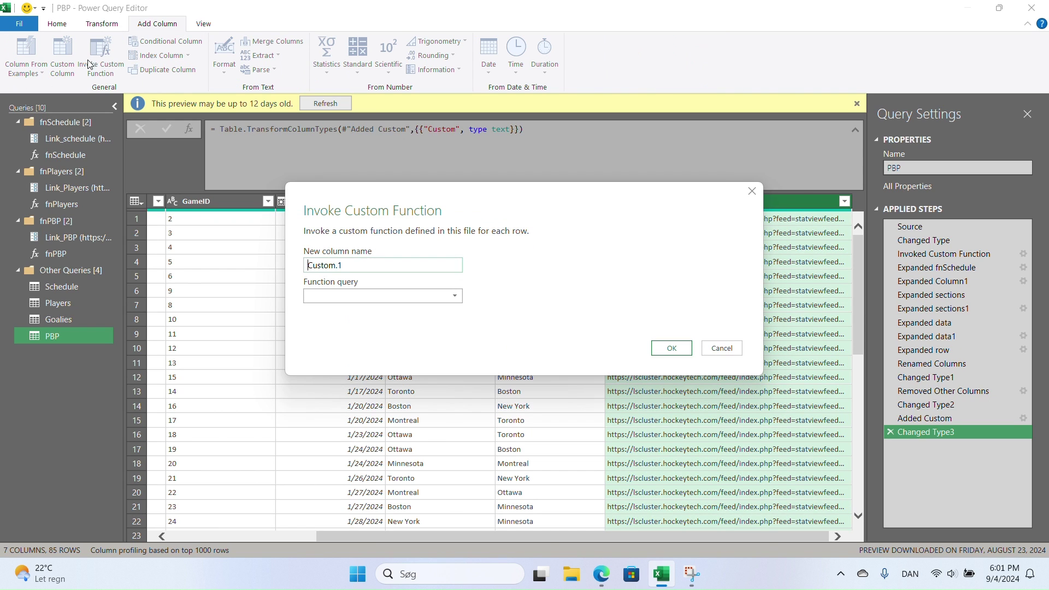
click(374, 297)
click(361, 341)
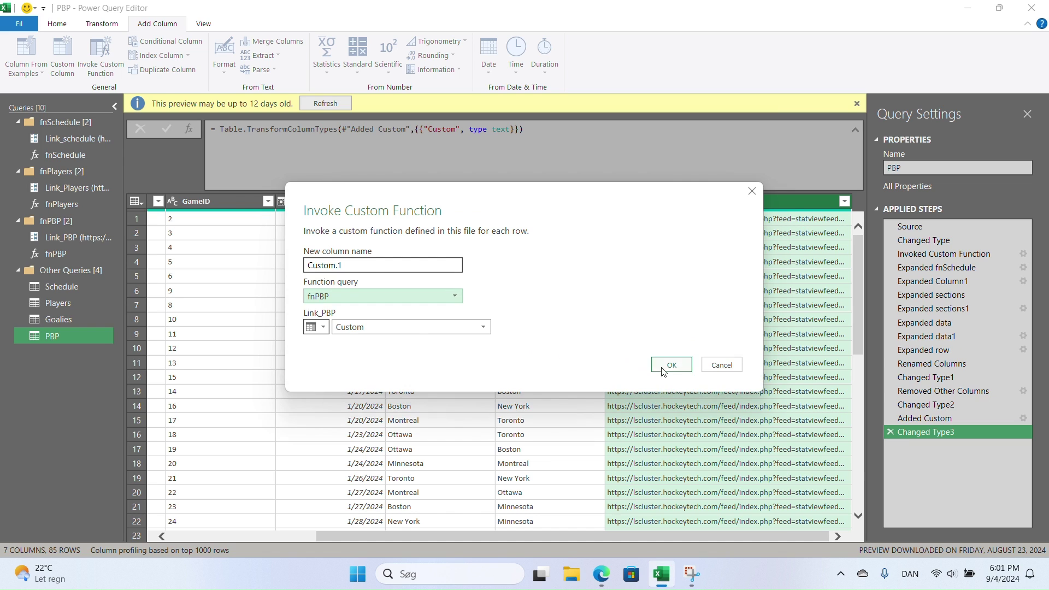
click(661, 366)
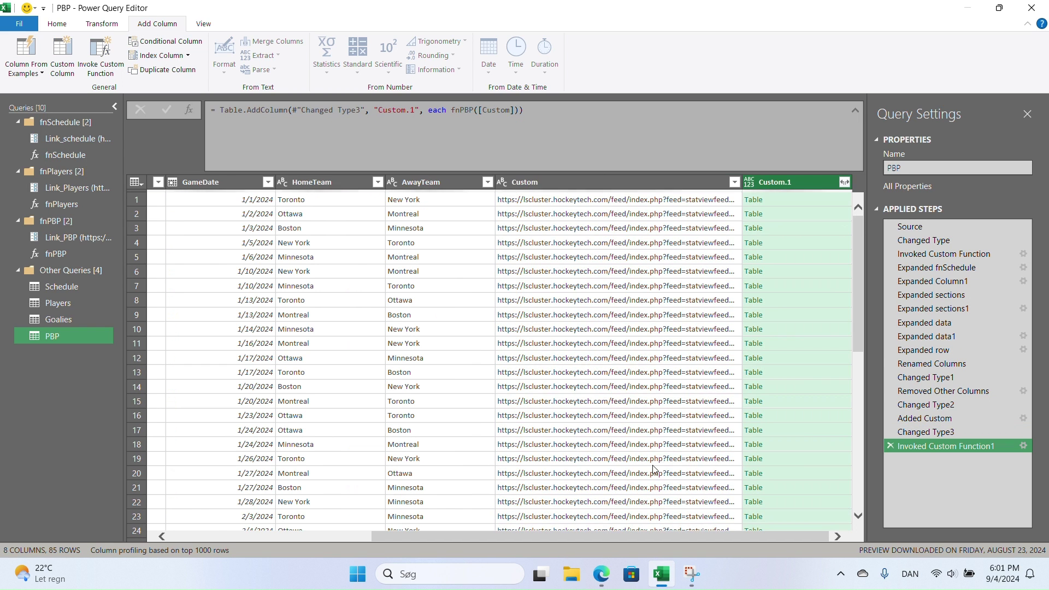
- Expand Custom.1 to Column1, then to event and details, then details into all fields
click(845, 181)
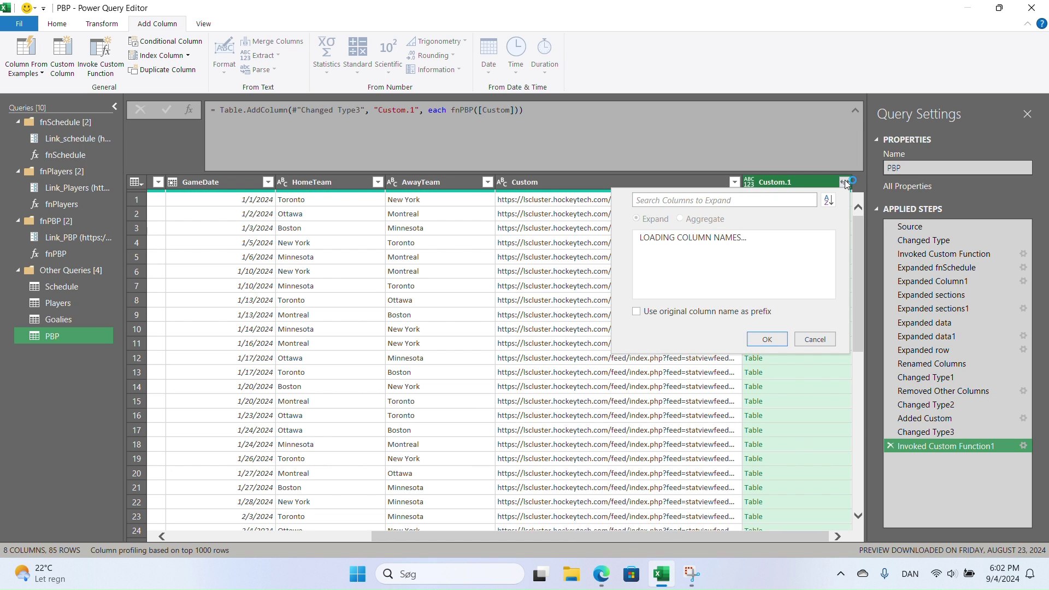
click(749, 358)
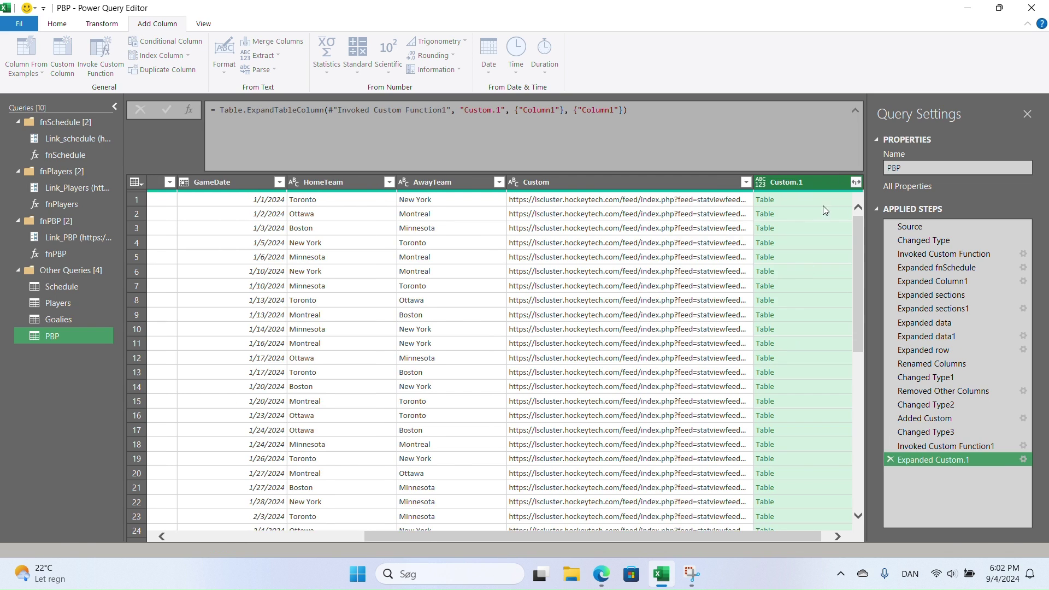
click(845, 180)
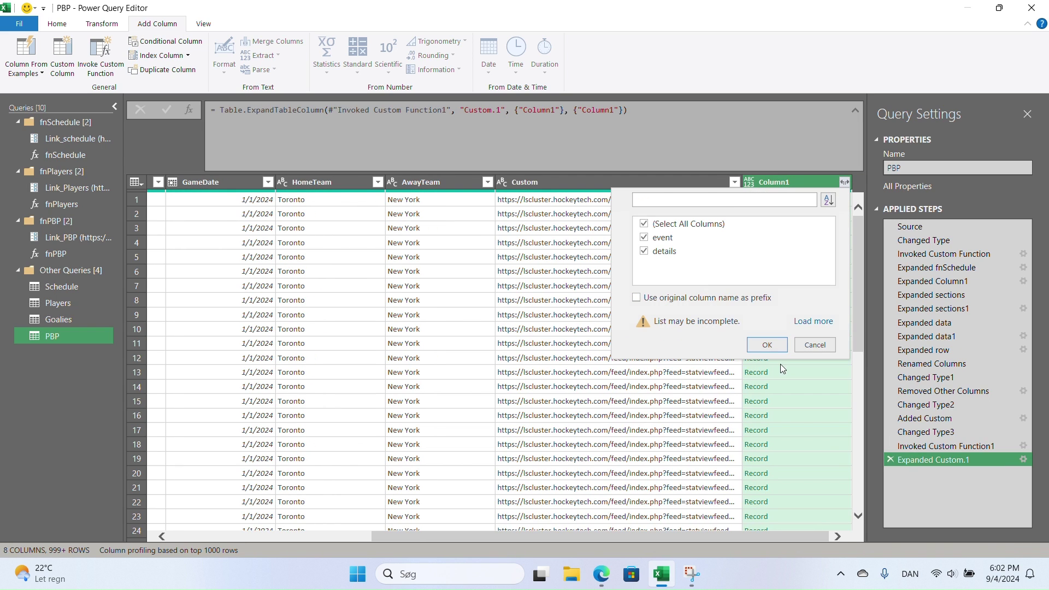
click(768, 345)
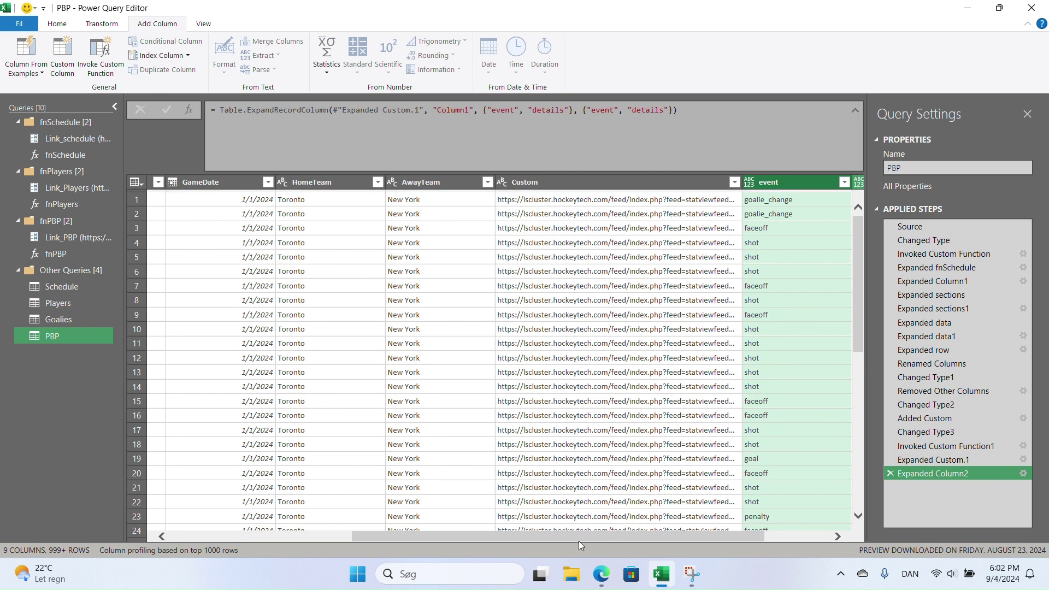
drag(623, 541, 693, 539)
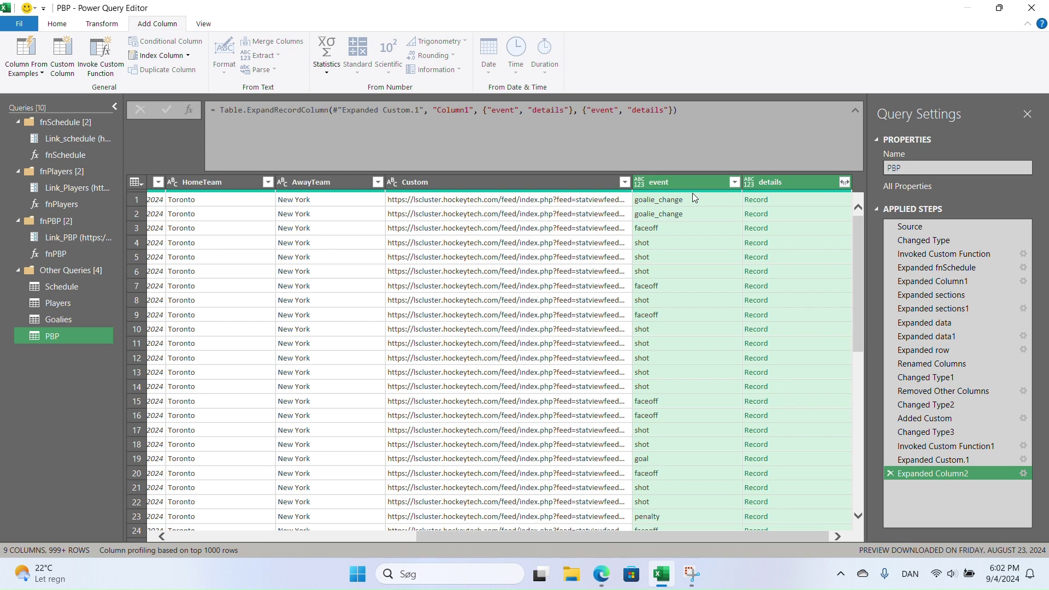
click(844, 181)
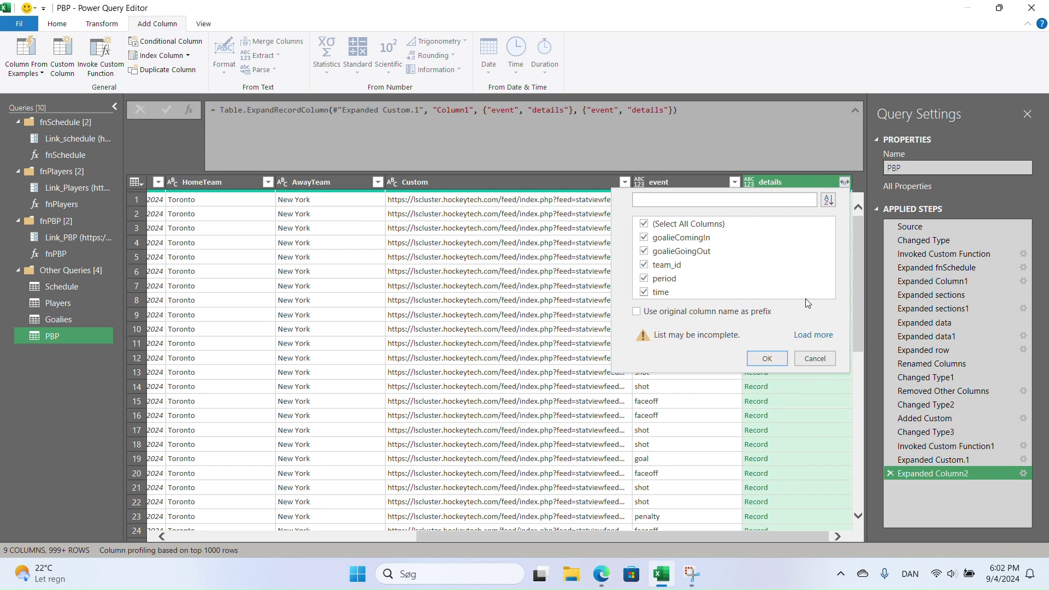
click(813, 335)
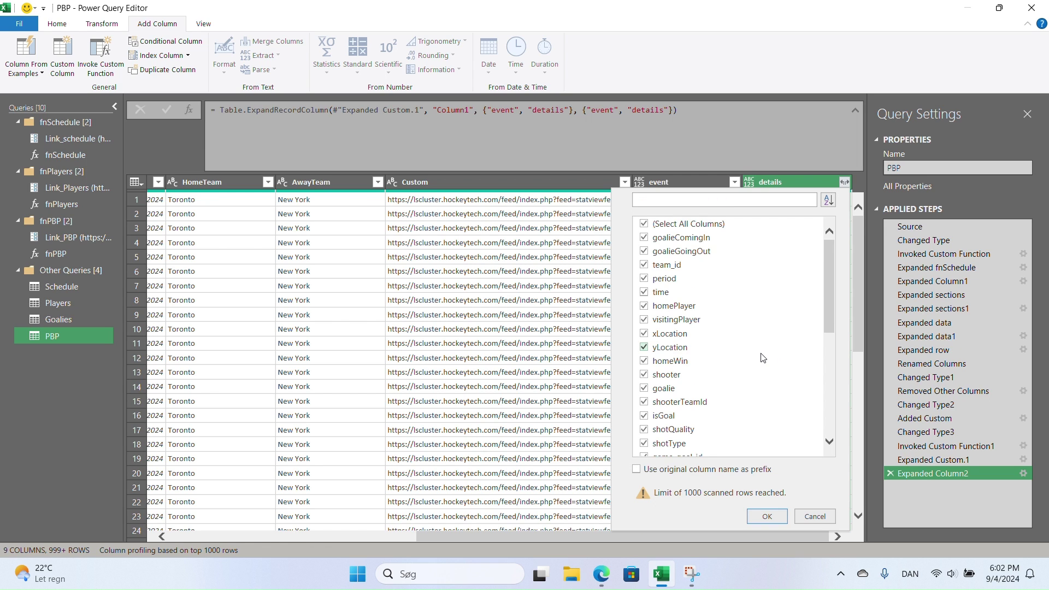
scroll(762, 357, down, 8)
scroll(762, 358, up, 8)
click(767, 516)
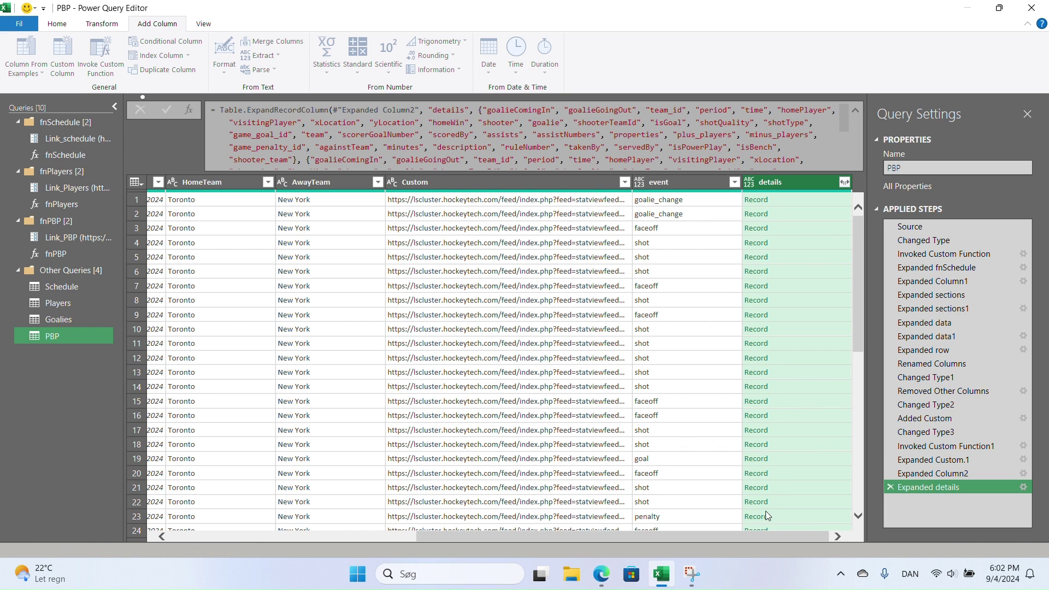
drag(313, 534, 738, 538)
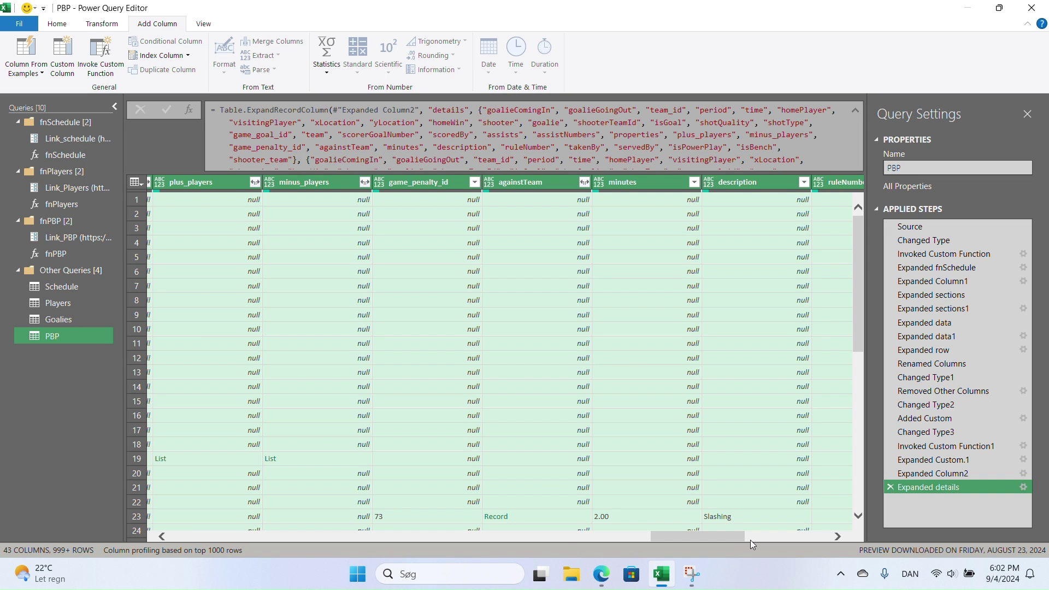
drag(707, 541, 566, 549)
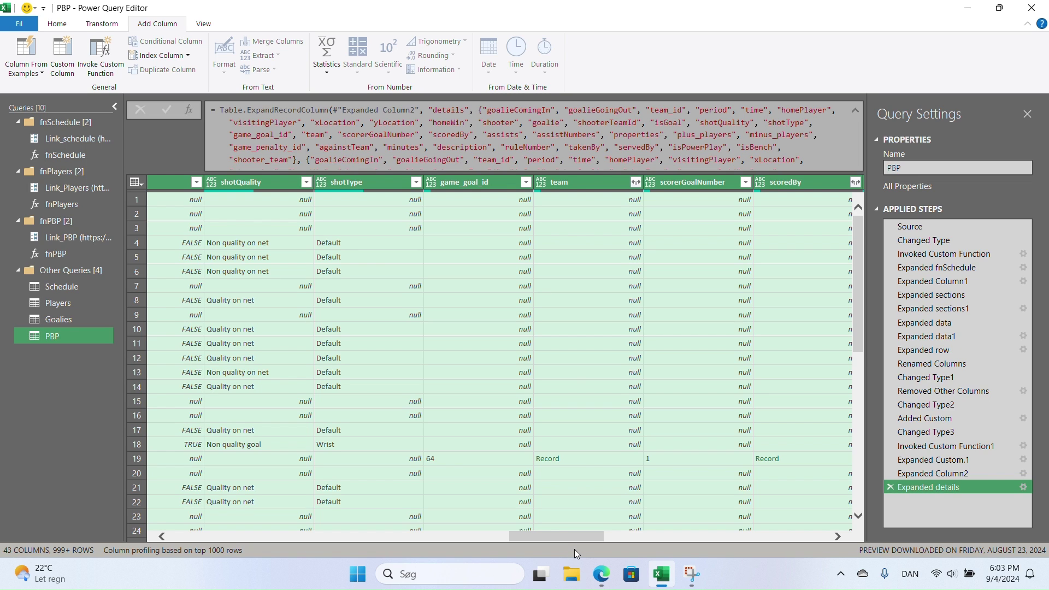
- Scroll the PBP table left until the event and goalieComingIn columns are visible
drag(556, 537, 330, 535)
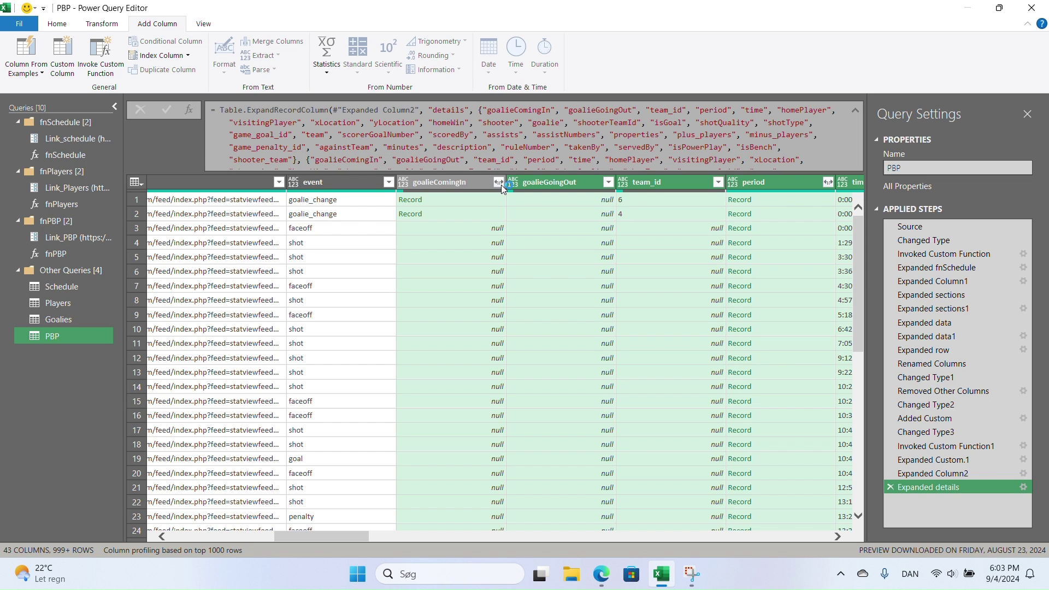
- Expand goalieComingIn to only its id field and check the new id column's values
click(500, 185)
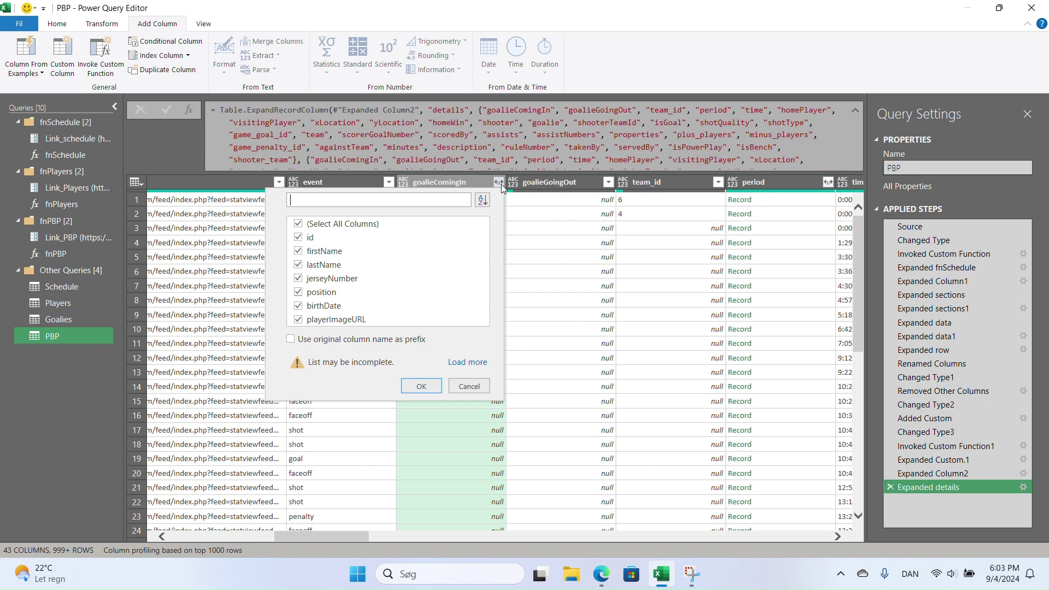
click(298, 223)
click(299, 239)
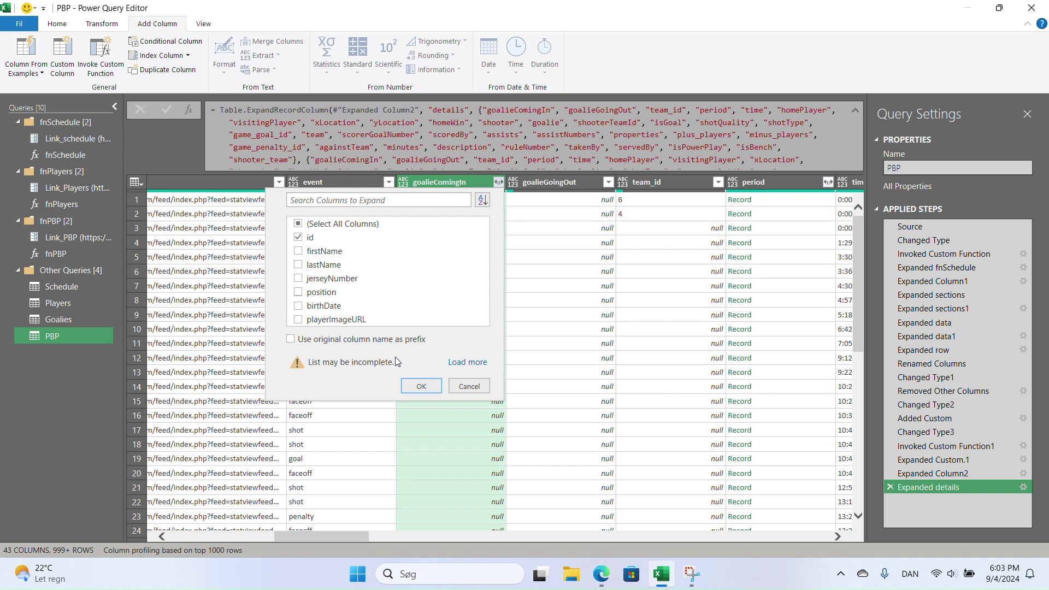
click(412, 385)
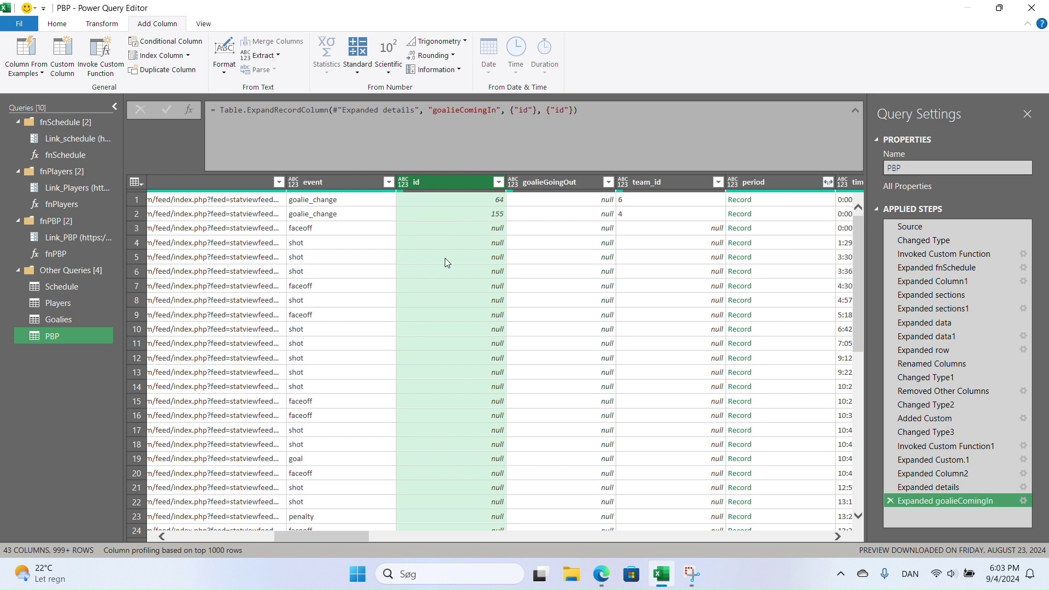
click(498, 182)
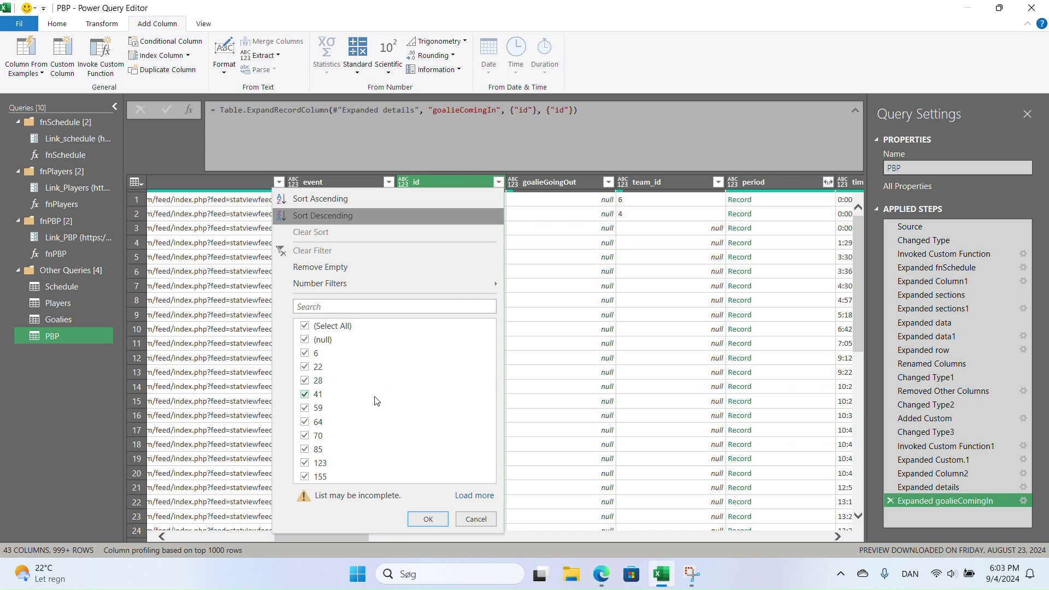
click(474, 519)
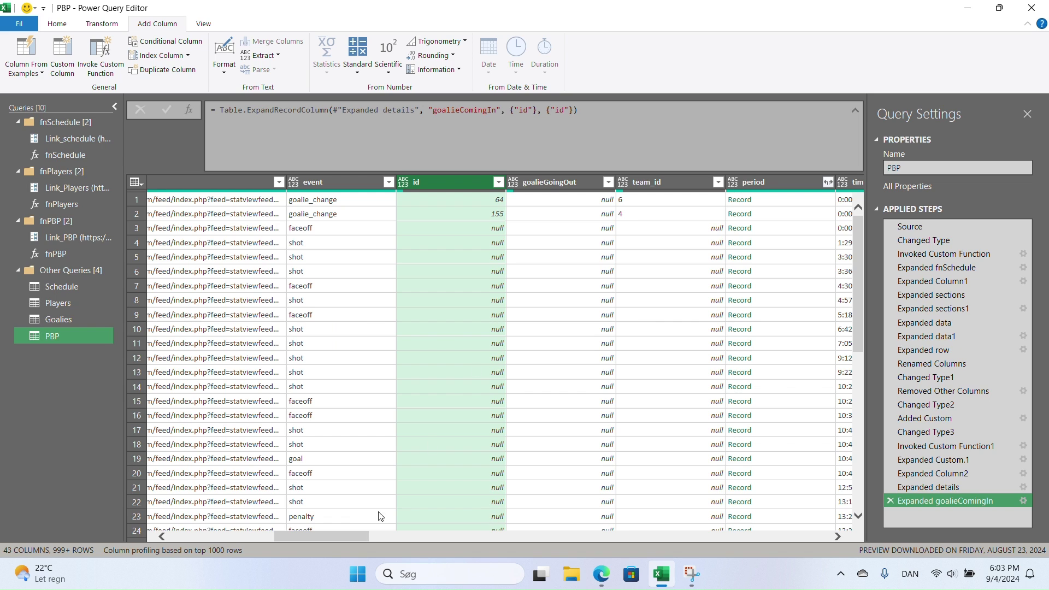
- Expand the period record to keep only its id field
drag(323, 535, 355, 532)
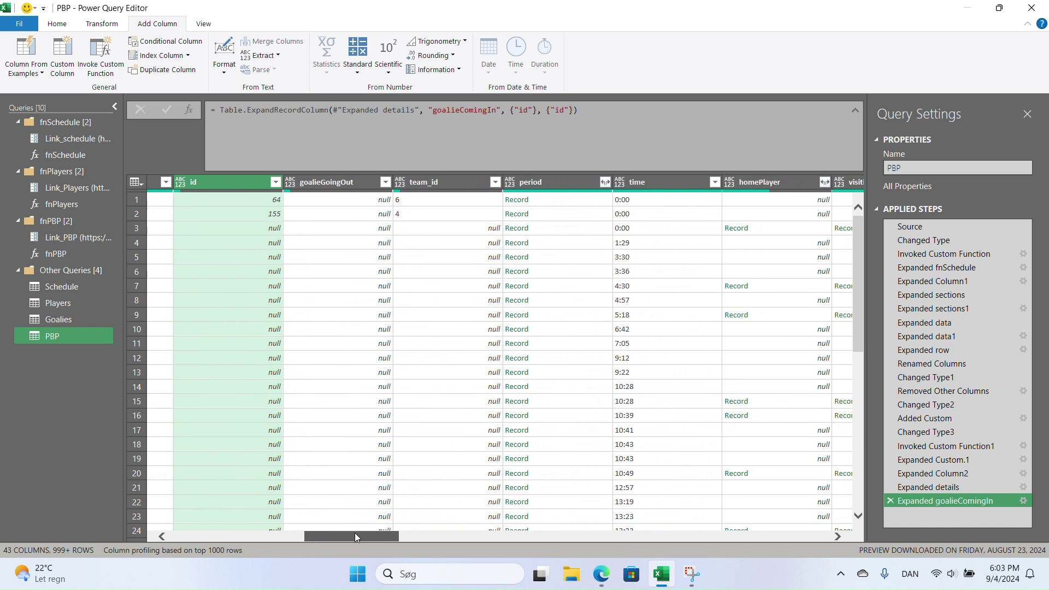
click(605, 181)
click(404, 224)
click(404, 237)
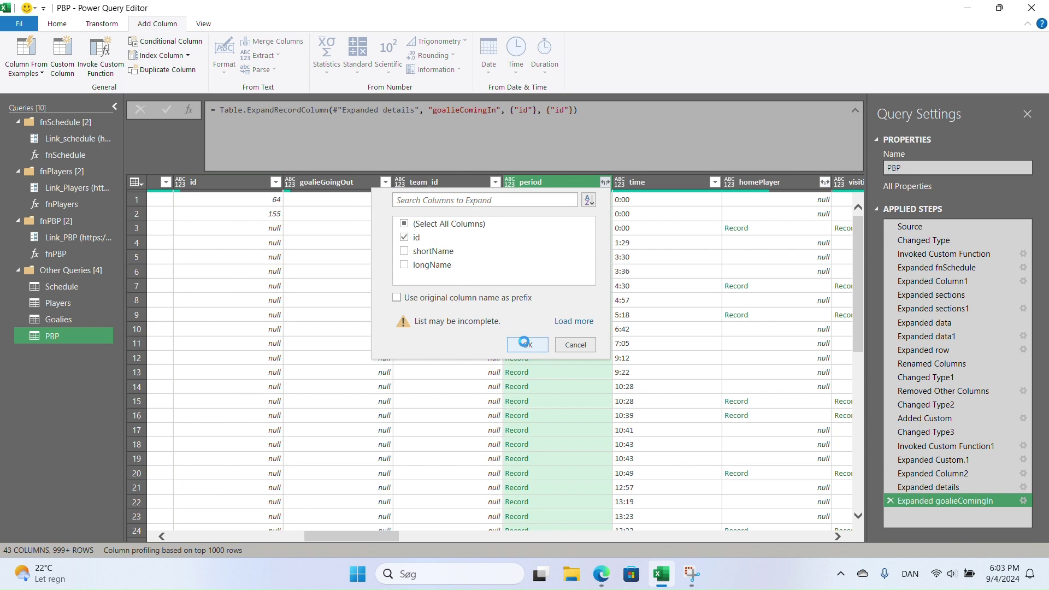
click(524, 343)
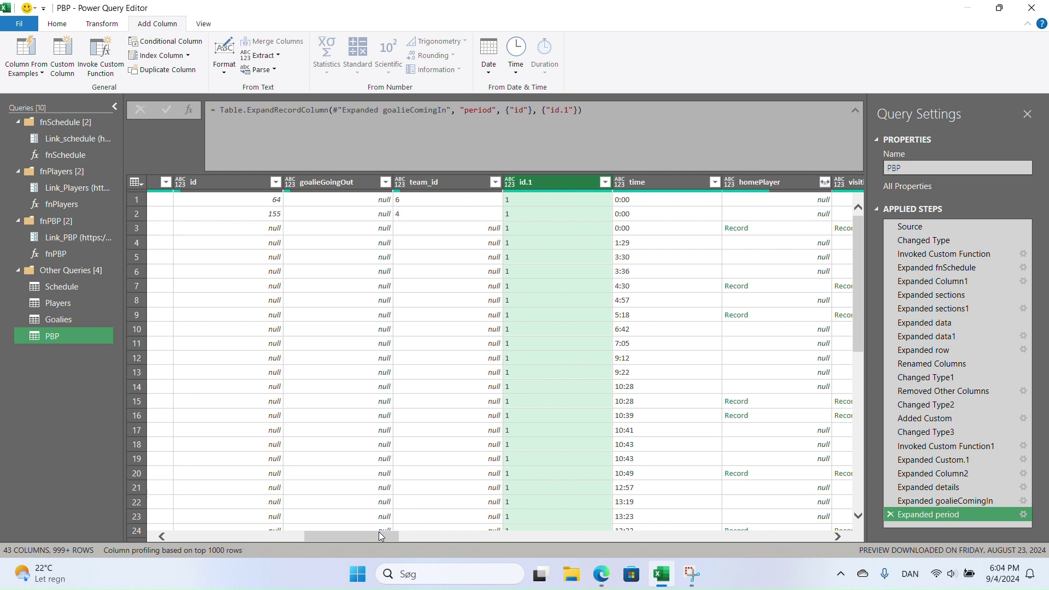
- Expand homePlayer and visitingPlayer to their id fields, creating id.2 and id.3
drag(377, 532, 438, 526)
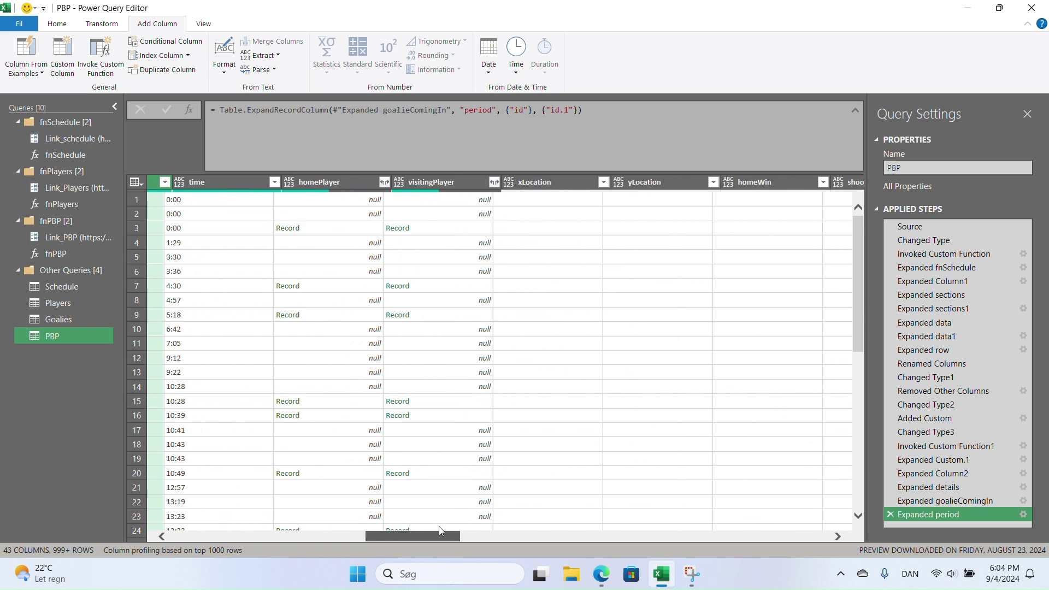
click(373, 182)
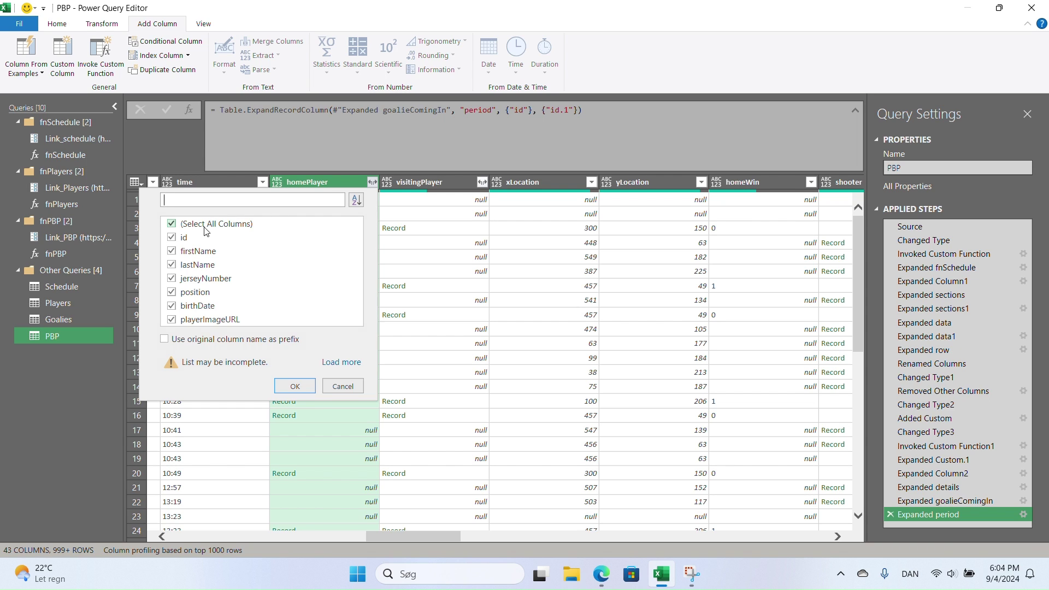
click(171, 223)
click(171, 237)
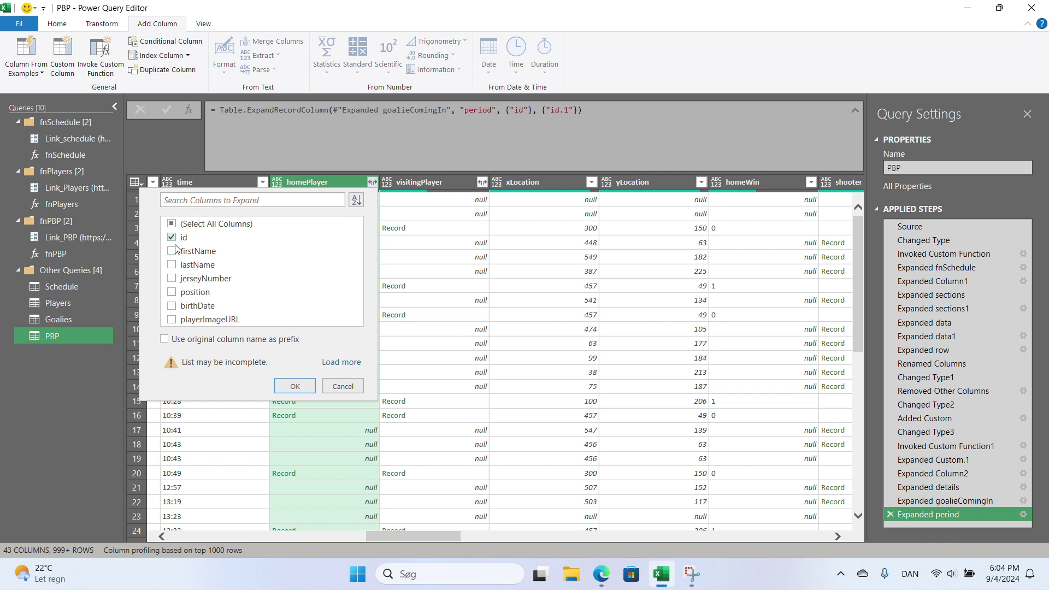
click(293, 386)
click(481, 183)
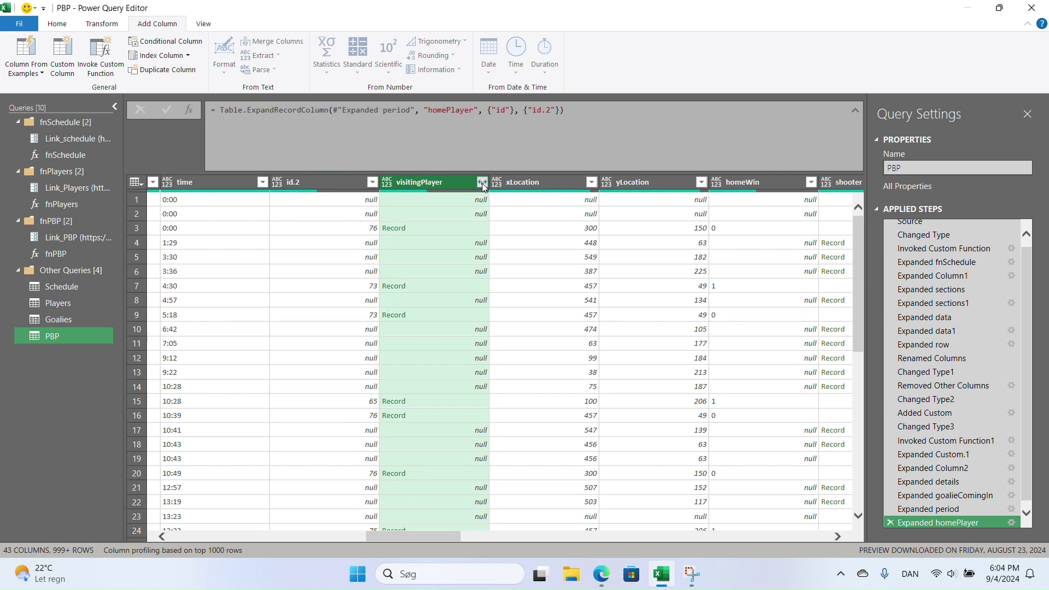
click(282, 223)
click(282, 238)
click(405, 386)
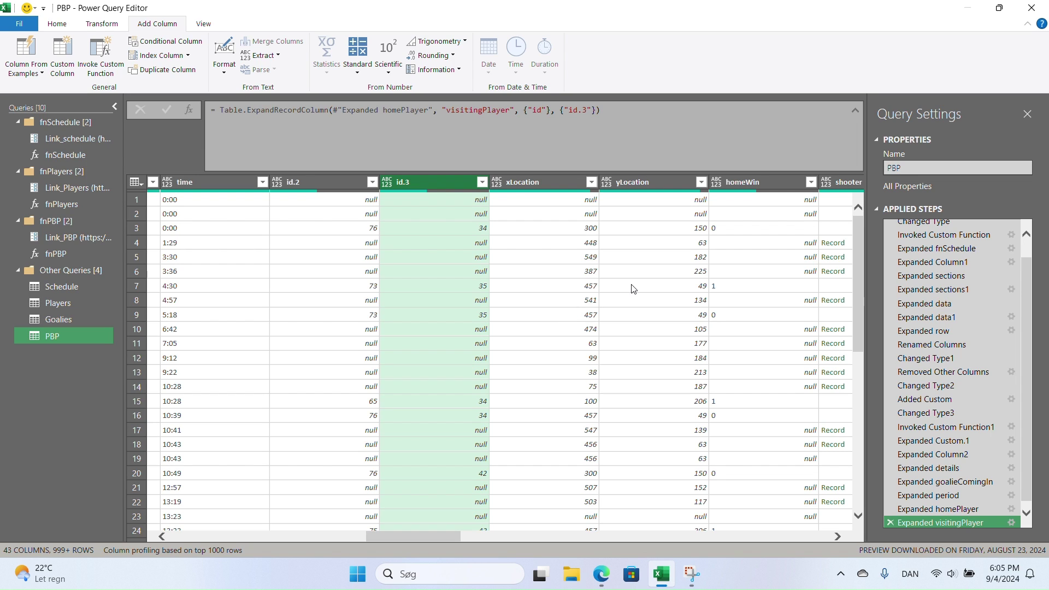
click(673, 233)
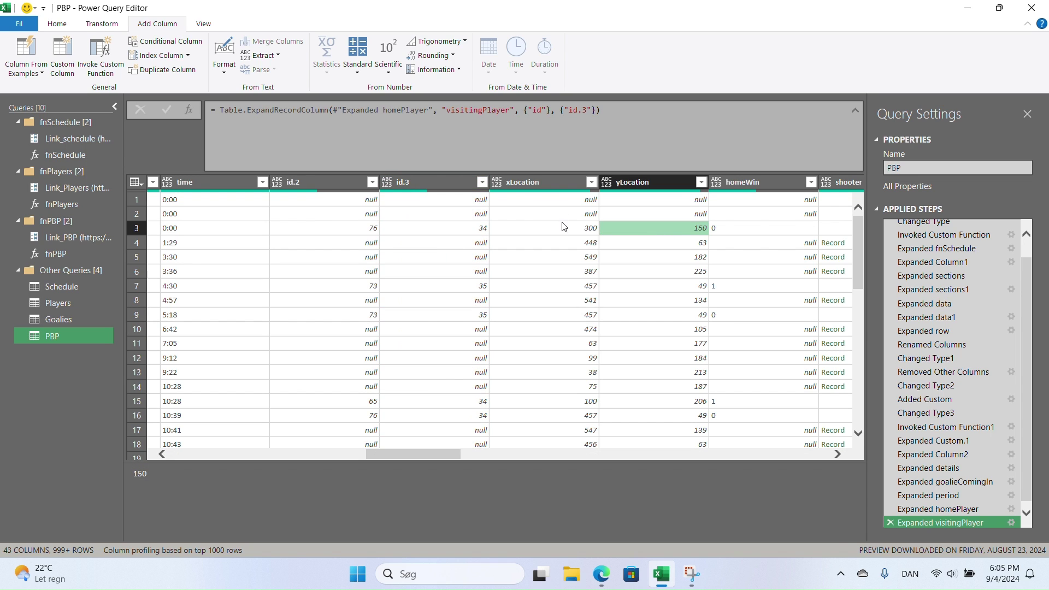
click(566, 232)
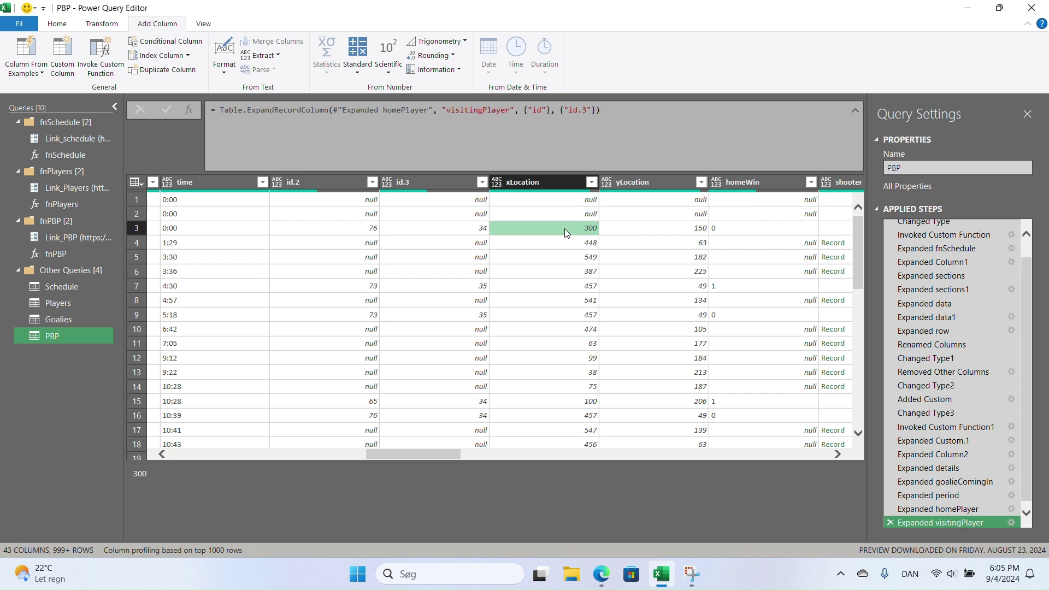
click(628, 227)
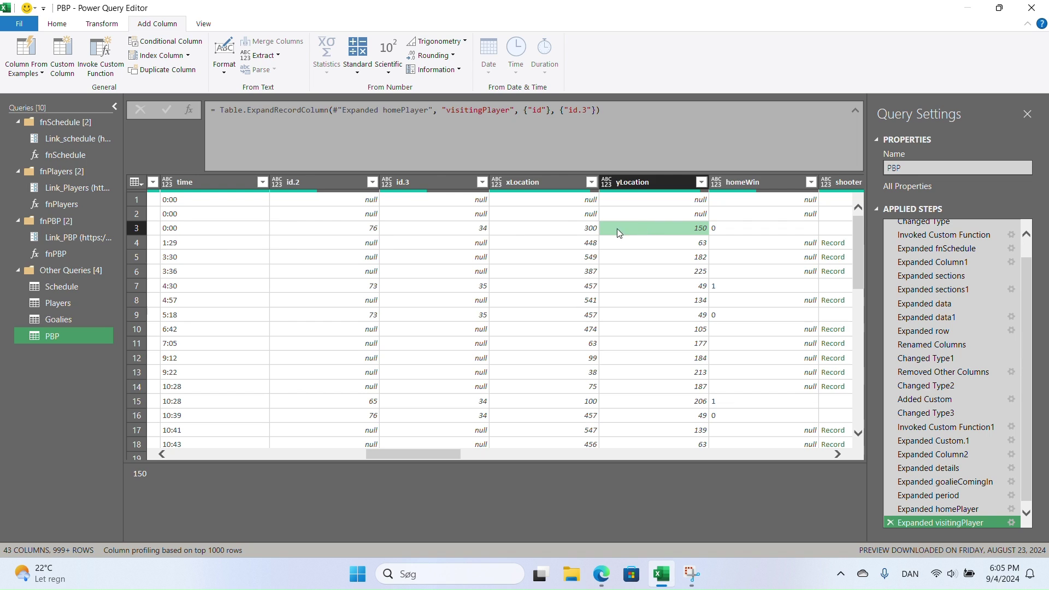
click(579, 229)
click(622, 227)
click(560, 235)
click(625, 238)
click(588, 248)
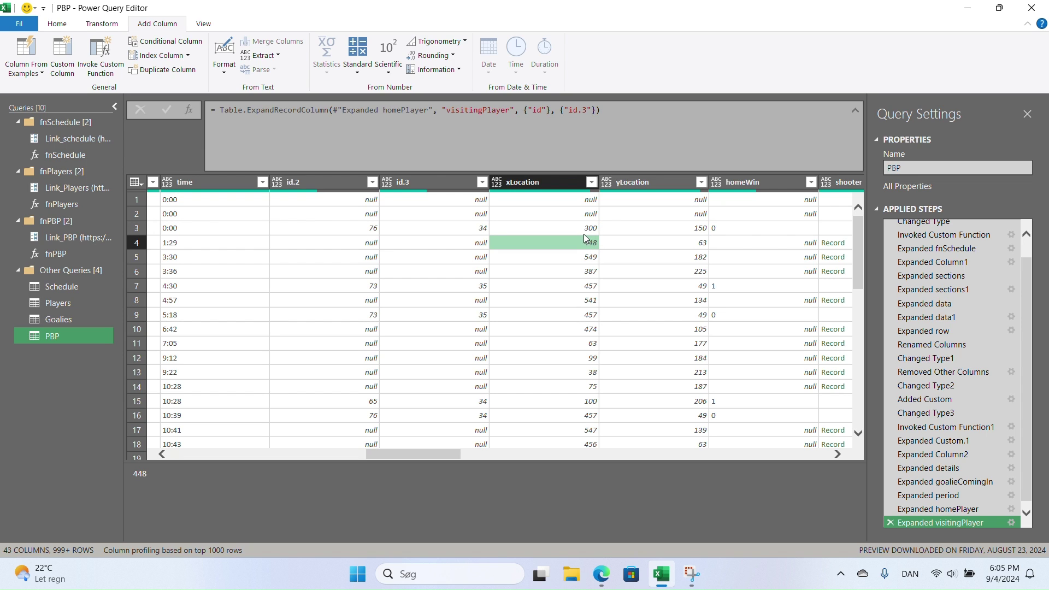
click(582, 231)
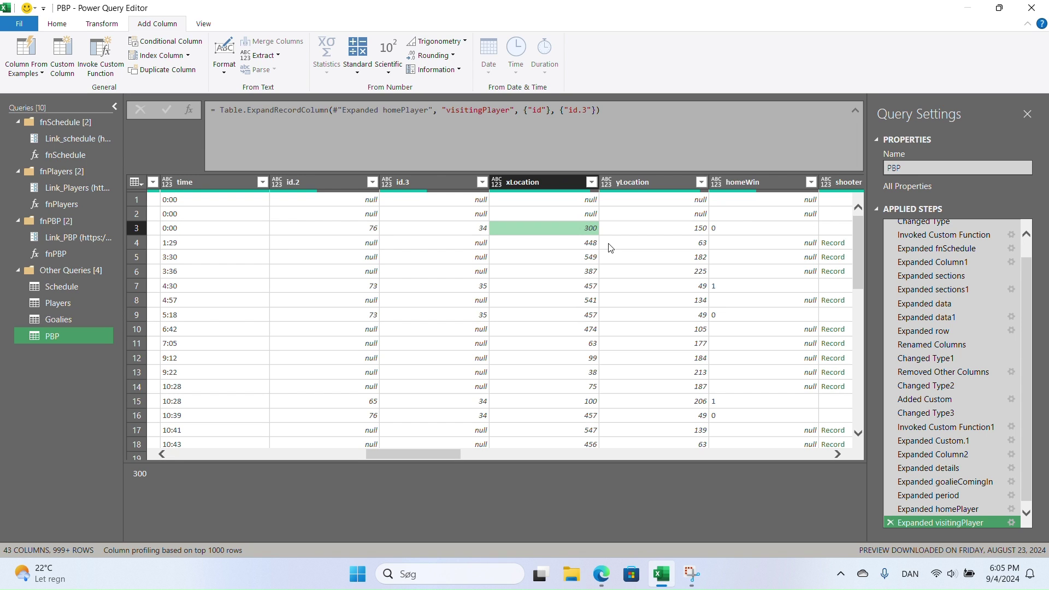
click(621, 229)
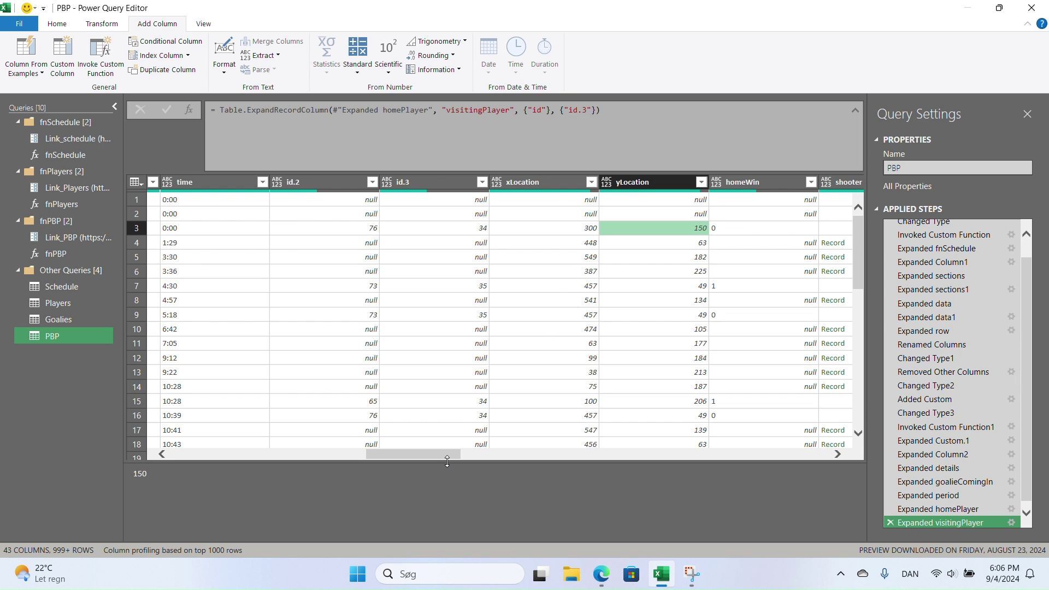
- Compare homeWin values in rows 1, 3 and 7 while scrolling right to the shooter column
drag(450, 457, 481, 456)
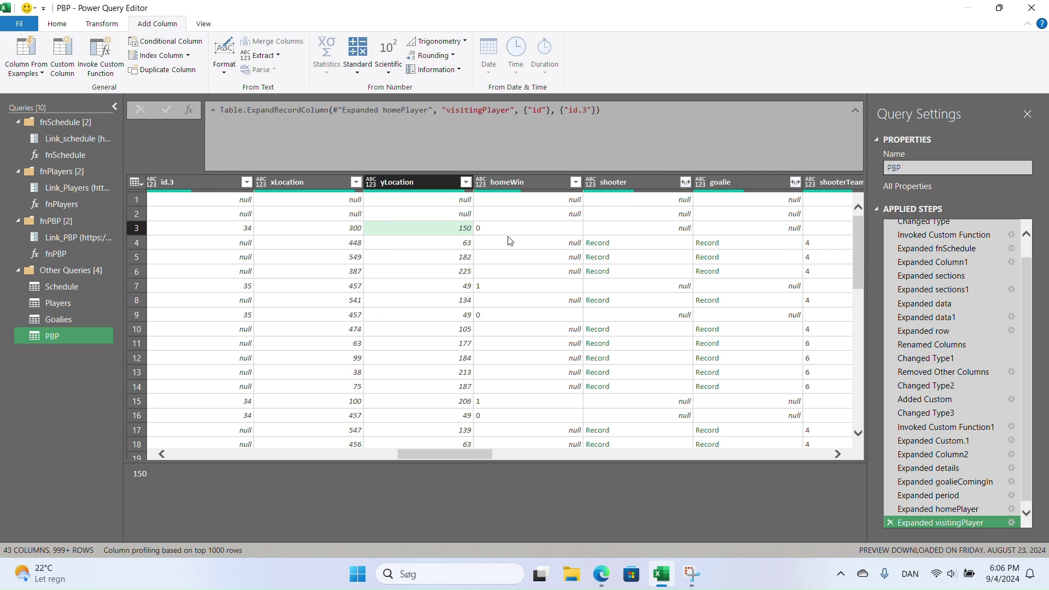
click(514, 206)
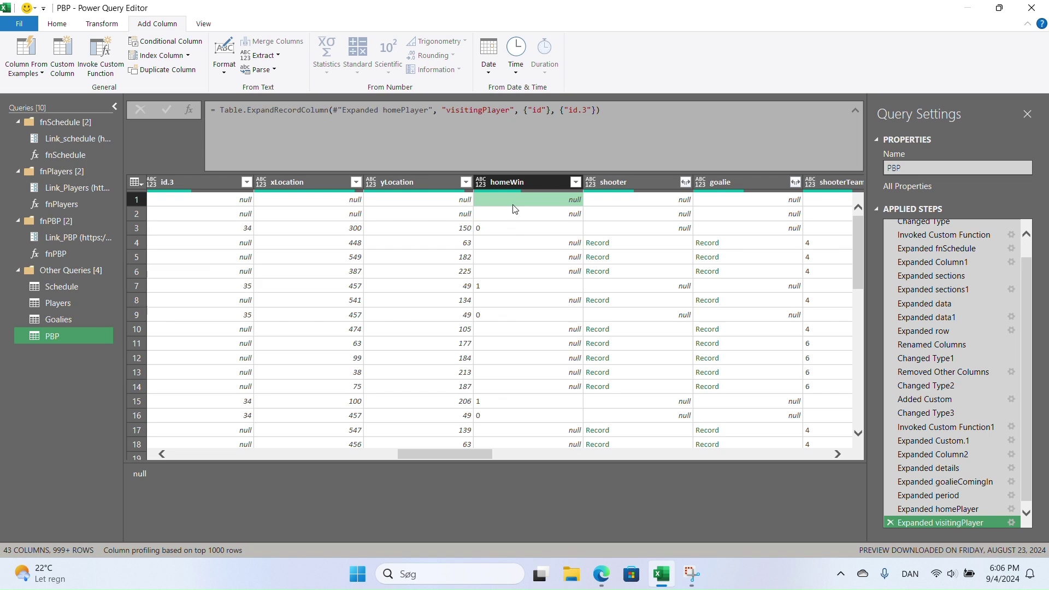
click(503, 229)
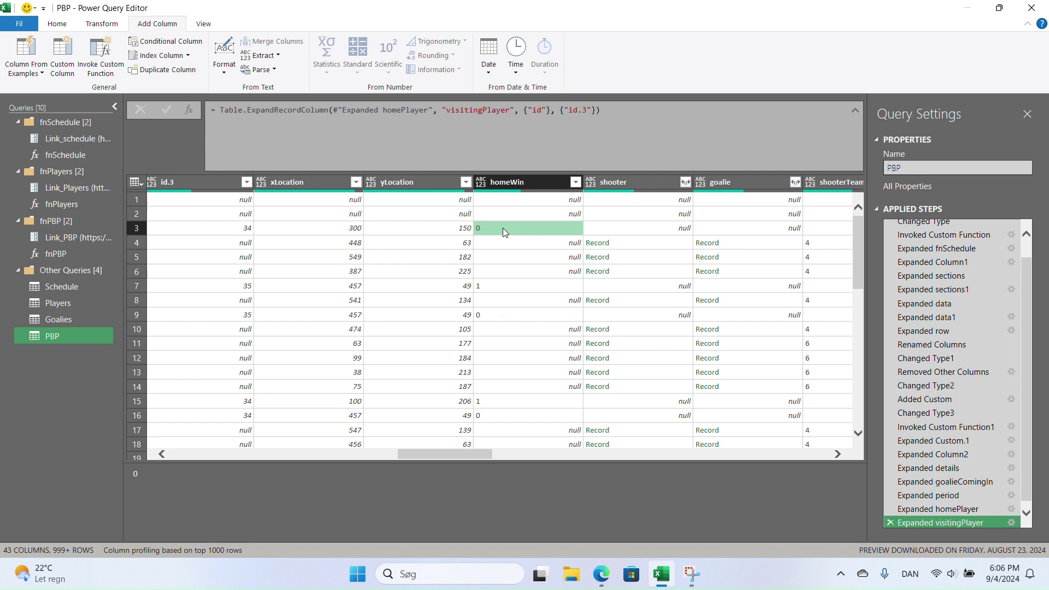
click(505, 285)
click(513, 229)
drag(464, 458, 506, 454)
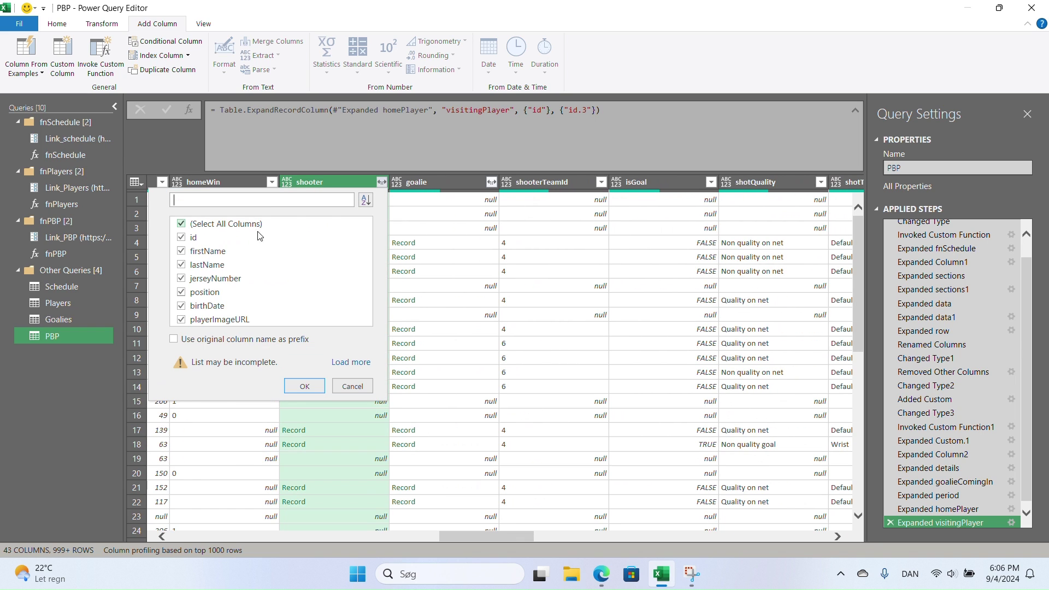
- Finish expanding shooter to only its id field, creating id.4
click(182, 225)
click(182, 238)
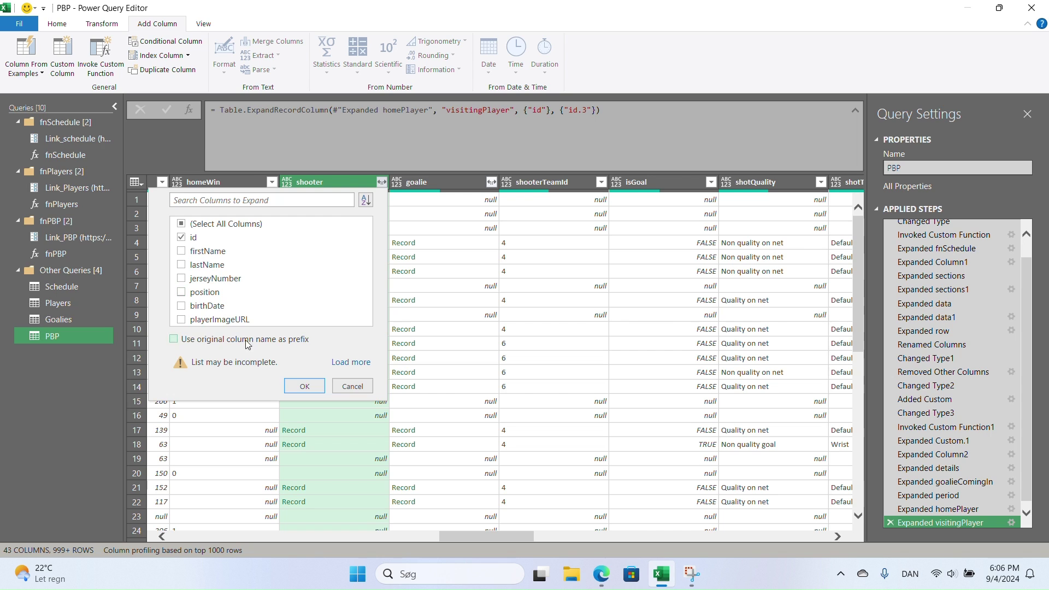
click(303, 386)
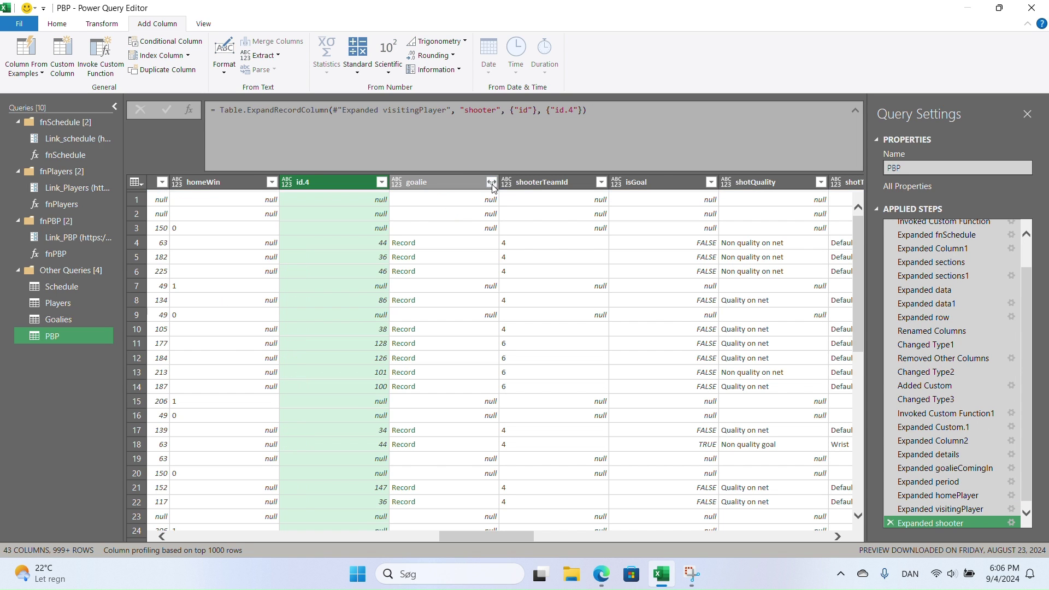
- Expand goalie to only its id field, creating id.5
click(491, 183)
click(292, 224)
click(291, 237)
click(407, 381)
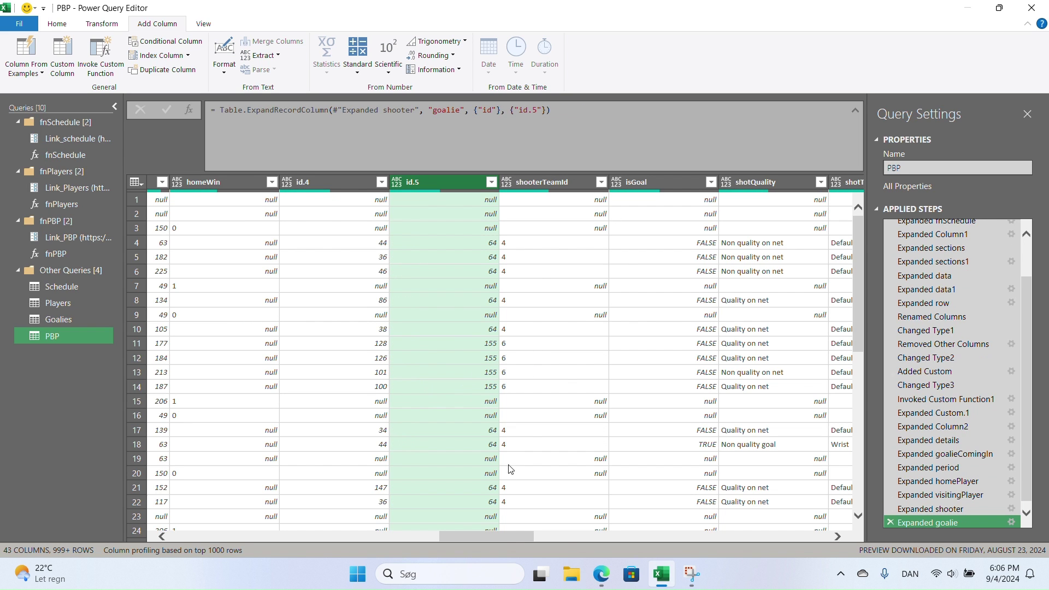
drag(510, 534, 555, 528)
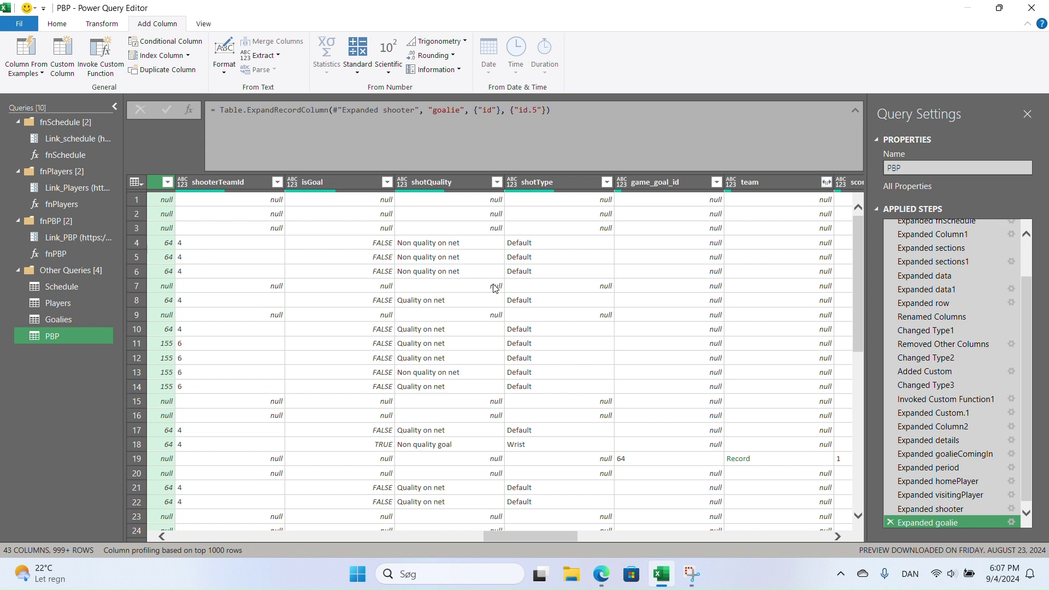
- Inspect shotType values, such as Wrist in row 18 and Default in row 11
click(567, 183)
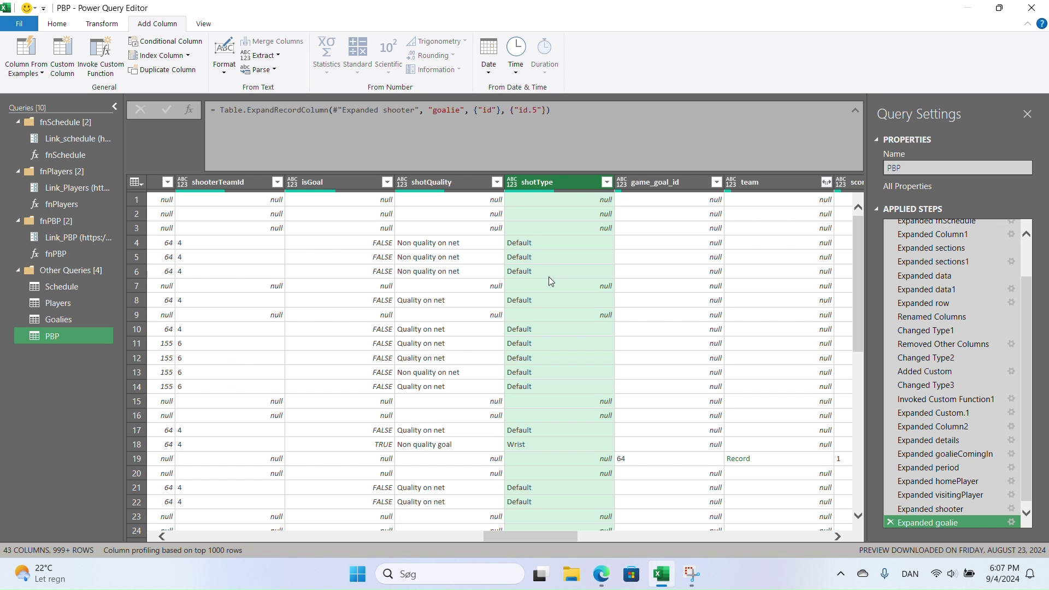
click(525, 443)
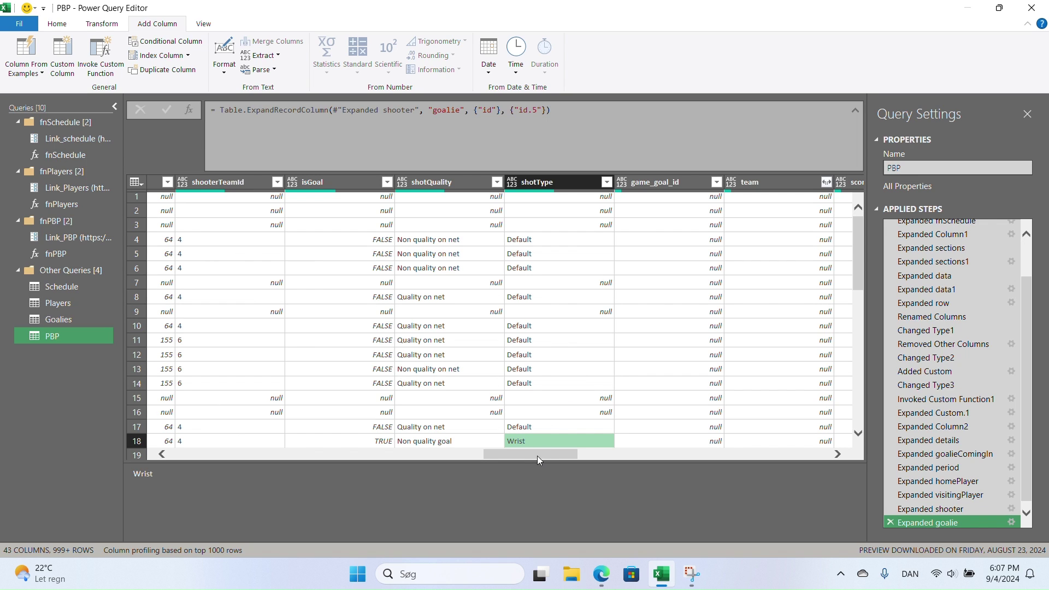
click(565, 338)
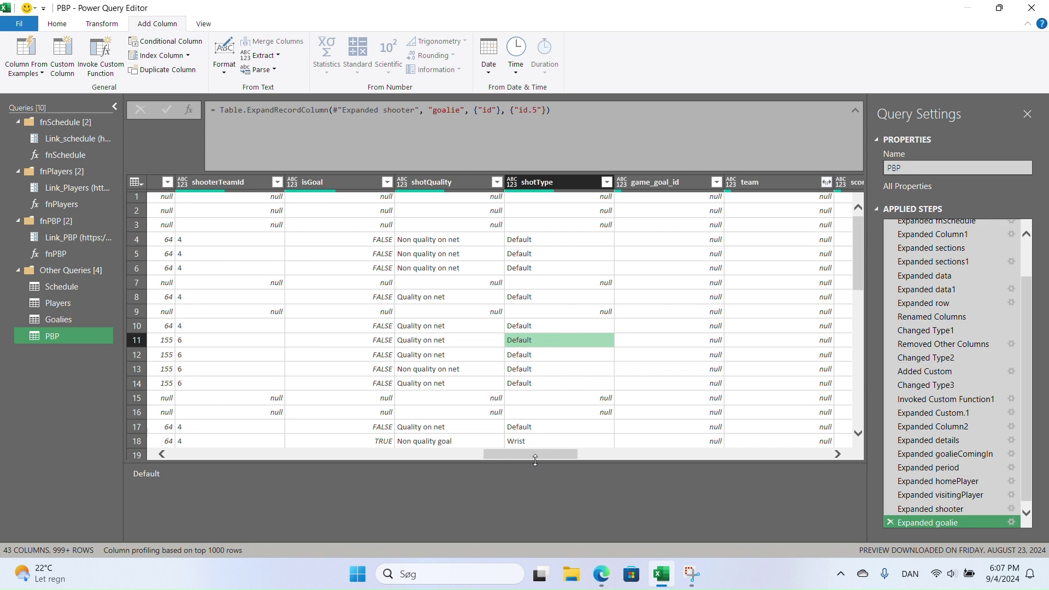
drag(577, 456, 597, 456)
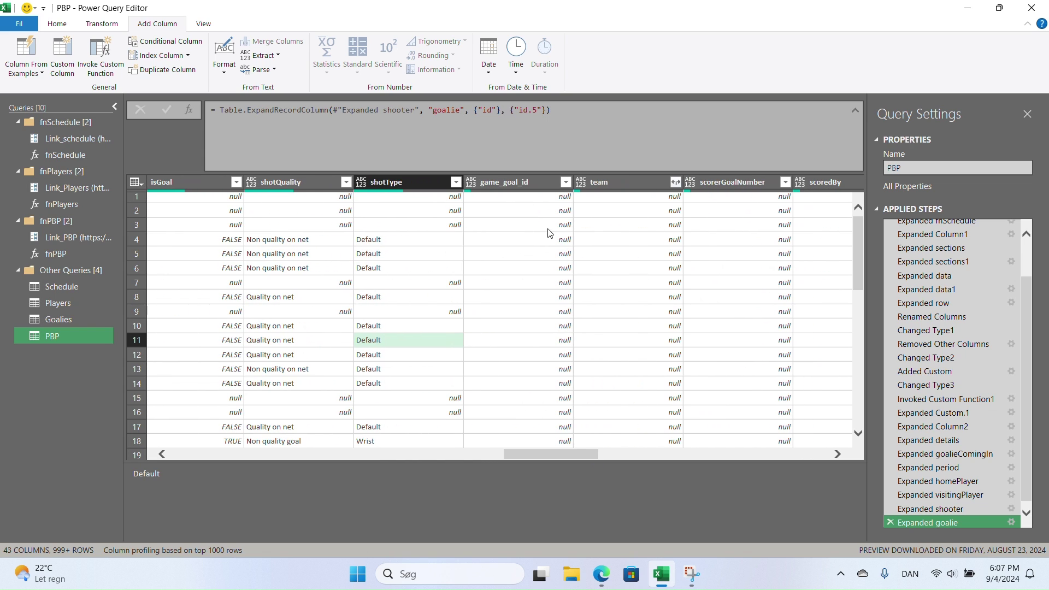
- Expand the team record to just its id field, producing id.6
click(675, 182)
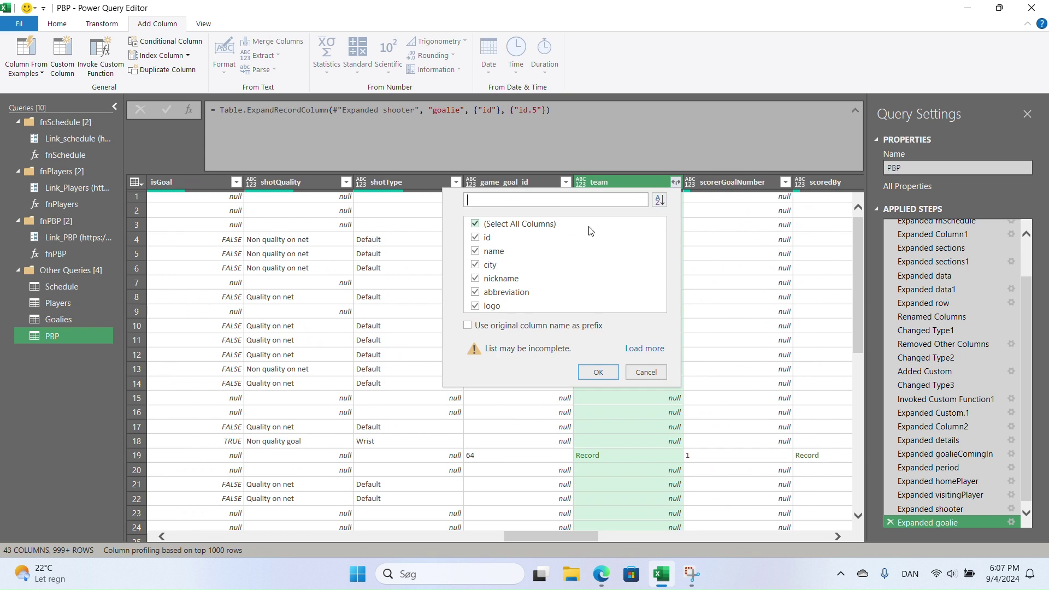
click(484, 224)
click(481, 238)
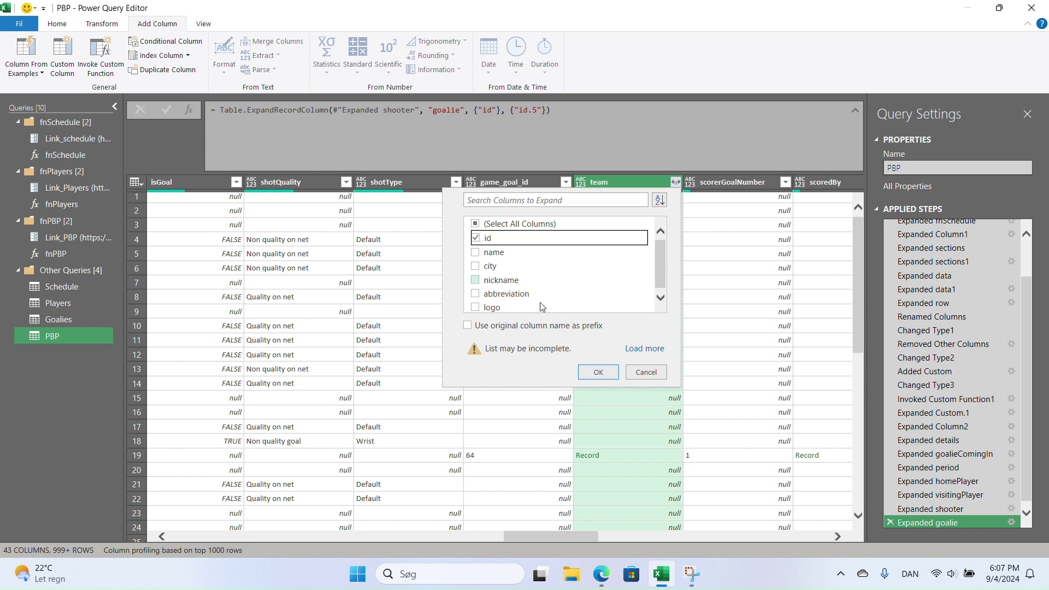
click(611, 375)
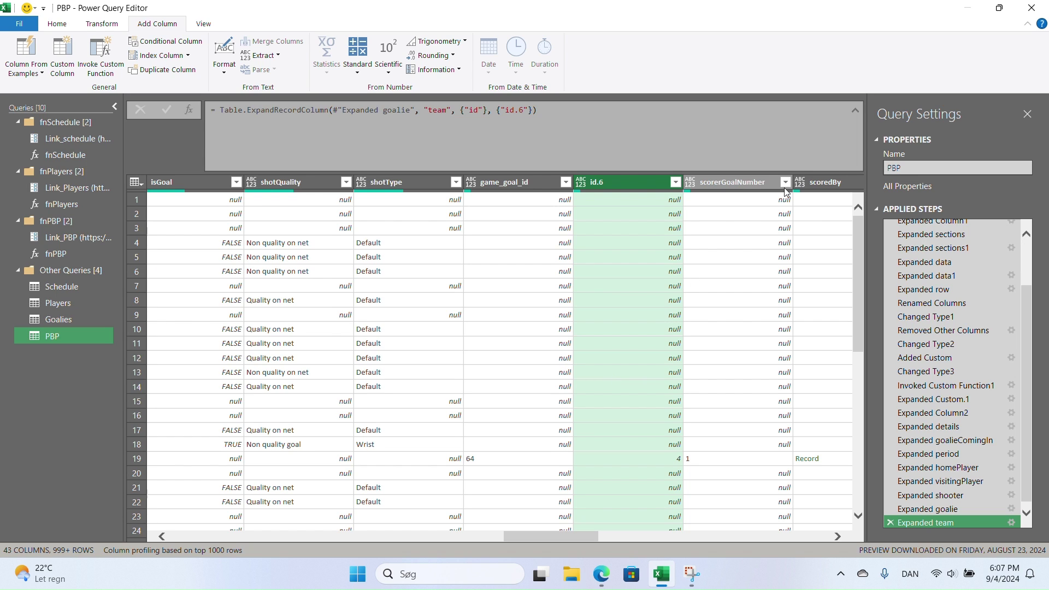
click(725, 187)
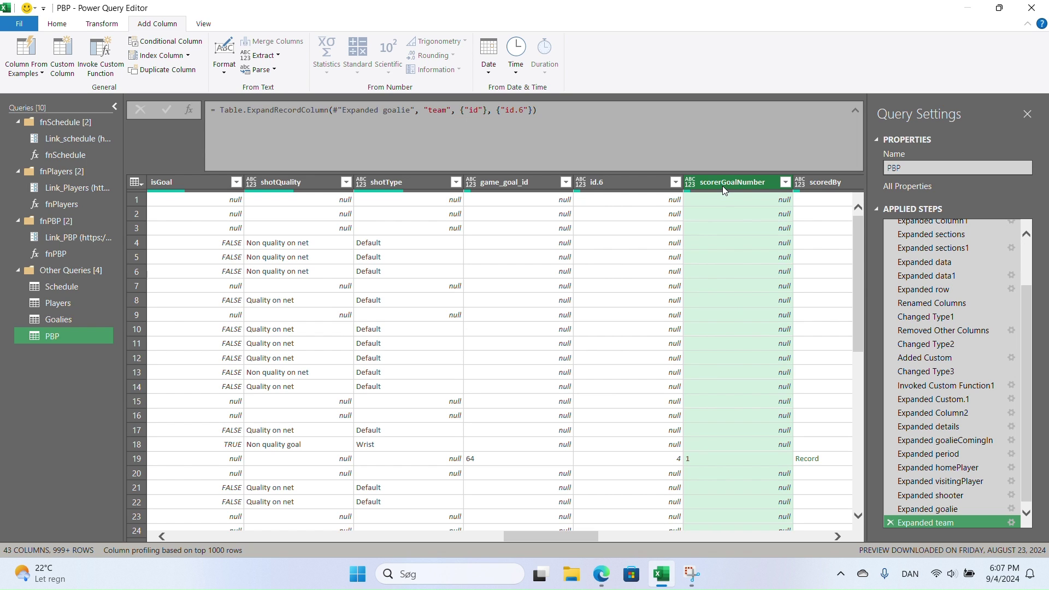
drag(548, 541, 589, 536)
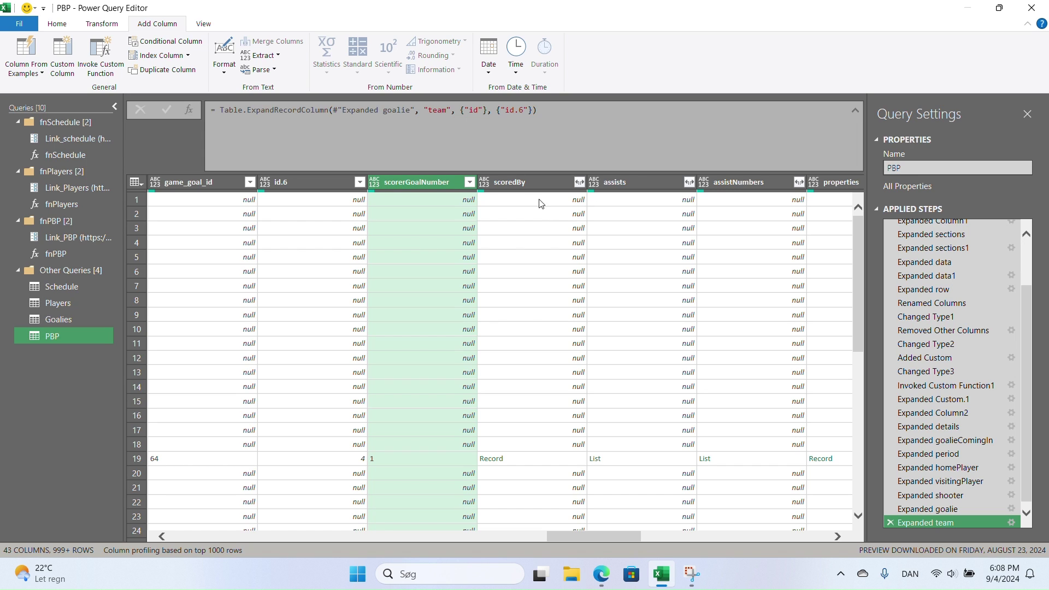
- Expand scoredBy to keep only its id field, creating id.7
click(579, 182)
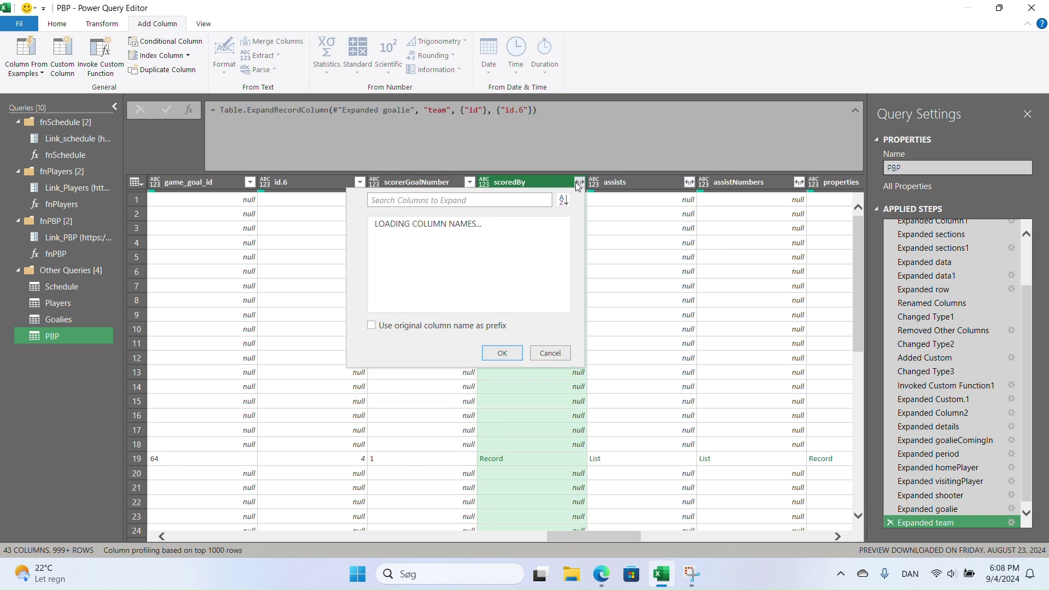
click(379, 223)
click(379, 237)
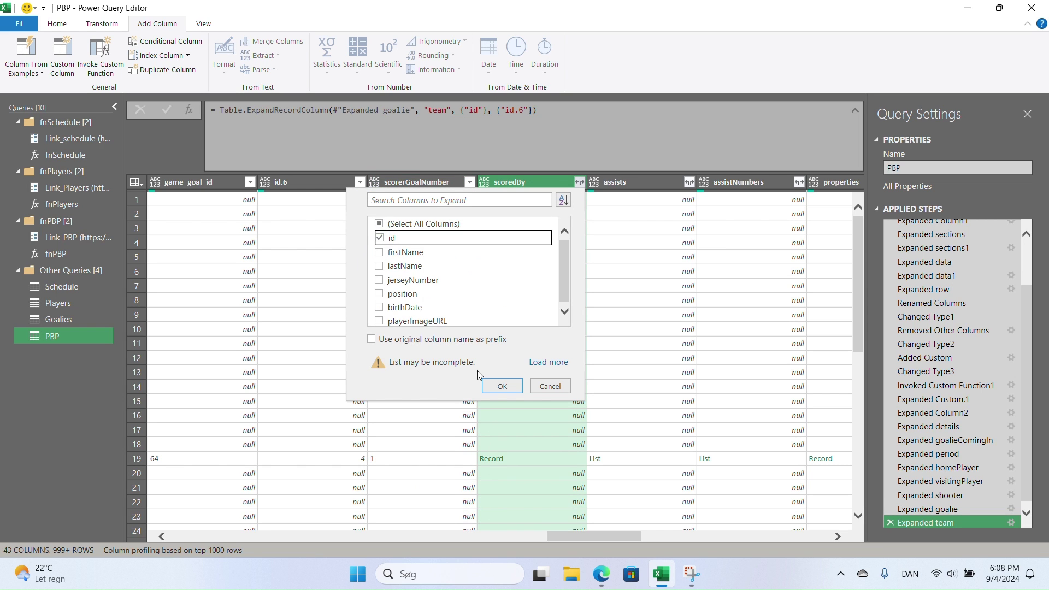
click(501, 385)
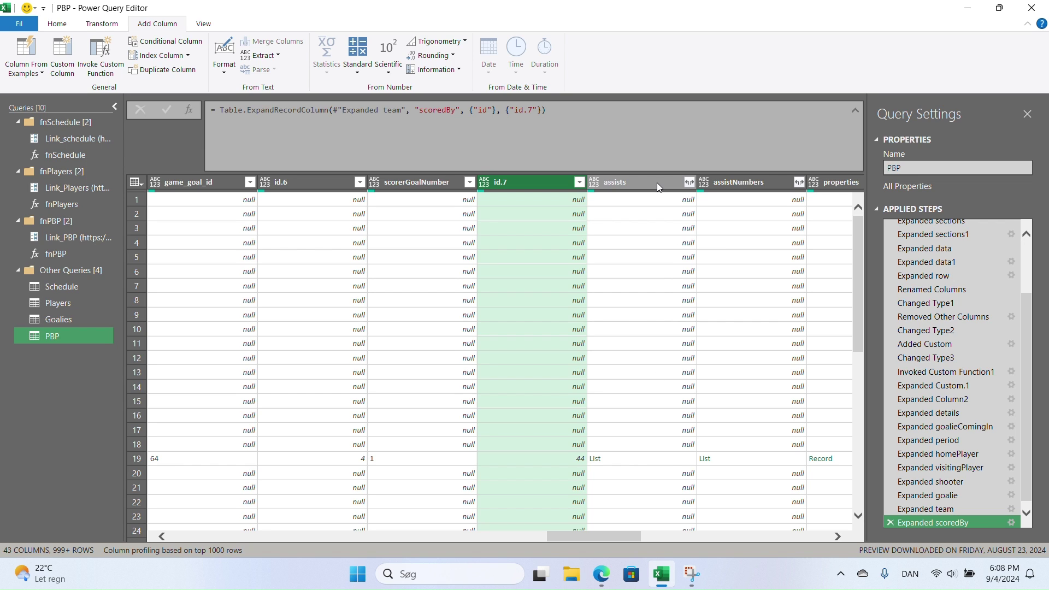
- Check the assists expand options without changes, then bring up the properties field list
click(689, 182)
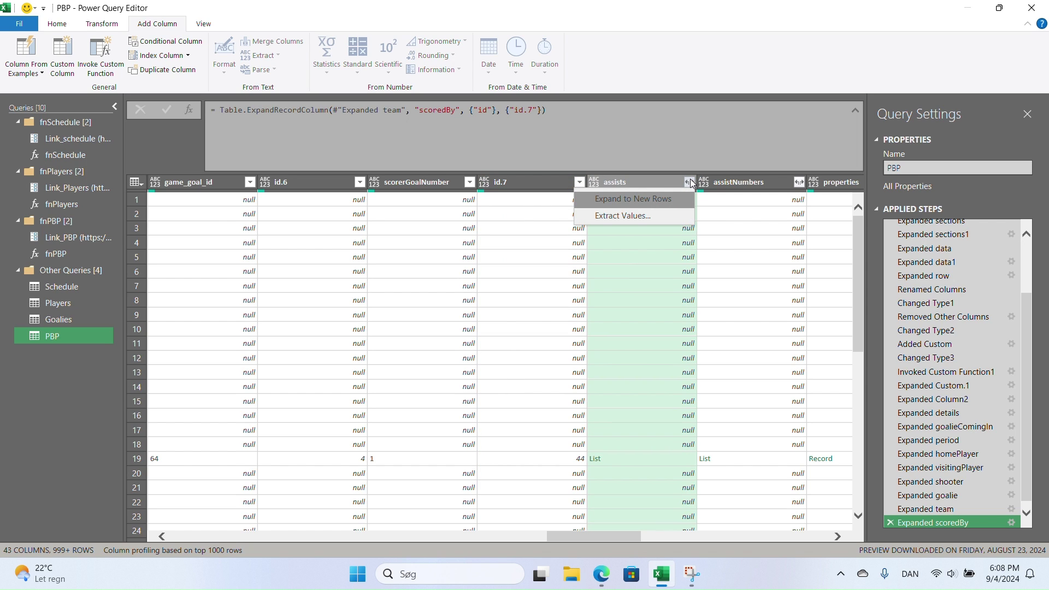
click(690, 178)
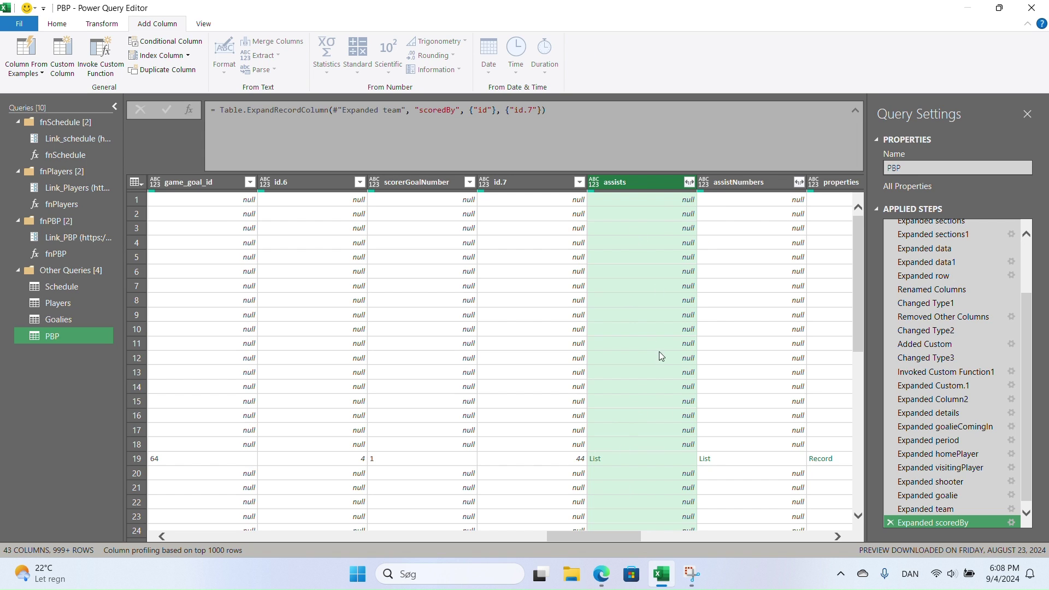
drag(617, 540, 650, 537)
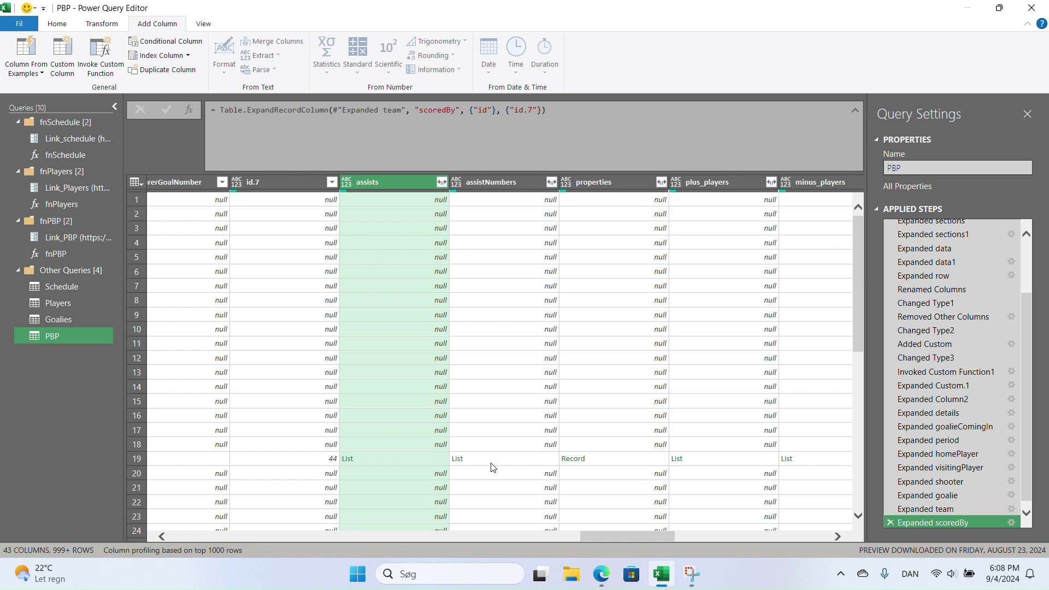
click(660, 183)
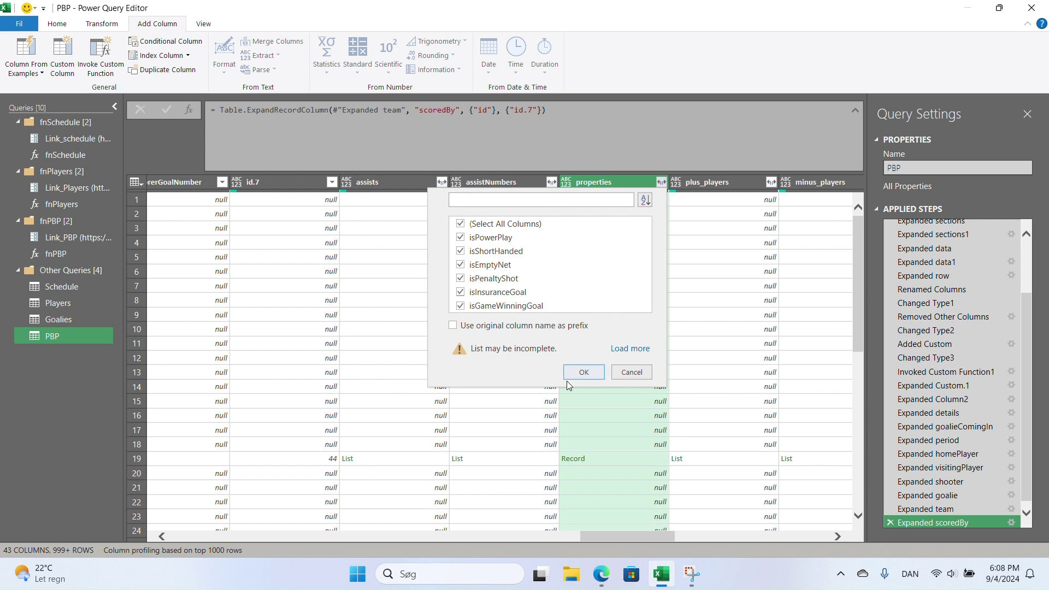
- Expand properties with all fields into isPowerPlay.1 through isGameWinningGoal columns, 48 columns total
click(583, 376)
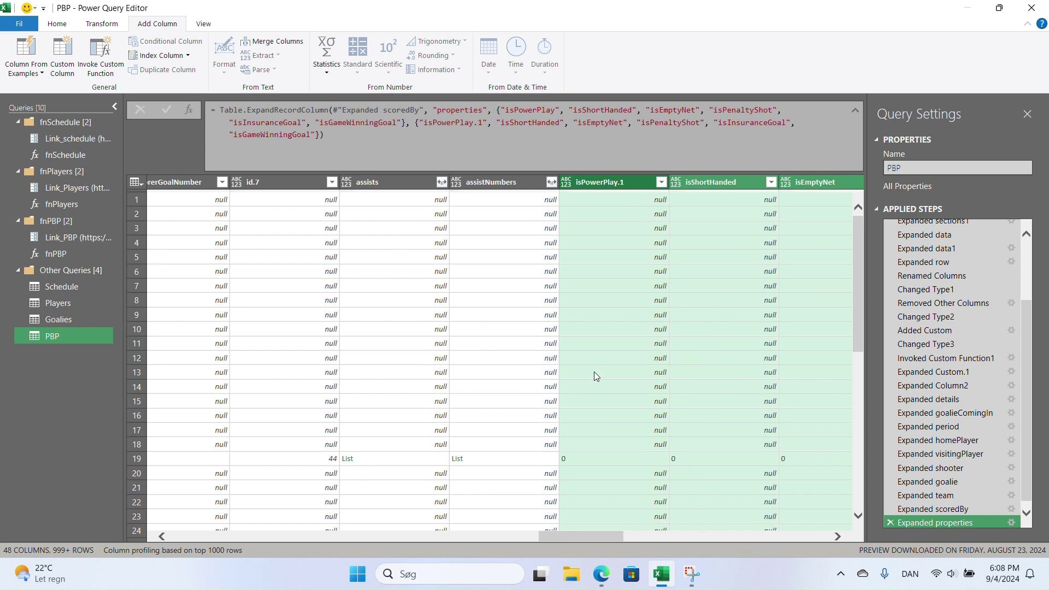
click(582, 530)
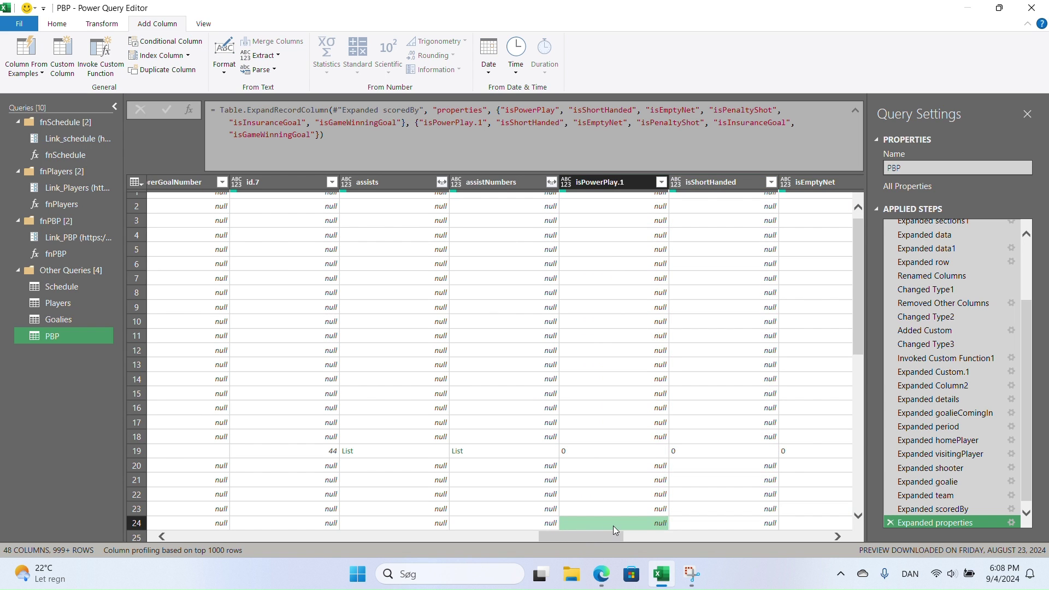
drag(587, 458, 695, 451)
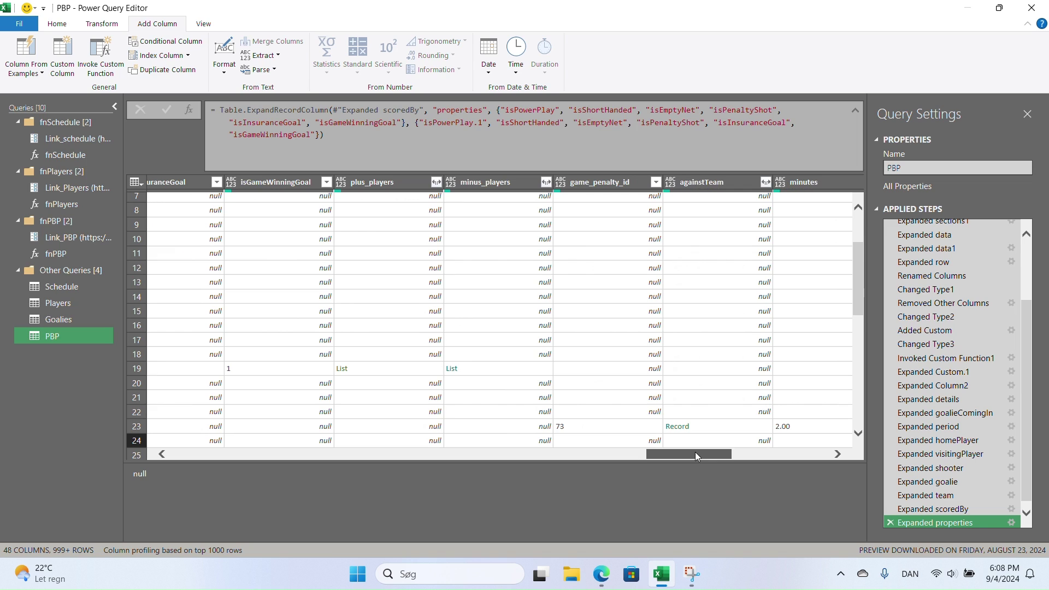
click(436, 183)
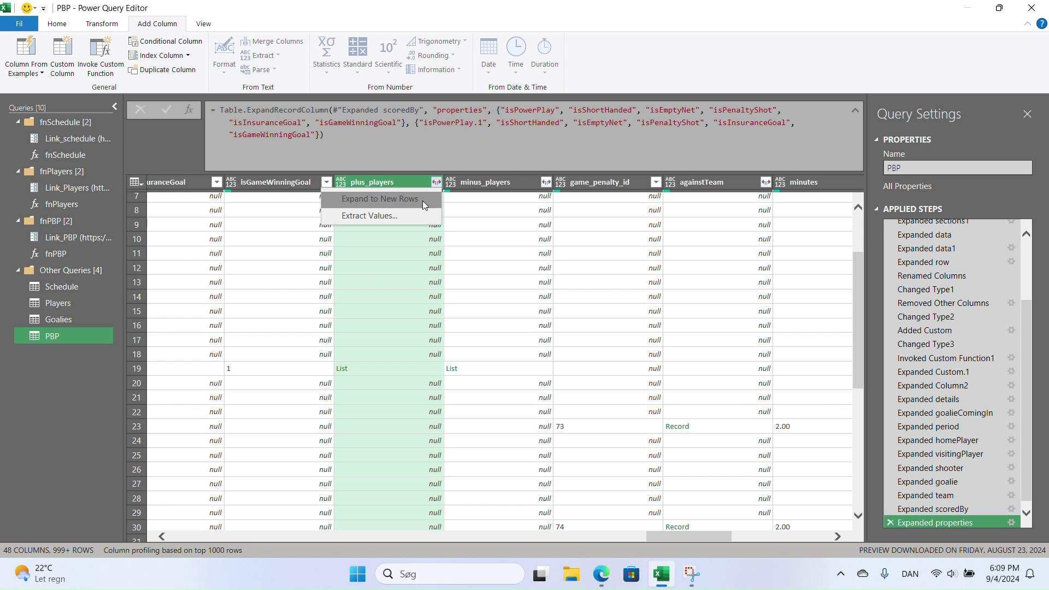
- Preview the row 19 plus_players list to see it holds Records
click(392, 369)
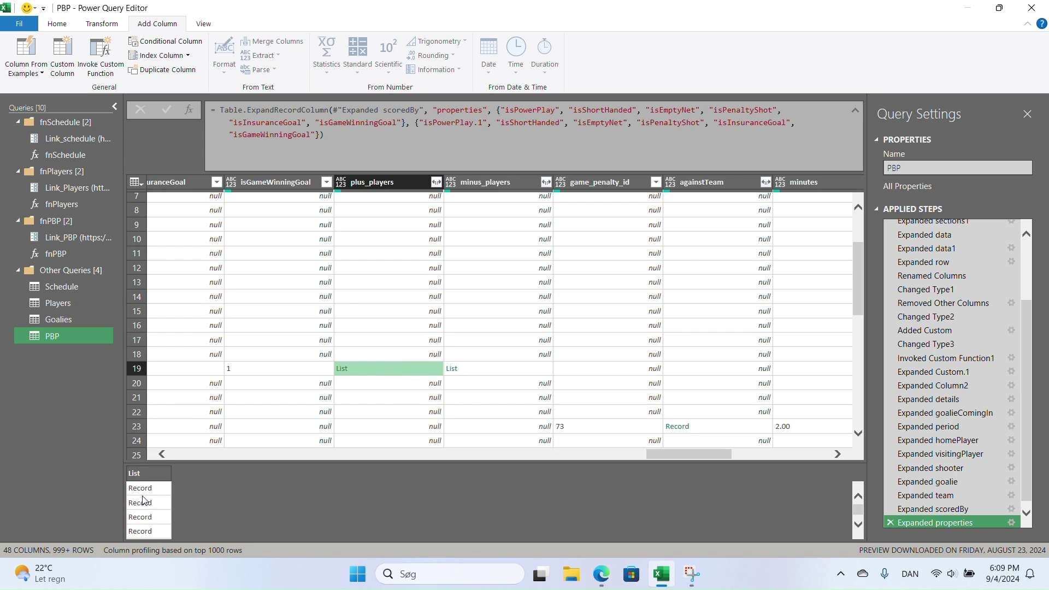
scroll(150, 489, down, 2)
scroll(150, 488, up, 2)
drag(725, 458, 767, 454)
- Expand againstTeam to keep only its id field, creating id.8
click(436, 182)
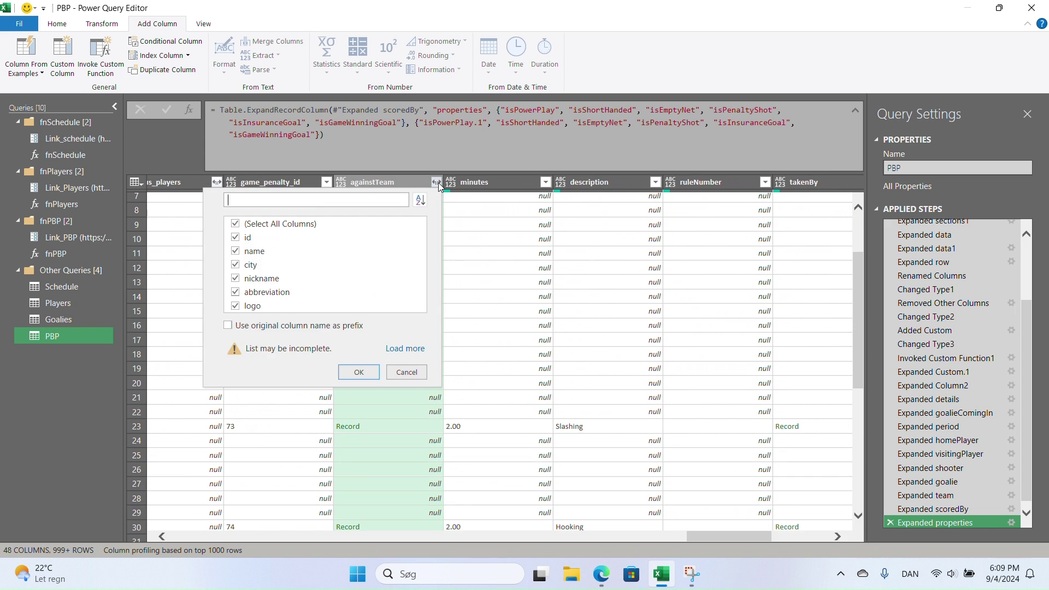
click(236, 223)
click(235, 237)
click(355, 369)
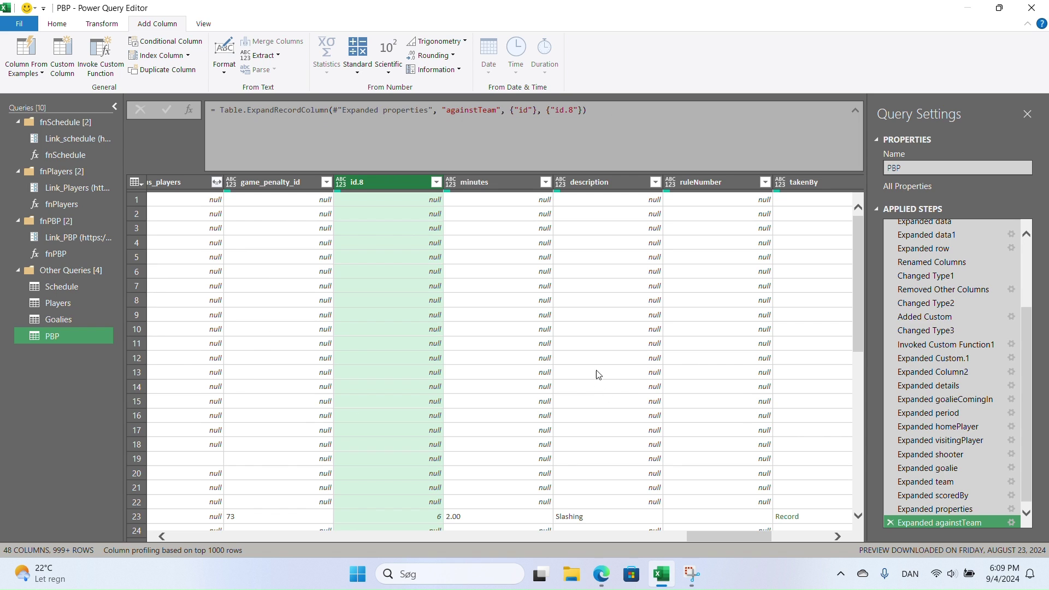
drag(688, 537, 726, 536)
- Expand takenBy and servedBy to their id fields, creating id.9 and id.10
click(568, 181)
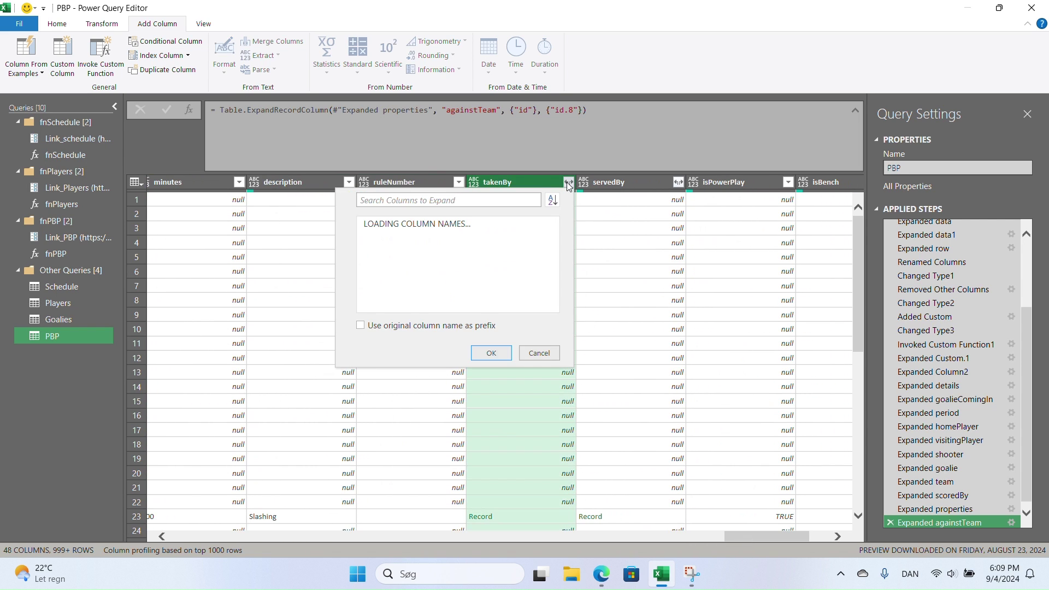
click(369, 224)
click(367, 237)
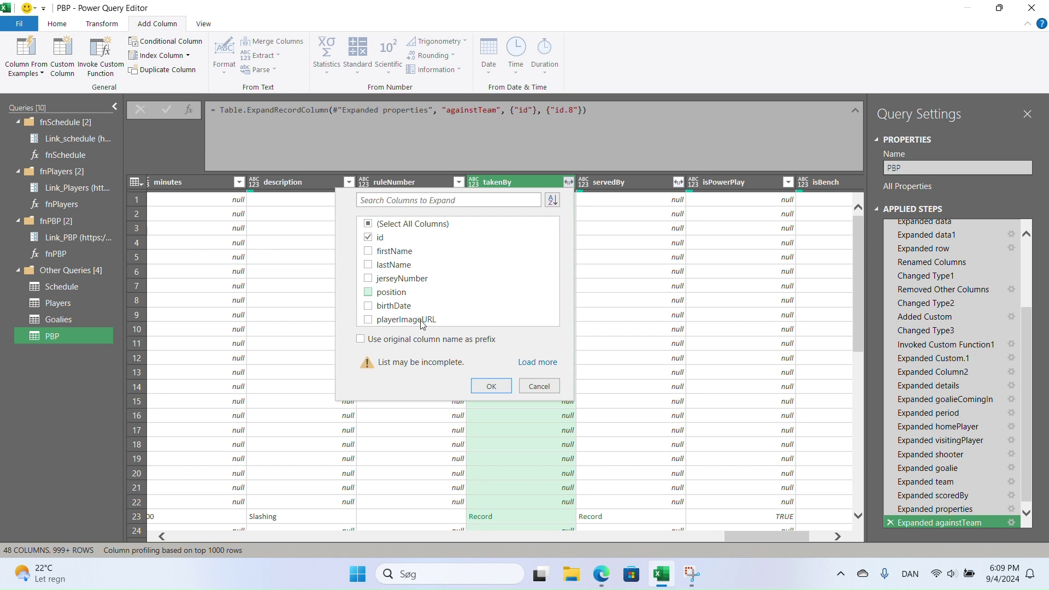
click(489, 389)
click(678, 182)
click(478, 224)
click(478, 237)
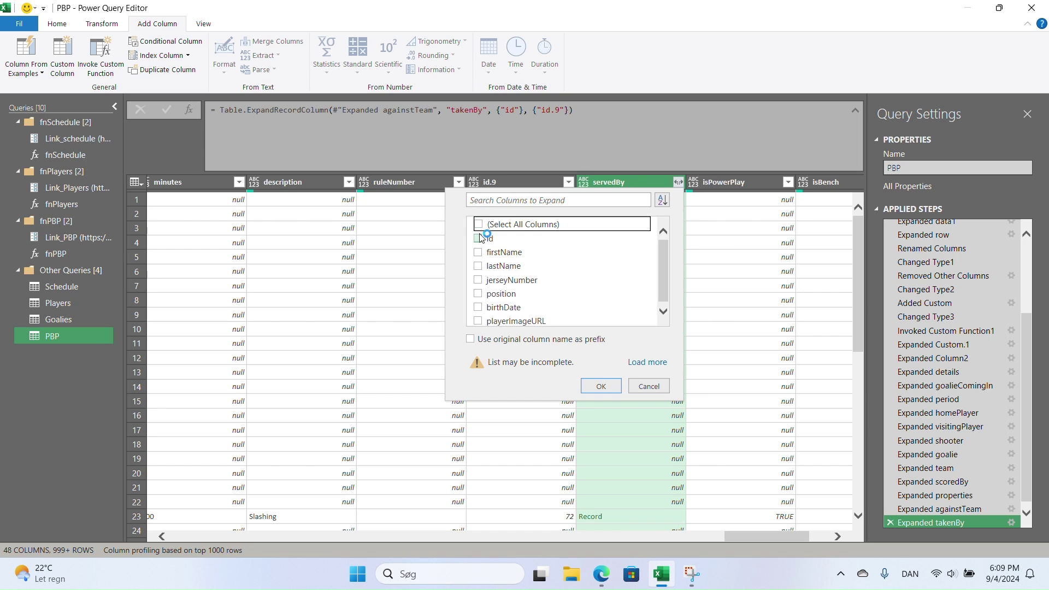
click(600, 385)
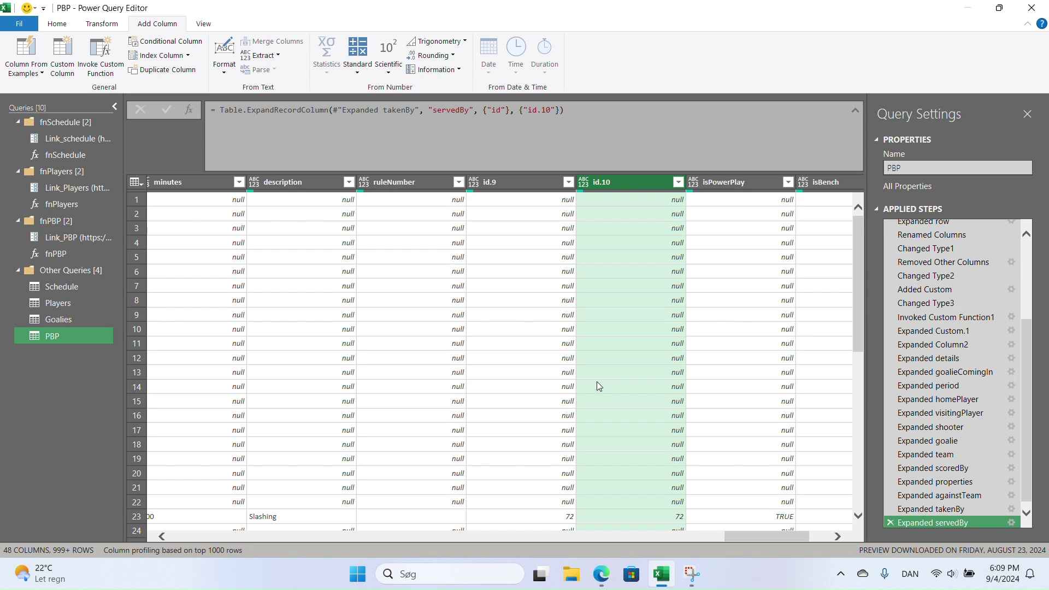
drag(775, 542, 799, 540)
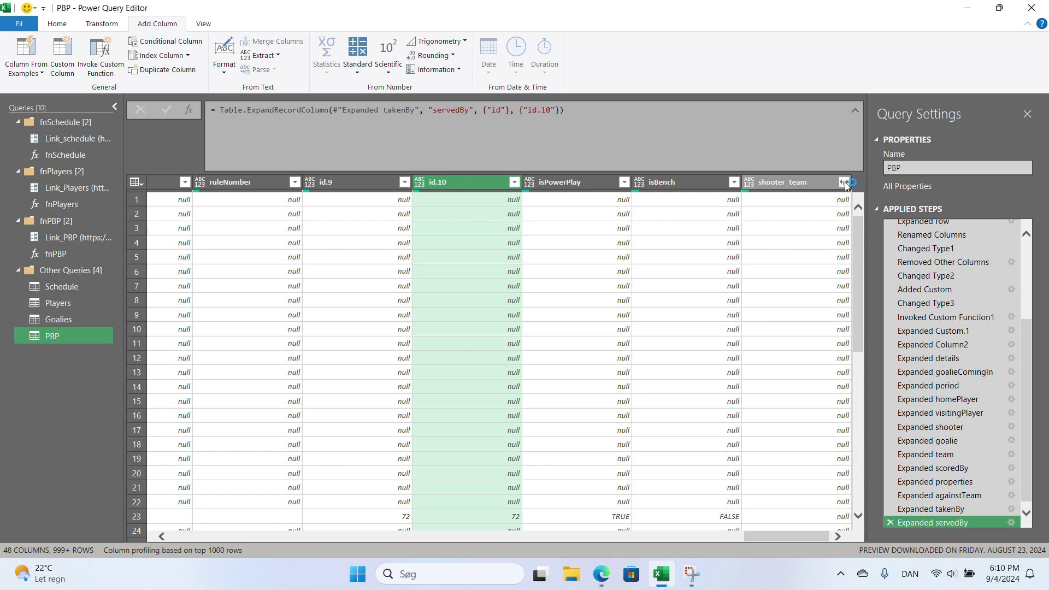
- Keep only the id field from shooter_team, adding column id.11, and scroll back left
click(844, 182)
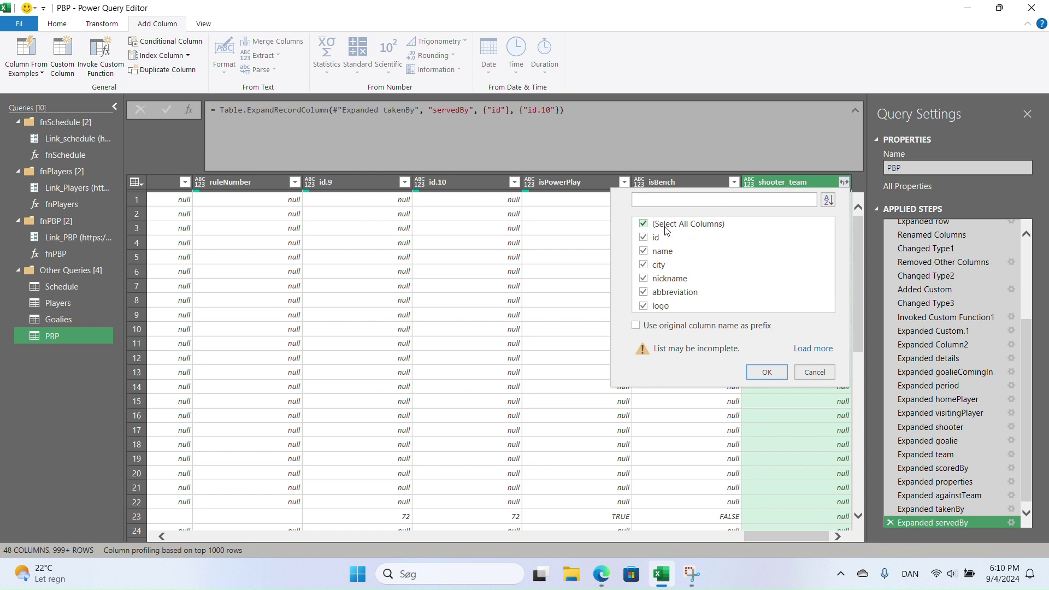
click(645, 224)
click(644, 238)
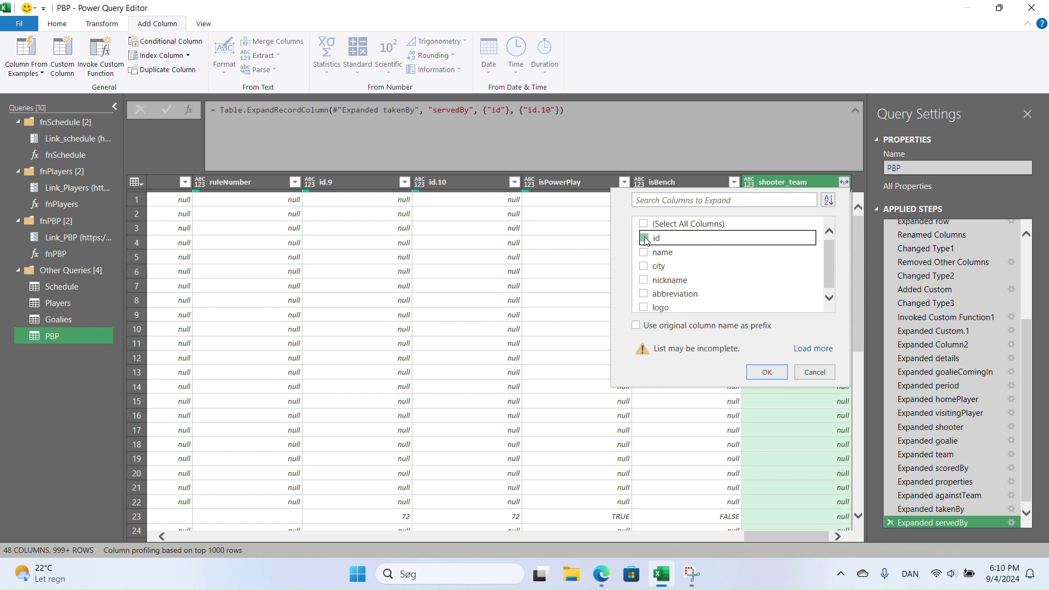
click(767, 372)
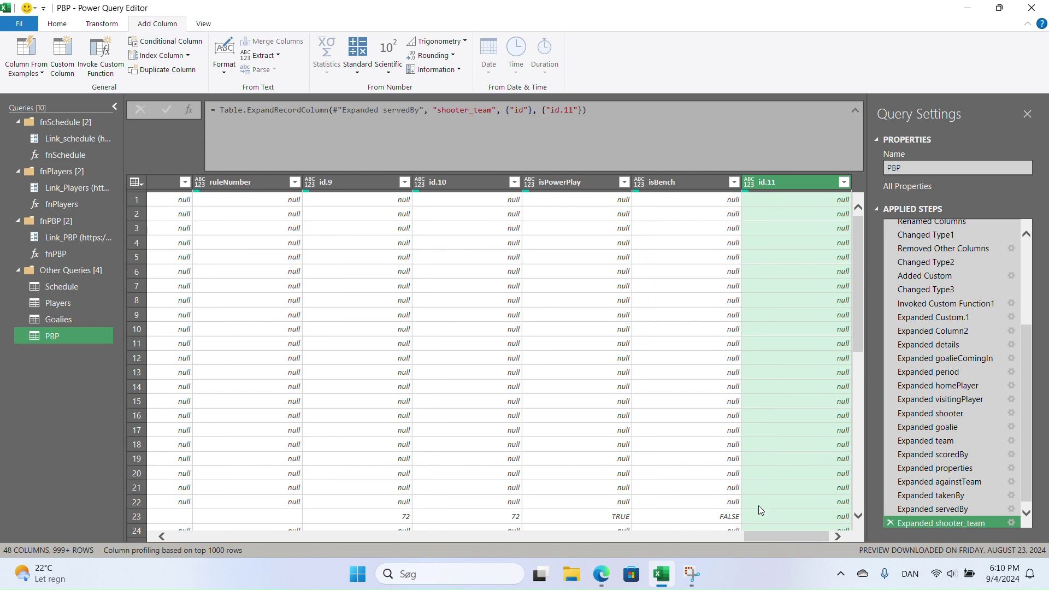
drag(785, 536, 311, 522)
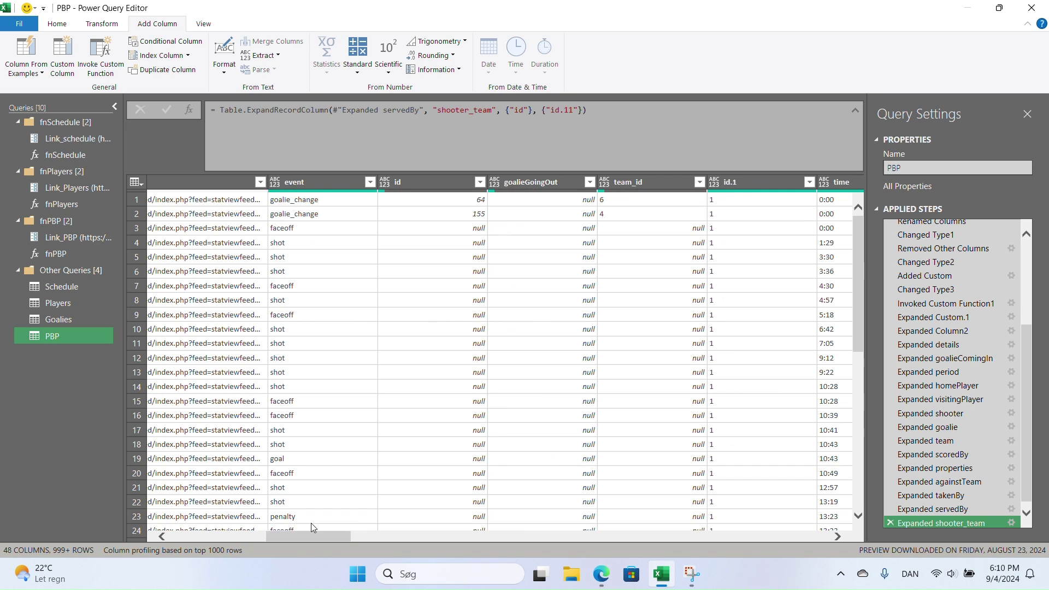
- Rename the id column to goalieComingIn
double_click(430, 182)
text(goalieComingIn)
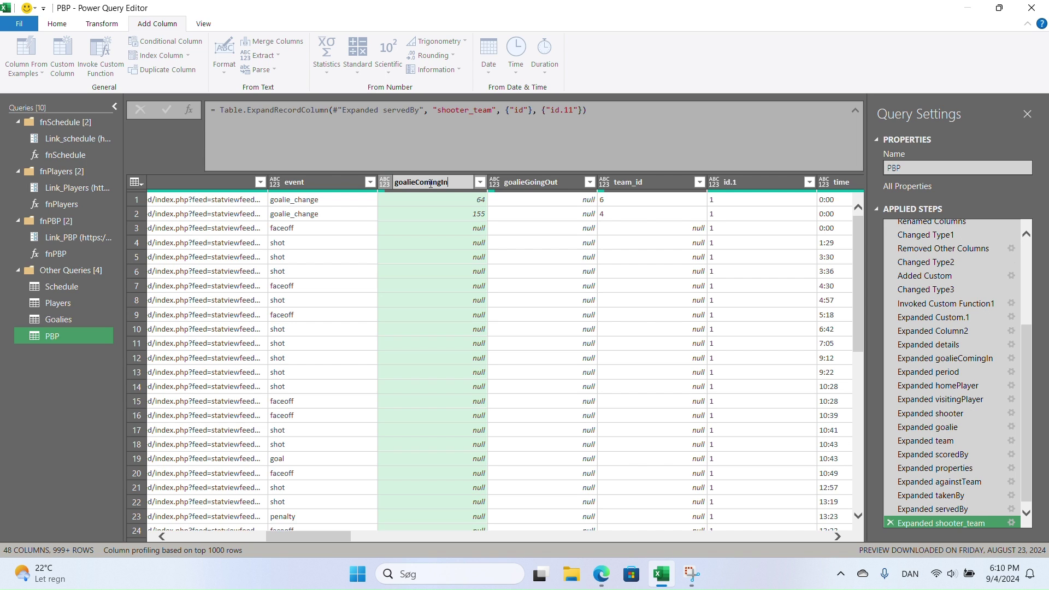
key(Return)
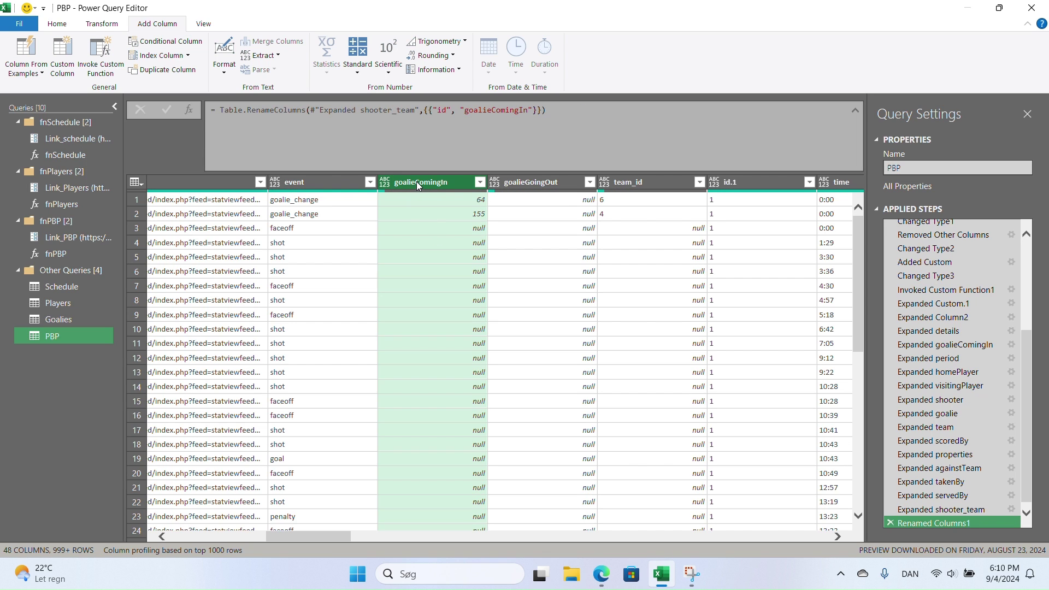
click(589, 182)
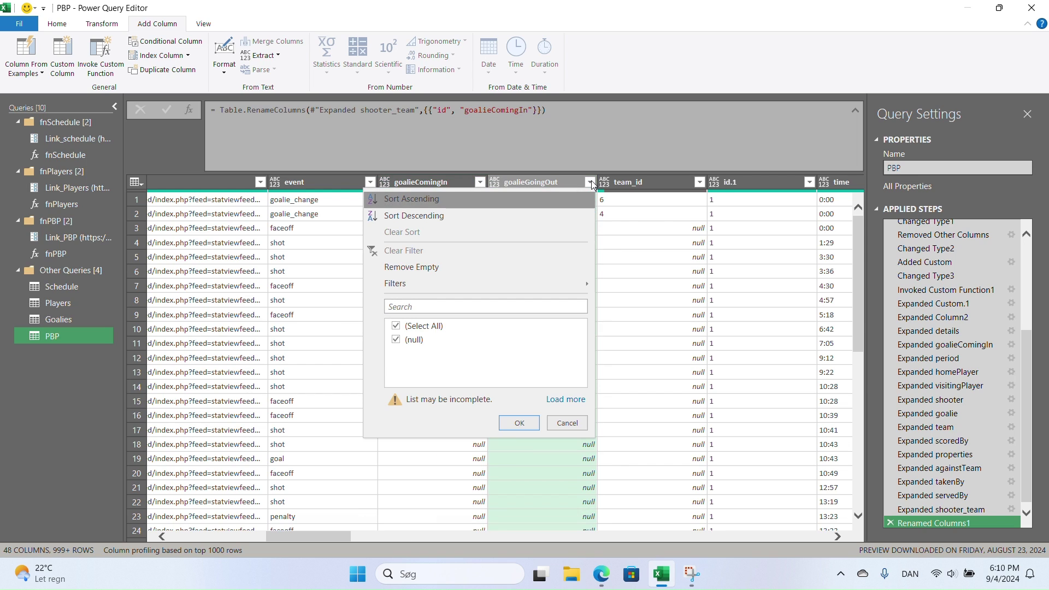
click(590, 182)
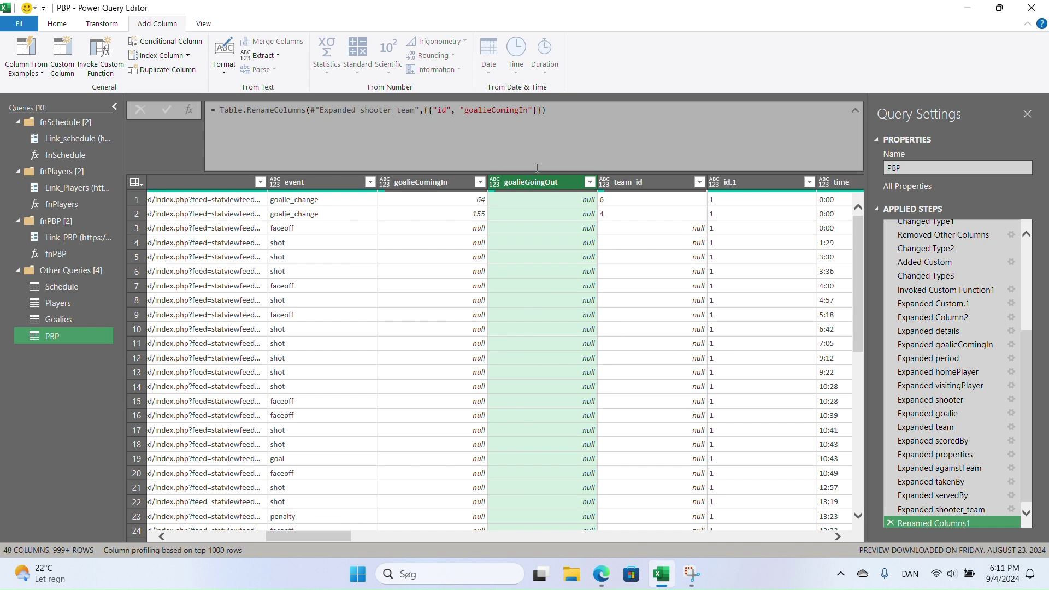
drag(320, 533, 348, 533)
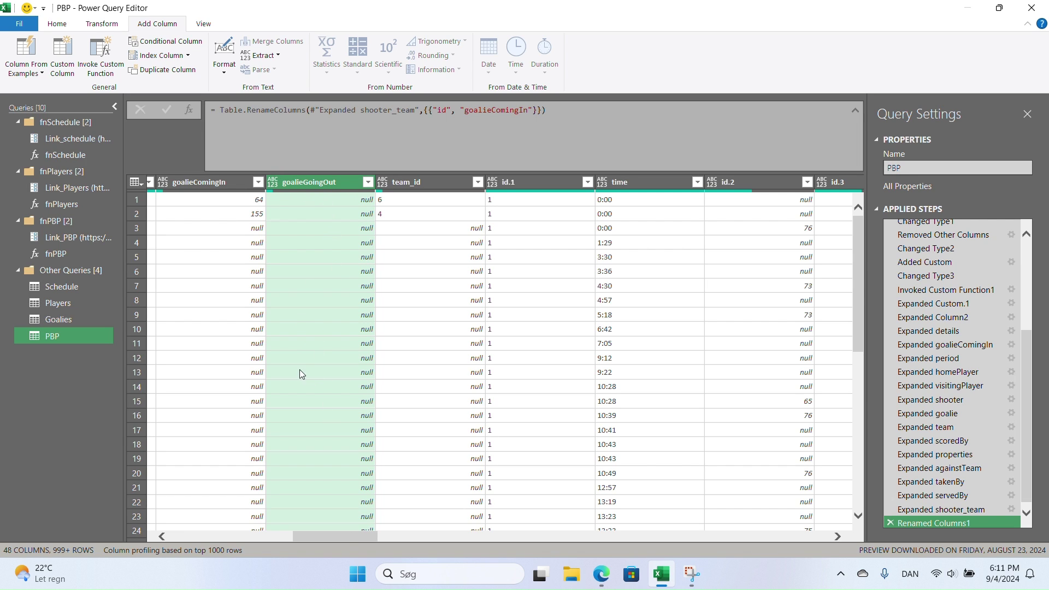
- Rename id.1, id.2 and id.3 to Period, HomePlayerFO and AwayPlayerFO
double_click(526, 180)
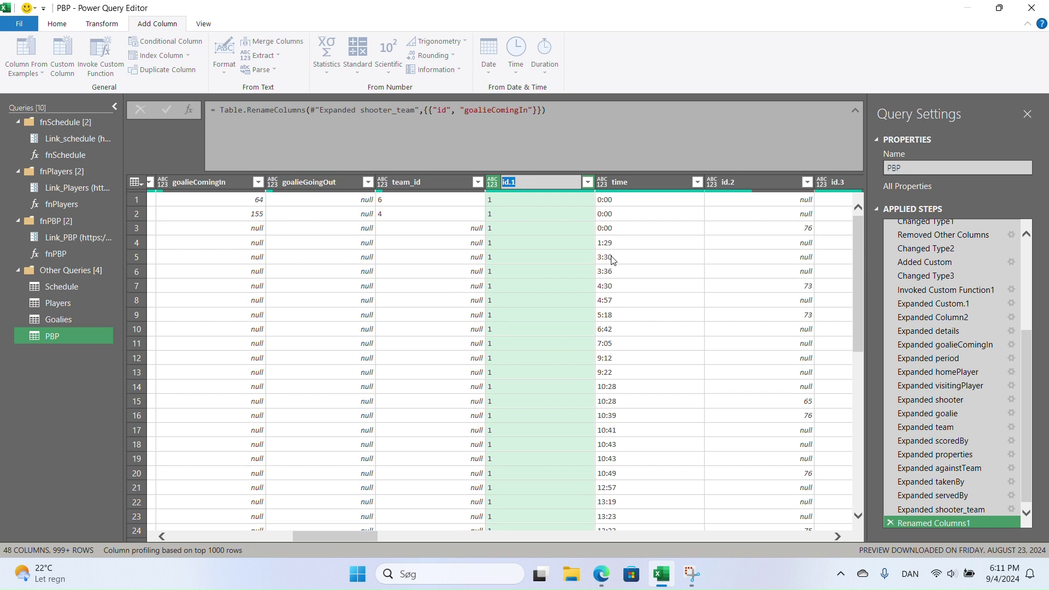
text(Period)
key(Return)
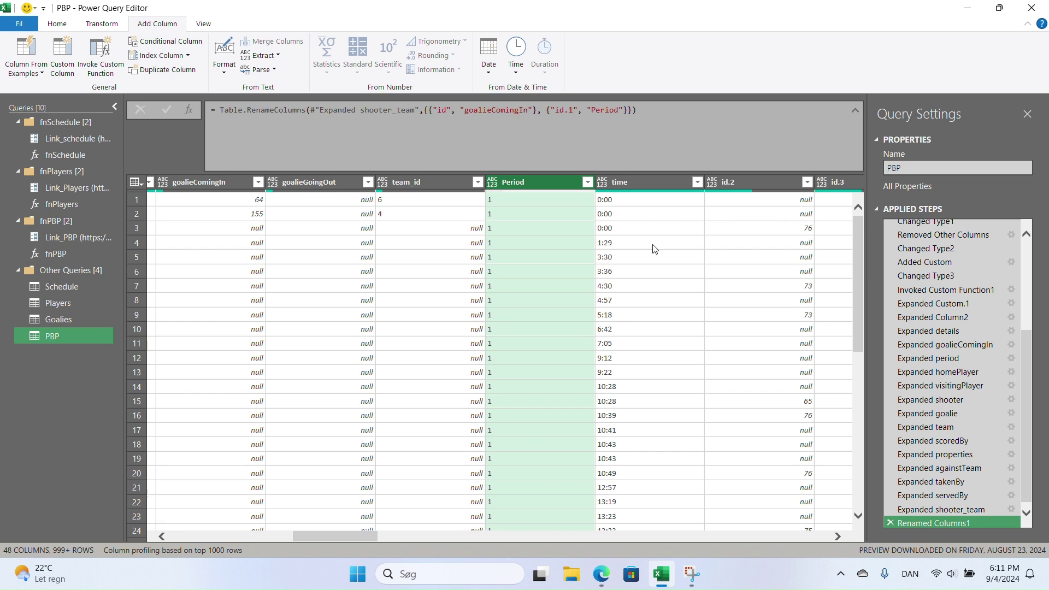
double_click(753, 186)
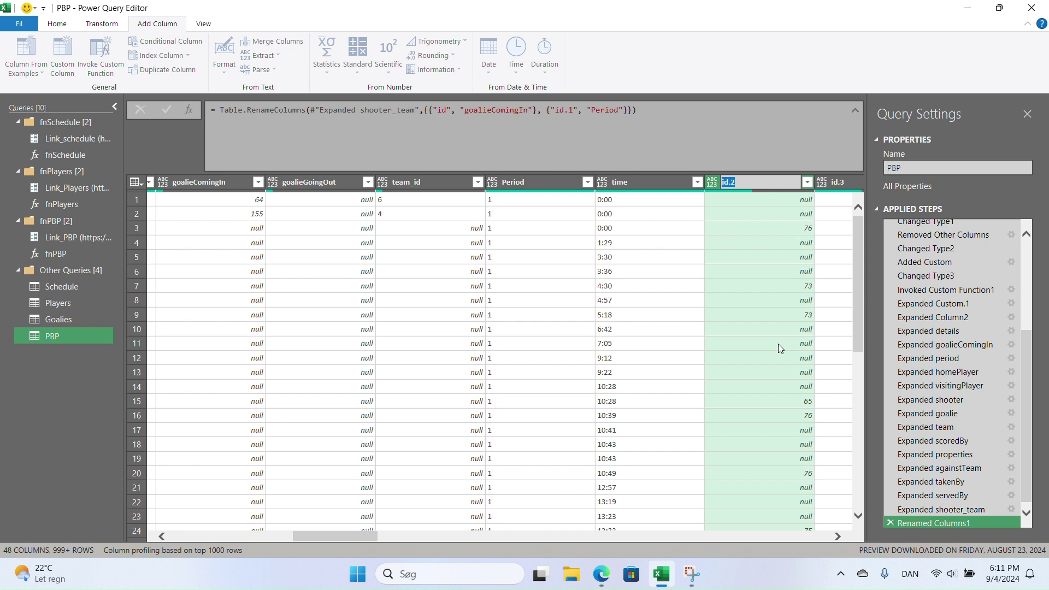
text(HomePlayerFO)
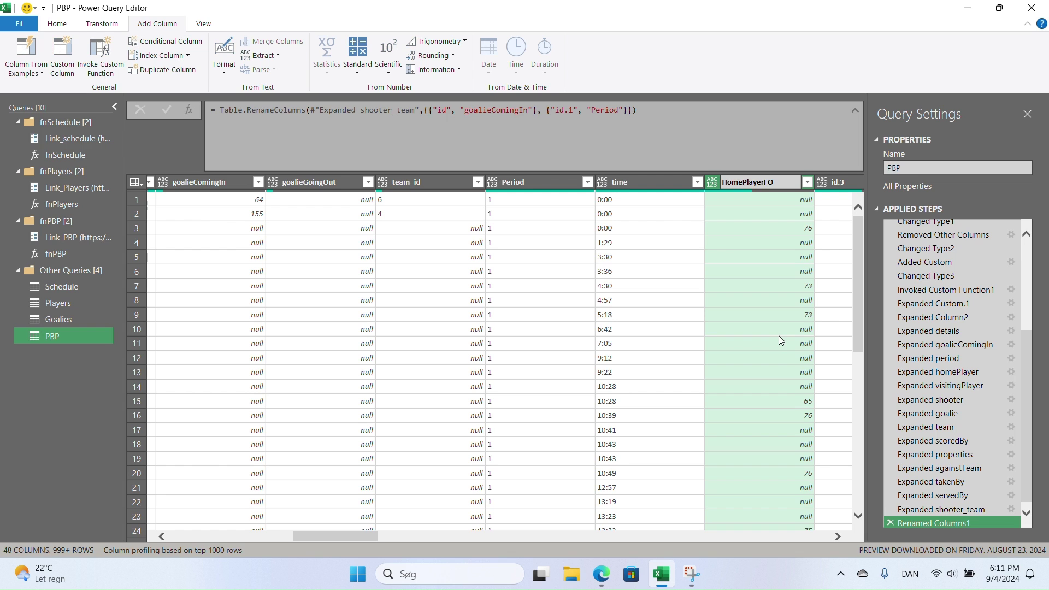
key(Return)
drag(339, 535, 403, 539)
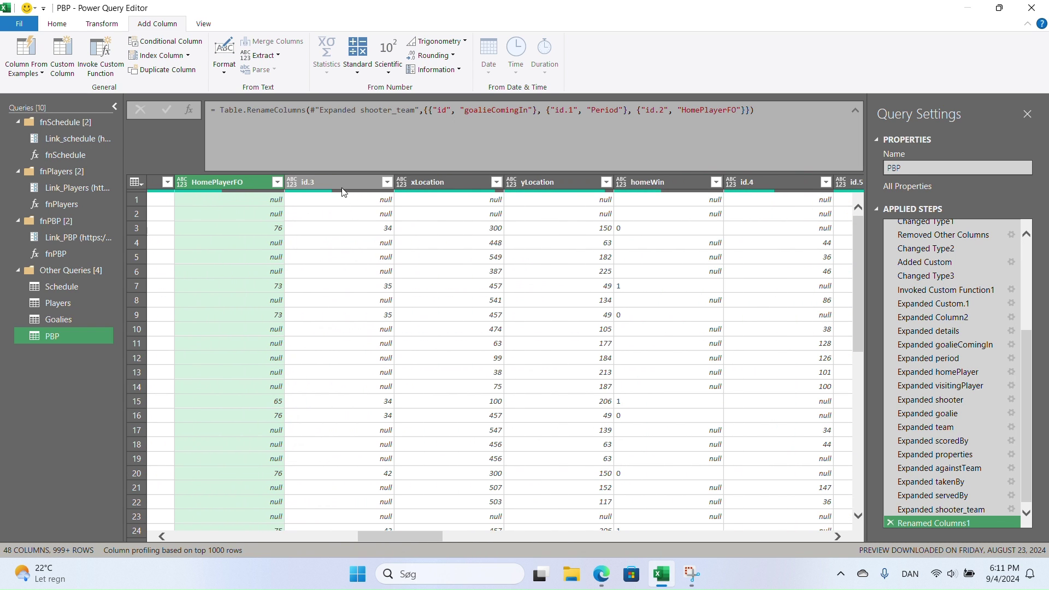
double_click(342, 187)
text(AwayPlayerFO)
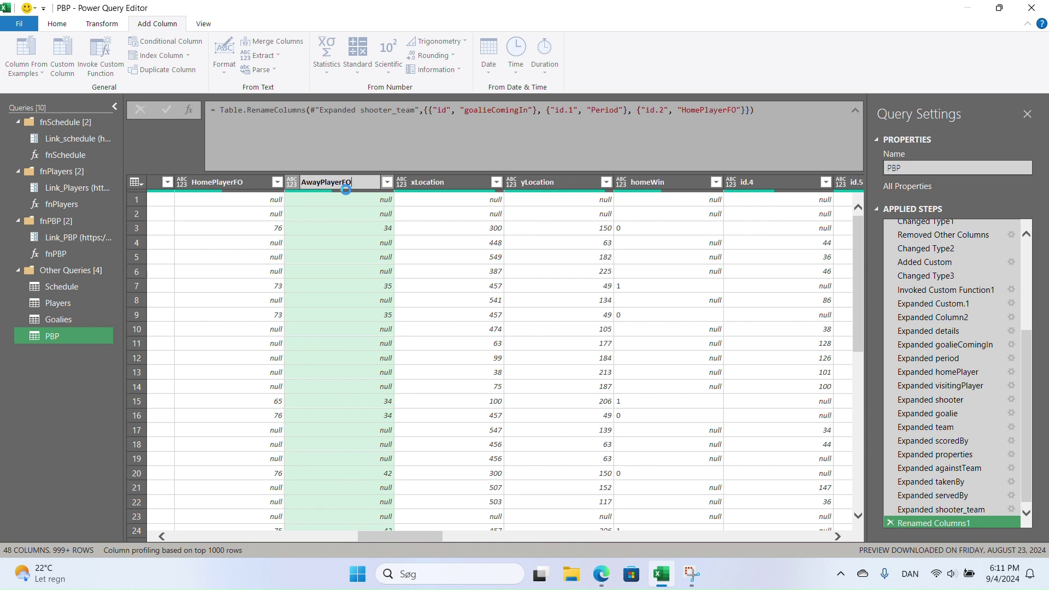
key(Return)
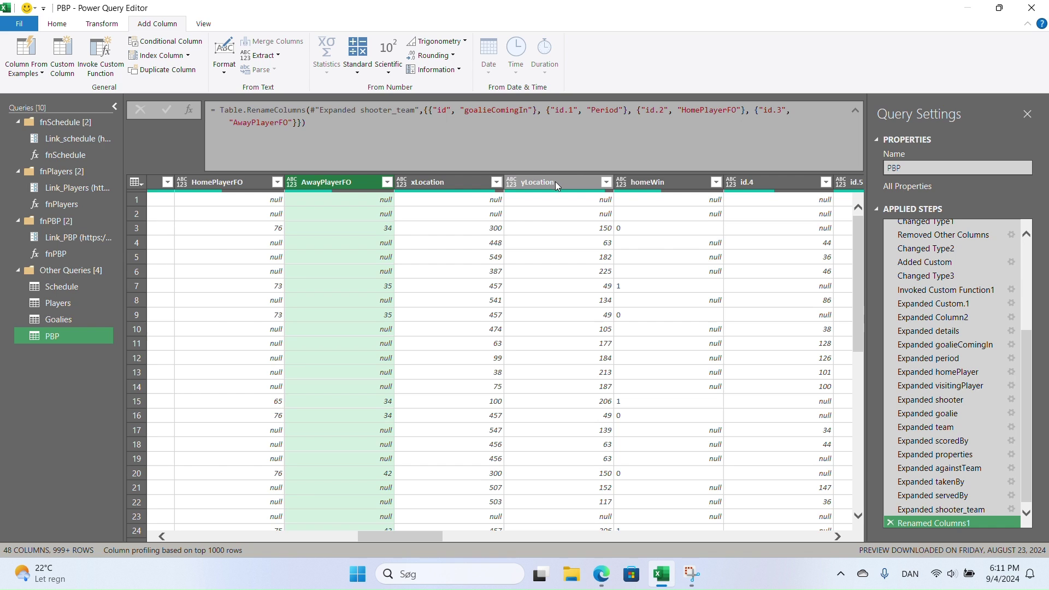
- Rename id.4 to Shooter and id.5 to Goalie
click(780, 182)
double_click(778, 178)
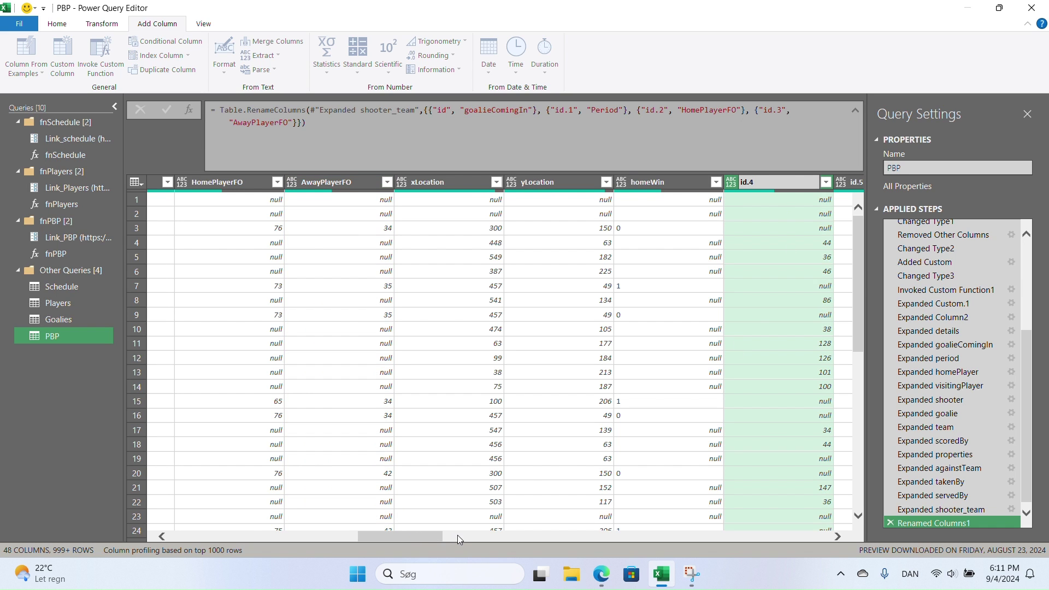
drag(429, 537, 490, 538)
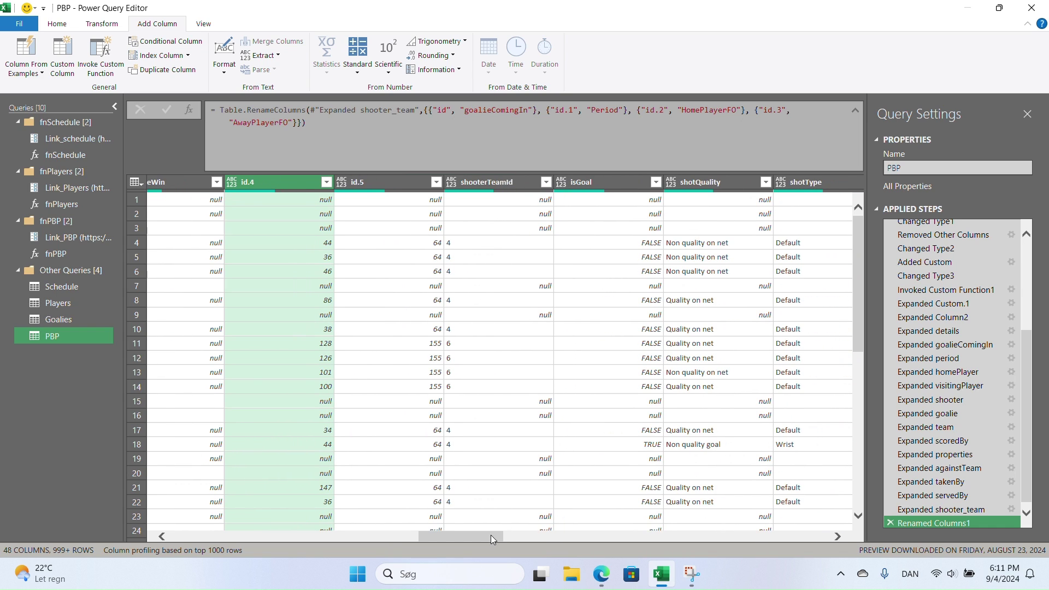
double_click(271, 181)
text(shooter)
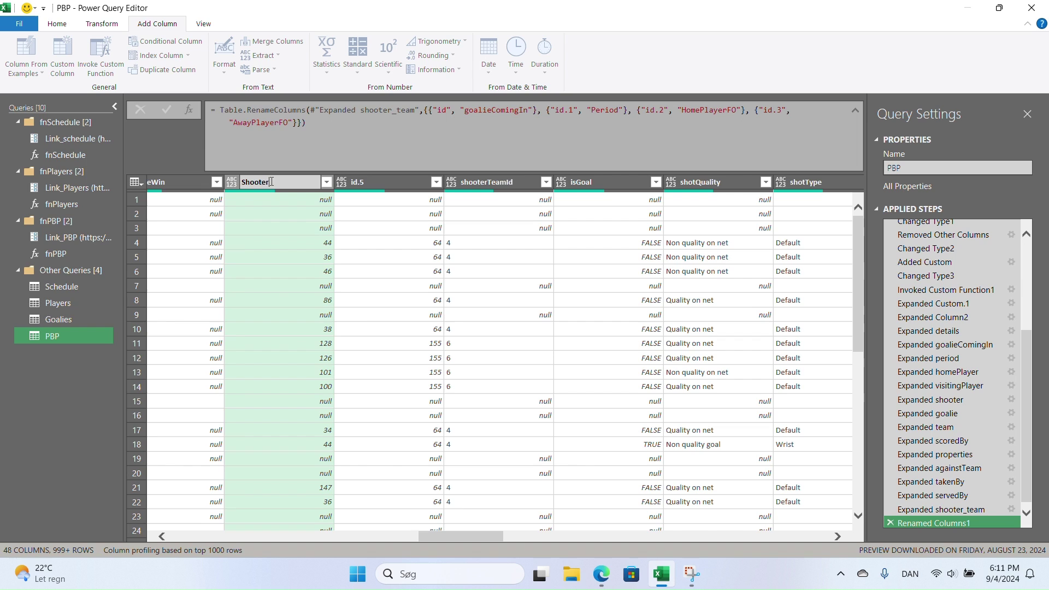
key(Return)
double_click(395, 180)
text(Goalie)
key(Return)
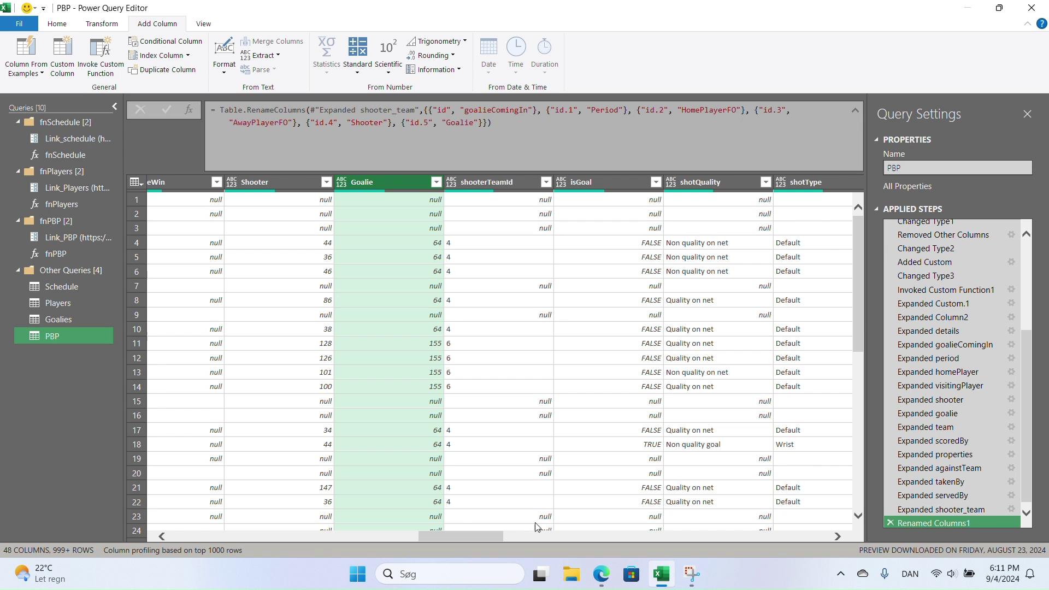
drag(501, 535, 570, 541)
- Rename id.6 to ScorerTeam and id.7 to Scorer
double_click(382, 182)
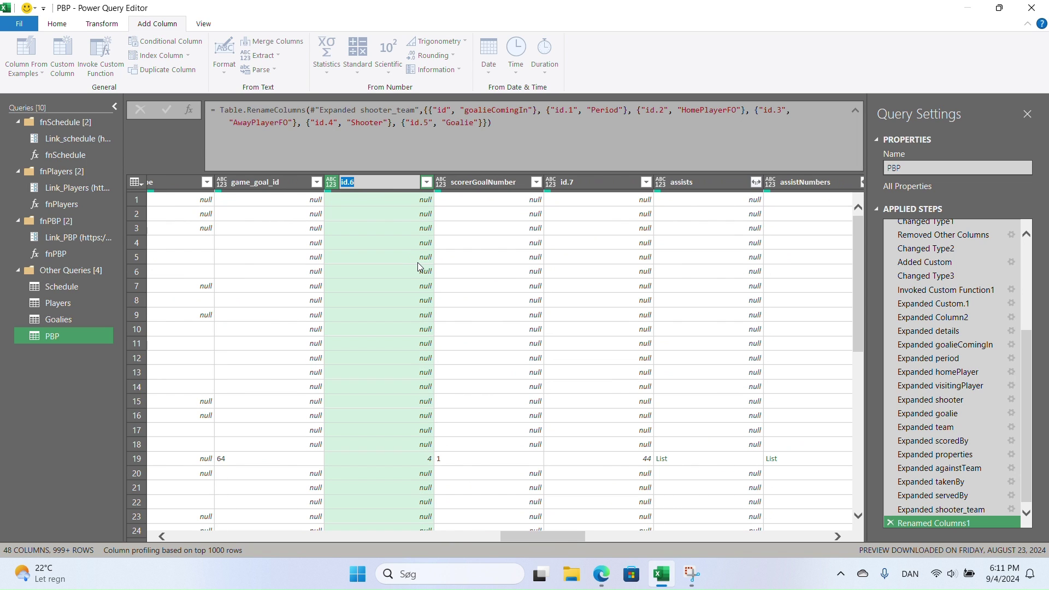
text(ScorerTeam)
key(Return)
double_click(577, 182)
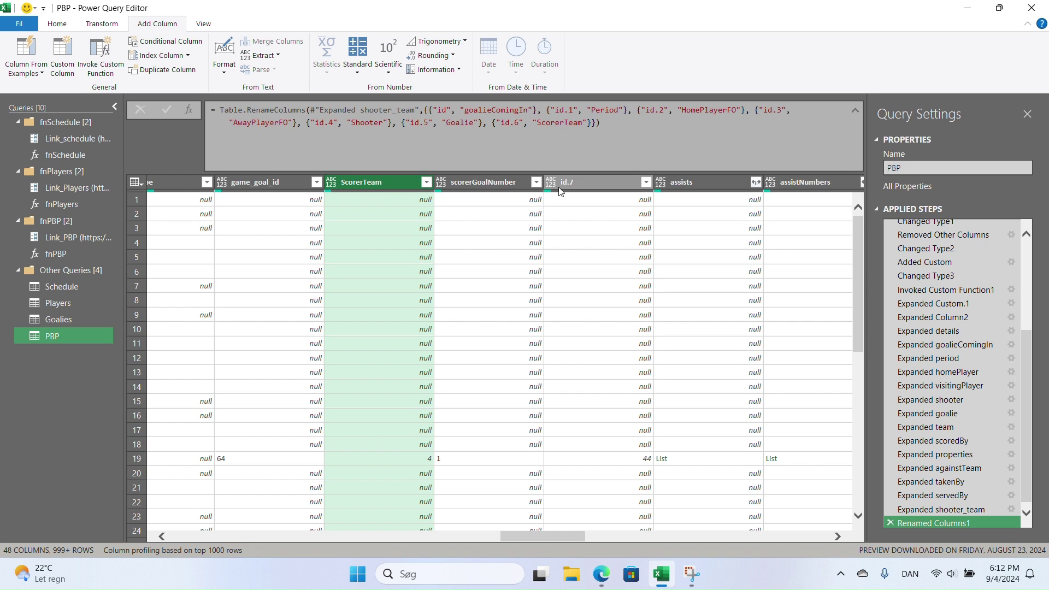
text(Scorer)
key(Return)
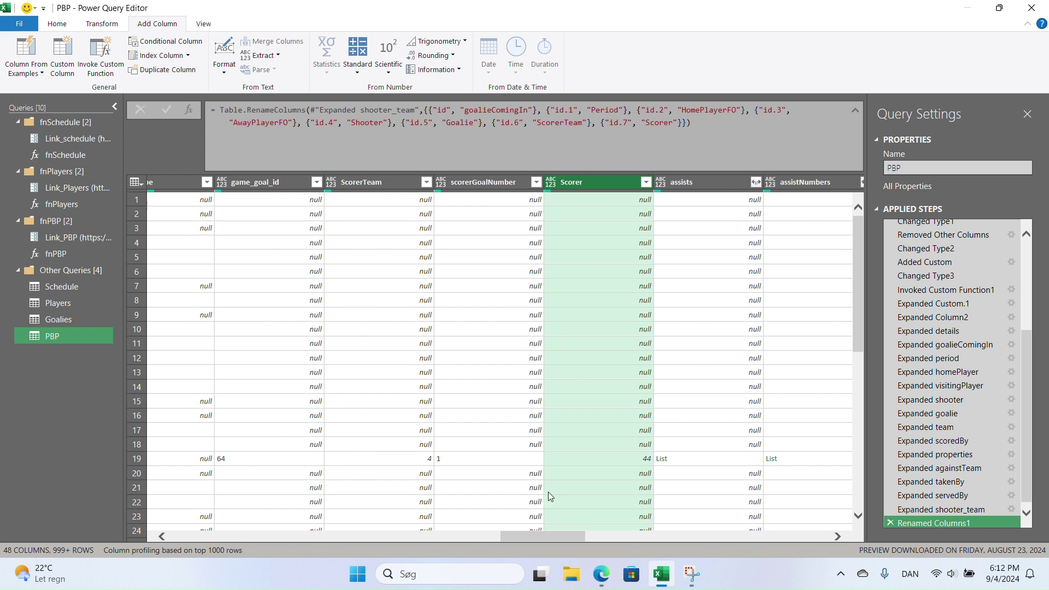
drag(549, 533, 627, 534)
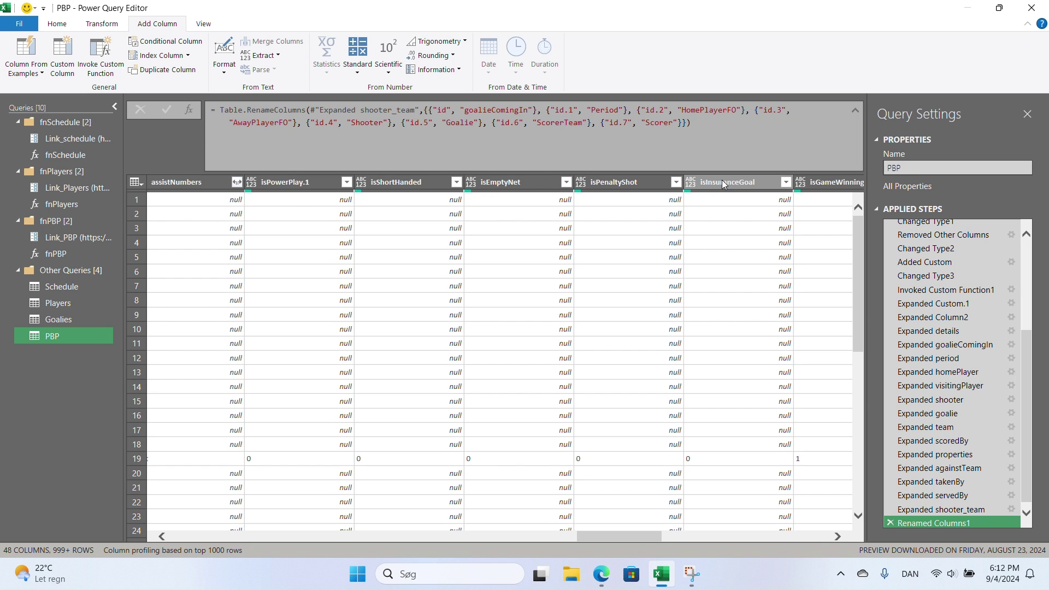
- Rename the goal-type flag columns to PPG, SHG, ENG, PSG and GWG
double_click(298, 181)
text(PPG)
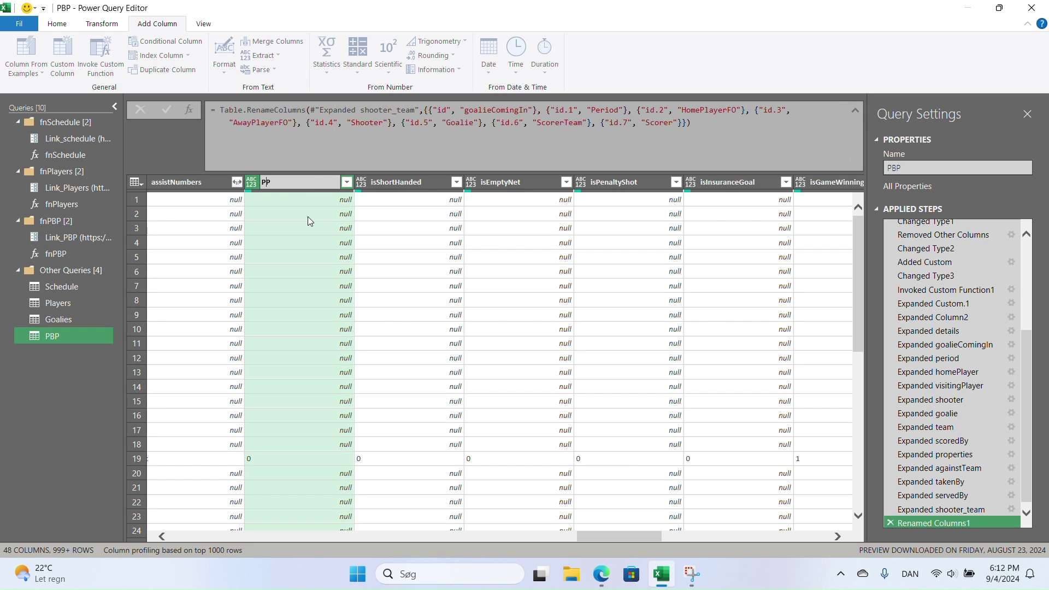
key(Return)
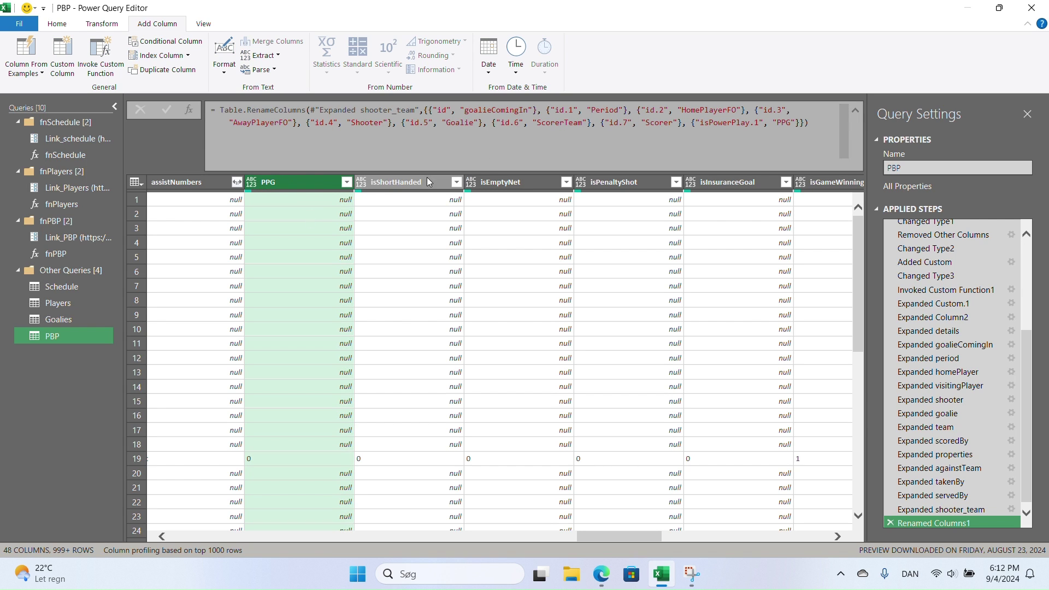
double_click(427, 182)
text(SHG)
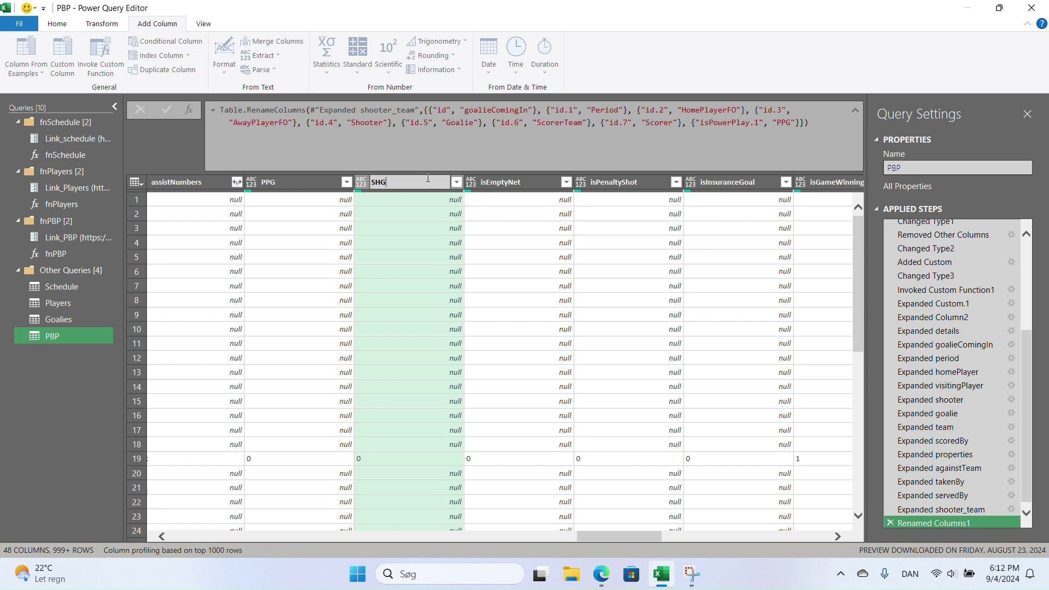
key(Return)
double_click(519, 183)
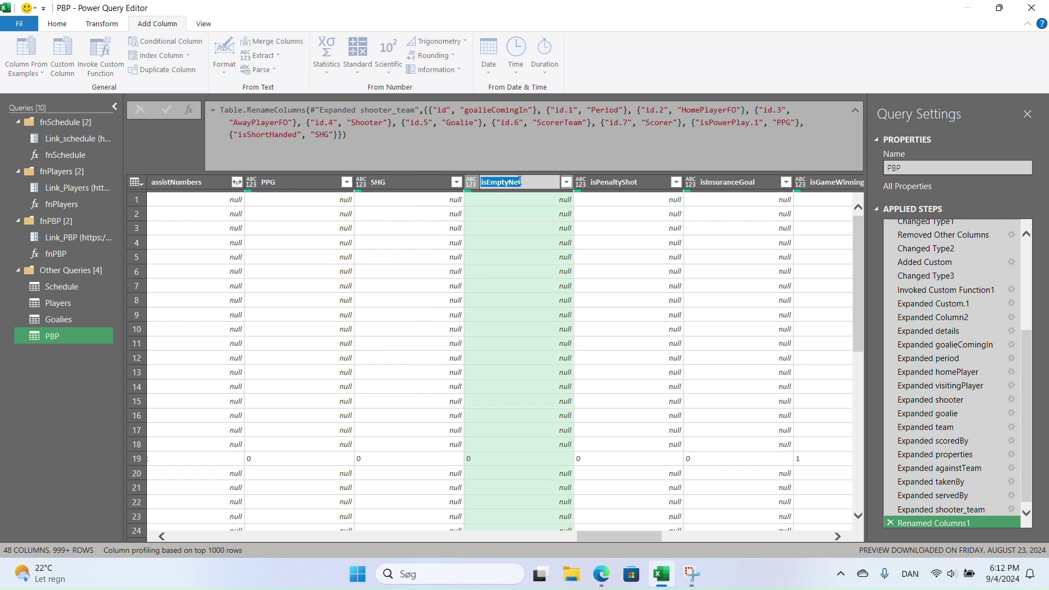
text(ENG)
key(Return)
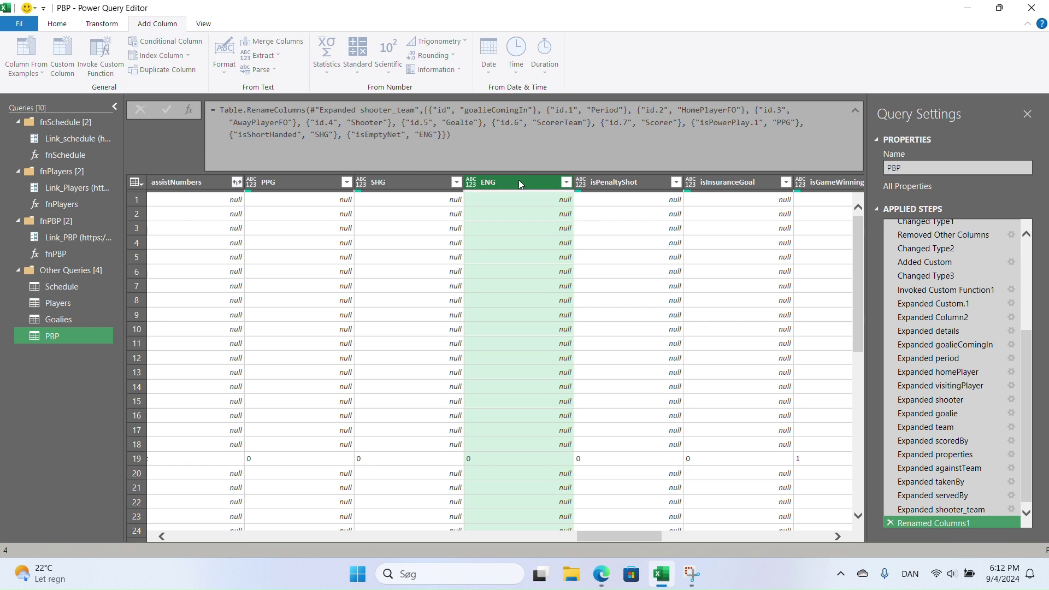
double_click(607, 183)
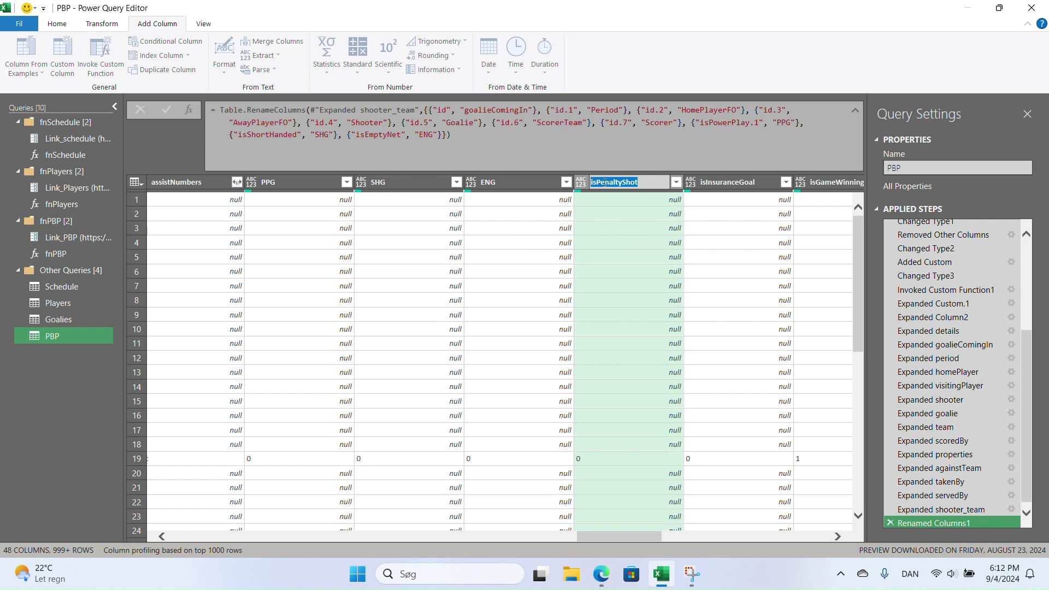
text(PSG)
key(Return)
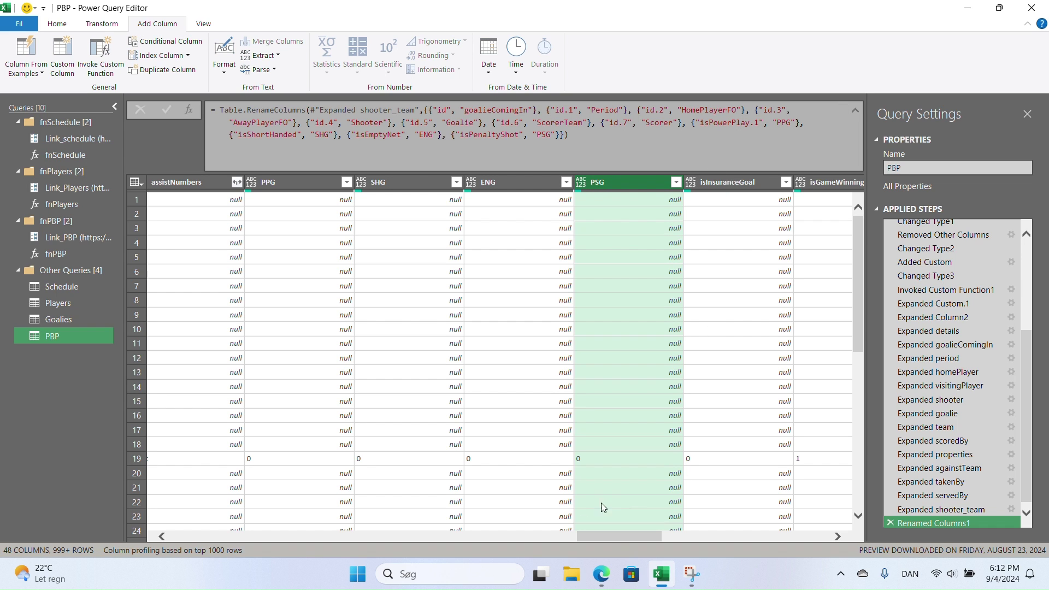
drag(611, 536, 667, 537)
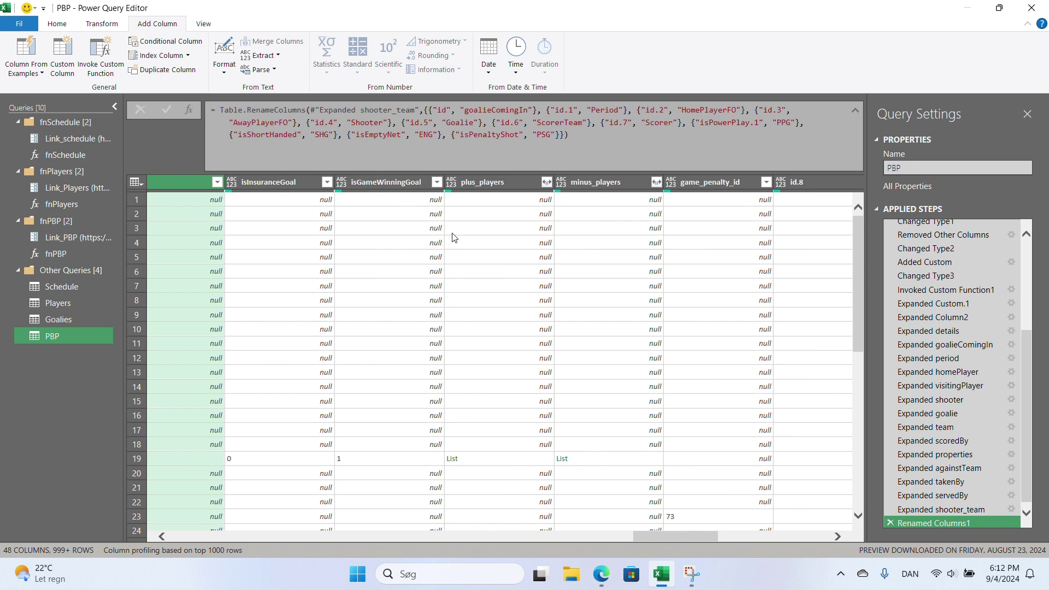
double_click(385, 182)
text(GWG)
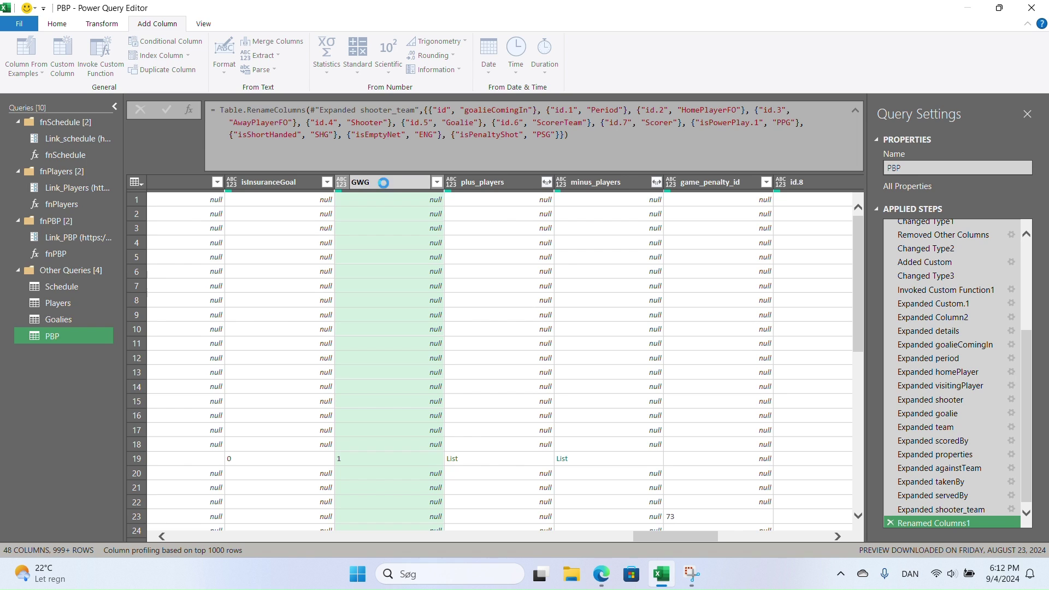
key(Return)
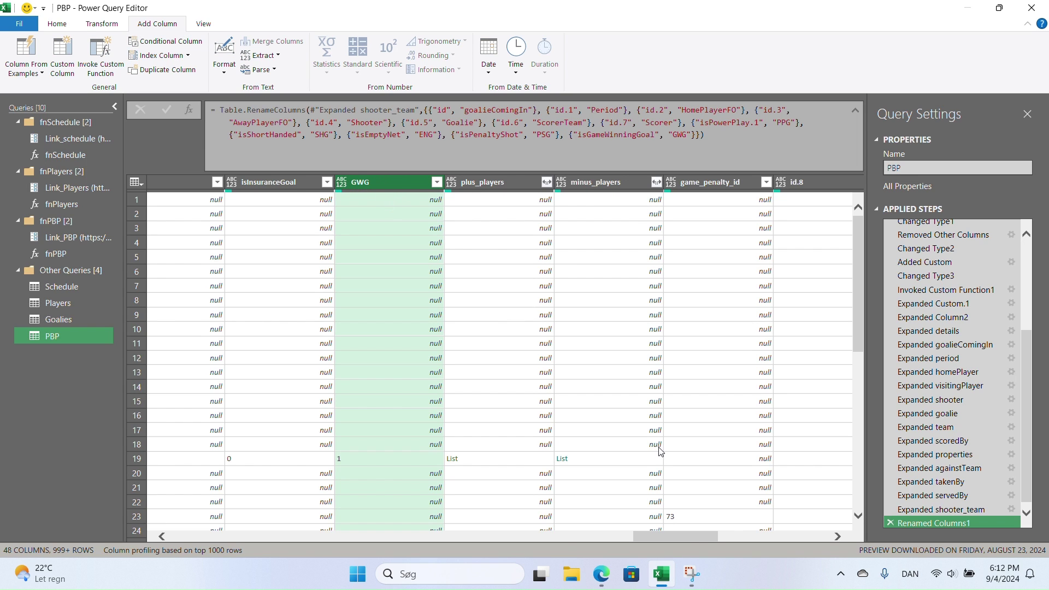
drag(692, 537, 733, 541)
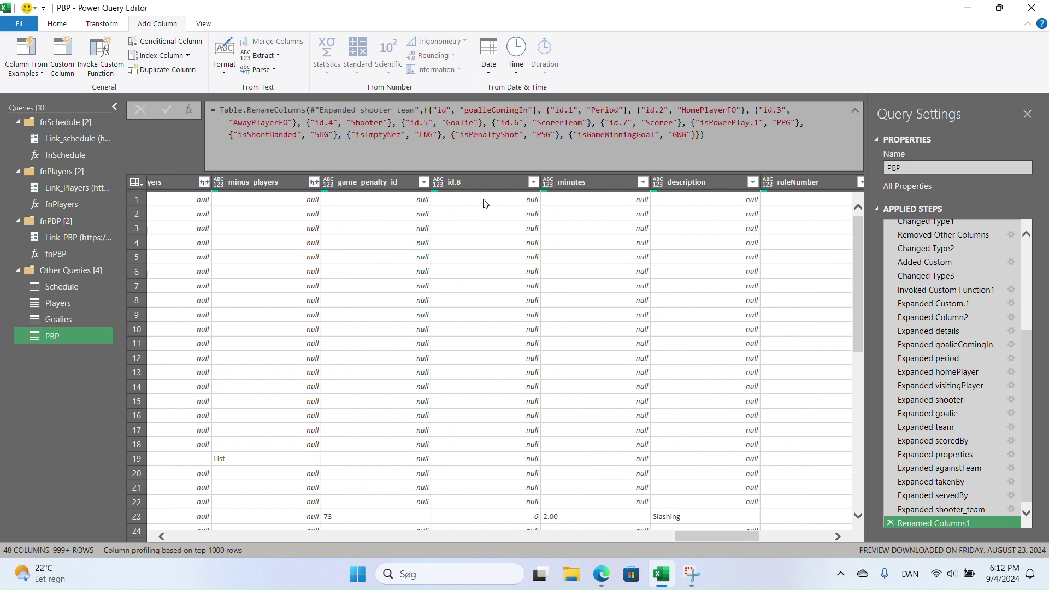
- Rename id.8 to PenTeam and id.9 to TakenBy
double_click(482, 183)
text(Pe)
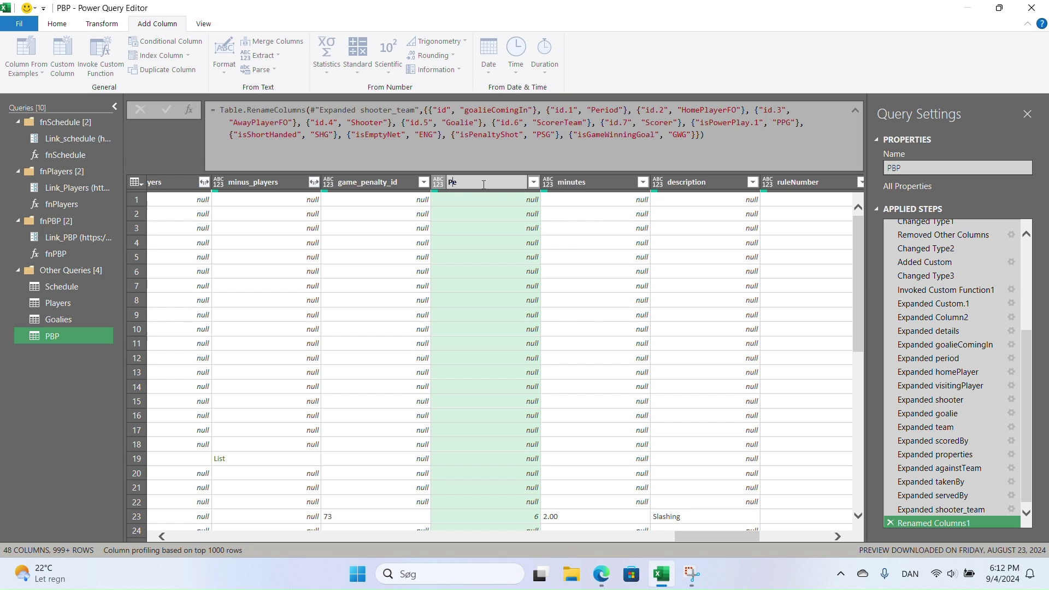
text(nTeam)
key(Return)
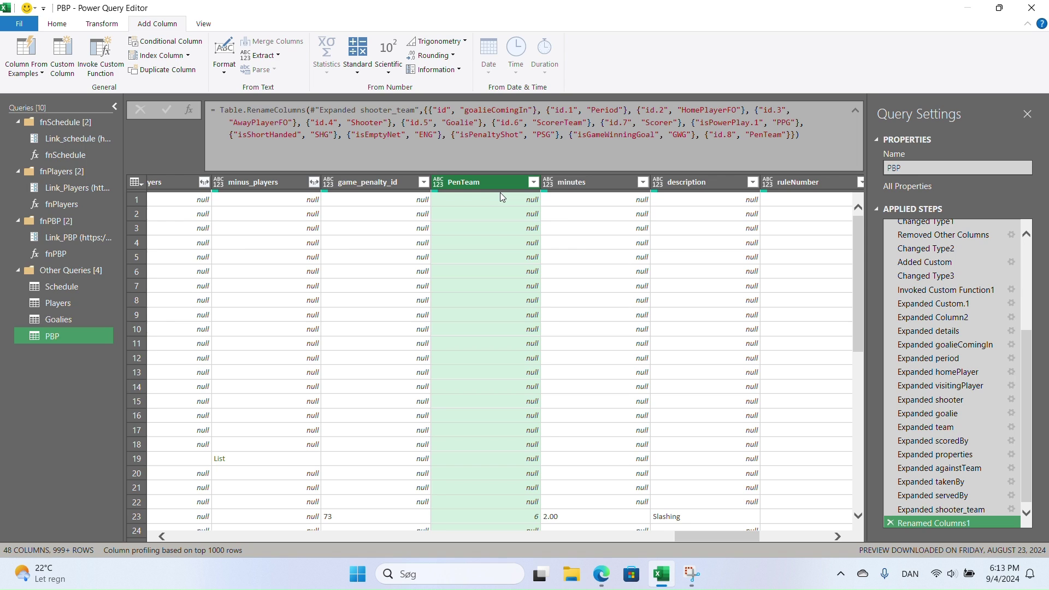
mouse_move(499, 192)
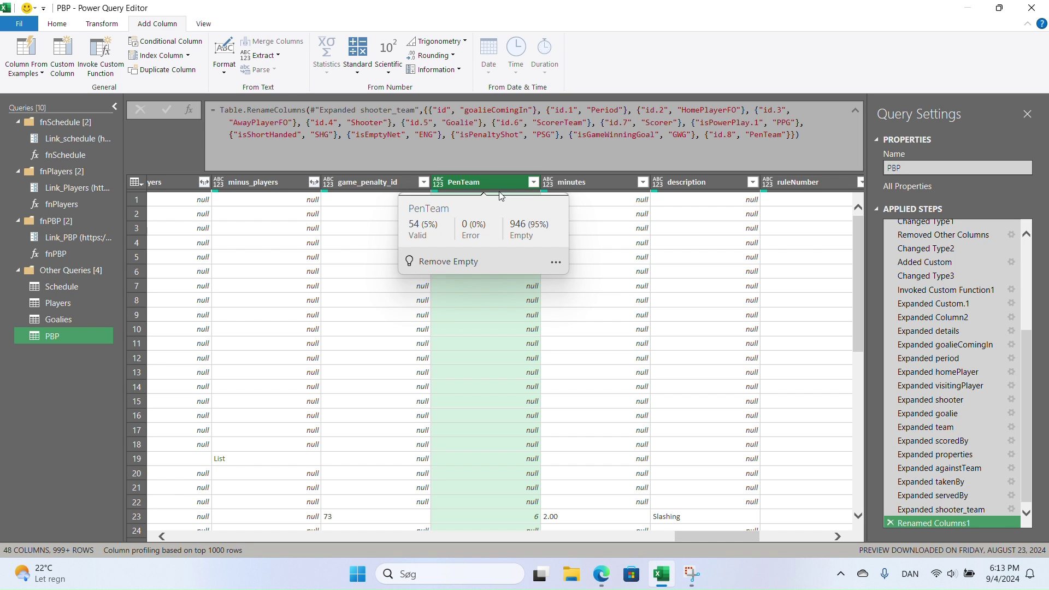
drag(731, 540, 795, 533)
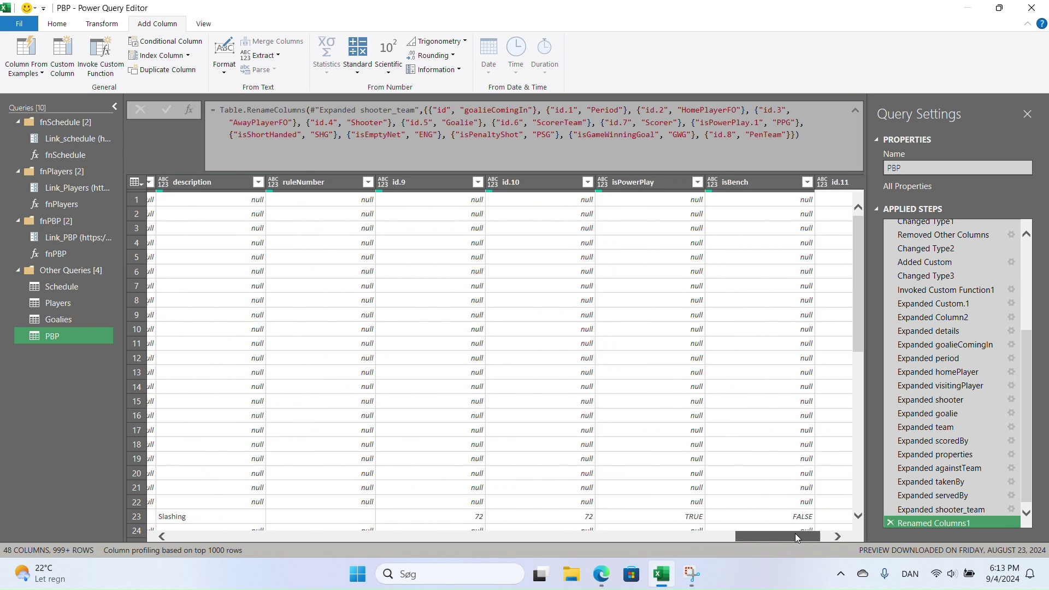
double_click(394, 176)
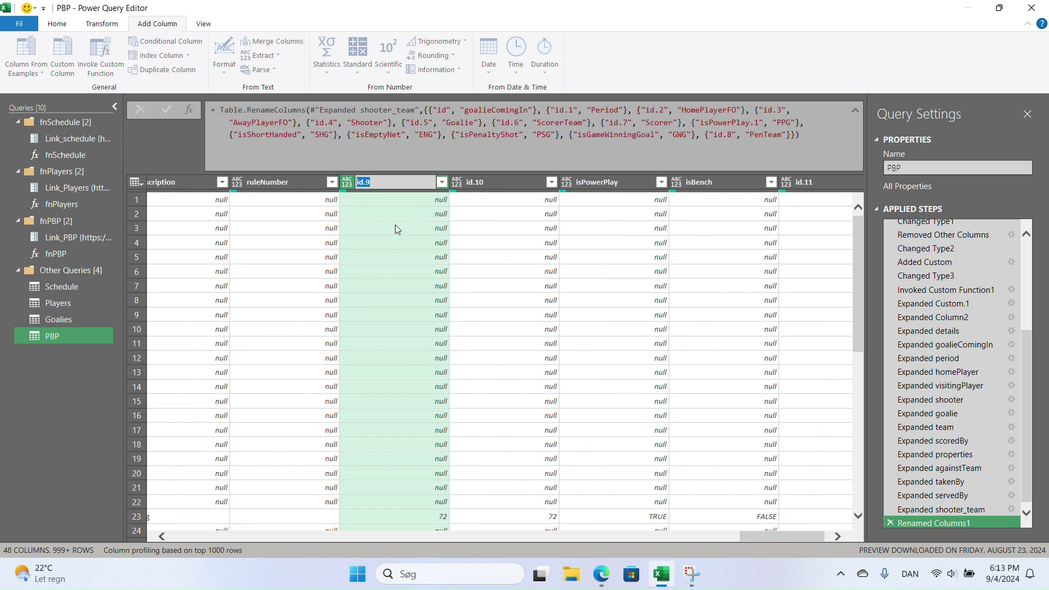
text(TakenBy)
key(Return)
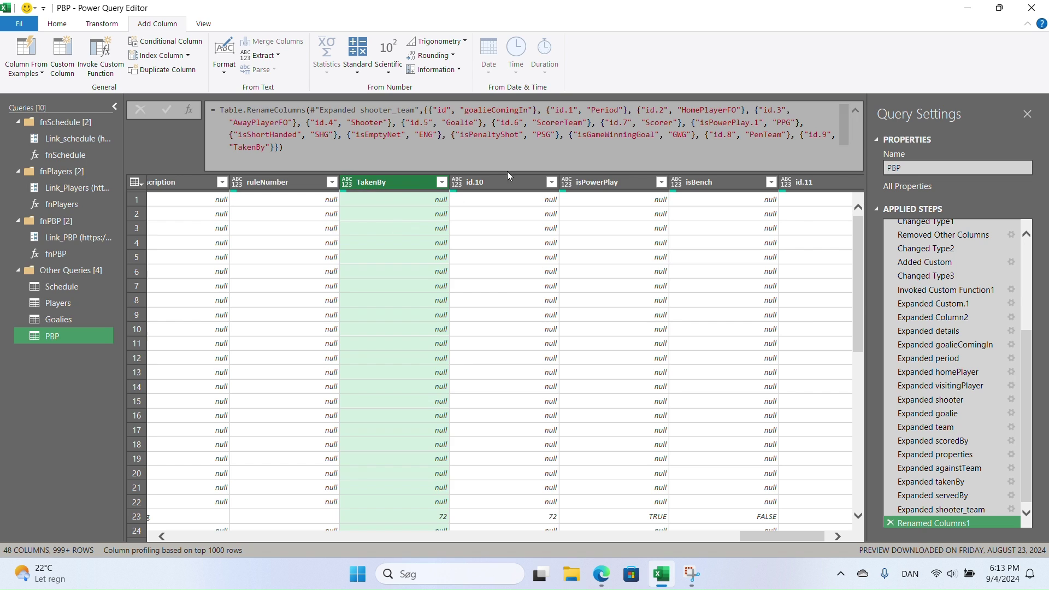
- Rename id.10 to ServedBy and id.11 to Team_SO
double_click(509, 176)
text(servedBy)
key(Return)
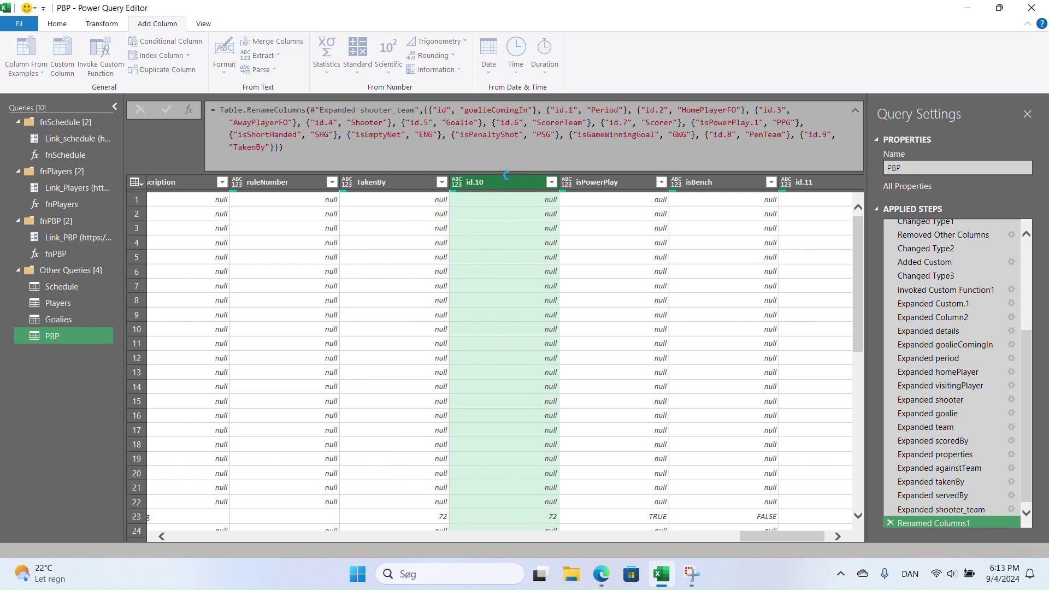
double_click(827, 181)
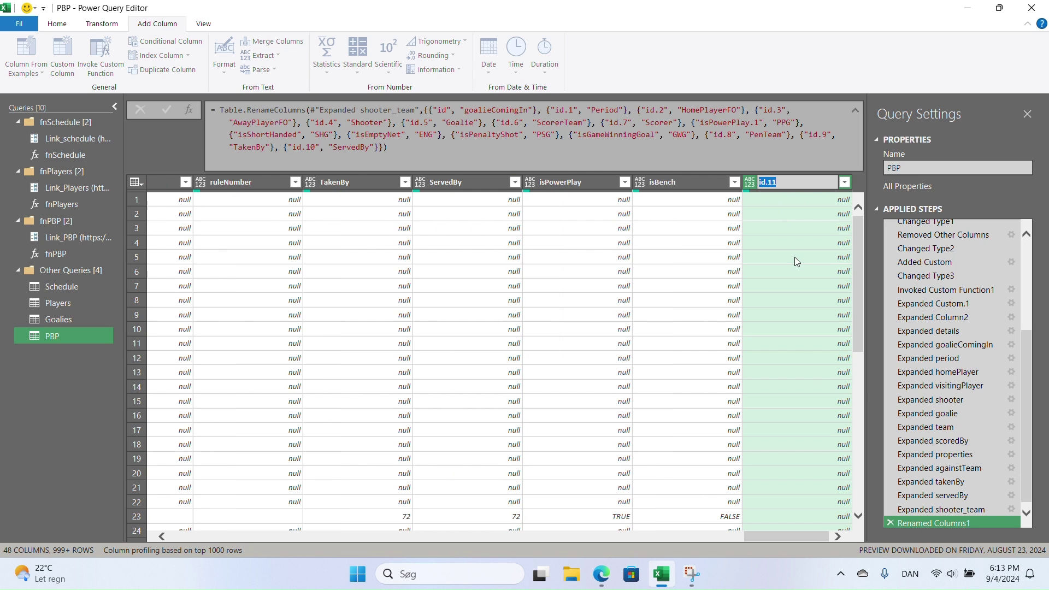
text(Team_SO)
key(Return)
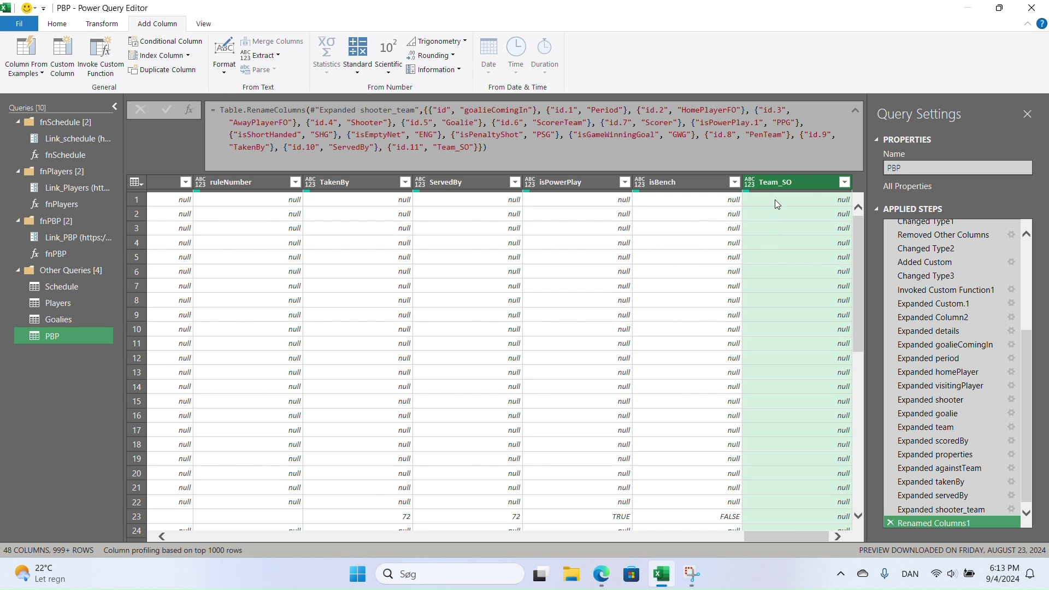
drag(788, 533, 677, 542)
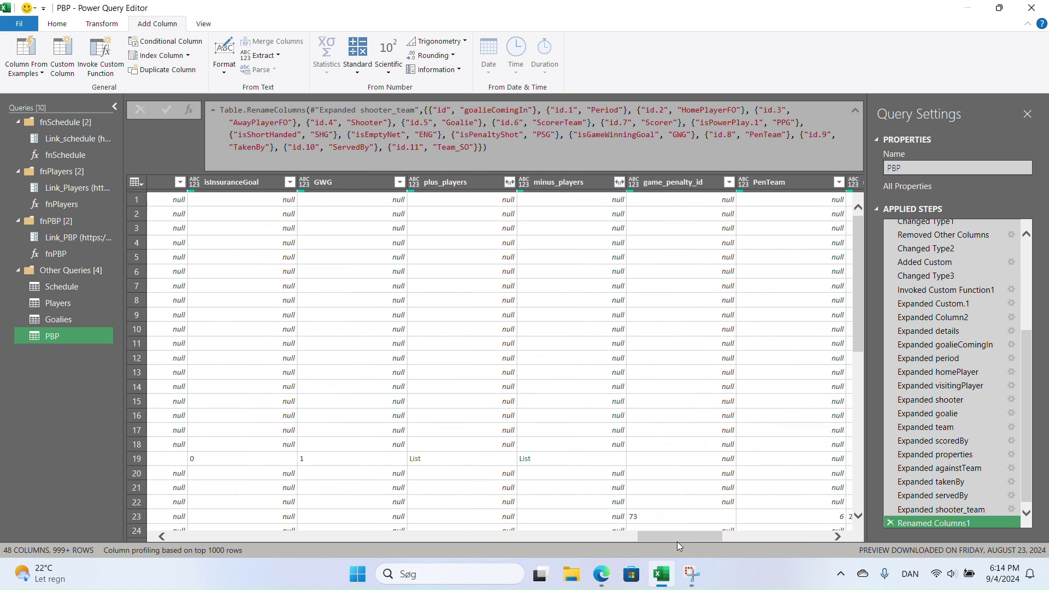
- Preview row 19's plus_players list, revealing a short list of records
click(463, 459)
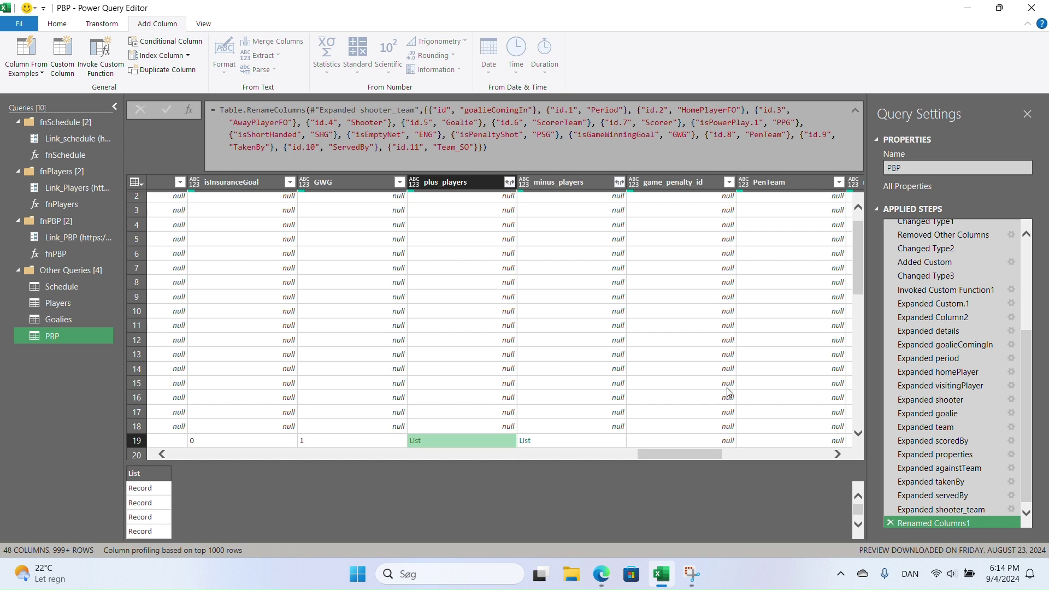
scroll(978, 478, down, 1)
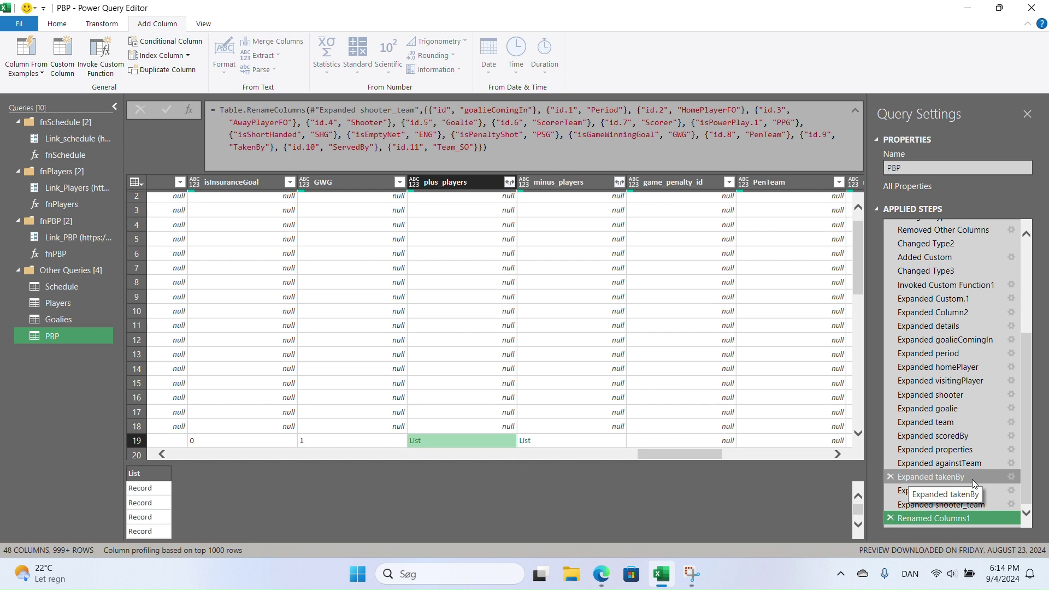
right_click(940, 518)
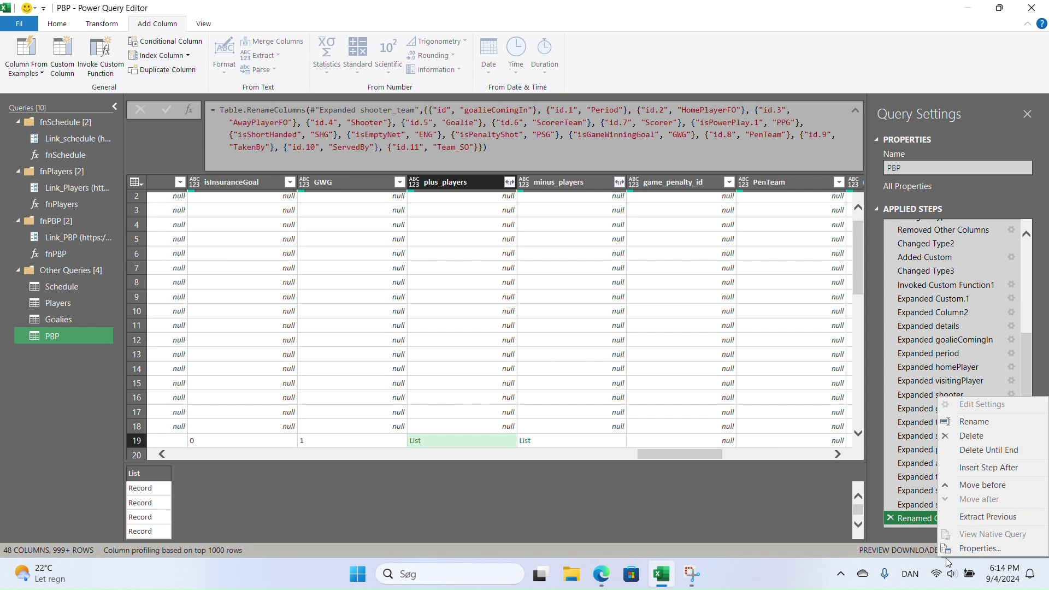
- Insert a Custom1 step after Renamed Columns1 starting Table.TransformColumns(#"Renamed Columns1",
click(986, 467)
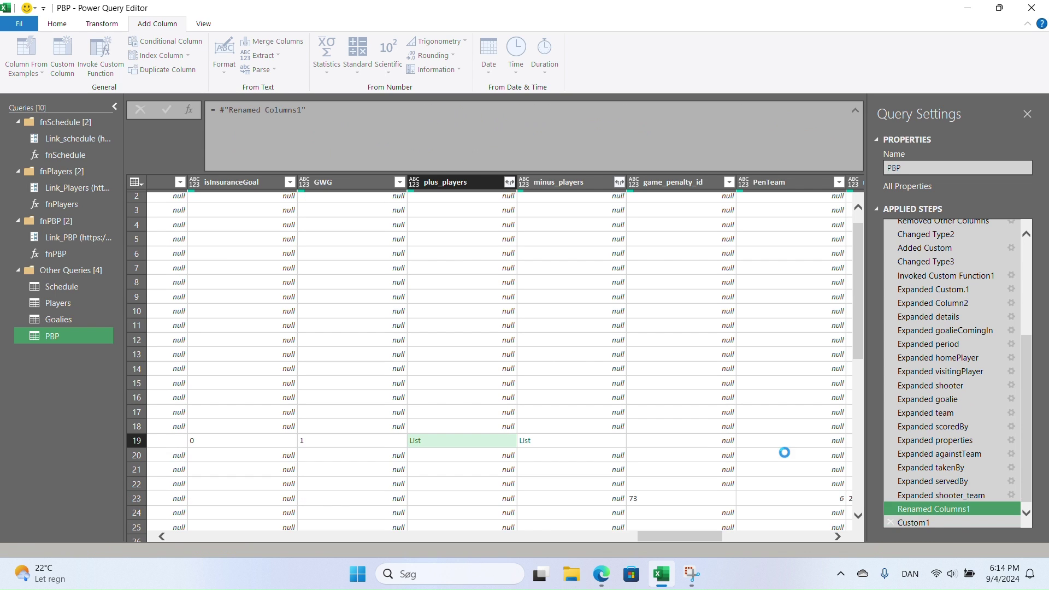
click(220, 111)
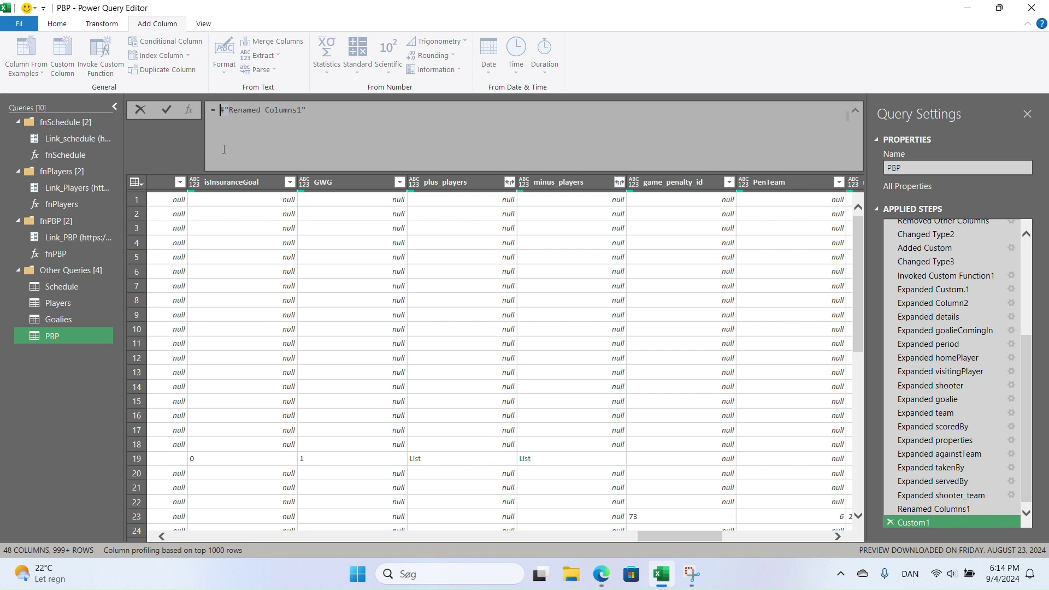
text(table)
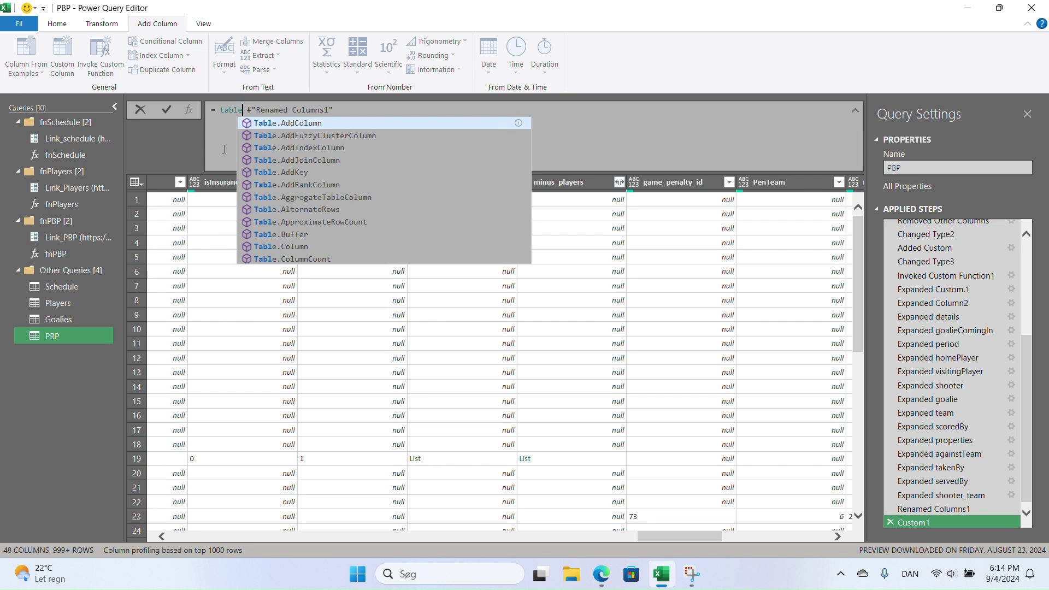
key(BackSpace)
key(BackSpace)
key(BackSpace)
key(BackSpace)
text(rans)
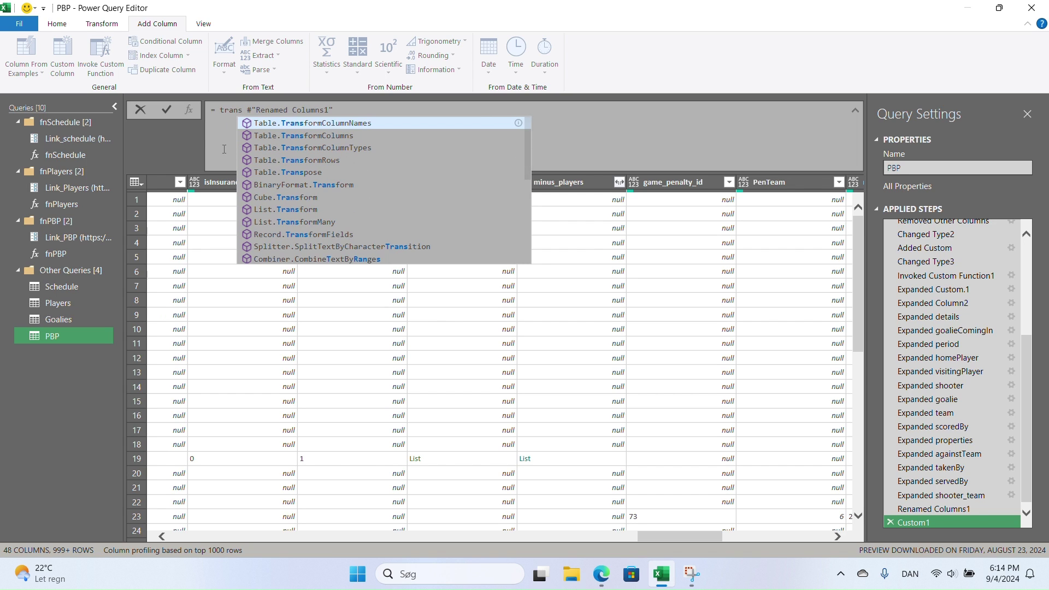
key(Down)
key(Tab)
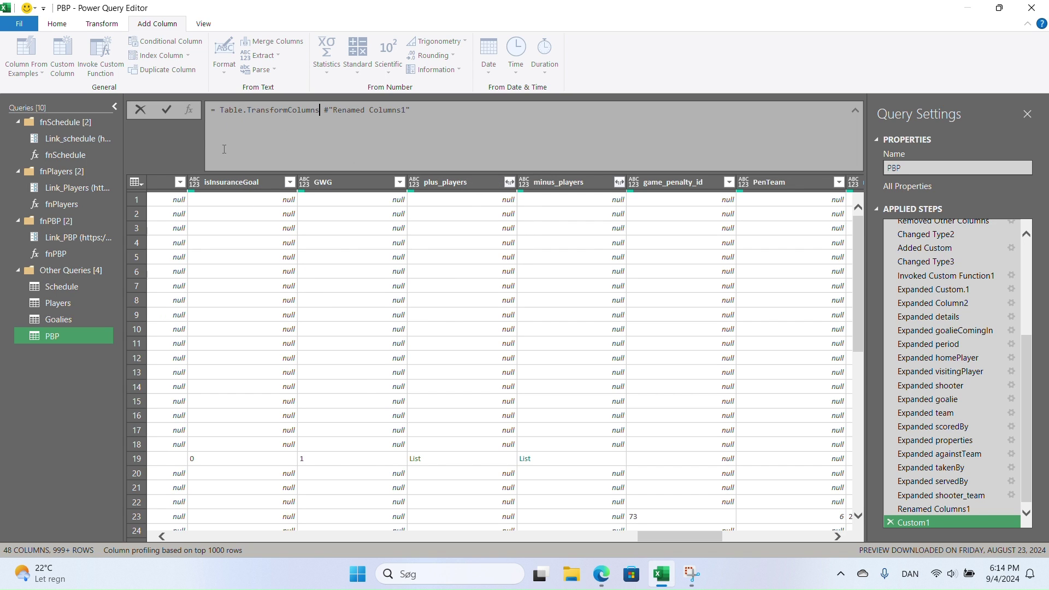
text(()
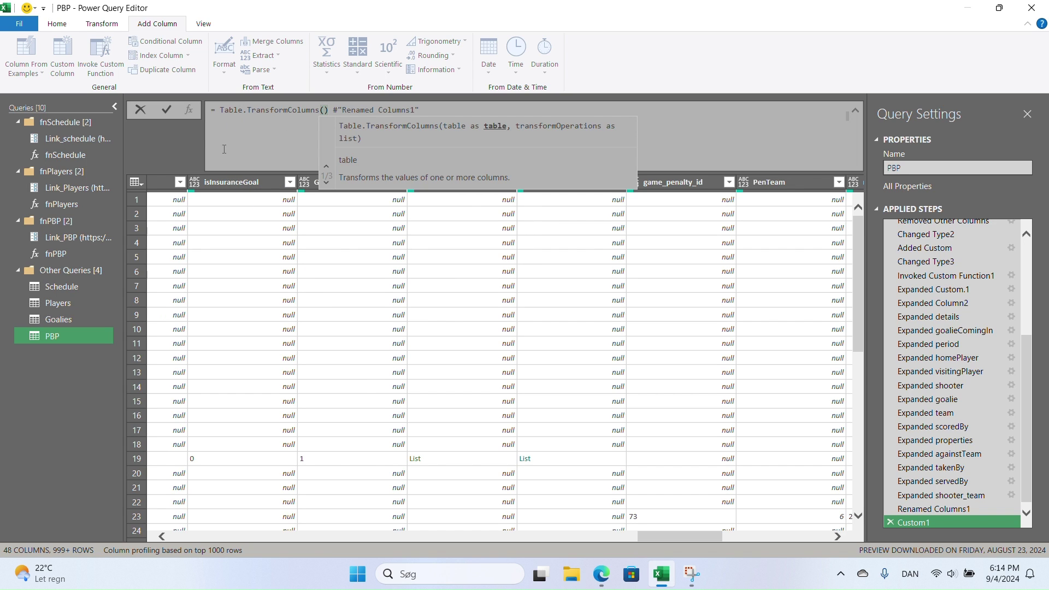
key(Delete)
key(Right)
key(BackSpace)
key(Return)
click(420, 110)
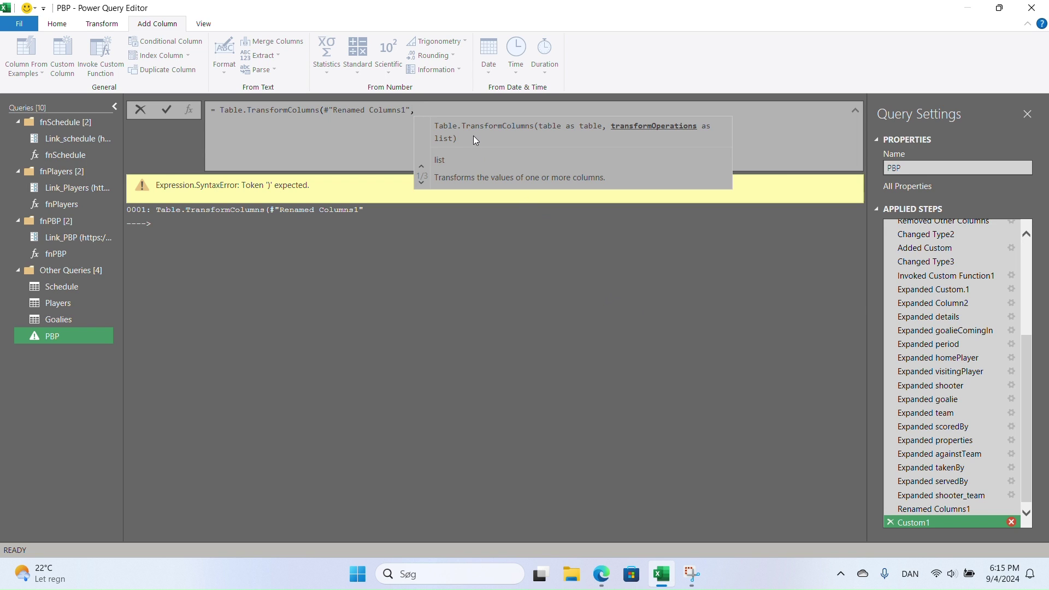
- Target the "plus_players" column with each List.Transform(_, in the Custom1 formula
text({})
text(plu)
key(BackSpace)
key(BackSpace)
key(BackSpace)
text("plus)
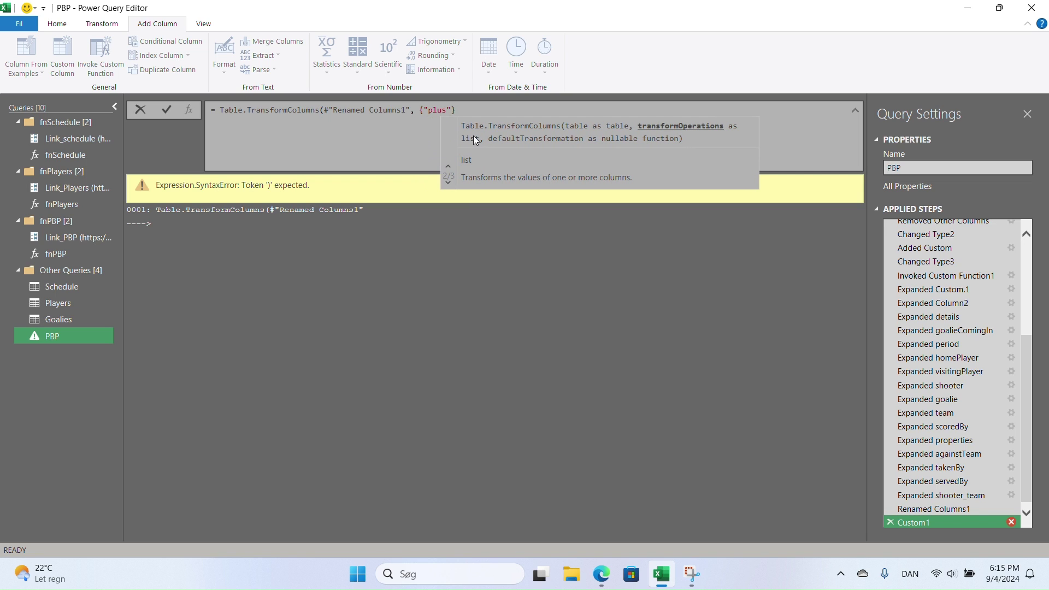
text(_)
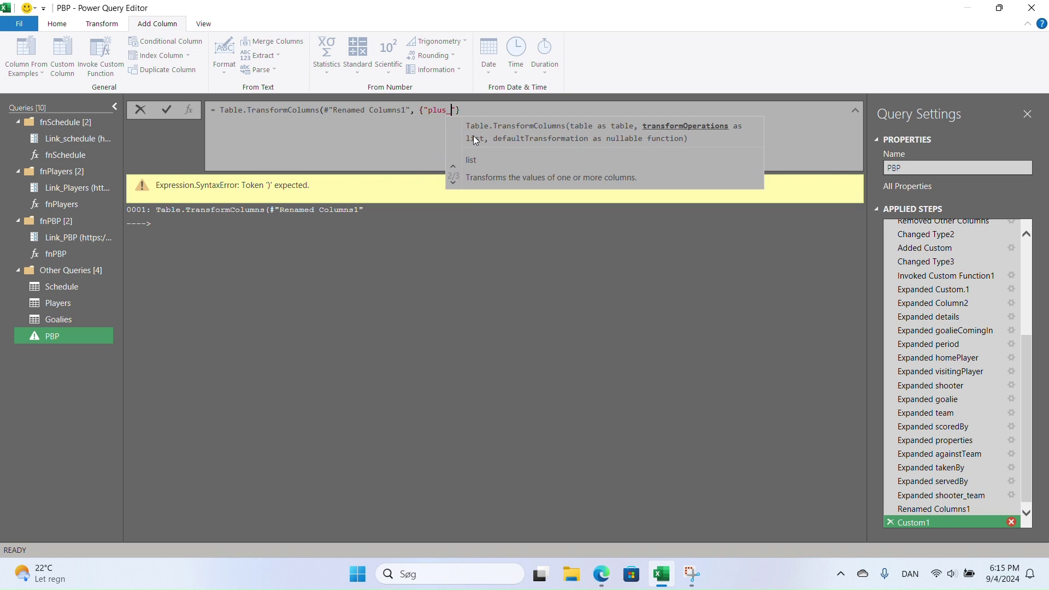
text(players)
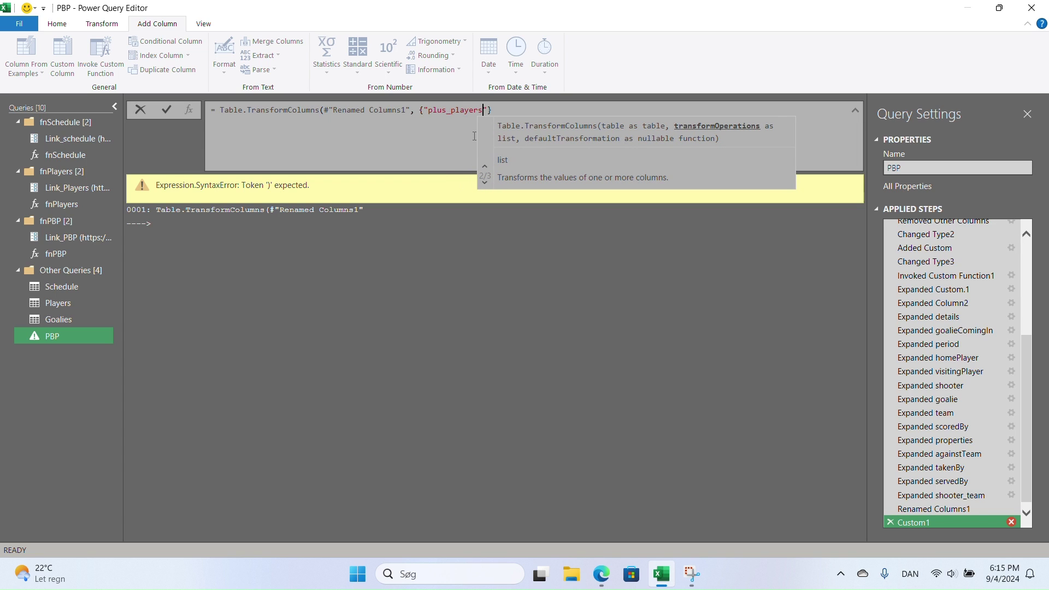
text(")
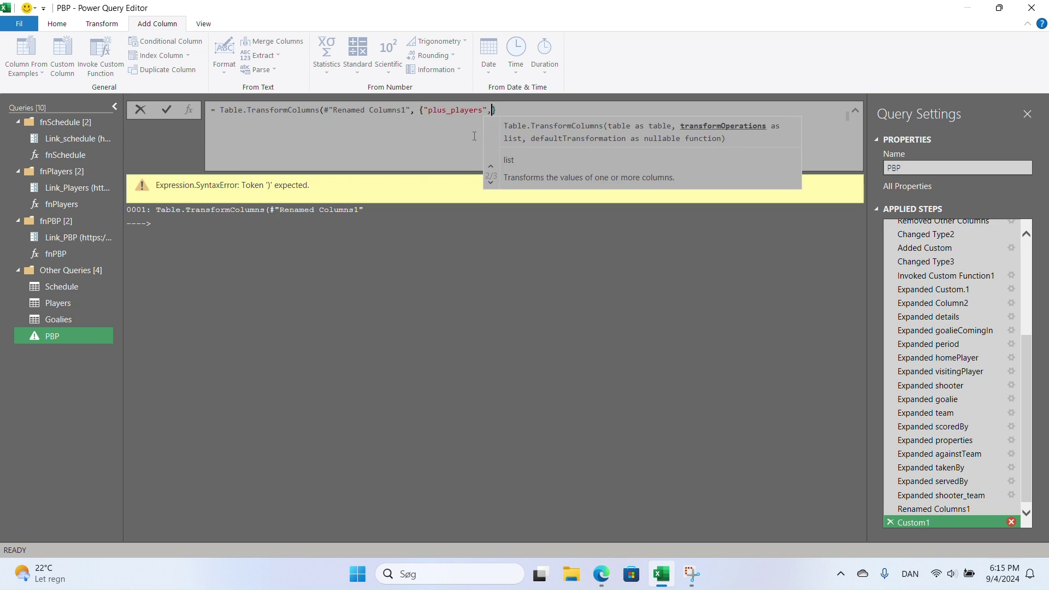
text(, )
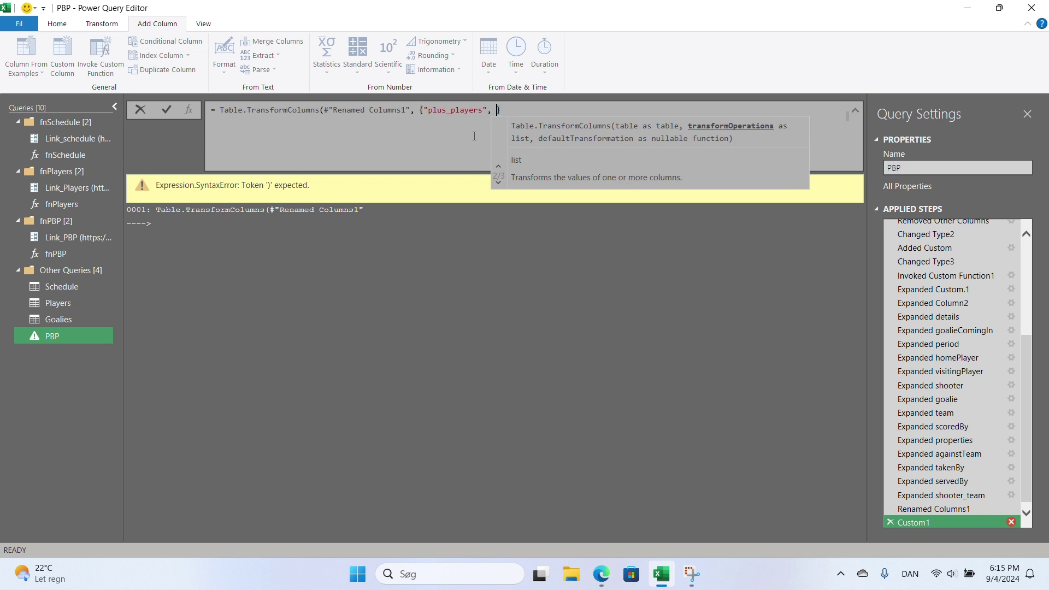
text(each)
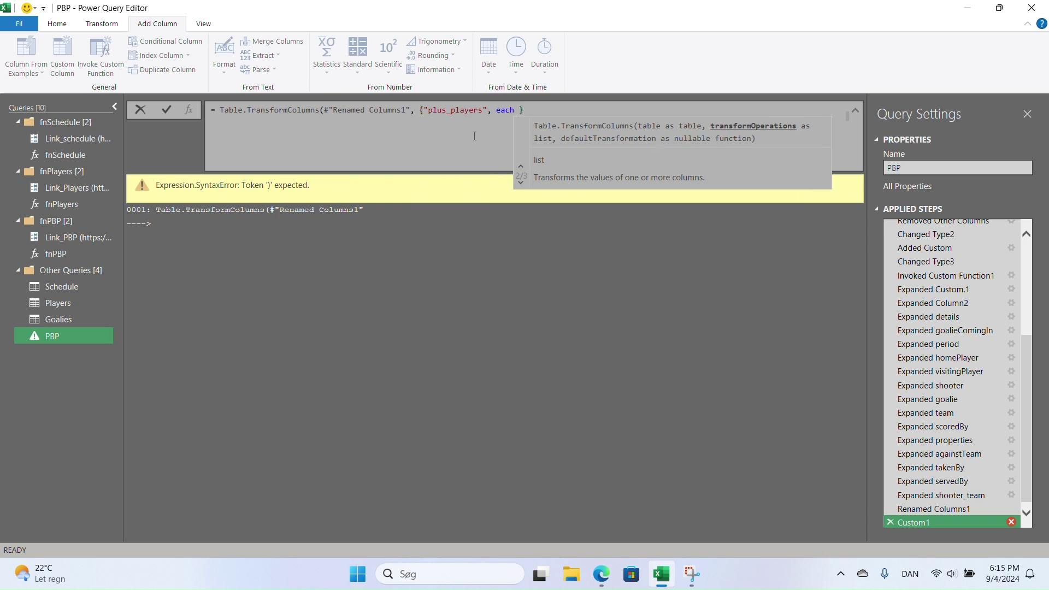
text( L)
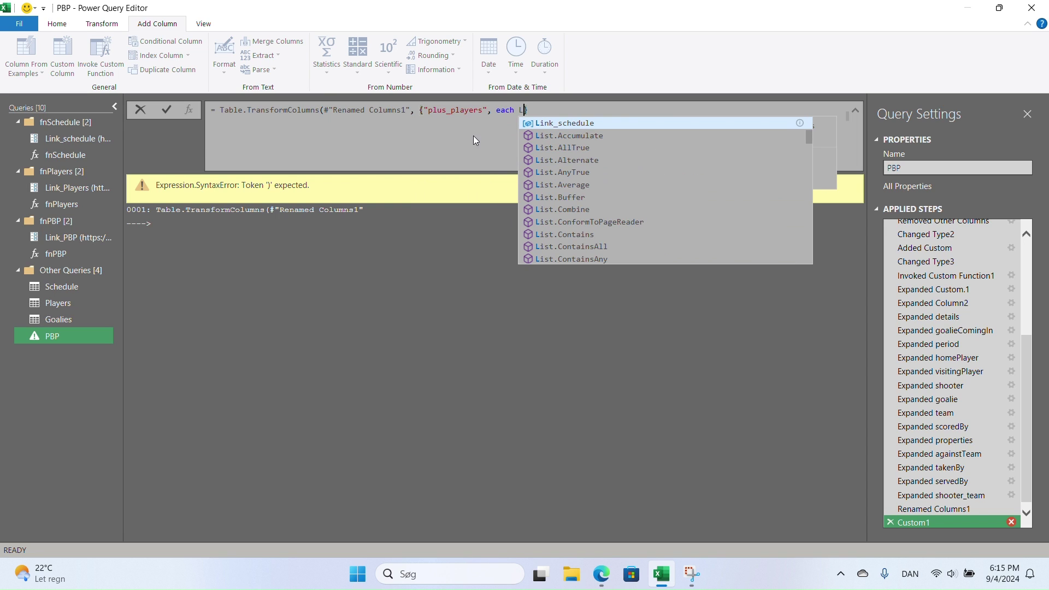
text(ist)
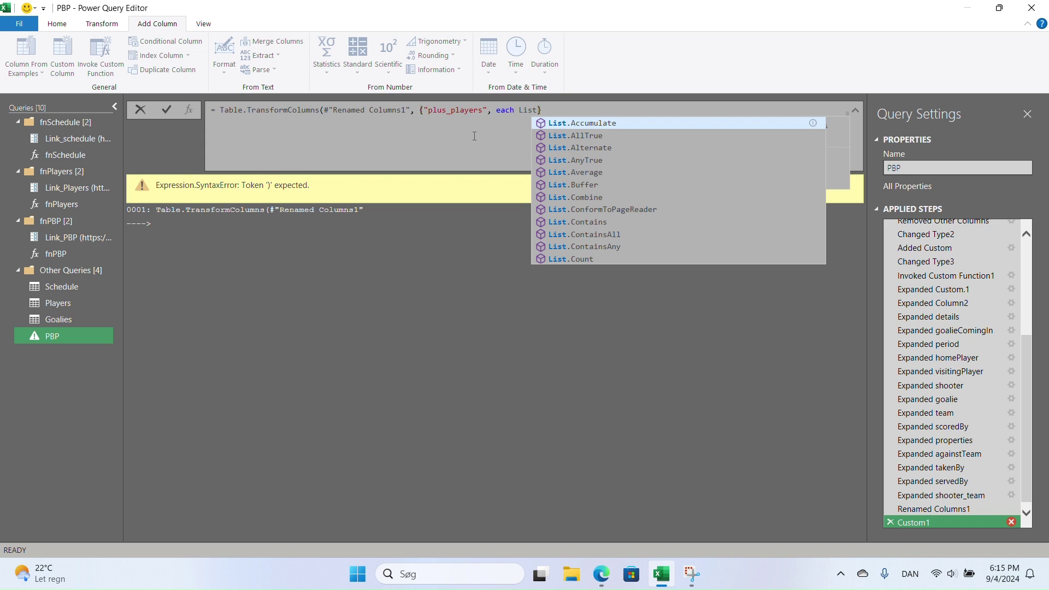
scroll(680, 206, down, 9)
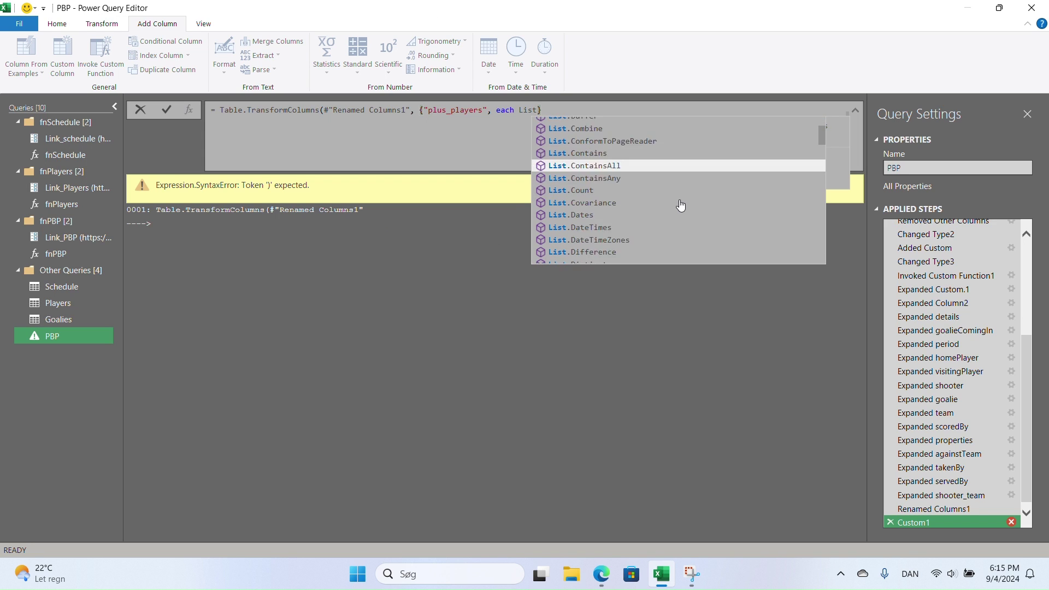
scroll(680, 206, down, 12)
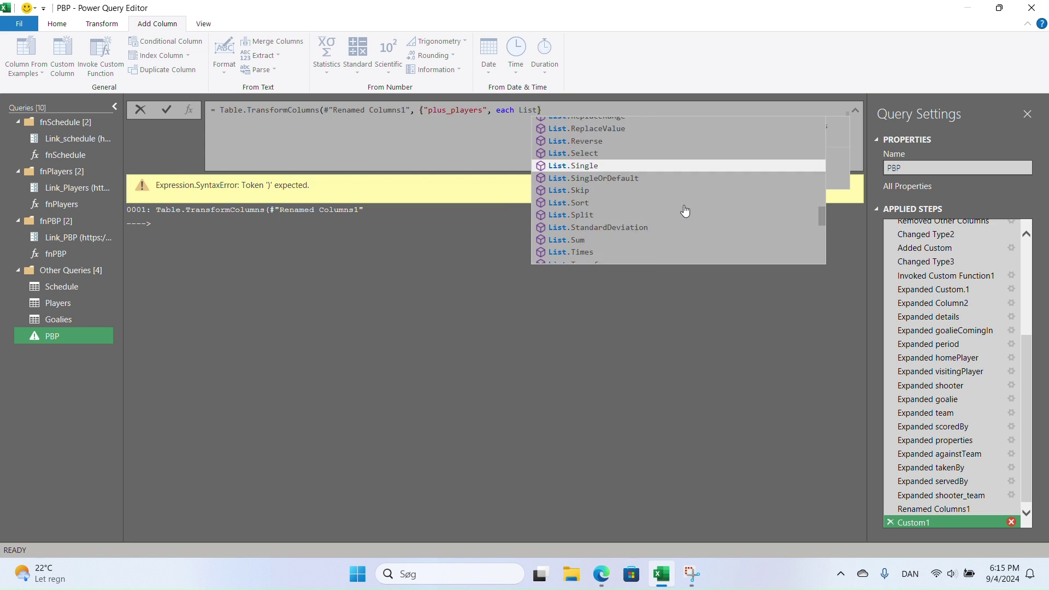
scroll(685, 211, up, 2)
double_click(608, 159)
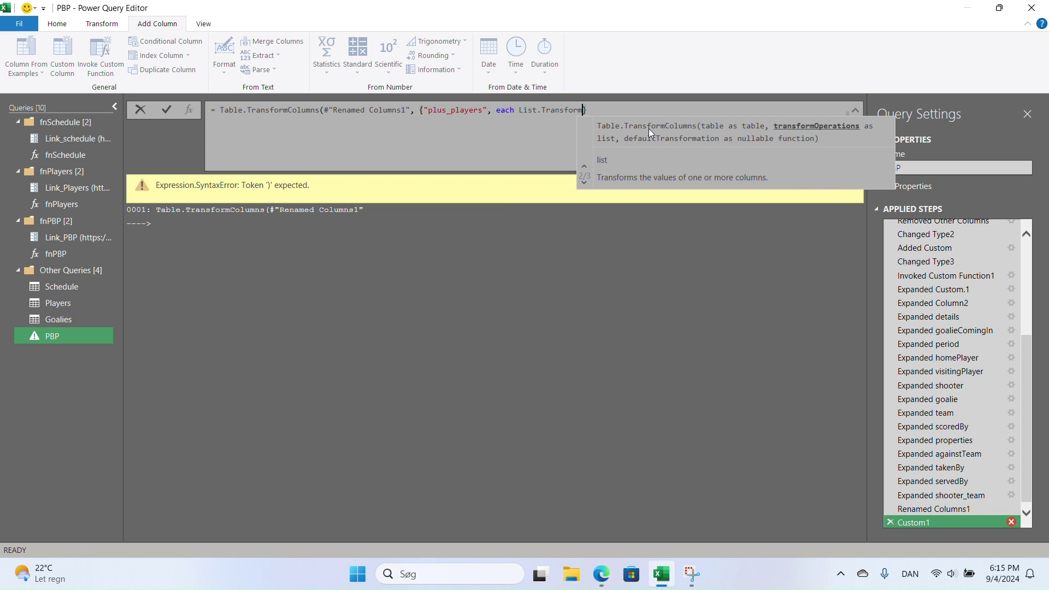
text(()
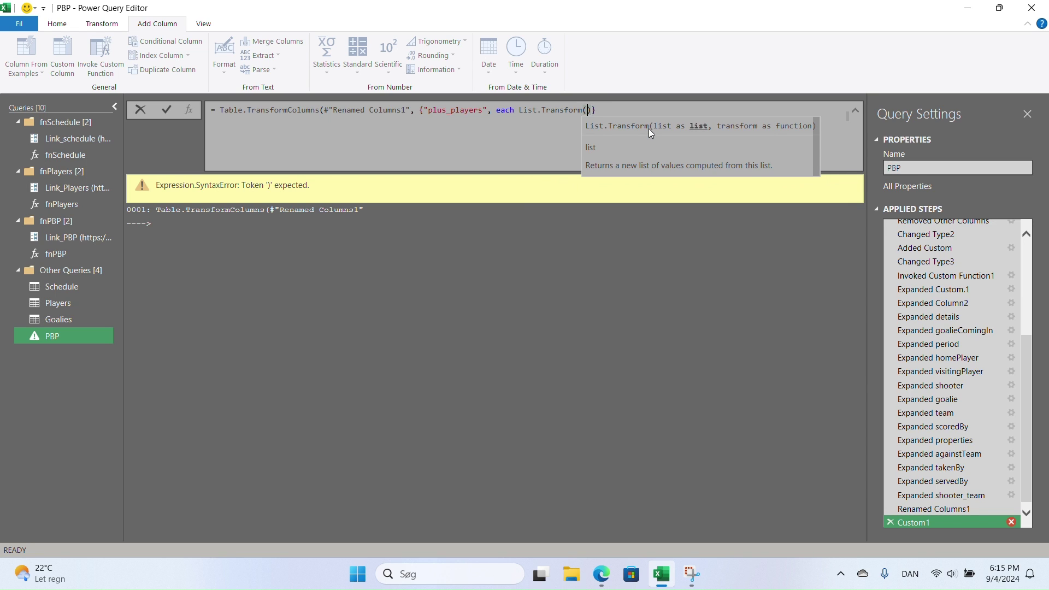
text(_)
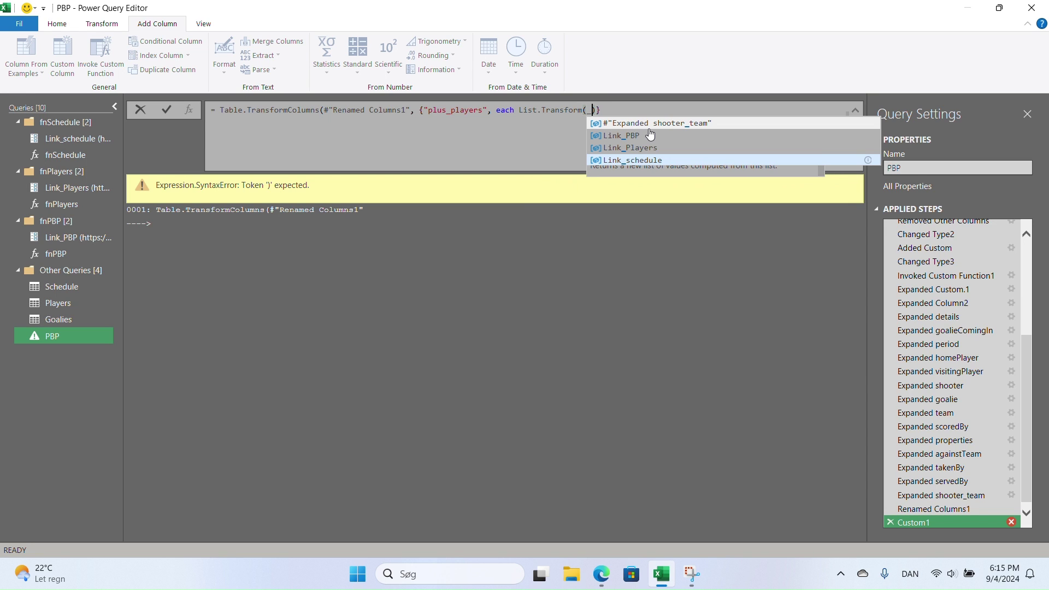
text(,)
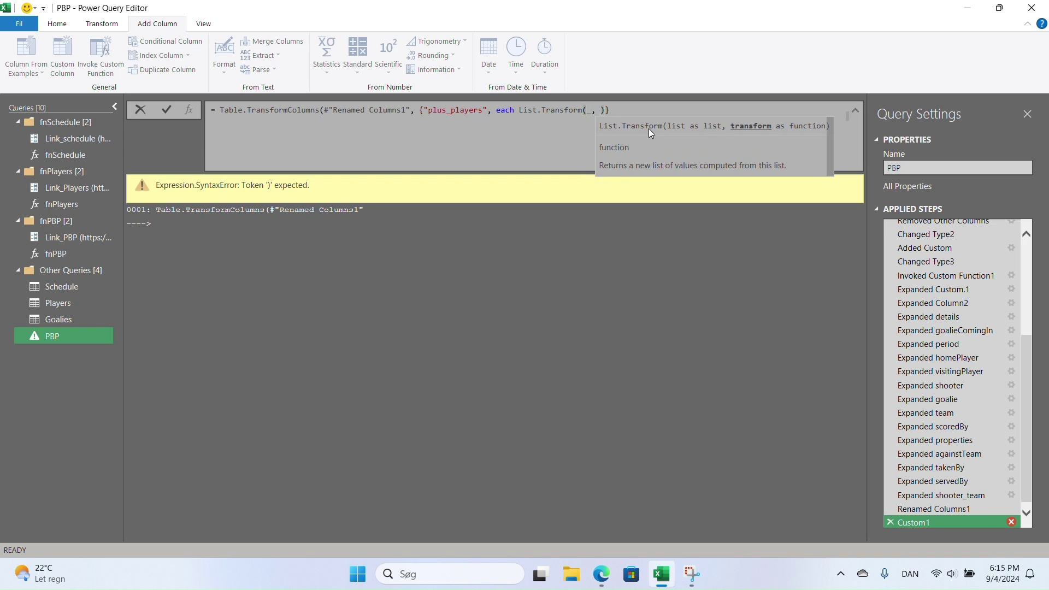
double_click(589, 110)
double_click(598, 111)
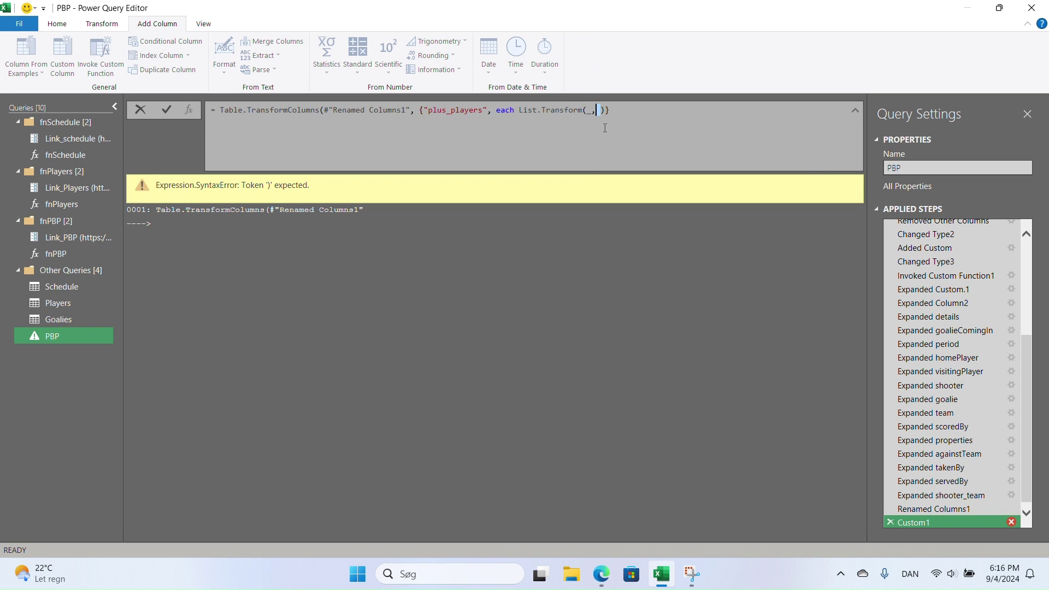
click(606, 147)
- Finish the transform with each Record.Field(_, "id"), close the brackets and commit
text(each)
text(Record)
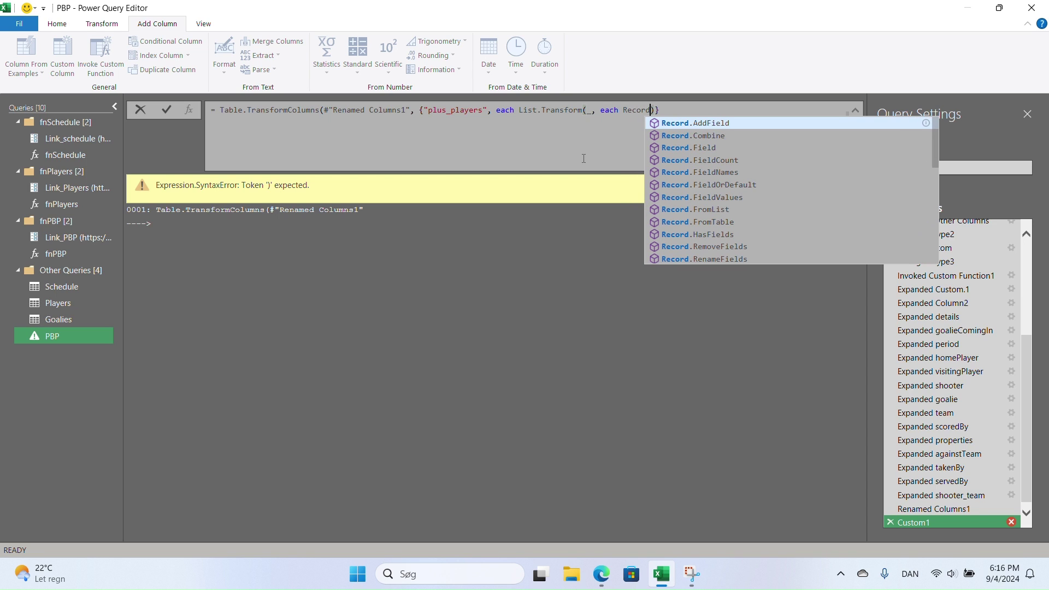
key(Down)
key(Down)
key(Tab)
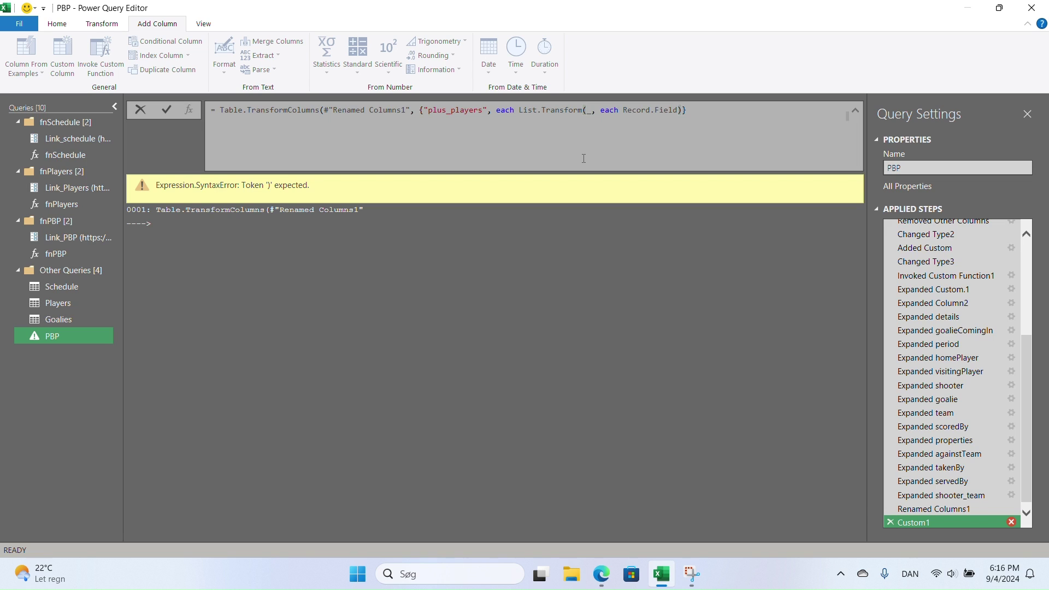
text(()
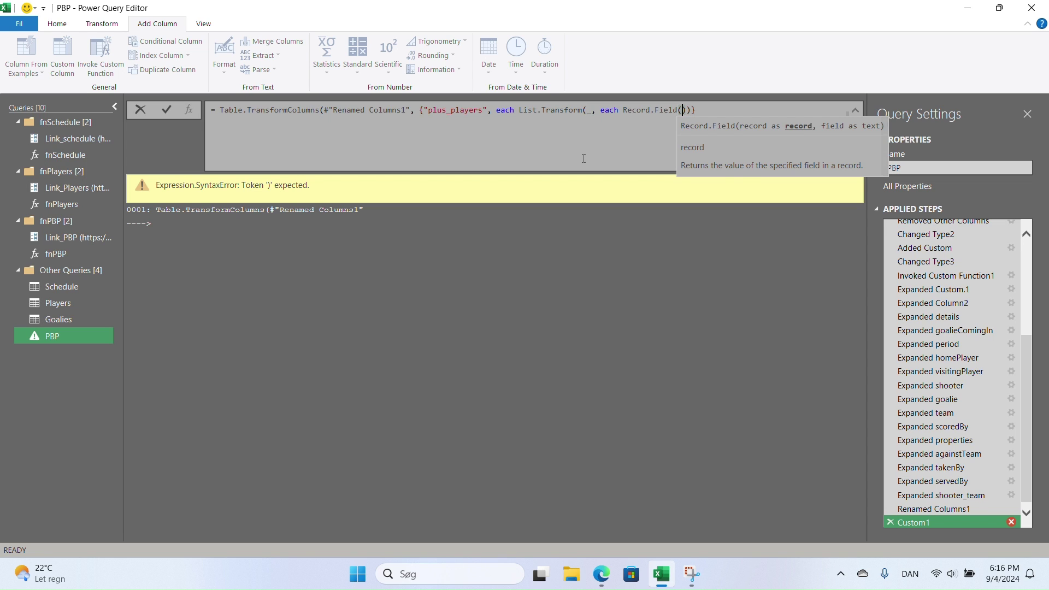
text(_)
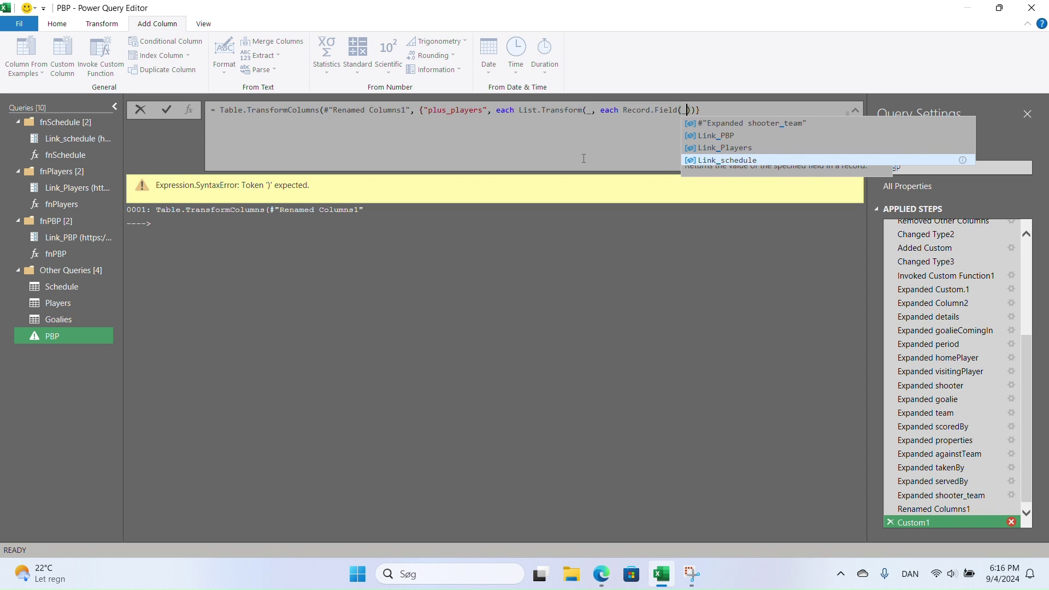
text(, )
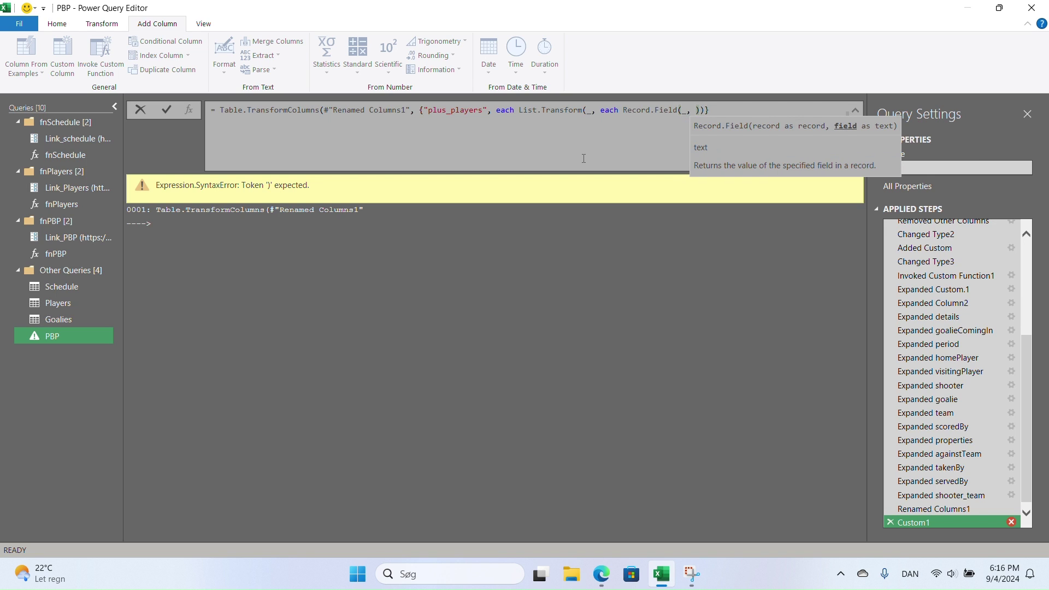
text("id)
key(Right)
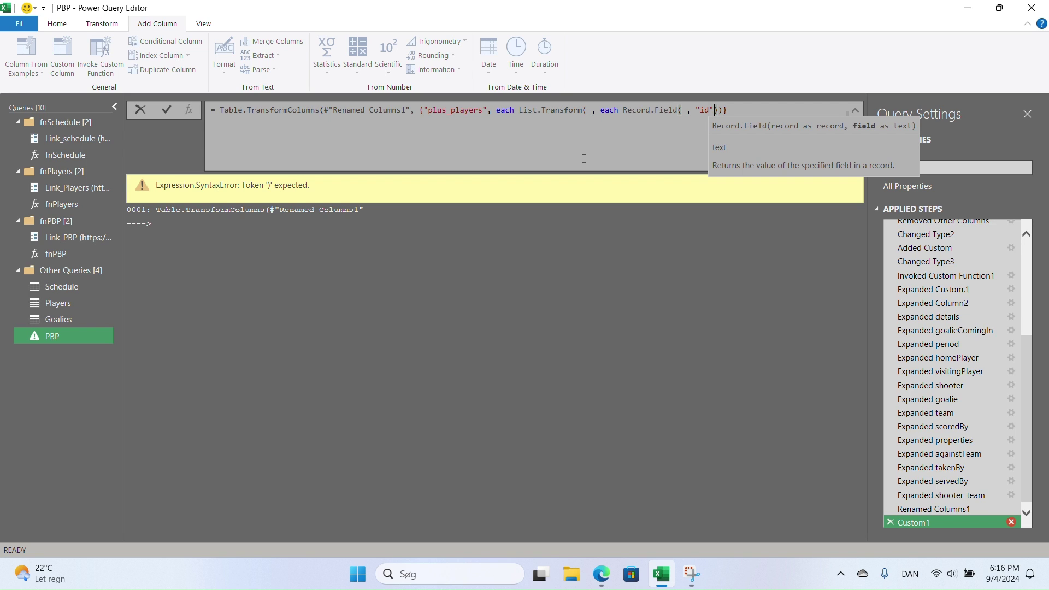
click(738, 110)
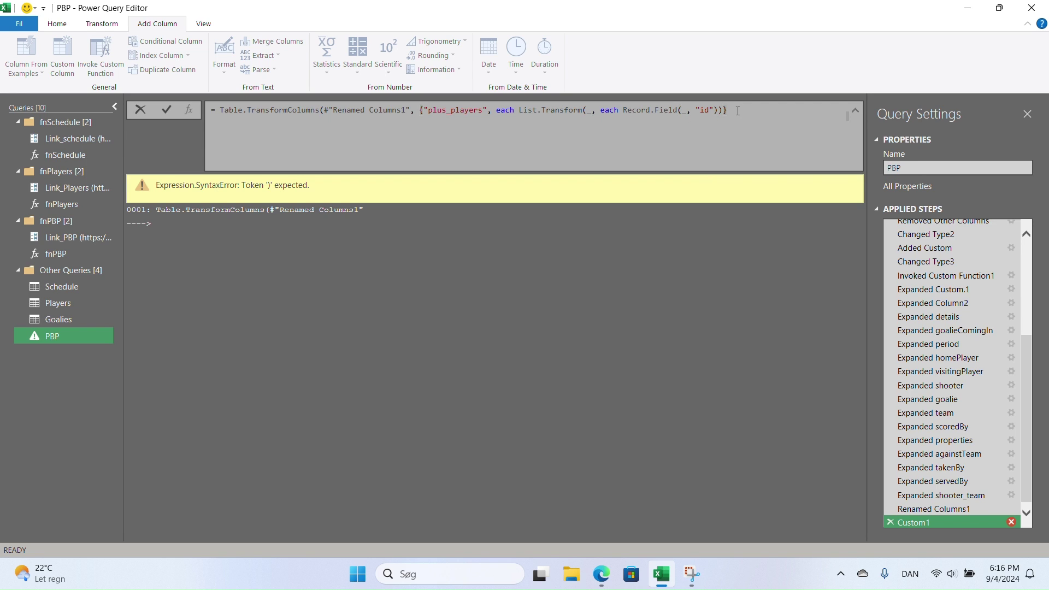
text())
key(Return)
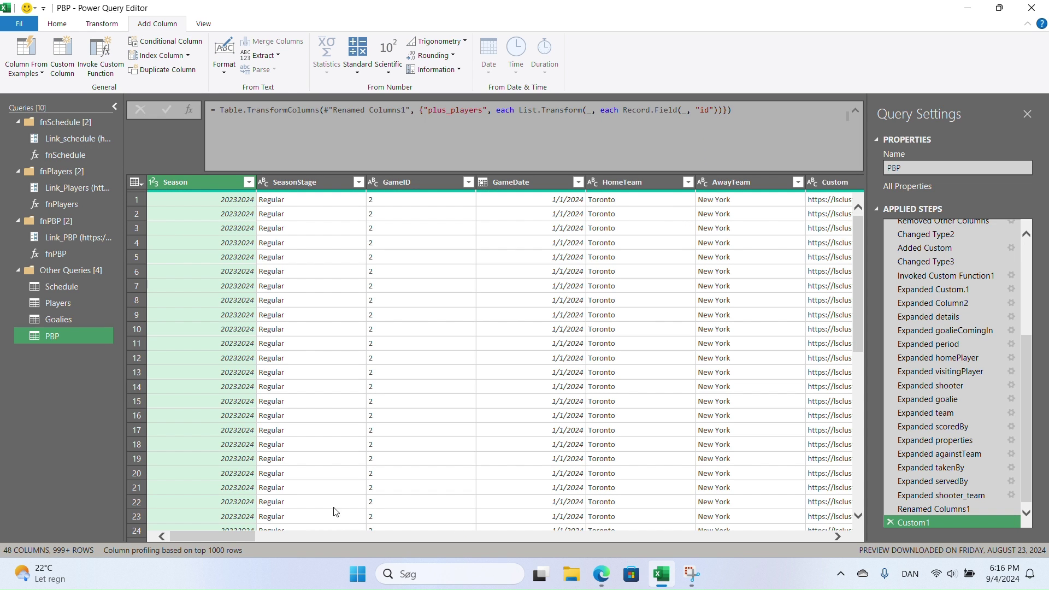
drag(226, 533, 696, 532)
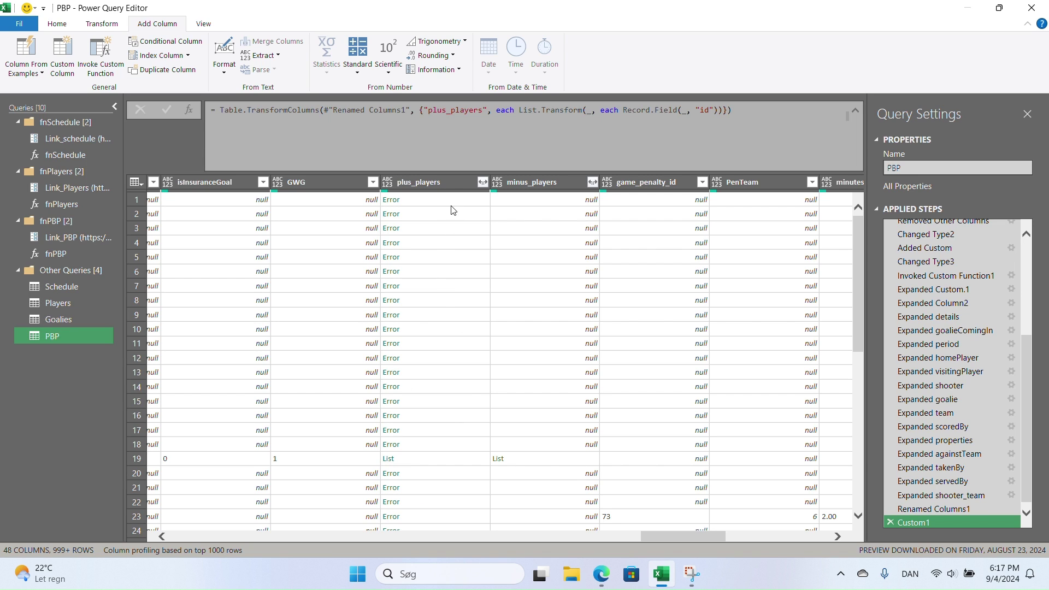
click(446, 459)
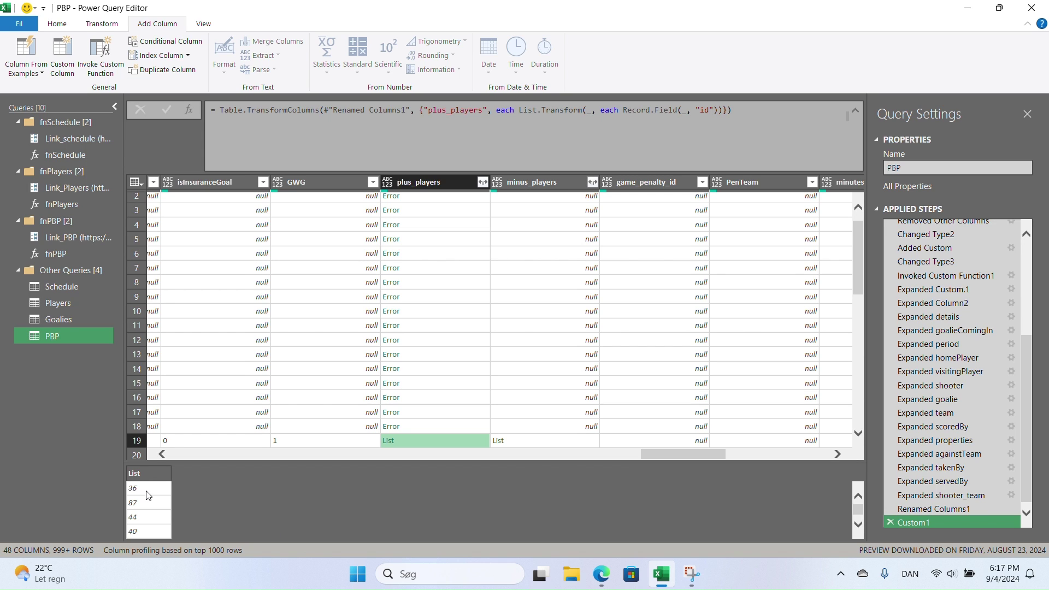
click(555, 441)
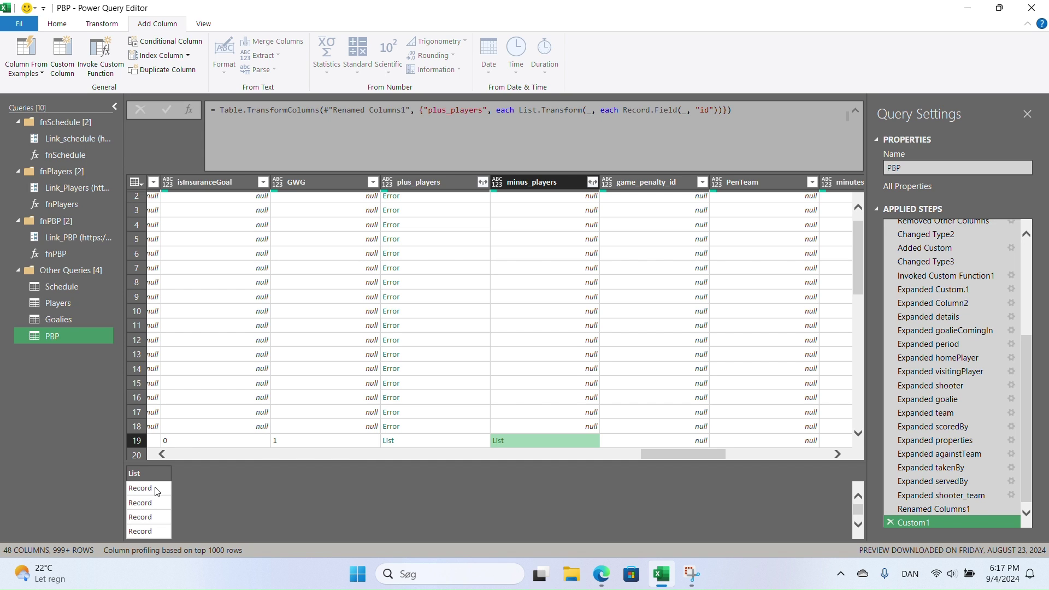
click(426, 440)
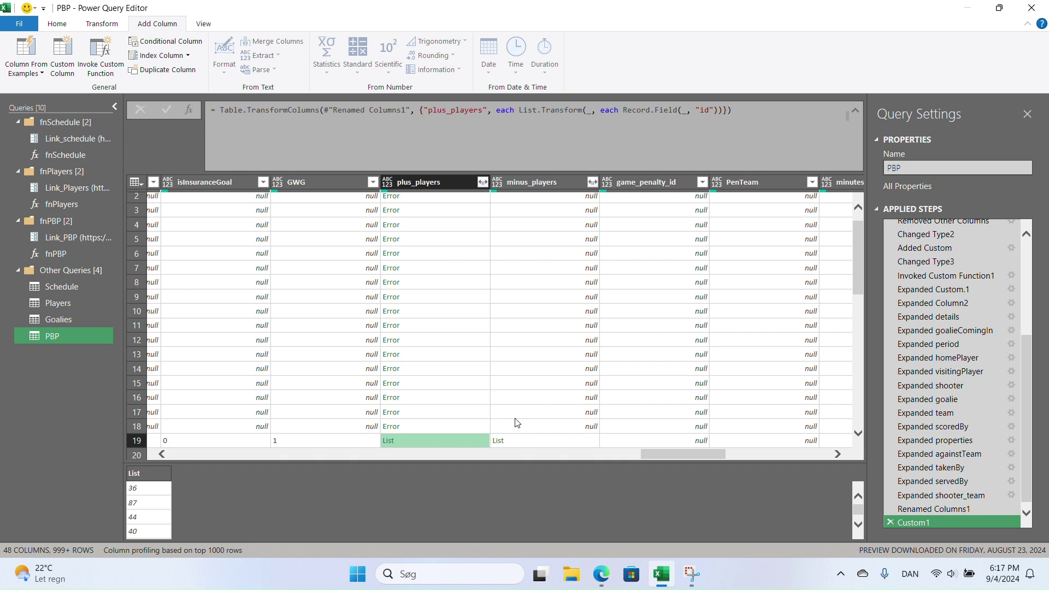
click(483, 181)
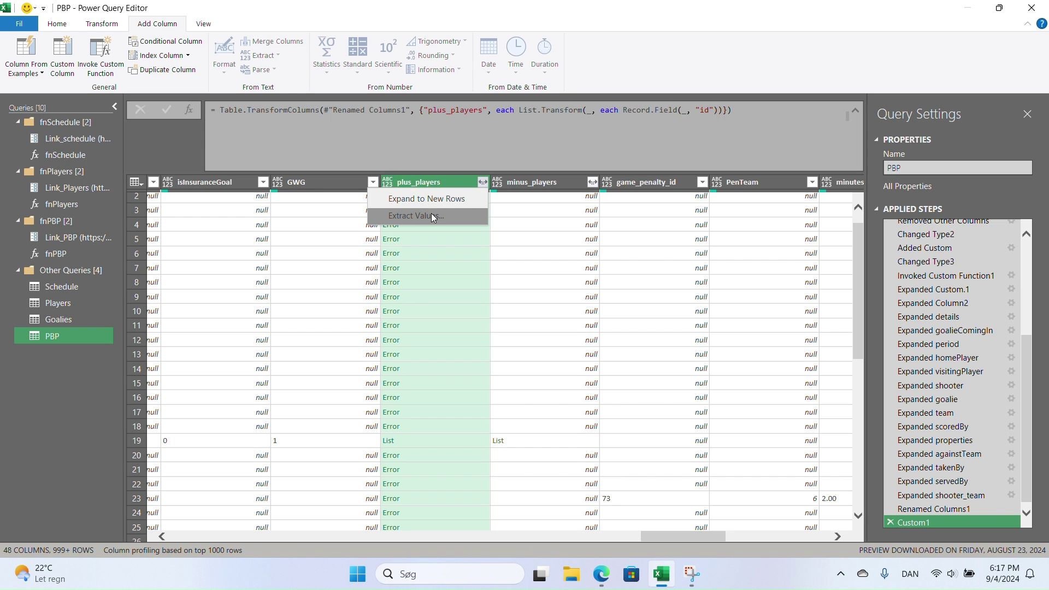
click(437, 185)
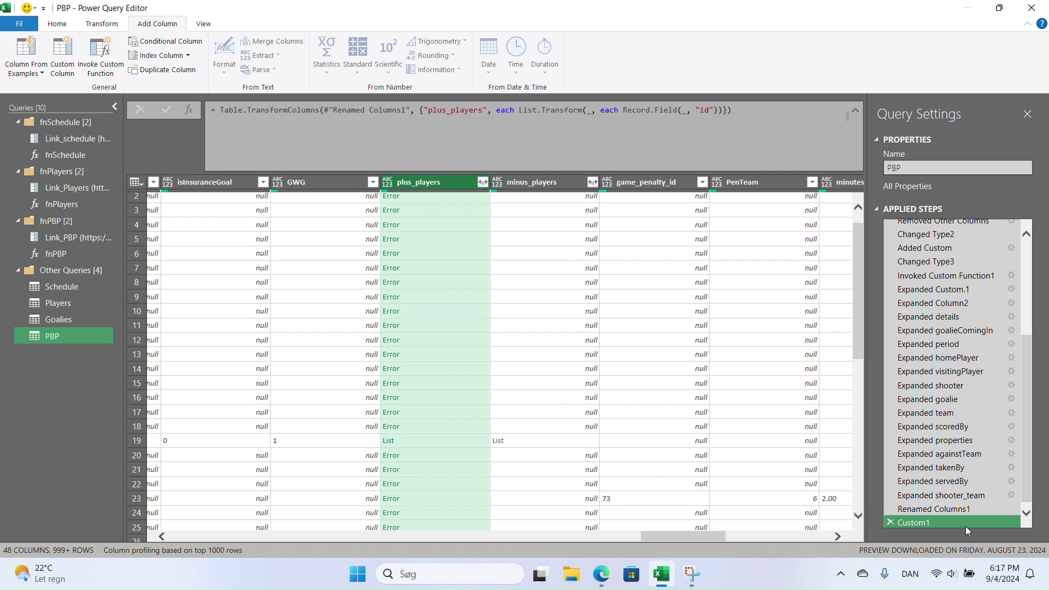
scroll(950, 519, up, 3)
scroll(945, 520, down, 3)
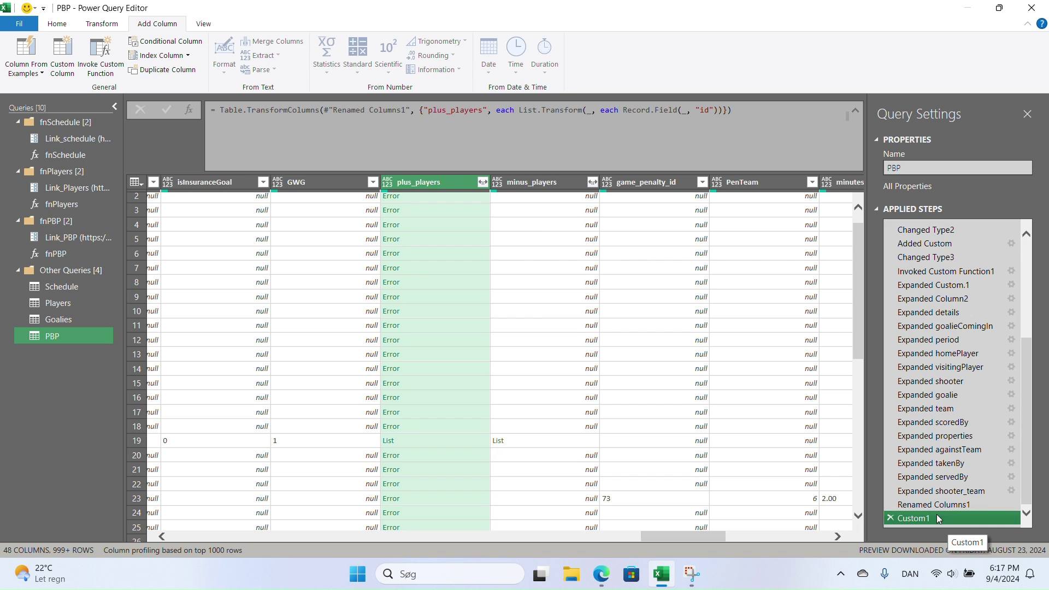
click(786, 115)
key(ctrl+a)
key(ctrl+c)
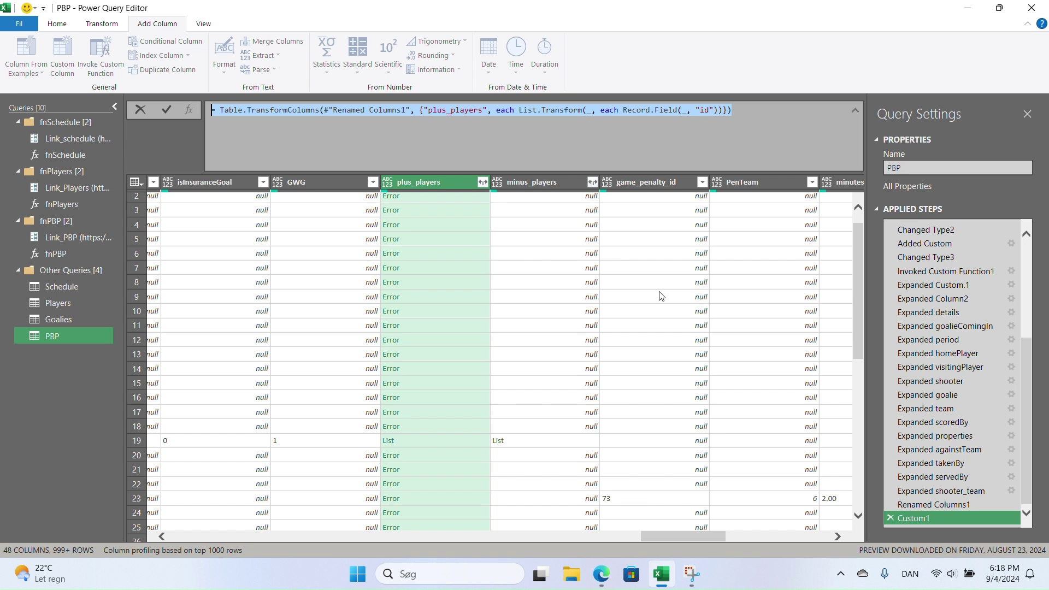
- Add Custom2 after Custom1 reusing the id-mapping formula on Custom1's minus_players column
right_click(924, 518)
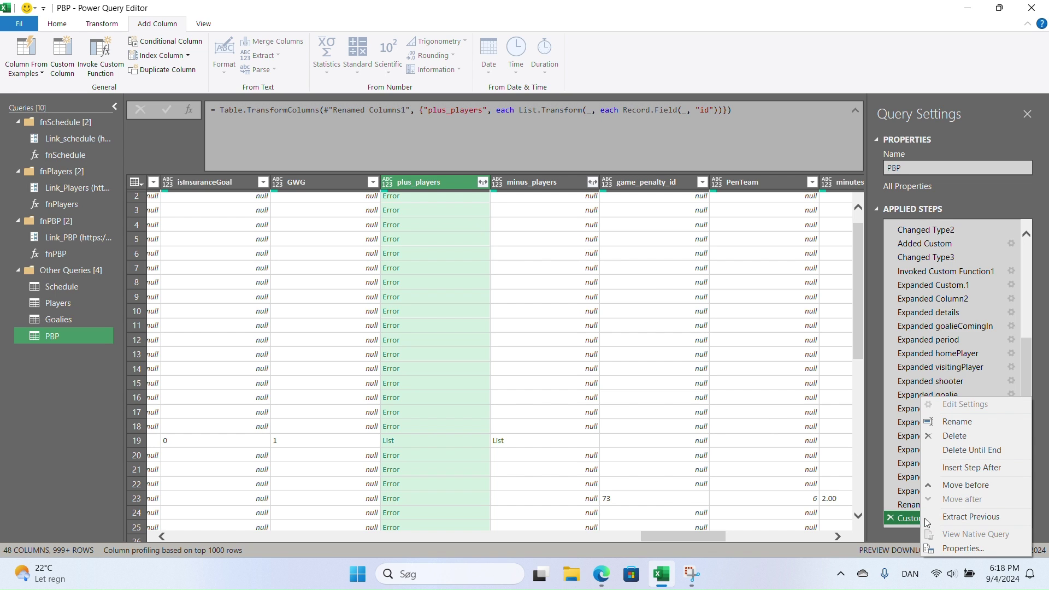
click(972, 467)
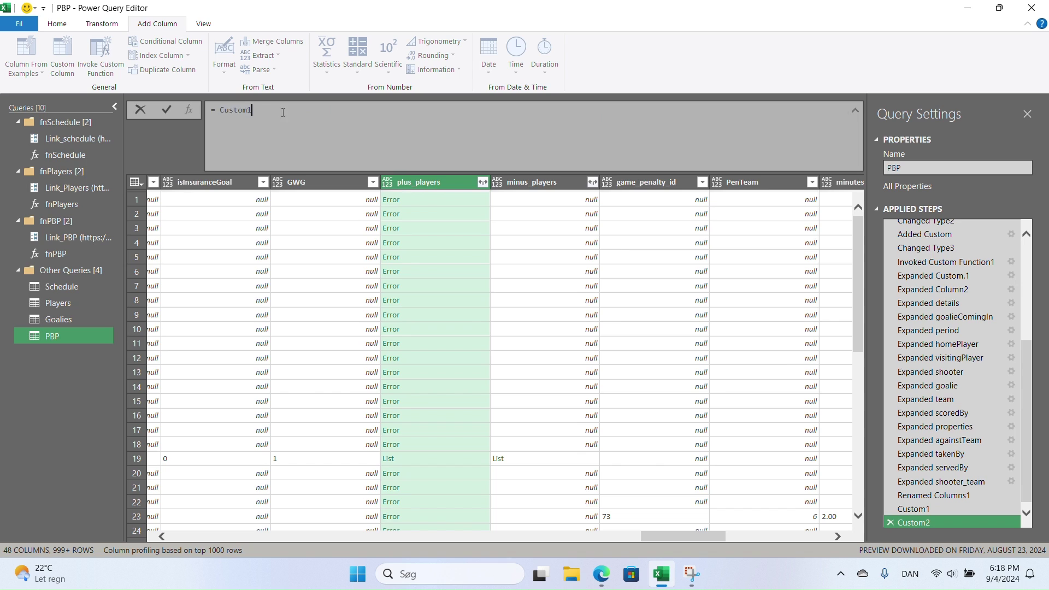
drag(287, 112, 194, 106)
key(ctrl+v)
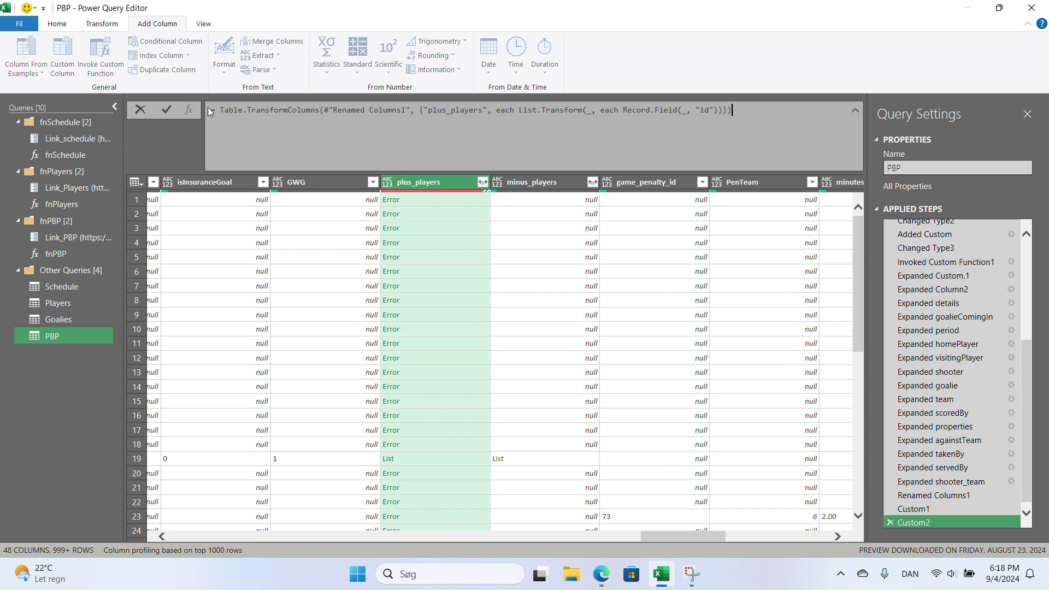
click(410, 110)
key(BackSpace)
key(BackSpace)
key(BackSpace)
key(BackSpace)
key(BackSpace)
key(BackSpace)
key(BackSpace)
key(BackSpace)
key(BackSpace)
key(BackSpace)
key(BackSpace)
key(BackSpace)
key(BackSpace)
key(BackSpace)
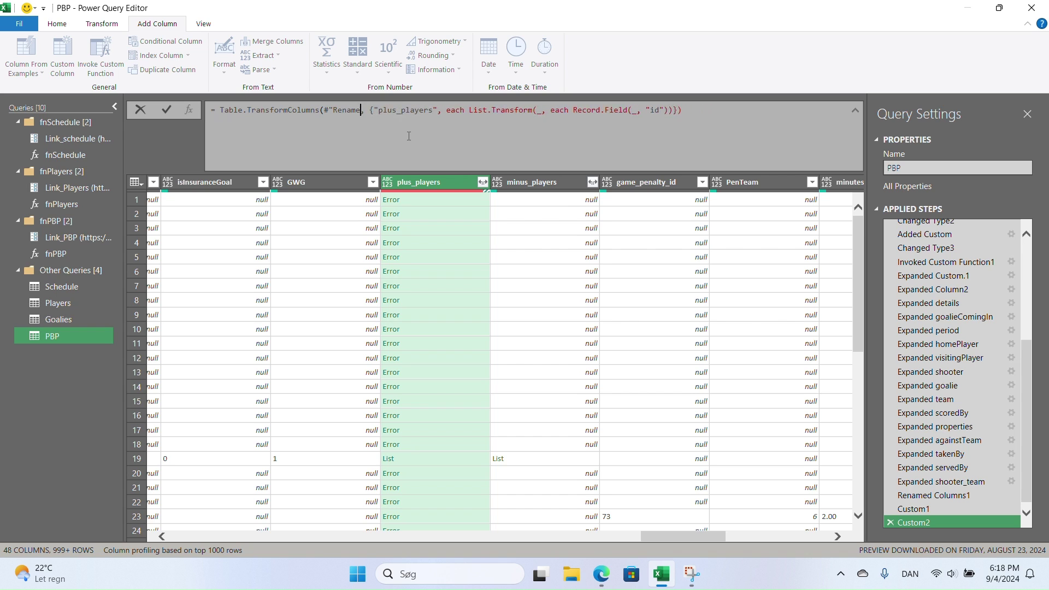
key(BackSpace)
key(BackSpace)
key(BackSpace)
key(BackSpace)
key(BackSpace)
text(Custom)
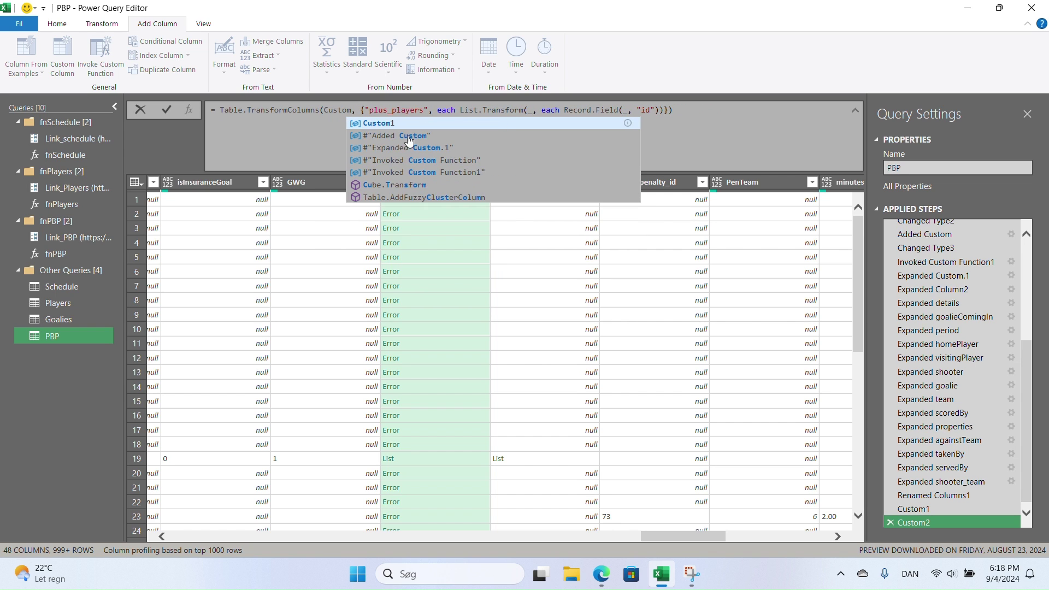
text(1)
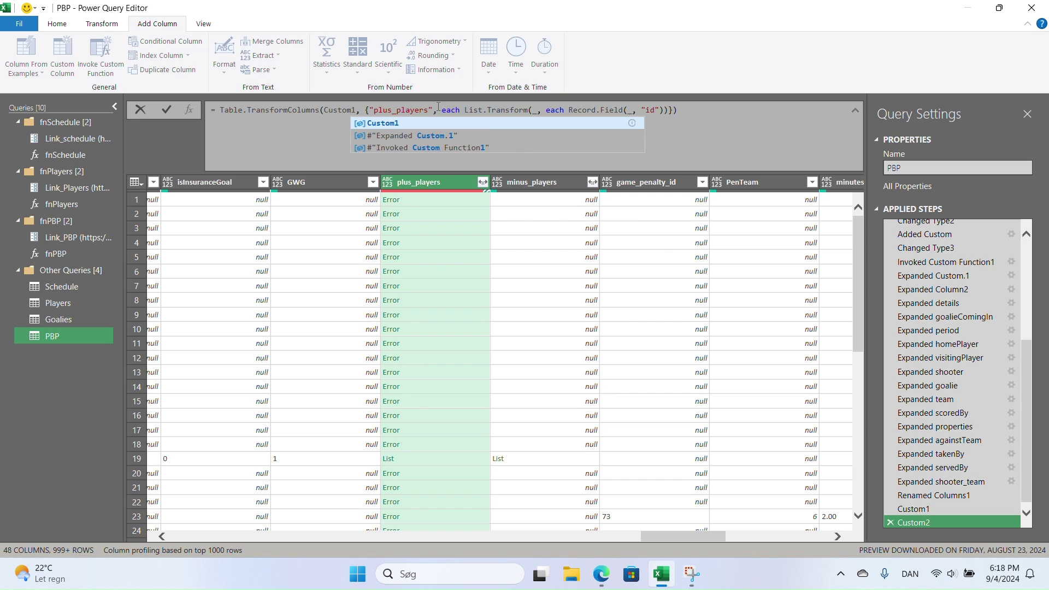
click(394, 112)
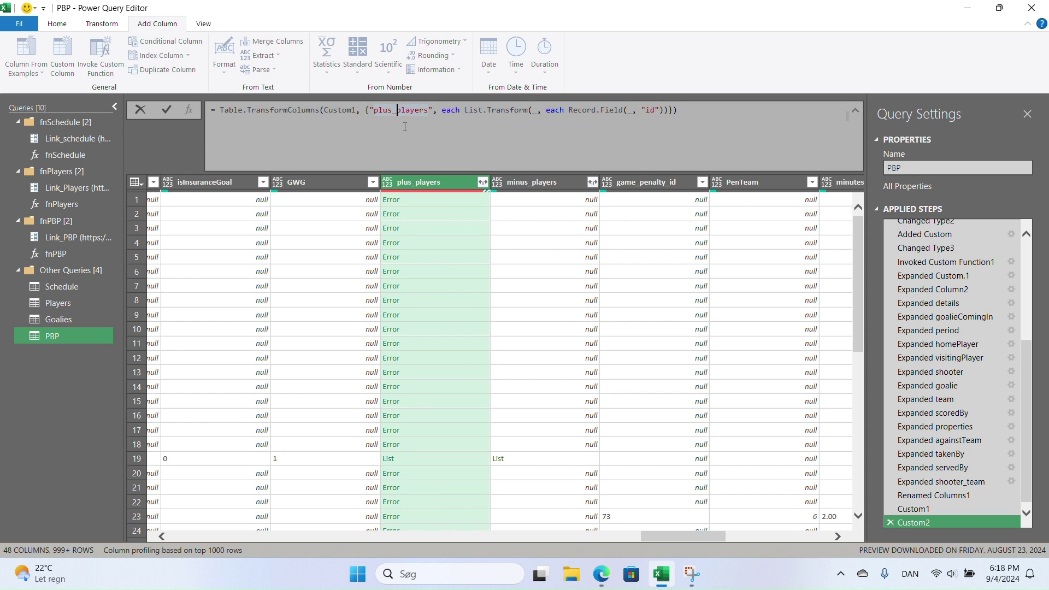
key(BackSpace)
key(BackSpace)
key(BackSpace)
key(BackSpace)
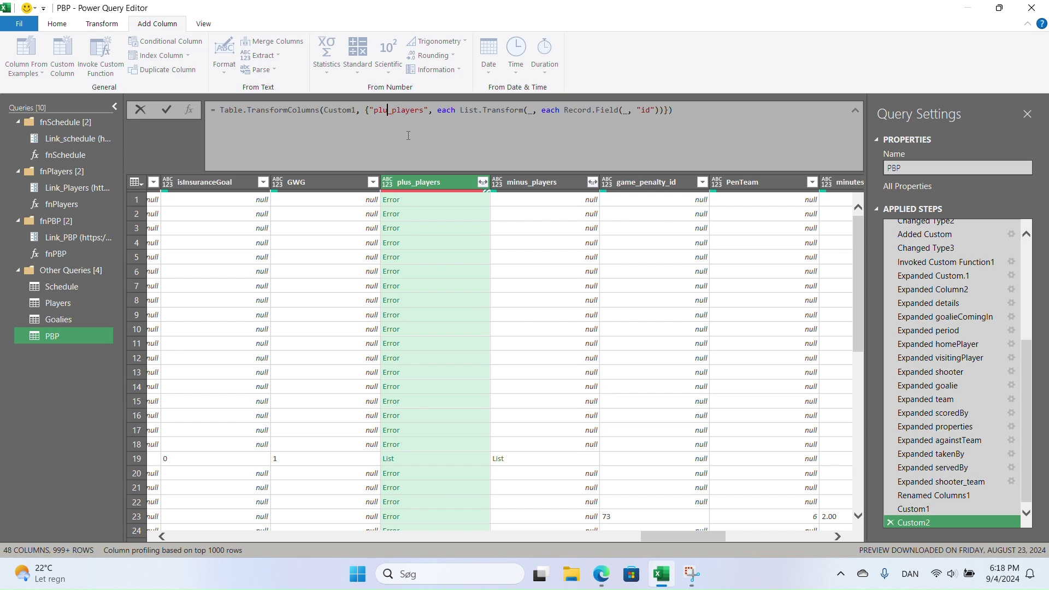
text(minus)
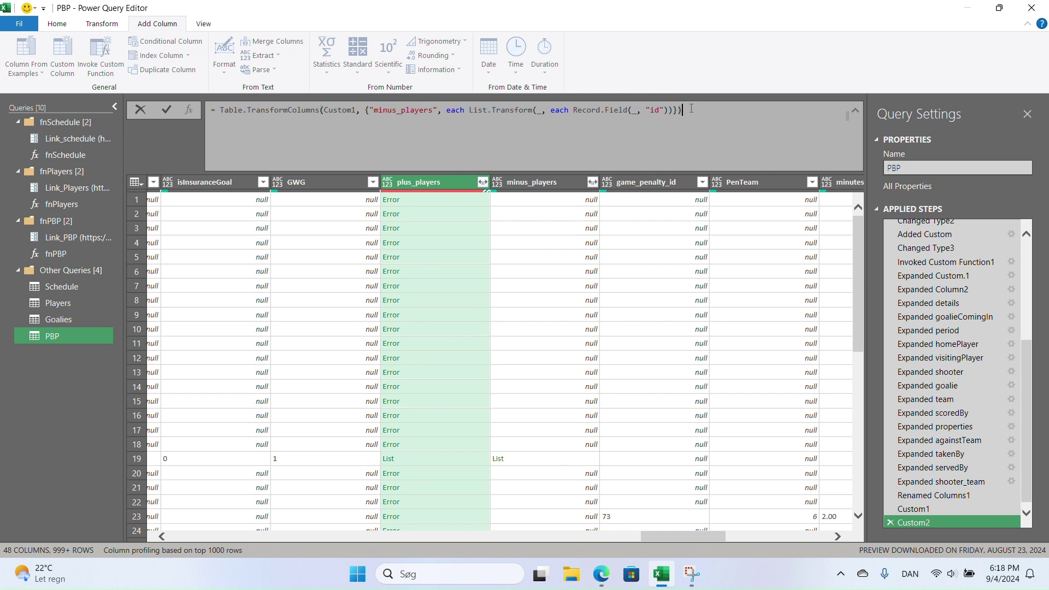
drag(691, 109, 202, 91)
key(ctrl+c)
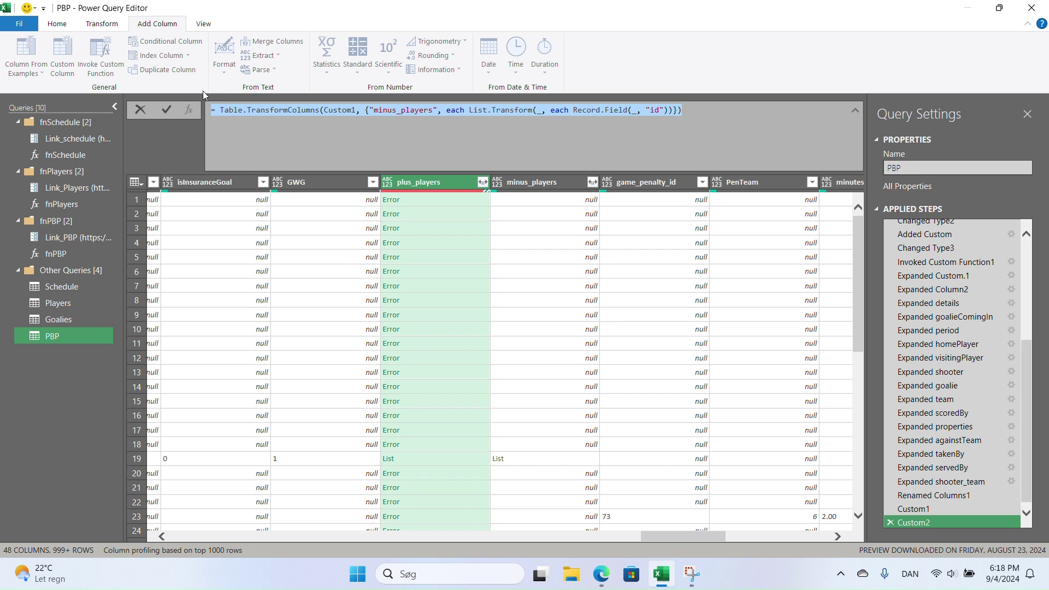
click(707, 116)
key(Return)
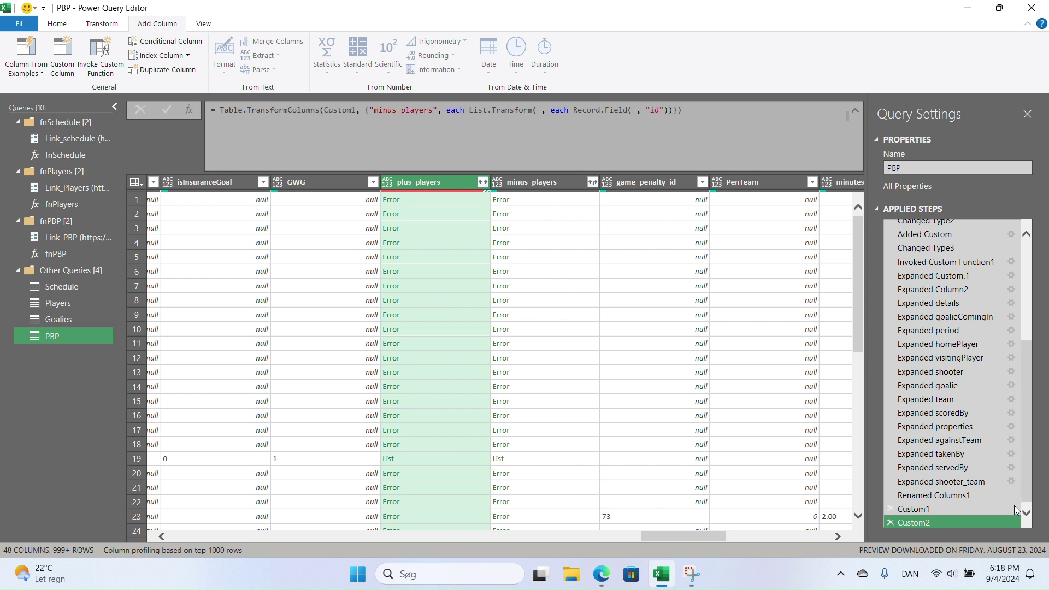
- Insert Custom3 after Custom2 with the id-mapping formula pointed at Custom2's assists column
right_click(932, 524)
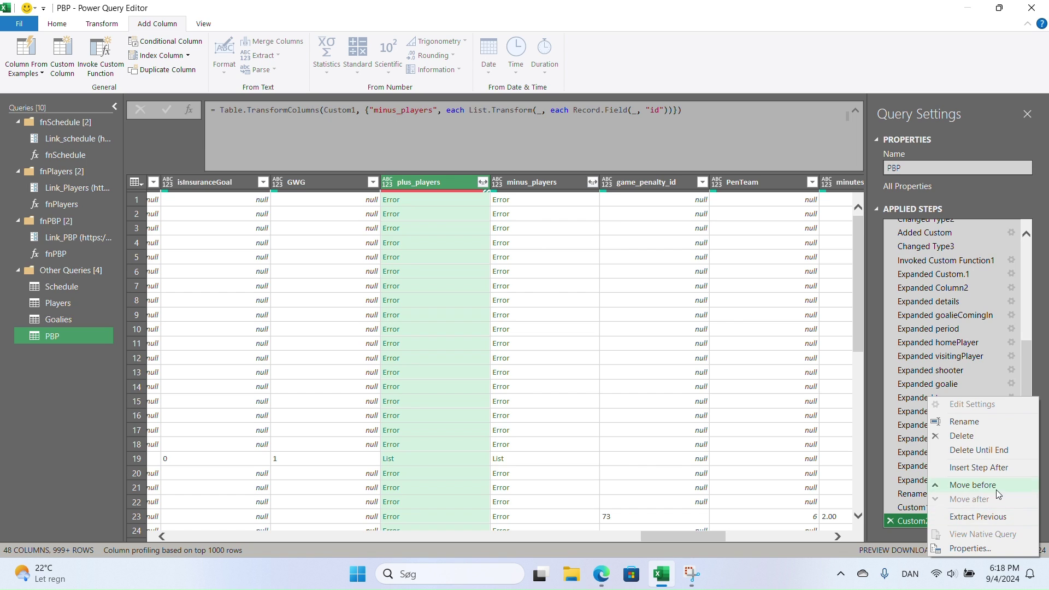
click(982, 468)
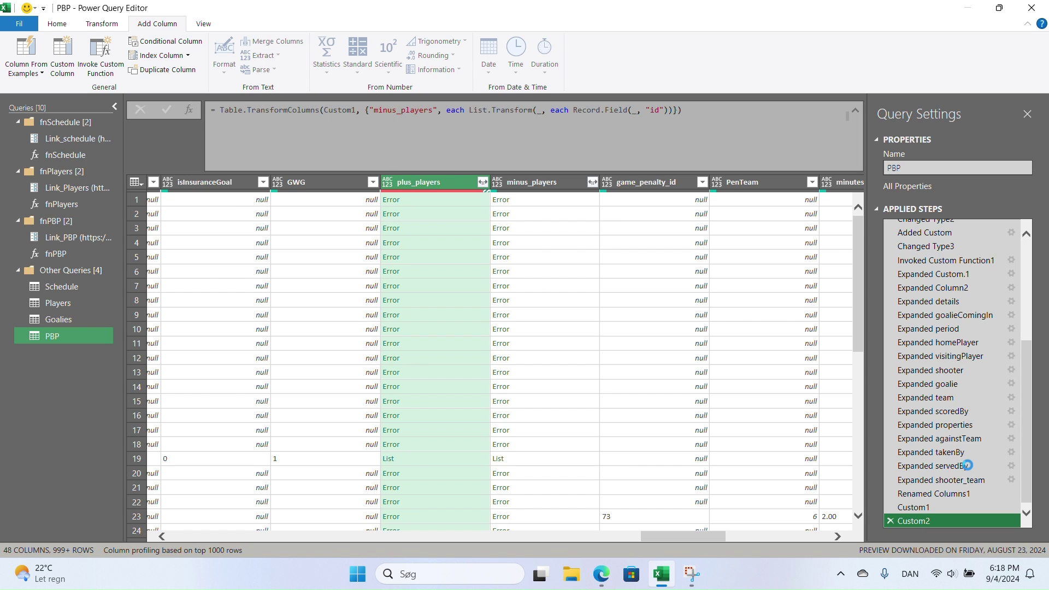
double_click(253, 110)
key(ctrl+v)
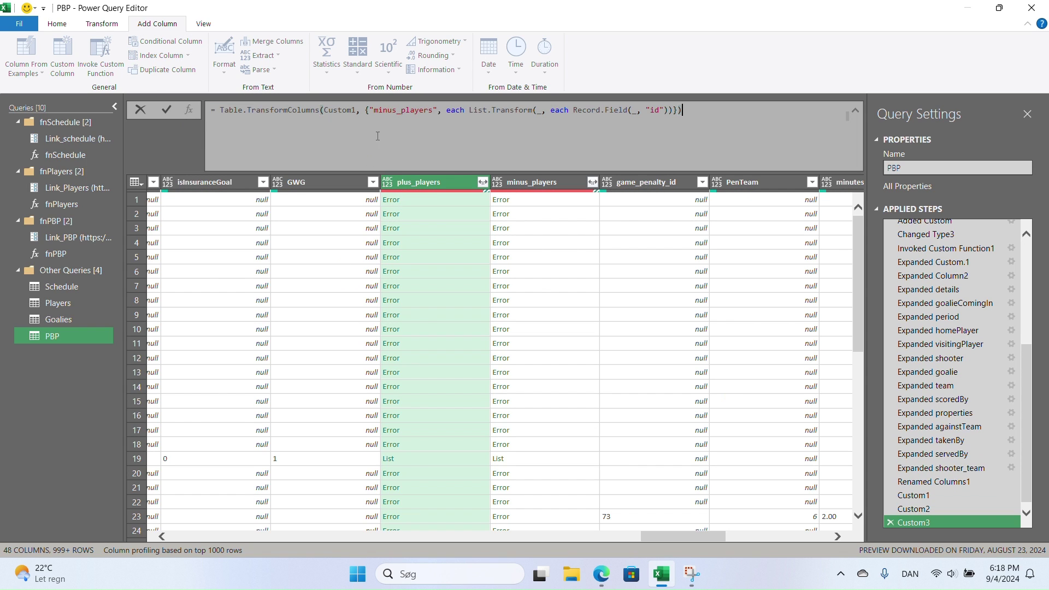
double_click(354, 111)
text(Custom2)
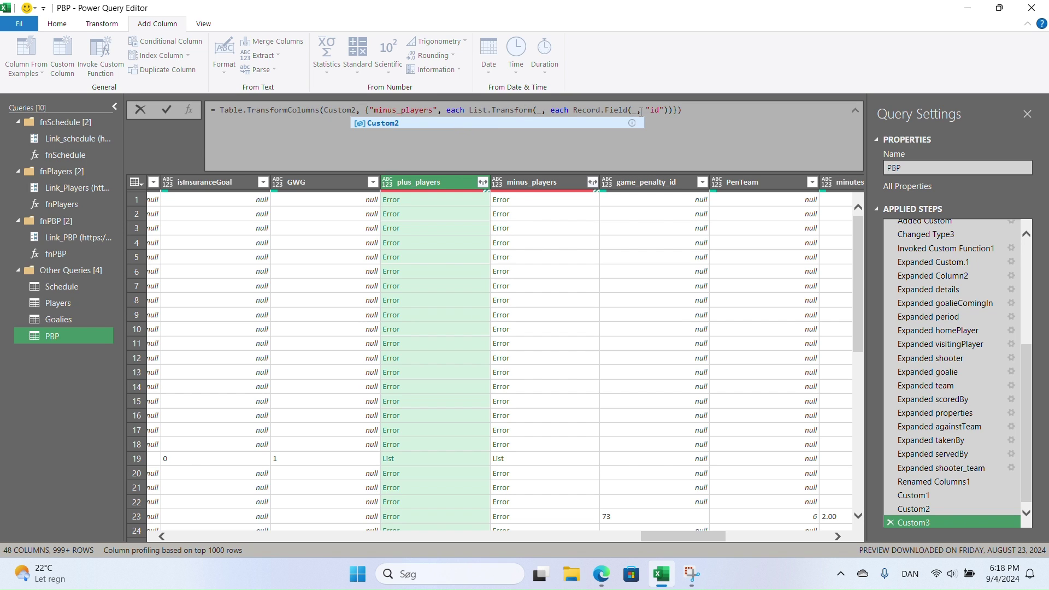
click(432, 110)
key(BackSpace)
key(BackSpace)
key(BackSpace)
key(BackSpace)
key(BackSpace)
key(BackSpace)
key(BackSpace)
key(BackSpace)
key(BackSpace)
key(BackSpace)
key(BackSpace)
key(BackSpace)
key(BackSpace)
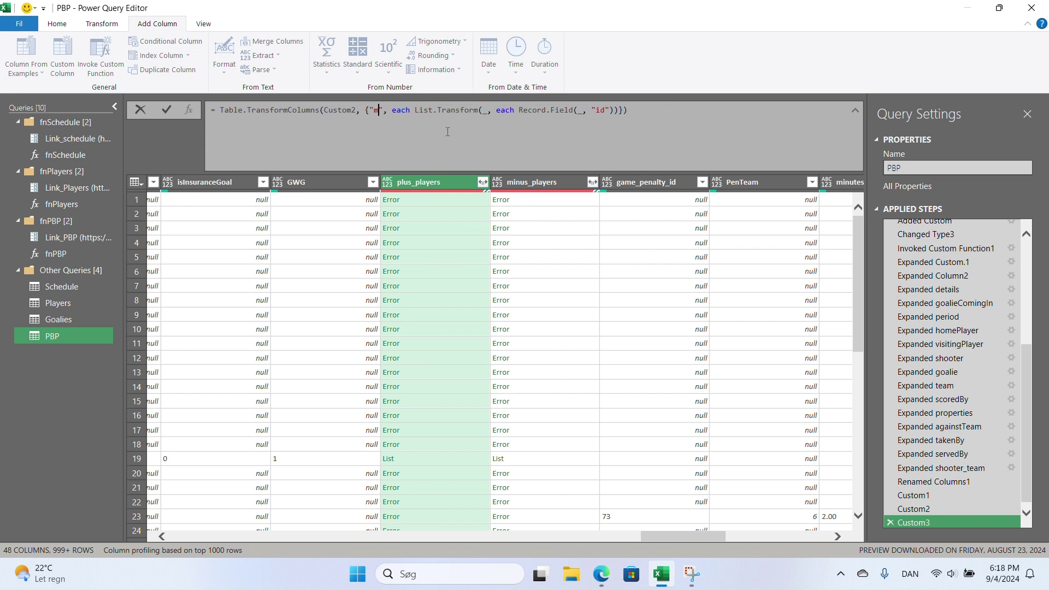
text(assists)
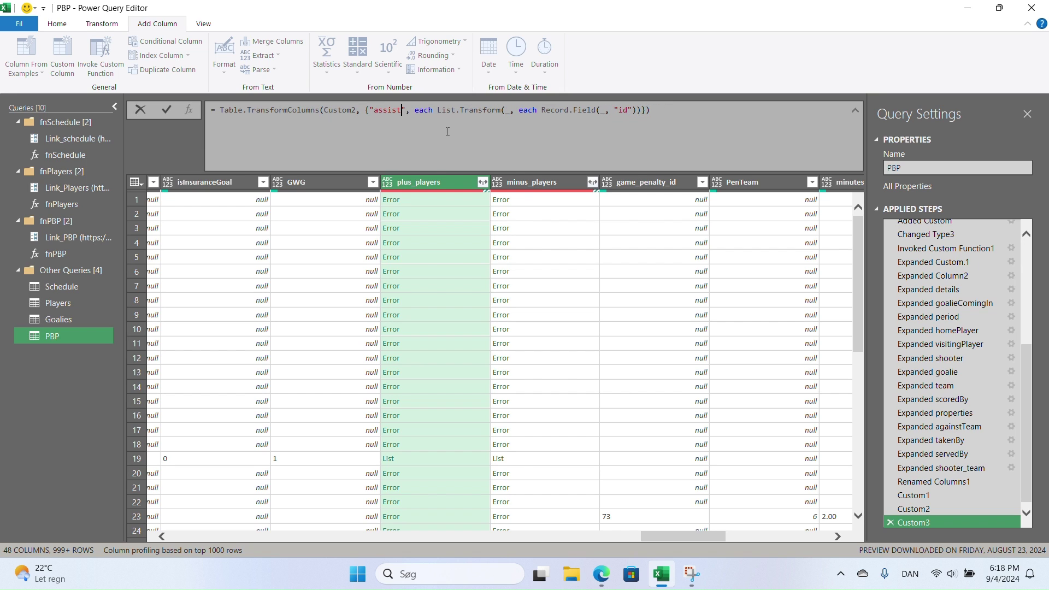
- Commit the assists formula and preview row 19's list, which holds 34
click(667, 109)
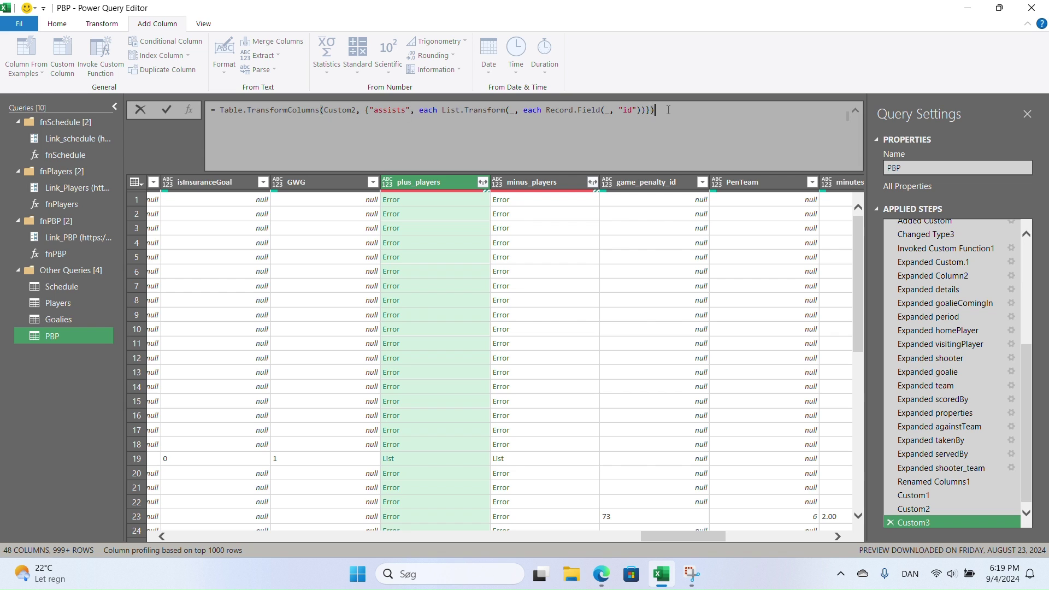
key(Return)
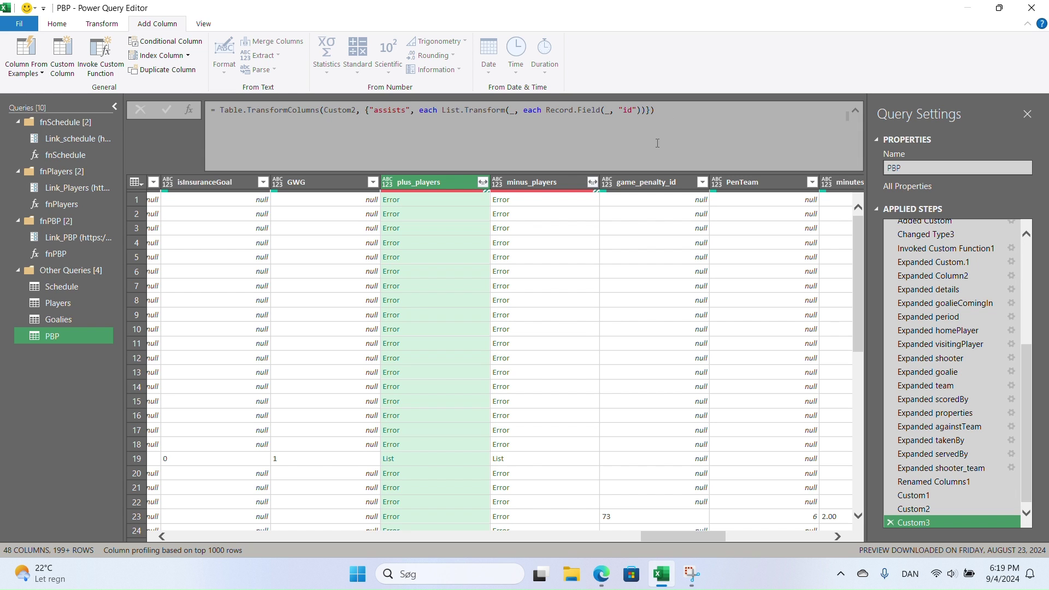
drag(696, 536, 579, 526)
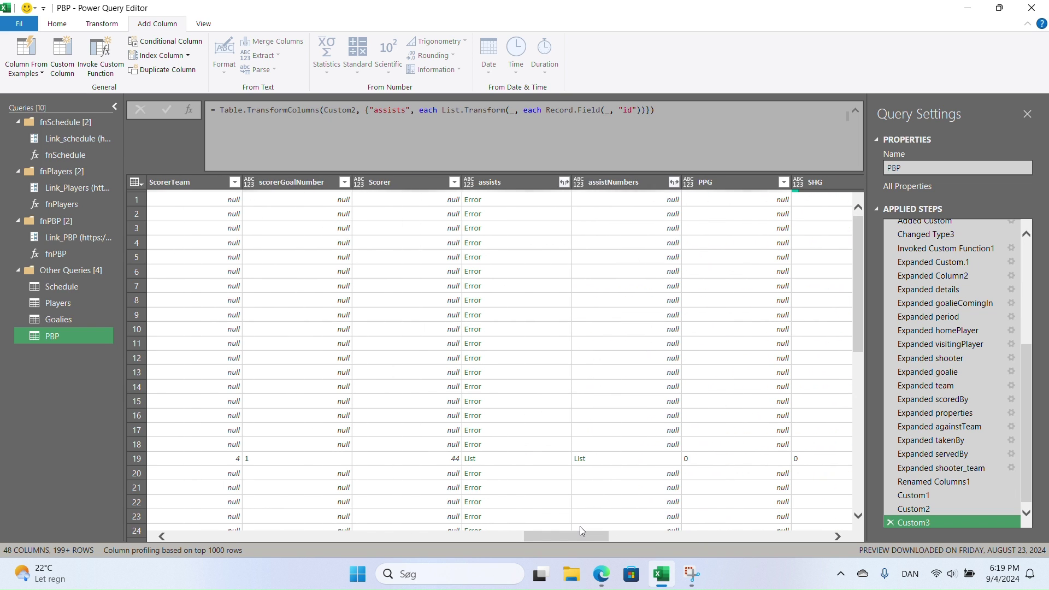
click(527, 458)
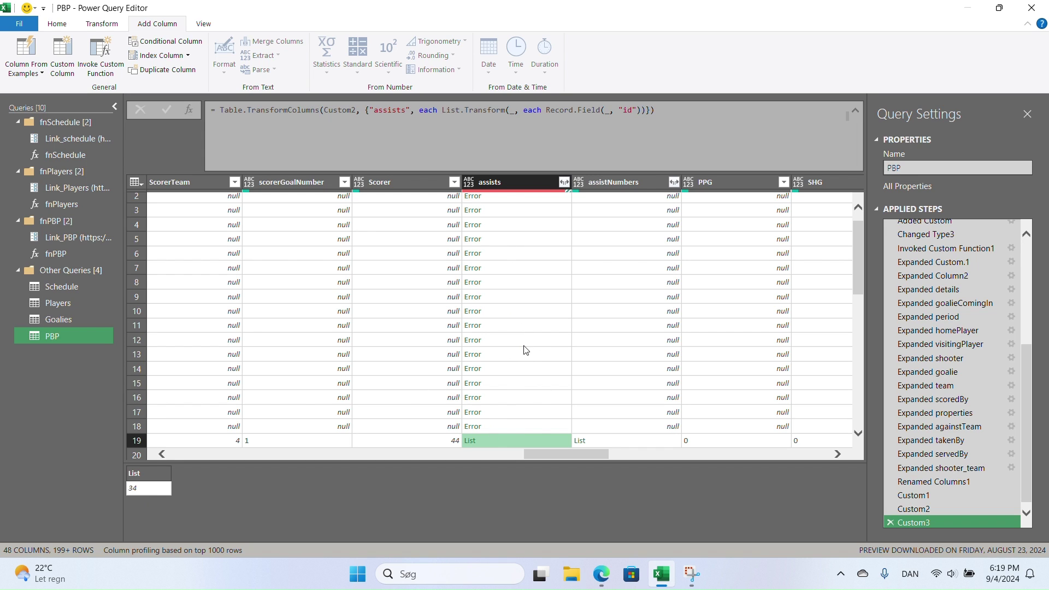
- Extract the assists list values as text joined with a Space delimiter
click(564, 181)
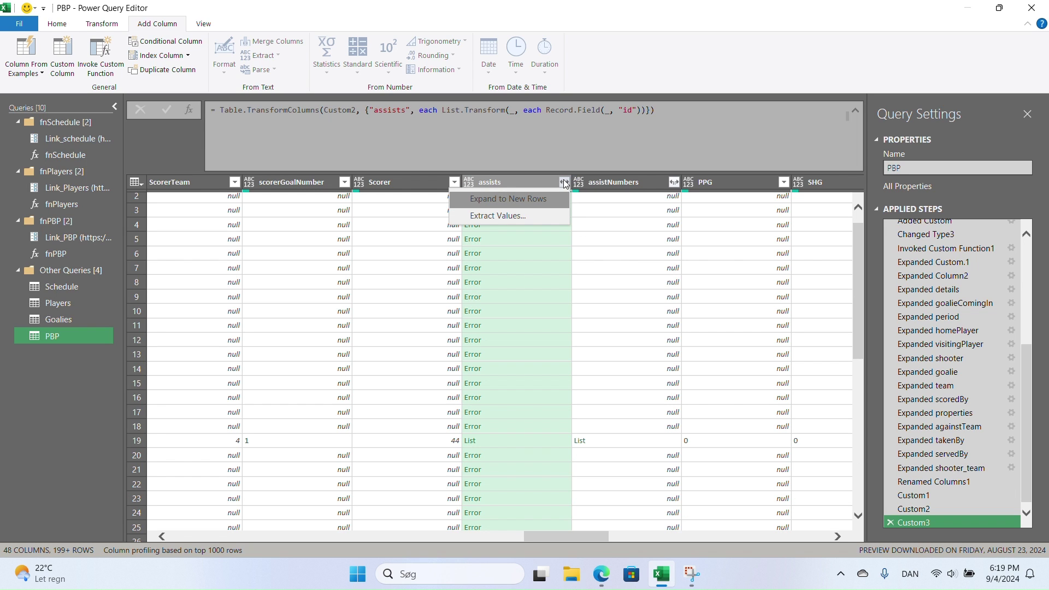
click(539, 216)
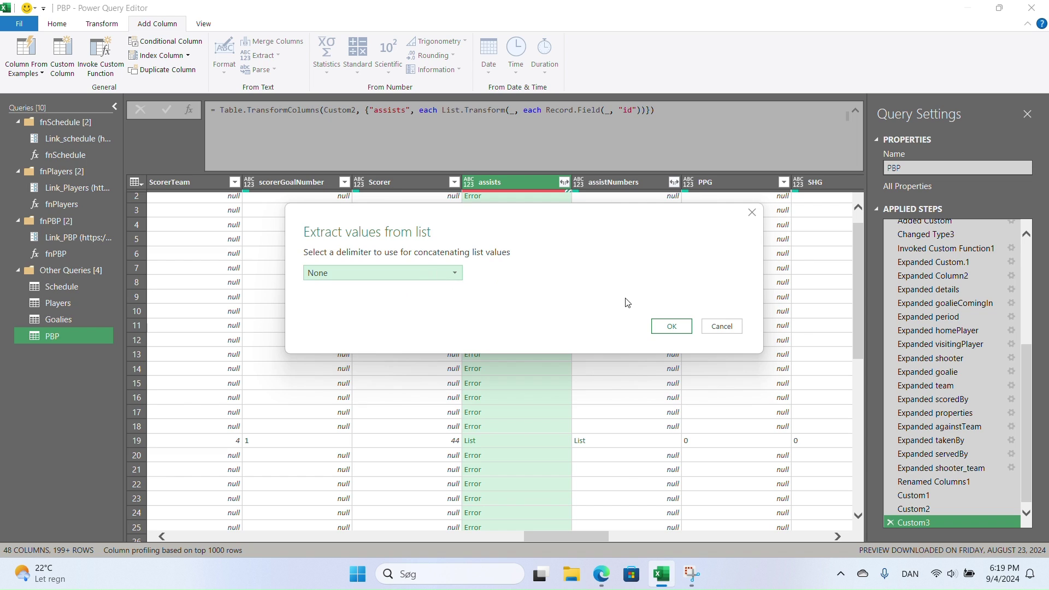
click(441, 272)
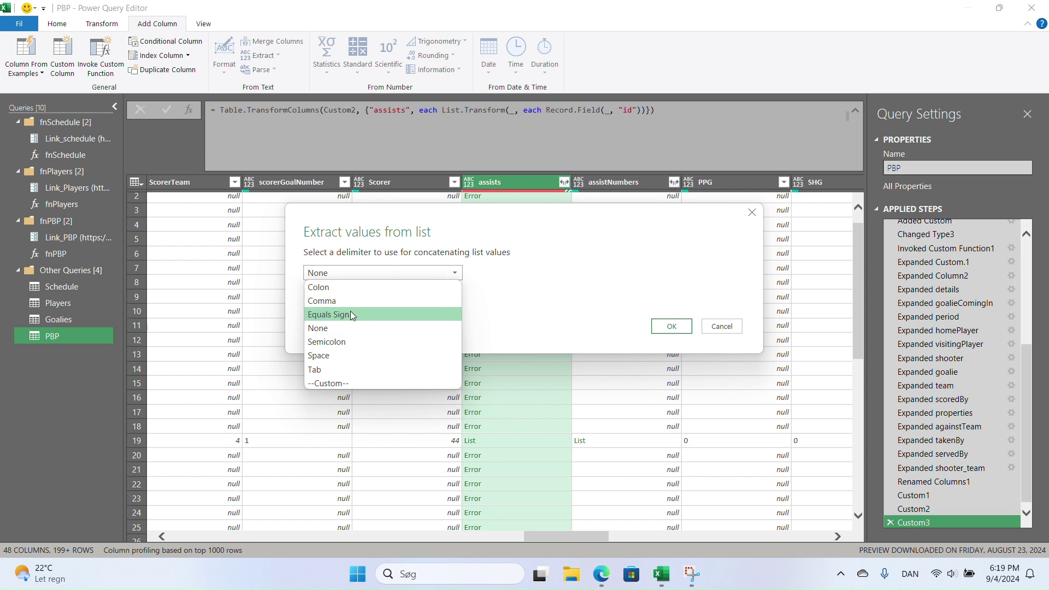
click(342, 355)
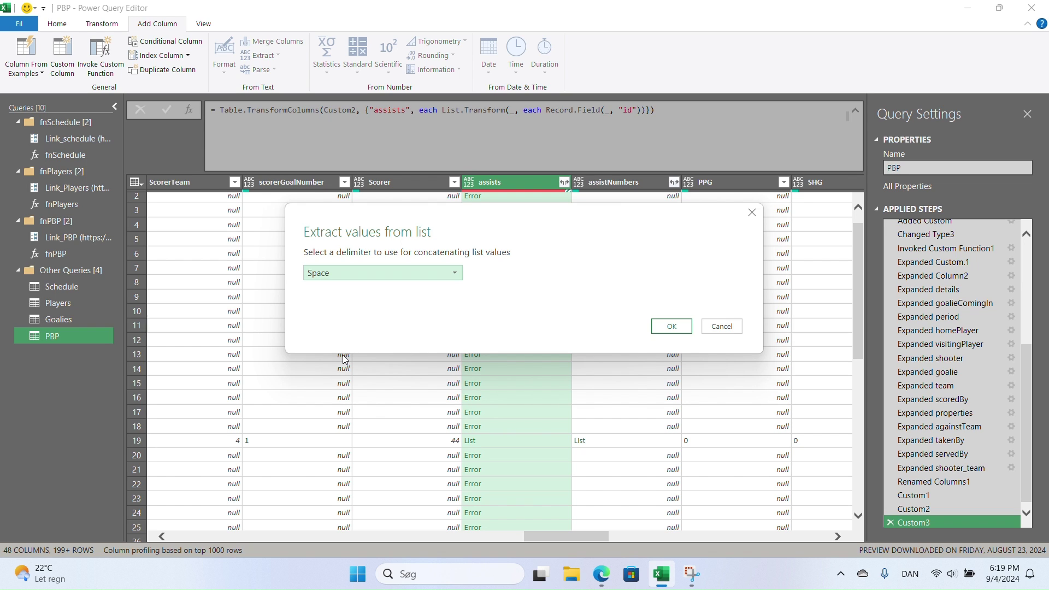
click(671, 328)
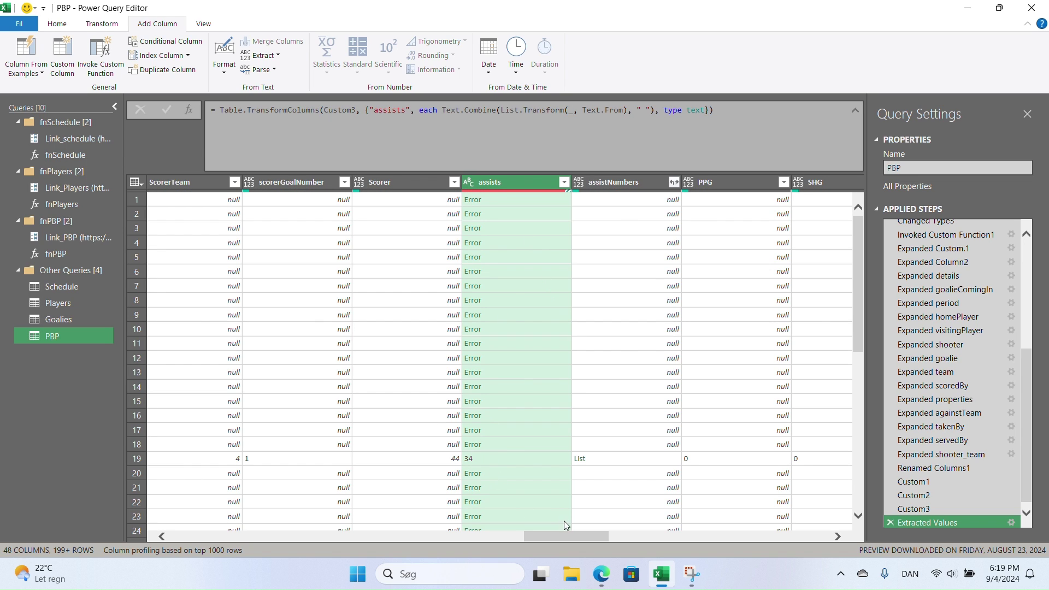
drag(566, 534, 702, 523)
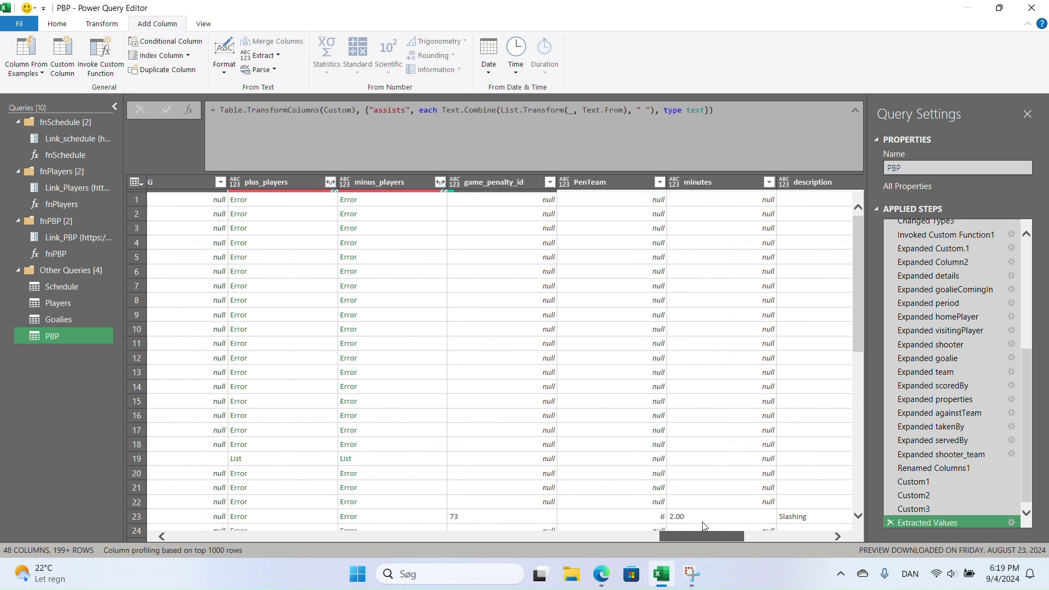
click(332, 179)
click(291, 211)
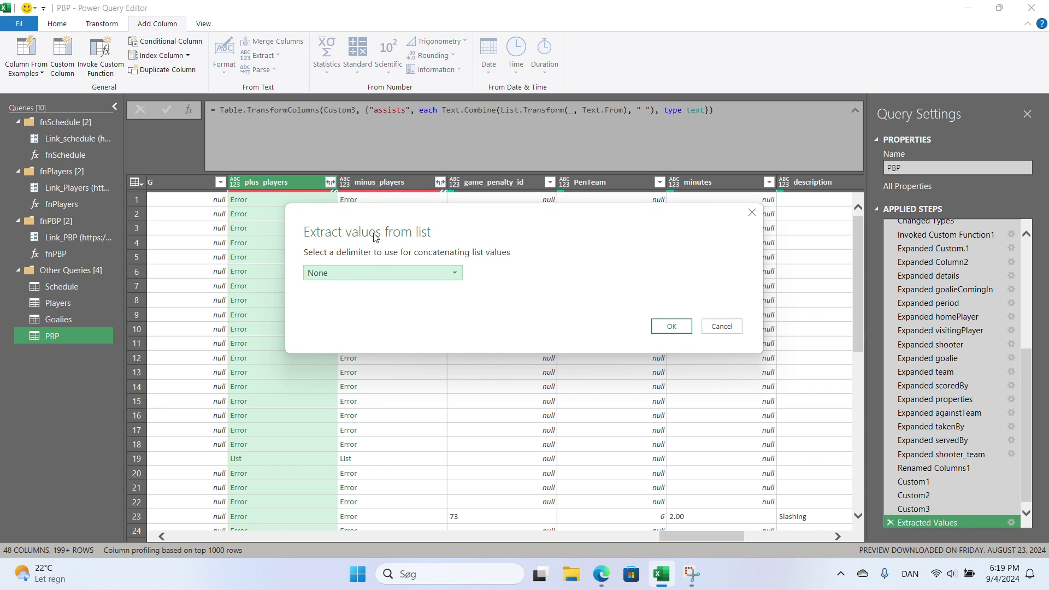
click(375, 269)
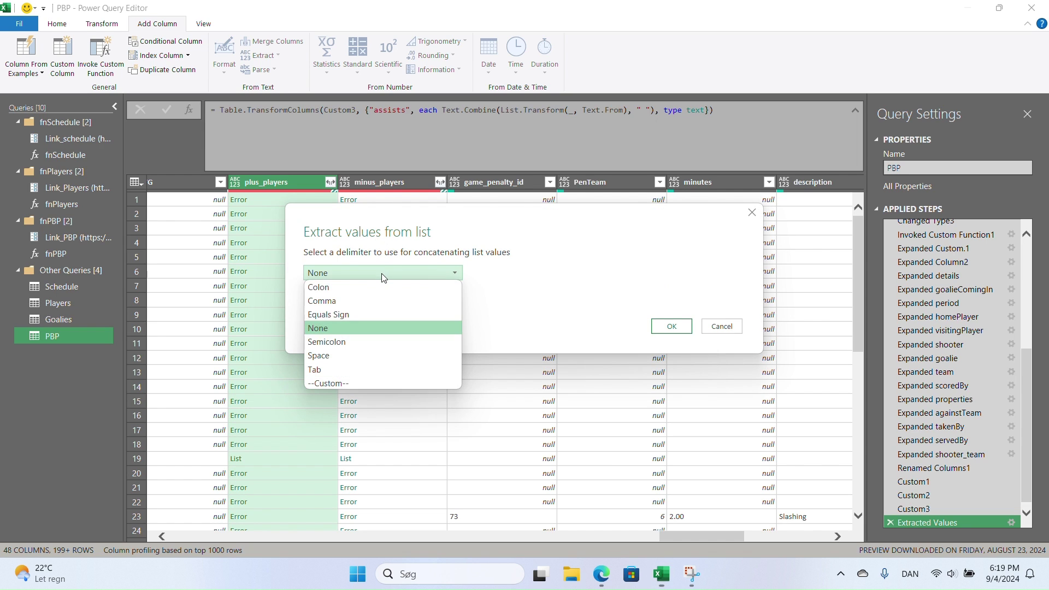
click(356, 355)
click(664, 327)
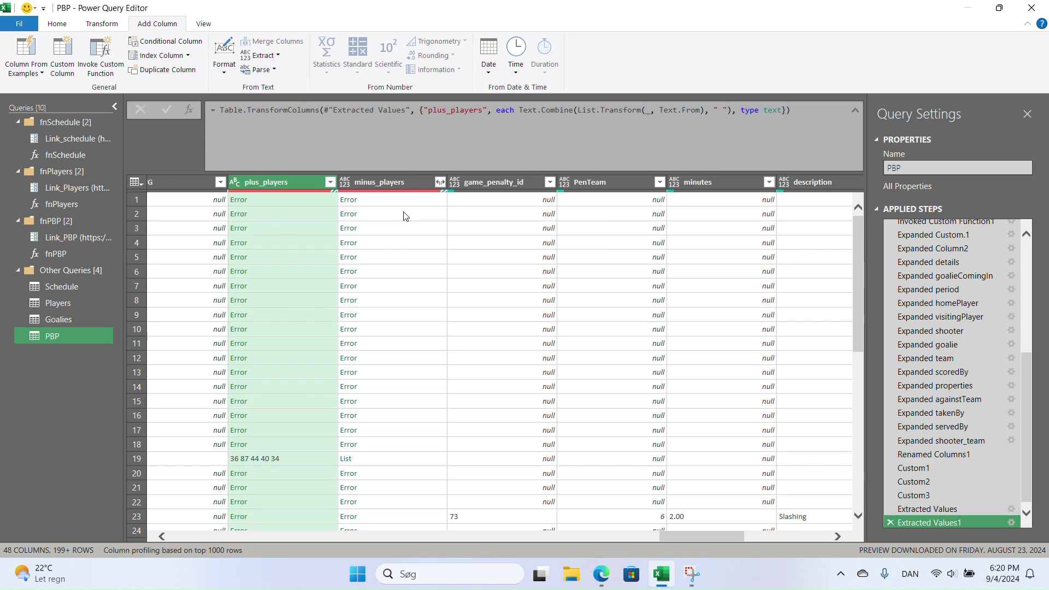
- Extract the minus_players list values as space-separated text the same way
click(441, 182)
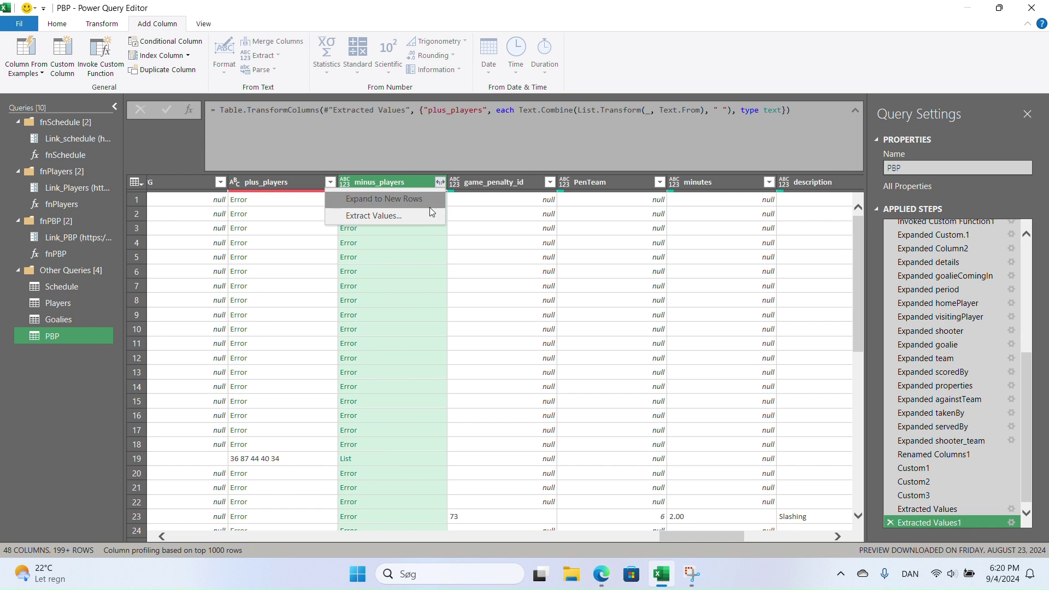
click(420, 215)
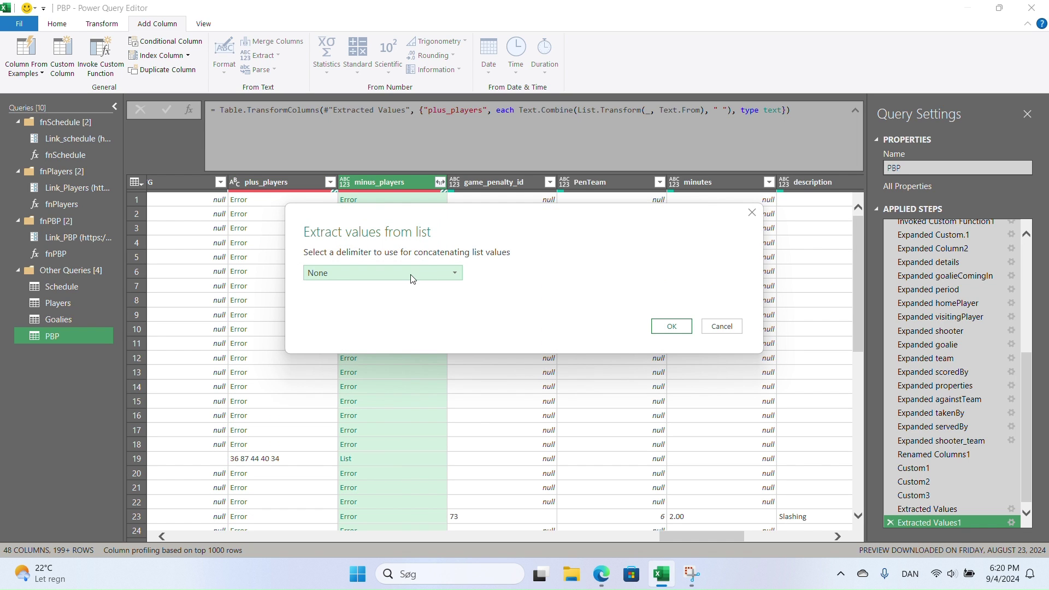
click(411, 275)
click(346, 356)
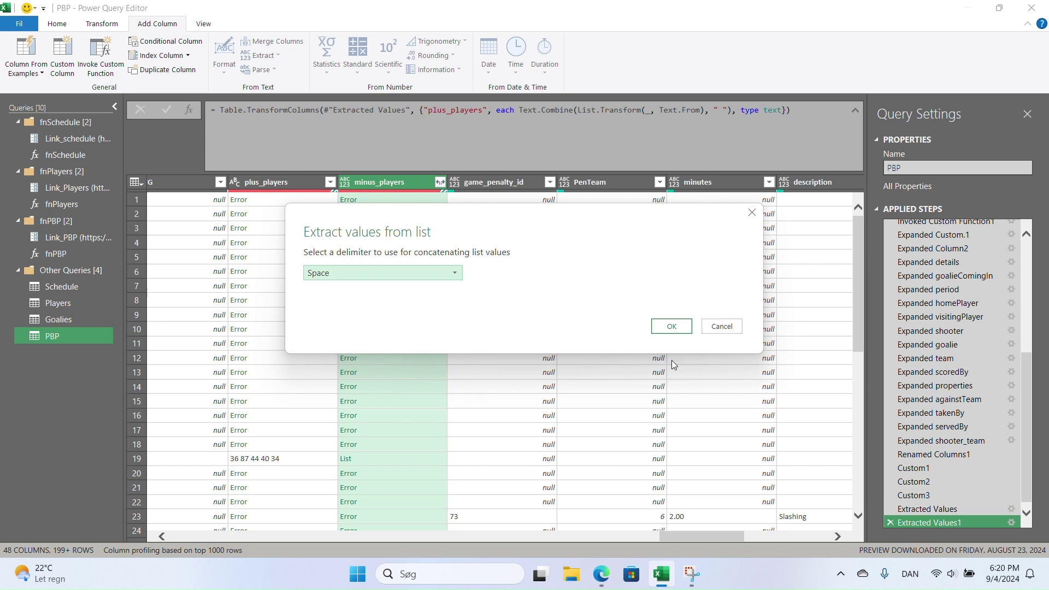
click(671, 326)
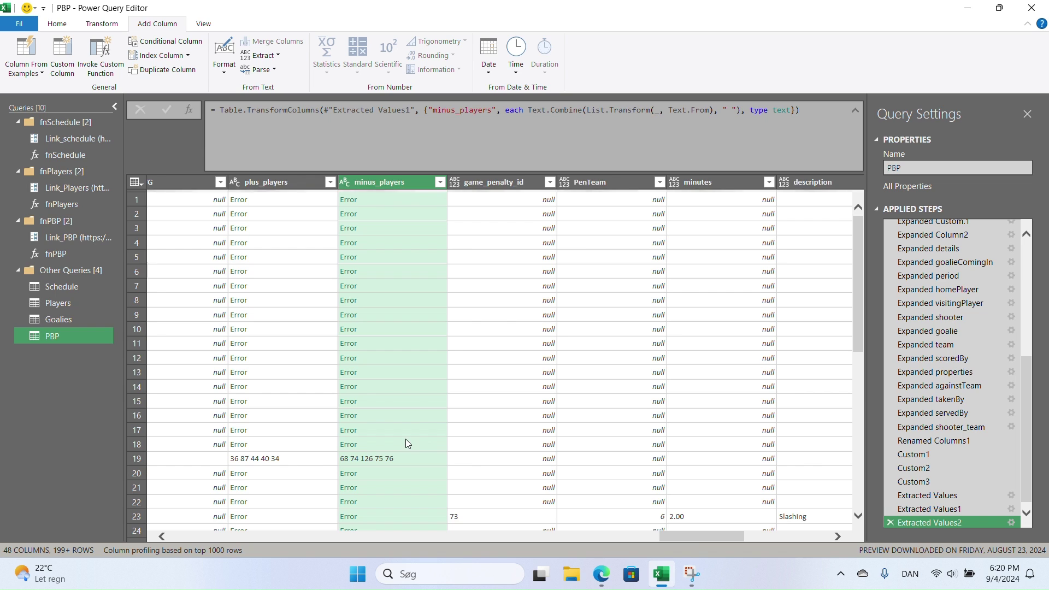
drag(696, 539, 683, 540)
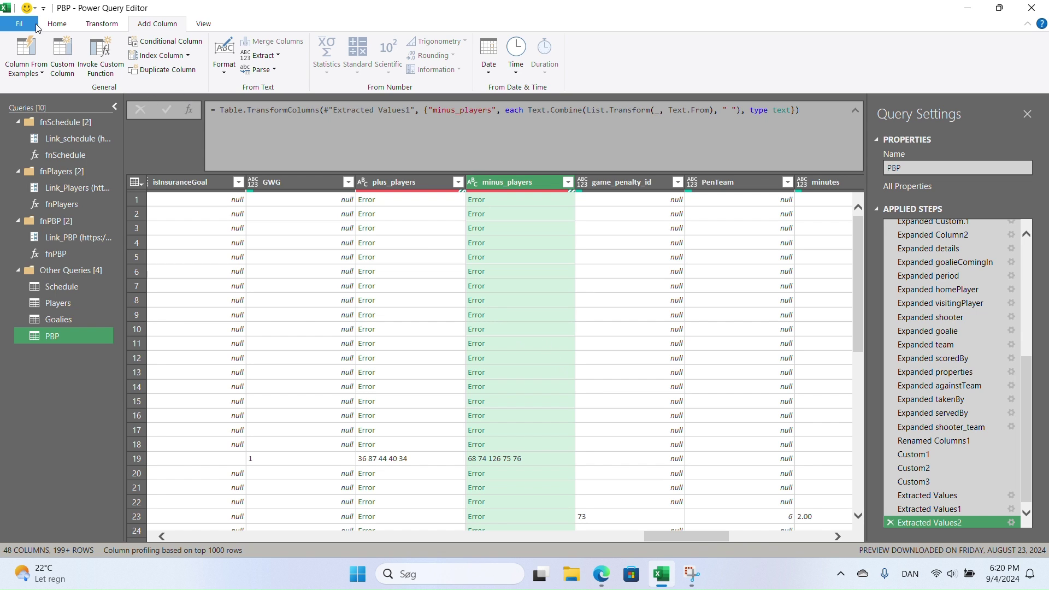
- Split minus_players at each space with quote character None, then delete the Changed Type4 step
click(114, 24)
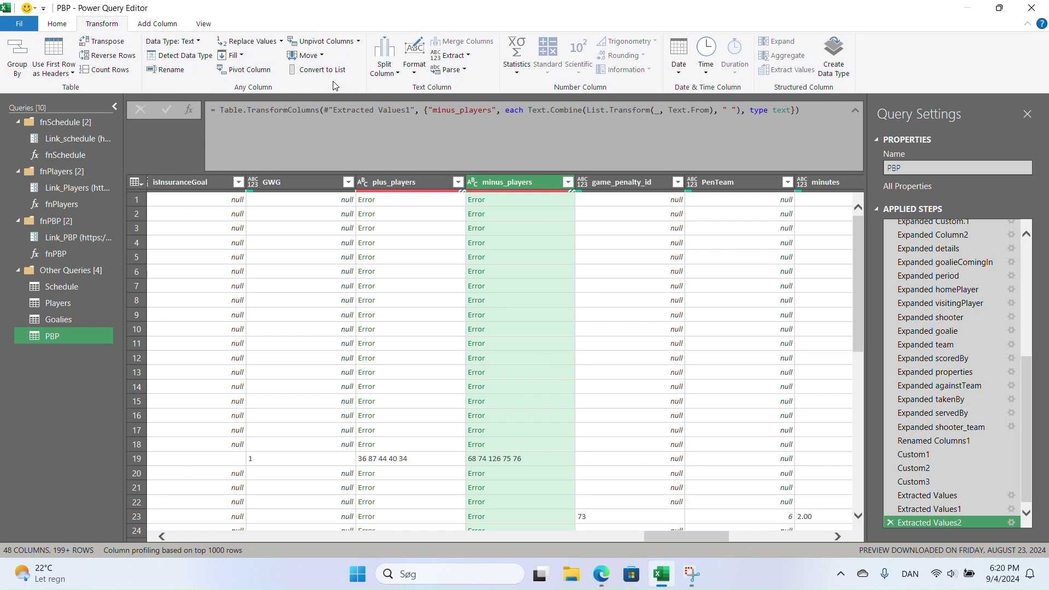
click(396, 75)
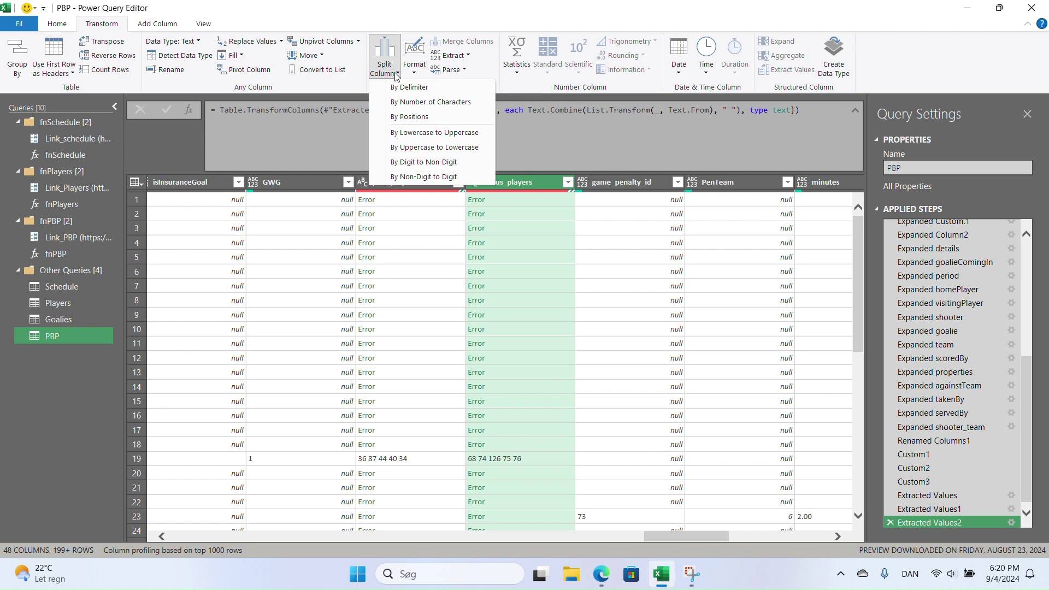
click(425, 87)
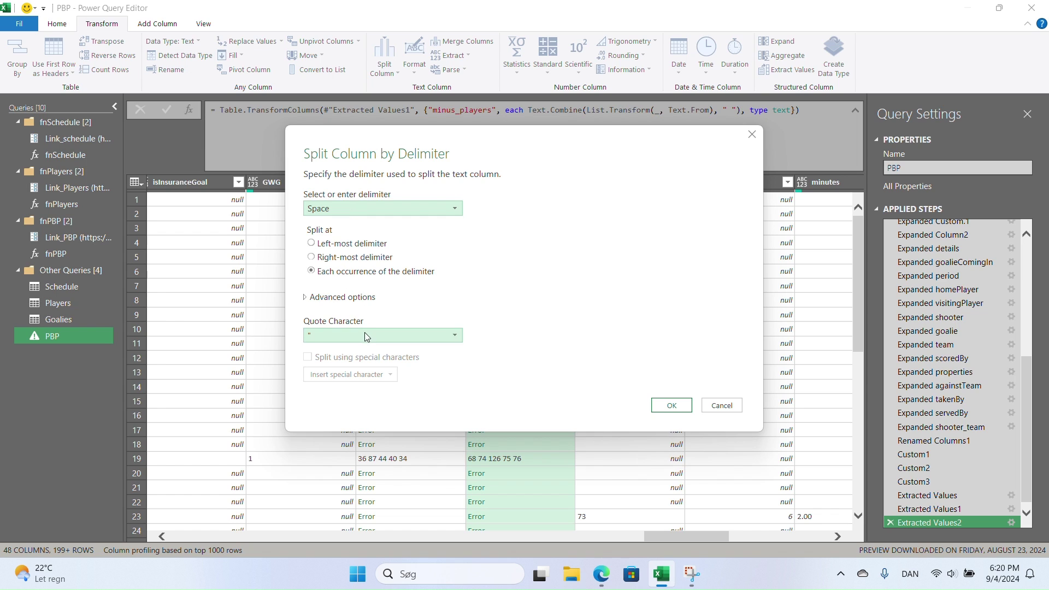
click(366, 335)
click(333, 348)
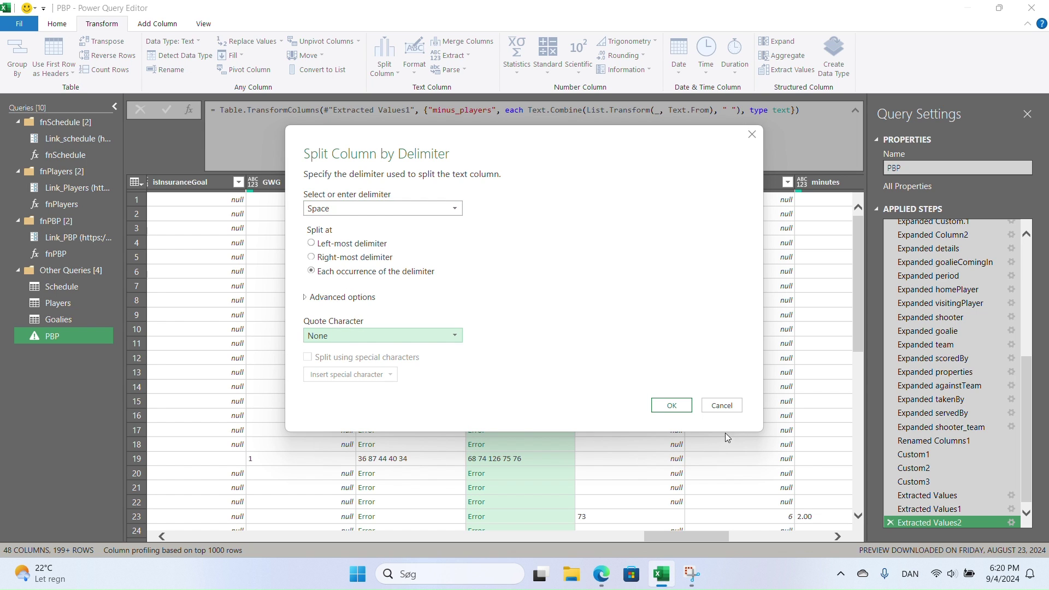
click(671, 405)
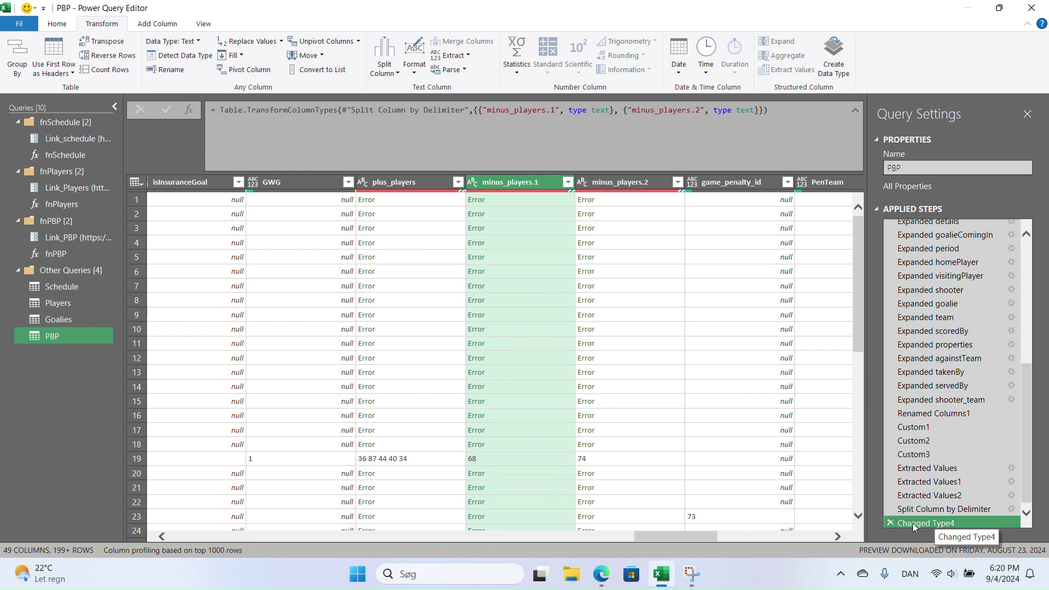
click(891, 523)
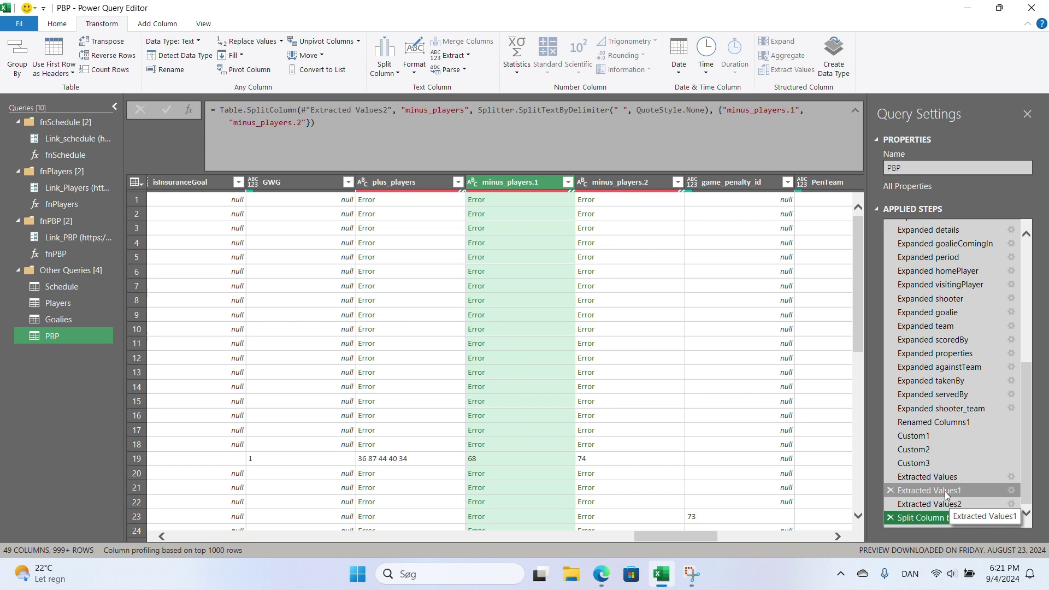
- Delete the old split and redo the minus_players split by space with quote character None
click(890, 517)
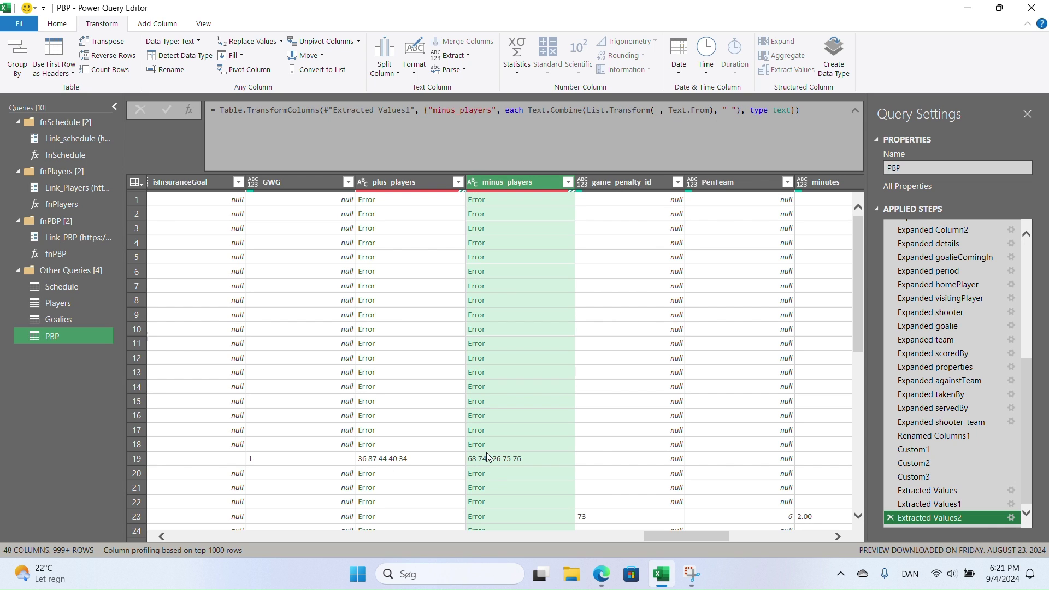
click(539, 460)
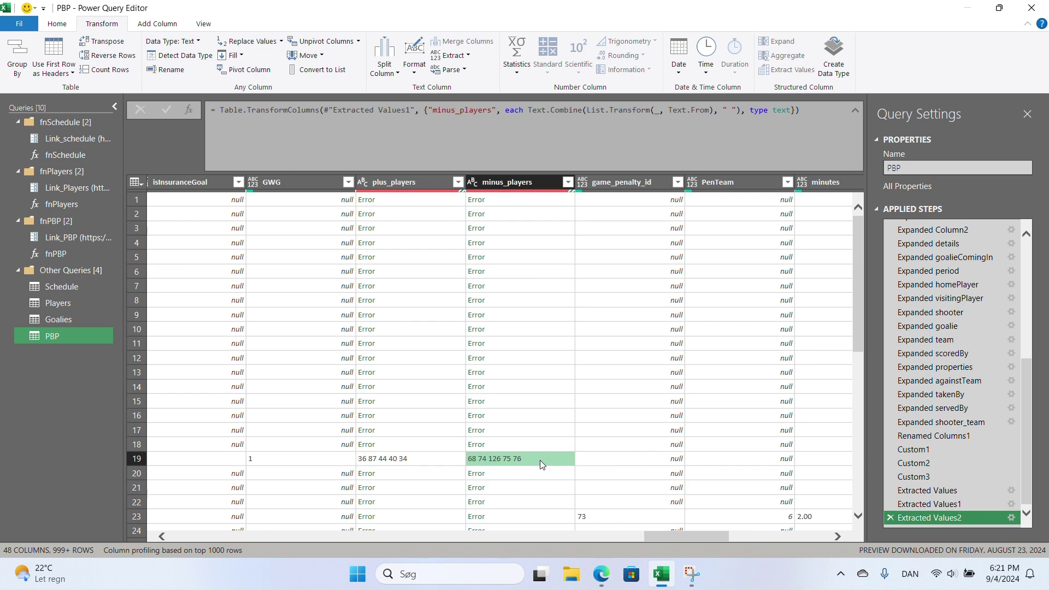
click(539, 189)
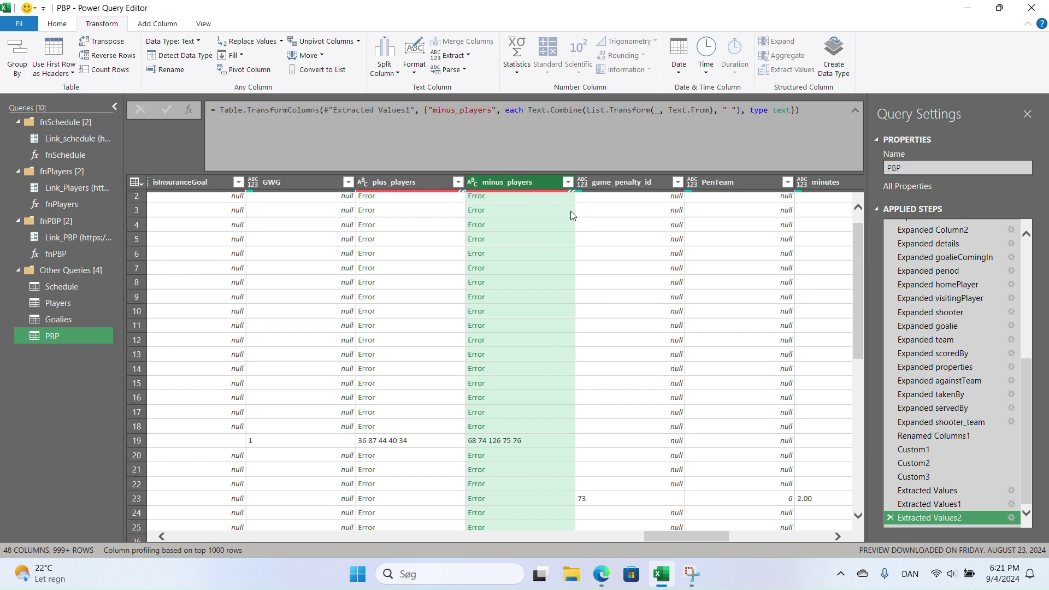
click(385, 61)
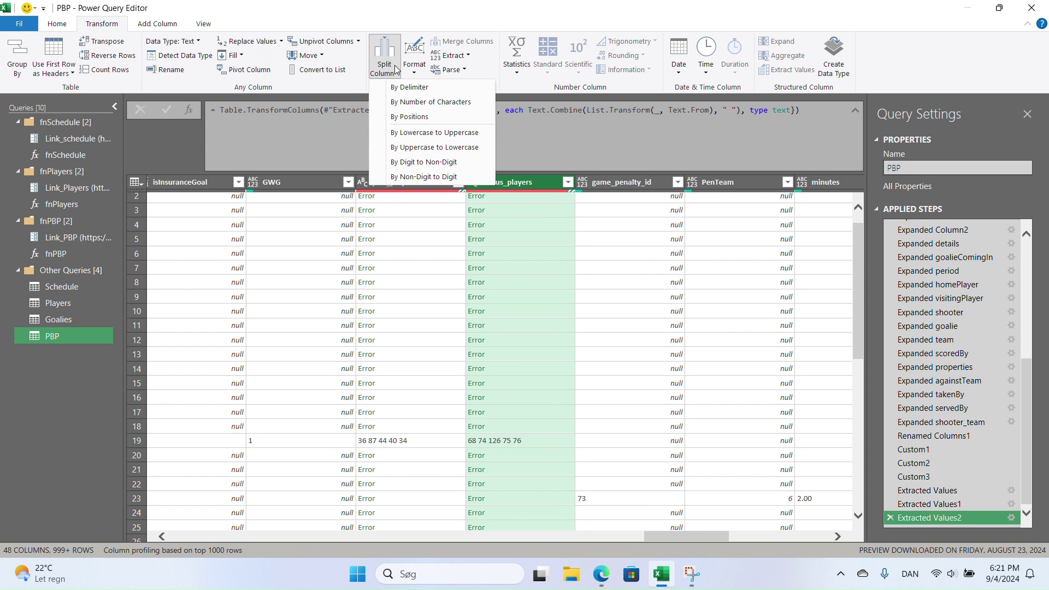
click(428, 90)
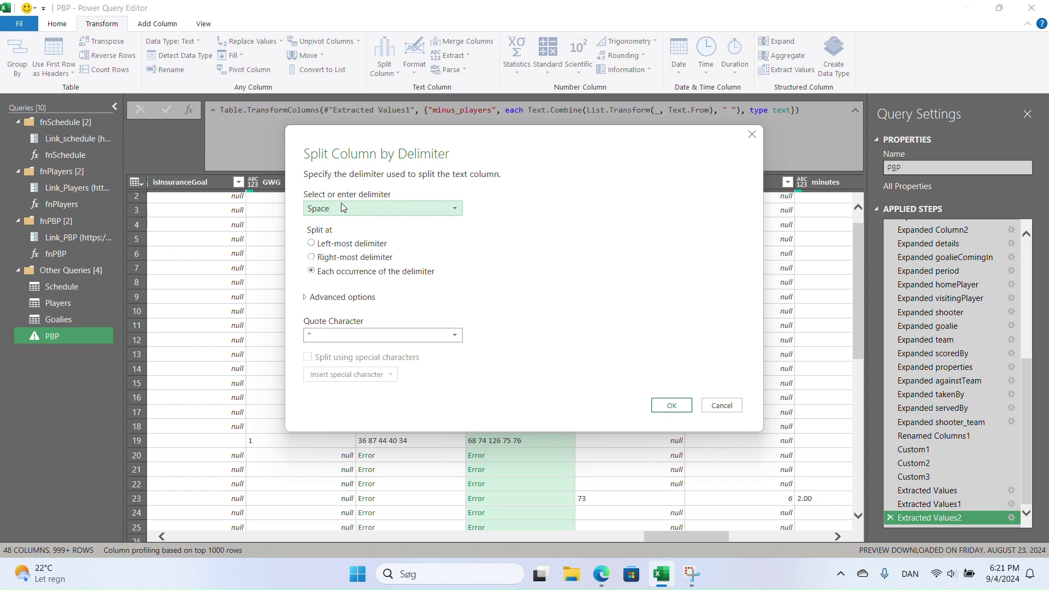
click(321, 333)
click(322, 348)
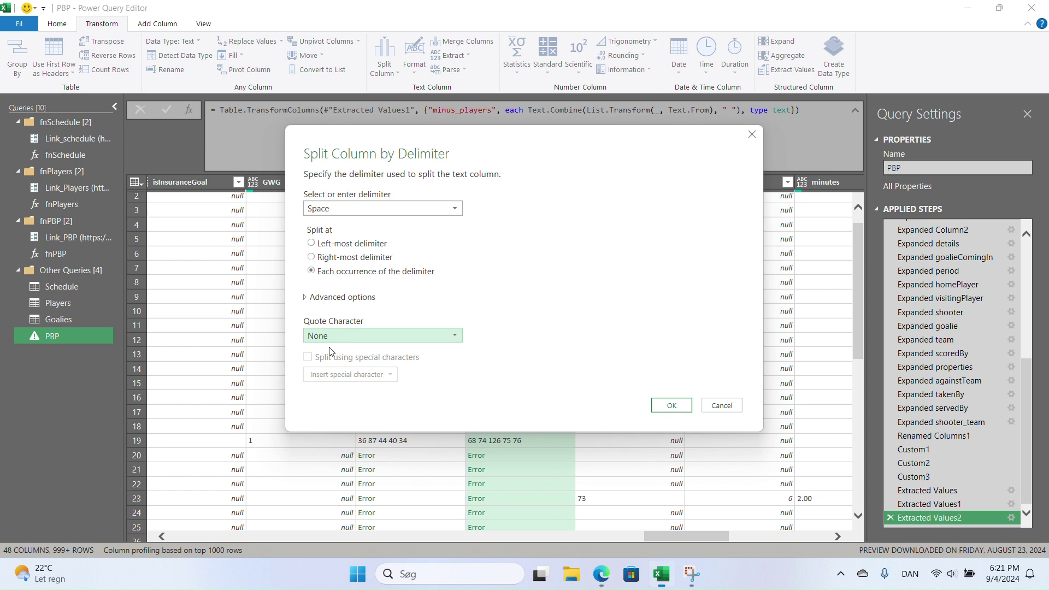
click(672, 406)
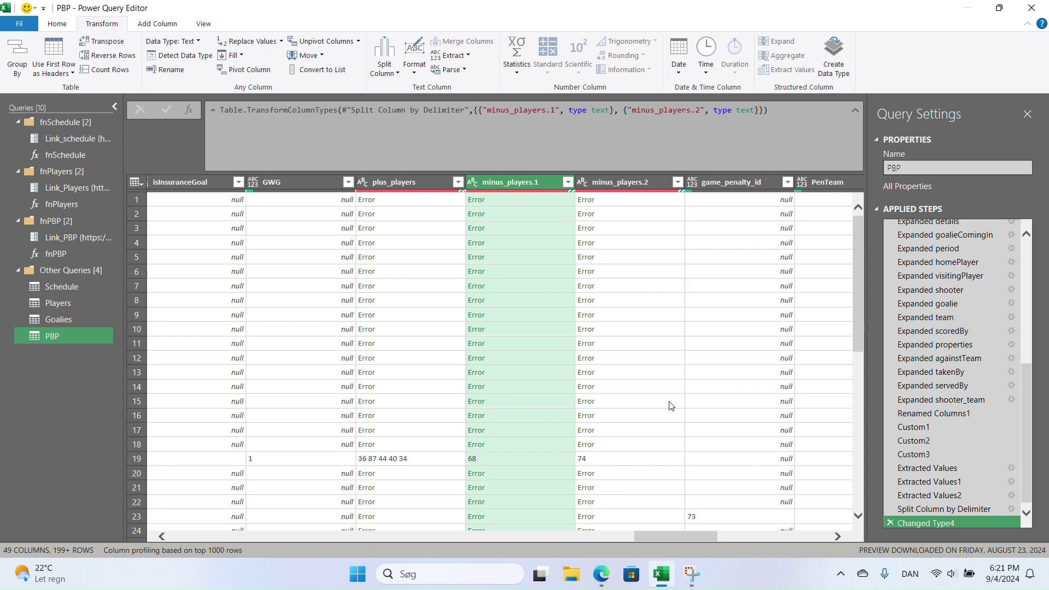
- Remove the Changed Type4 and Split Column by Delimiter steps, leaving minus_players unsplit
scroll(654, 395, down, 4)
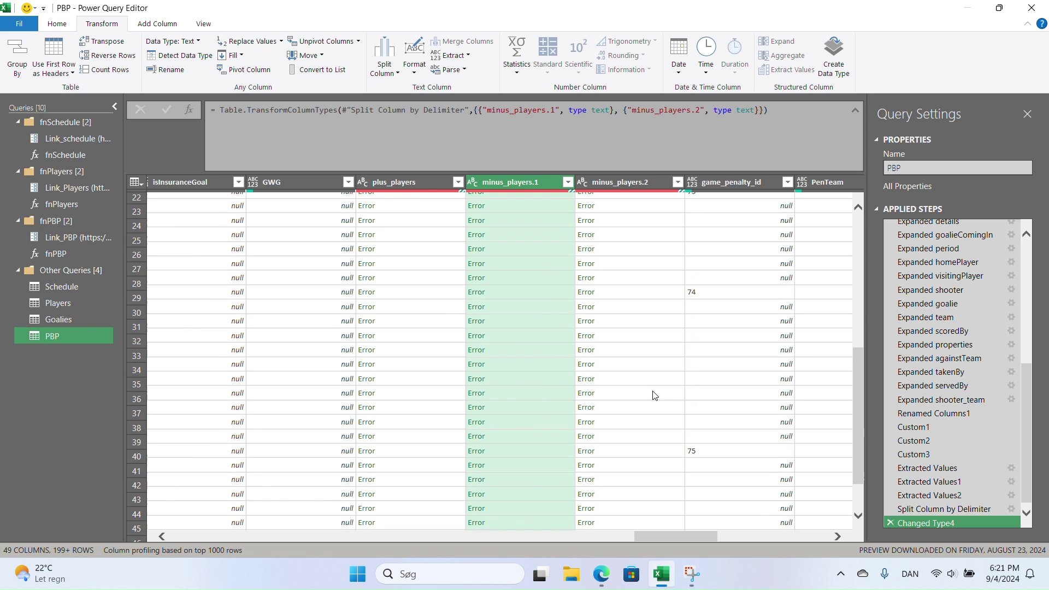
scroll(655, 395, up, 3)
scroll(655, 395, up, 1)
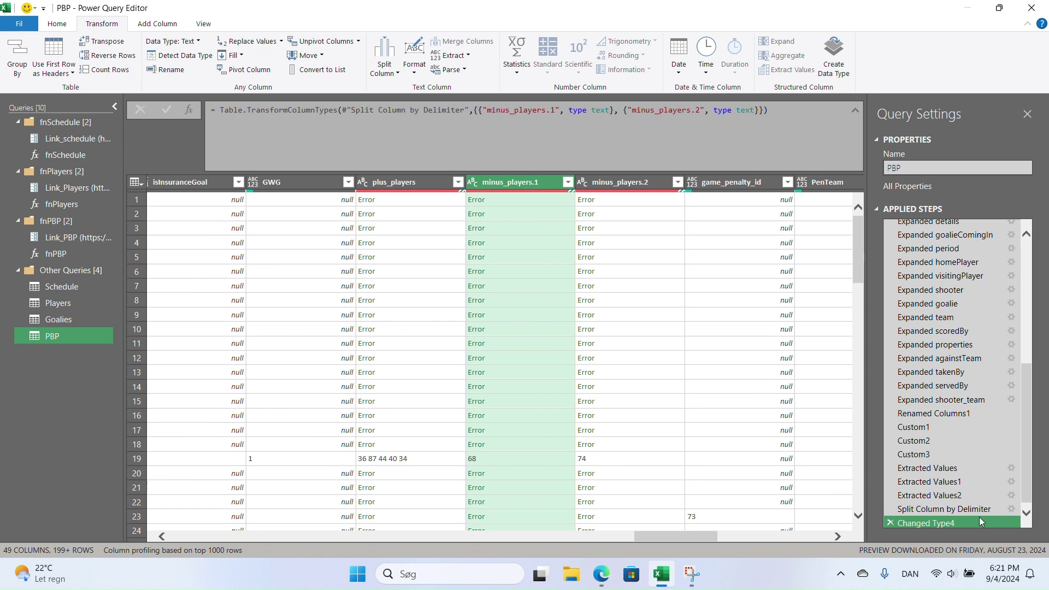
click(889, 524)
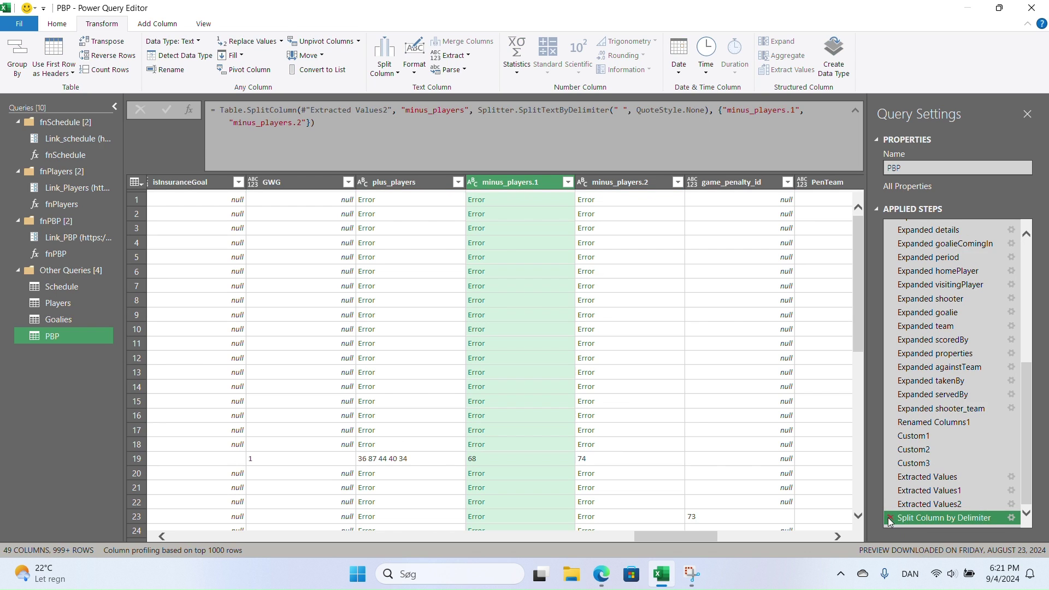
click(889, 518)
- Split plus_players at spaces with quote character None into plus_players.1 and plus_players.2
click(395, 183)
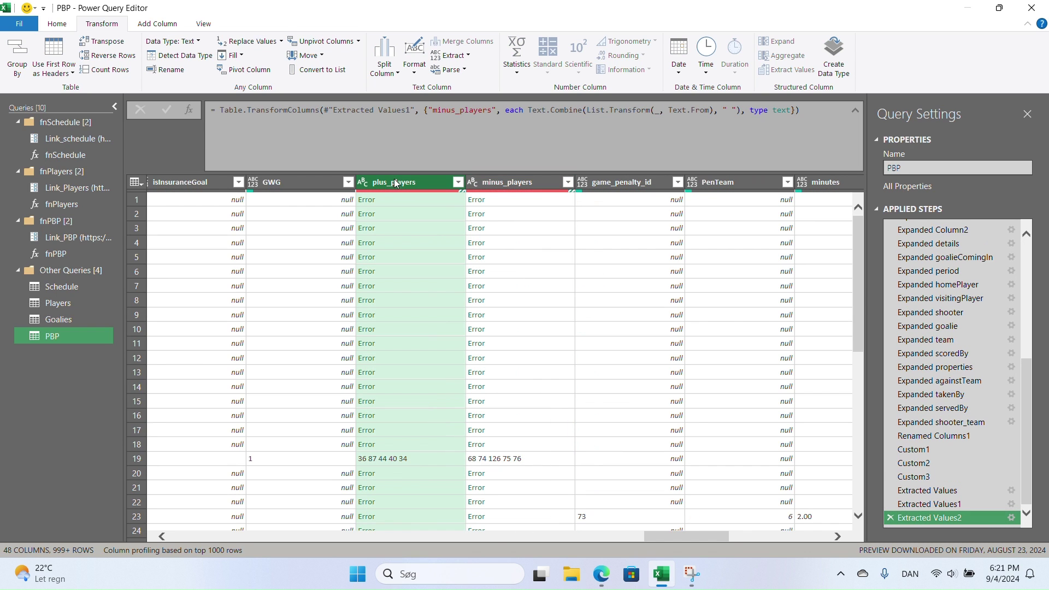
click(384, 65)
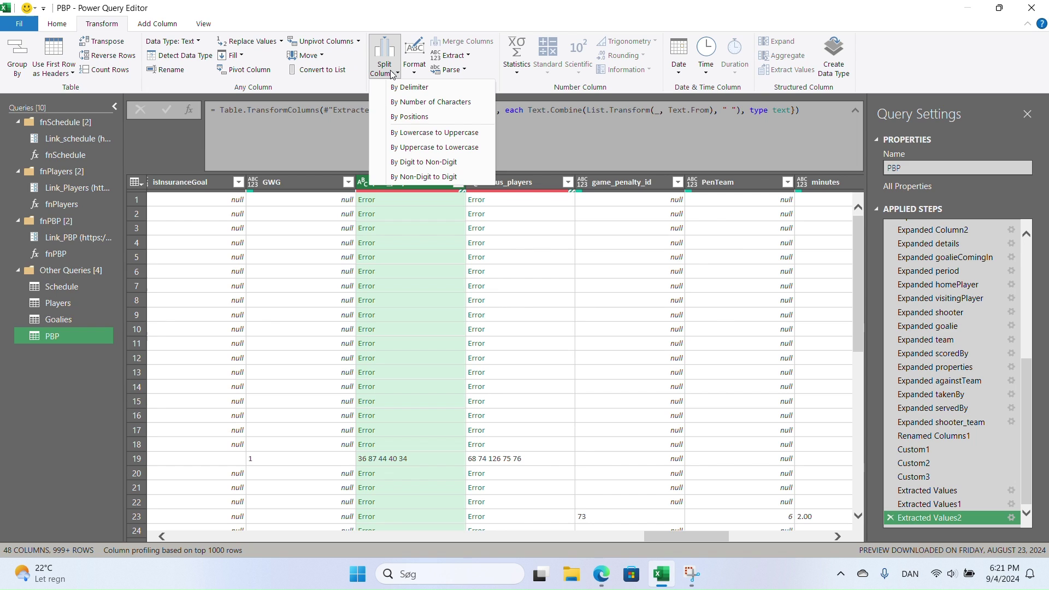
click(417, 89)
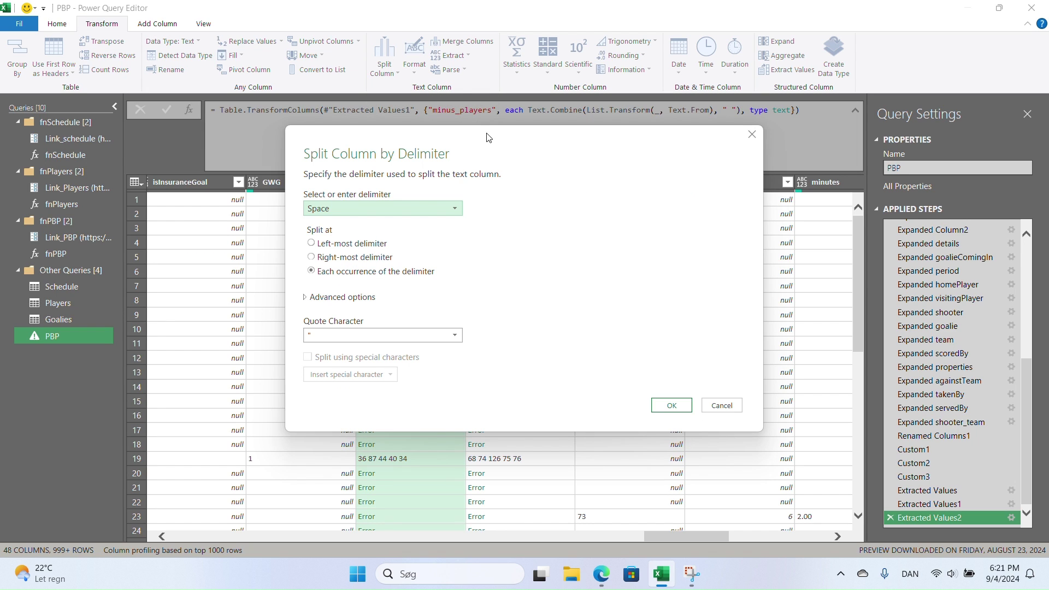
click(349, 335)
click(350, 346)
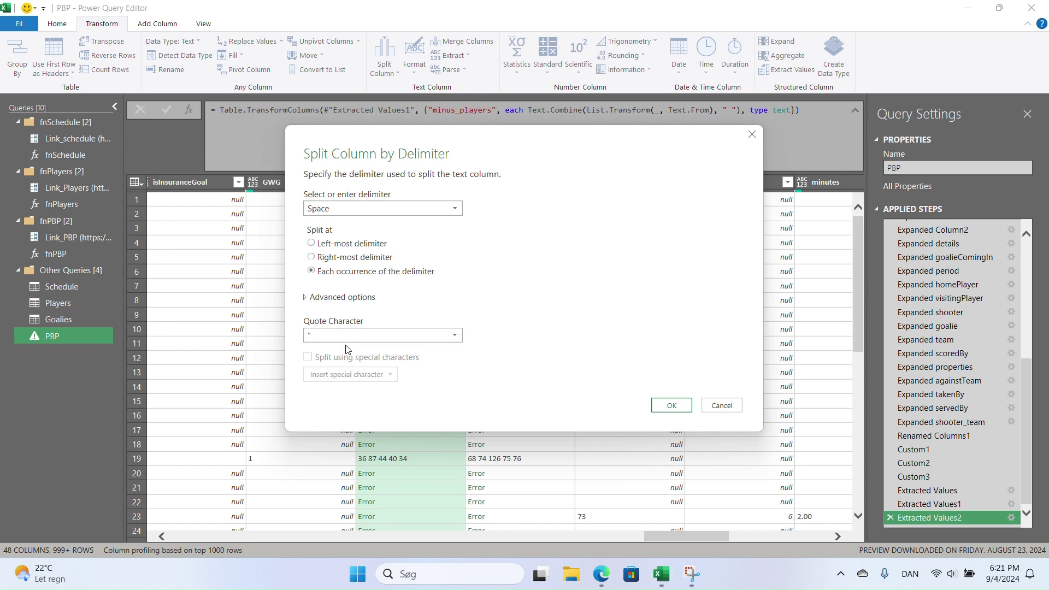
click(672, 406)
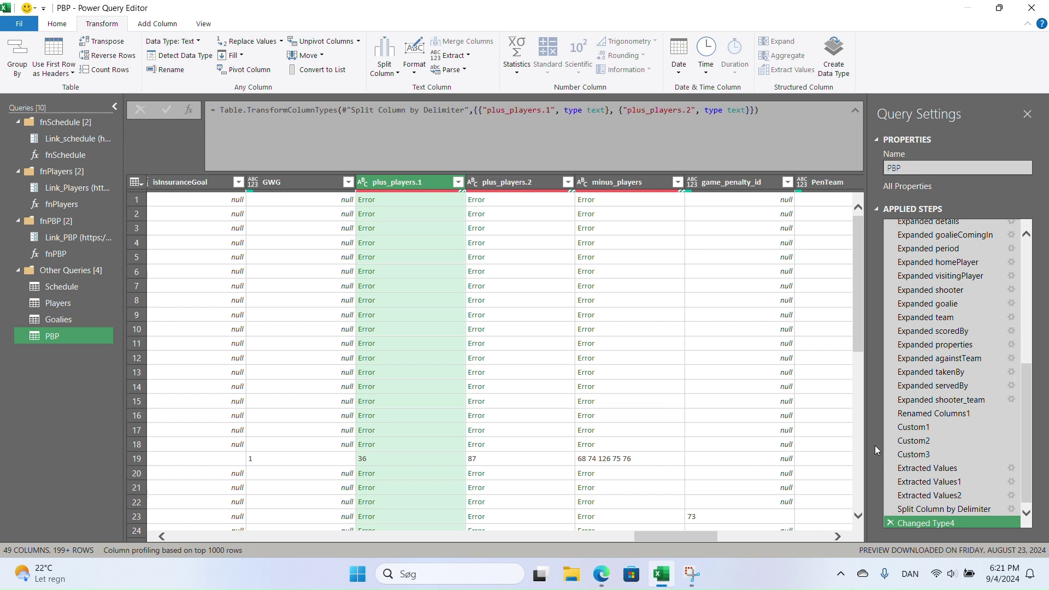
- Delete the automatic Changed Type step and review the split's advanced number-of-columns setting
click(945, 511)
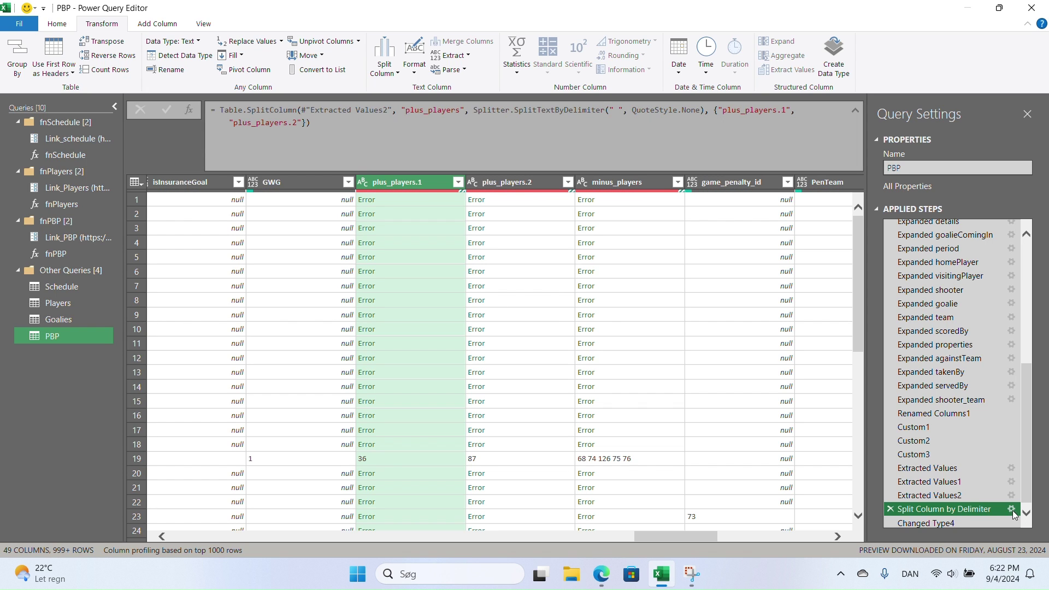
click(889, 523)
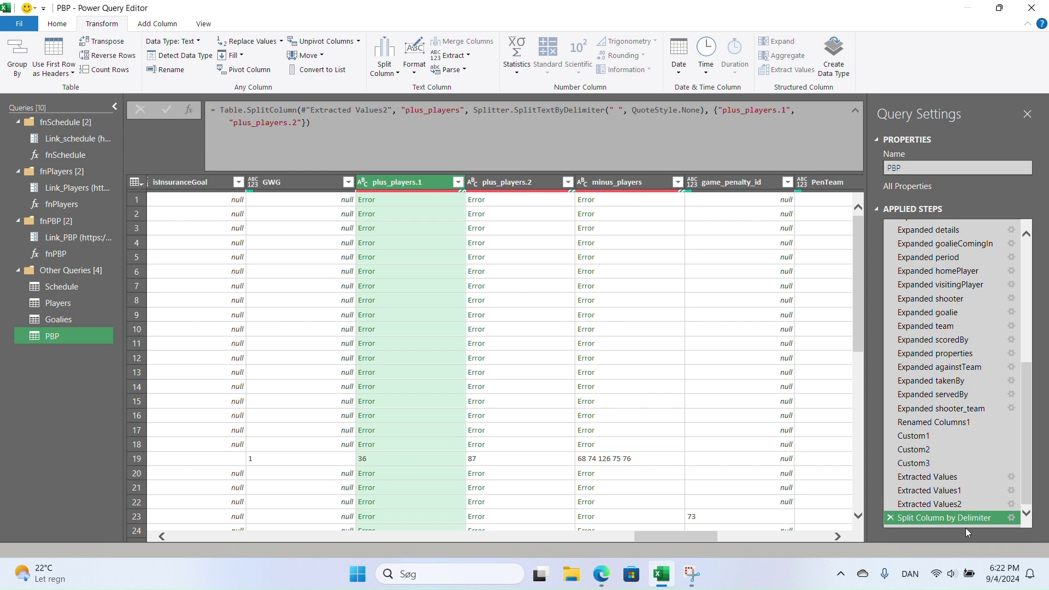
click(1011, 518)
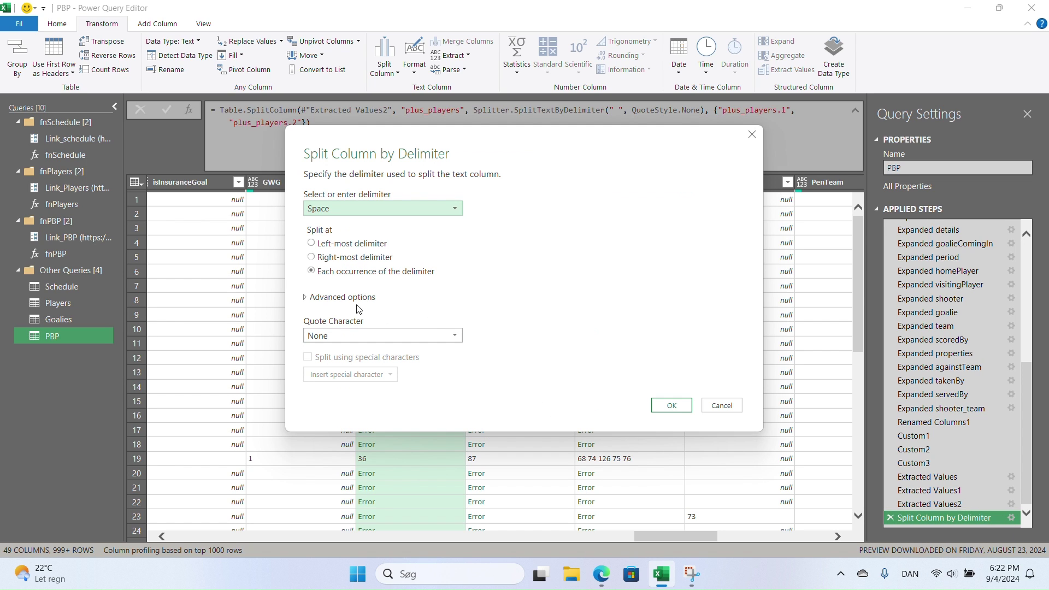
click(306, 299)
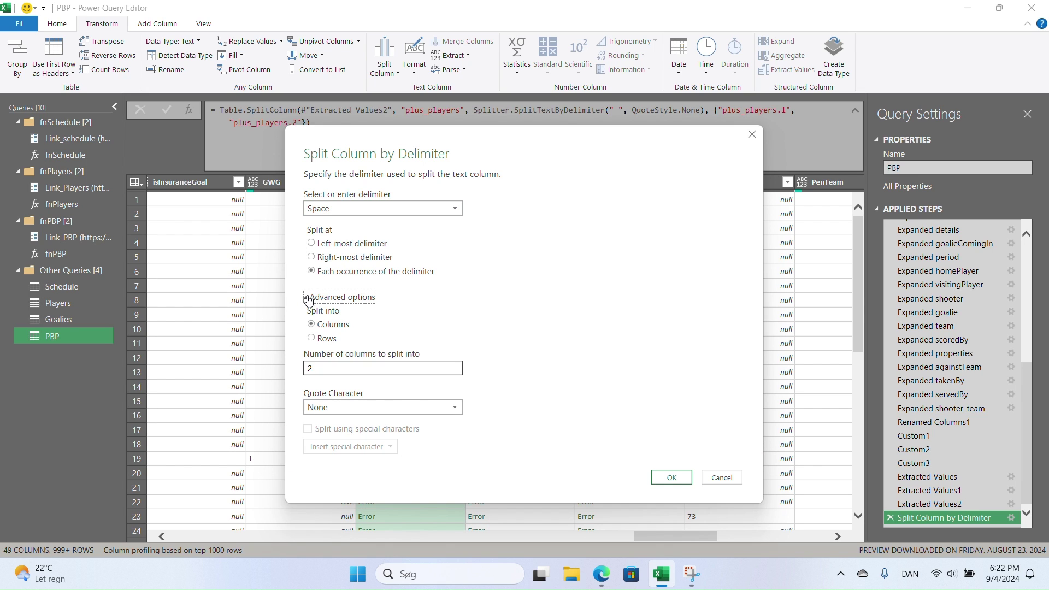
click(327, 370)
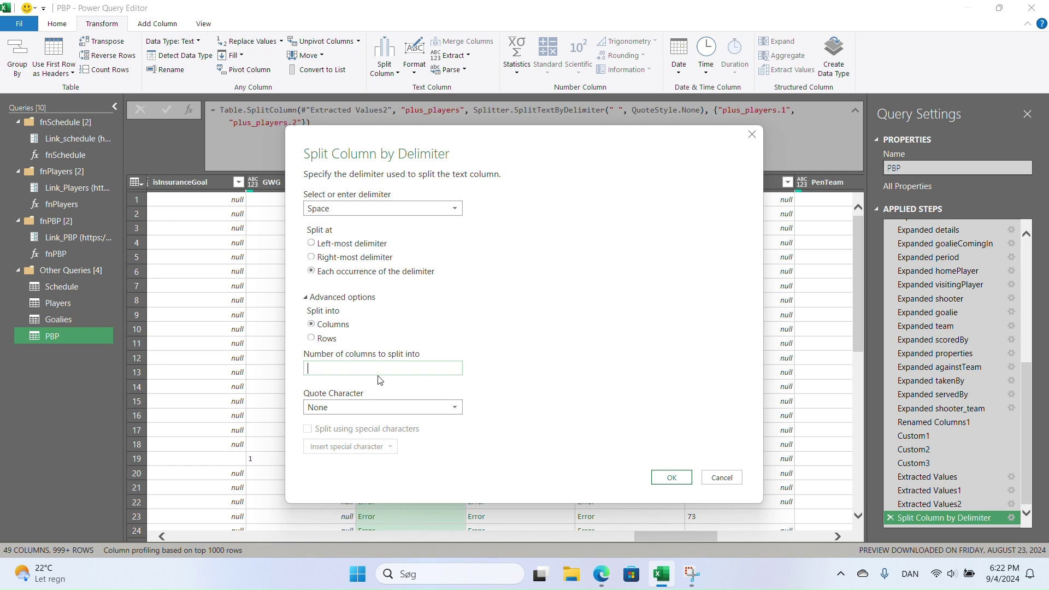
click(671, 477)
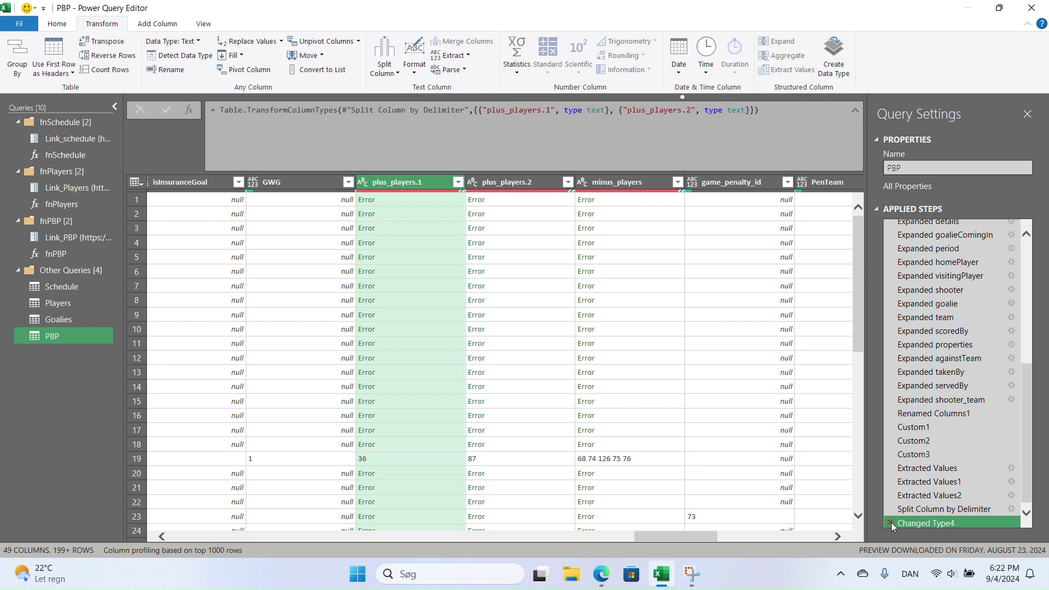
- Remove Changed Type4 and set the plus_players split to 5 columns, plus_players.1 through .5
click(888, 522)
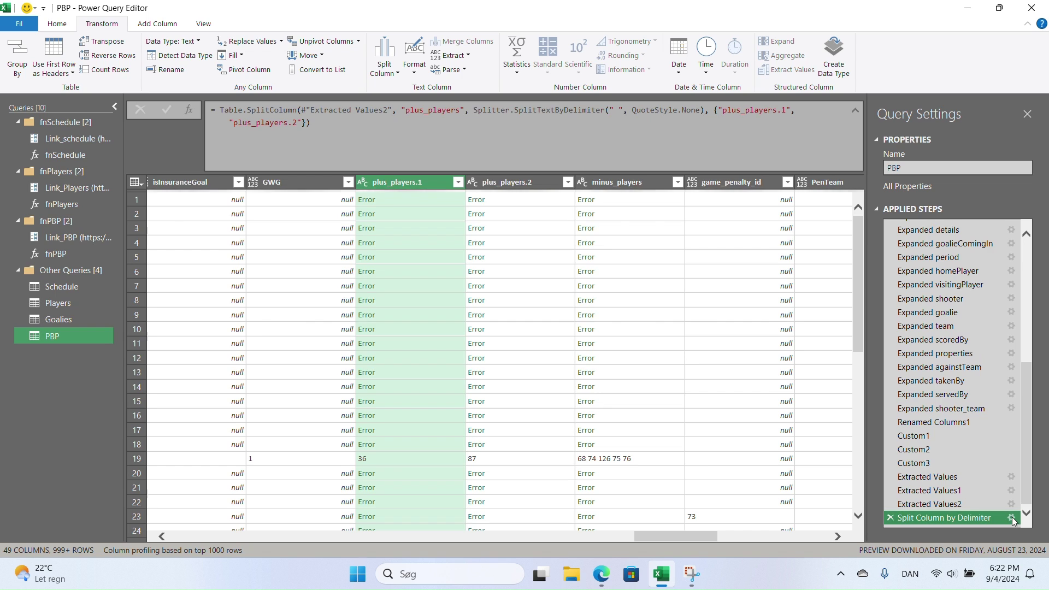
click(1011, 517)
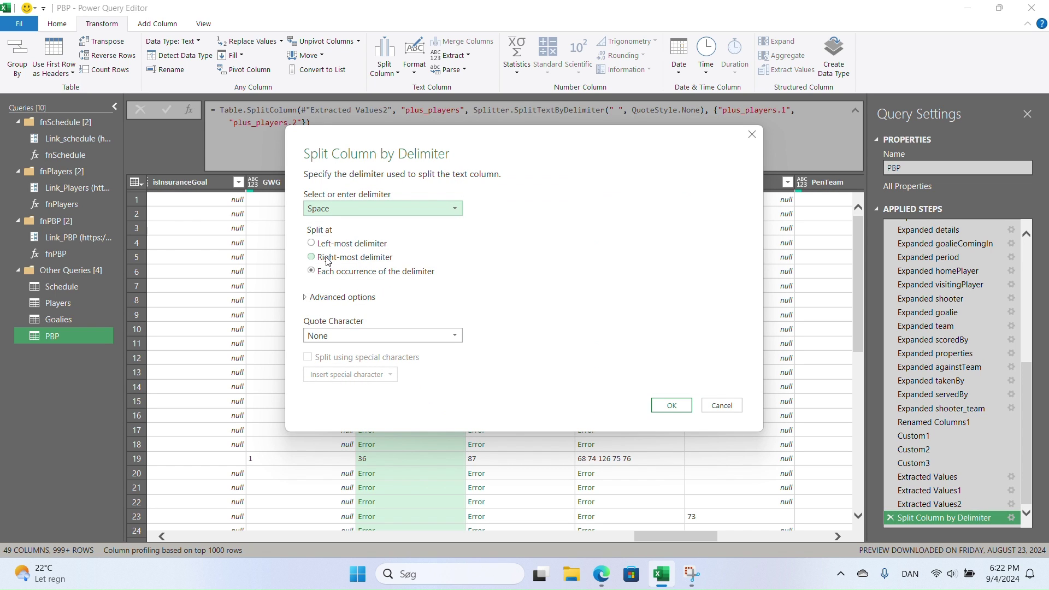
click(307, 297)
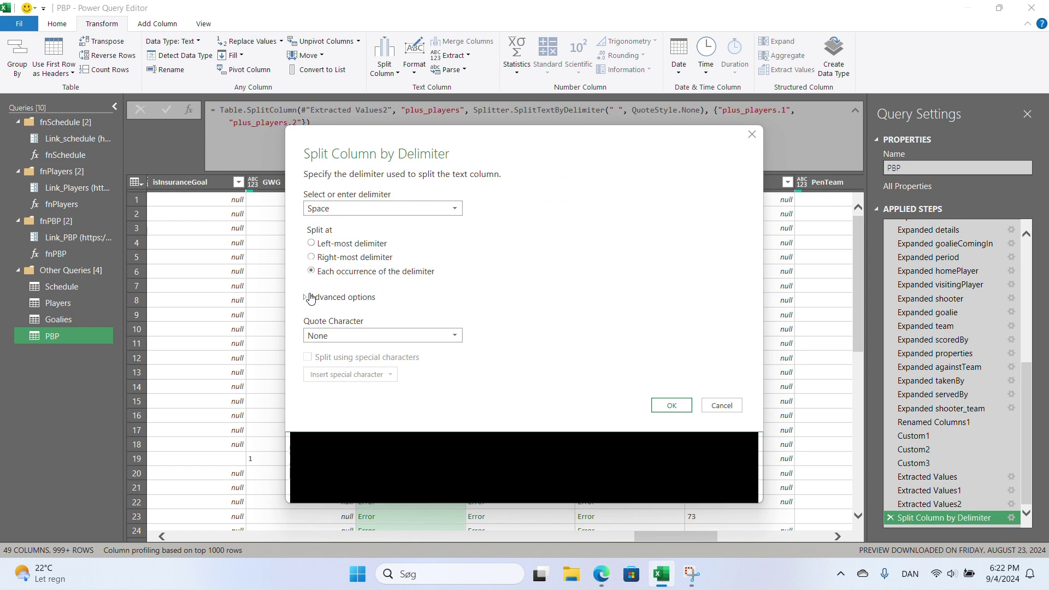
double_click(306, 369)
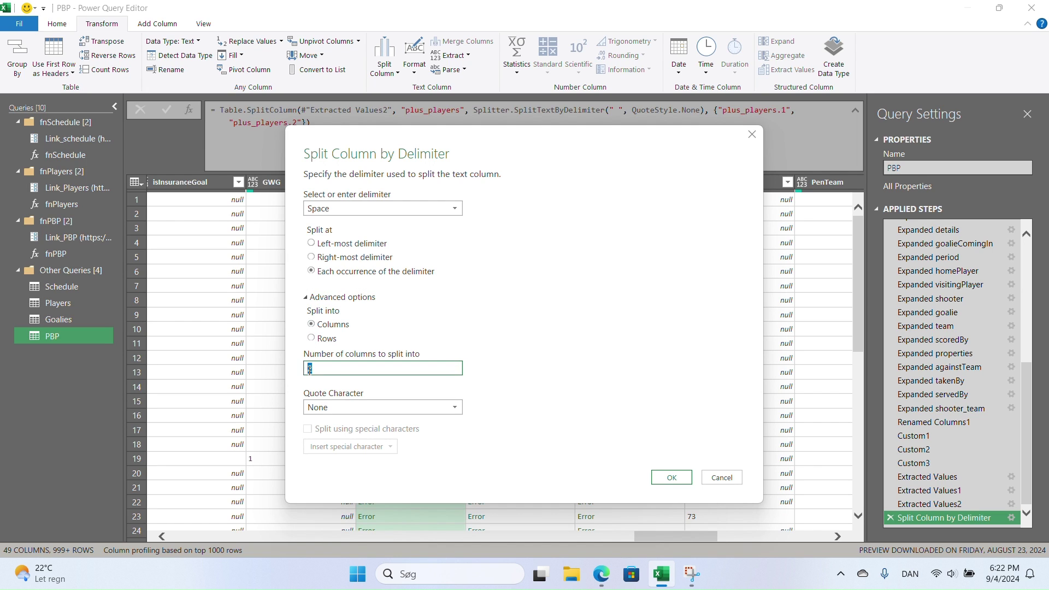
text(5)
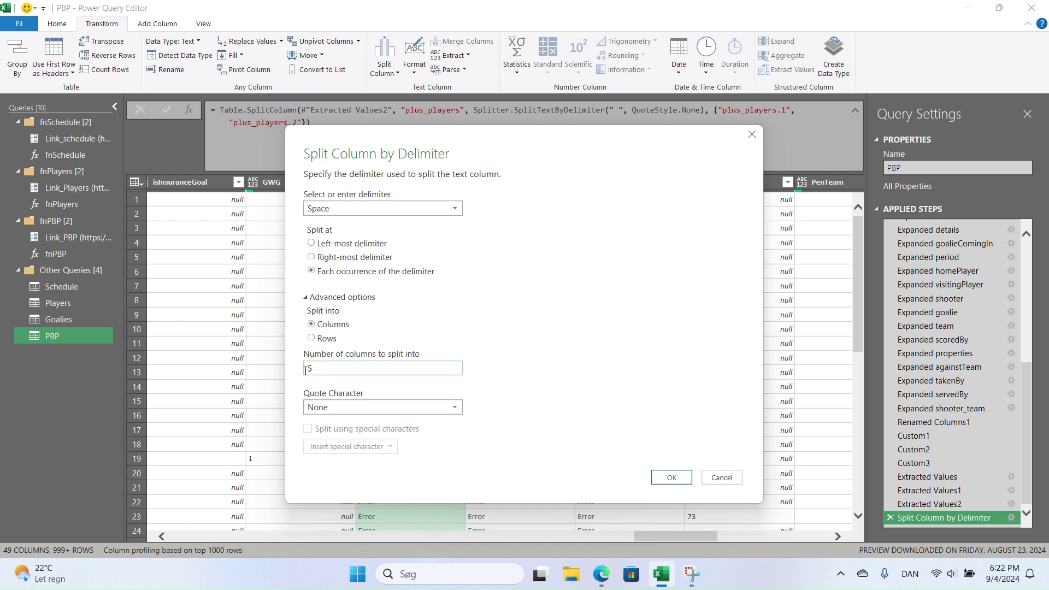
click(670, 476)
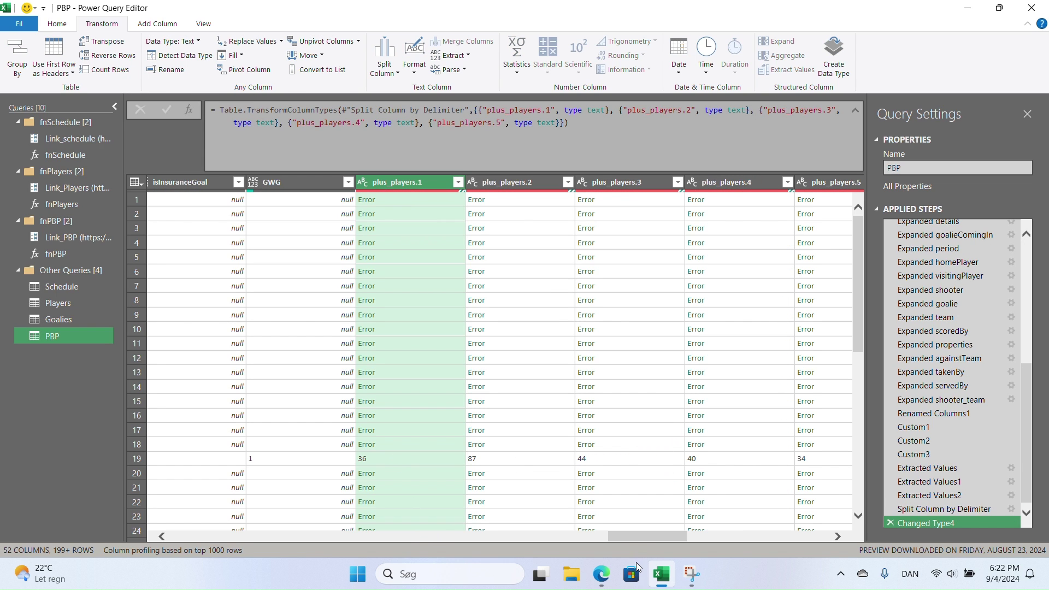
drag(671, 542, 707, 534)
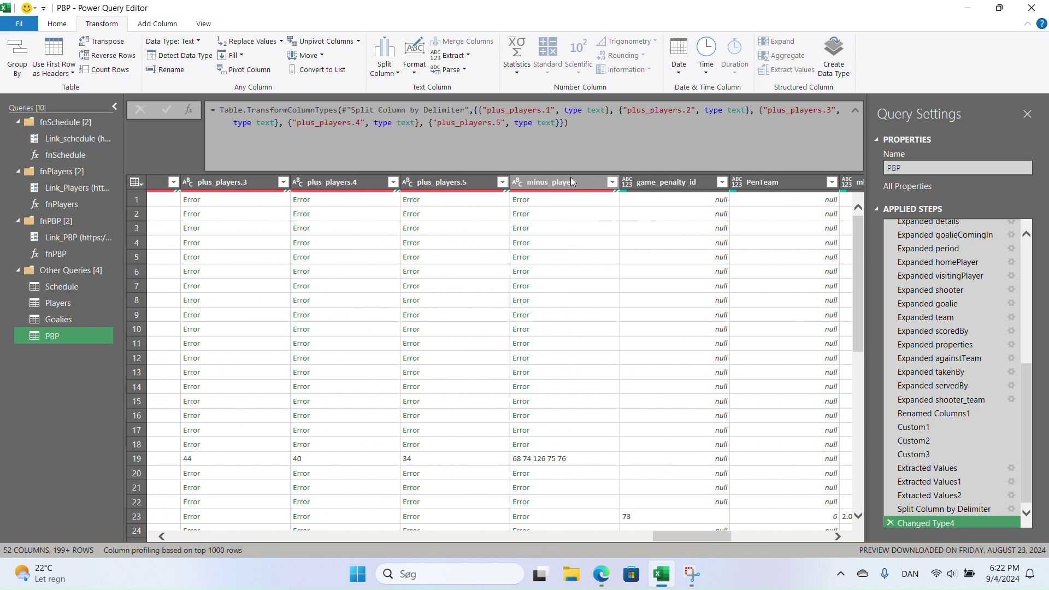
- Split minus_players by space, quote character None, into 5 columns minus_players.1 through .5
click(573, 179)
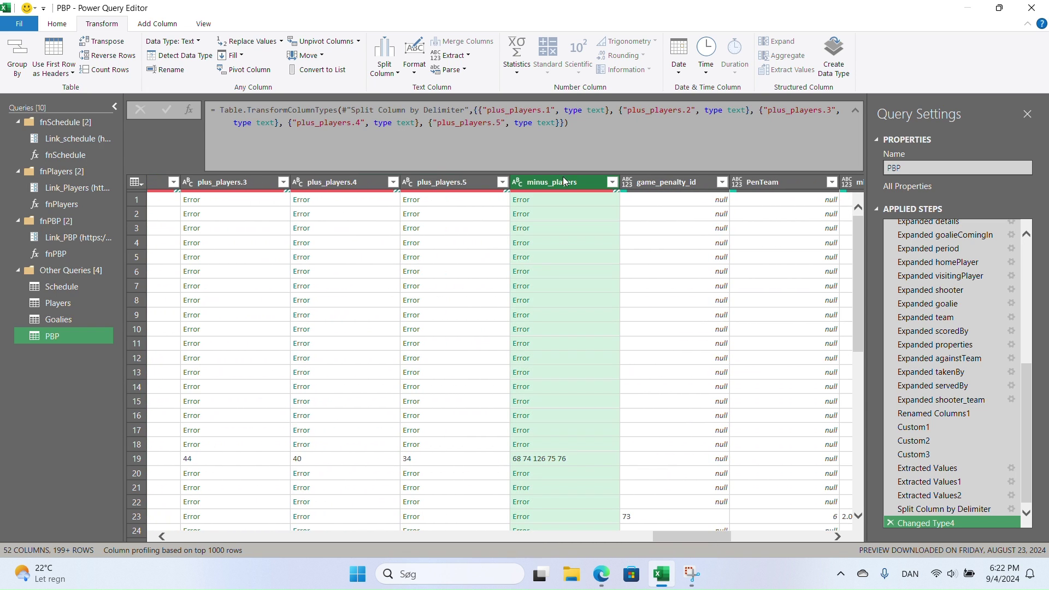
click(384, 57)
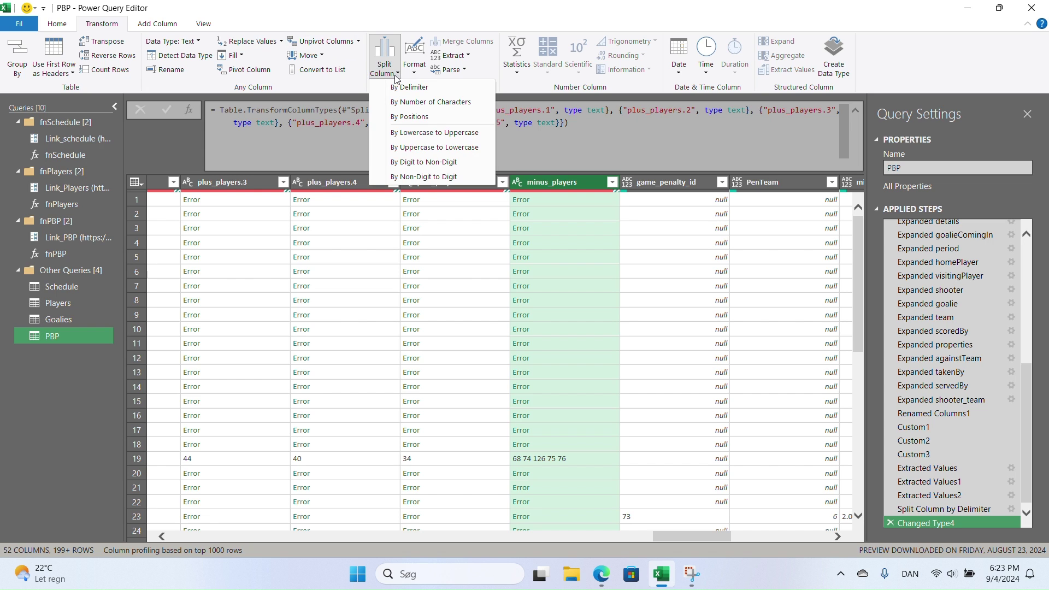
click(418, 87)
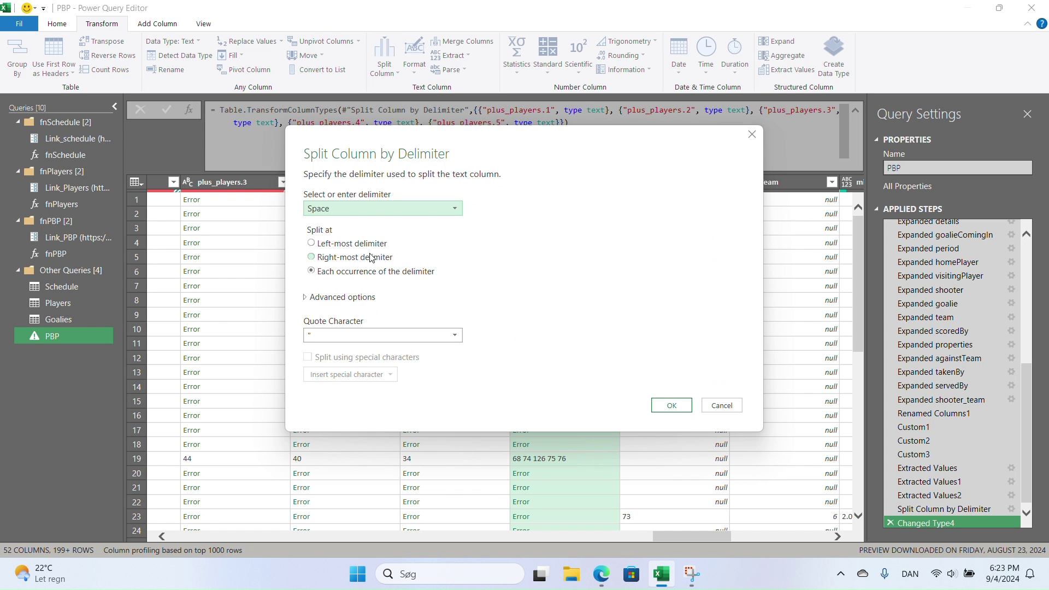
click(330, 335)
click(334, 349)
click(314, 298)
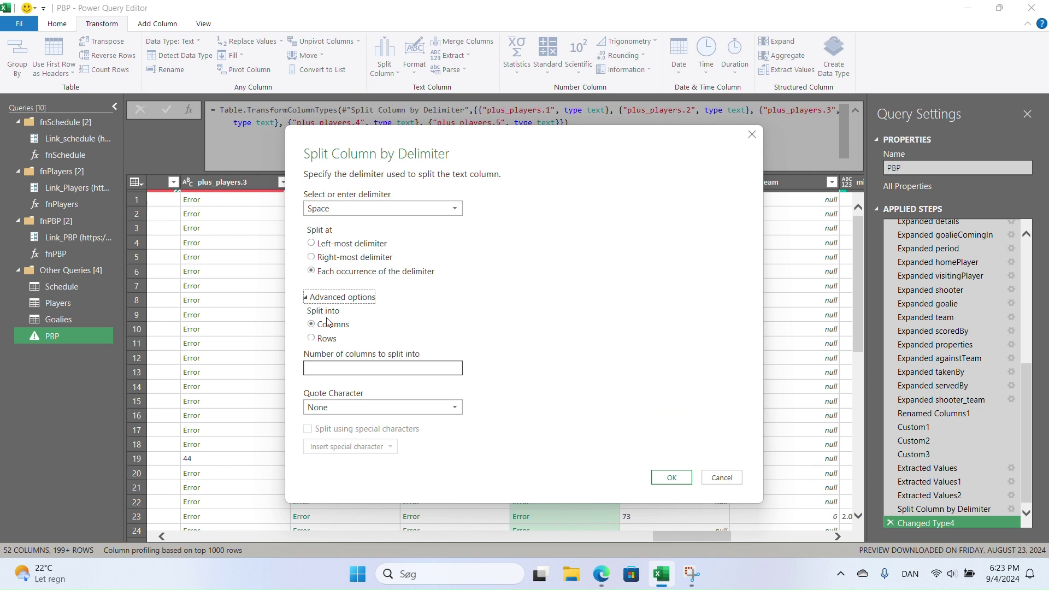
click(328, 368)
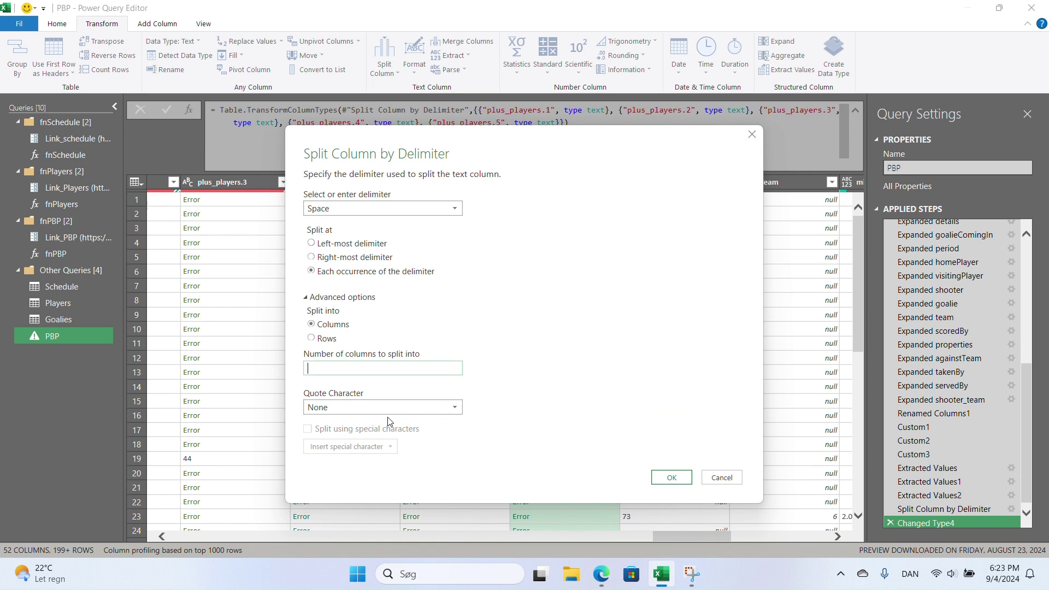
click(671, 478)
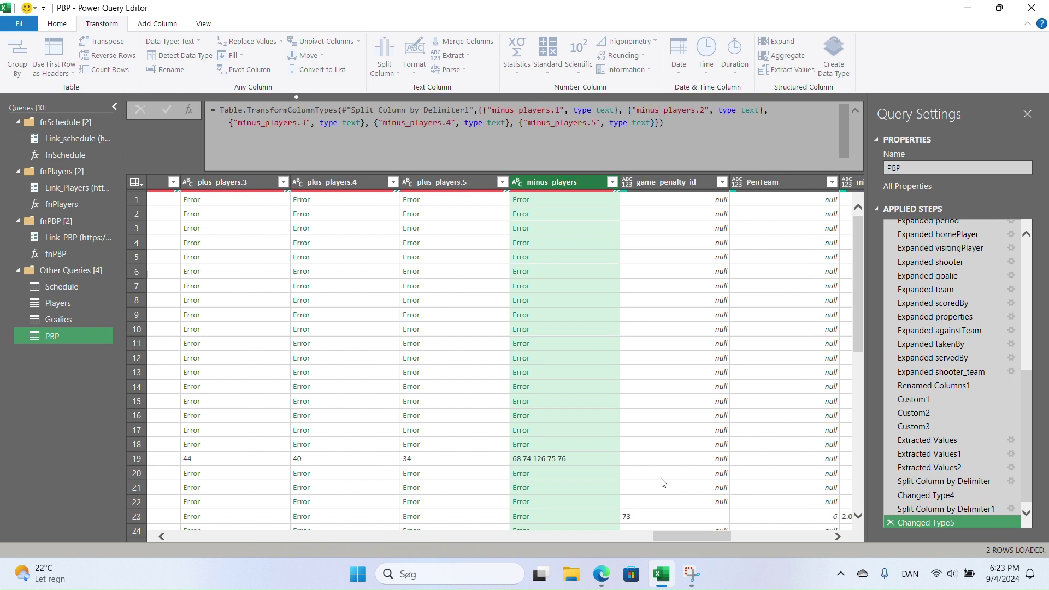
- Split assists by space, quote character None, into 2 columns: assists.1 and assists.2
drag(655, 533, 686, 533)
drag(658, 535, 520, 527)
click(416, 183)
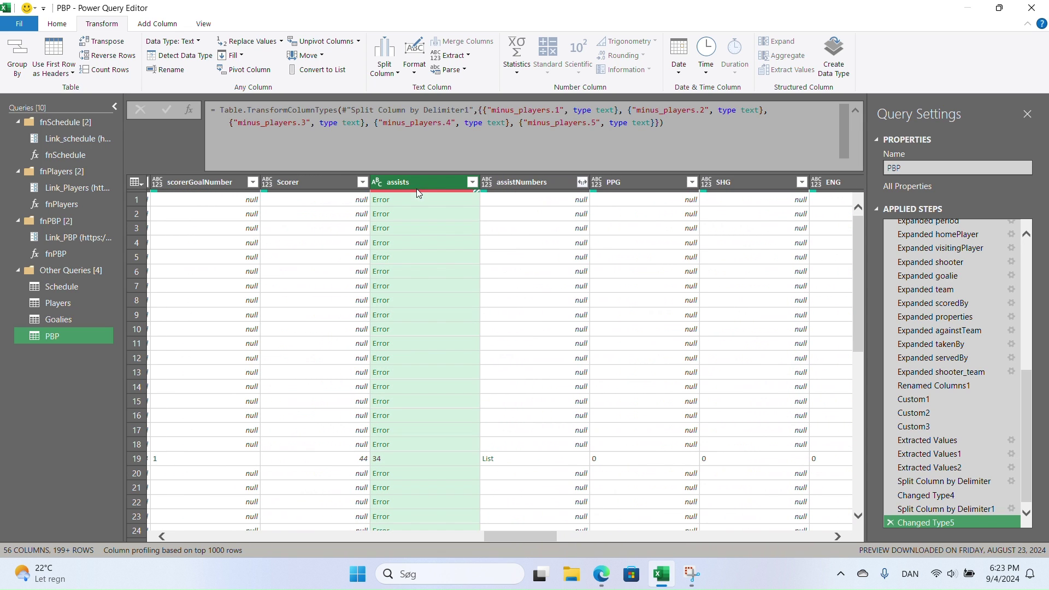
click(387, 70)
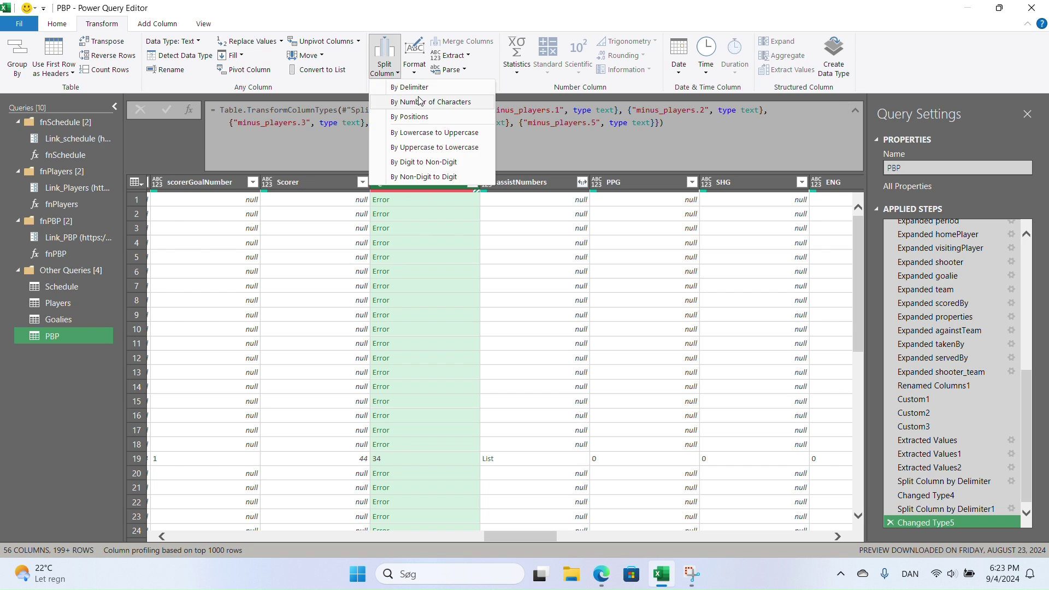
click(419, 92)
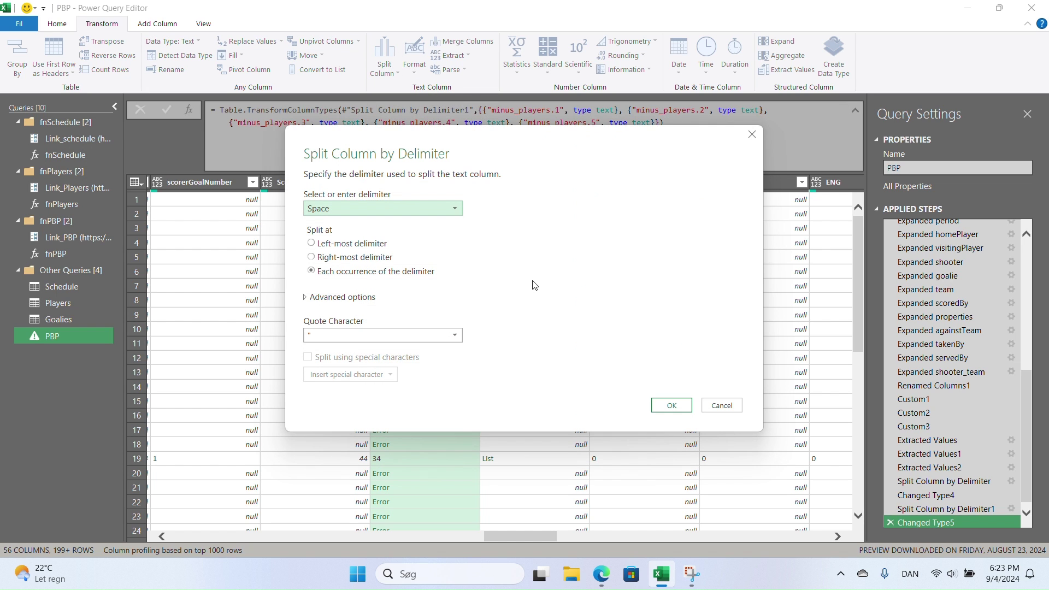
click(376, 336)
click(375, 347)
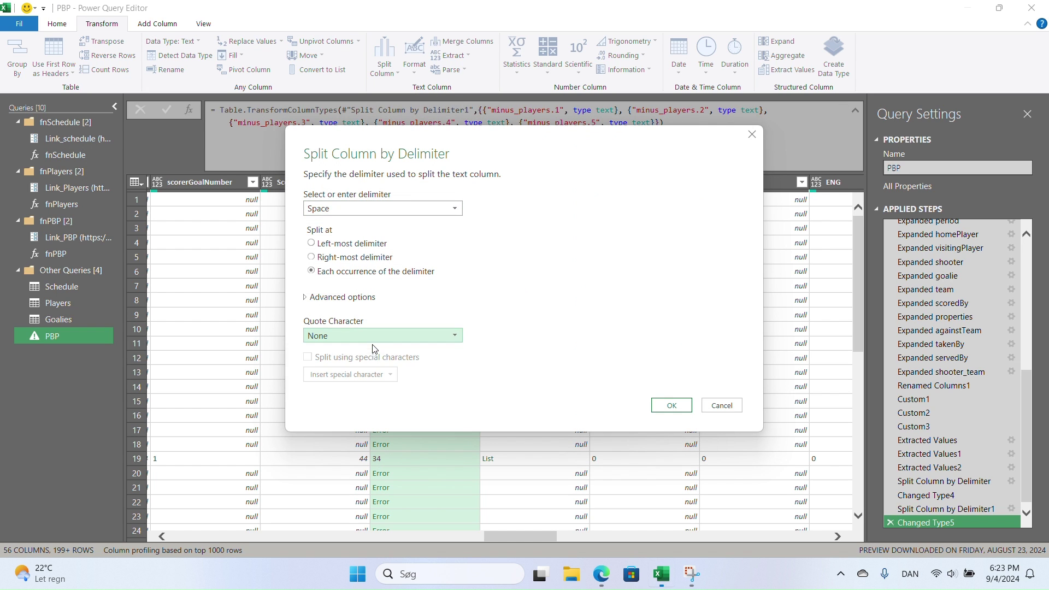
click(315, 298)
click(334, 368)
text(2)
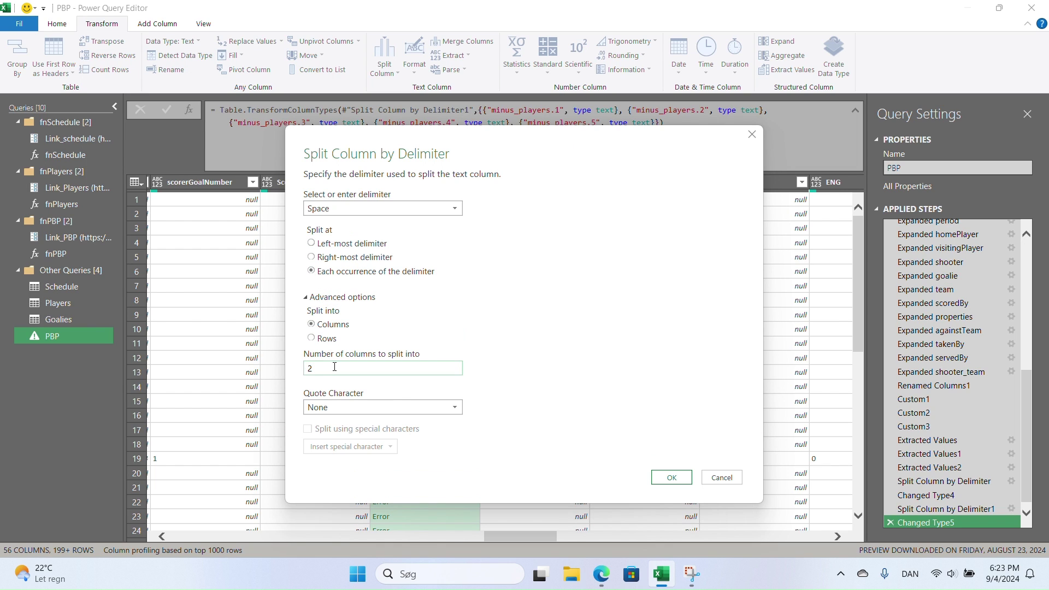
click(670, 476)
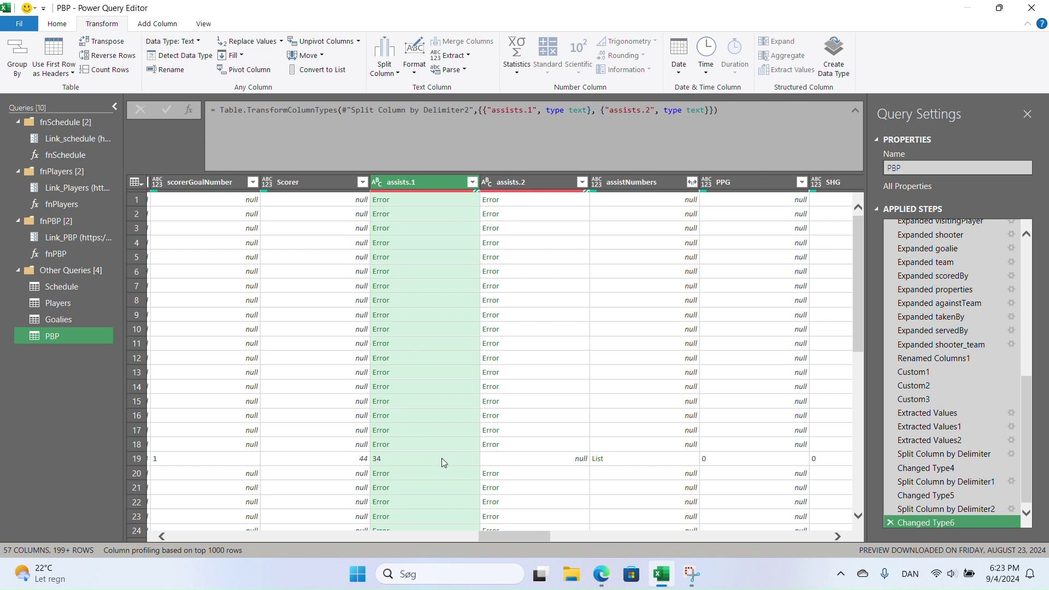
click(508, 458)
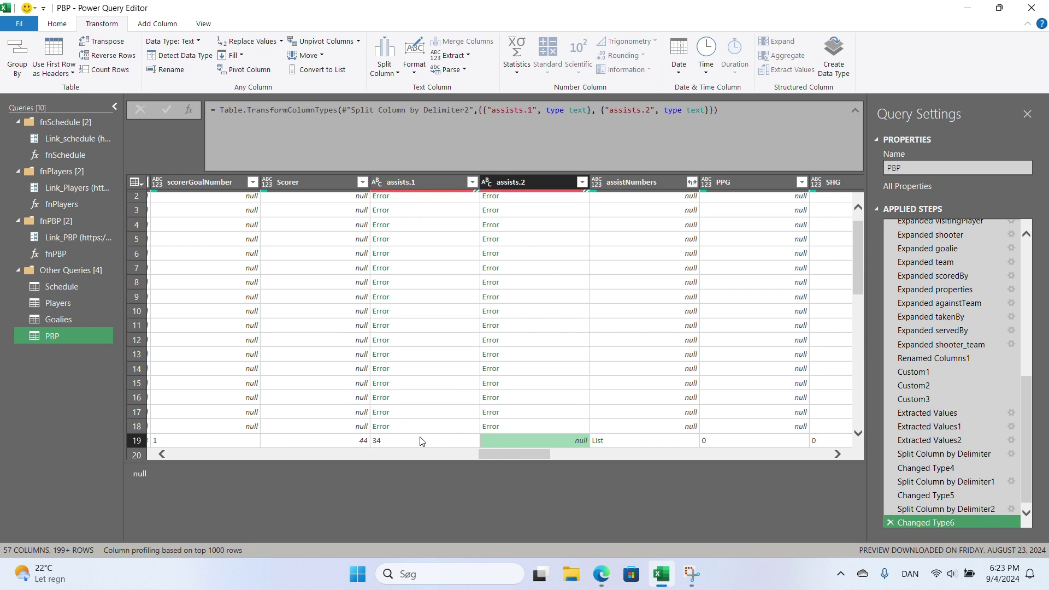
- Check row 19's assists.1 value and select the assists.1 and assists.2 columns
click(429, 441)
click(412, 186)
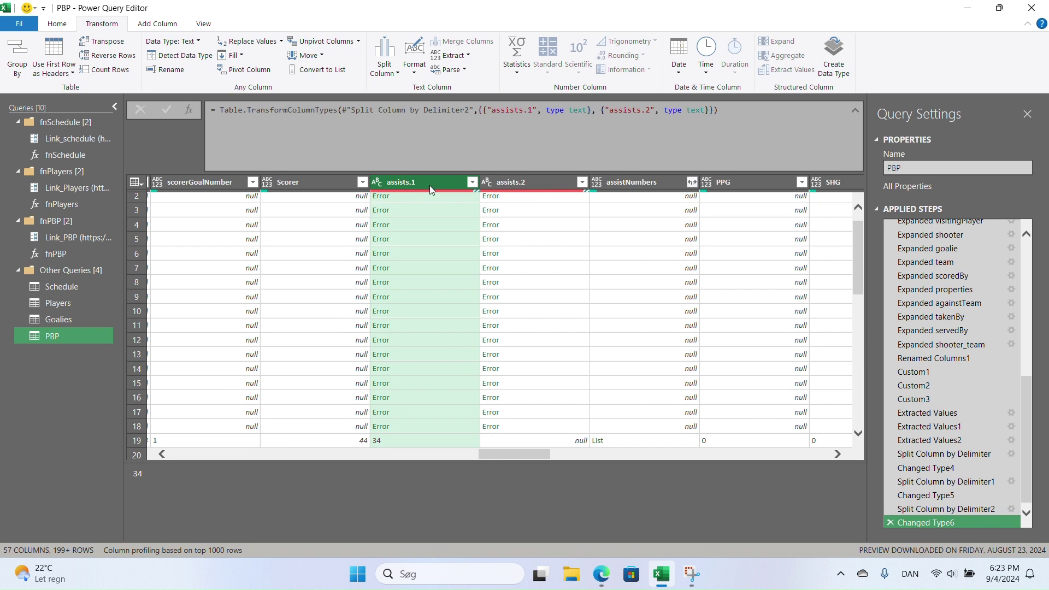
ctrl+click(527, 182)
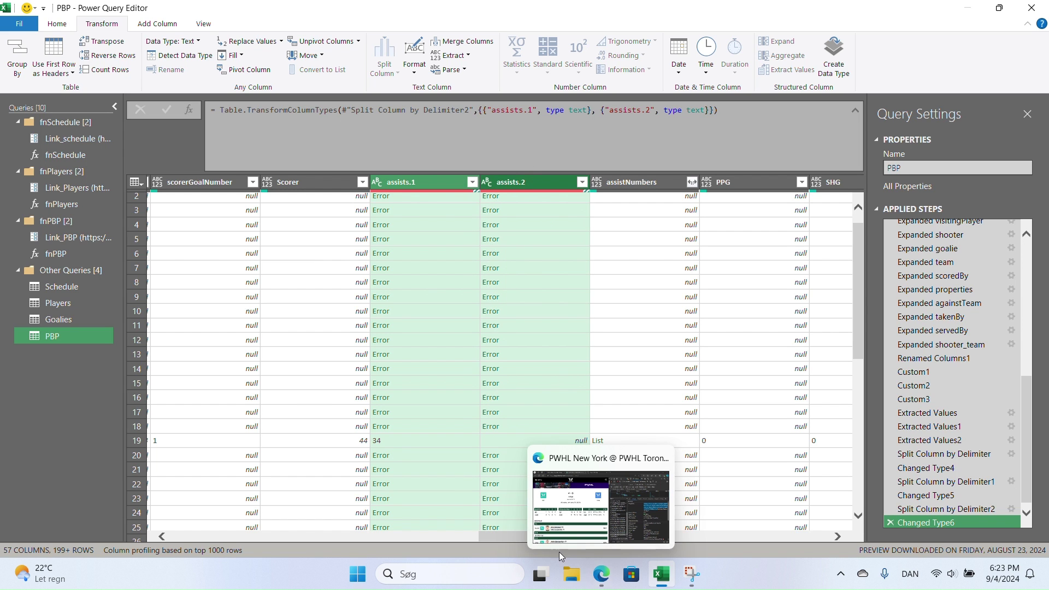
drag(508, 535, 614, 533)
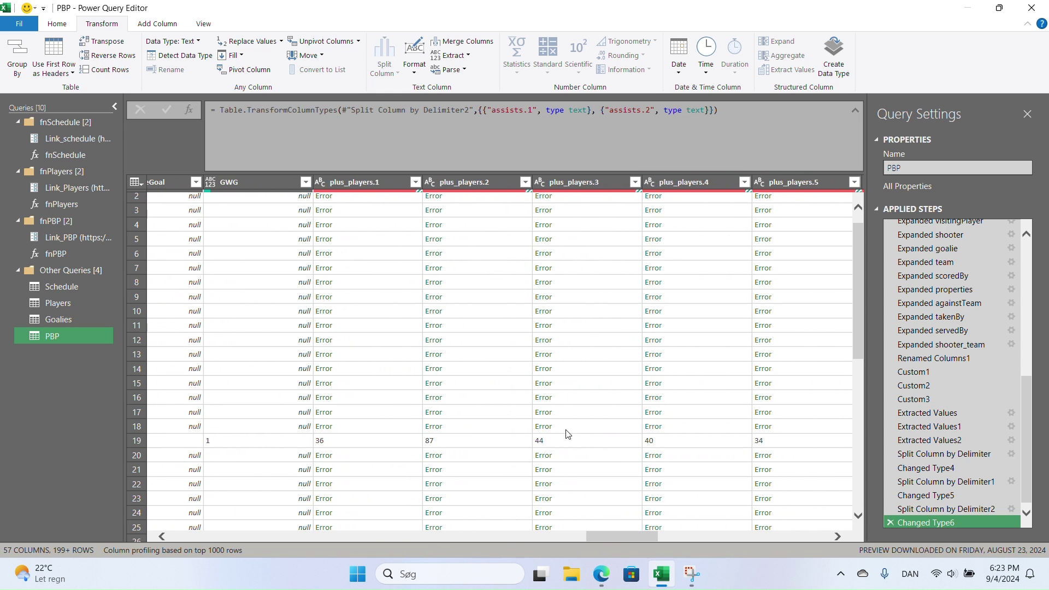
- Select the five plus_players columns, plus_players.1 through plus_players.5
click(361, 181)
ctrl+click(473, 182)
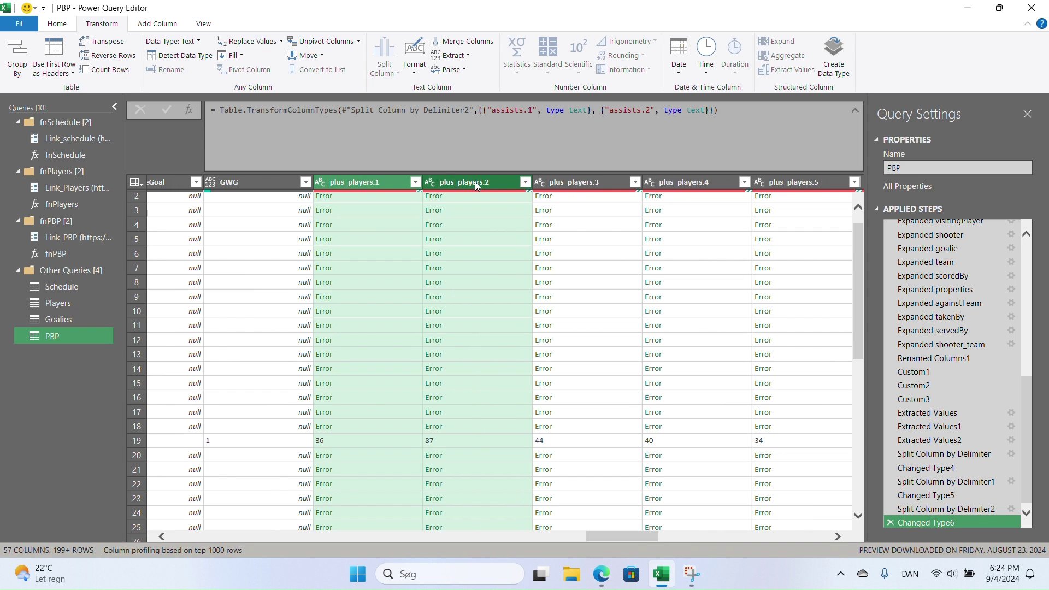
click(571, 181)
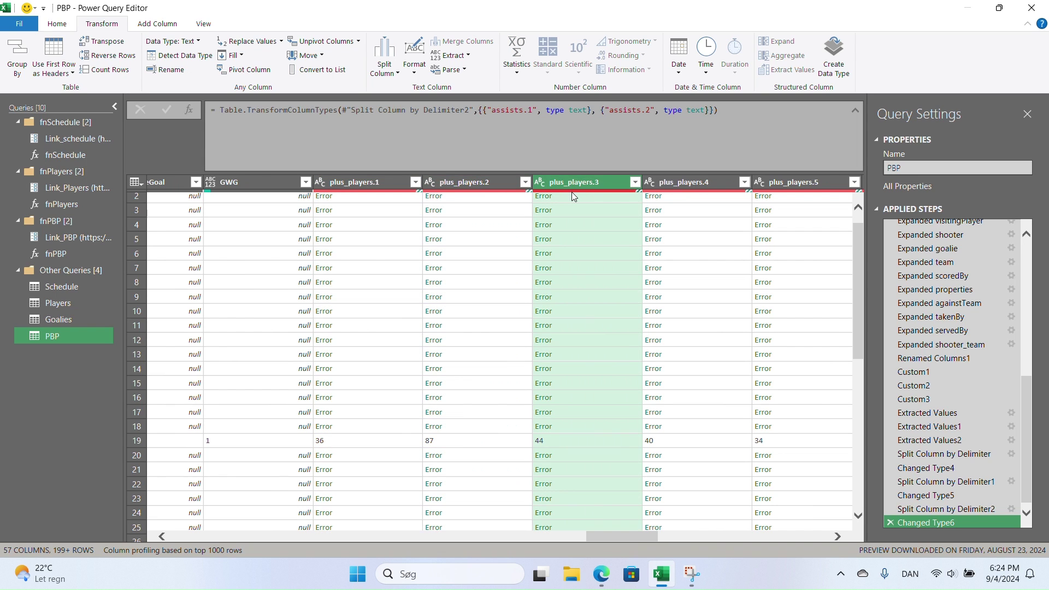
ctrl+click(361, 182)
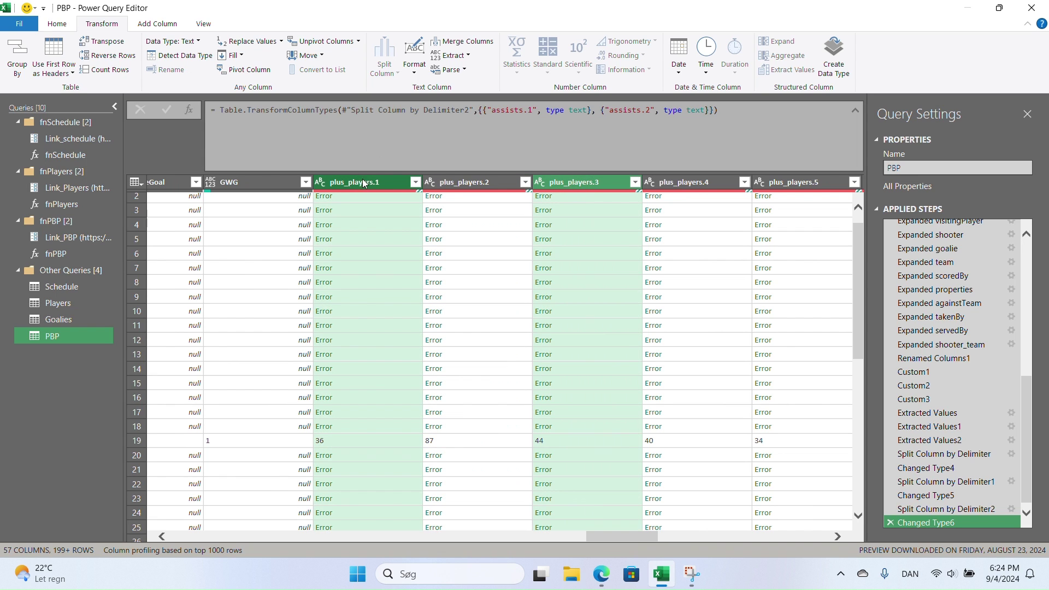
ctrl+click(459, 185)
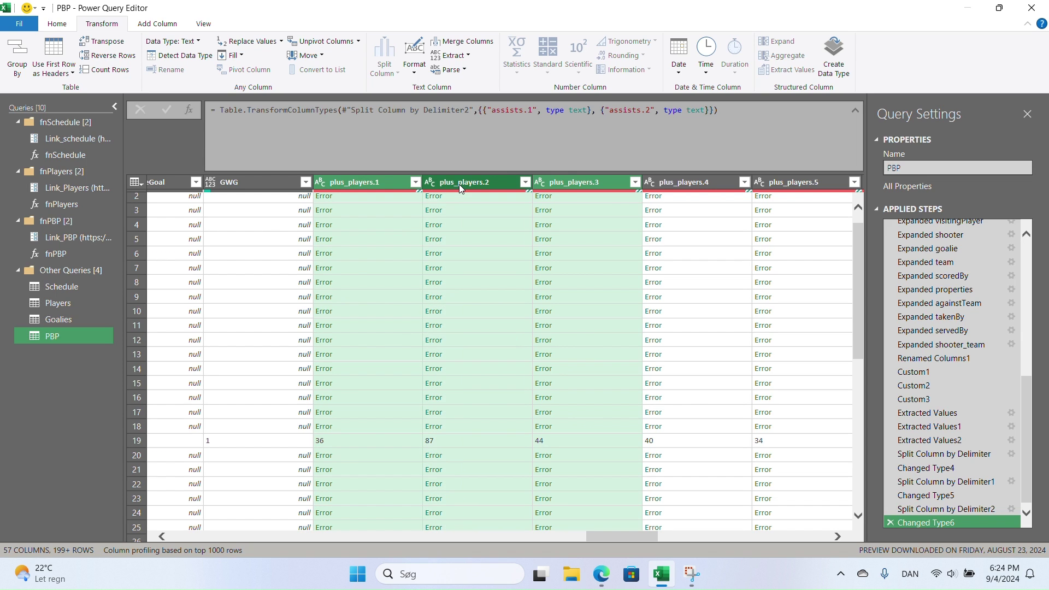
ctrl+click(707, 182)
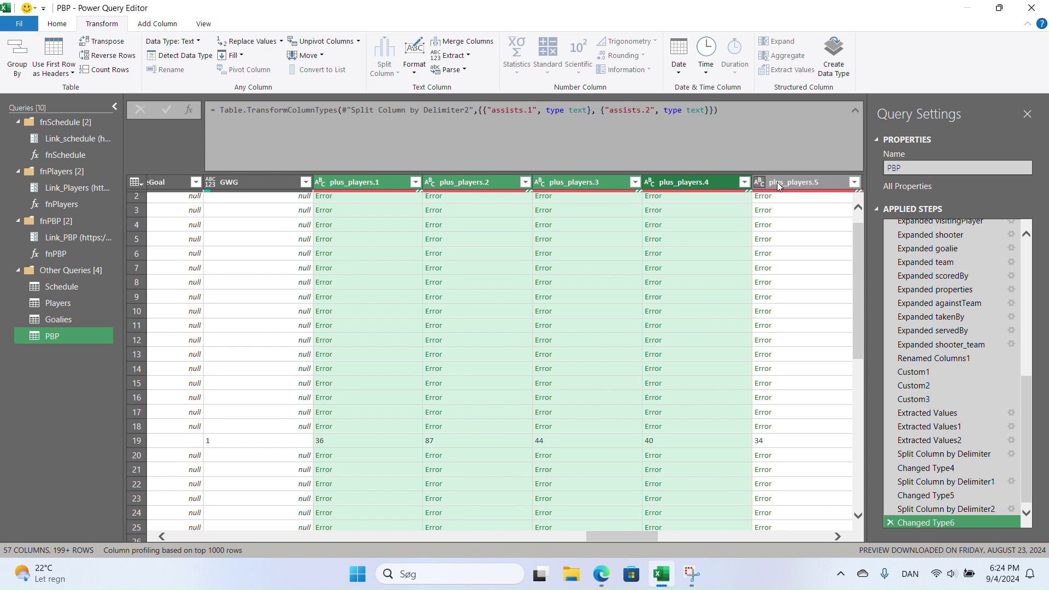
ctrl+click(765, 182)
drag(611, 535, 681, 537)
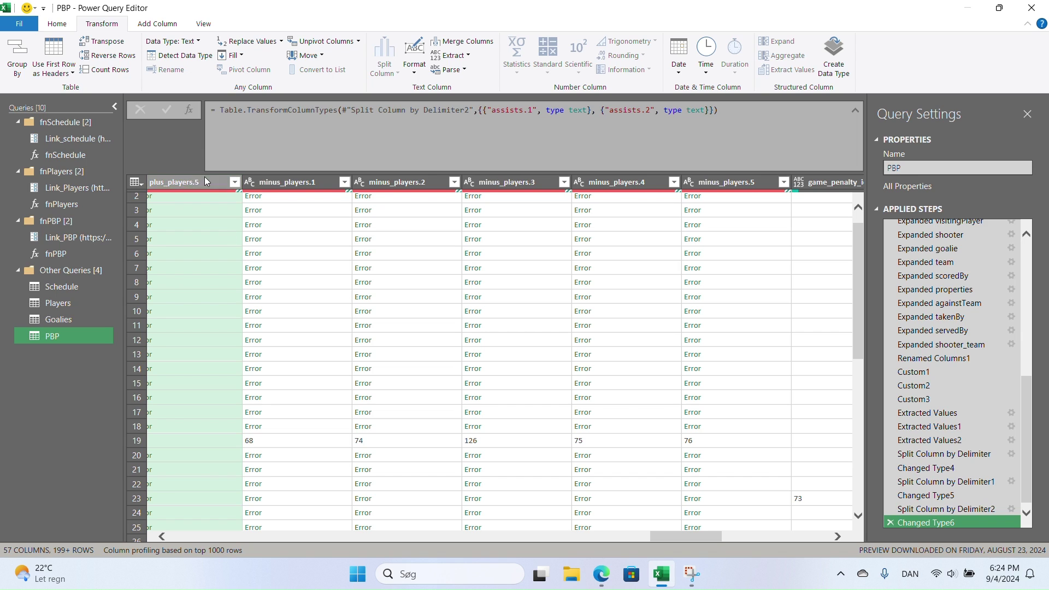
- Add minus_players.1 through minus_players.5 to the selection, making ten columns
ctrl+click(311, 183)
ctrl+click(405, 183)
ctrl+click(500, 182)
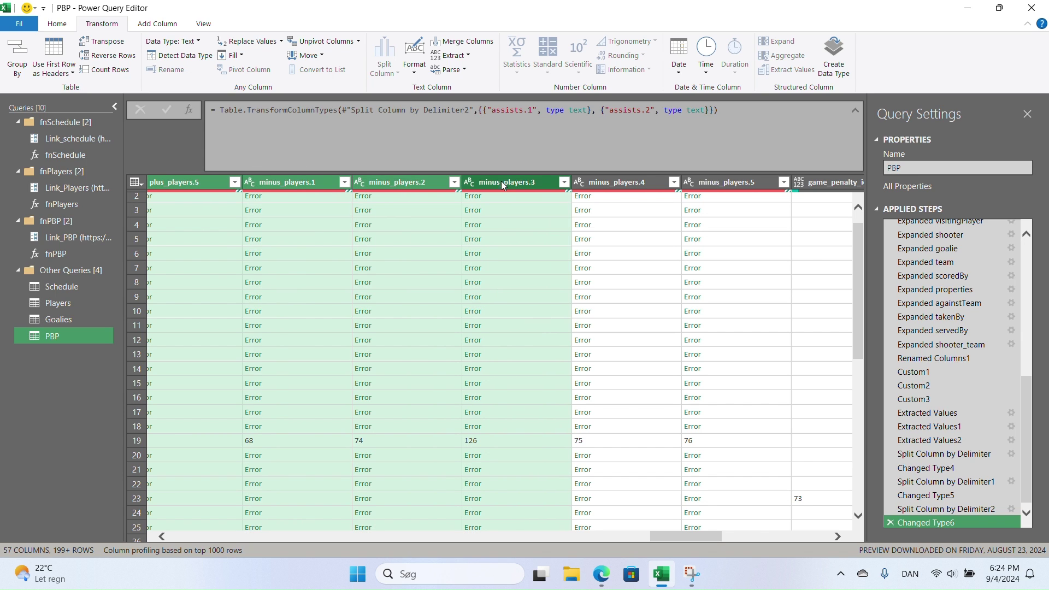
ctrl+click(608, 181)
ctrl+click(709, 180)
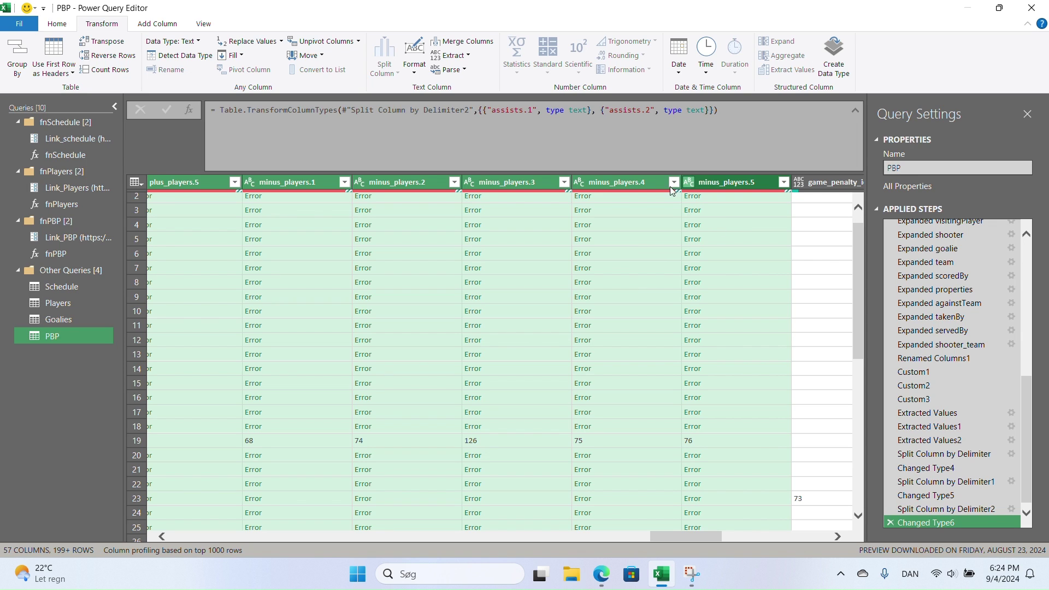
- Use Replace Errors to turn errors in the ten plus/minus player columns into null
click(275, 45)
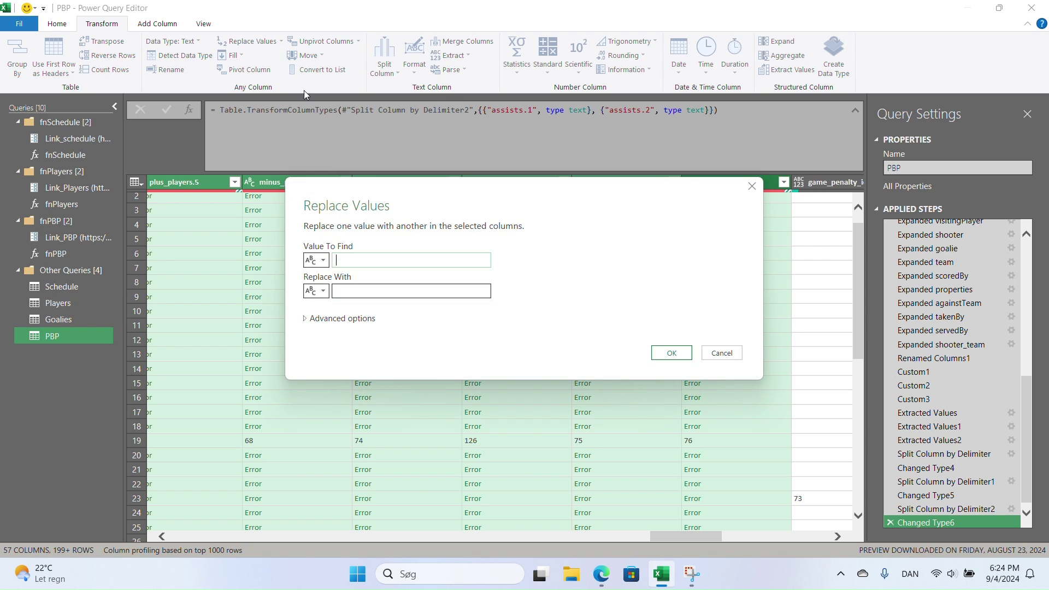
click(721, 353)
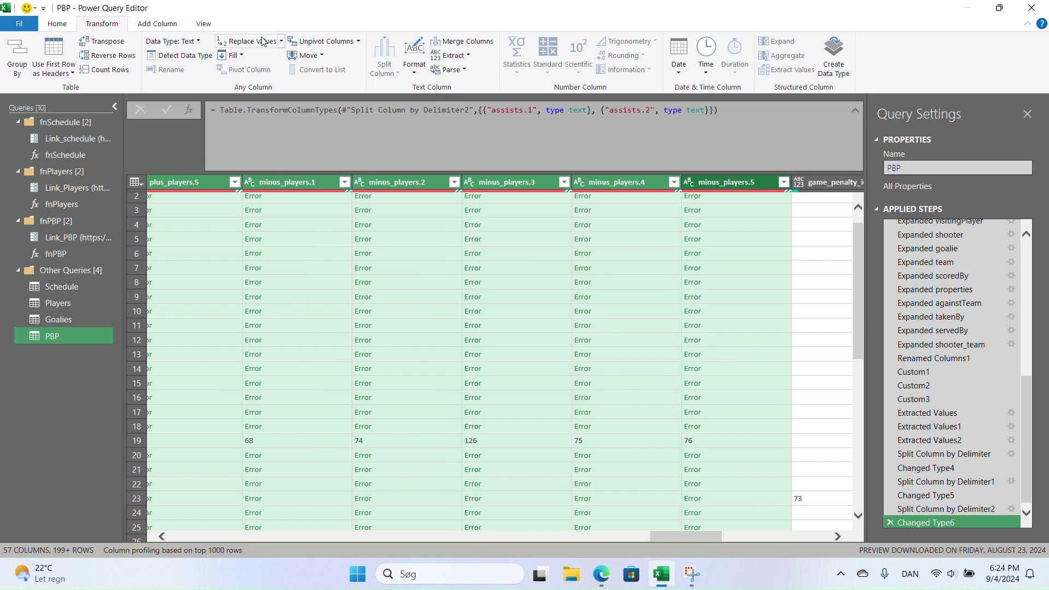
click(280, 43)
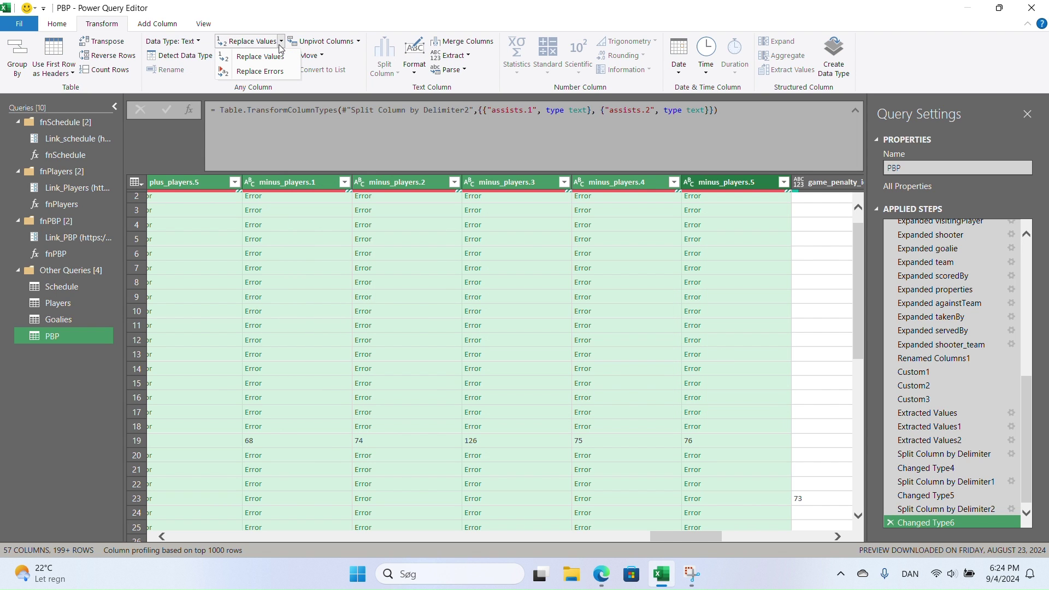
click(265, 73)
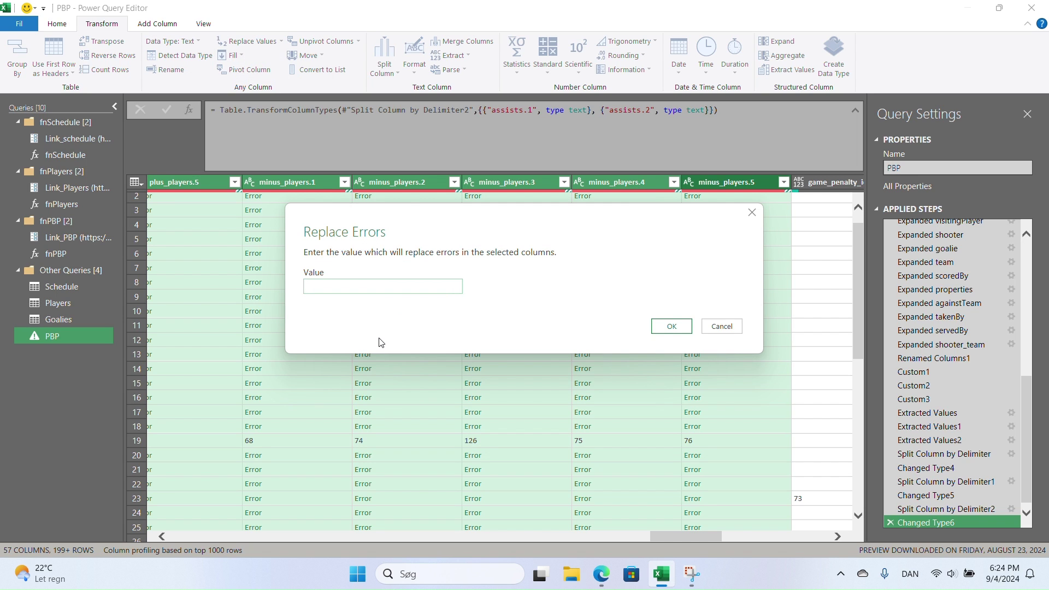
text(null)
click(668, 326)
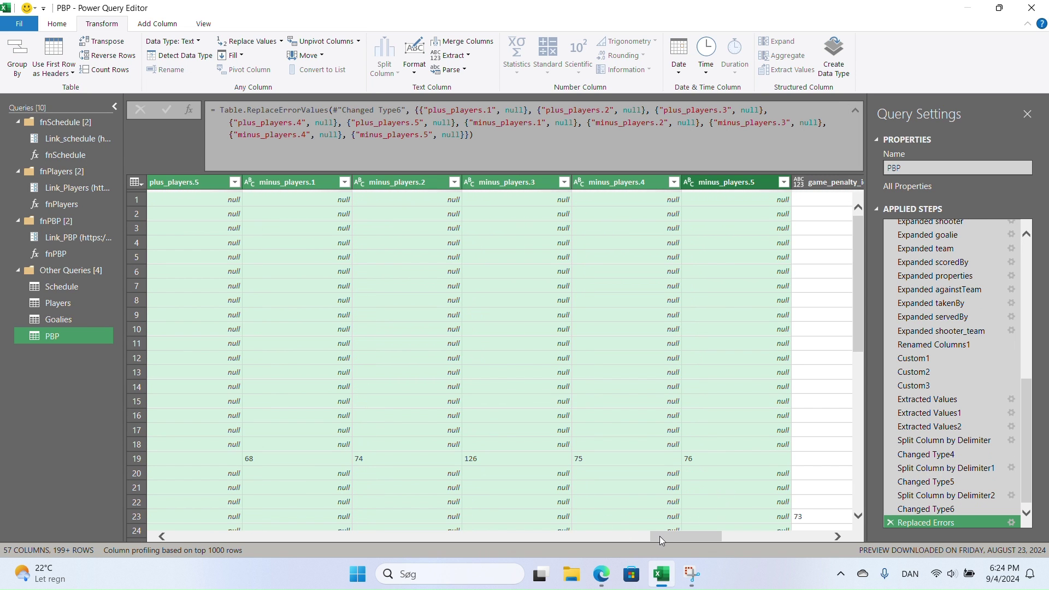
drag(648, 536, 629, 537)
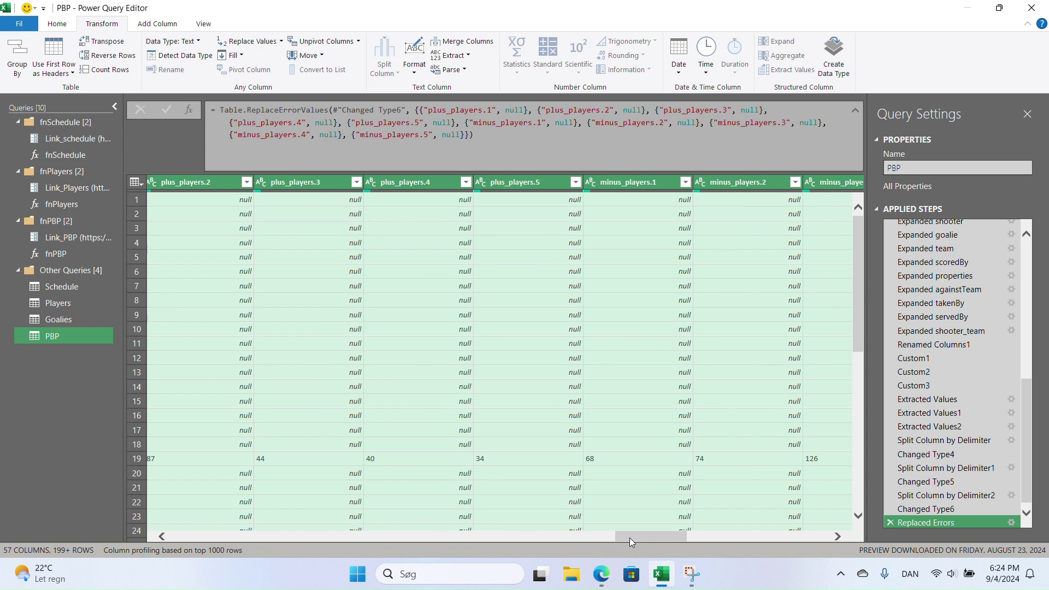
drag(636, 536, 506, 536)
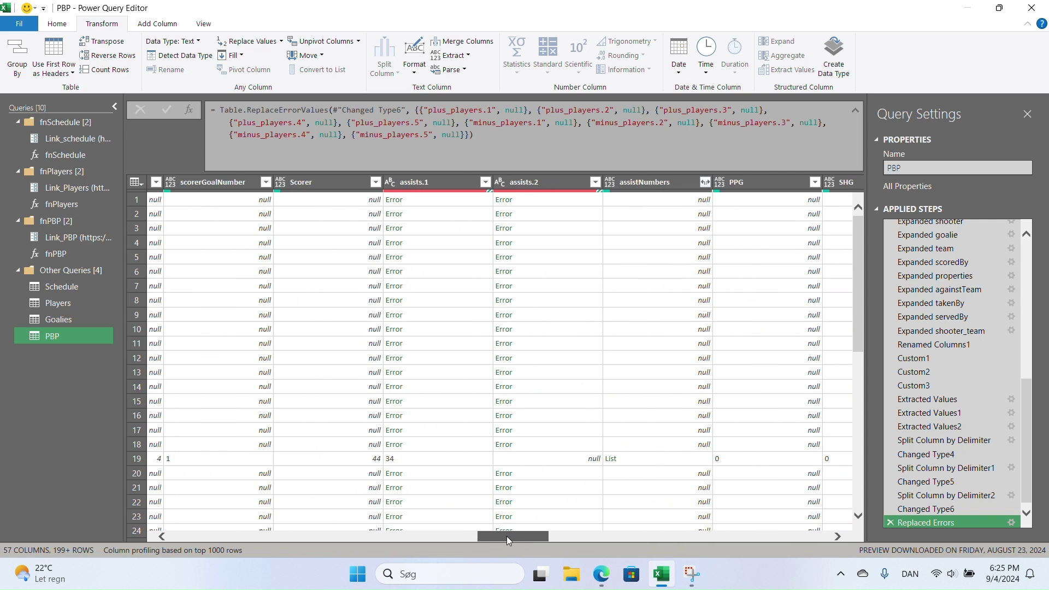
- Select assists.1 and assists.2 and replace their errors with null via Replace Errors
click(409, 181)
ctrl+click(536, 183)
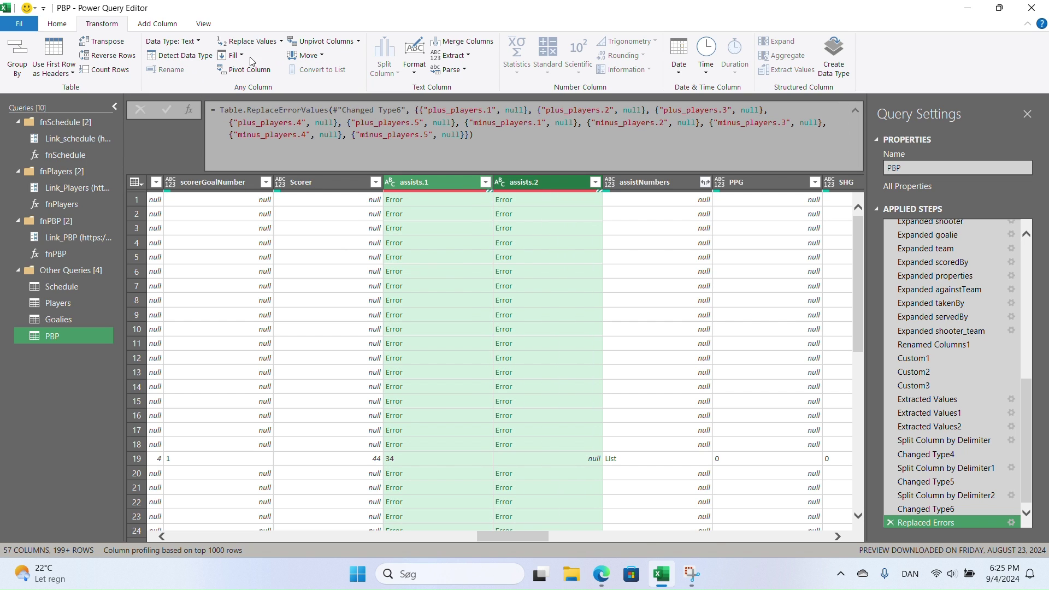
click(281, 44)
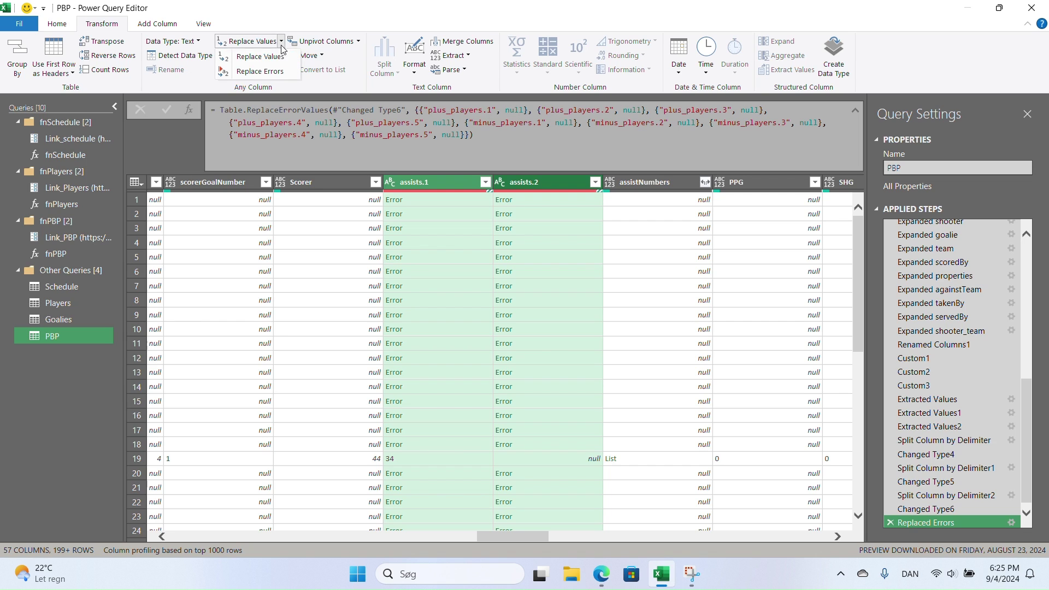
click(269, 71)
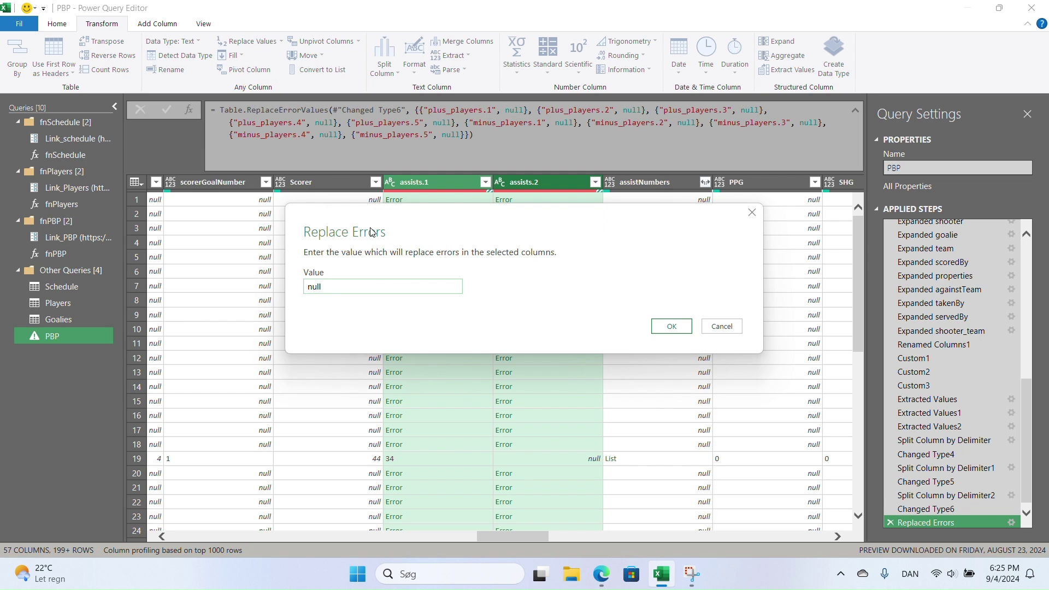
text(null)
key(Return)
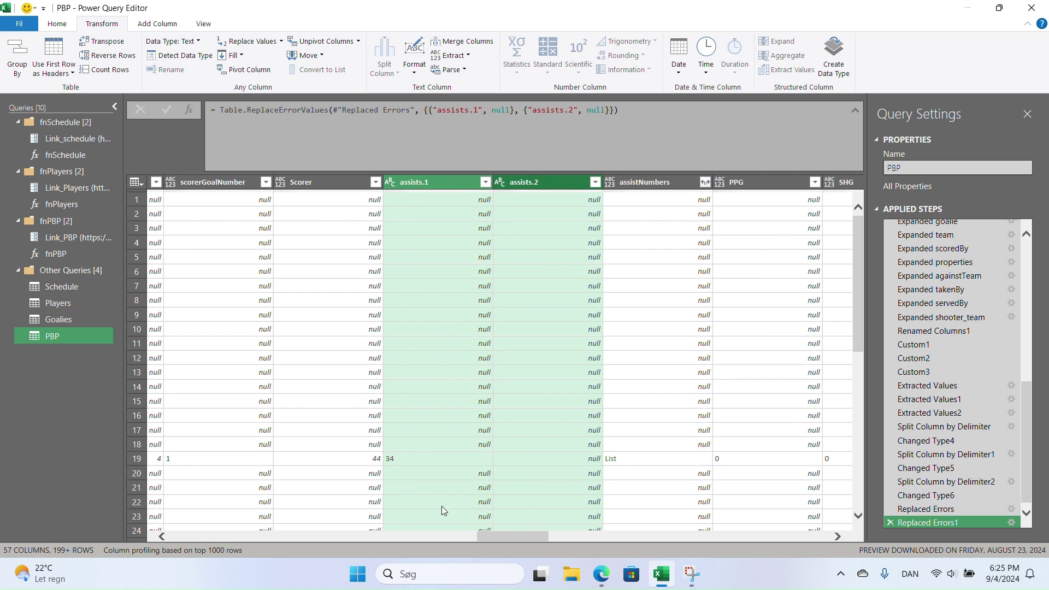
drag(536, 537, 527, 538)
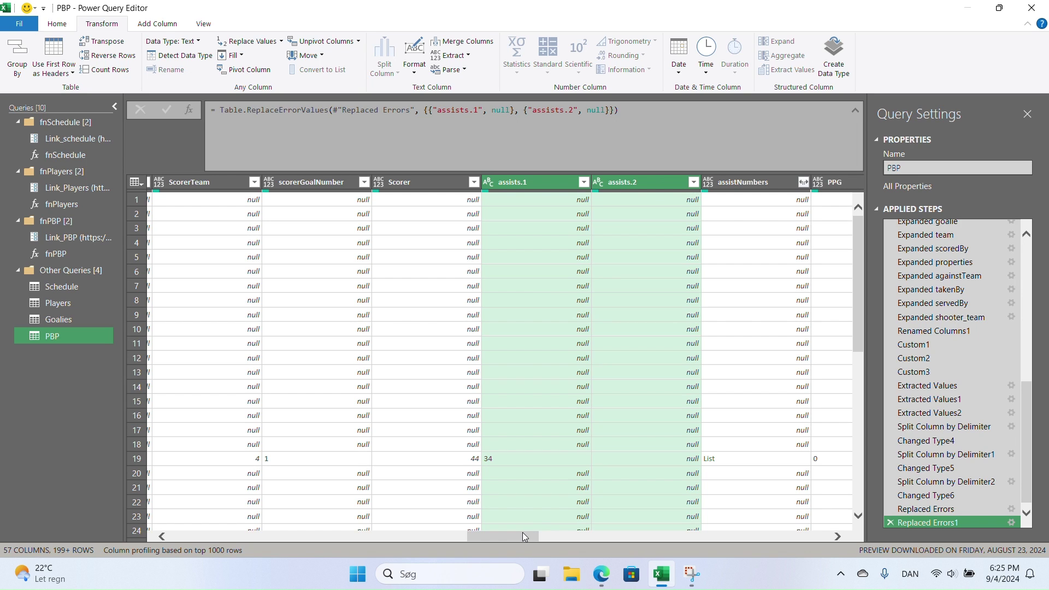
- Scroll the preview grid sideways to inspect row 24's game_goal_id value
drag(522, 532, 479, 529)
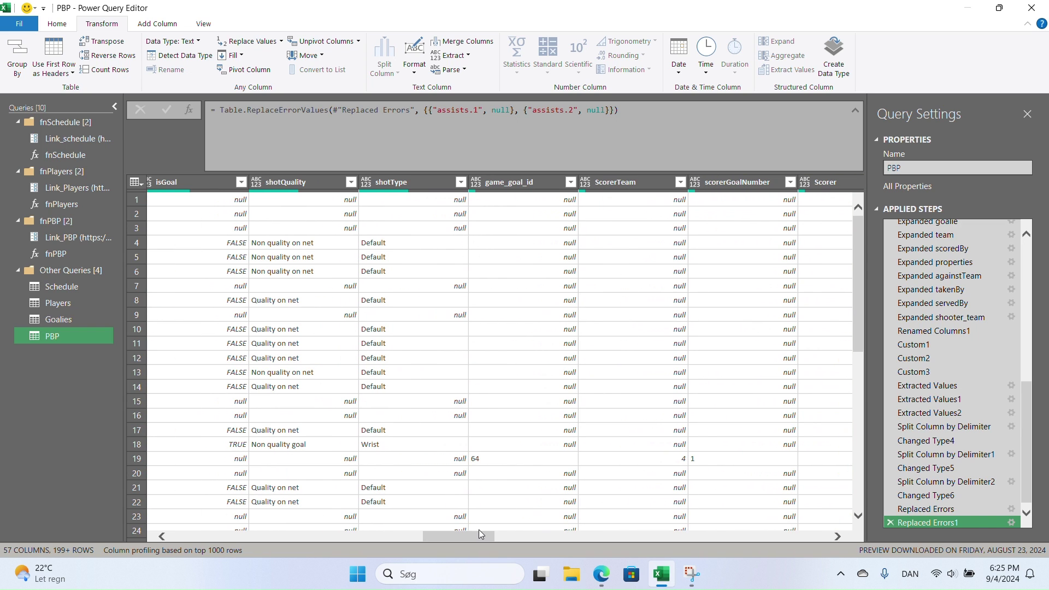
click(480, 530)
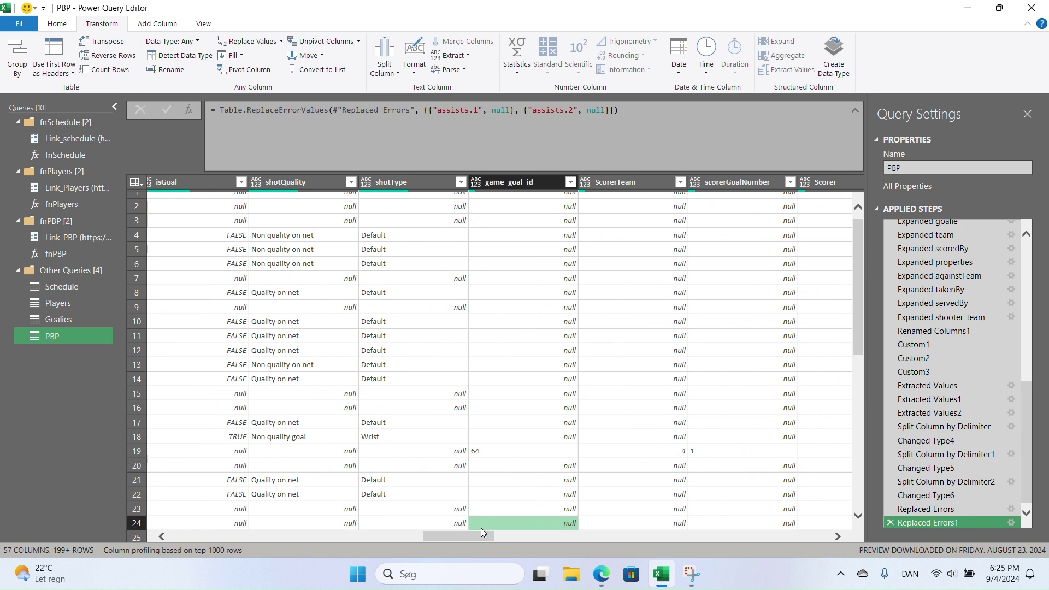
drag(473, 455, 324, 482)
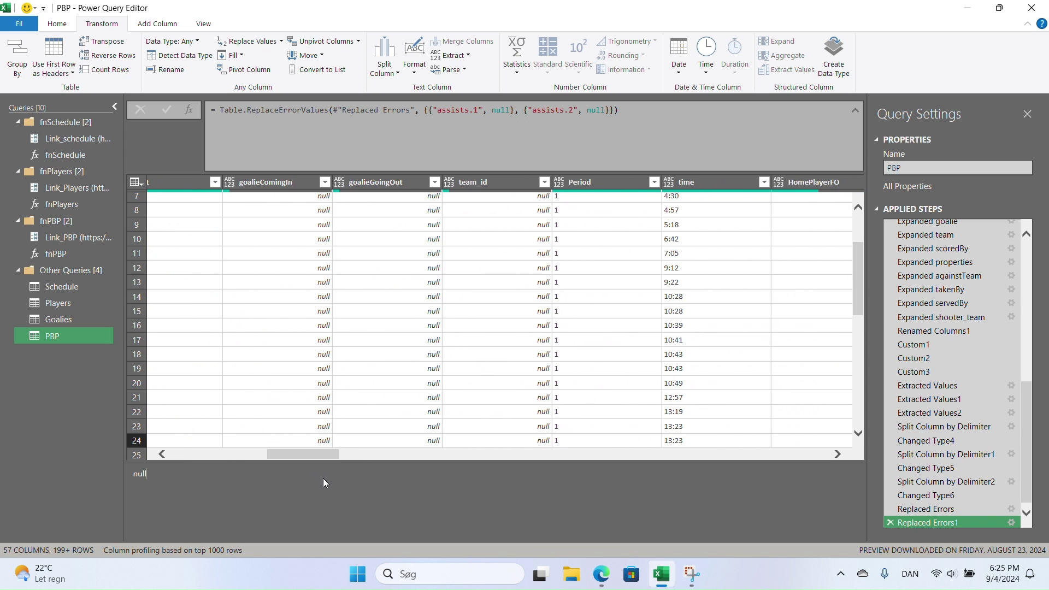
click(163, 455)
click(164, 454)
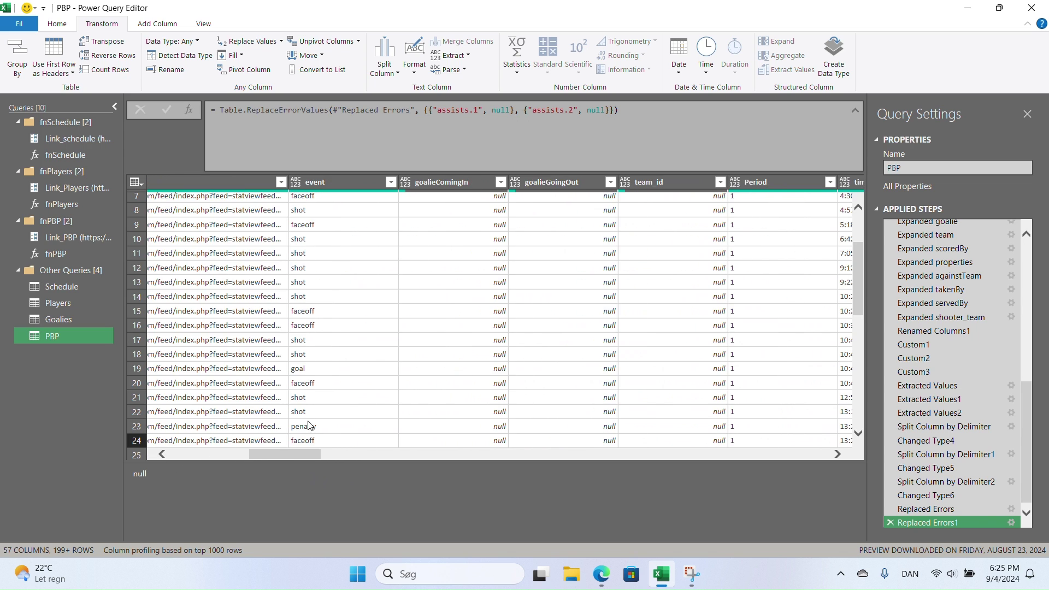
- Show row 19's goal-event record details below the grid and scroll through its fields
click(131, 368)
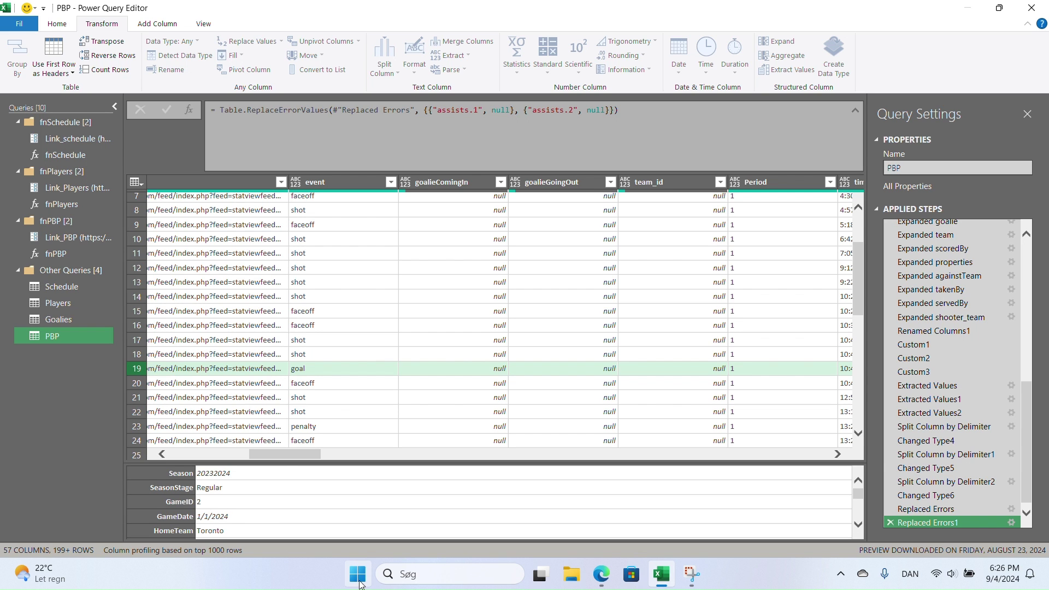
drag(284, 459, 378, 453)
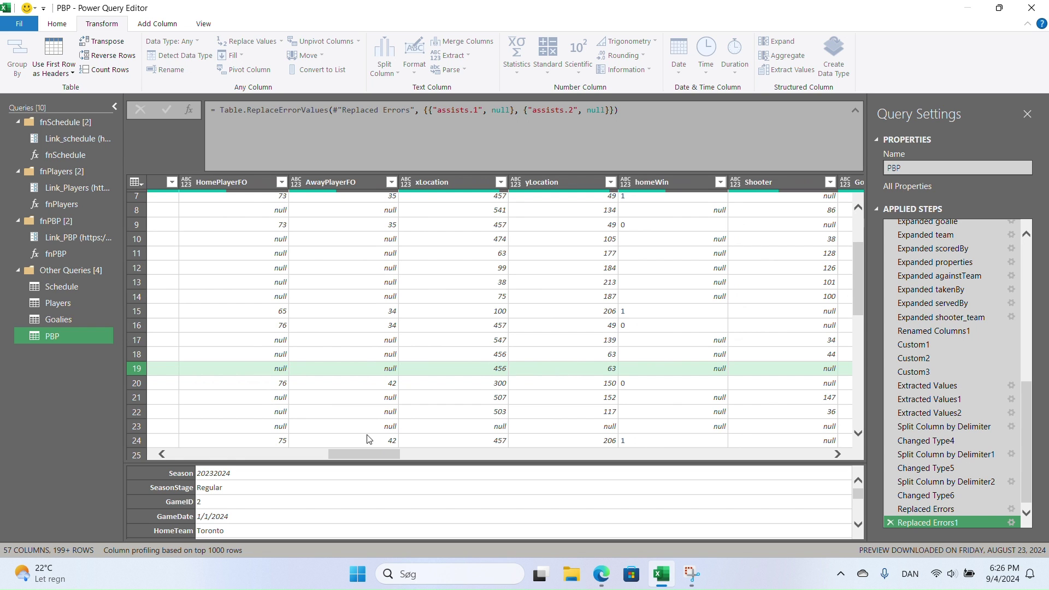
drag(372, 452, 426, 454)
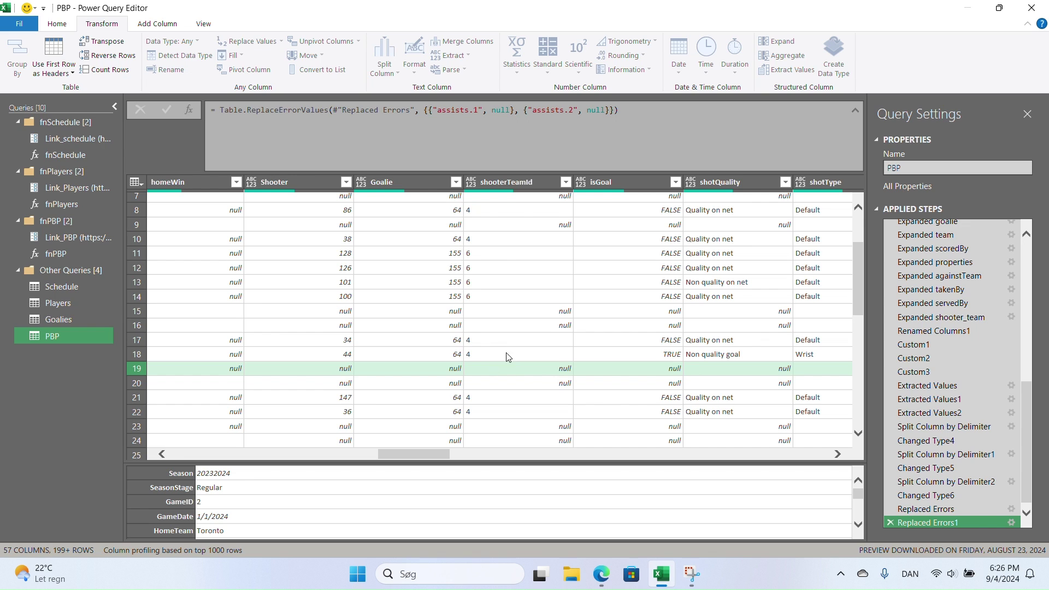
- Scroll across the PBP query's columns and select all of them
drag(441, 456, 542, 448)
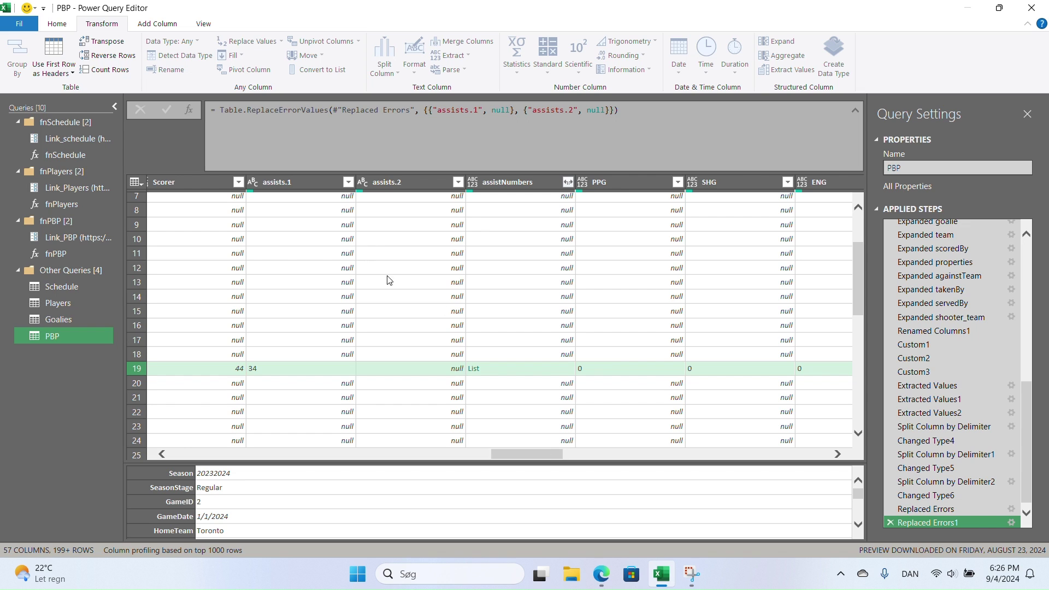
click(407, 284)
key(ctrl+a)
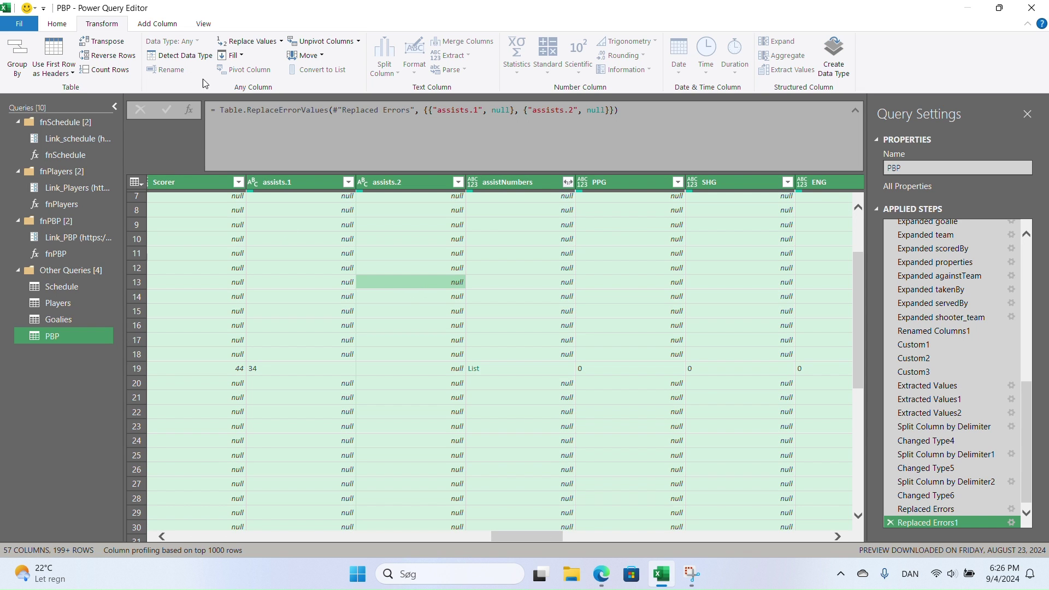
- Auto-detect types for all PBP columns, then remove Custom, goalieGoingOut, scorerGoalNumber and assistNumbers
click(185, 57)
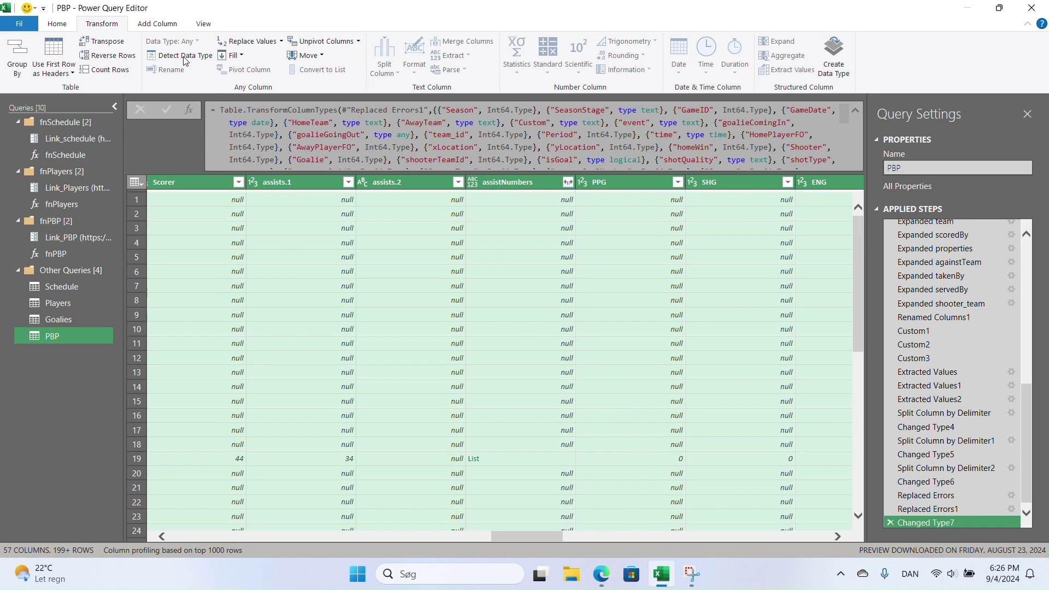
click(67, 24)
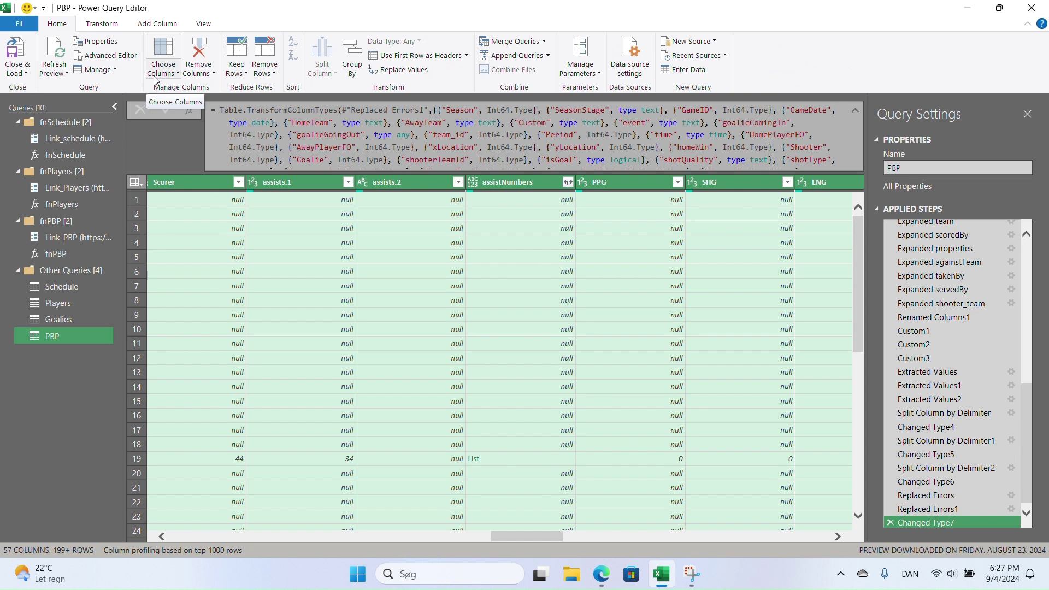
click(179, 53)
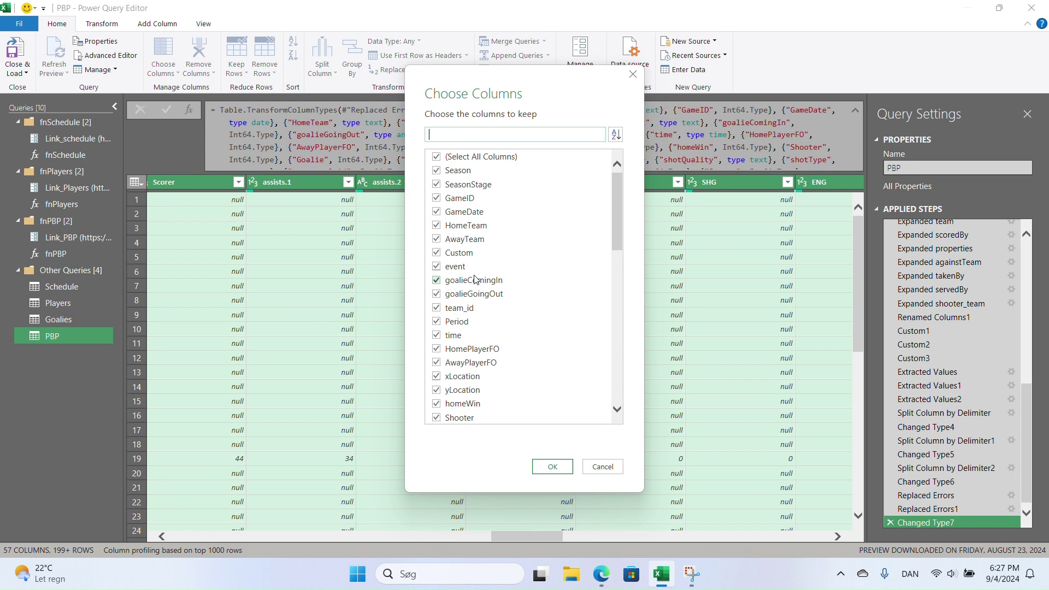
click(440, 254)
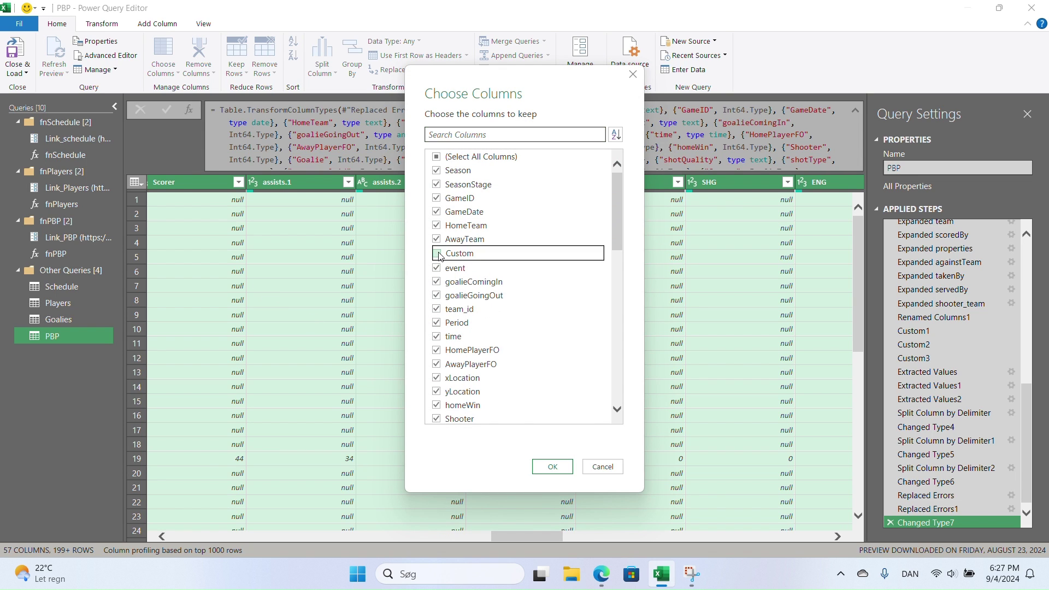
click(436, 295)
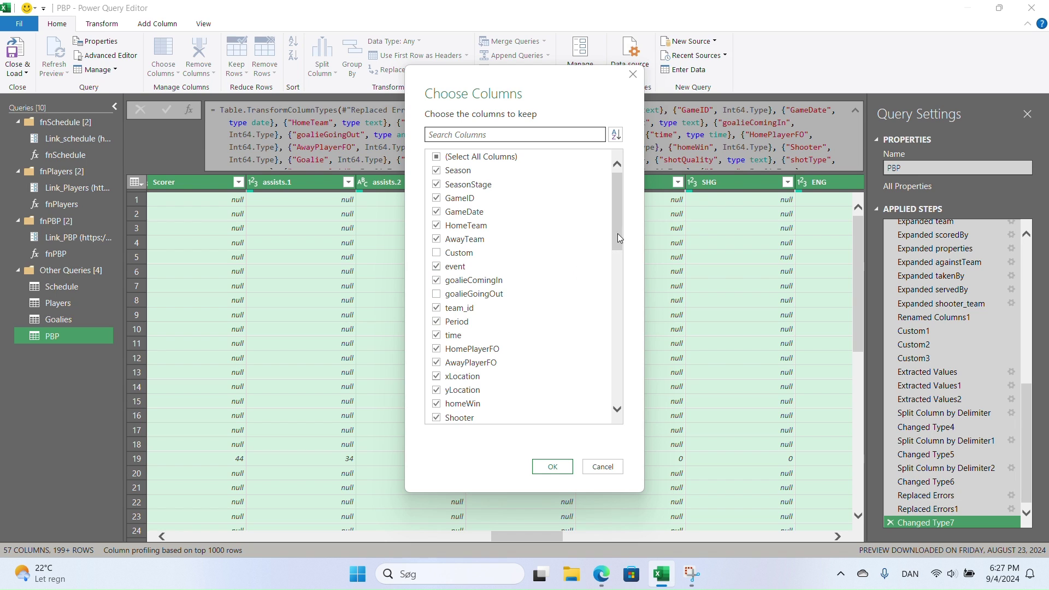
drag(614, 234, 633, 321)
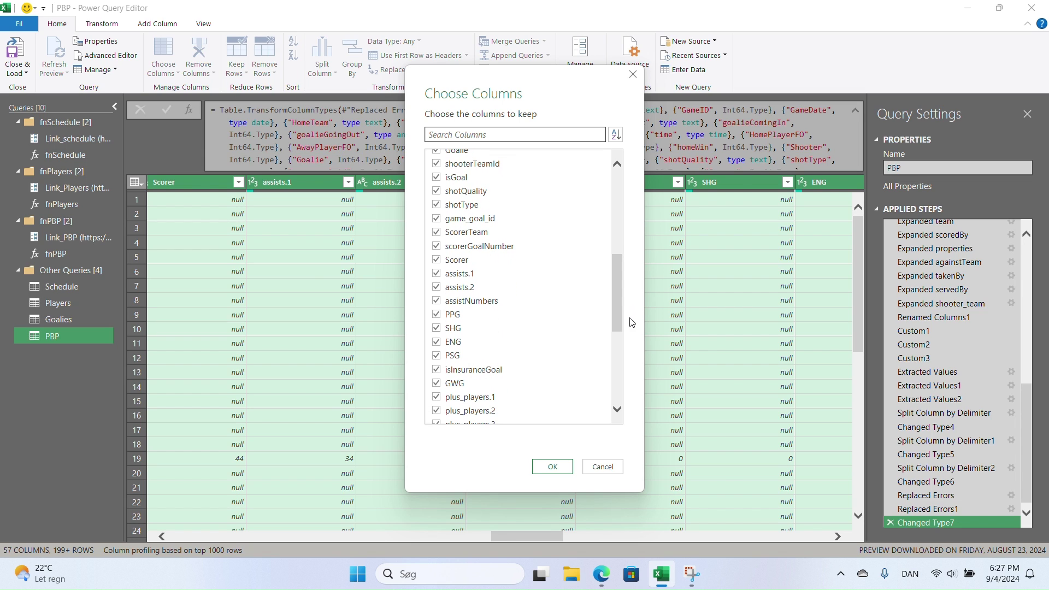
click(436, 245)
click(436, 301)
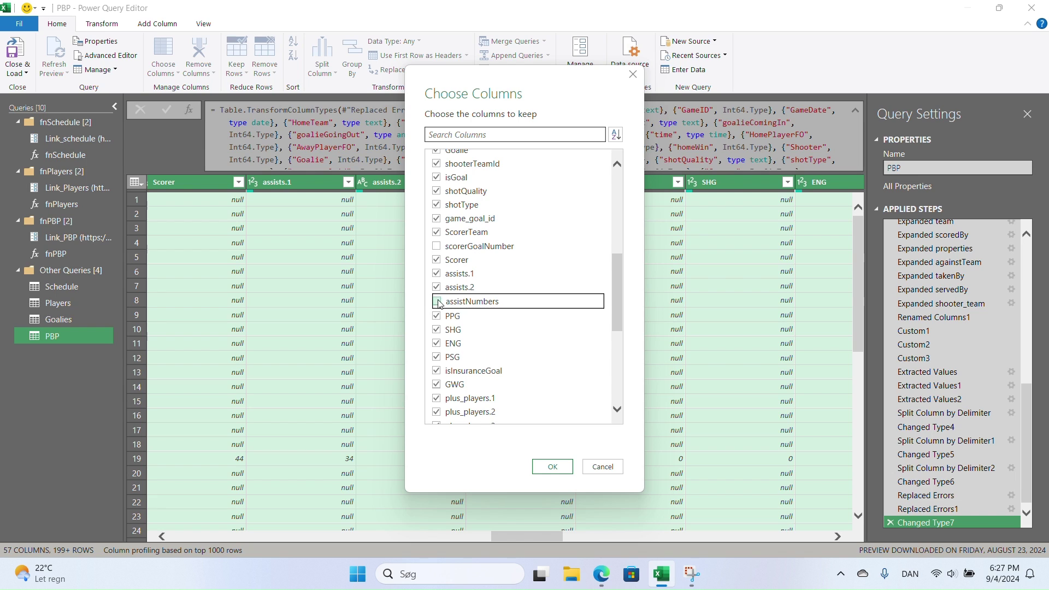
drag(612, 331, 632, 401)
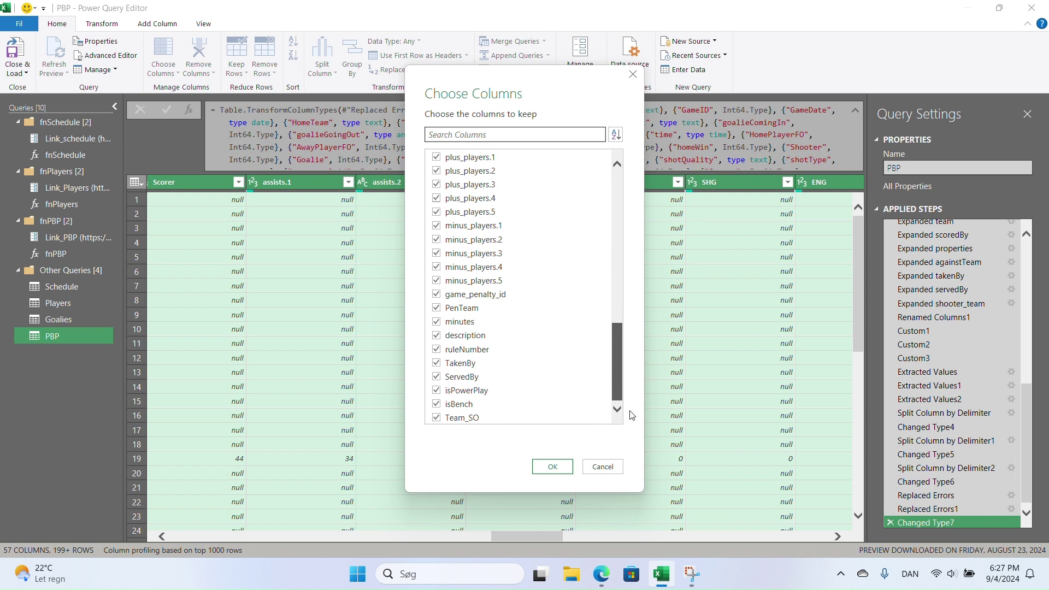
click(552, 467)
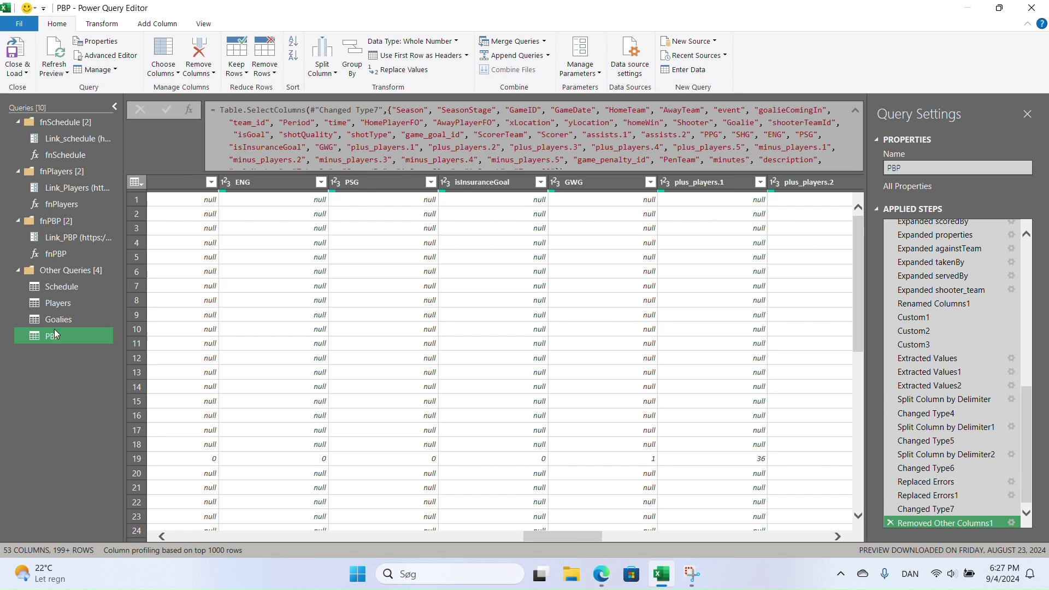
- Close the editor and load the queries as connection only
click(25, 70)
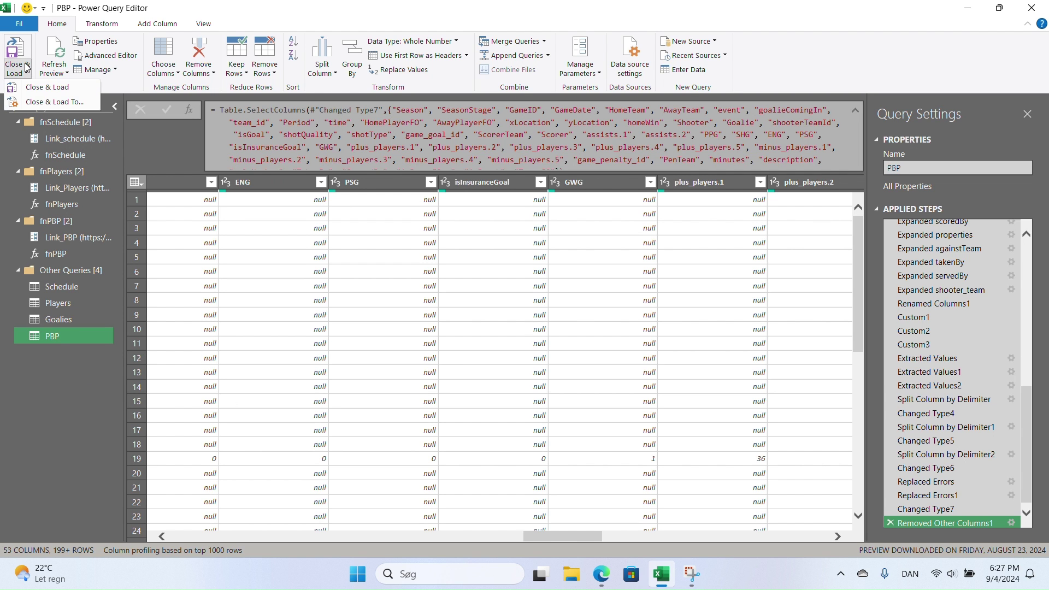
click(48, 104)
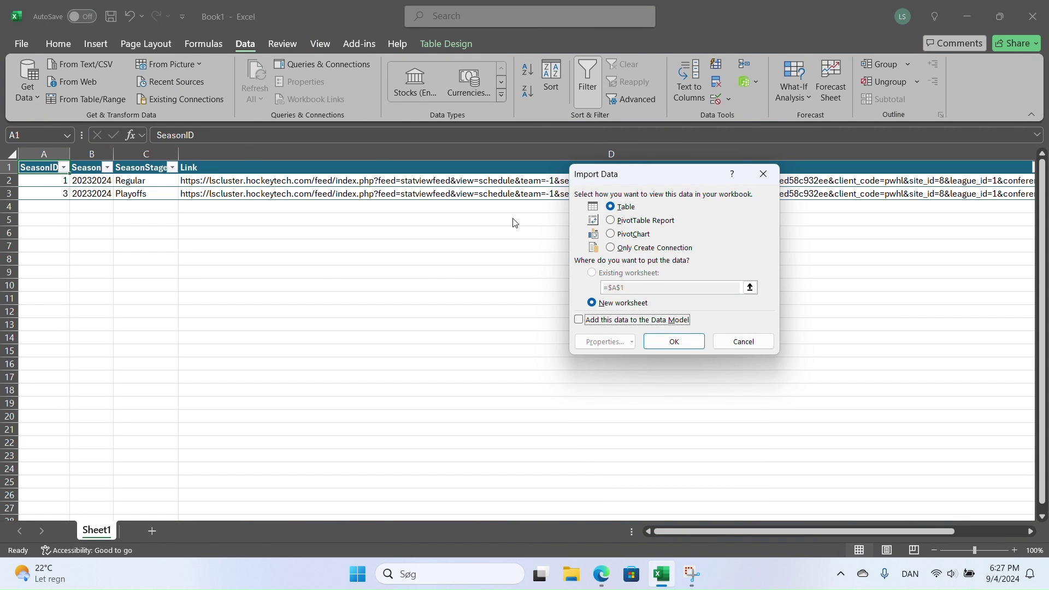
click(645, 250)
click(672, 344)
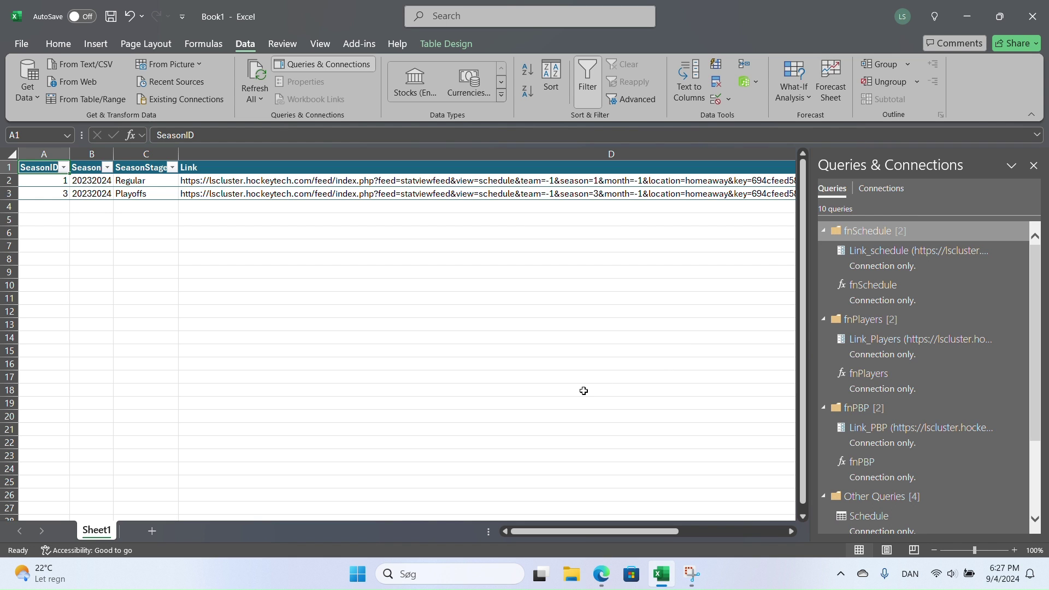
- Scroll the Queries & Connections pane to review the connection-only queries
scroll(961, 383, down, 2)
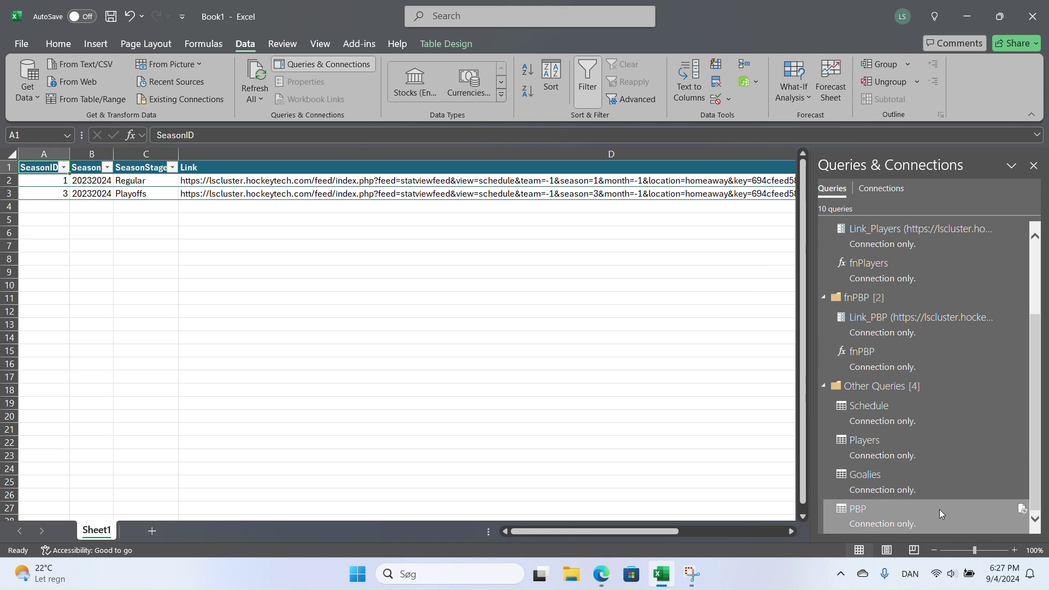
mouse_move(941, 428)
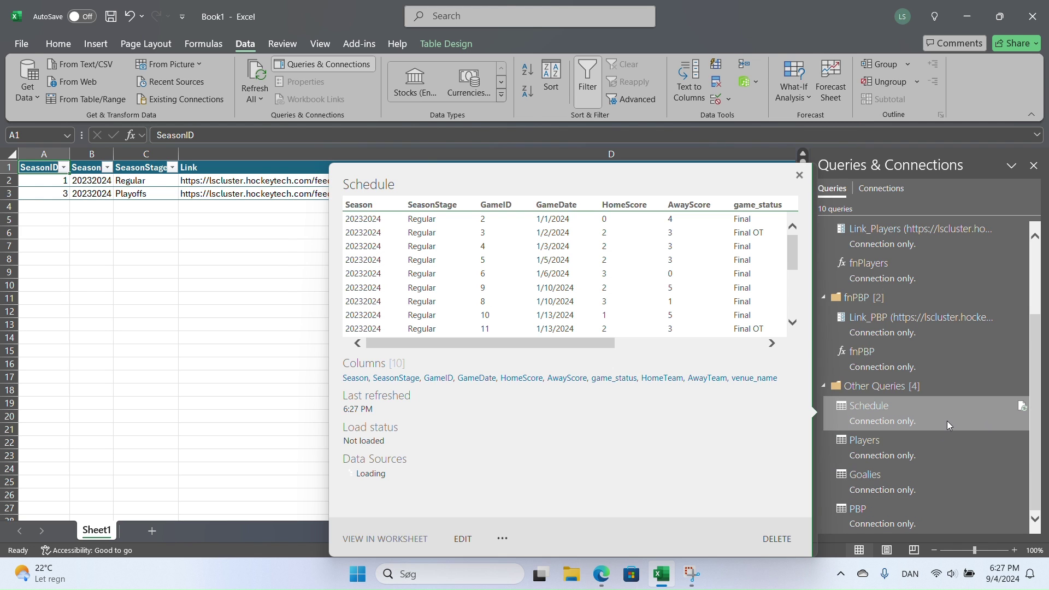
mouse_move(929, 475)
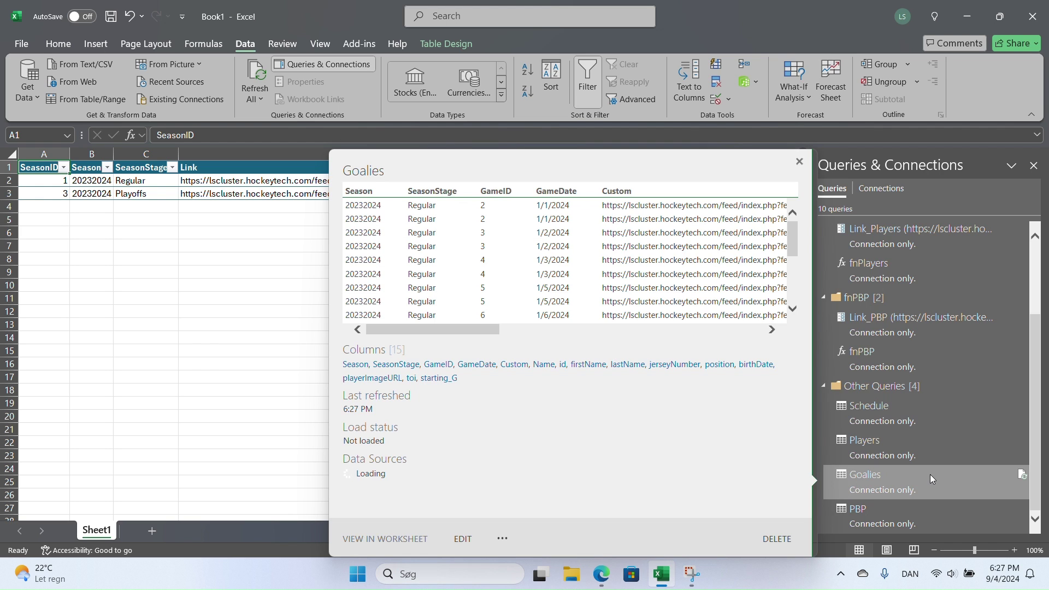
mouse_move(933, 445)
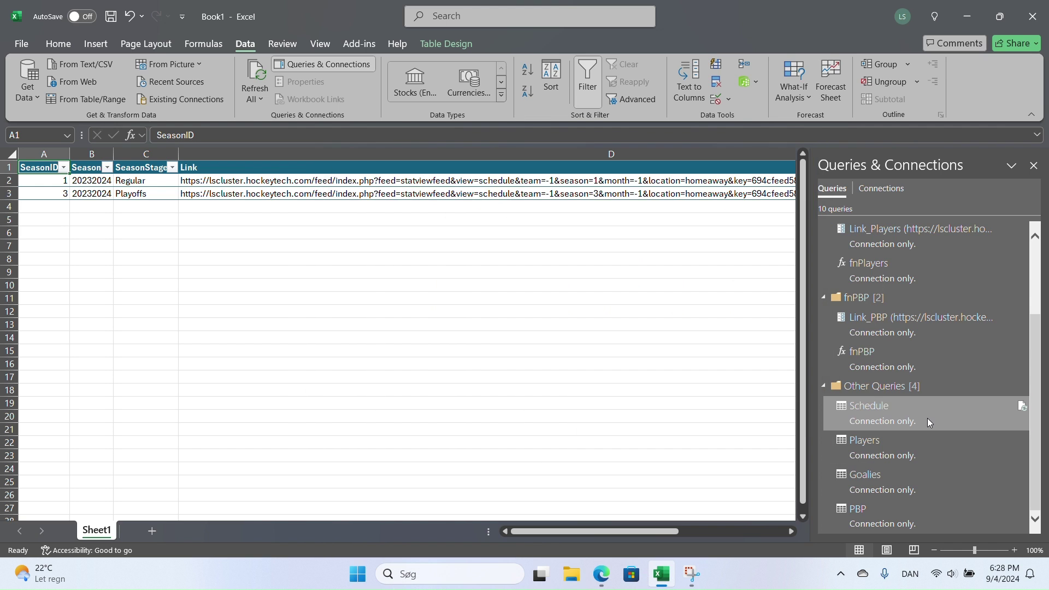
- Load the Schedule query as a table on a new worksheet and add it to the Data Model
right_click(922, 414)
click(953, 390)
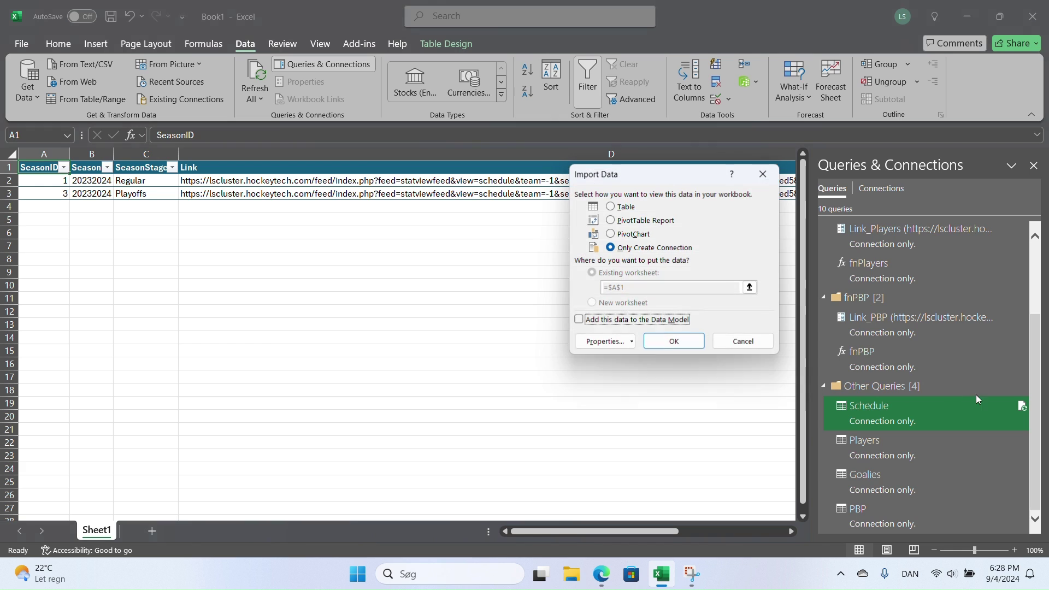
click(610, 206)
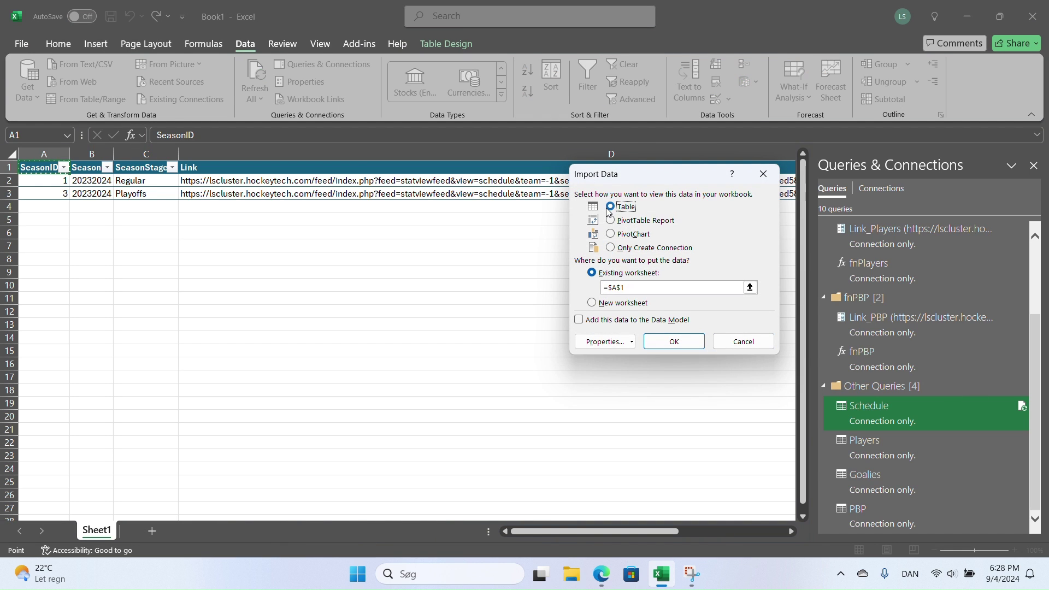
click(591, 302)
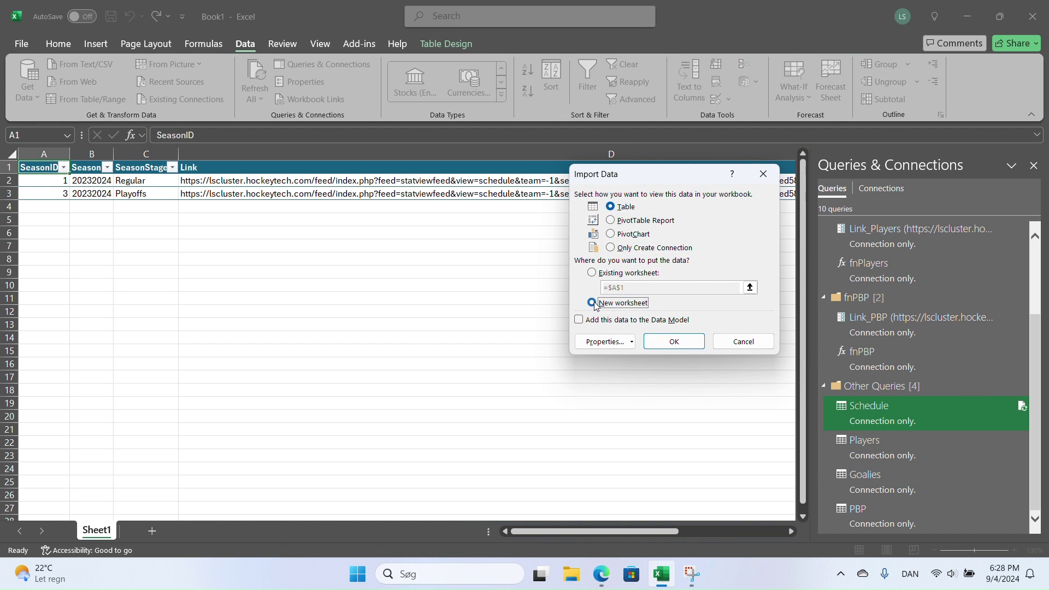
click(580, 320)
click(673, 341)
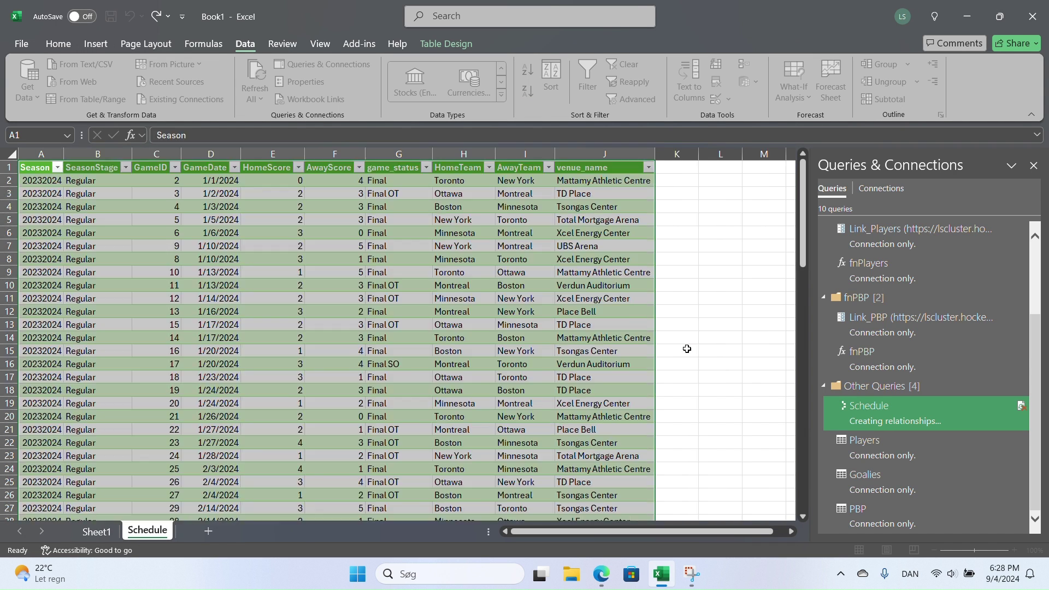
- Load the Players query as a table on a new sheet with Data Model enabled
click(911, 447)
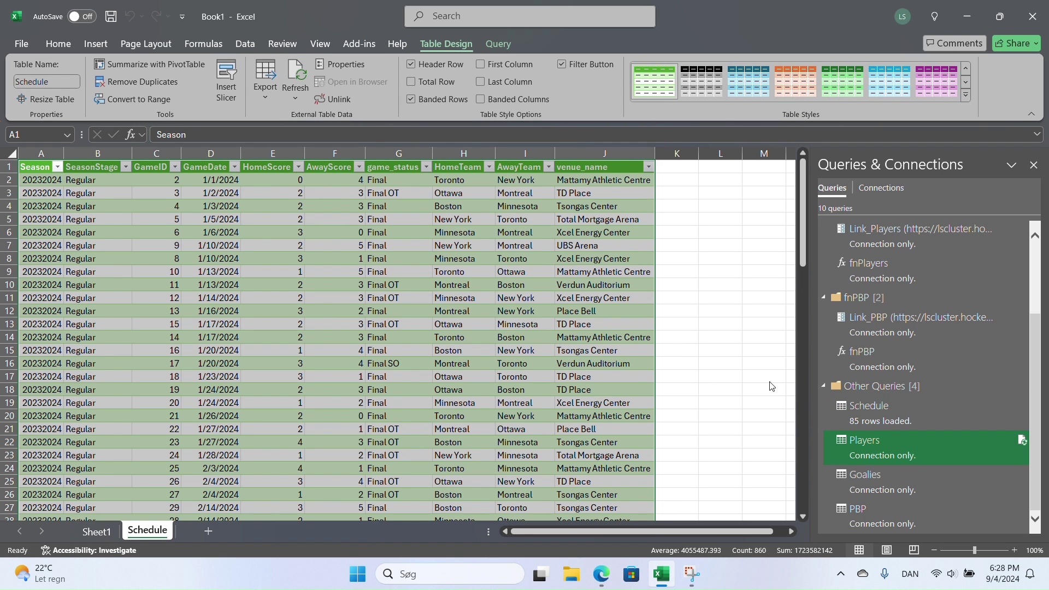
right_click(869, 449)
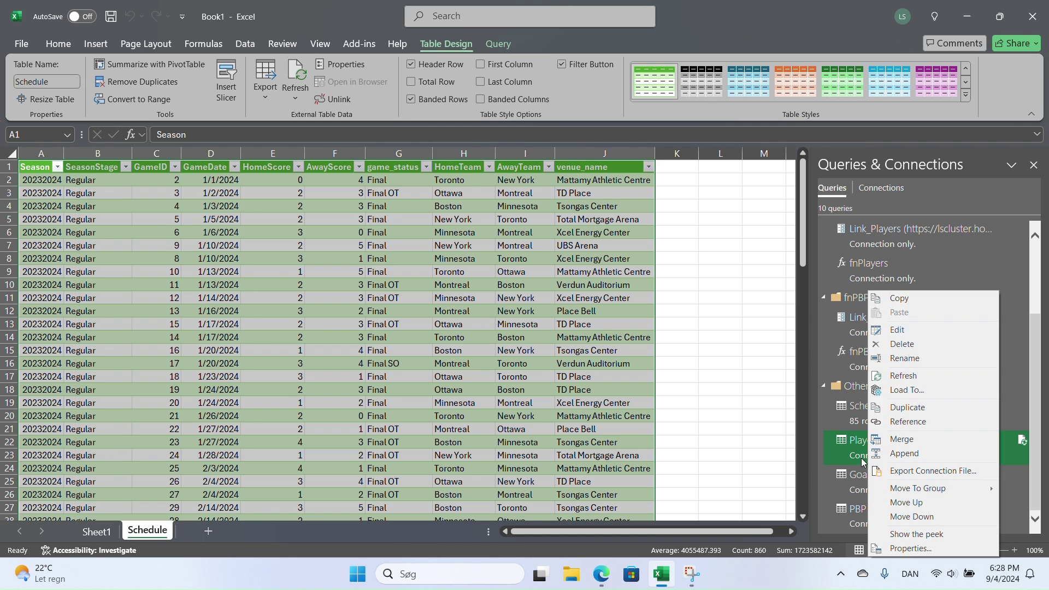
click(947, 398)
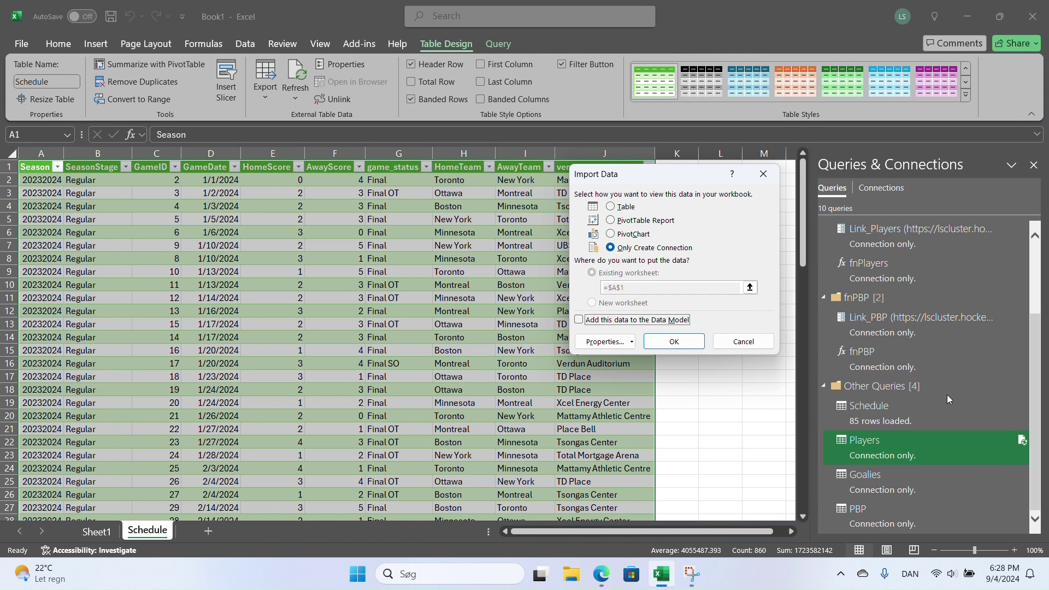
click(614, 322)
click(625, 209)
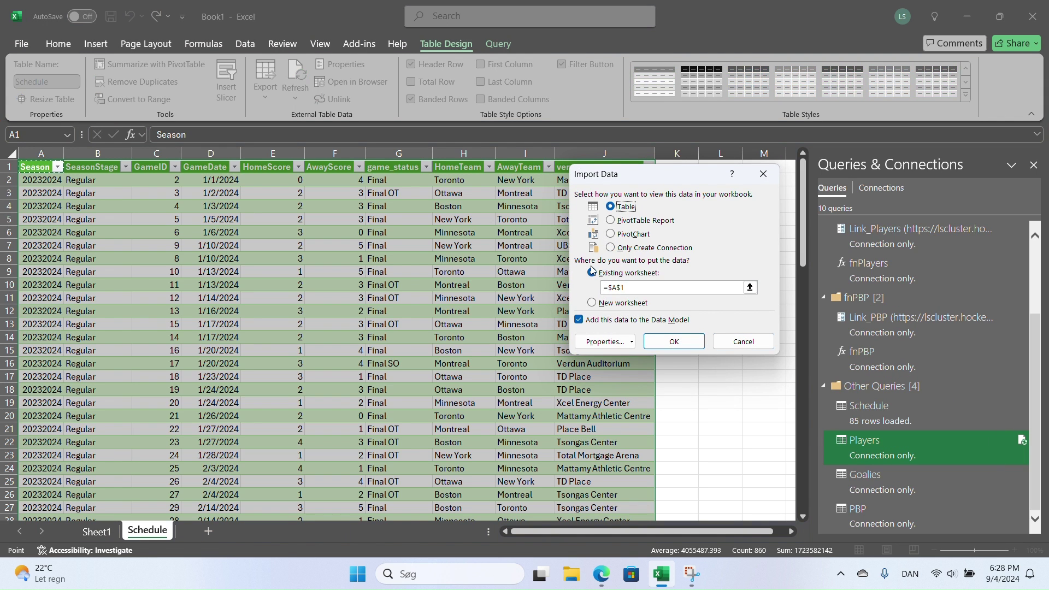
click(591, 302)
click(675, 342)
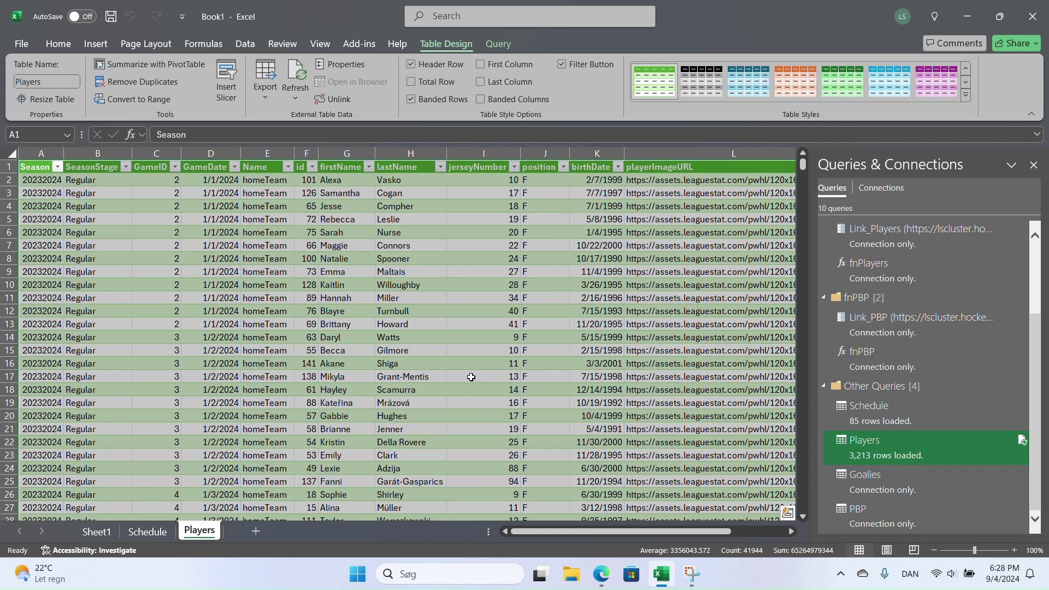
drag(548, 535, 600, 532)
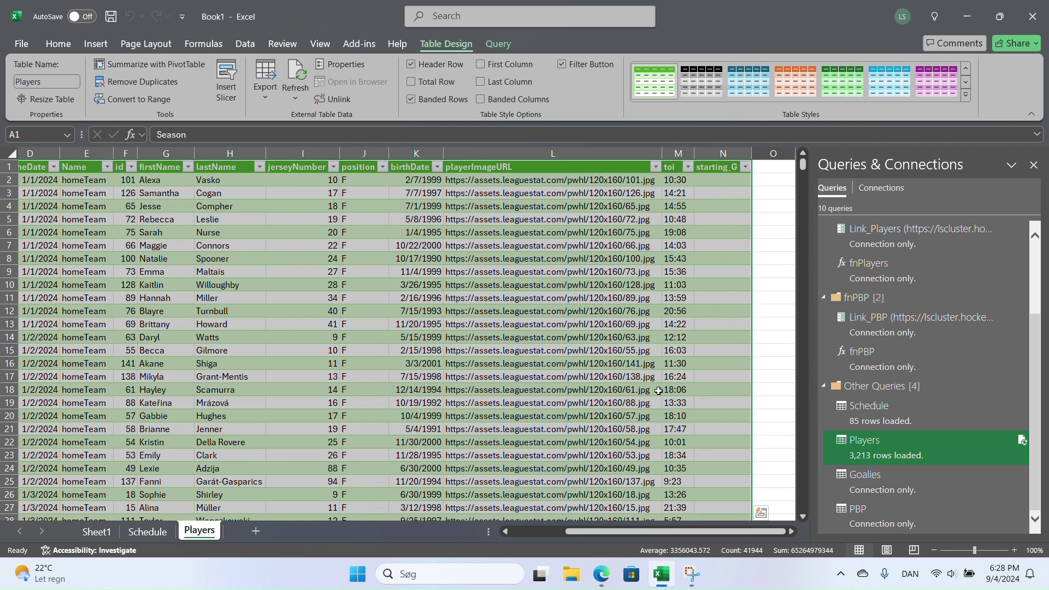
- Load the PBP query as a table on a new worksheet
click(910, 527)
right_click(914, 523)
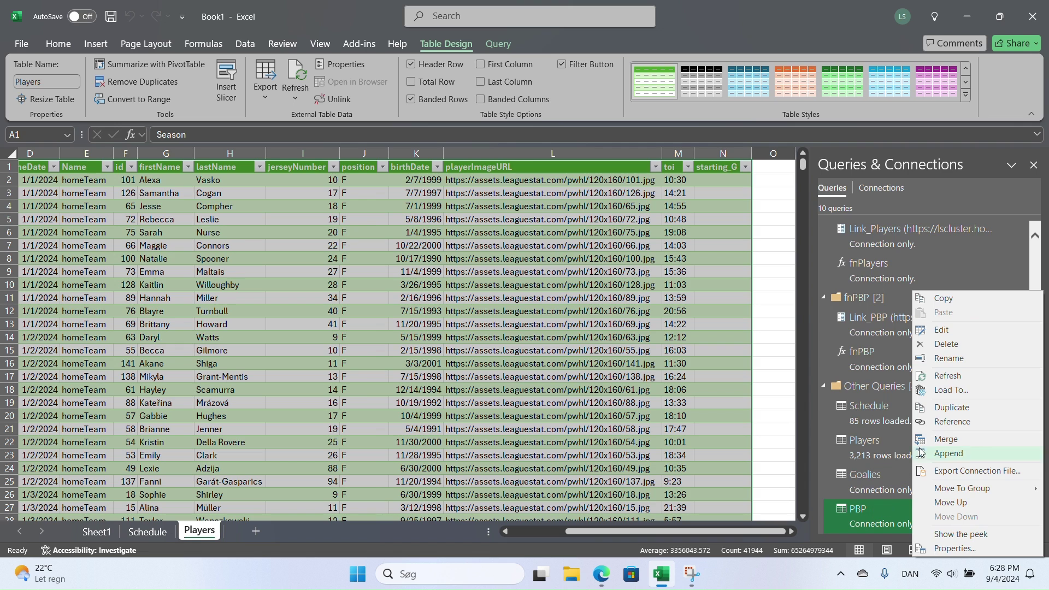
click(945, 394)
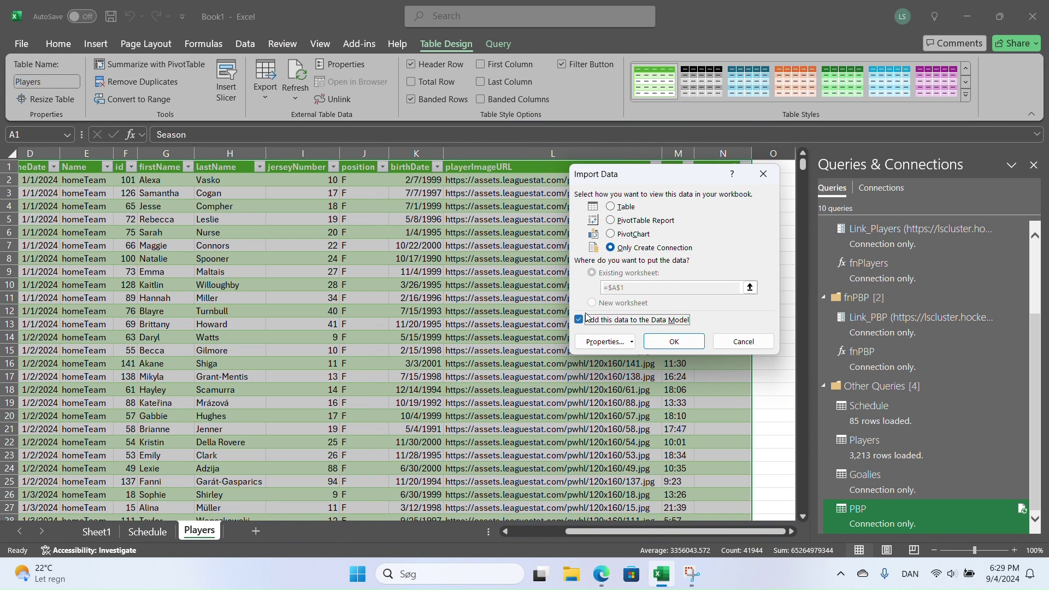
click(610, 207)
click(592, 302)
click(672, 339)
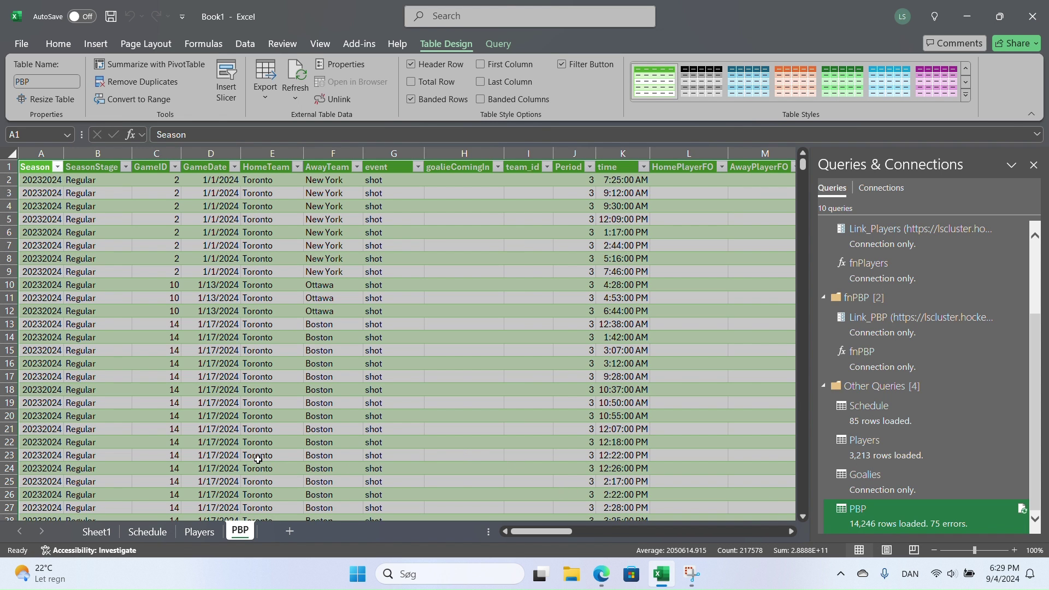
- Select the PBP sheet's time column to inspect its clock-time values
drag(543, 535, 461, 539)
click(617, 168)
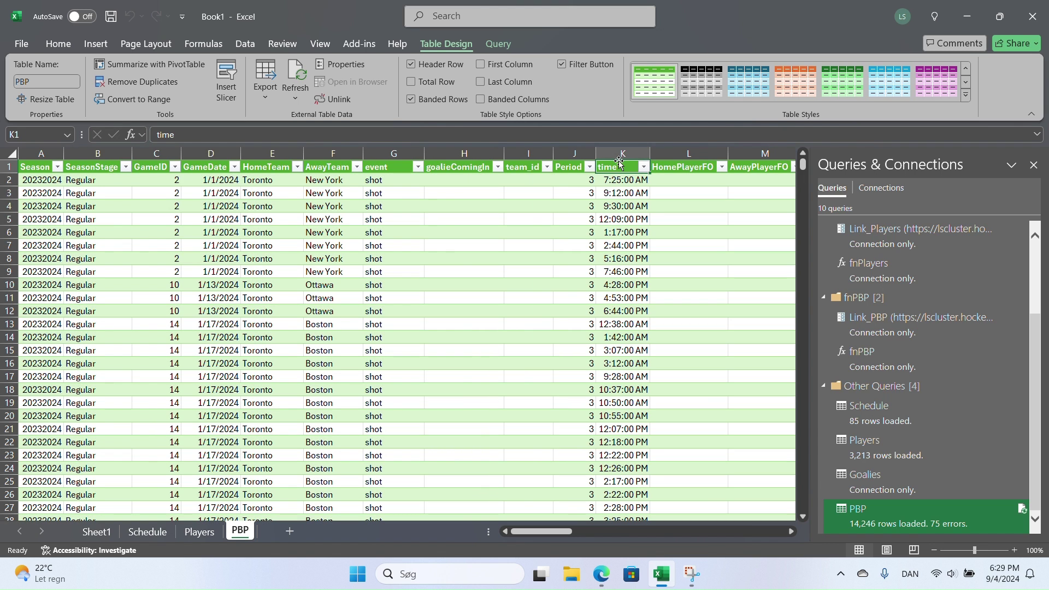
click(621, 160)
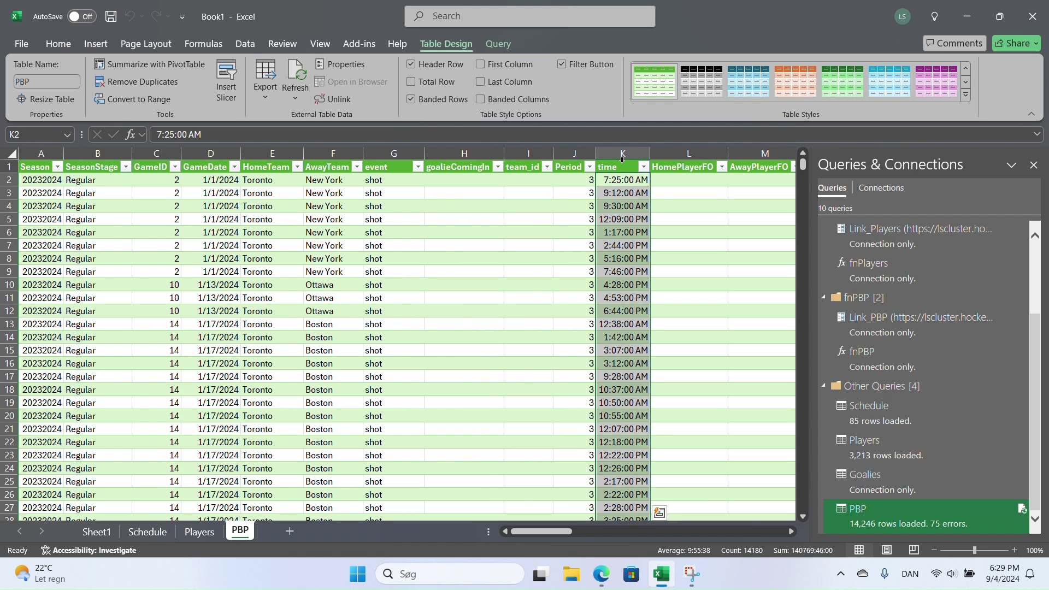
click(622, 159)
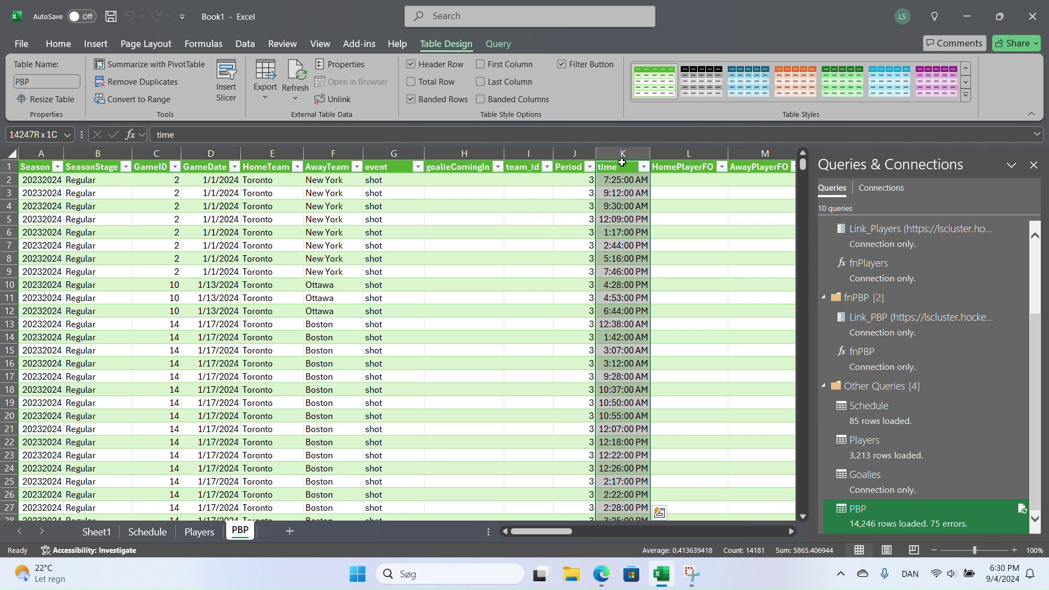
click(621, 161)
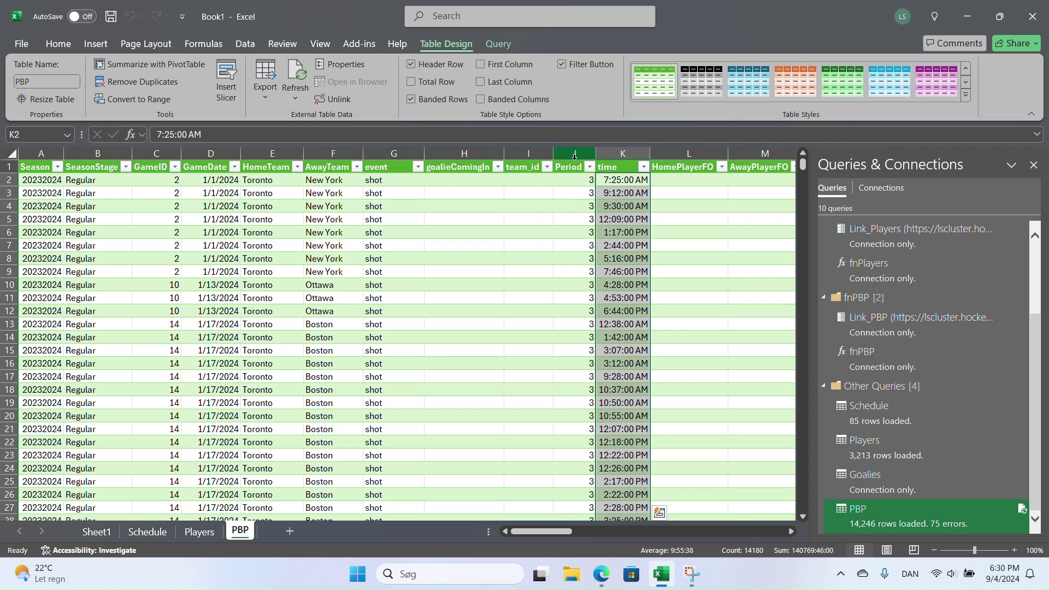
- Edit PBP and retype its time column as Text in the Changed Type7 step, replacing the existing conversion
mouse_move(867, 515)
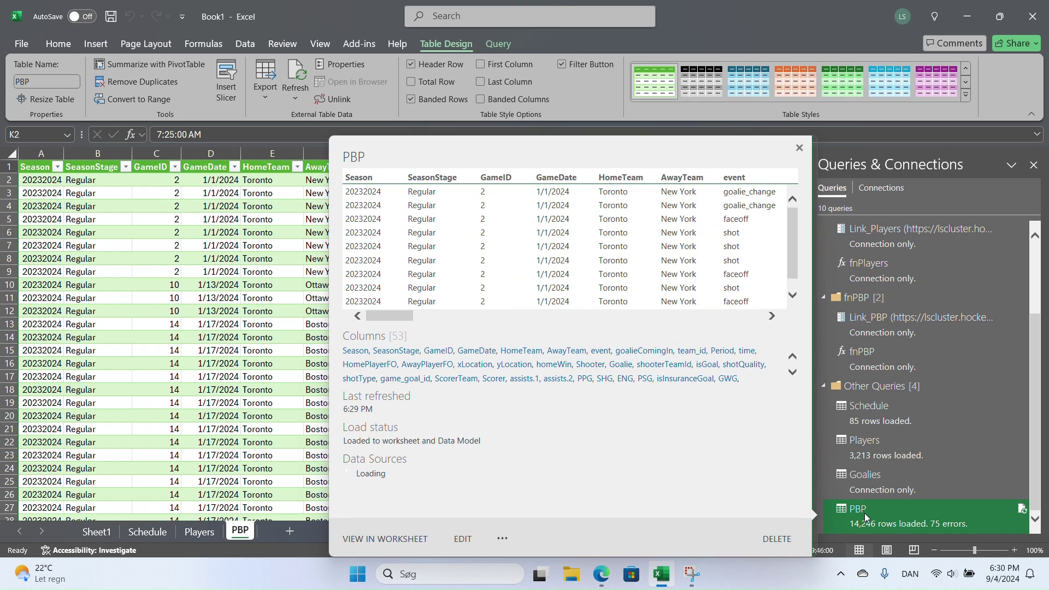
click(459, 540)
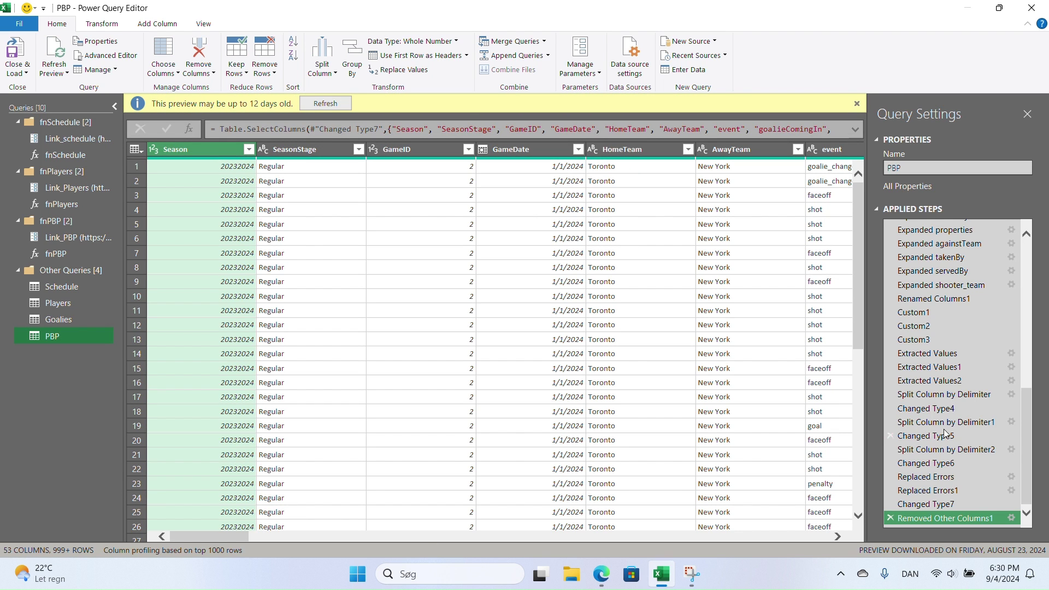
click(943, 498)
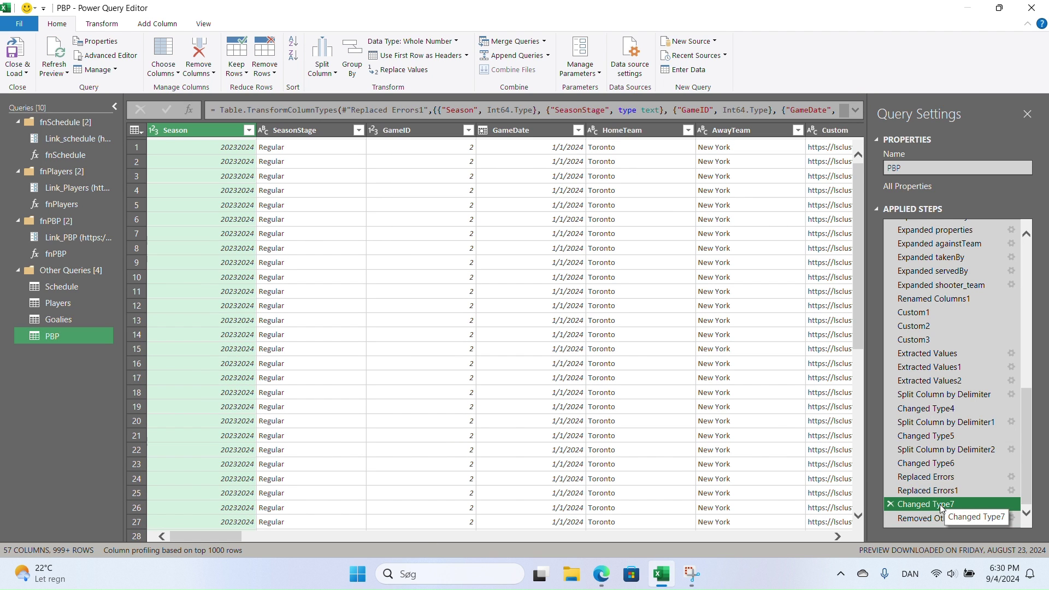
drag(232, 541, 358, 549)
click(420, 130)
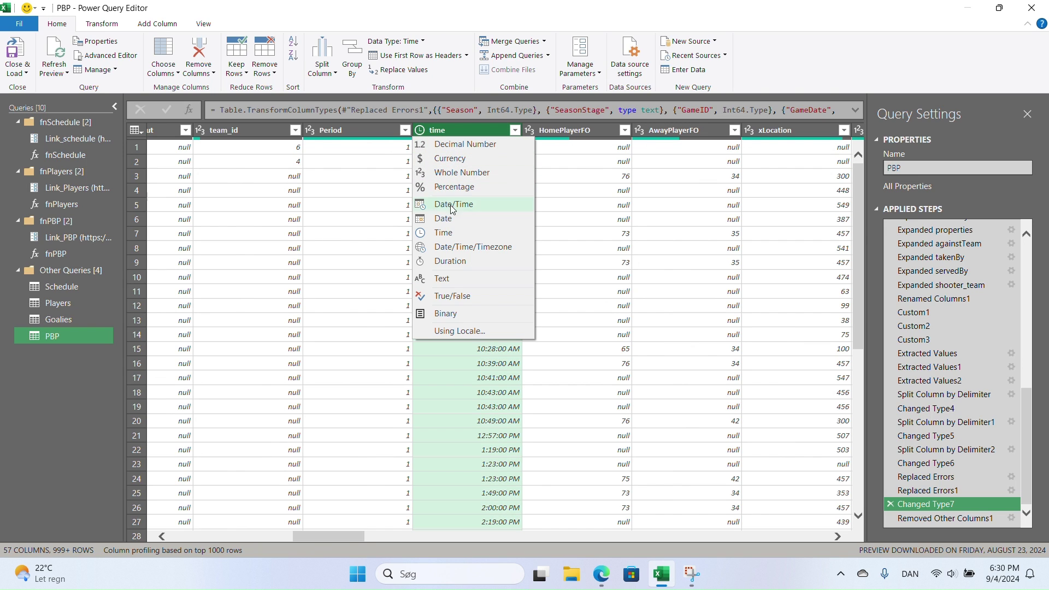
click(445, 275)
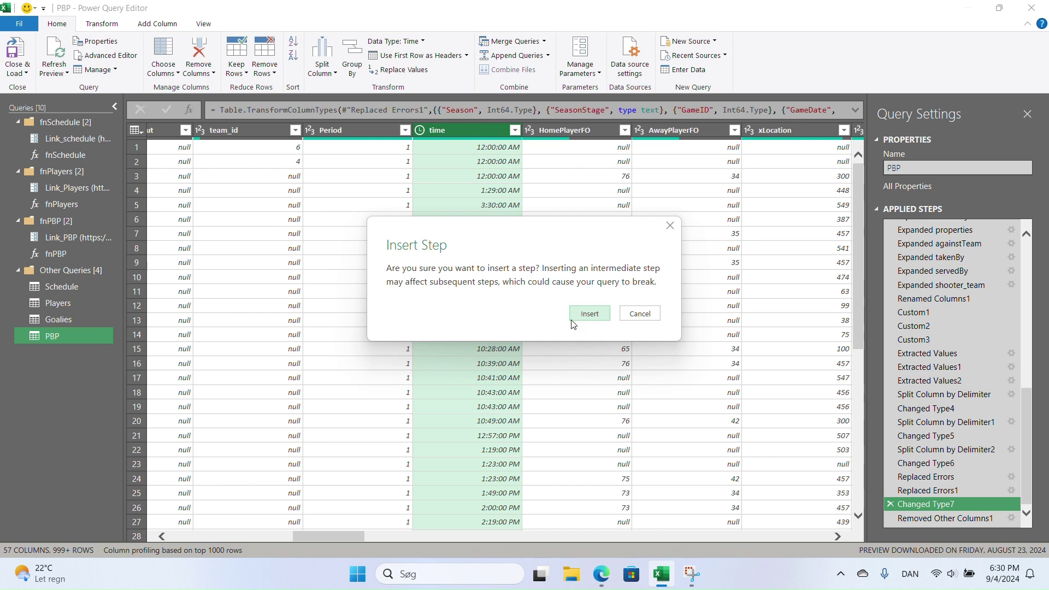
click(599, 313)
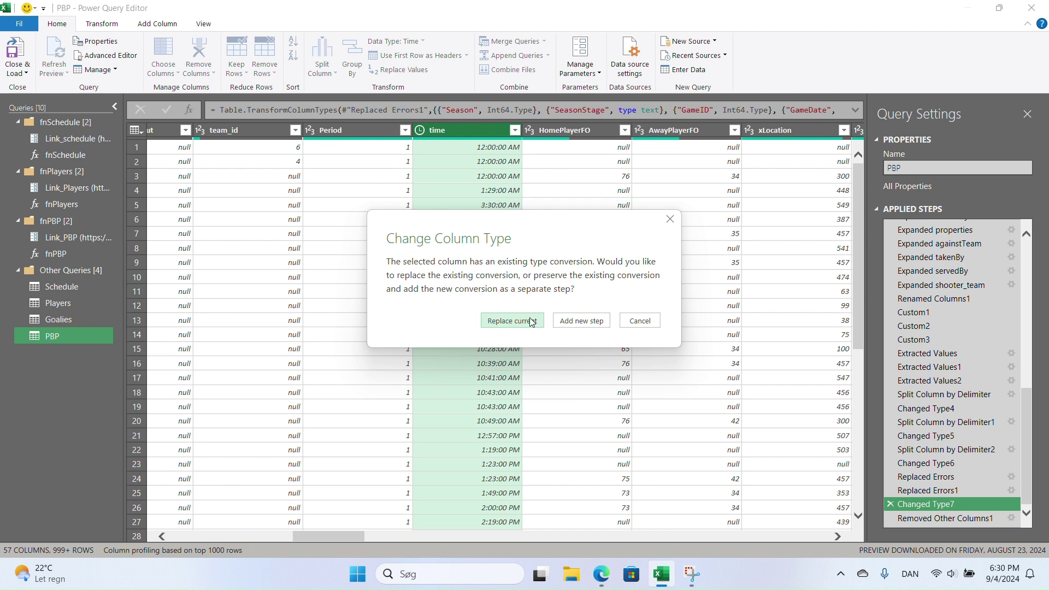
click(533, 322)
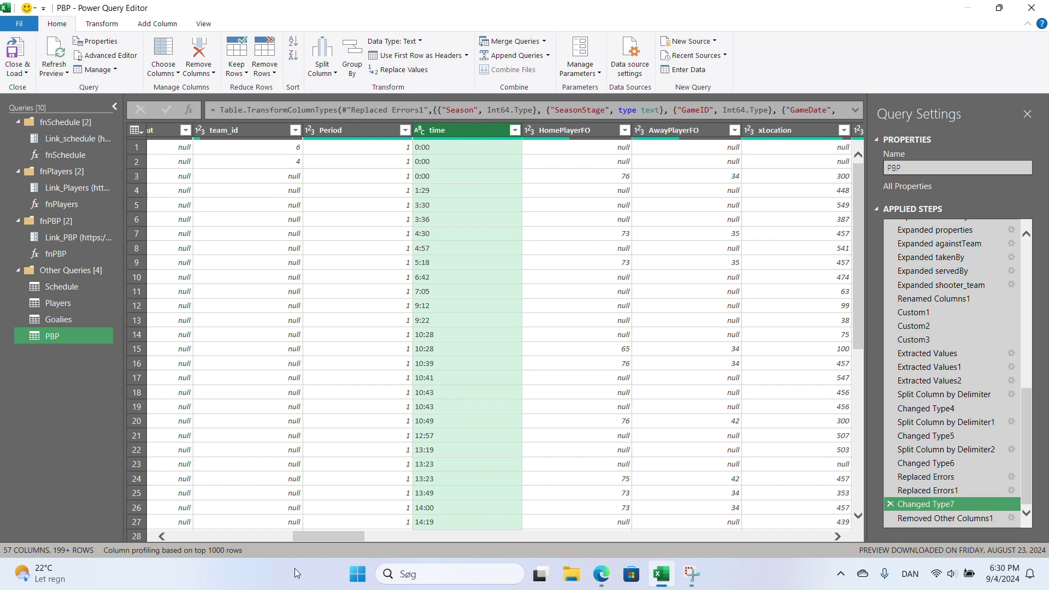
drag(309, 537, 162, 537)
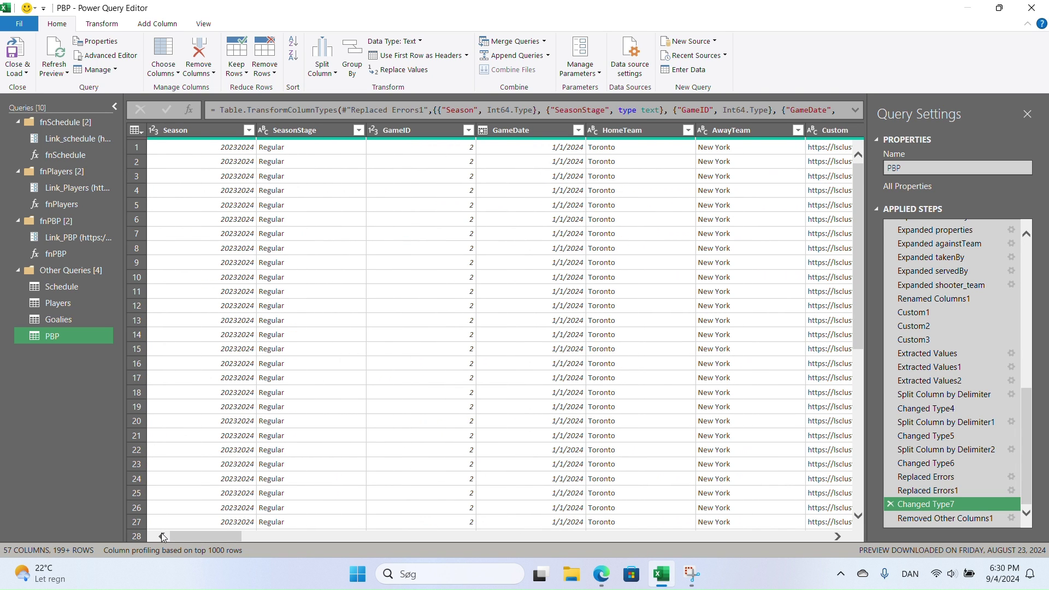